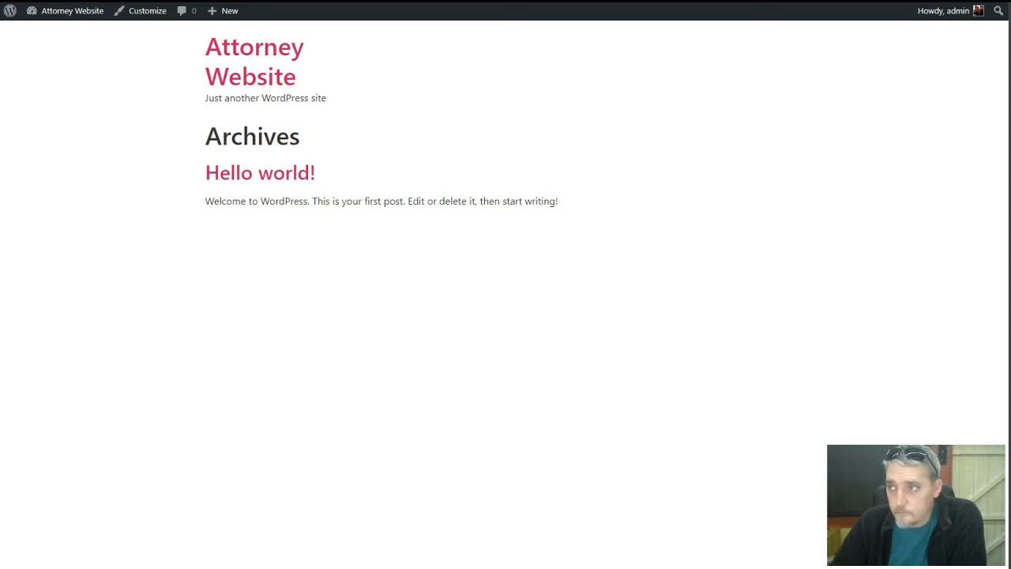
Drag the Notepad site brief window into view over the Attorney Website front page
{"action": "left_click_drag", "start_coordinate": [1010, 1], "coordinate": [511, 3]}
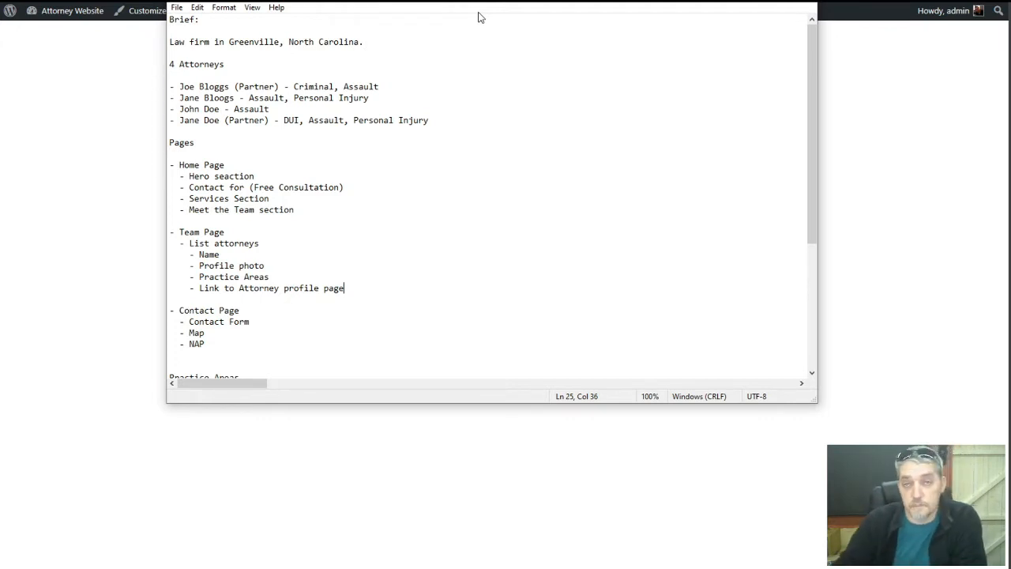
Read through the law-firm brief in Notepad, then move its window off to the right
{"action": "scroll", "coordinate": [413, 174], "scroll_direction": "down", "scroll_amount": 2}
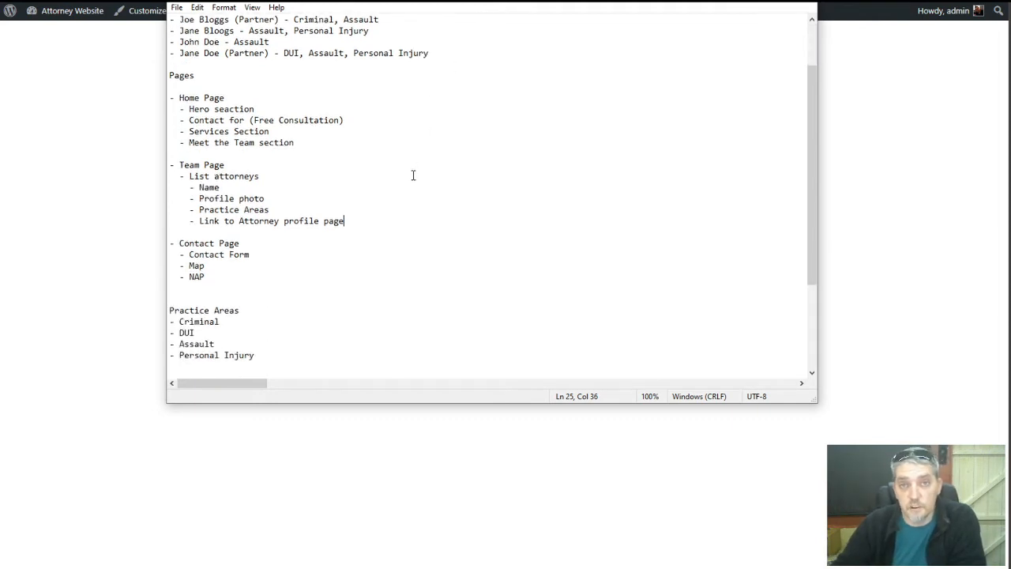
{"action": "scroll", "coordinate": [412, 175], "scroll_direction": "down", "scroll_amount": 2}
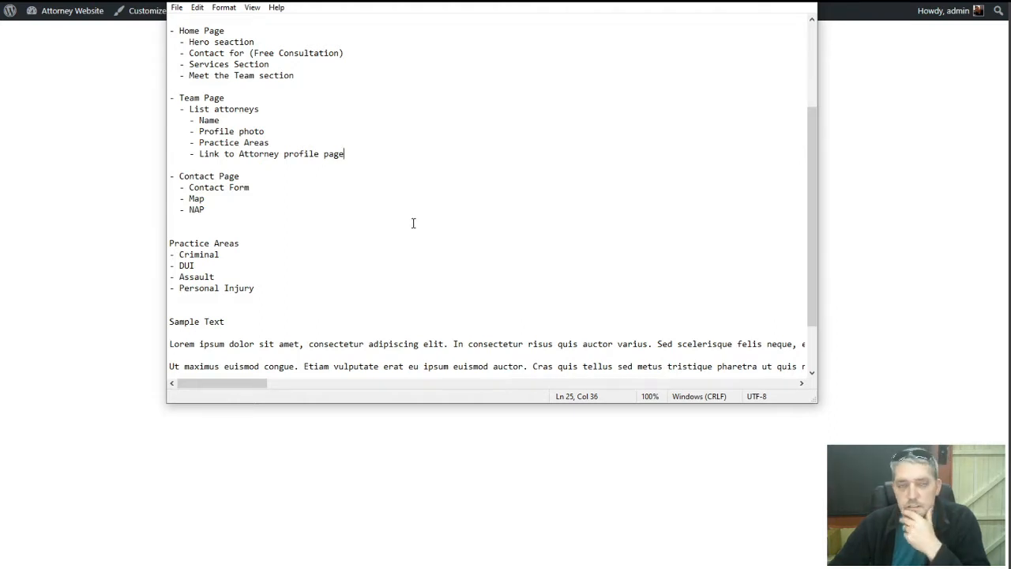
{"action": "scroll", "coordinate": [412, 241], "scroll_direction": "up", "scroll_amount": 4}
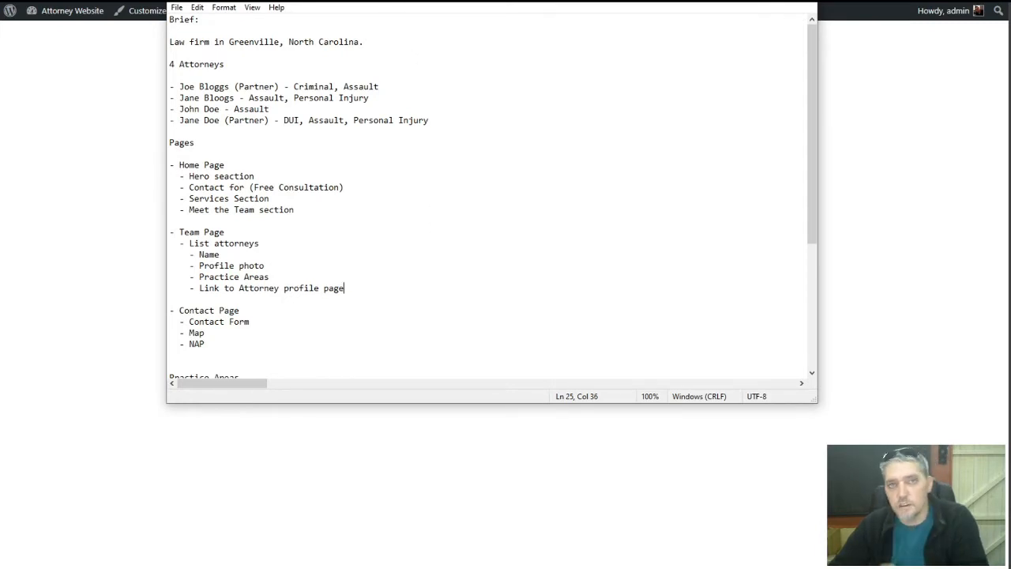
{"action": "left_click_drag", "start_coordinate": [371, 1], "coordinate": [322, 26]}
{"action": "scroll", "coordinate": [270, 157], "scroll_direction": "down", "scroll_amount": 6}
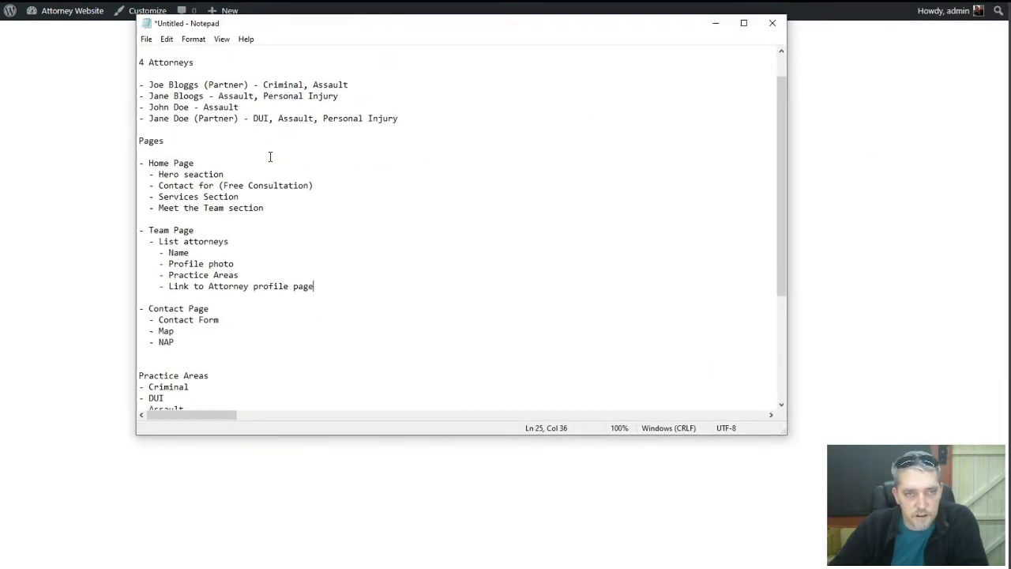
{"action": "scroll", "coordinate": [269, 156], "scroll_direction": "up", "scroll_amount": 4}
{"action": "scroll", "coordinate": [270, 156], "scroll_direction": "up", "scroll_amount": 2}
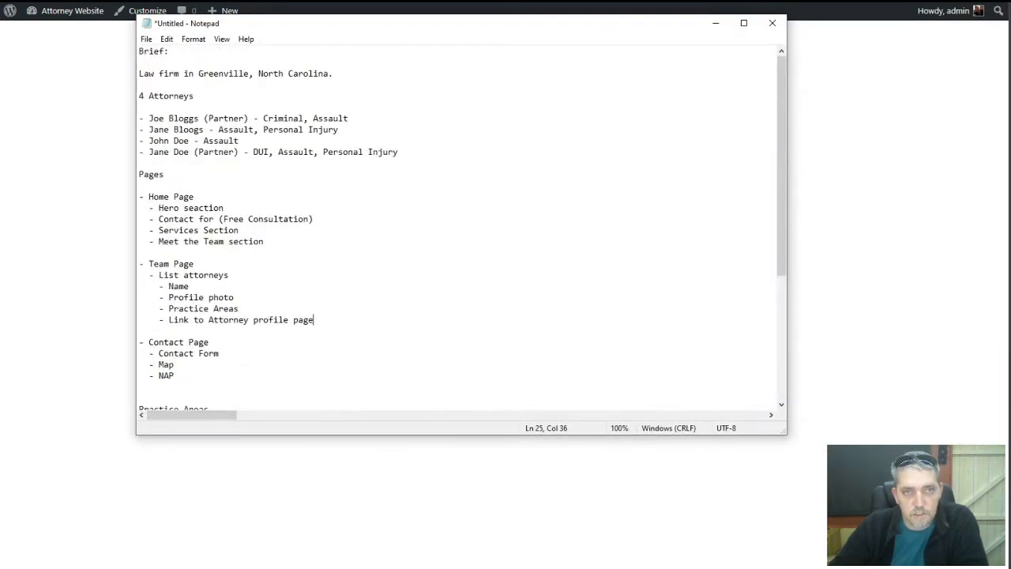
{"action": "left_click_drag", "start_coordinate": [326, 26], "coordinate": [1010, 47]}
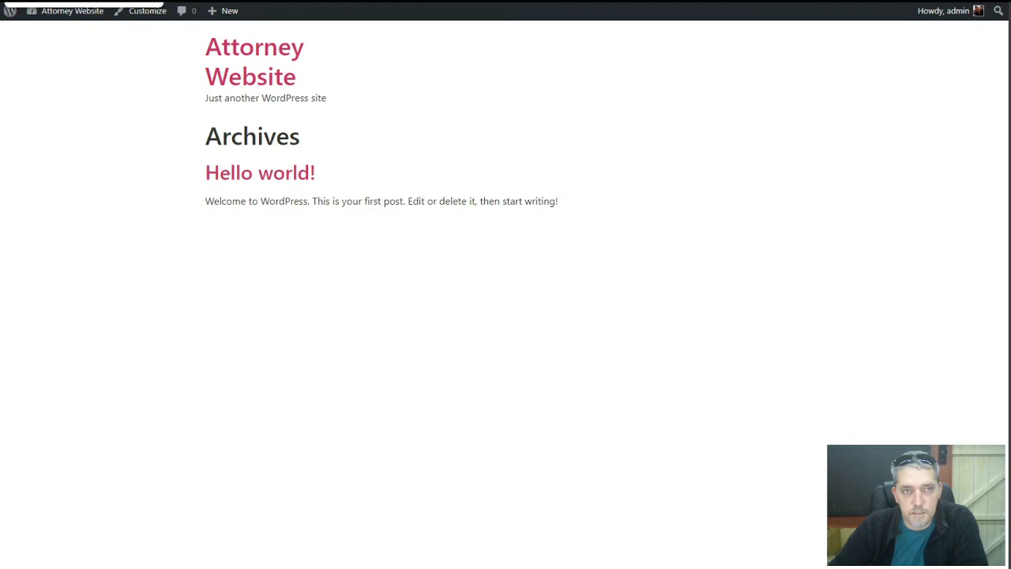
From the WordPress dashboard, go to Templates > Theme Builder
{"action": "left_click", "coordinate": [79, 1]}
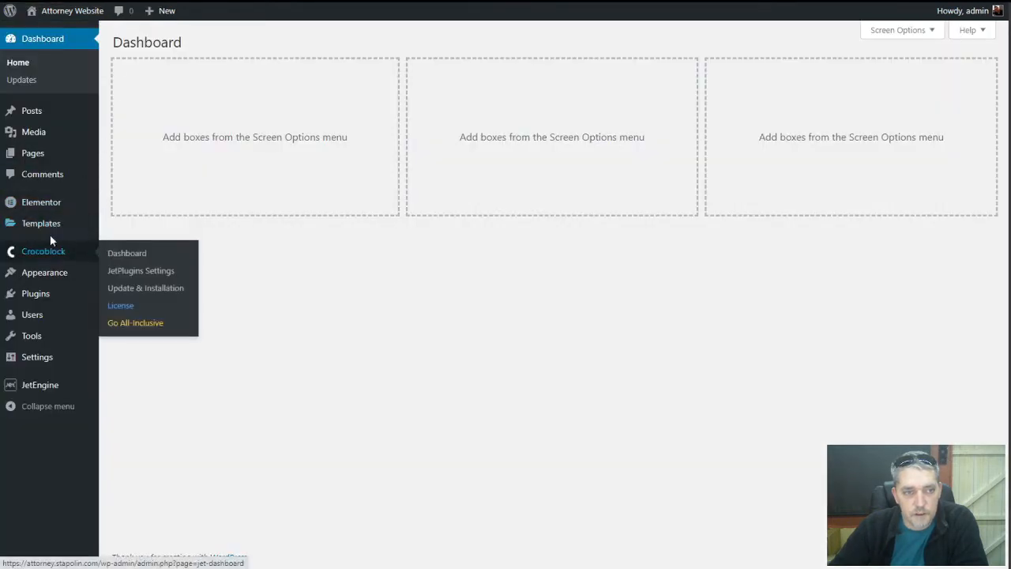
{"action": "left_click", "coordinate": [50, 208]}
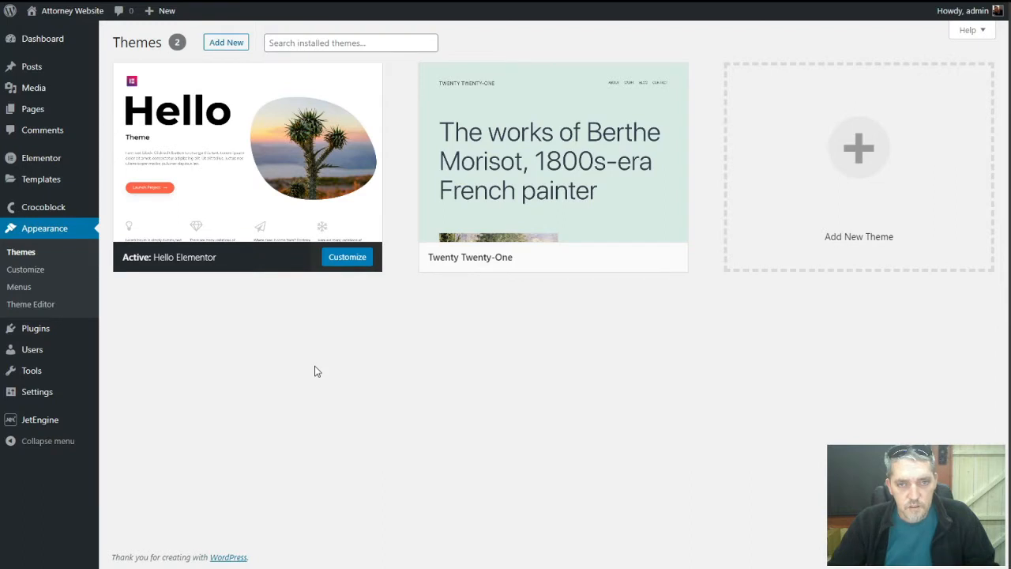
{"action": "left_click", "coordinate": [22, 39]}
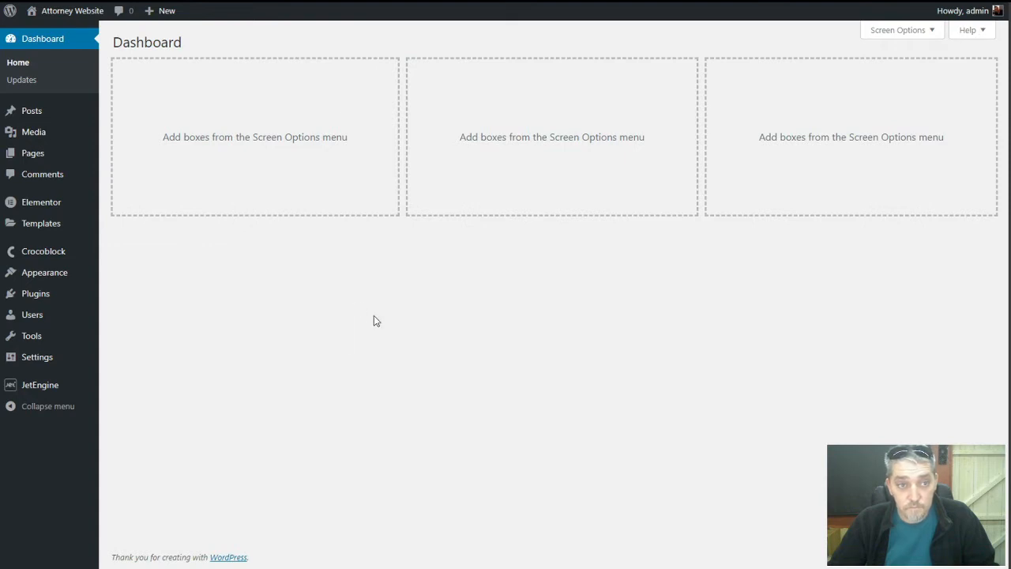
{"action": "key", "text": "ctrl+Tab"}
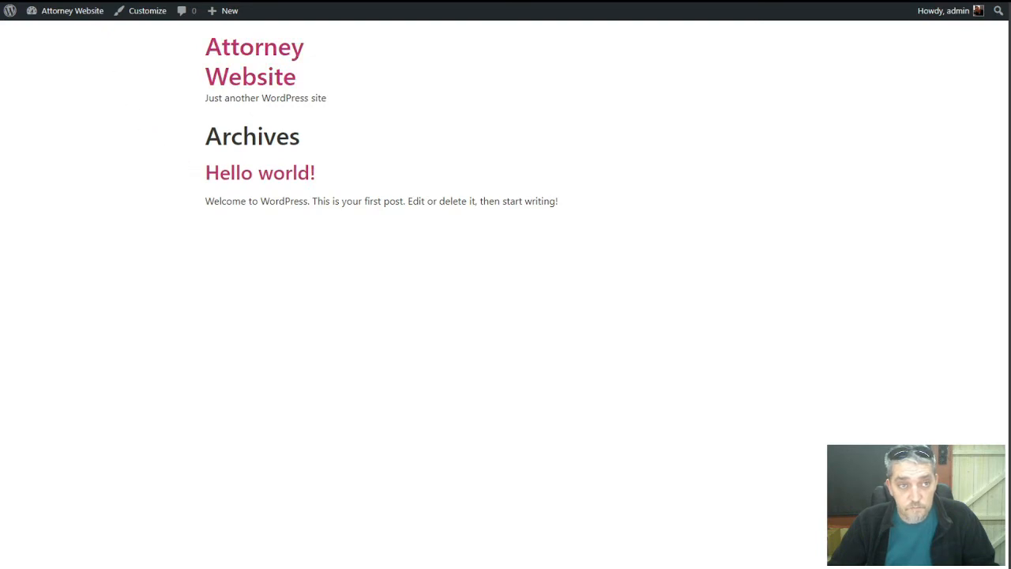
{"action": "key", "text": "ctrl+Tab"}
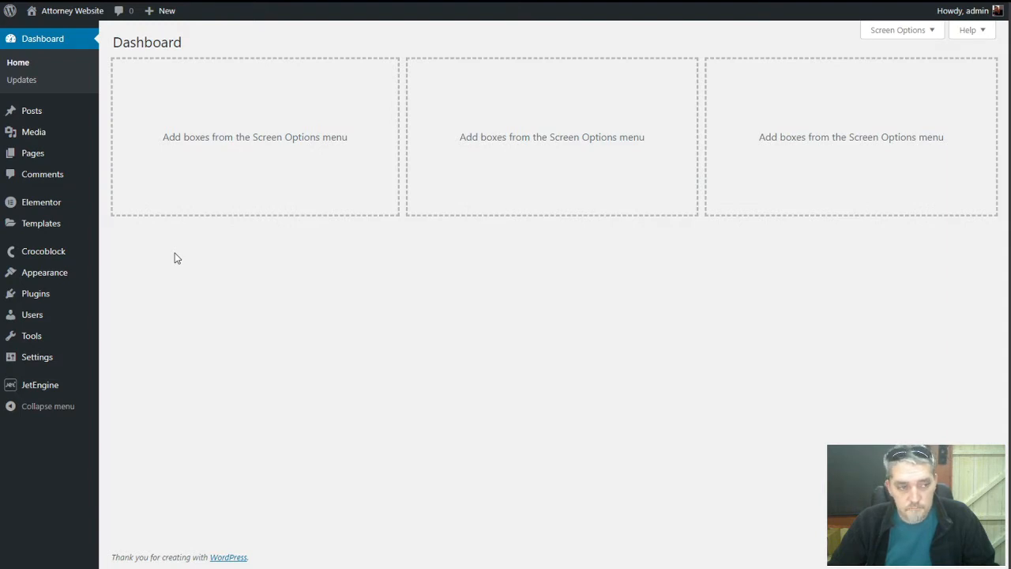
{"action": "mouse_move", "coordinate": [27, 223]}
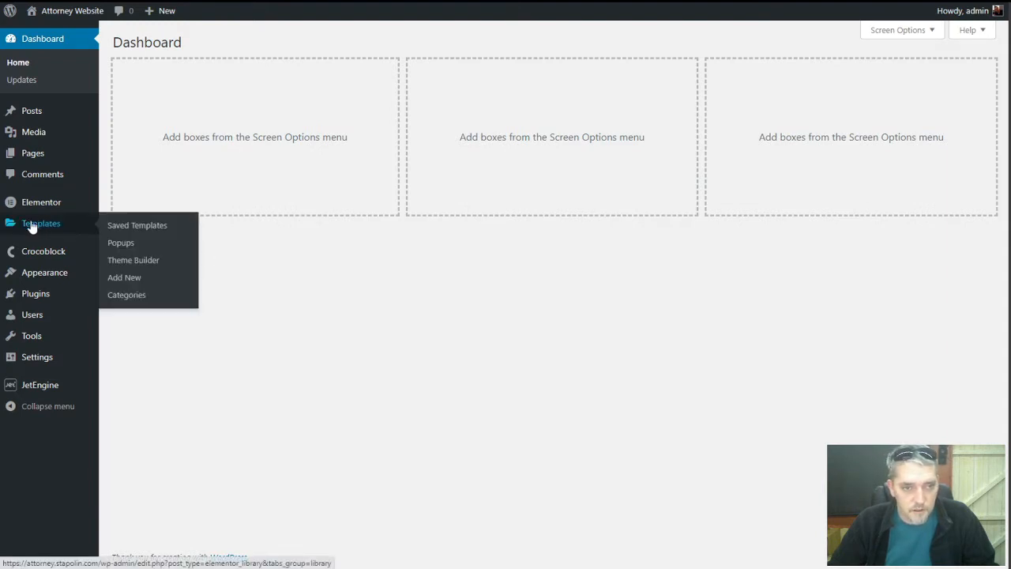
{"action": "left_click", "coordinate": [127, 261]}
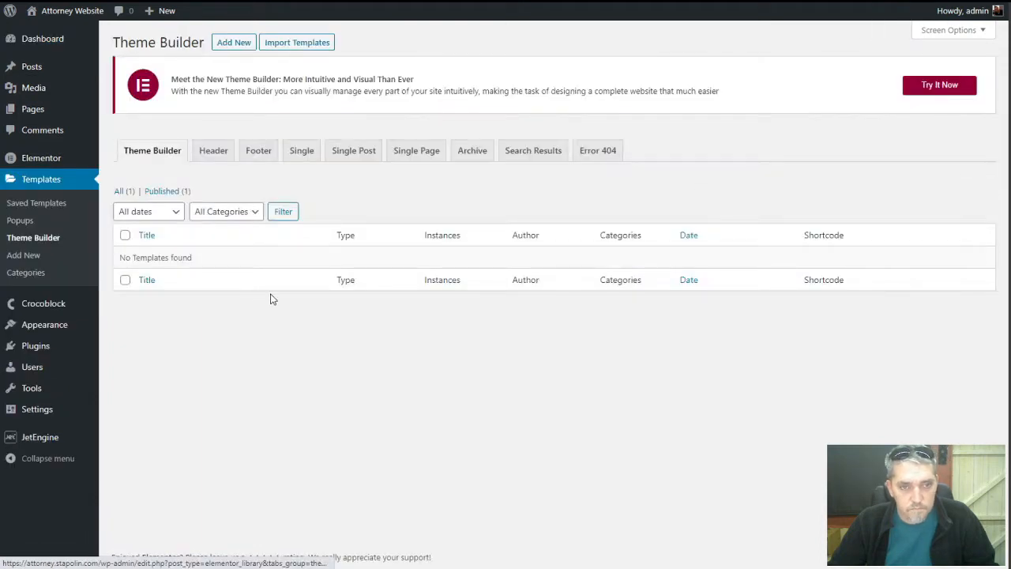
Create a new Header template named 'Main Header'
{"action": "left_click", "coordinate": [220, 155]}
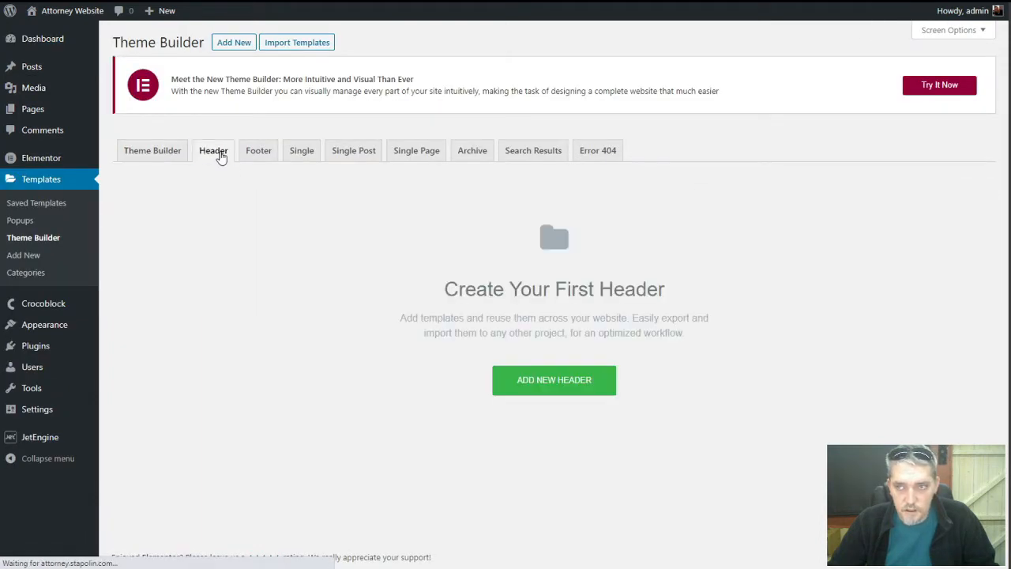
{"action": "left_click", "coordinate": [494, 381]}
{"action": "left_click", "coordinate": [595, 347]}
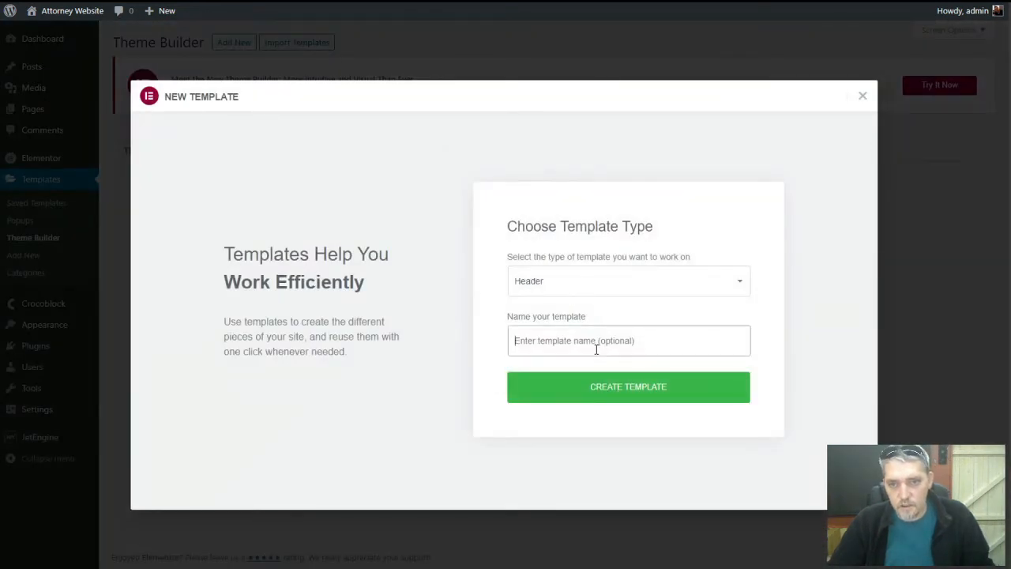
{"action": "type", "text": "Main Header"}
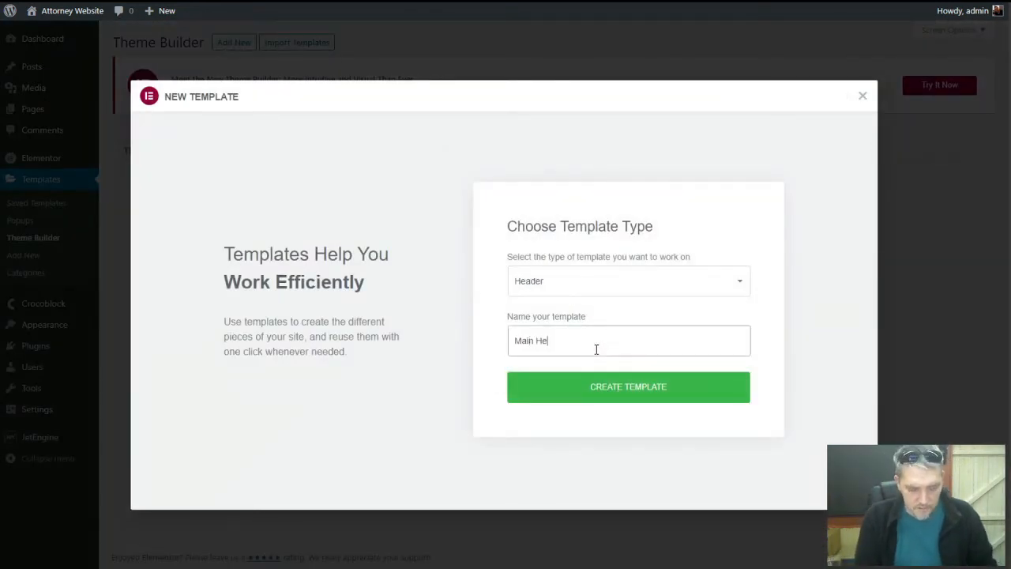
{"action": "left_click", "coordinate": [597, 386]}
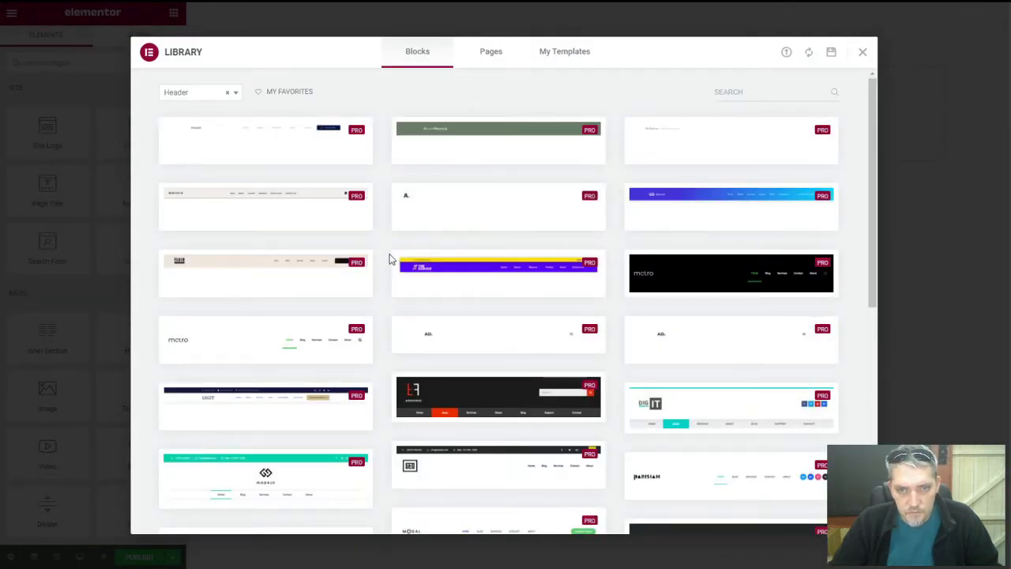
Close the block library and add a two-column section to the header
{"action": "left_click", "coordinate": [862, 52]}
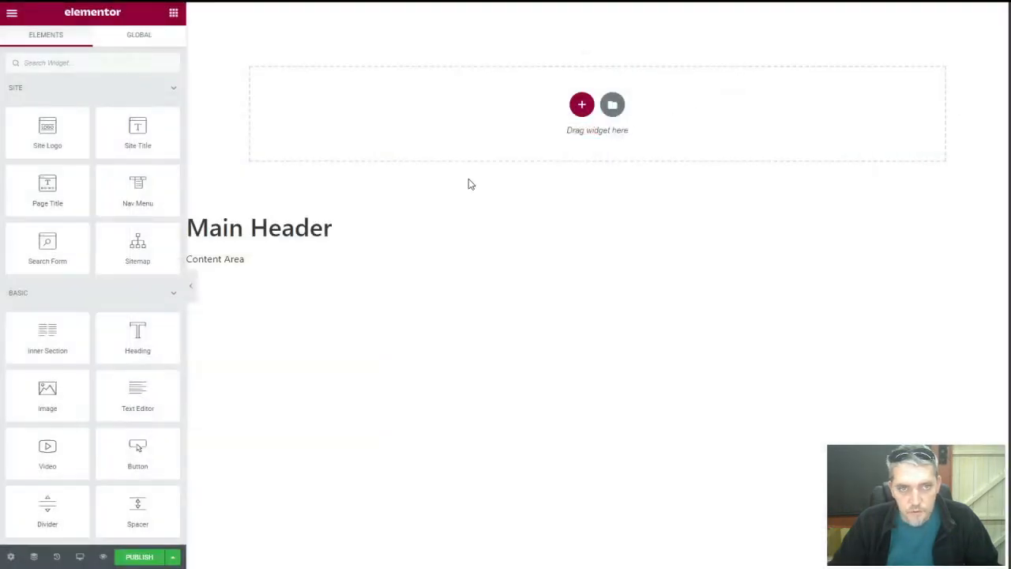
{"action": "left_click", "coordinate": [581, 104]}
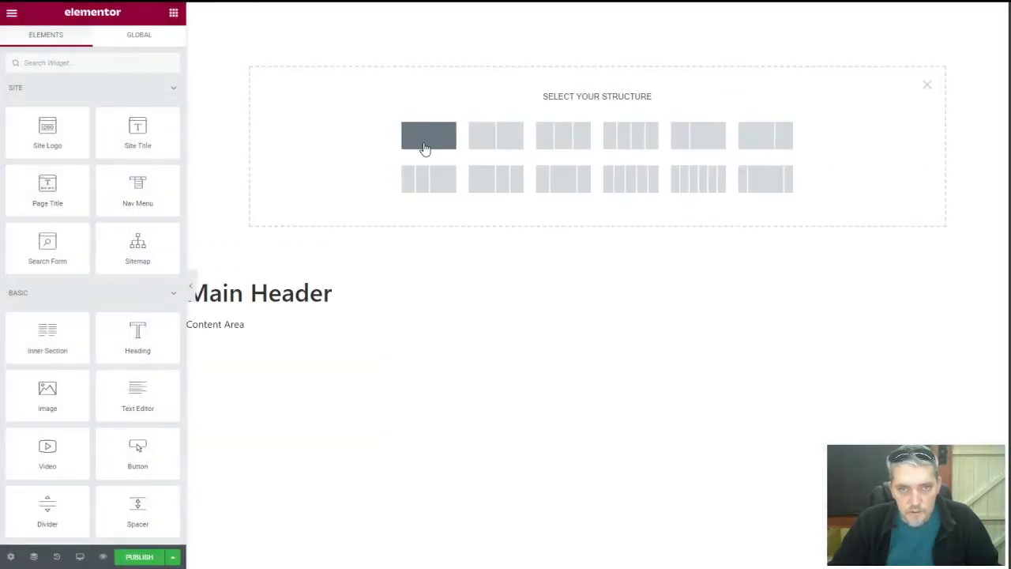
{"action": "left_click", "coordinate": [494, 143]}
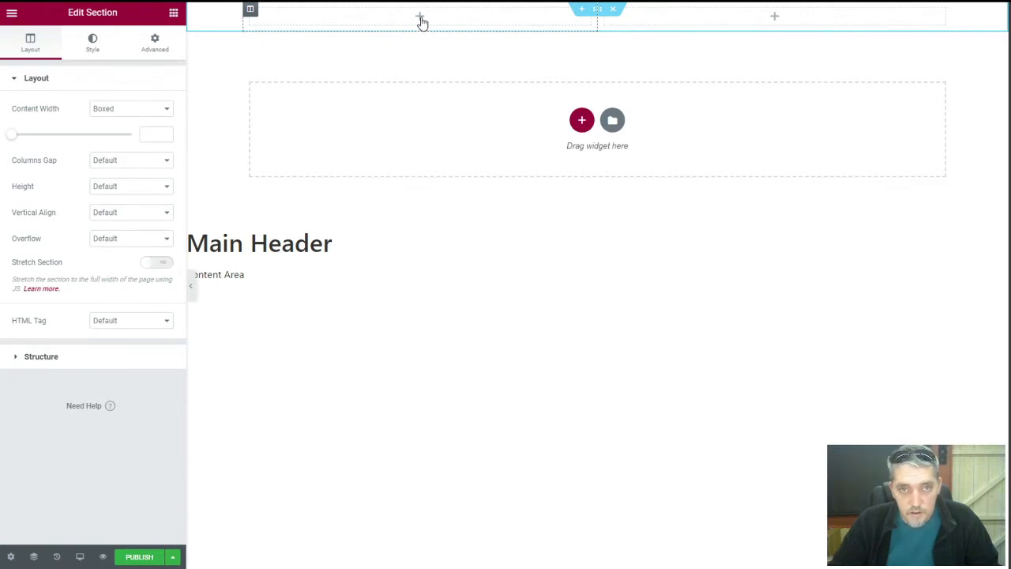
Make the section Full Width with middle-aligned columns and place a Heading in the left column
{"action": "left_click", "coordinate": [131, 111]}
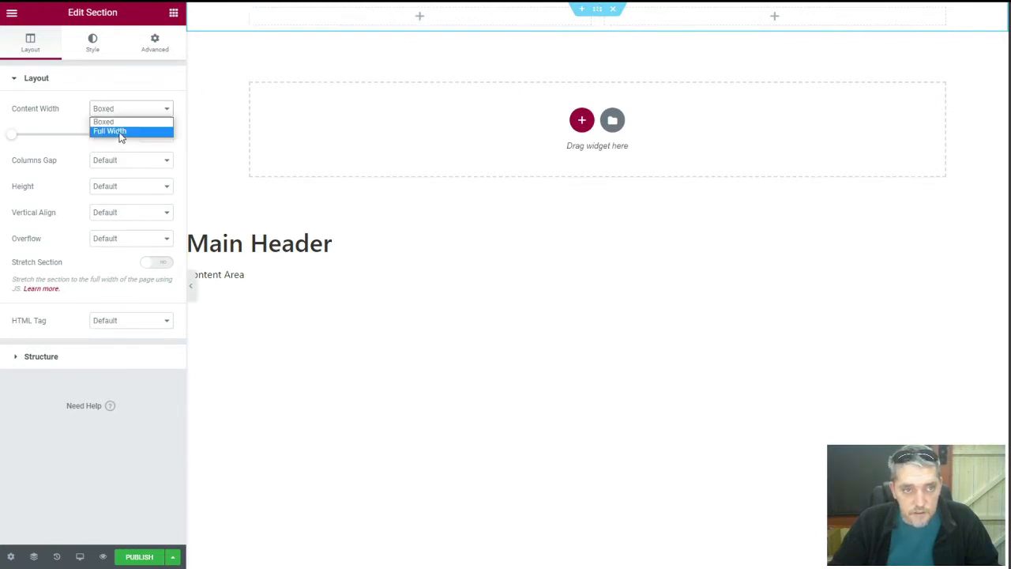
{"action": "left_click", "coordinate": [121, 133]}
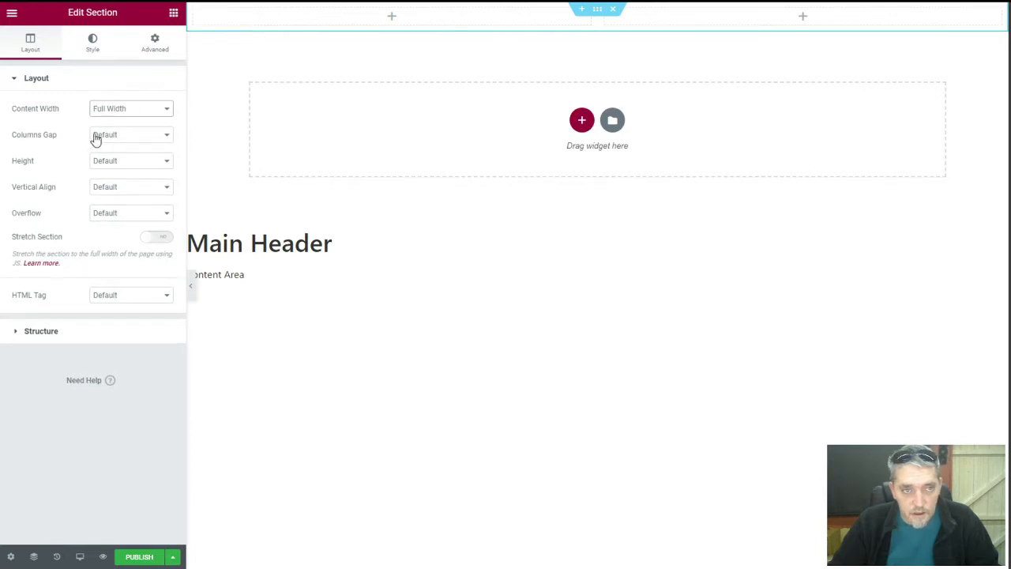
{"action": "left_click", "coordinate": [131, 166]}
{"action": "left_click", "coordinate": [127, 163]}
{"action": "left_click", "coordinate": [123, 188]}
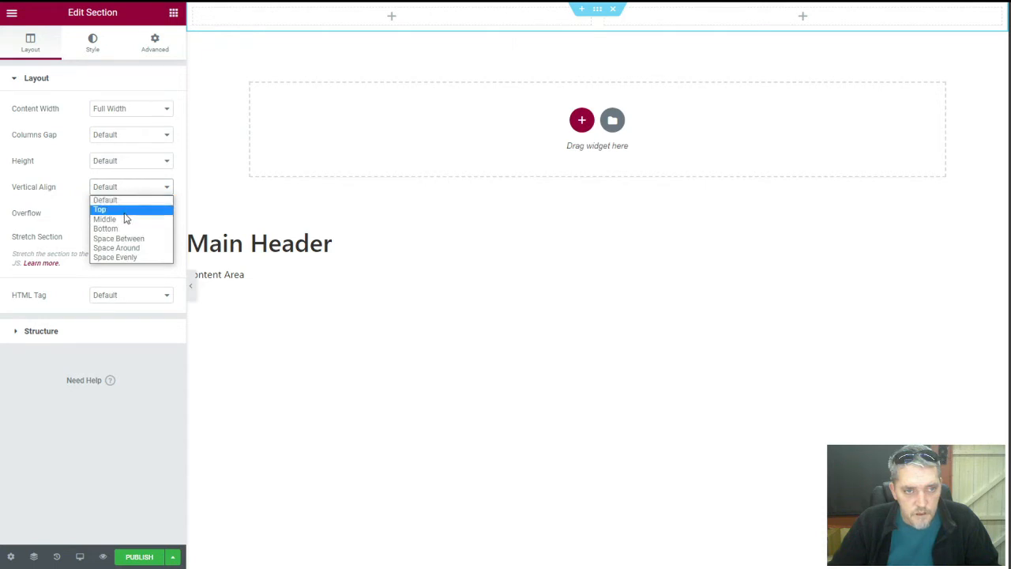
{"action": "left_click", "coordinate": [125, 218]}
{"action": "left_click", "coordinate": [397, 16]}
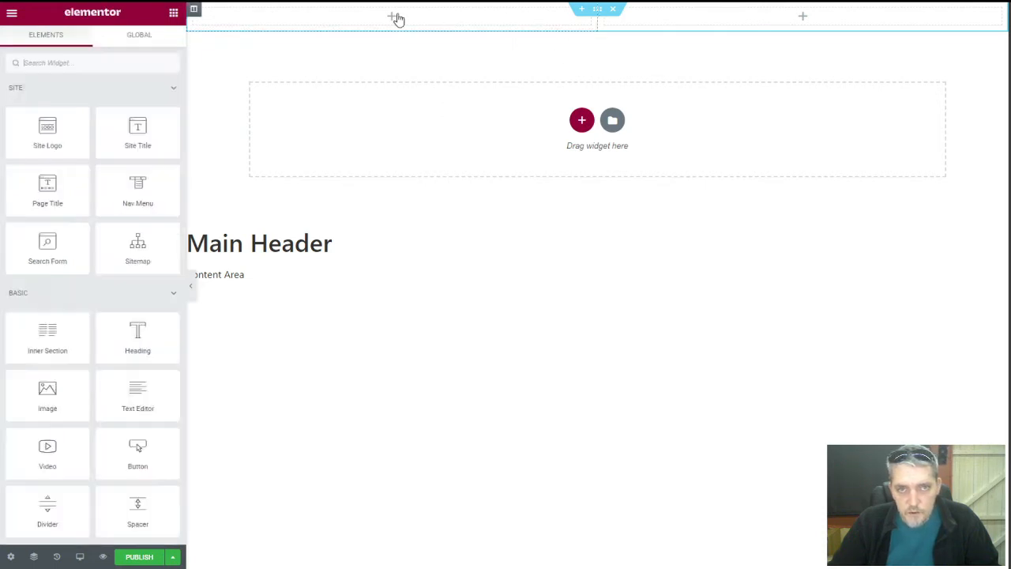
{"action": "left_click_drag", "start_coordinate": [137, 335], "coordinate": [388, 16]}
Change the heading text to 'Law Firm' and set its HTML tag to div
{"action": "triple_click", "coordinate": [373, 18]}
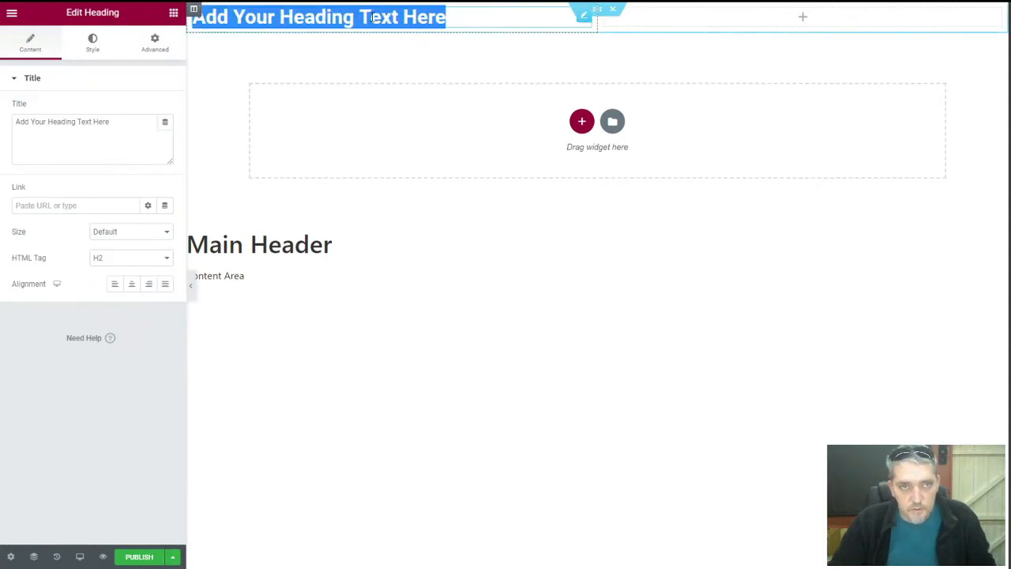
{"action": "triple_click", "coordinate": [70, 120]}
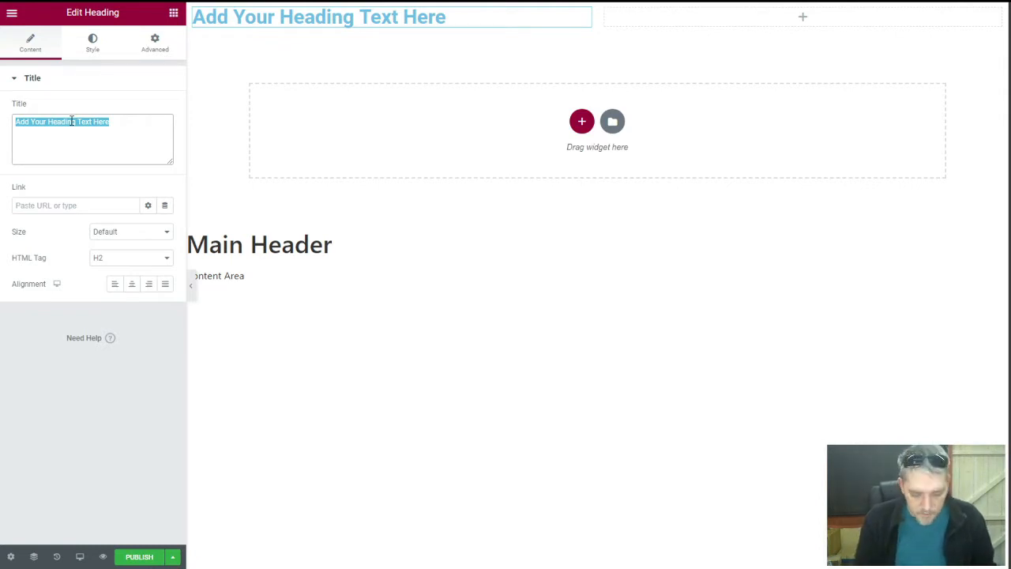
{"action": "type", "text": "Law Firm"}
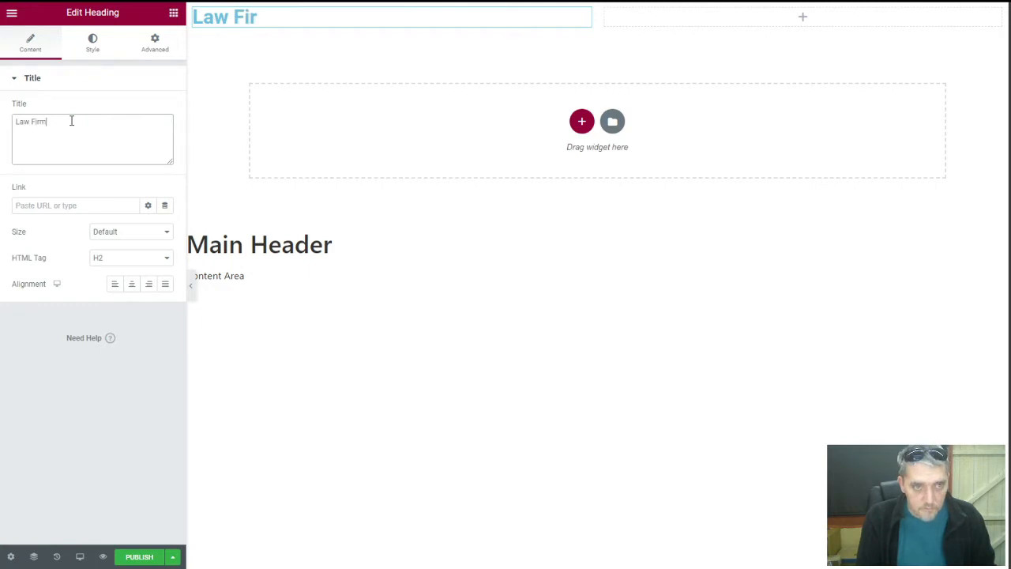
{"action": "left_click", "coordinate": [102, 257]}
{"action": "left_click", "coordinate": [122, 329]}
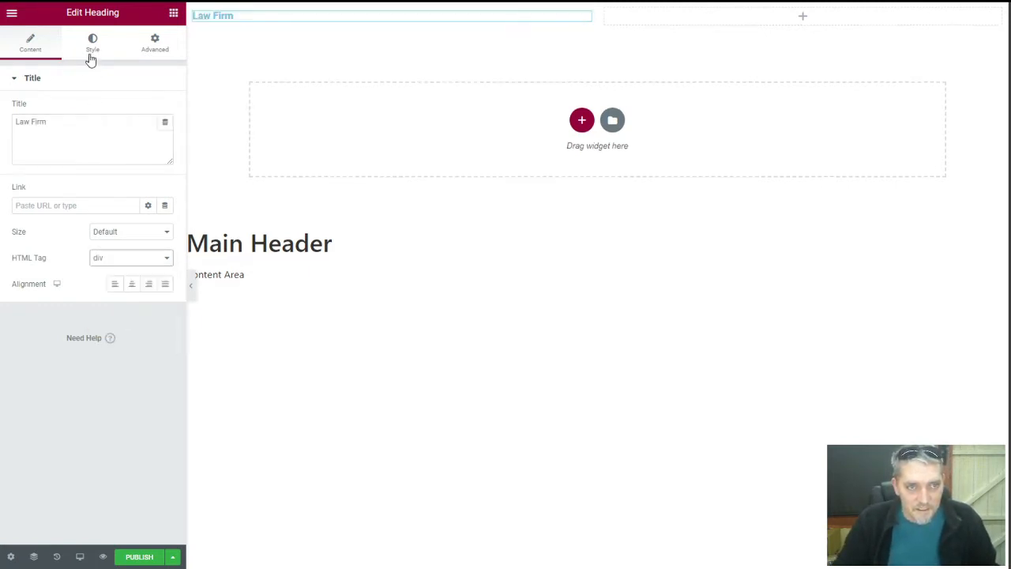
Make the Law Firm heading's text colour white (#FFFFFF)
{"action": "left_click", "coordinate": [92, 44]}
{"action": "left_click", "coordinate": [165, 108]}
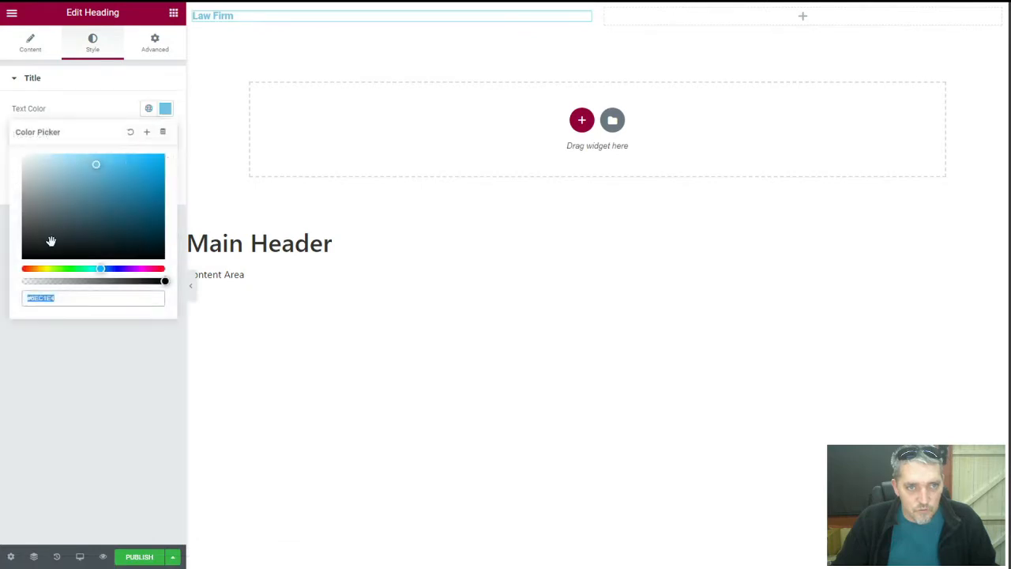
{"action": "left_click", "coordinate": [23, 155]}
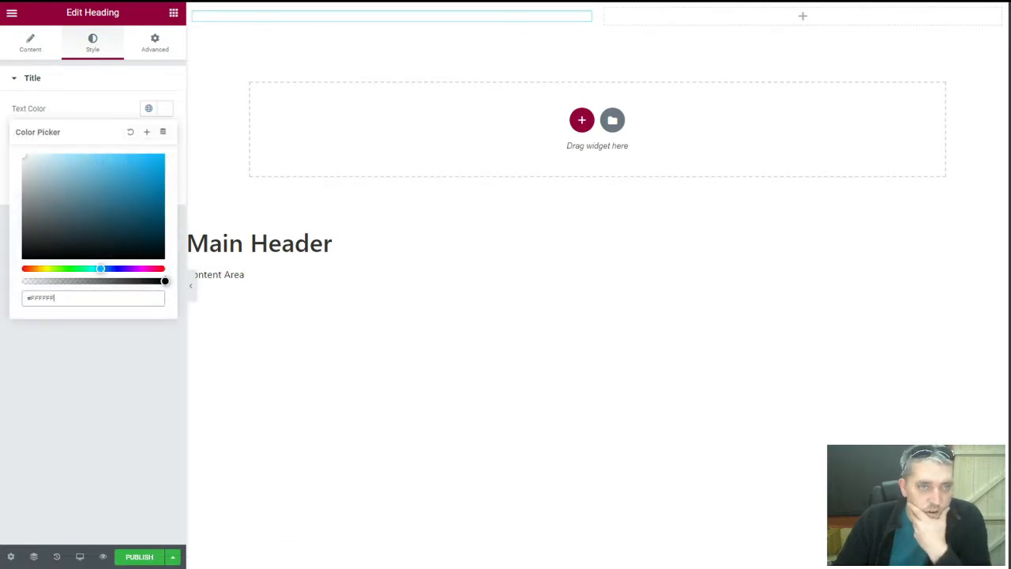
{"action": "left_click", "coordinate": [91, 108]}
Set the heading typography to Poppins, weight 400, size 30
{"action": "left_click", "coordinate": [165, 136]}
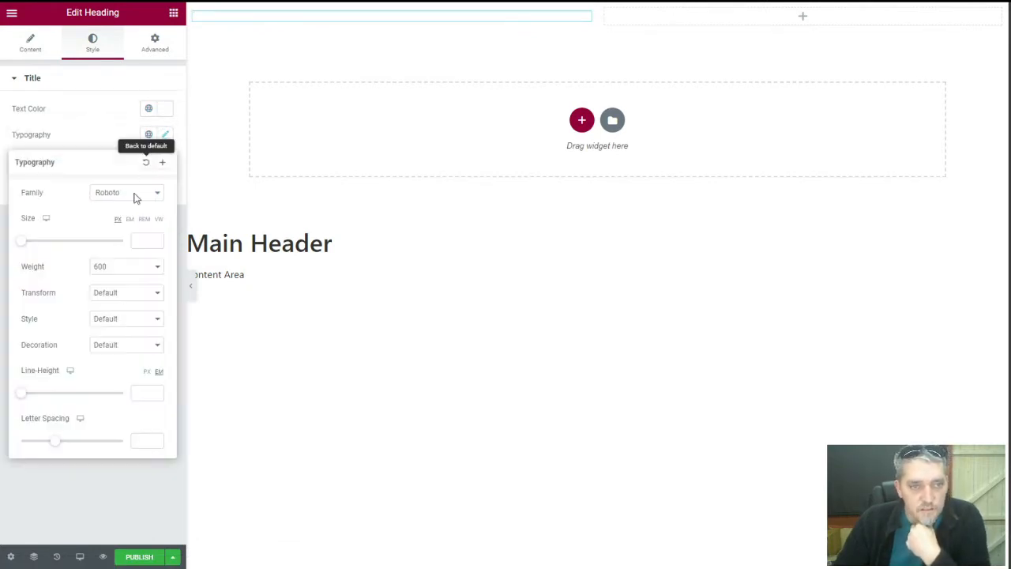
{"action": "left_click", "coordinate": [110, 193]}
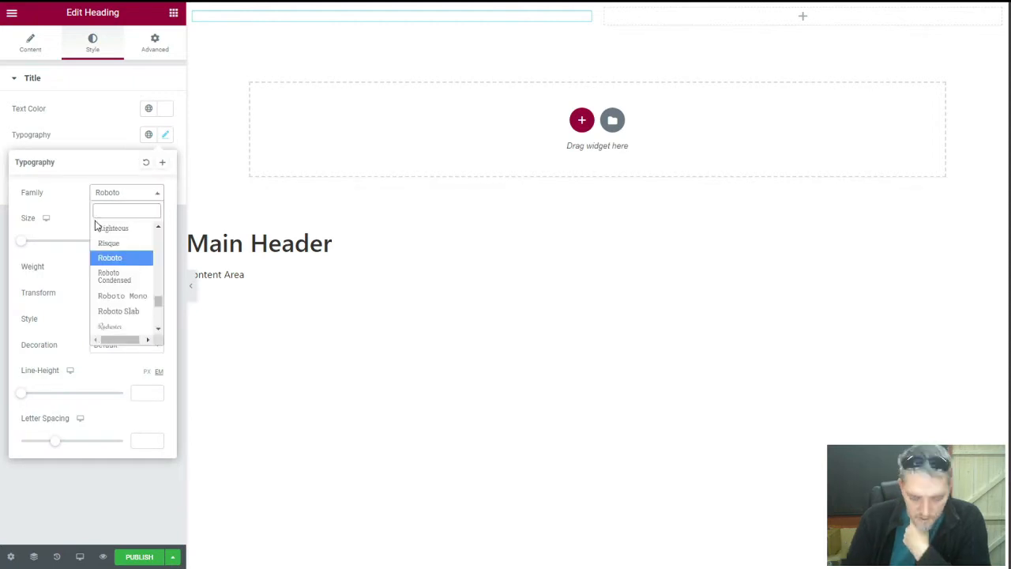
{"action": "type", "text": "popp"}
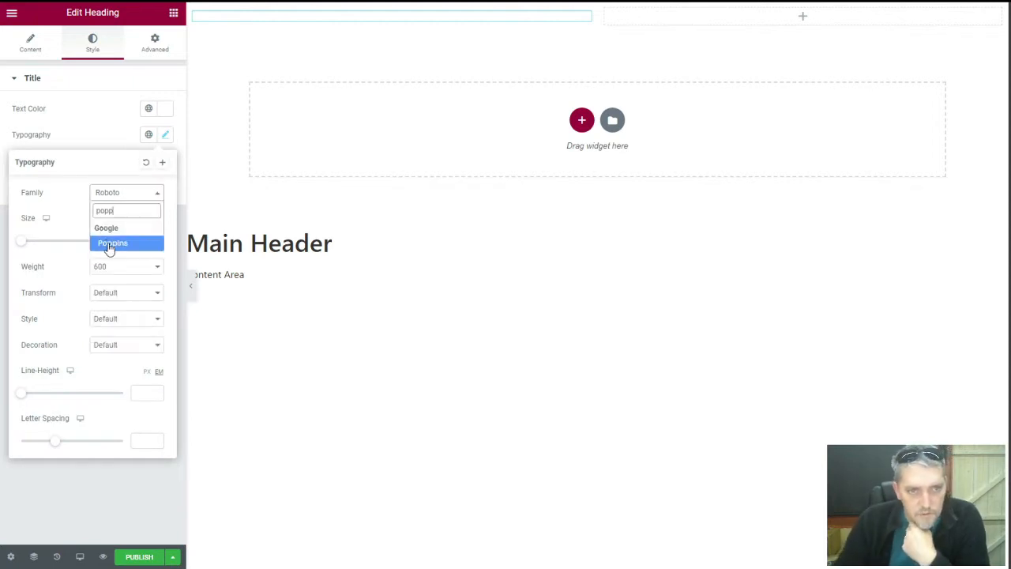
{"action": "left_click", "coordinate": [111, 243]}
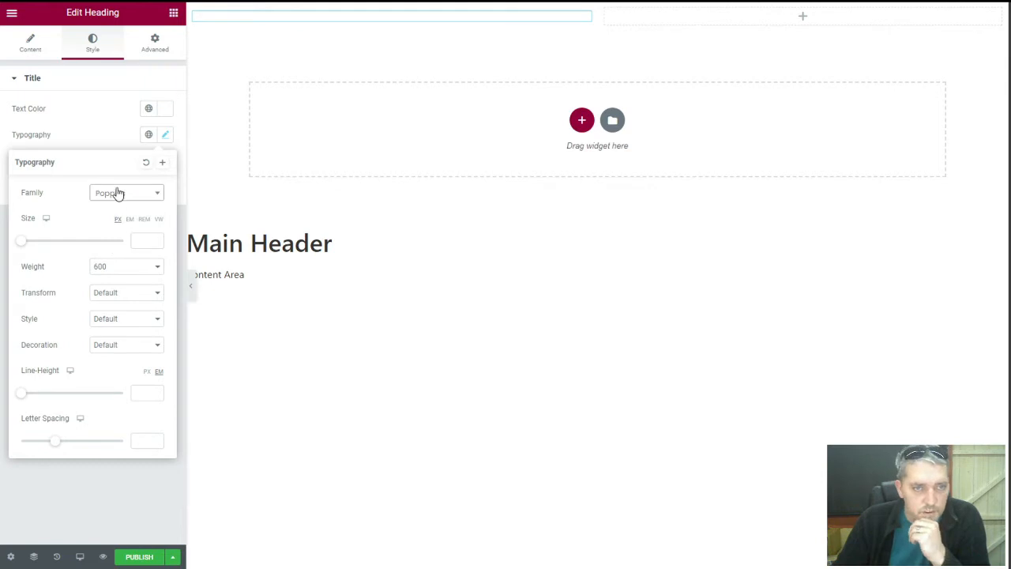
{"action": "left_click", "coordinate": [128, 269]}
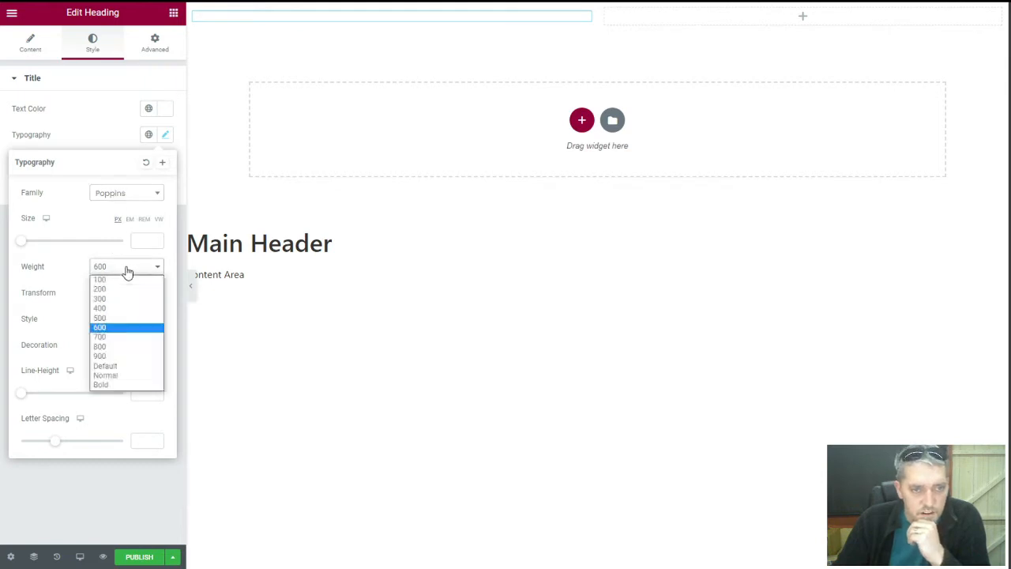
{"action": "left_click", "coordinate": [119, 309]}
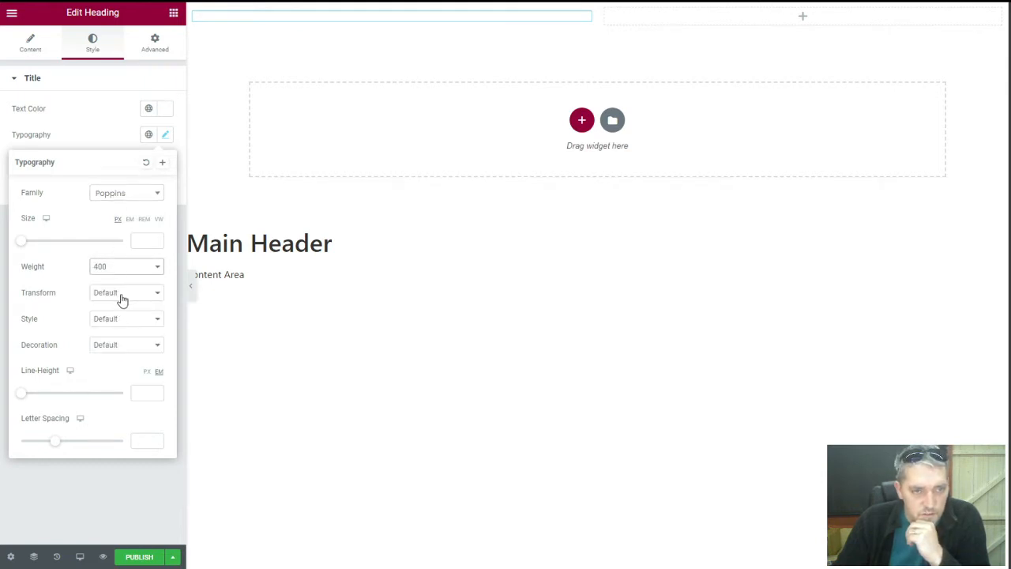
{"action": "left_click", "coordinate": [140, 241]}
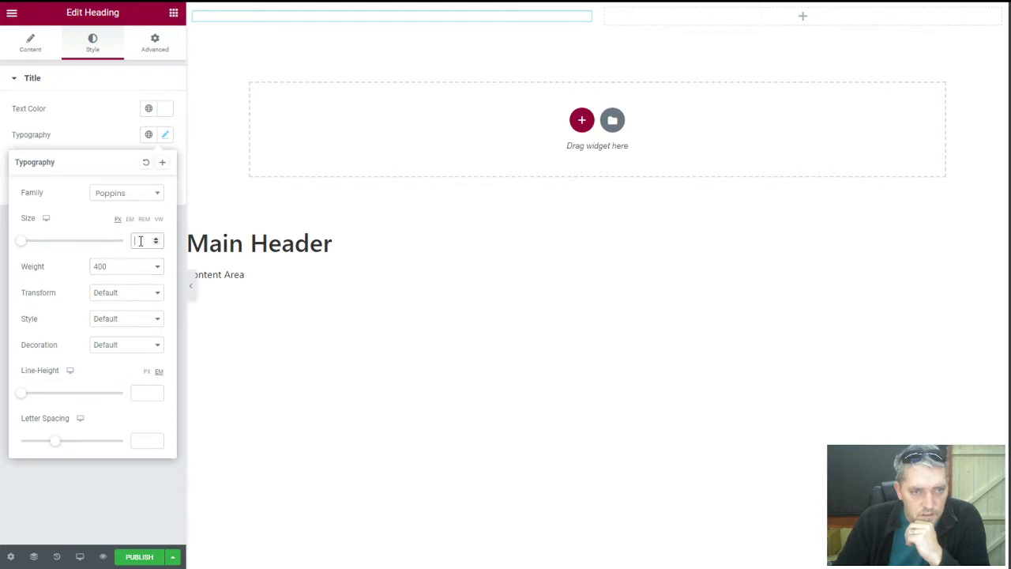
{"action": "left_click", "coordinate": [141, 241]}
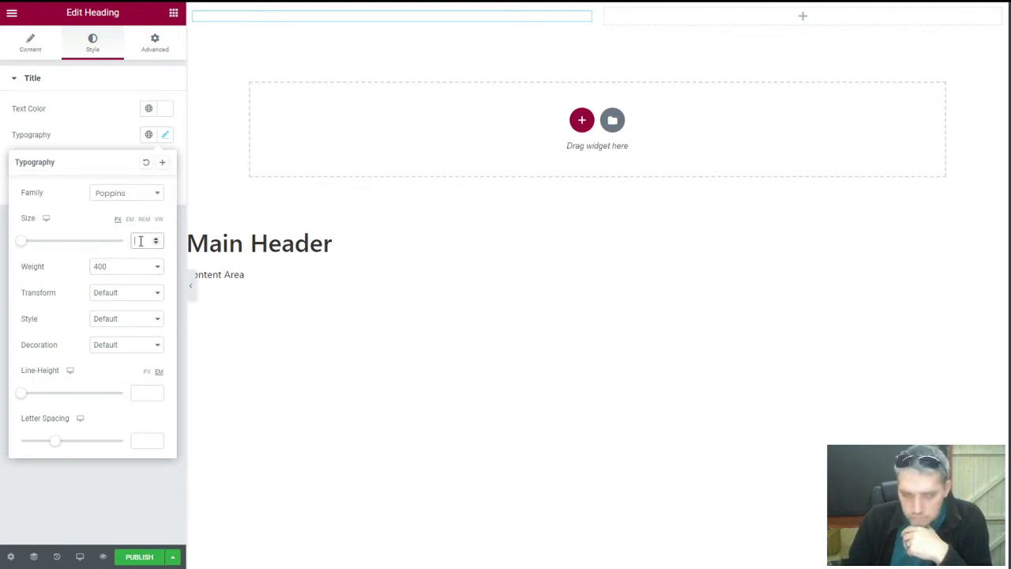
{"action": "type", "text": "30"}
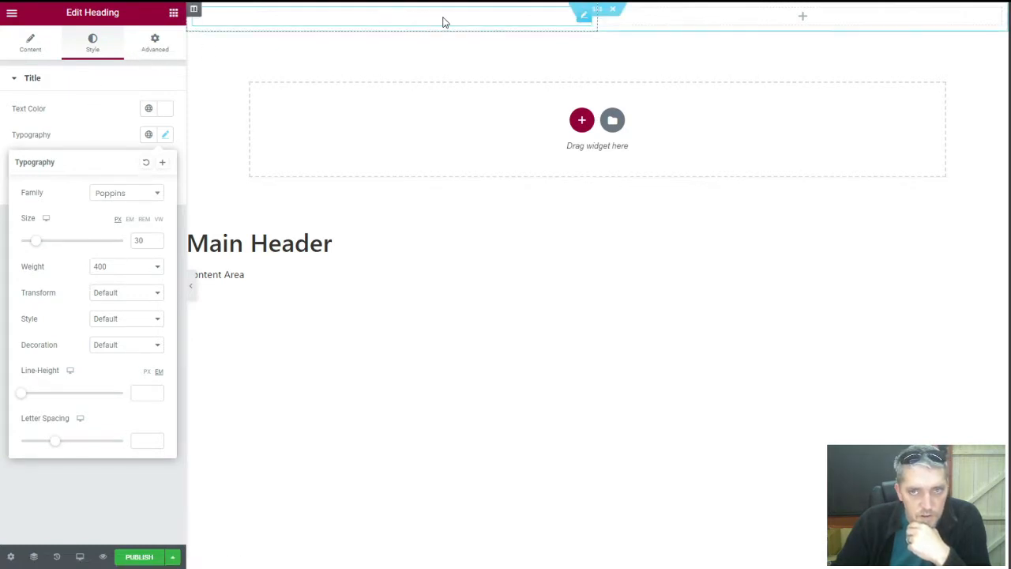
Give the header section a classic dark-blue background, #122F48
{"action": "left_click", "coordinate": [598, 10]}
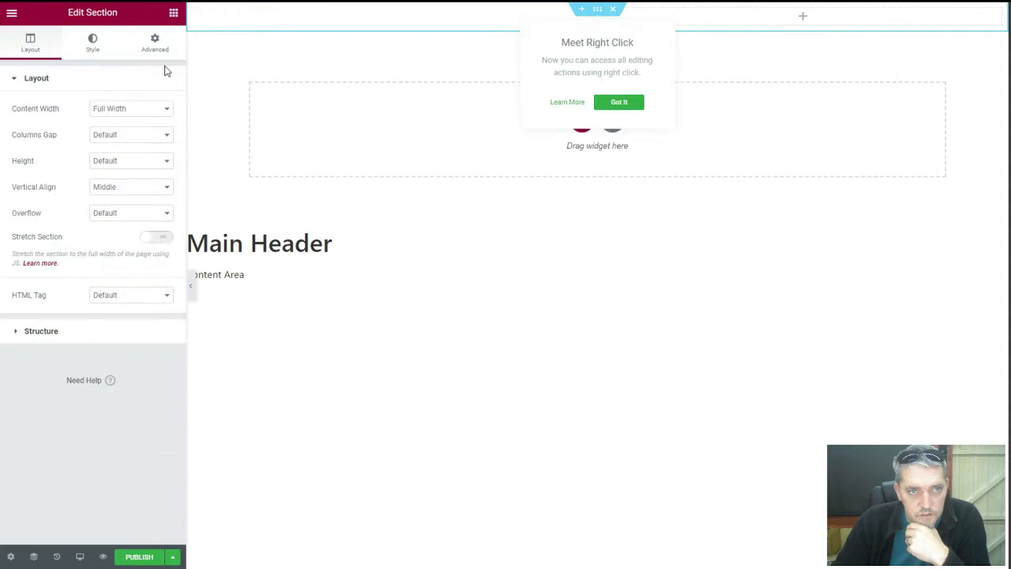
{"action": "left_click", "coordinate": [100, 60]}
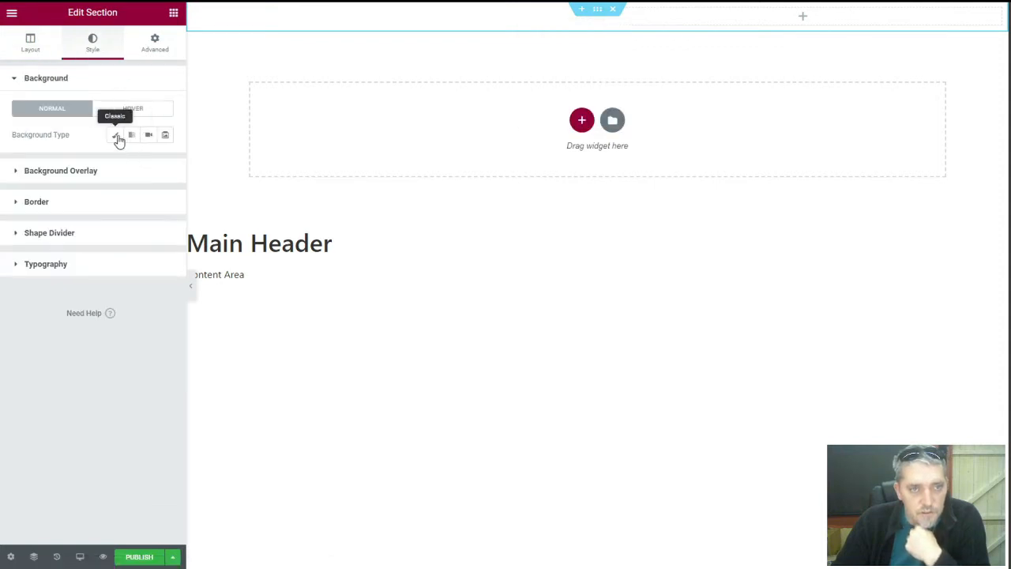
{"action": "left_click", "coordinate": [116, 136]}
{"action": "left_click", "coordinate": [165, 160]}
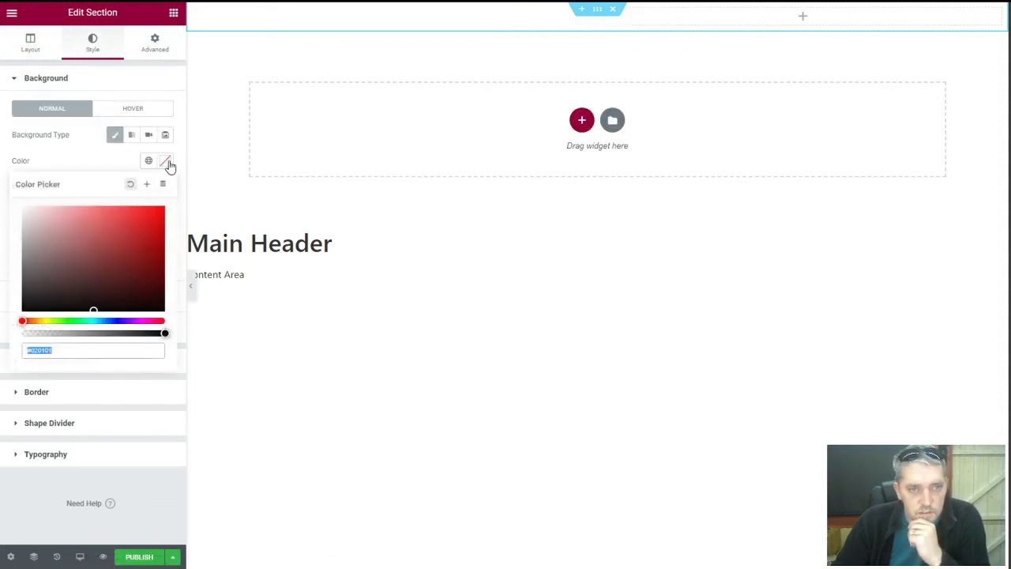
{"action": "left_click", "coordinate": [103, 320]}
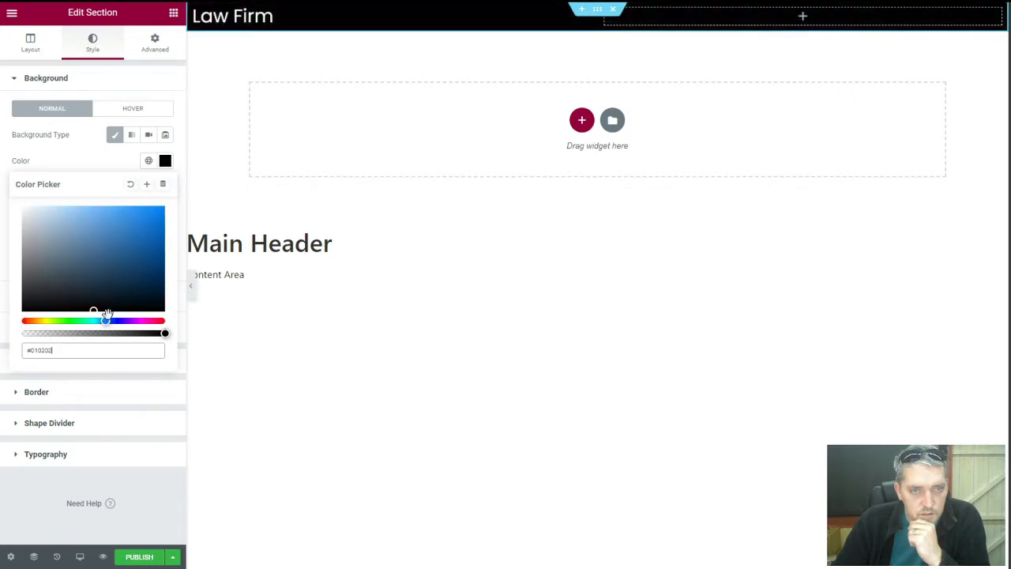
{"action": "left_click_drag", "start_coordinate": [128, 259], "coordinate": [135, 279]}
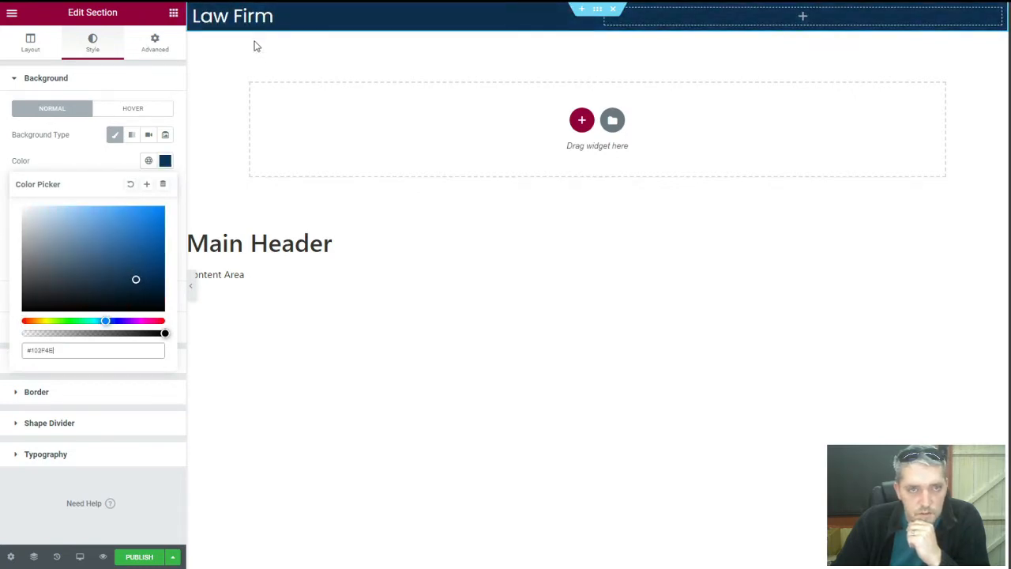
{"action": "left_click", "coordinate": [264, 16]}
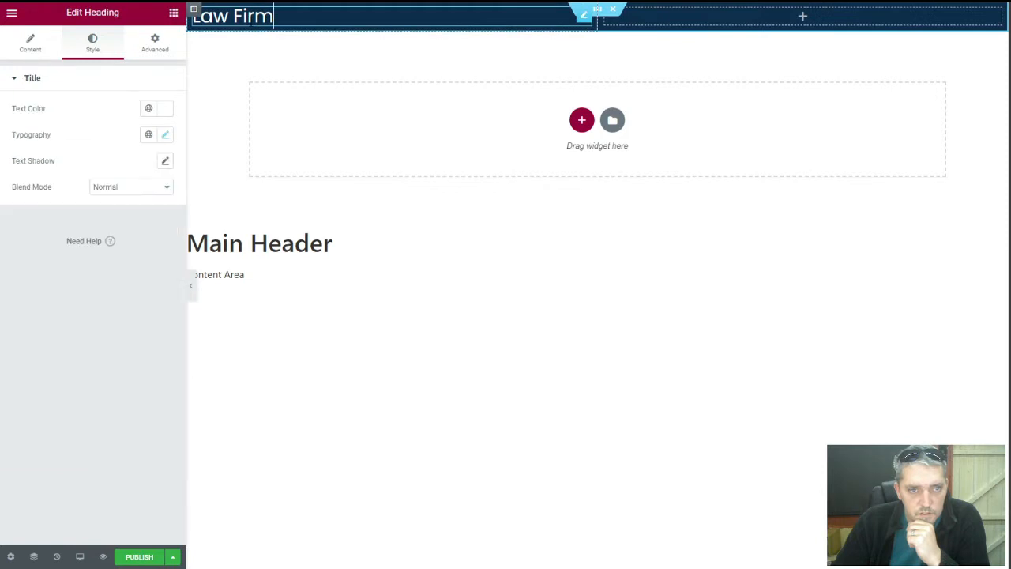
Set the heading's typography transform to Uppercase
{"action": "left_click", "coordinate": [164, 135]}
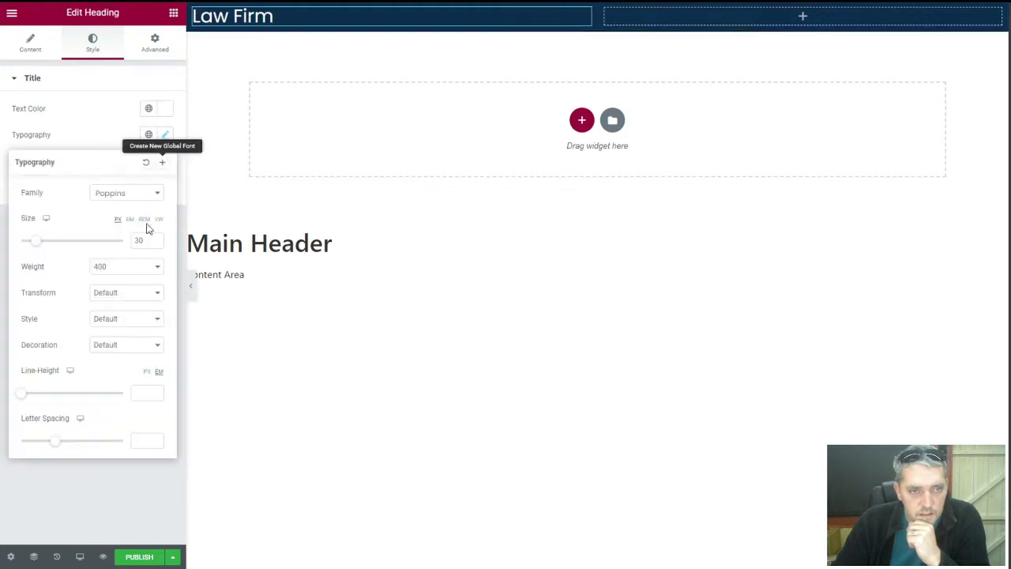
{"action": "left_click", "coordinate": [120, 293]}
{"action": "left_click", "coordinate": [113, 310]}
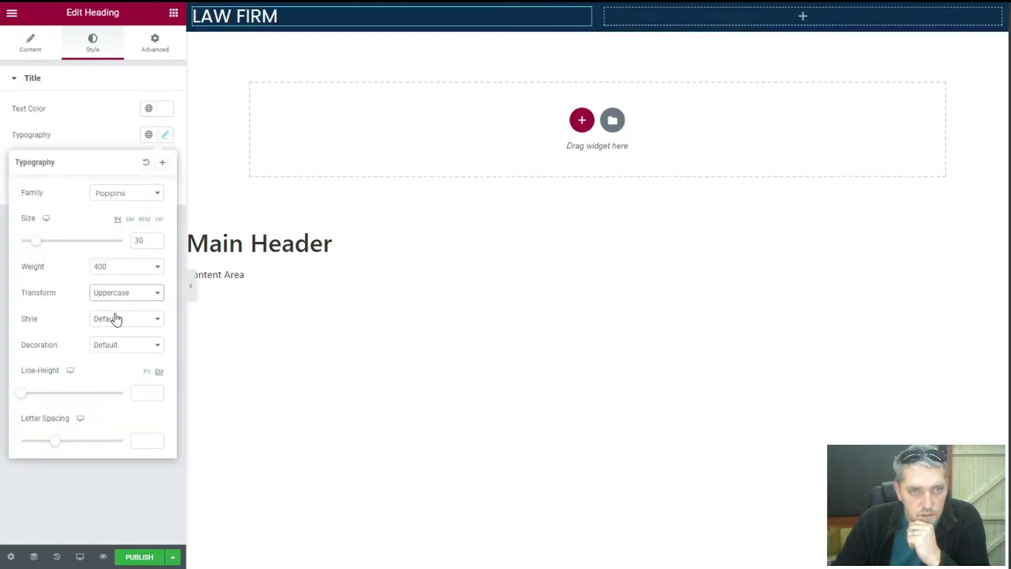
Wrap 'Law' in <strong></strong> so LAW is bold and FIRM stays regular
{"action": "left_click", "coordinate": [32, 44]}
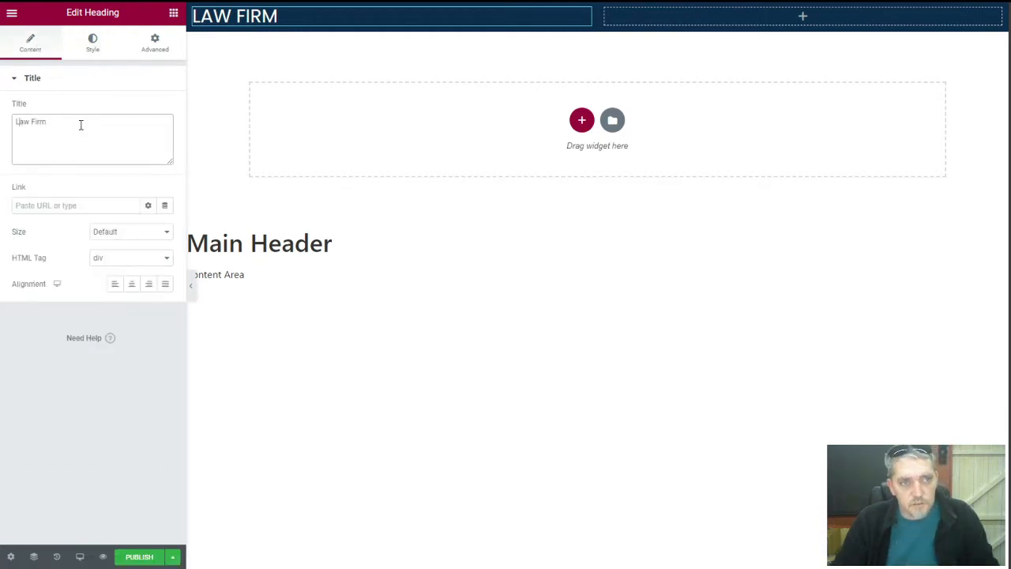
{"action": "type", "text": "<st"}
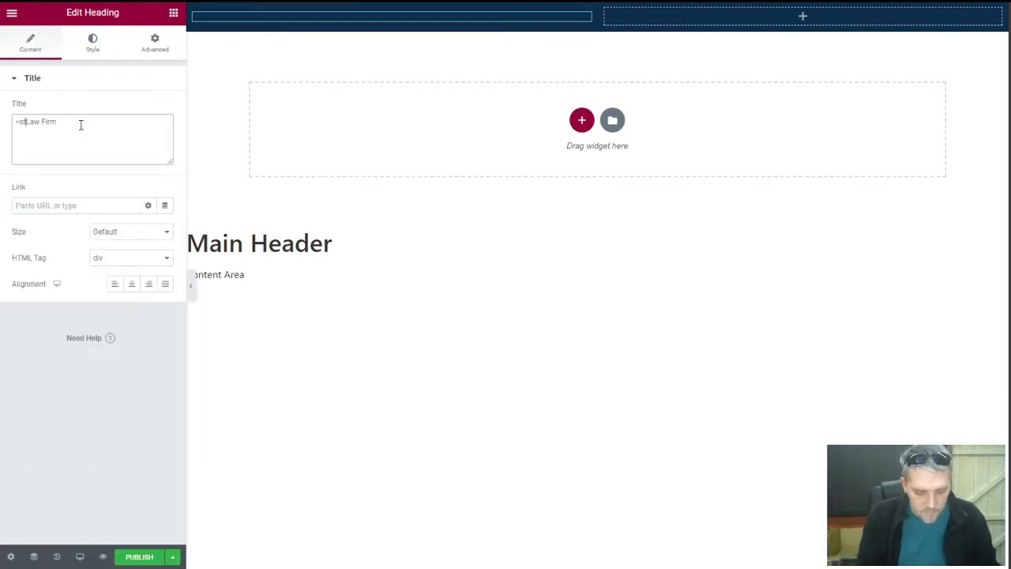
{"action": "type", "text": "rong>"}
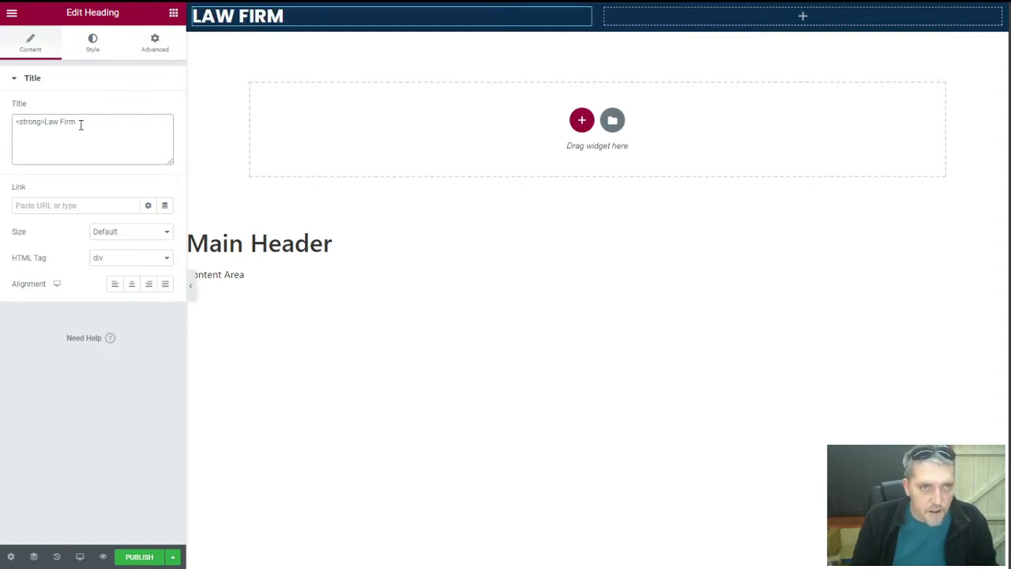
{"action": "key", "text": "Right"}
{"action": "key", "text": "Right"}
{"action": "key", "text": "Right"}
{"action": "type", "text": "</strong>"}
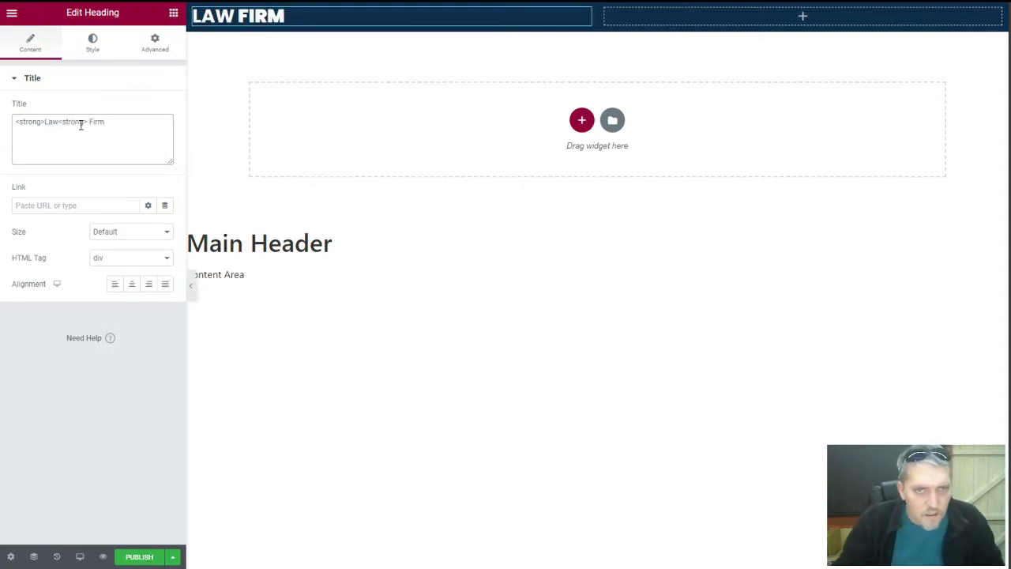
{"action": "left_click", "coordinate": [64, 120]}
{"action": "type", "text": "/"}
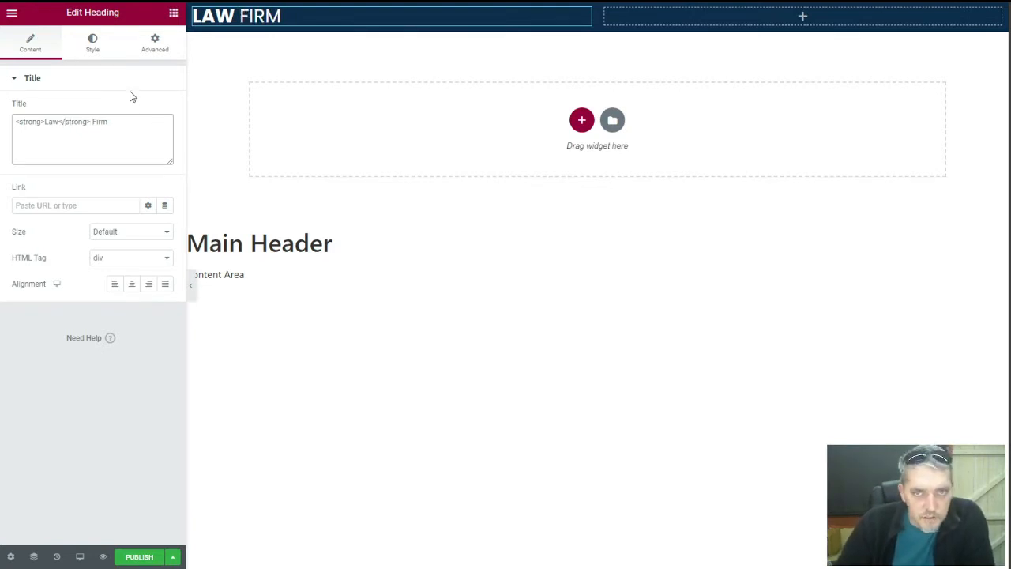
{"action": "left_click", "coordinate": [173, 12]}
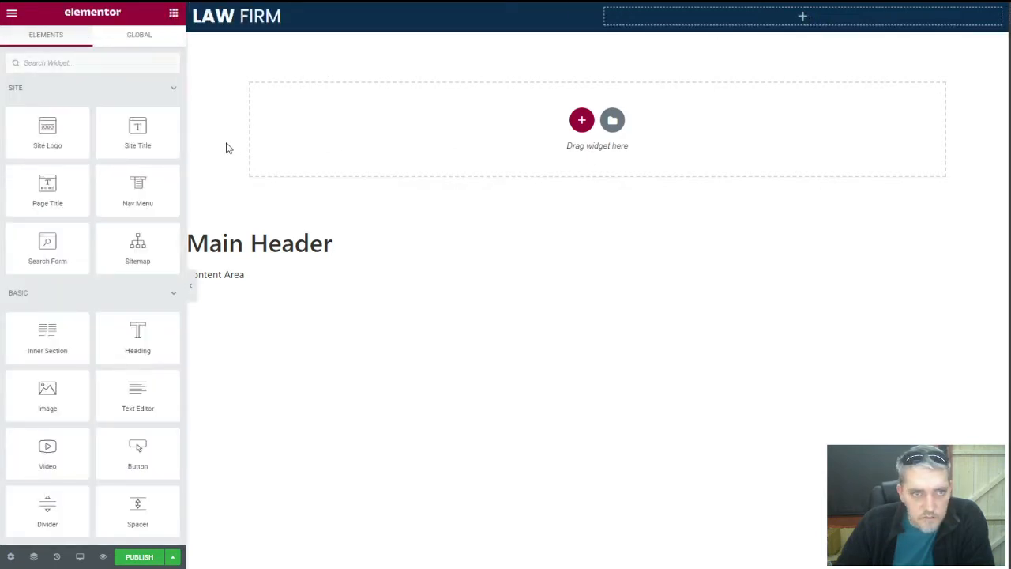
Add a right-aligned Nav Menu to the right column and add an Include Entire Site publish condition
{"action": "left_click_drag", "start_coordinate": [165, 182], "coordinate": [812, 17]}
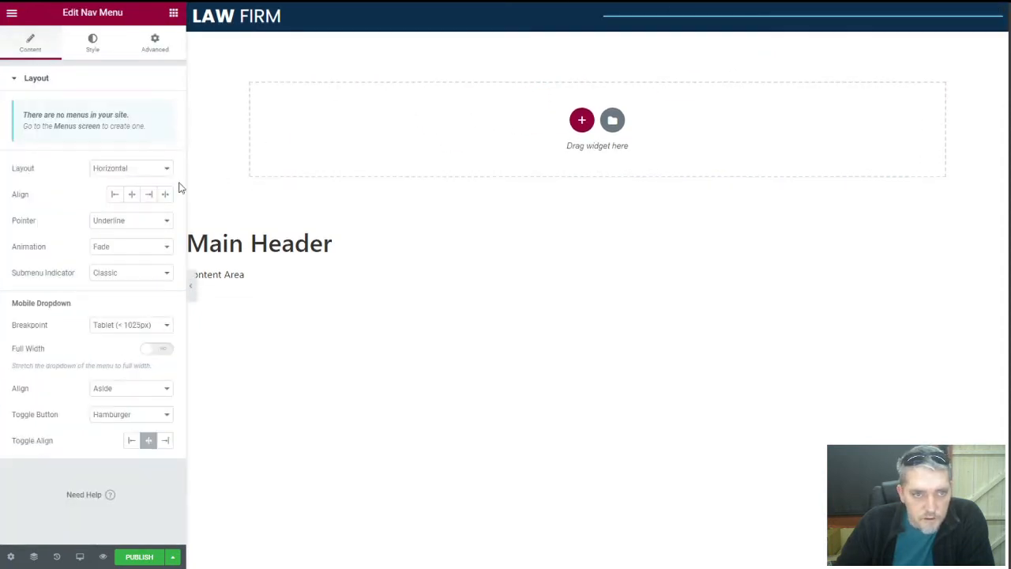
{"action": "left_click", "coordinate": [148, 195]}
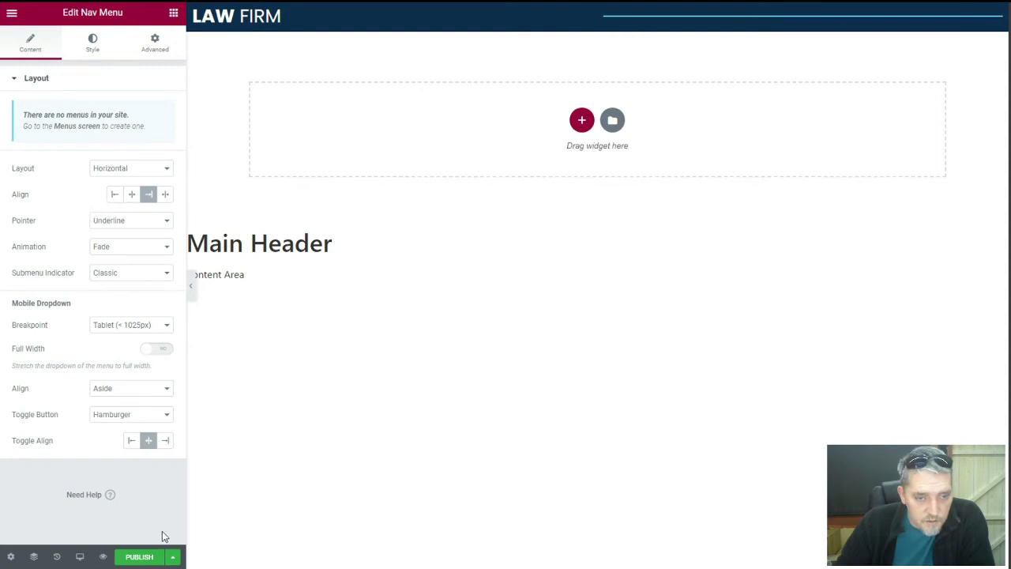
{"action": "left_click", "coordinate": [139, 557]}
{"action": "left_click", "coordinate": [528, 332]}
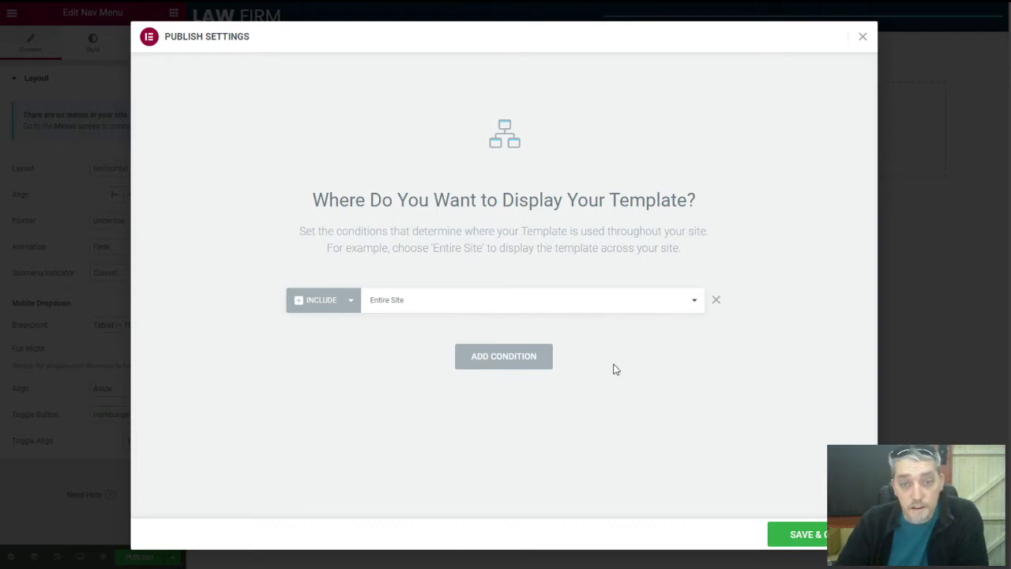
Publish the Main Header site-wide with the Entire Site condition and exit to the WordPress dashboard
{"action": "left_click", "coordinate": [419, 308]}
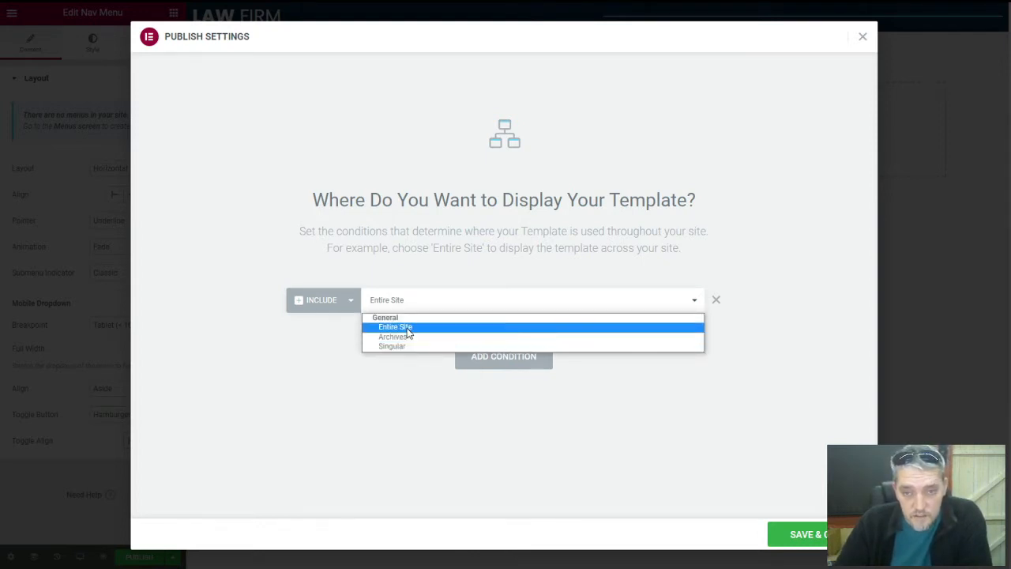
{"action": "left_click", "coordinate": [791, 439]}
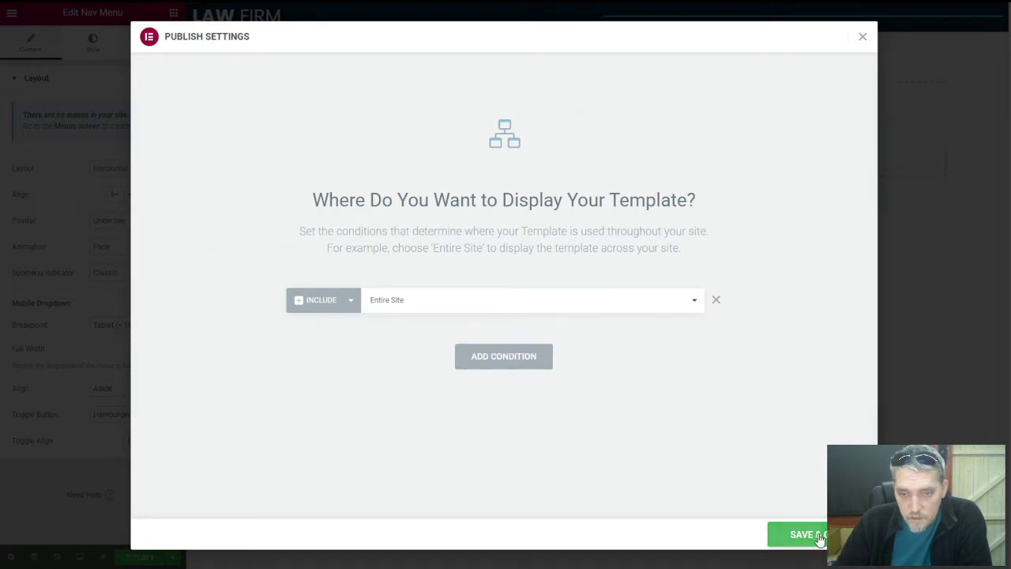
{"action": "left_click", "coordinate": [801, 534]}
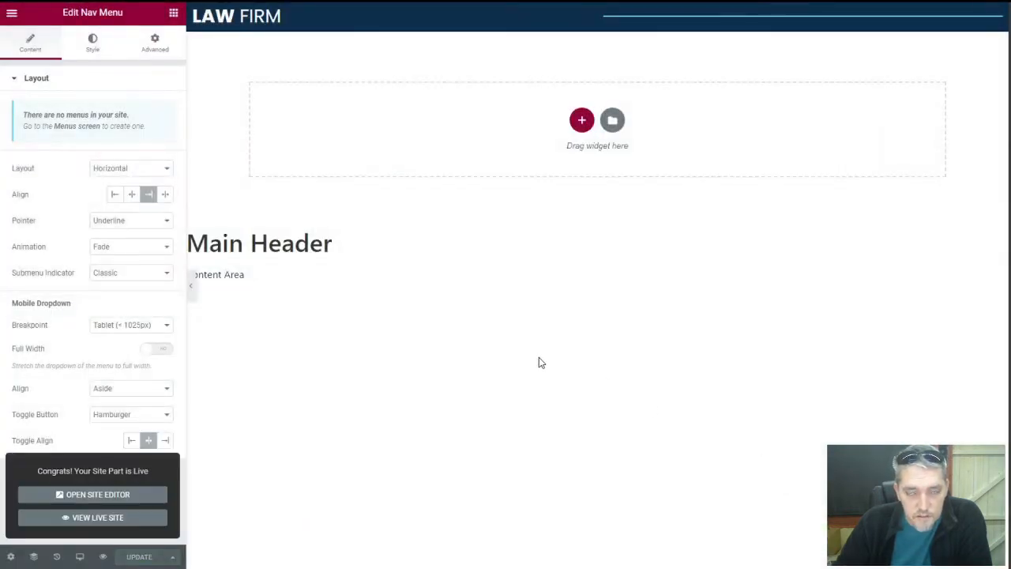
{"action": "left_click", "coordinate": [11, 14]}
{"action": "left_click", "coordinate": [83, 229]}
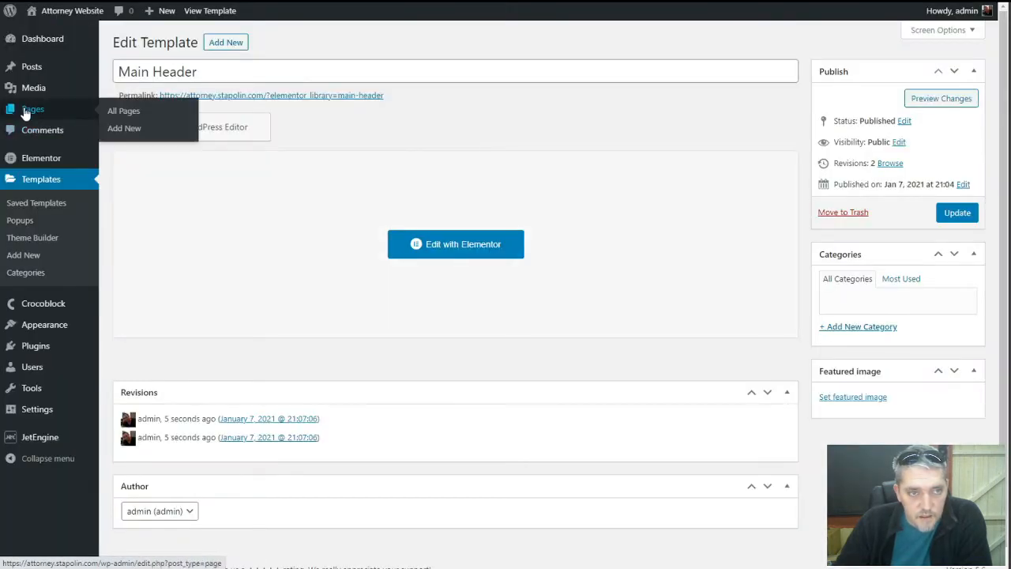
Trash Sample Page and publish a new page titled 'Law Firm'
{"action": "left_click", "coordinate": [30, 111]}
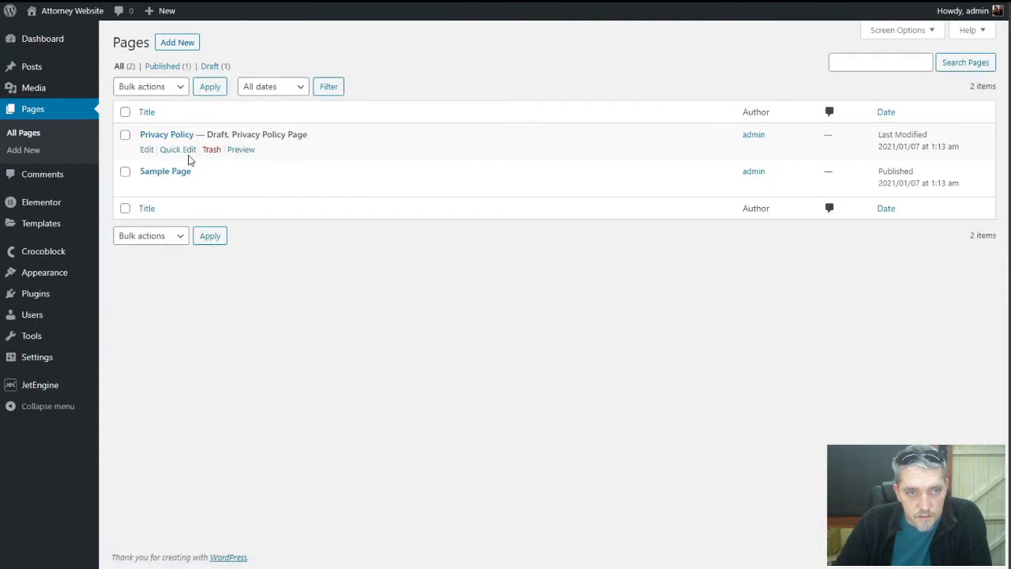
{"action": "left_click", "coordinate": [214, 187]}
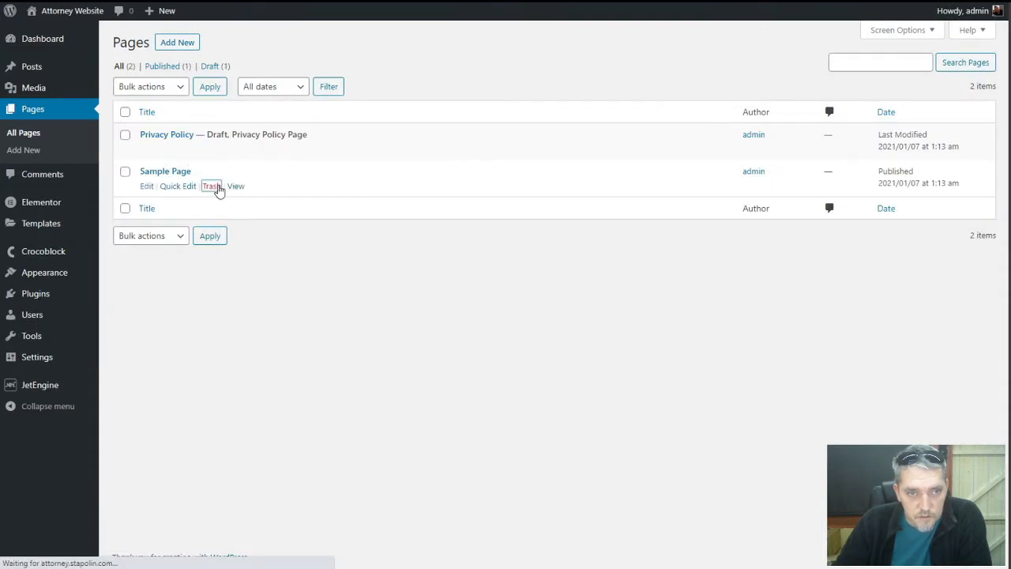
{"action": "left_click", "coordinate": [187, 42]}
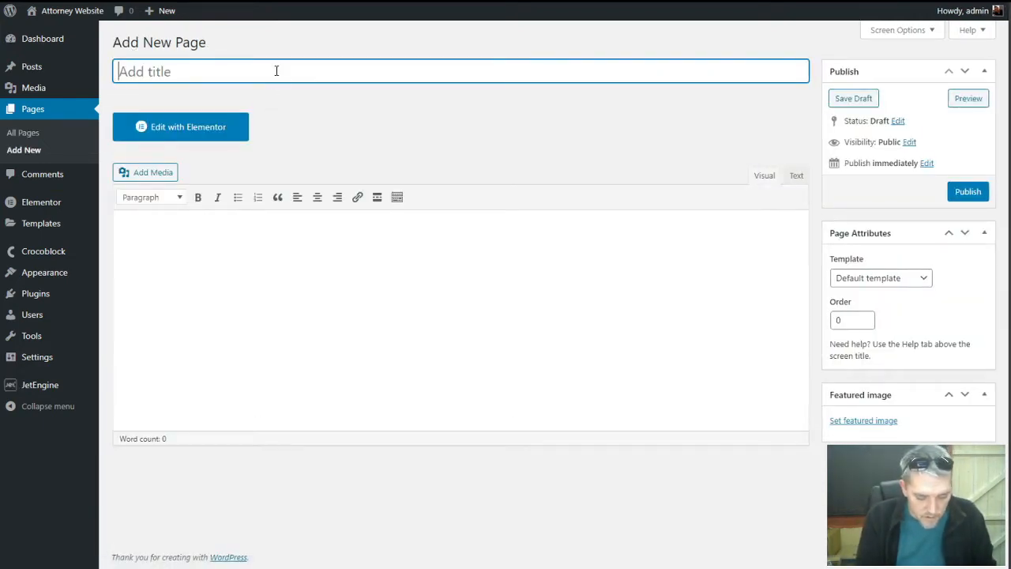
{"action": "type", "text": "Law Firm"}
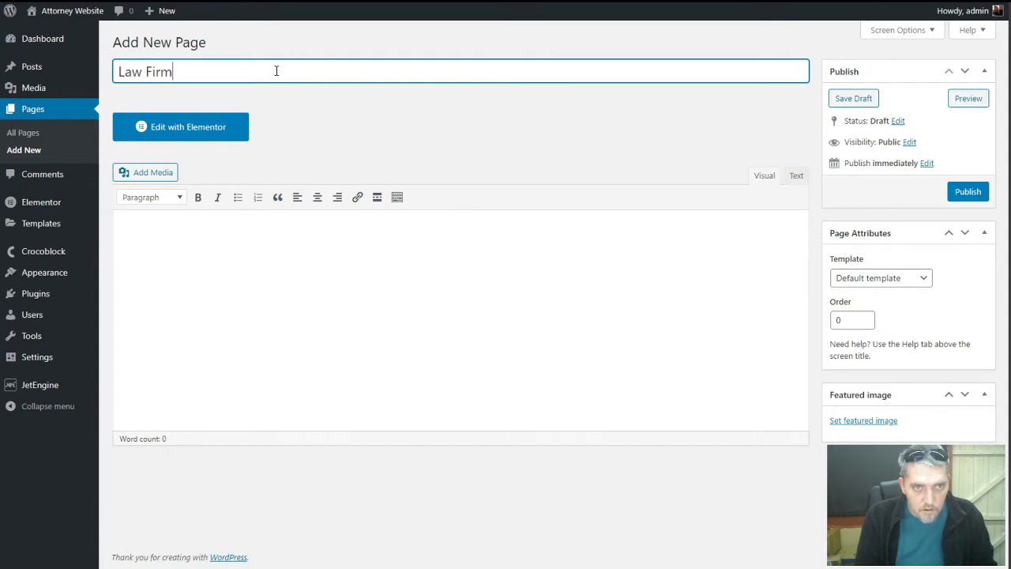
{"action": "type", "text": " Homw"}
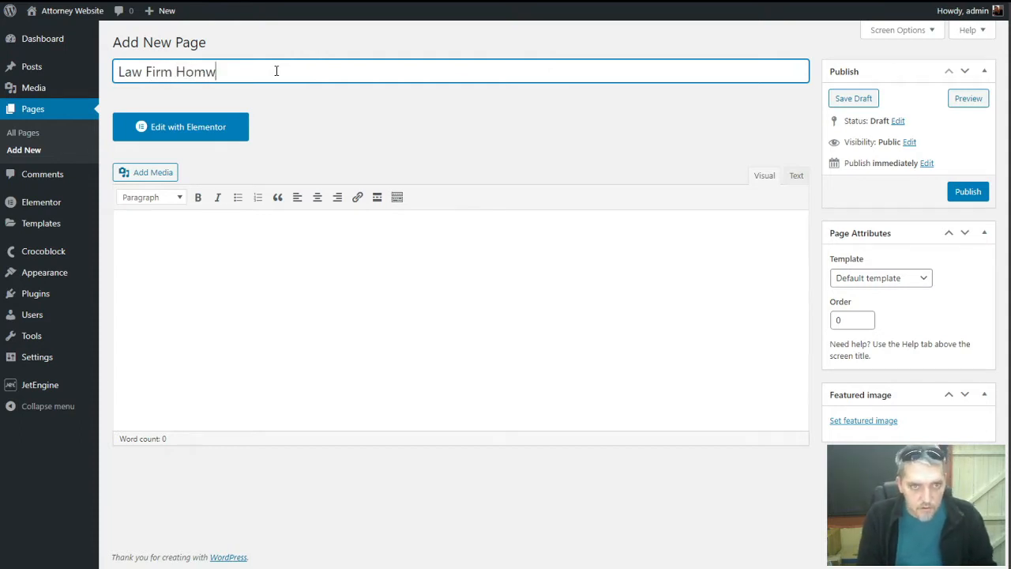
{"action": "key", "text": "BackSpace"}
{"action": "key", "text": "BackSpace"}
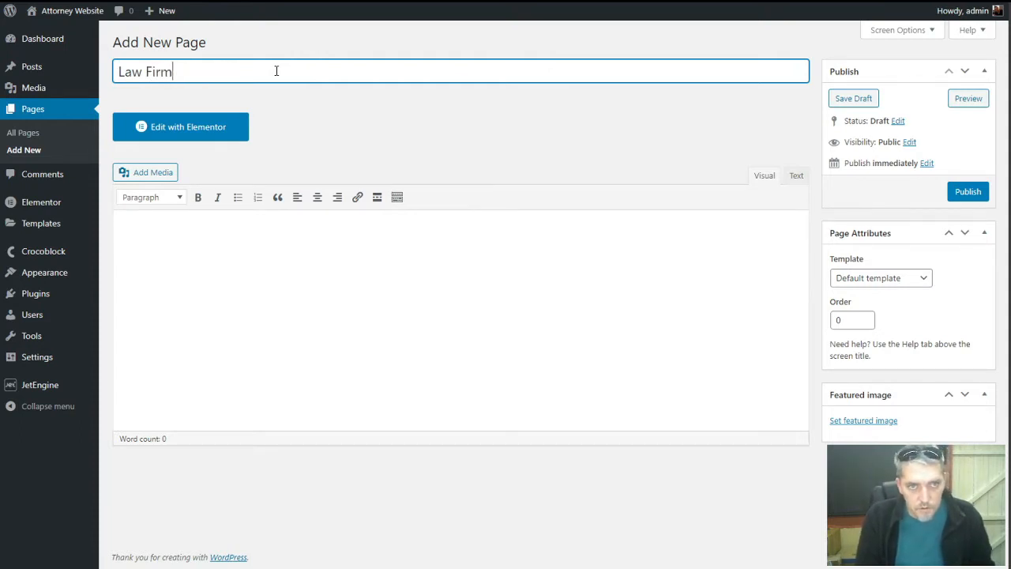
{"action": "key", "text": "Tab"}
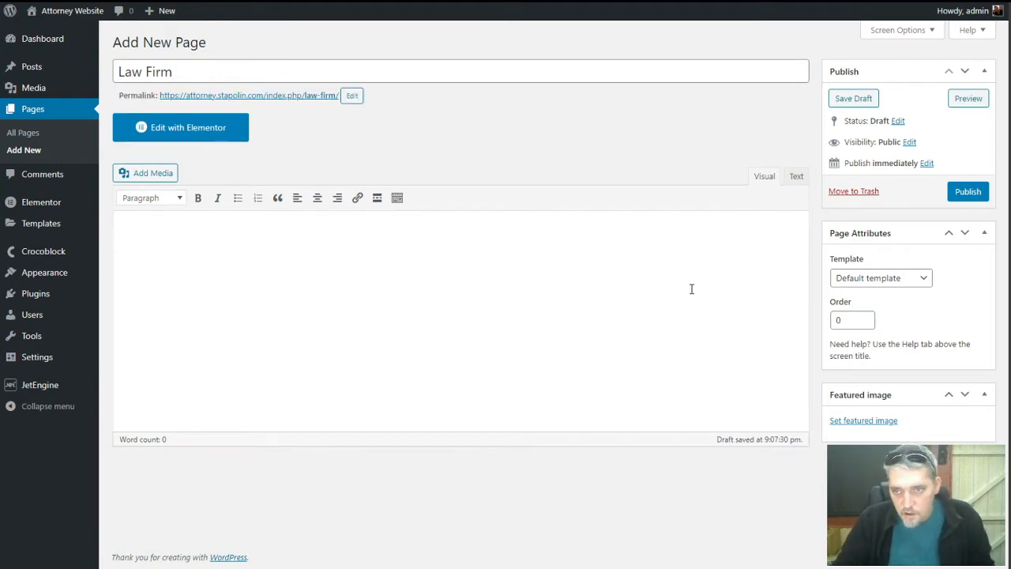
{"action": "left_click", "coordinate": [963, 197]}
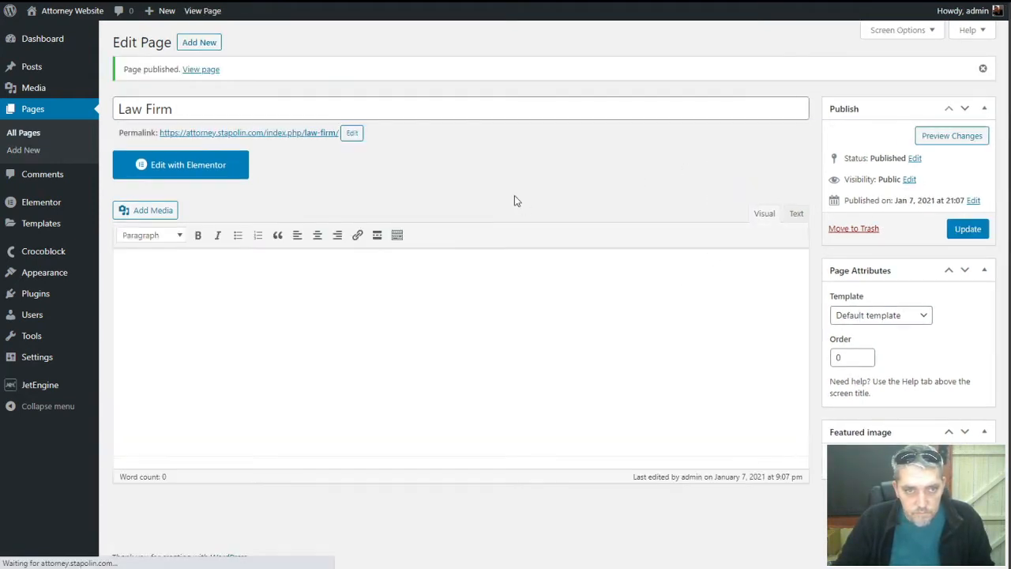
{"action": "left_click", "coordinate": [205, 43]}
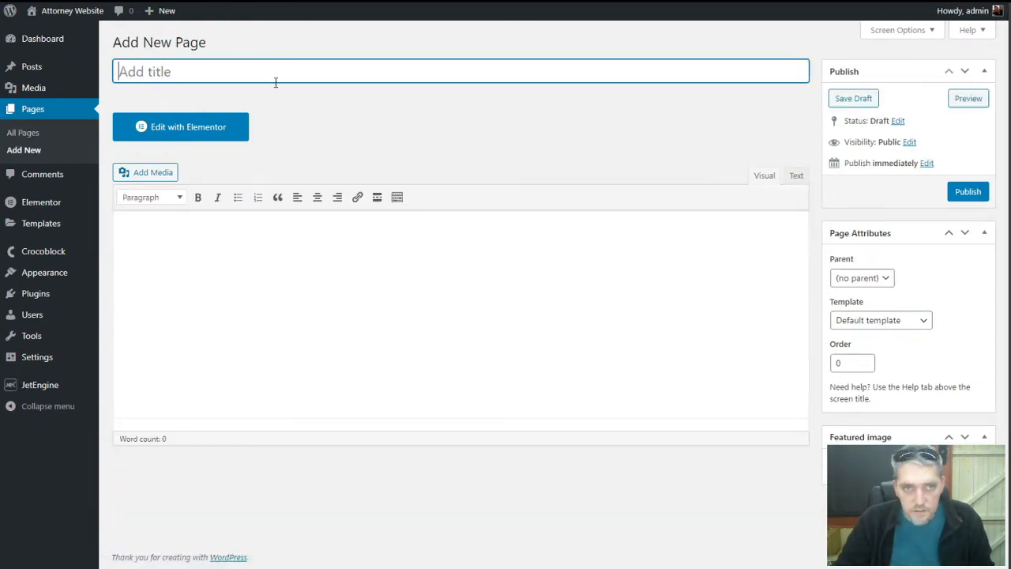
Publish a page titled 'Meet Our Team'
{"action": "type", "text": "Meet "}
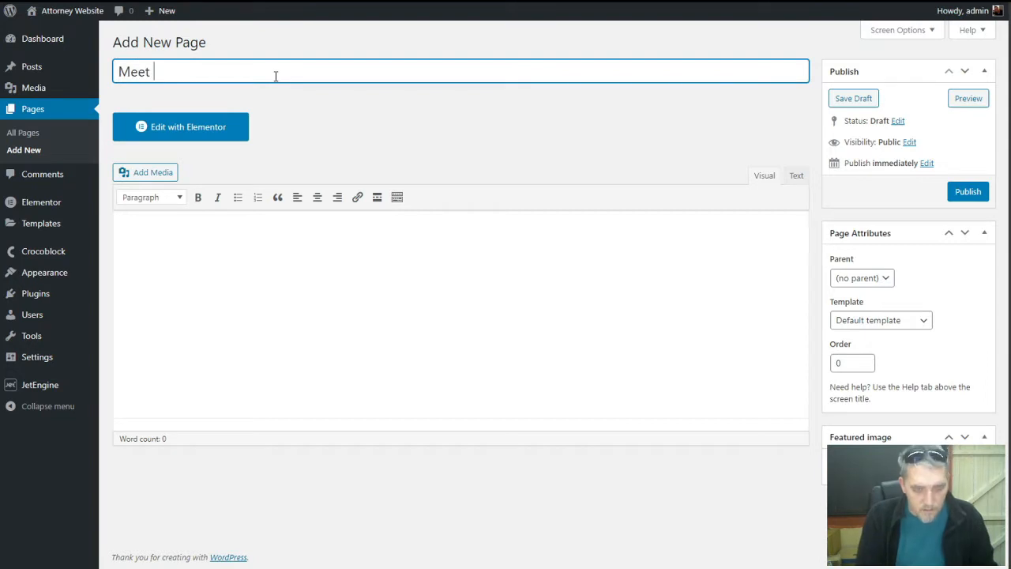
{"action": "type", "text": "Our Team"}
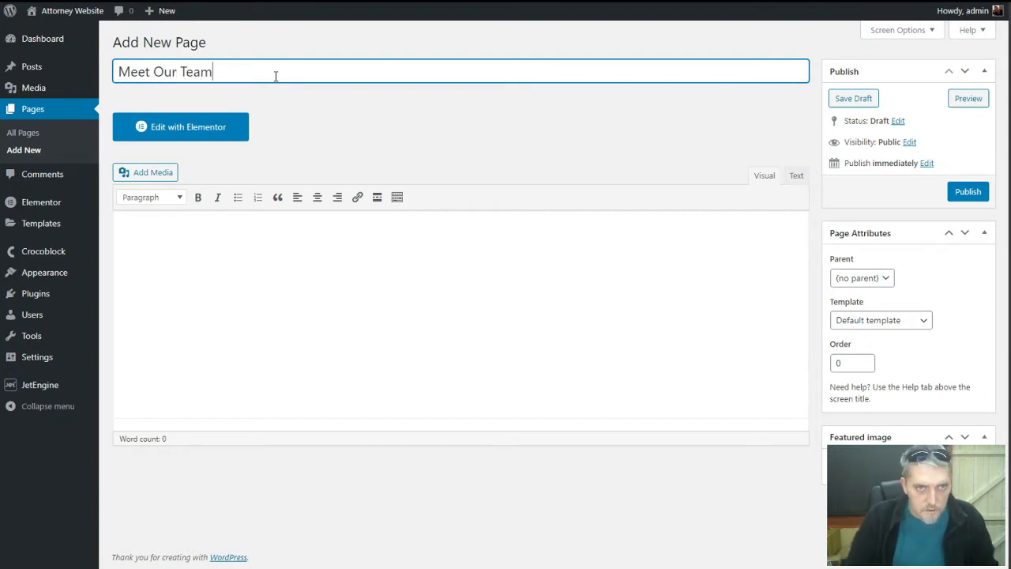
{"action": "left_click", "coordinate": [494, 257]}
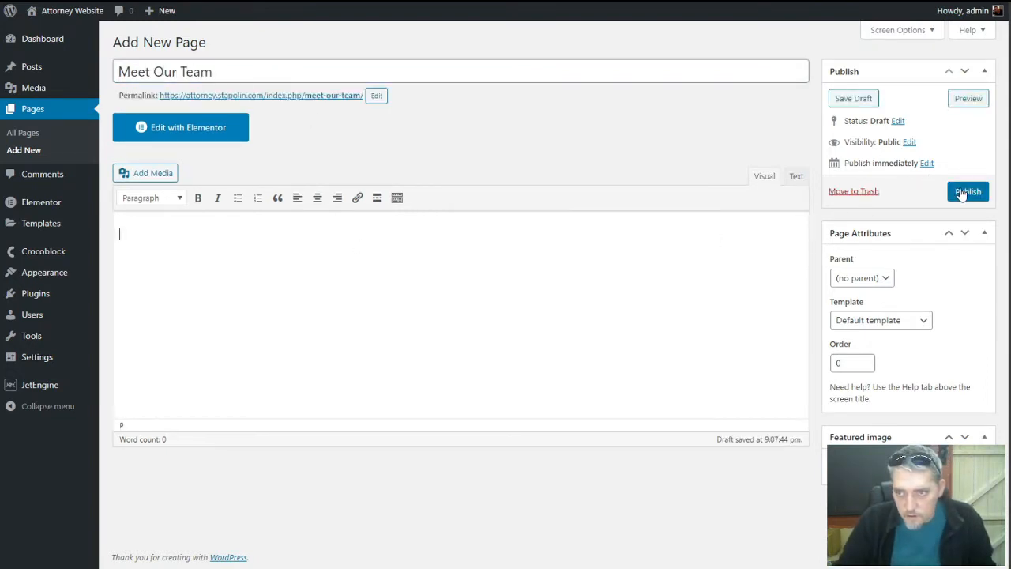
{"action": "left_click", "coordinate": [965, 192]}
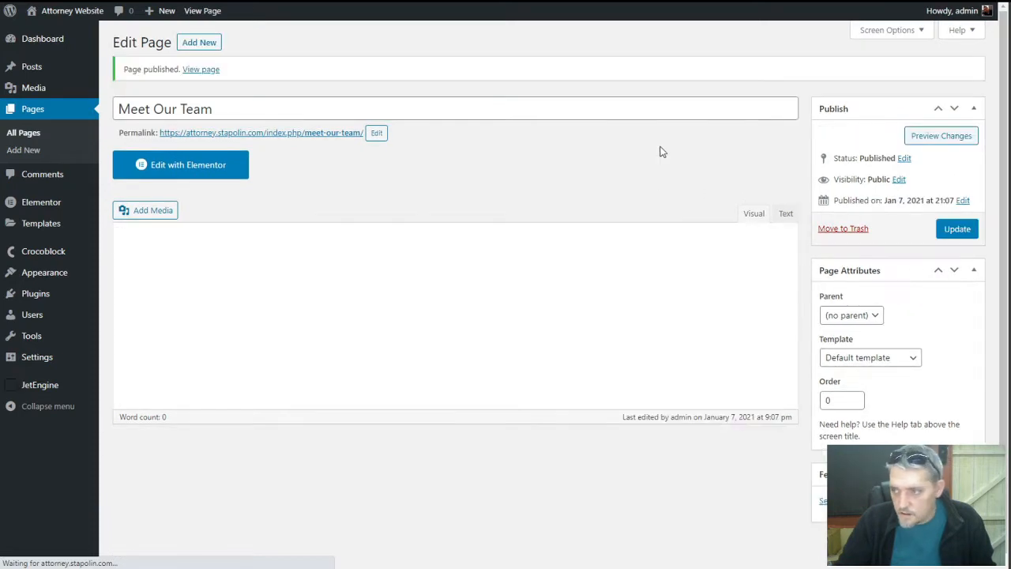
Publish another page titled 'Contact Us'
{"action": "left_click", "coordinate": [213, 50]}
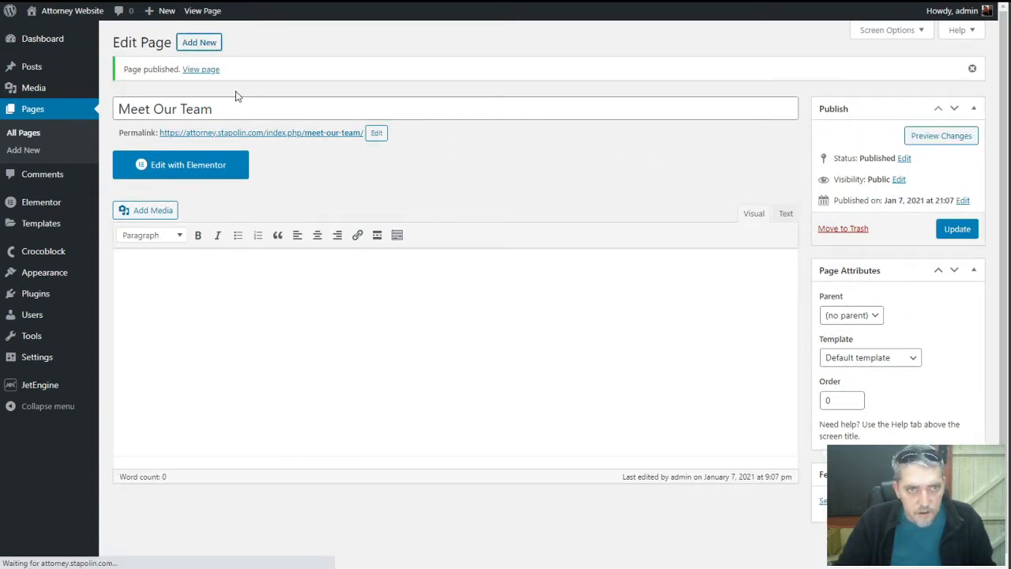
{"action": "type", "text": "Contact Us"}
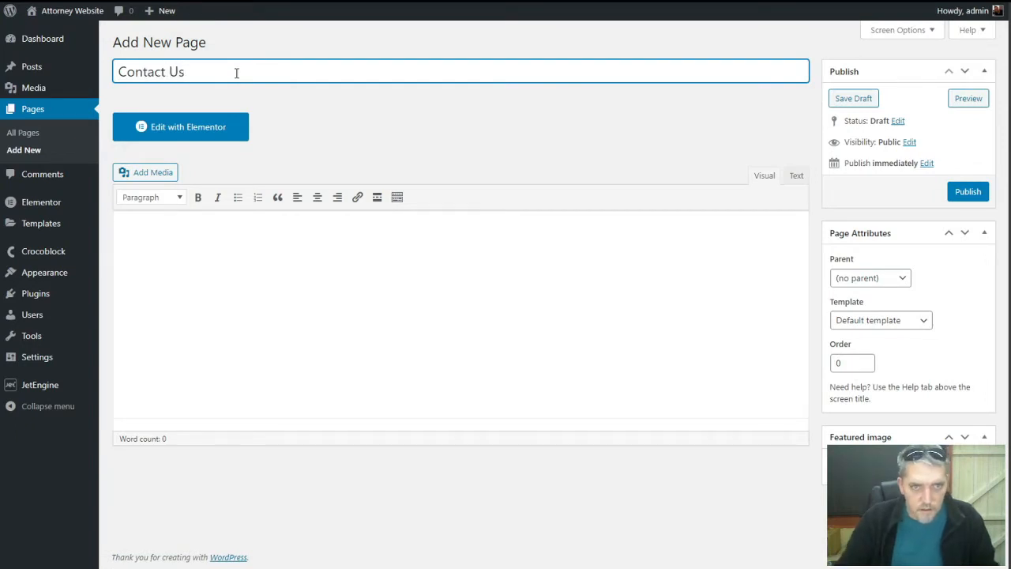
{"action": "left_click", "coordinate": [434, 332]}
{"action": "left_click", "coordinate": [967, 192]}
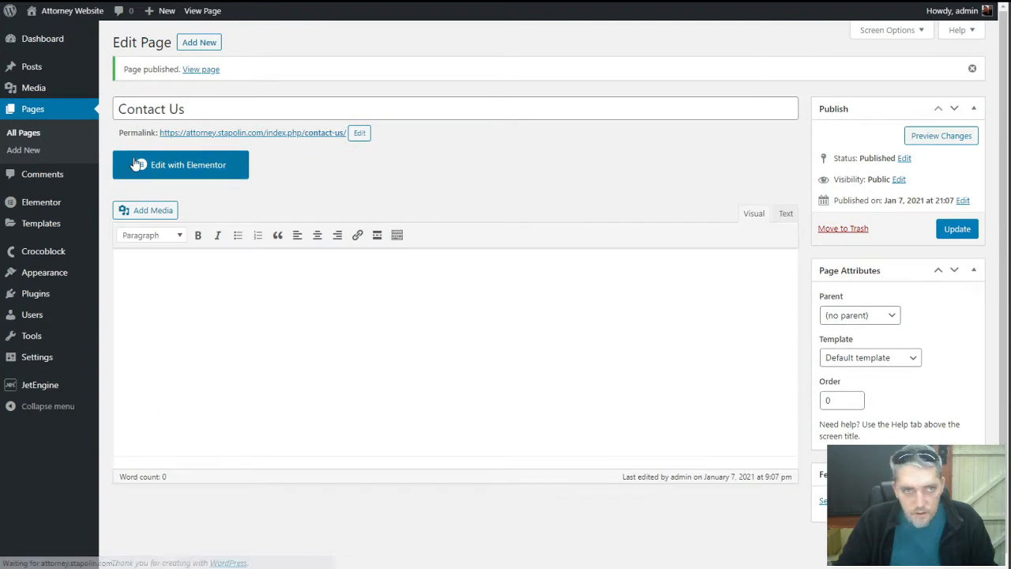
{"action": "left_click", "coordinate": [200, 44]}
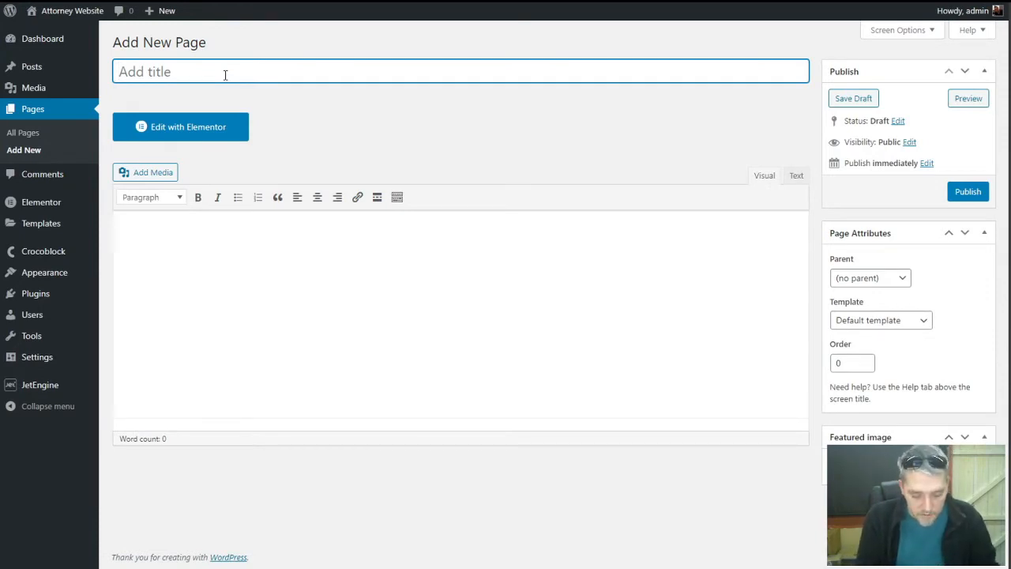
Title the new page 'Criminal Attorney', correcting the mistyped word
{"action": "type", "text": "Criminal Al"}
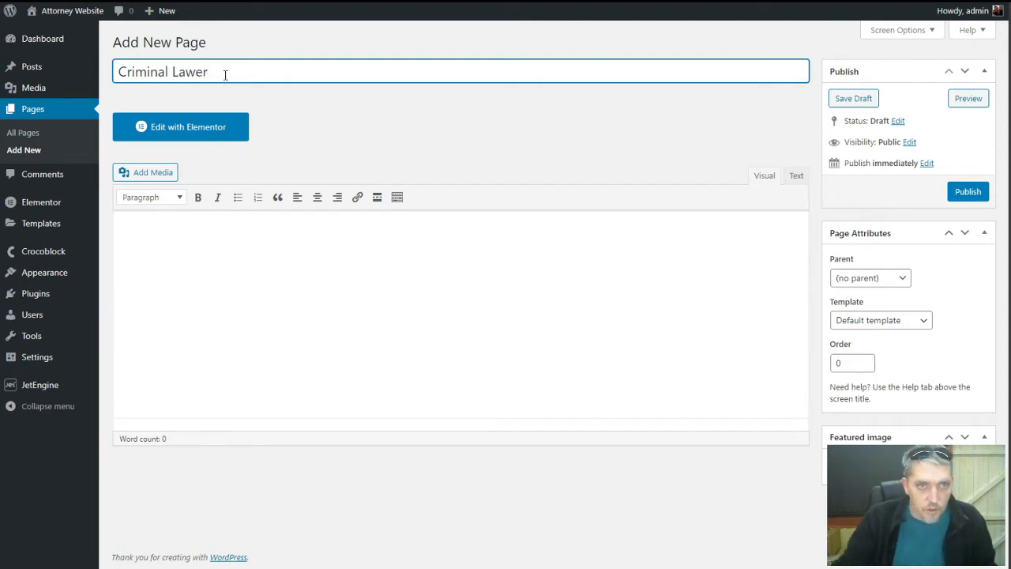
{"action": "key", "text": "BackSpace"}
{"action": "key", "text": "BackSpace"}
{"action": "key", "text": "BackSpace"}
{"action": "type", "text": "y"}
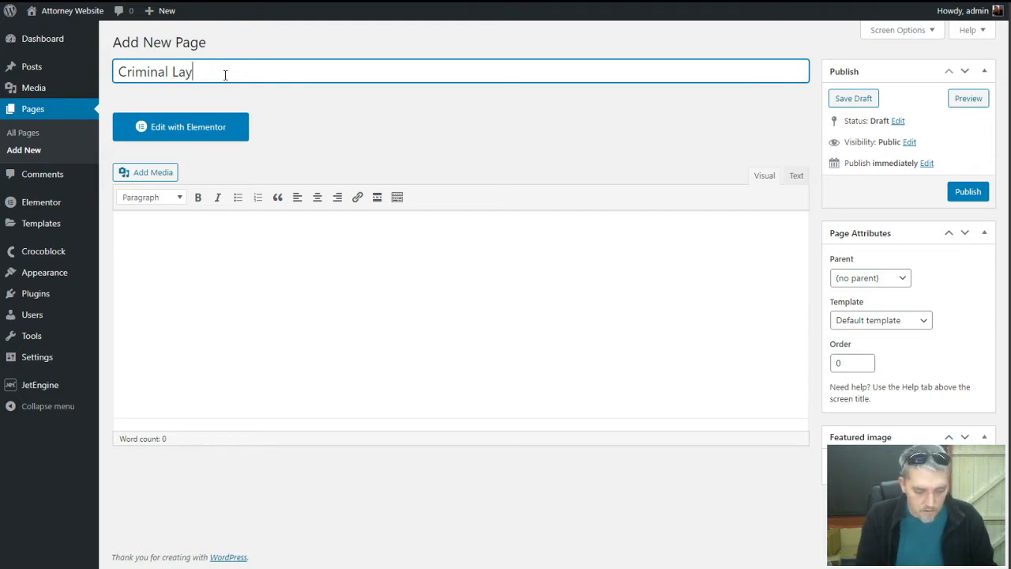
{"action": "type", "text": "wer"}
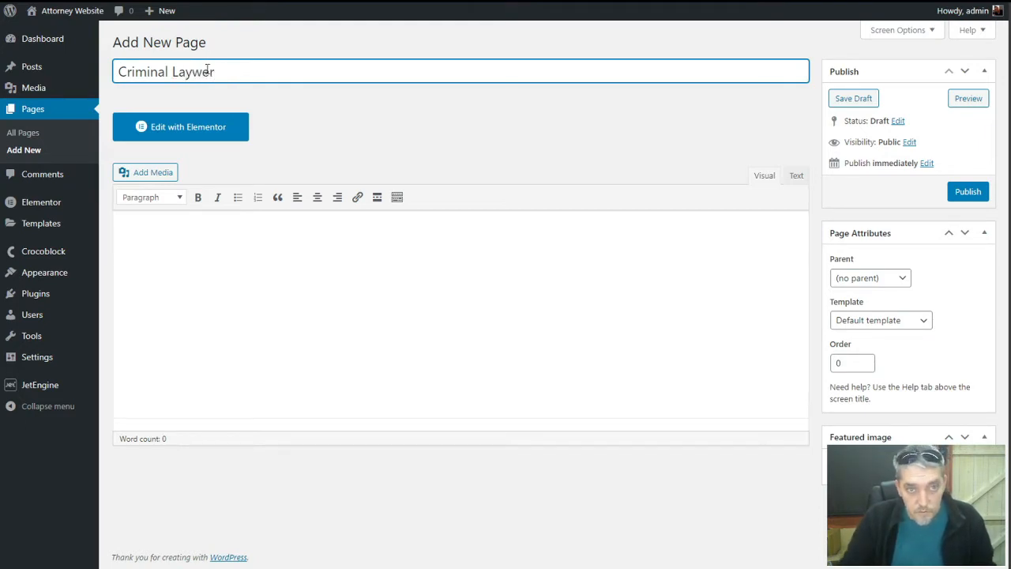
{"action": "double_click", "coordinate": [206, 71]}
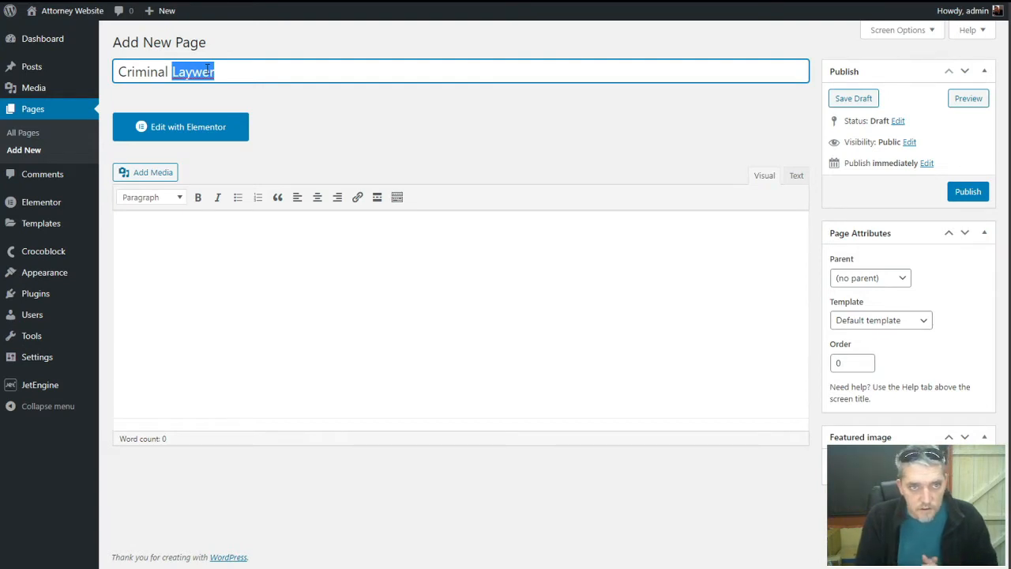
{"action": "type", "text": "At"}
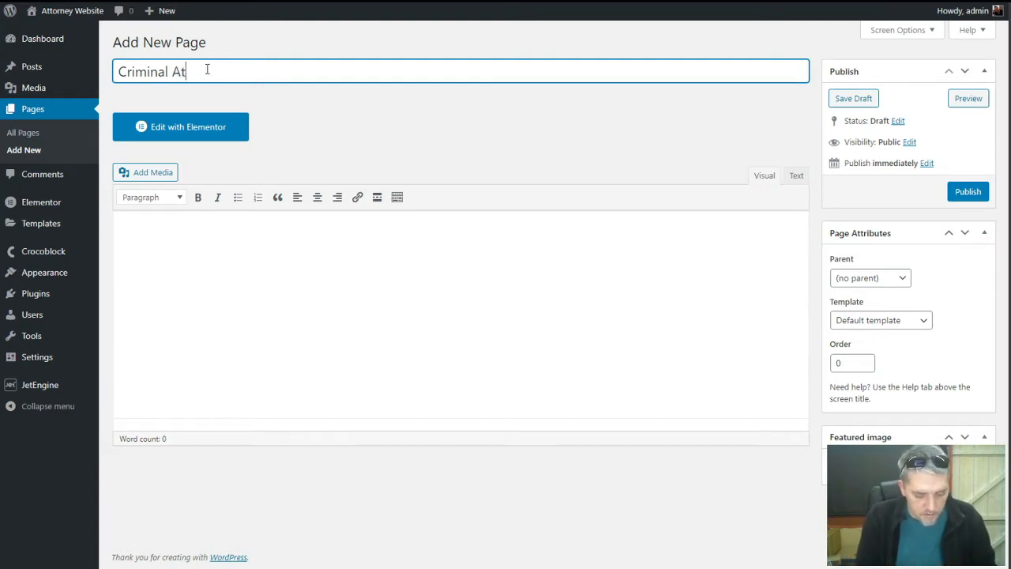
{"action": "type", "text": "torney"}
Paste two lorem ipsum paragraphs into the Criminal Attorney body and publish it
{"action": "left_click", "coordinate": [310, 303]}
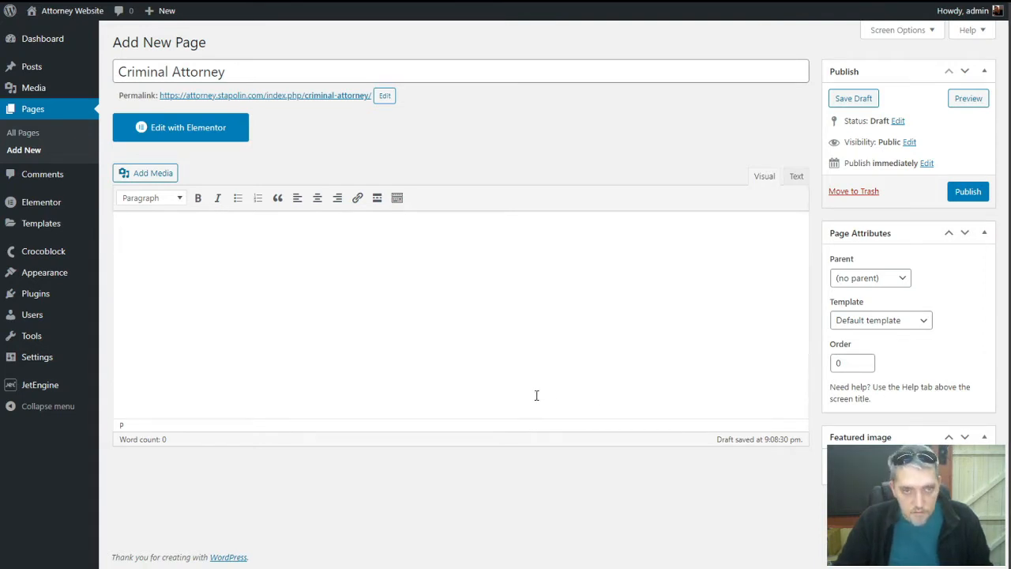
{"action": "type", "text": "Lorem ipsum dolor sit amet, consectetur adipiscing elit. In consectetur risus quis auctor varius. Sed scelerisque felis neque, eget placerat libero interdum ut. Nunc ut ligula a nunc lacinia consequat. Fusce vehicula et tellus eget tempor. Pellentesque lobortis vulputate nisl et laoreet. Etiam blandit nulla in efficitur eleifend. Mauris id velit et ante suscipit ultricies. Orci varius natoque penatibus et magnis dis parturient montes, nascetur ridiculus mus. Praesent posuere luctus elementum. Proin risus orci, molestie ac placerat ut, aliquet vitae sapien. Vestibulum condimentum leo sapien, non congue est pharetra sit amet. Fusce justo ligula, condimentum non vehicula ut, maximus in turpis. Morbi placerat in libero sed porttitor. Phasellus in sapien urna. Praesent elementum bibendum risus, vitae bibendum risus volutpat id. Donec vel mauris quis lacus tristique aliquam. Ut maximus euismod congue. Etiam vulputate erat eu ipsum euismod auctor. Cras quis tellus sed metus tristique pharetra ut quis nisl. In arcu ante, sollicitudin venenatis vehicula vitae, congue sit amet leo. Phasellus sit amet quam quis ante congue tincidunt. Etiam eget urna lorem. Mauris in ullamcorper arcu, ut lobortis enim. Nulla eu feugiat erat. Phasellus sollicitudin, turpis eget volutpat feugiat, magna ante congue erat, et rhoncus metus lacus et leo. Phasellus malesuada erat vestibulum purus finibus lobortis."}
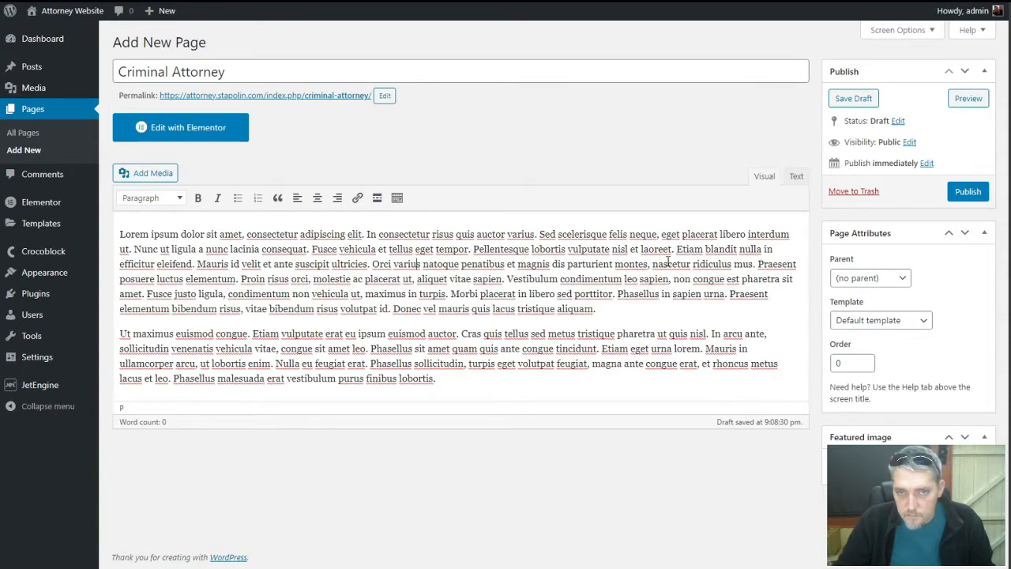
{"action": "left_click", "coordinate": [968, 191]}
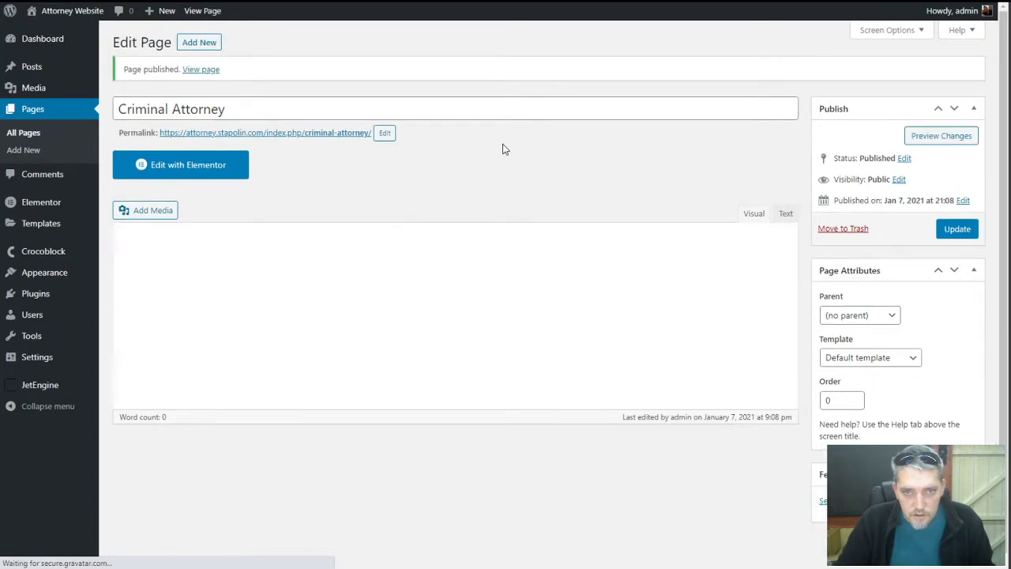
{"action": "left_click", "coordinate": [213, 44]}
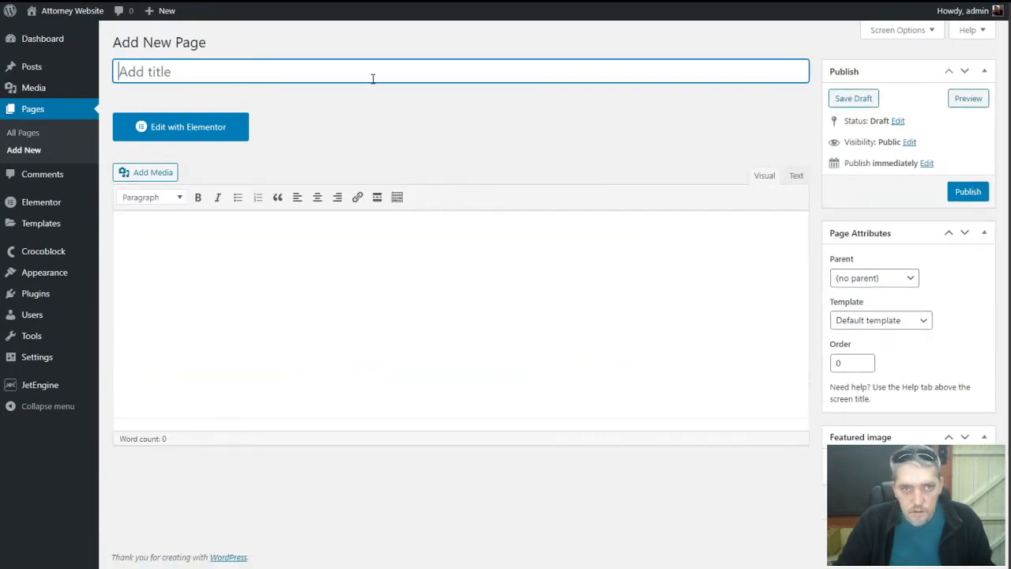
Title a page 'DUI Attorney' and paste three lorem ipsum paragraphs as its body
{"action": "type", "text": "DUI "}
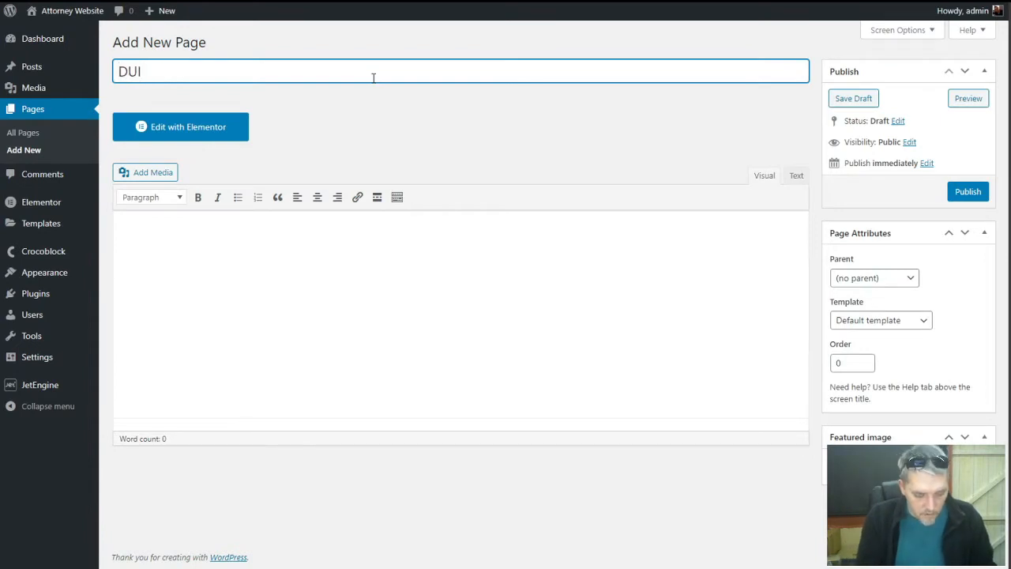
{"action": "type", "text": "Attorney"}
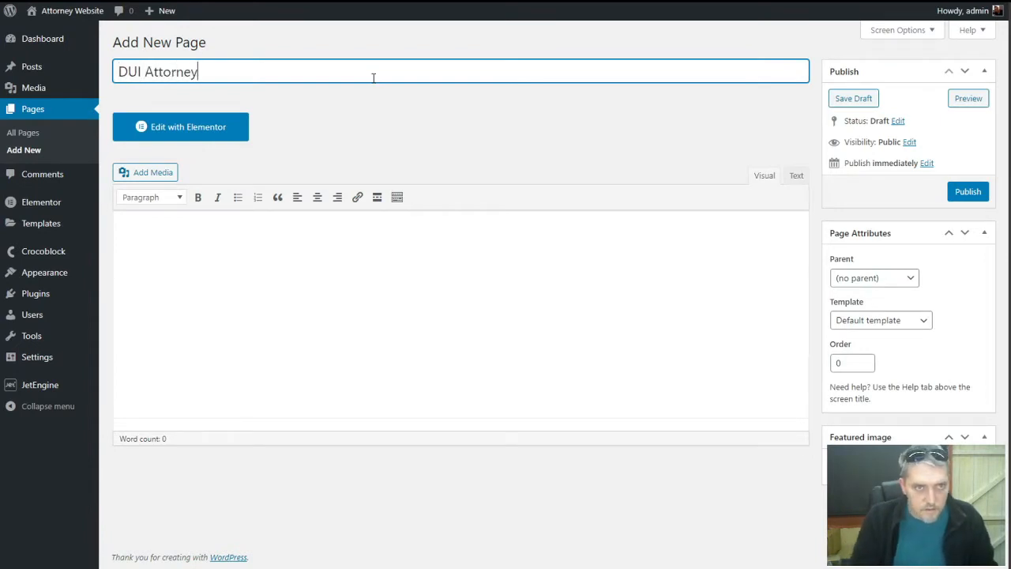
{"action": "left_click", "coordinate": [480, 261]}
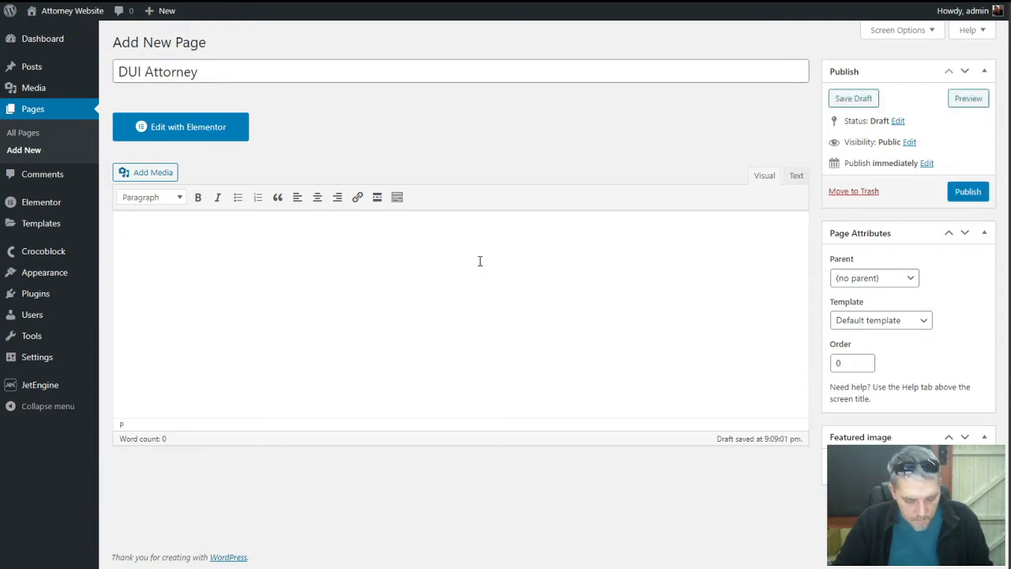
{"action": "type", "text": "Lorem ipsum dolor sit amet, consectetur adipiscing elit. In consectetur risus quis auctor varius. Sed scelerisque felis neque, eget placerat libero interdum ut. Nunc ut ligula a nunc lacinia consequat. Fusce vehicula et tellus eget tempor. Pellentesque lobortis vulputate nisl et laoreet. Etiam blandit nulla in efficitur eleifend. Mauris id velit et ante suscipit ultricies. Orci varius natoque penatibus et magnis dis parturient montes, nascetur ridiculus mus. Praesent posuere luctus elementum. Proin risus orci, molestie ac placerat ut, aliquet vitae sapien. Vestibulum condimentum leo sapien, non congue est pharetra sit amet. Fusce justo ligula, condimentum non vehicula ut, maximus in turpis. Morbi placerat in libero sed porttitor. Phasellus in sapien urna. Praesent elementum bibendum risus, vitae bibendum risus volutpat id. Donec vel mauris quis lacus tristique aliquam. Ut maximus euismod congue. Etiam vulputate erat eu ipsum euismod auctor. Cras quis tellus sed metus tristique pharetra ut quis nisl. In arcu ante, sollicitudin venenatis vehicula vitae, congue sit amet leo. Phasellus sit amet quam quis ante congue tincidunt. Etiam eget urna lorem. Mauris in ullamcorper arcu, ut lobortis enim. Nulla eu feugiat erat. Phasellus sollicitudin, turpis eget volutpat feugiat, magna ante congue erat, et rhoncus metus lacus et leo. Phasellus malesuada erat vestibulum purus finibus lobortis."}
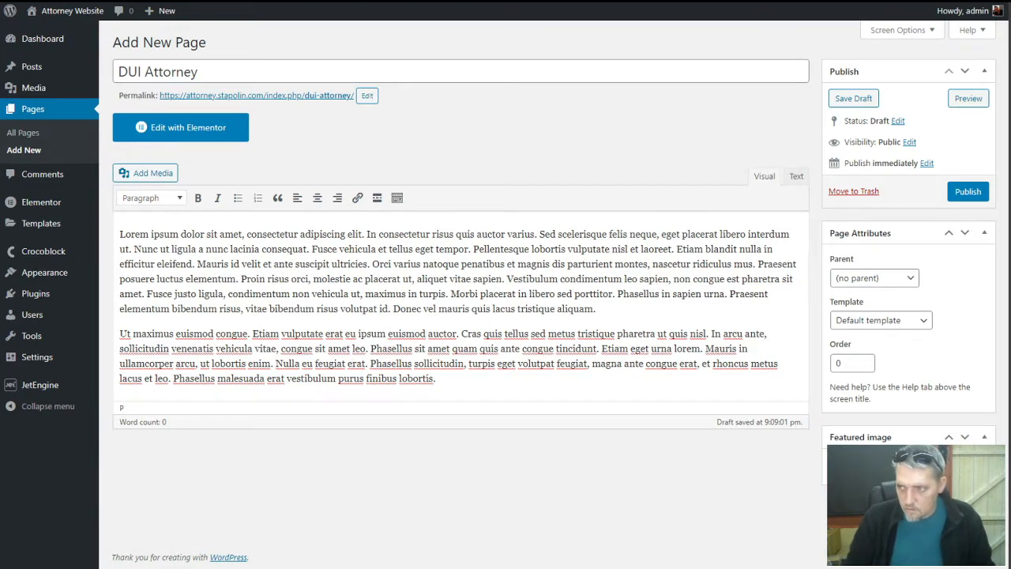
{"action": "left_click", "coordinate": [482, 385]}
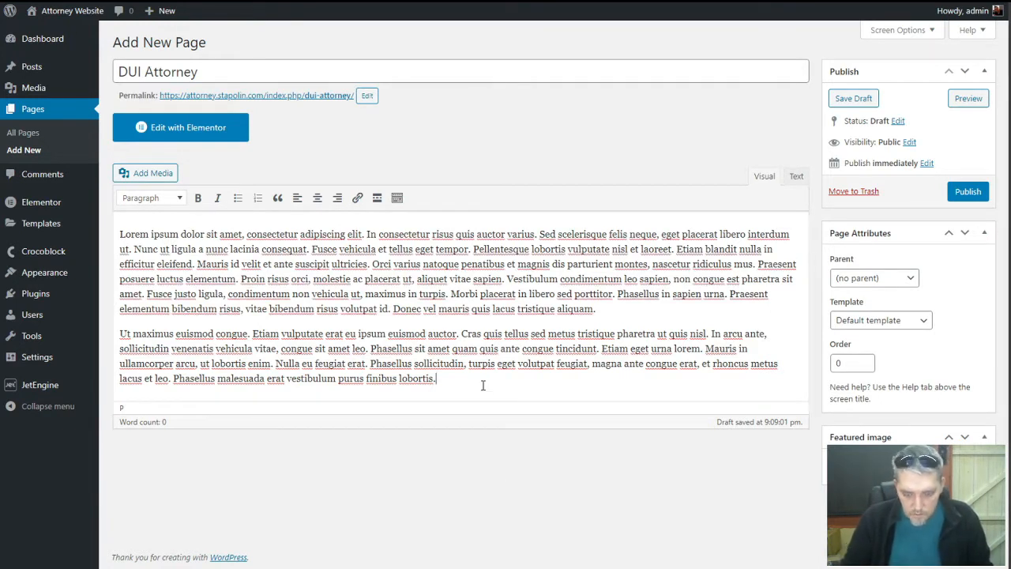
{"action": "key", "text": "Return"}
{"action": "type", "text": "Vestibulum sagittis condimentum interdum. Nulla facilisi. Cras egestas pulvinar sapien, at placerat lacus finibus quis. Suspendisse finibus sapien at lorem egestas, sed aliquam velit imperdiet. Vivamus euismod mi eu faucibus scelerisque. Fusce tempus, orci ac porttitor bibendum, est metus maximus erat, eu blandit justo lorem a dolor. Fusce luctus nulla non felis porta ultricies. Proin ac nunc ante. Sed convallis arcu turpis, eu luctus augue efficitur at. Fusce elementum ac turpis eget vulputate. Integer nulla tellus, eleifend vitae nulla nec, suscipit condimentum dui."}
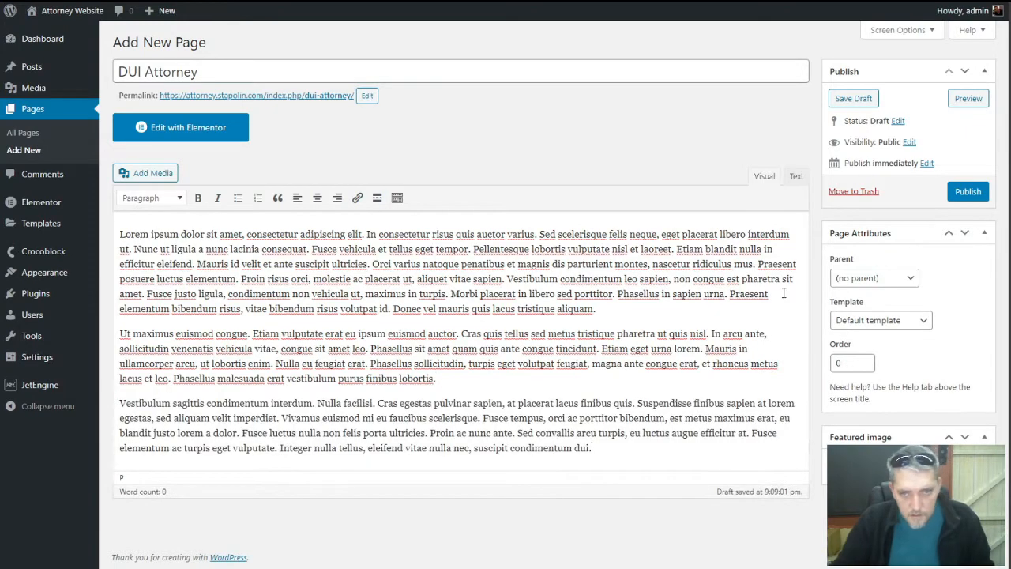
Publish the DUI Attorney page, then save it again with Update
{"action": "left_click", "coordinate": [967, 192]}
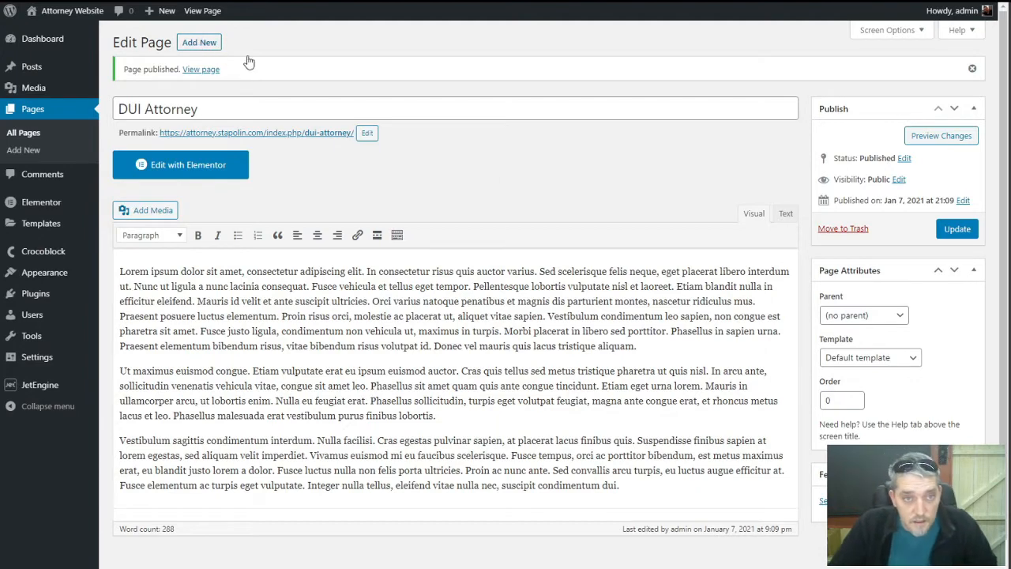
{"action": "left_click", "coordinate": [970, 229]}
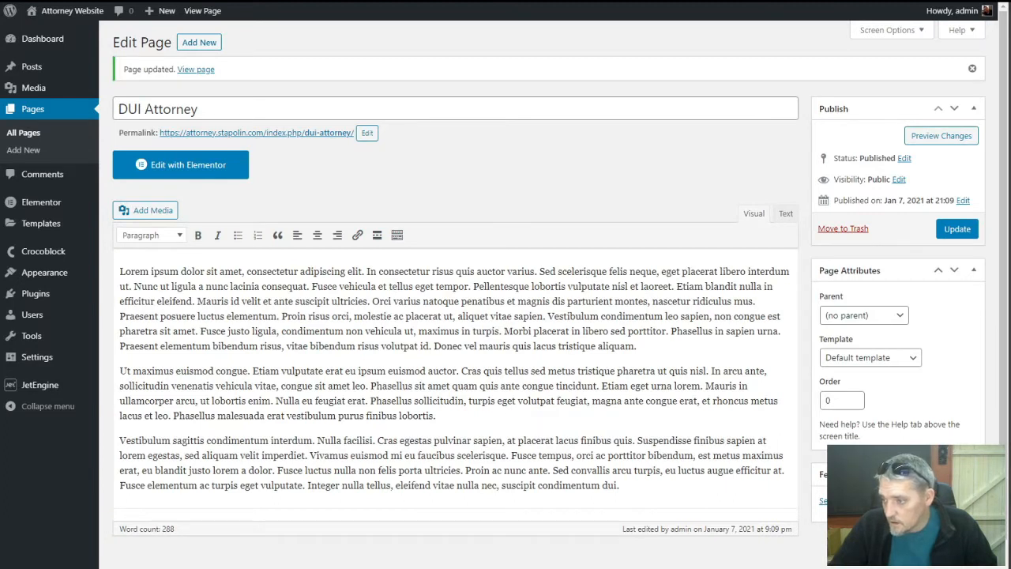
{"action": "left_click", "coordinate": [202, 41]}
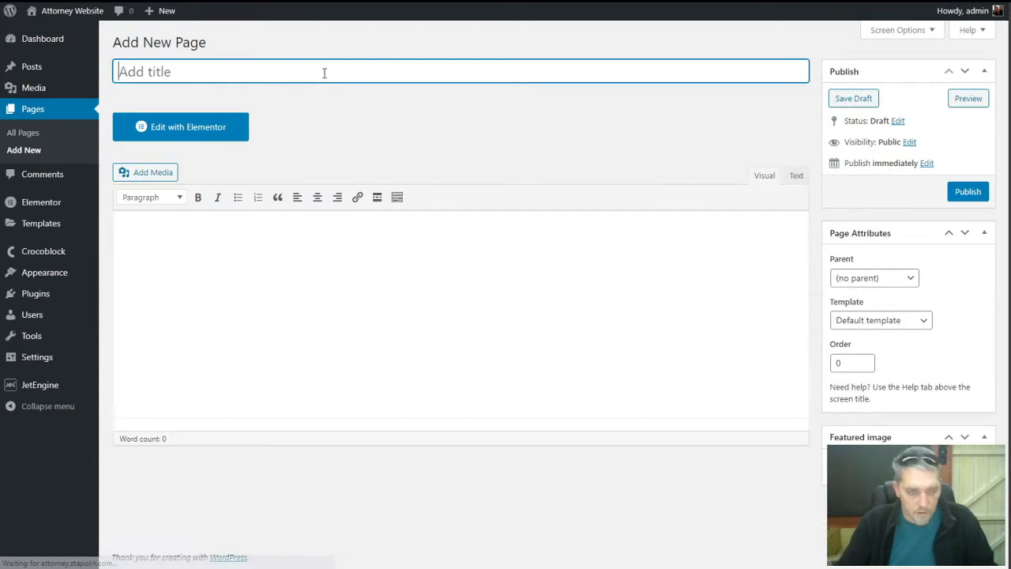
Publish an 'Assault Lawyer' page whose body is three pasted lorem ipsum paragraphs
{"action": "type", "text": "Assault "}
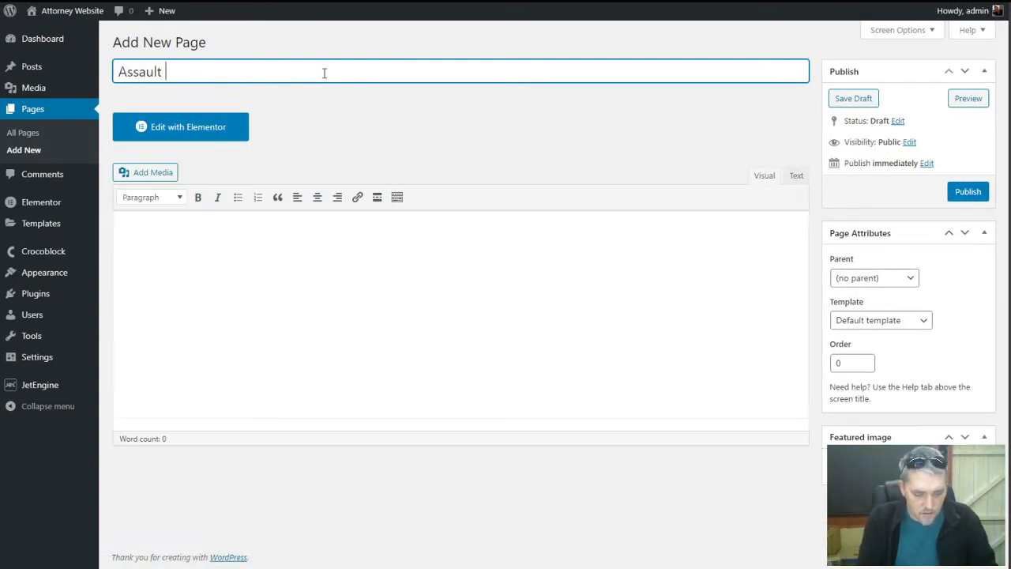
{"action": "type", "text": "Lawyer"}
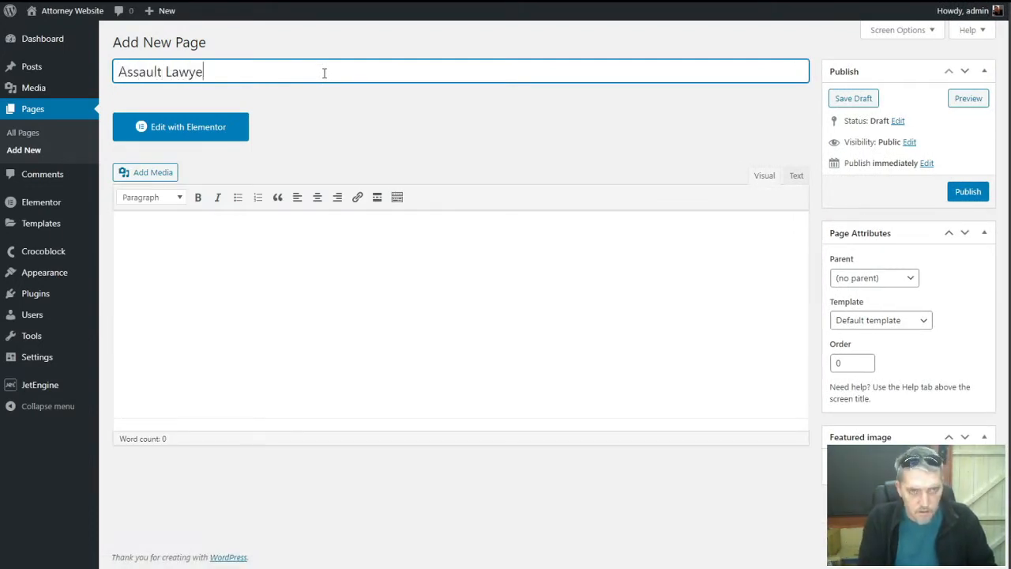
{"action": "left_click", "coordinate": [343, 241]}
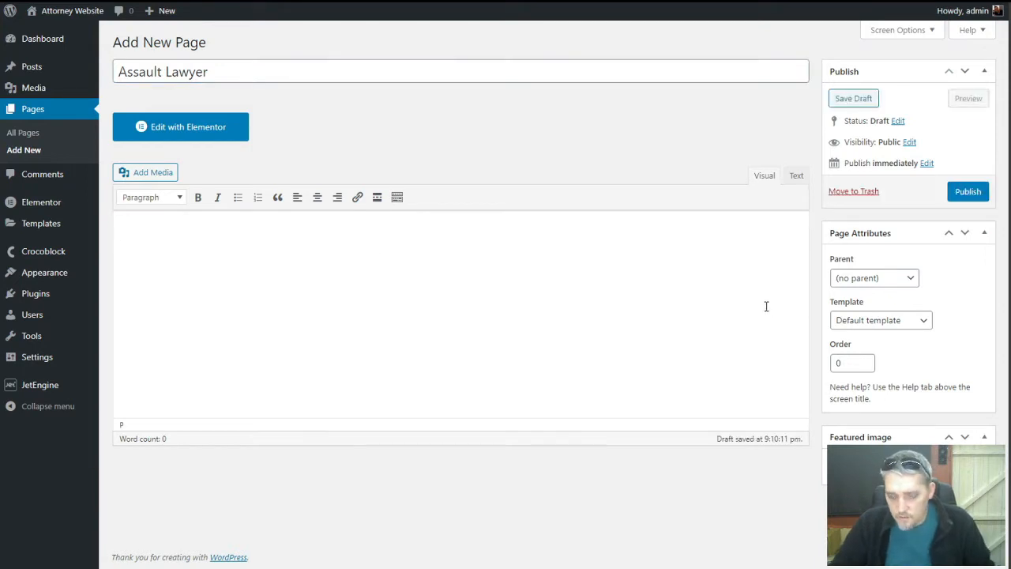
{"action": "type", "text": "Vestibulum sagittis condimentum interdum. Nulla facilisi. Cras egestas pulvinar sapien, at placerat lacus finibus quis. Suspendisse finibus sapien at lorem egestas, sed aliquam velit imperdiet. Vivamus euismod mi eu faucibus scelerisque. Fusce tempus, orci ac porttitor bibendum, est metus maximus erat, eu blandit justo lorem a dolor. Fusce luctus nulla non felis porta ultricies. Proin ac nunc ante. Sed convallis arcu turpis, eu luctus augue efficitur at. Fusce elementum ac turpis eget vulputate. Integer nulla tellus, eleifend vitae nulla nec, suscipit condimentum dui."}
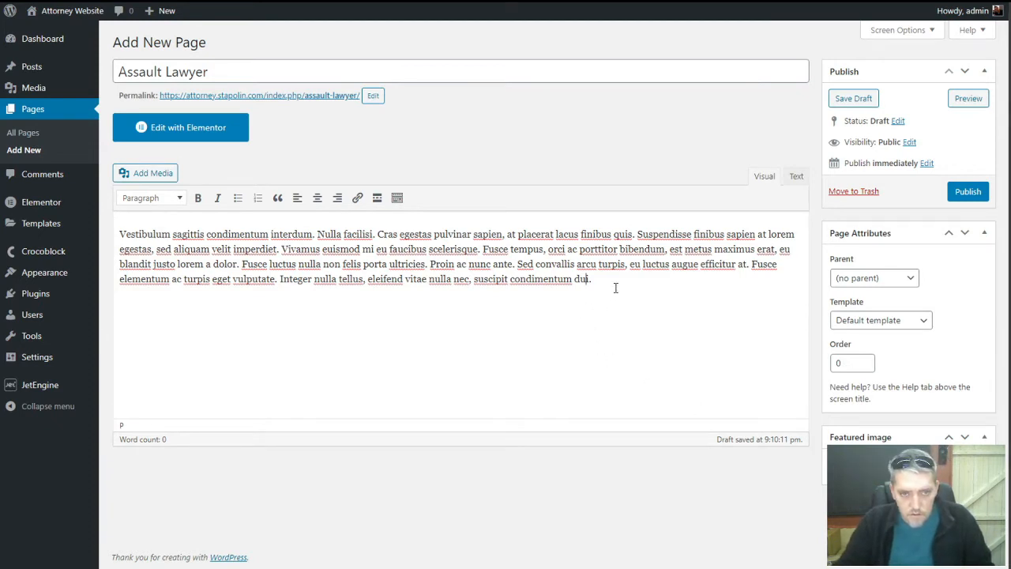
{"action": "key", "text": "Return"}
{"action": "type", "text": "Sed mi lorem, malesuada in lacinia et, blandit non ligula. Ut lorem magna, fringilla id congue vitae, molestie in elit. Nulla eget nunc augue. Vestibulum sit amet lorem sapien. Nam sed risus luctus, euismod metus vel, sodales ipsum. Orci varius natoque penatibus et magnis dis parturient montes, nascetur ridiculus mus. Aliquam imperdiet sapien diam, eu cursus arcu euismod vitae. Aenean condimentum metus metus, ac sagittis justo condimentum ut. Quisque luctus mauris a gravida volutpat. Donec vitae massa efficitur, ultricies eros a, mollis erat. Aliquam auctor ante dapibus elementum lobortis. Ut non dignissim metus. Nunc pharetra nisl ac erat finibus iaculis. Curabitur condimentum mi at elementum pellentesque. Etiam gravida elementum felis eget pellentesque. Integer purus sapien, feugiat non vulputate quis, iaculis quis sem."}
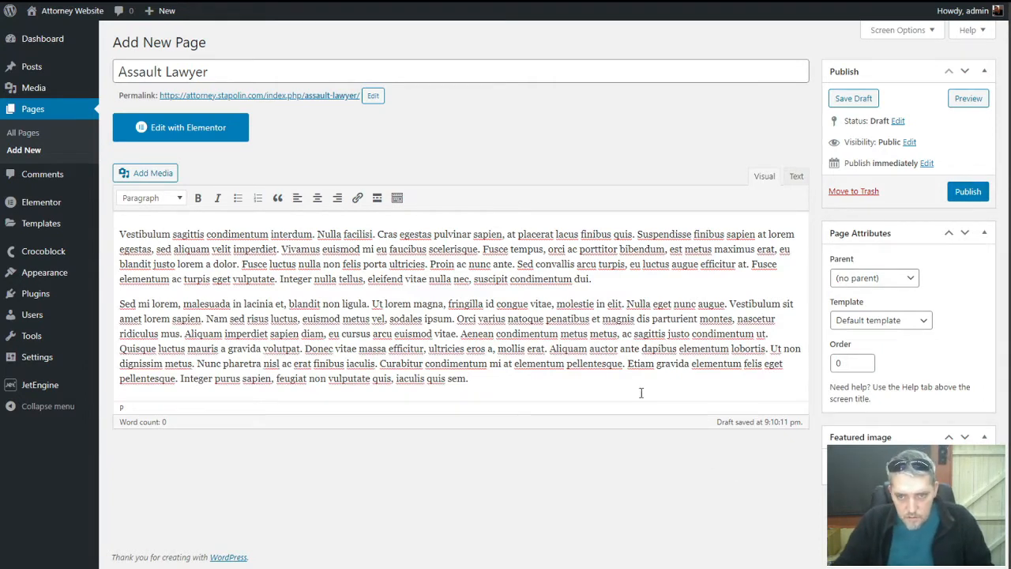
{"action": "key", "text": "Return"}
{"action": "type", "text": "Mauris sollicitudin, nulla sit amet laoreet egestas, lacus lectus placerat risus, sit amet elementum neque dui id nisl. Fusce quis lectus eu turpis posuere ullamcorper id ac purus. Donec quis dolor pellentesque, mollis diam non, bibendum nibh. Duis ornare sodales est, vel suscipit erat posuere ullamcorper. Nam eros urna, convallis non ultrices ac, pellentesque condimentum quam. Pellentesque sollicitudin nulla felis, eu lacinia enim consequat vestibulum. Sed nibh lectus, pharetra in libero ut, posuere imperdiet magna. Praesent elementum turpis aliquam sodales convallis. Pellentesque consectetur rhoncus elit vitae hendrerit. Vestibulum pellentesque placerat nisi, nec dapibus odio feugiat posuere. Pellentesque luctus lacus purus, quis rhoncus diam viverra nec. Cras consectetur fermentum quam, ac sollicitudin turpis venenatis at. Aenean id purus lacus."}
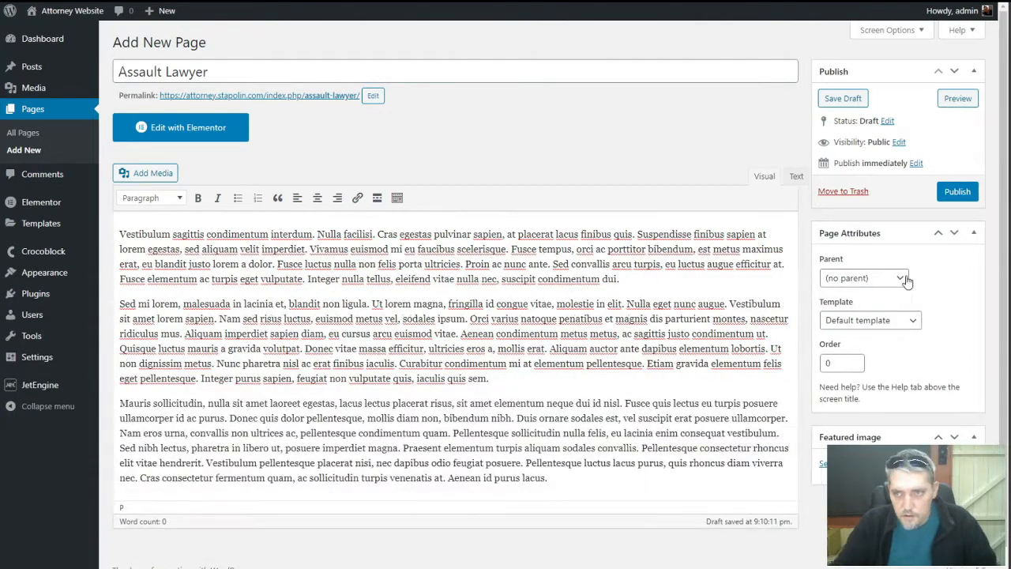
{"action": "left_click", "coordinate": [957, 191]}
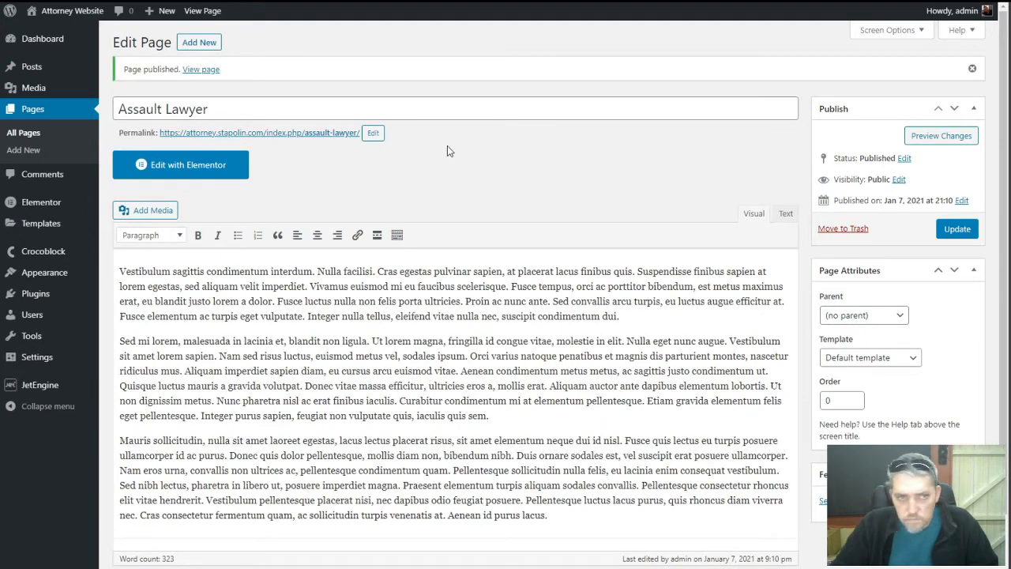
{"action": "left_click", "coordinate": [21, 133]}
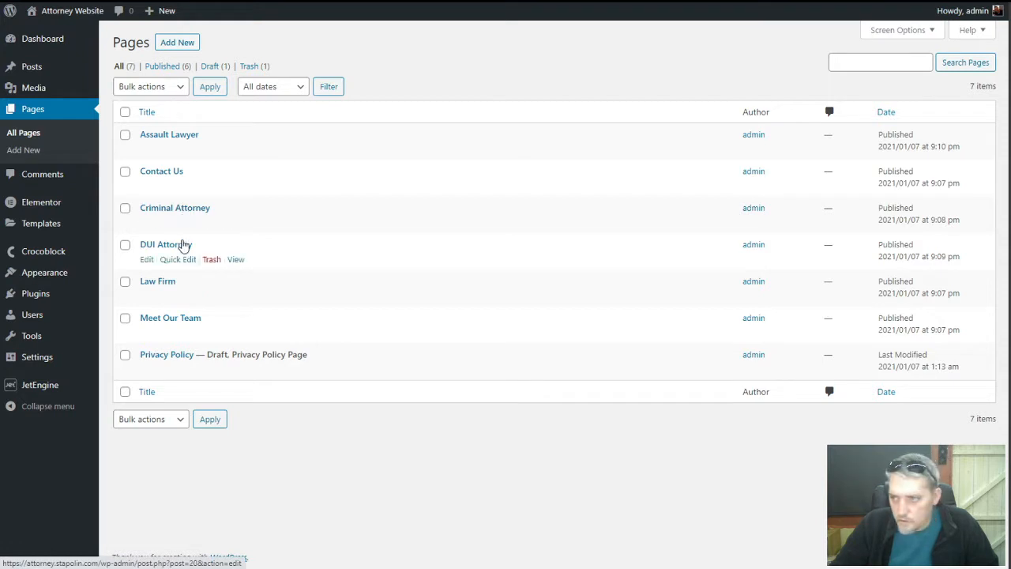
Publish a 'Personal Injury Lawyer' page with four pasted lorem ipsum paragraphs
{"action": "left_click", "coordinate": [177, 42]}
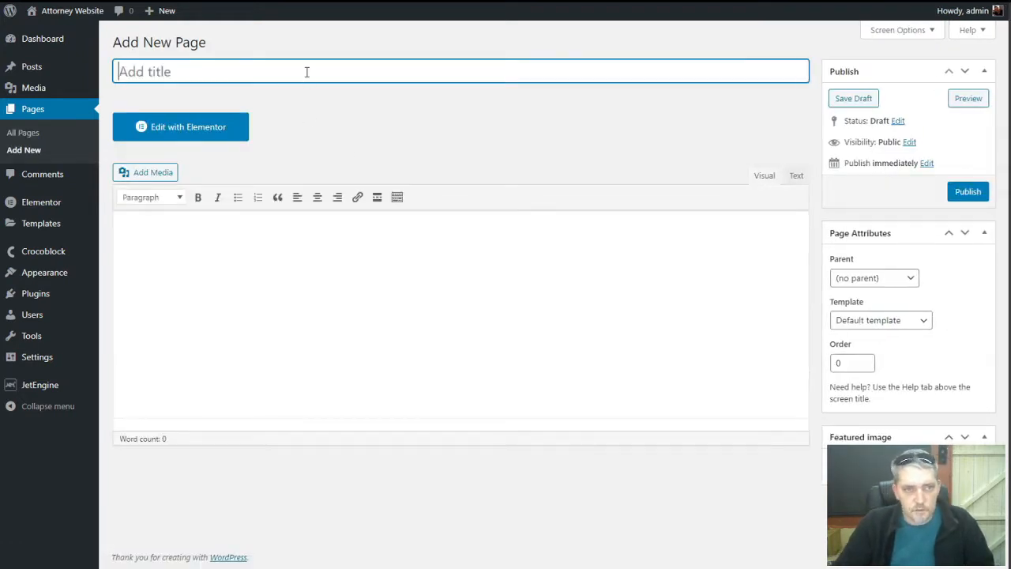
{"action": "type", "text": "Personal "}
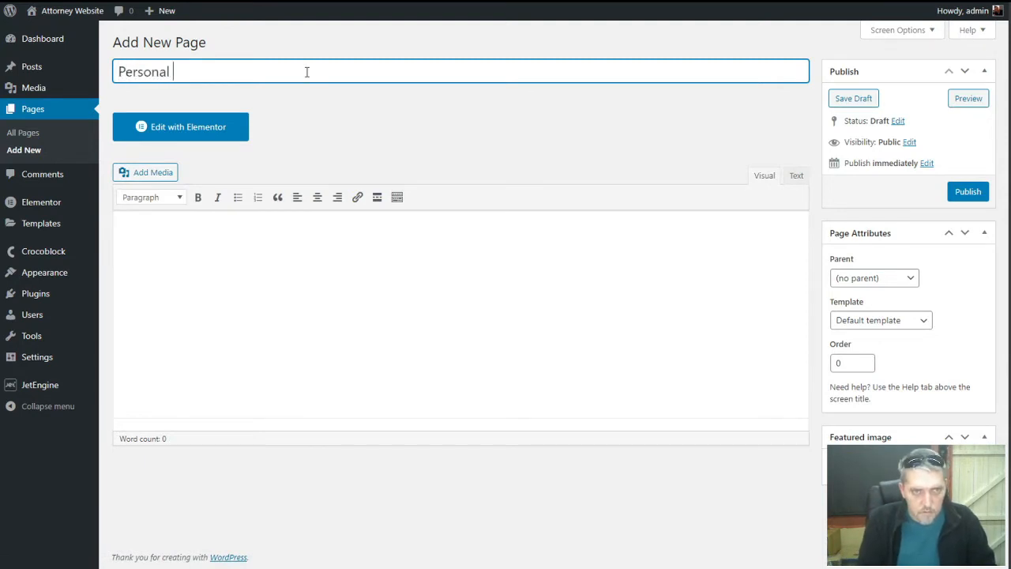
{"action": "type", "text": "Injury"}
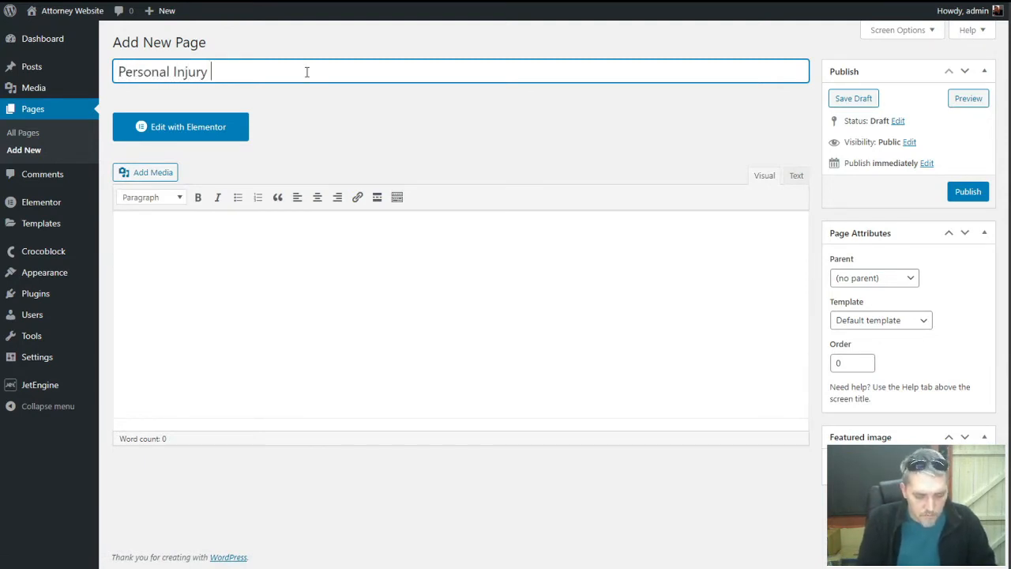
{"action": "type", "text": " Lawyer"}
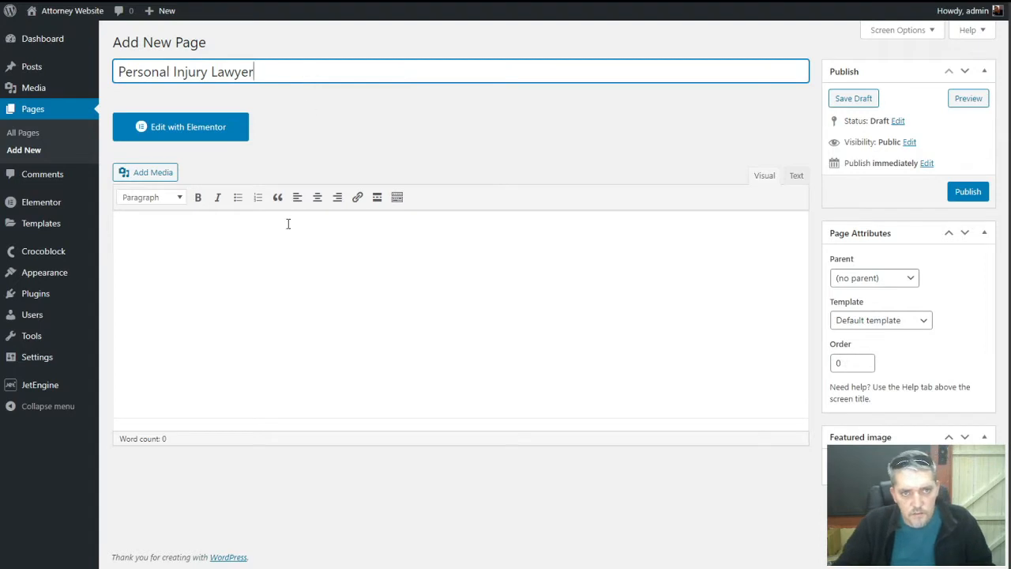
{"action": "left_click", "coordinate": [291, 234]}
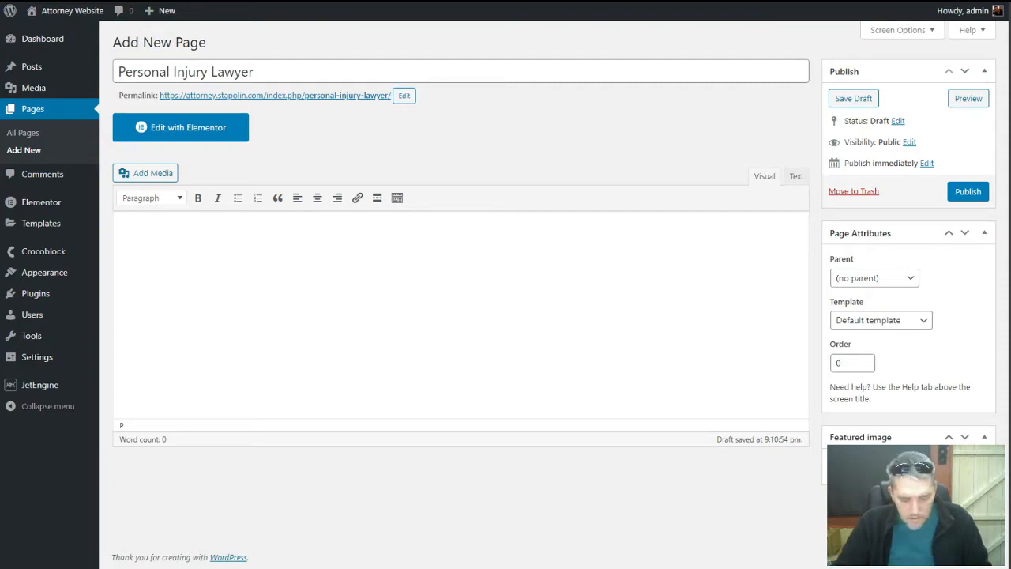
{"action": "key", "text": "ctrl+v"}
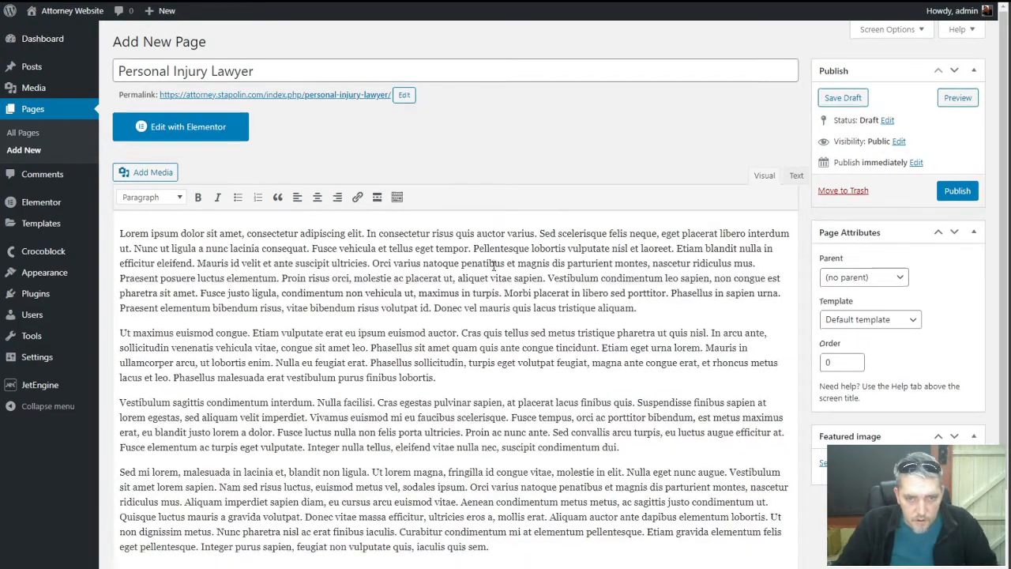
{"action": "scroll", "coordinate": [493, 267], "scroll_direction": "down", "scroll_amount": 1}
{"action": "scroll", "coordinate": [494, 266], "scroll_direction": "up", "scroll_amount": 1}
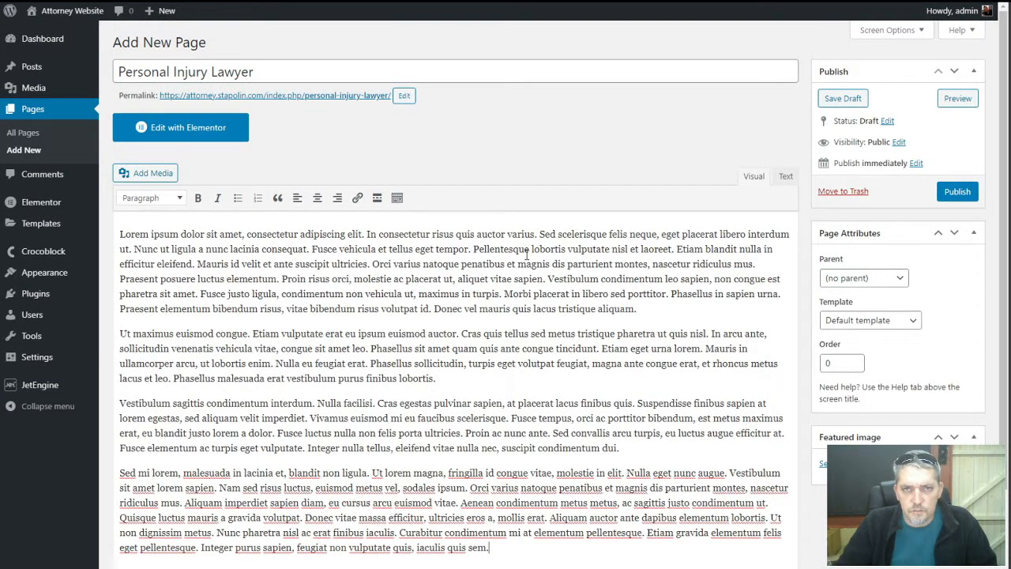
{"action": "left_click", "coordinate": [956, 192]}
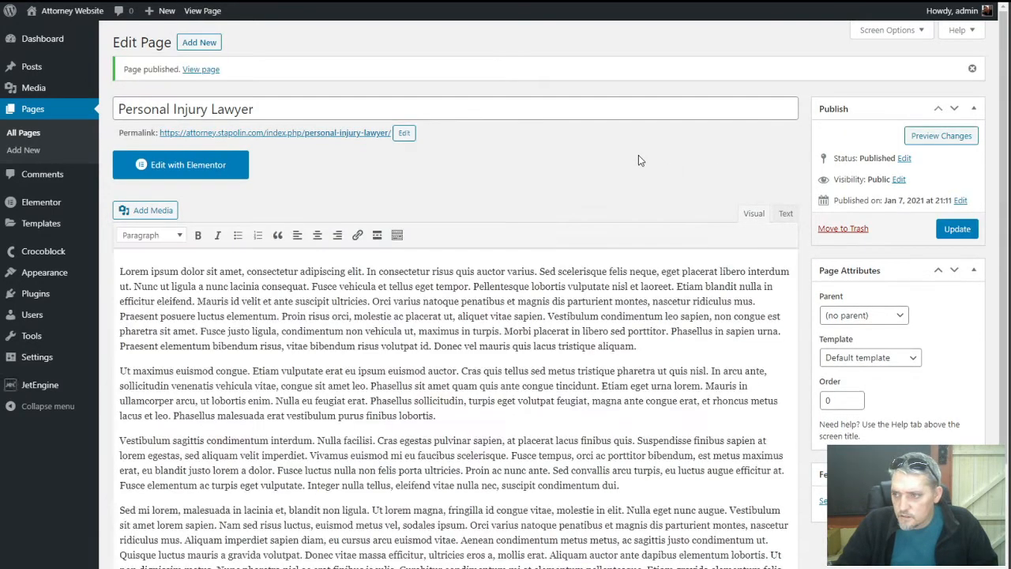
{"action": "left_click", "coordinate": [30, 133]}
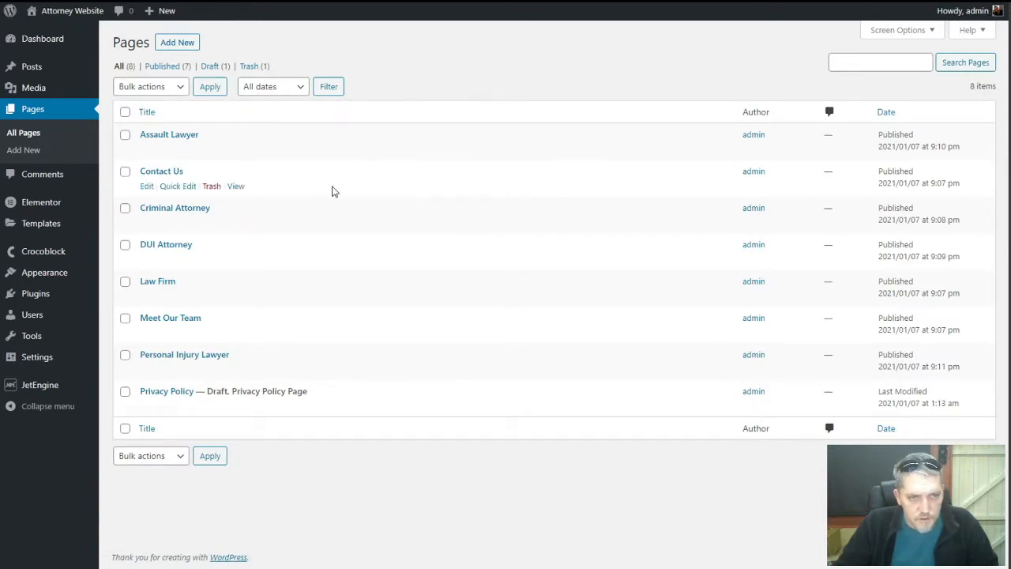
Switch the permalink structure to Post name (/%postname%/) and save it
{"action": "mouse_move", "coordinate": [46, 277]}
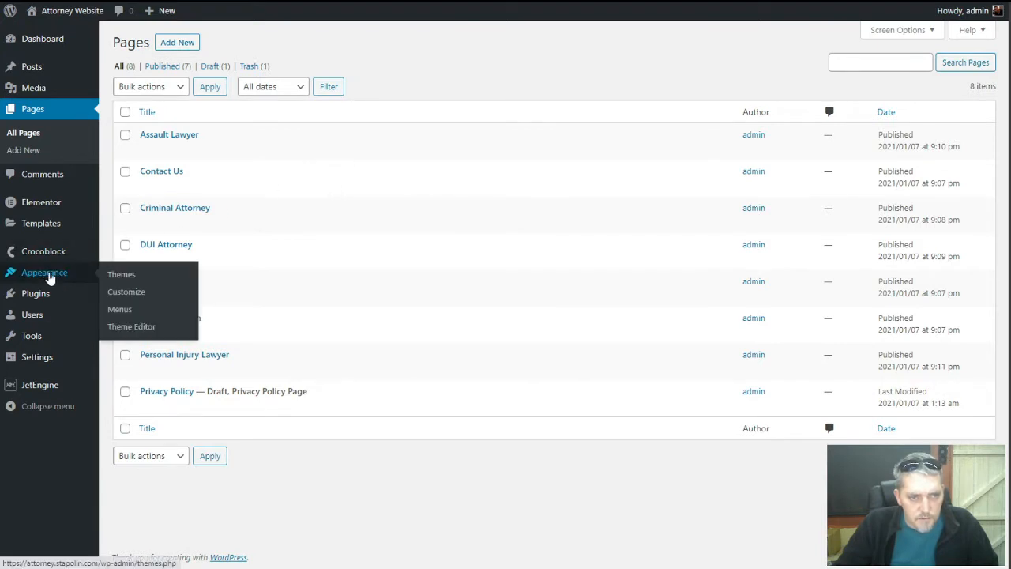
{"action": "mouse_move", "coordinate": [38, 360]}
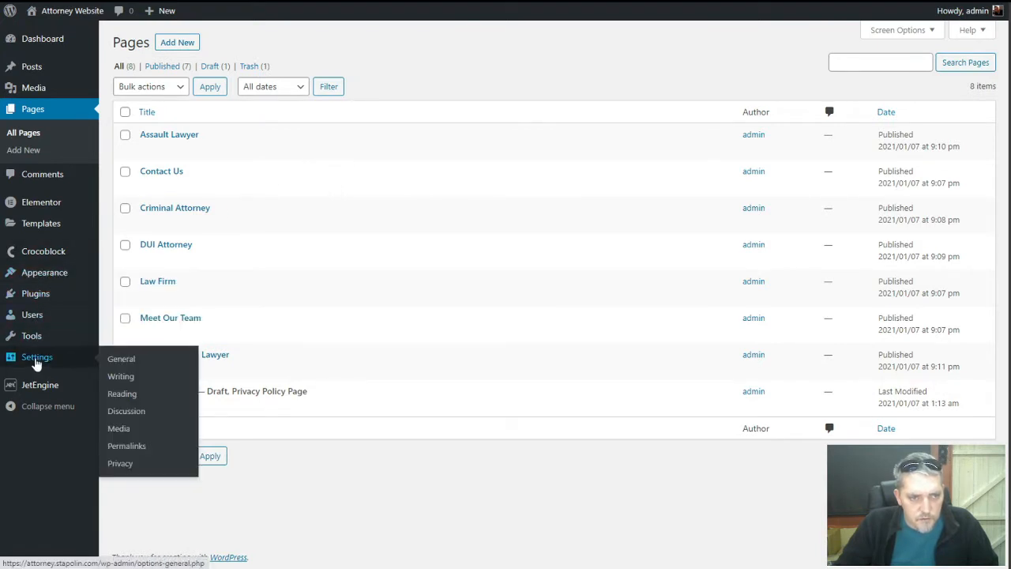
{"action": "left_click", "coordinate": [139, 446]}
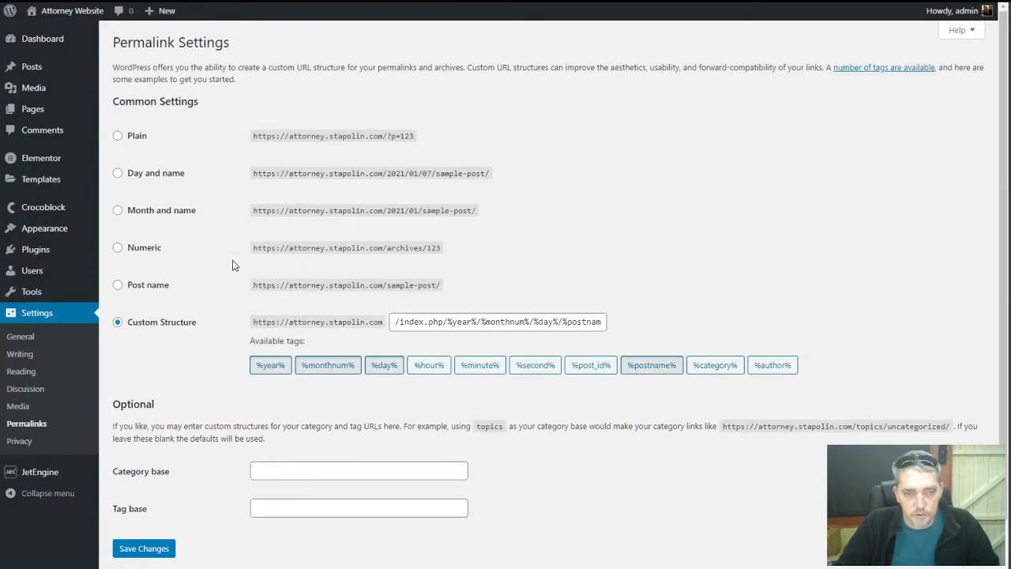
{"action": "left_click", "coordinate": [129, 288]}
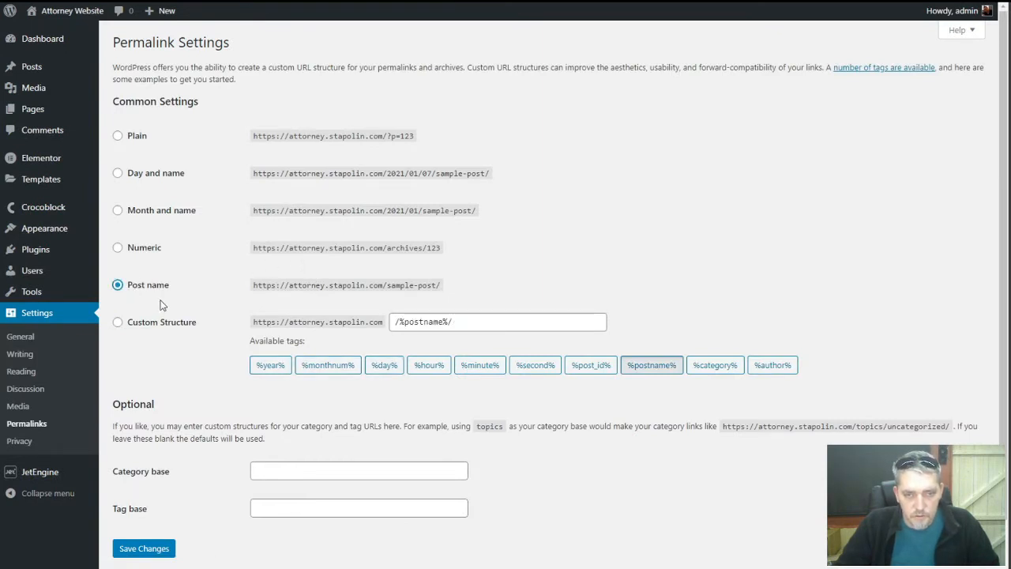
{"action": "left_click", "coordinate": [144, 548]}
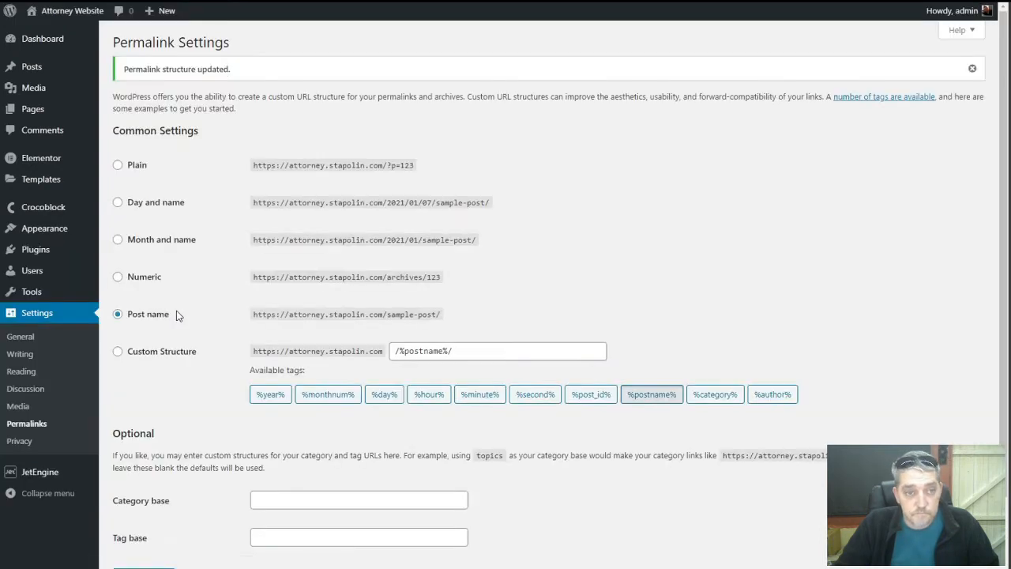
{"action": "mouse_move", "coordinate": [34, 108]}
{"action": "left_click", "coordinate": [123, 109]}
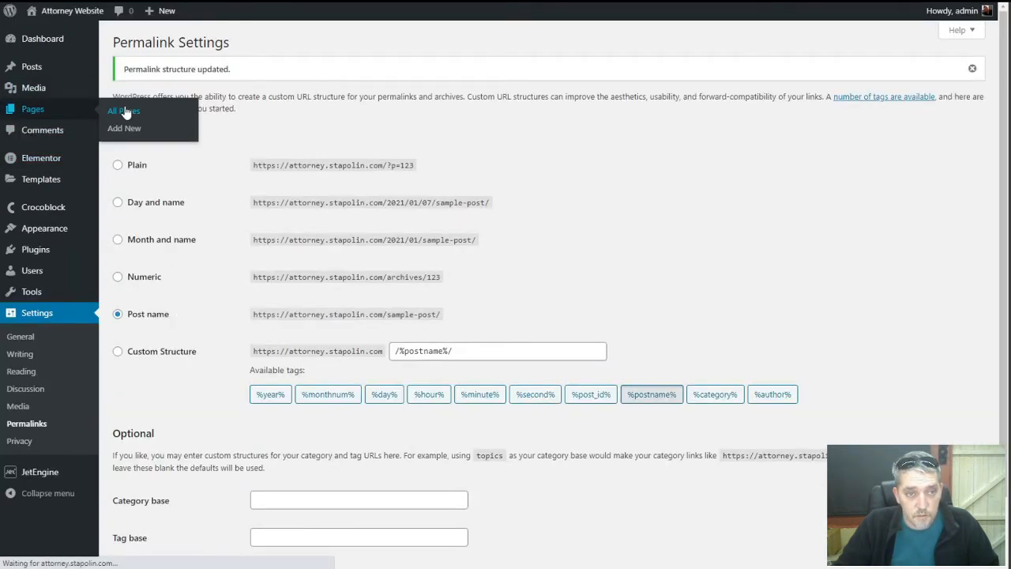
Open the live Personal Injury Lawyer page in a new browser tab to check it
{"action": "mouse_move", "coordinate": [227, 259]}
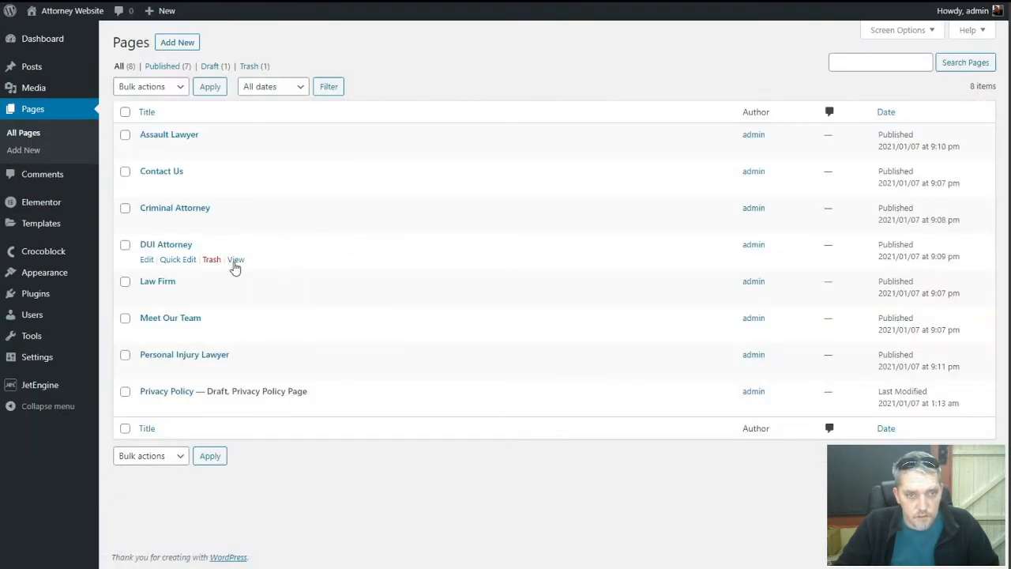
{"action": "mouse_move", "coordinate": [226, 356]}
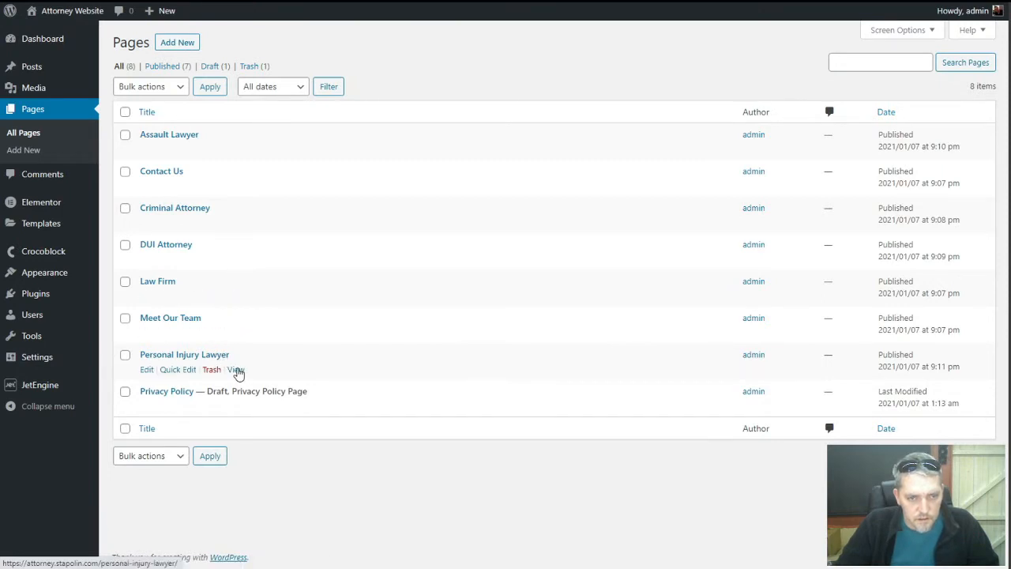
{"action": "right_click", "coordinate": [238, 372]}
{"action": "left_click", "coordinate": [292, 377]}
{"action": "left_click", "coordinate": [281, 1]}
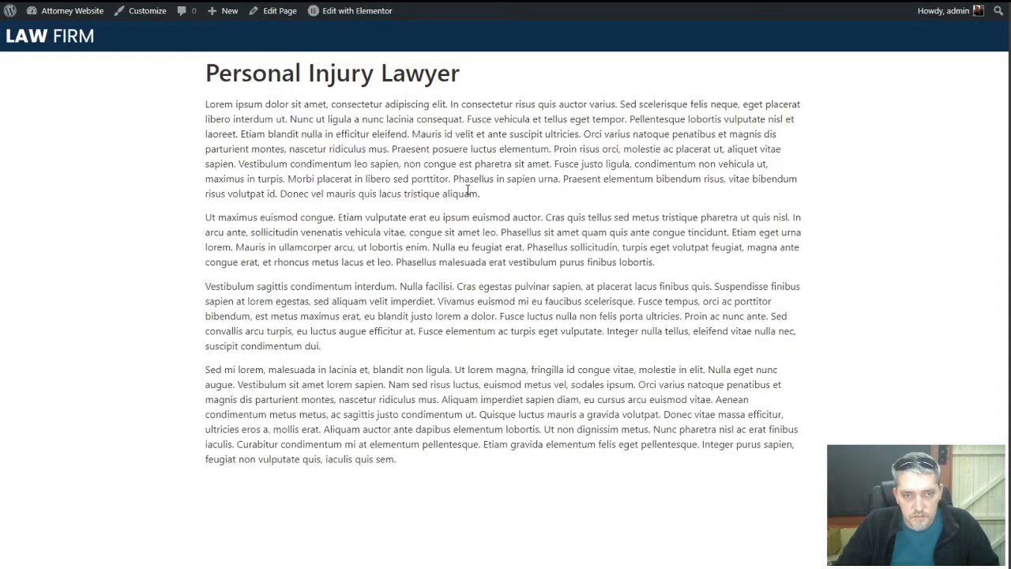
{"action": "left_click", "coordinate": [183, 2]}
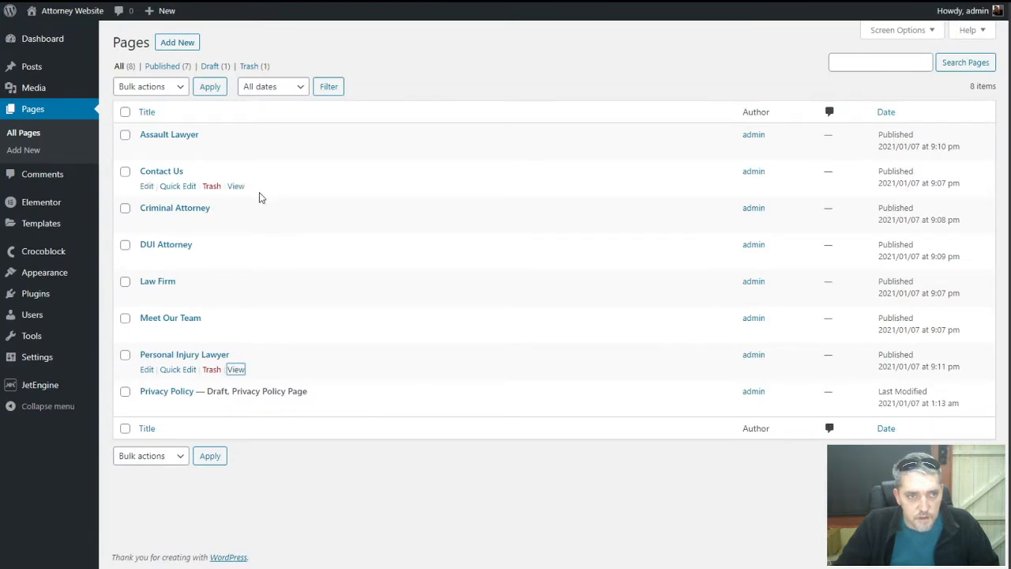
Add a custom link with URL '#' and text 'Practice Areas' to Menu 1
{"action": "mouse_move", "coordinate": [31, 273]}
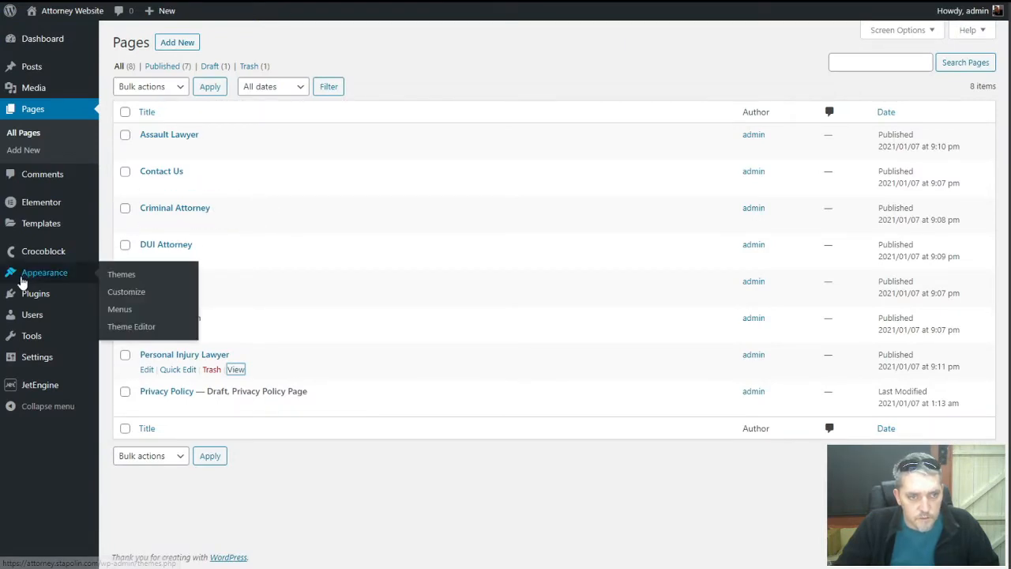
{"action": "left_click", "coordinate": [123, 312]}
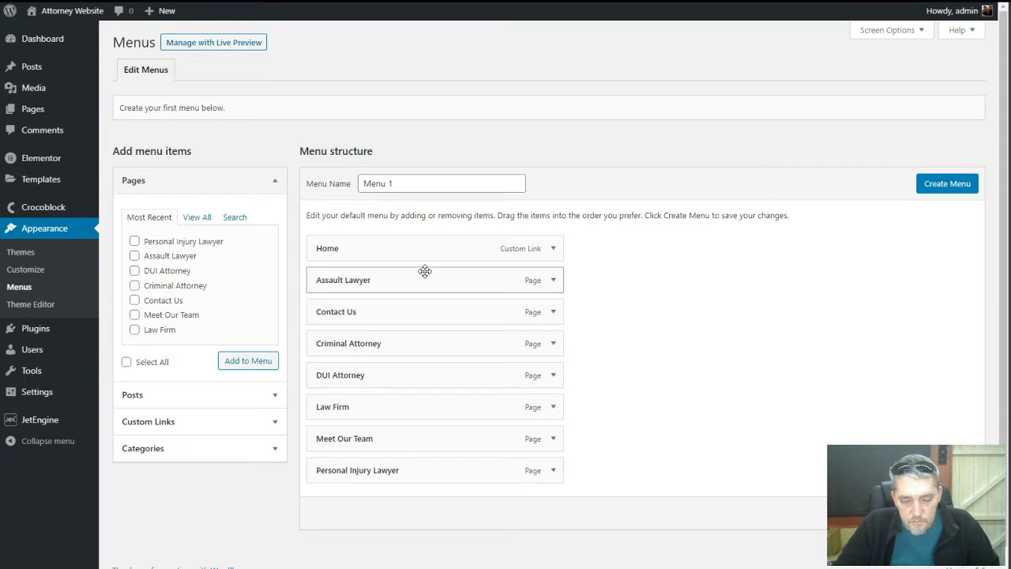
{"action": "left_click", "coordinate": [202, 422]}
{"action": "left_click", "coordinate": [202, 274]}
{"action": "type", "text": "#"}
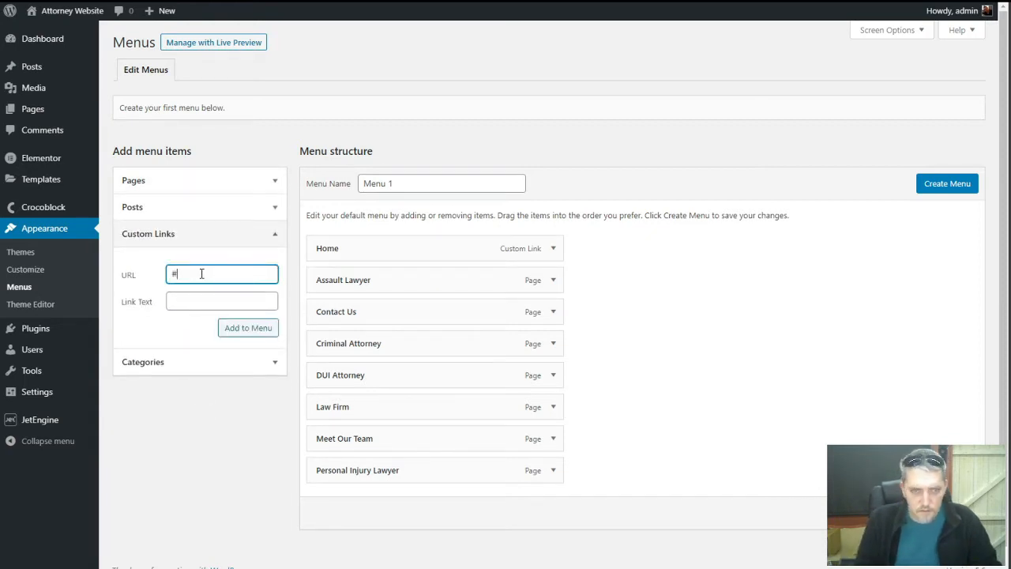
{"action": "key", "text": "Tab"}
{"action": "type", "text": "P"}
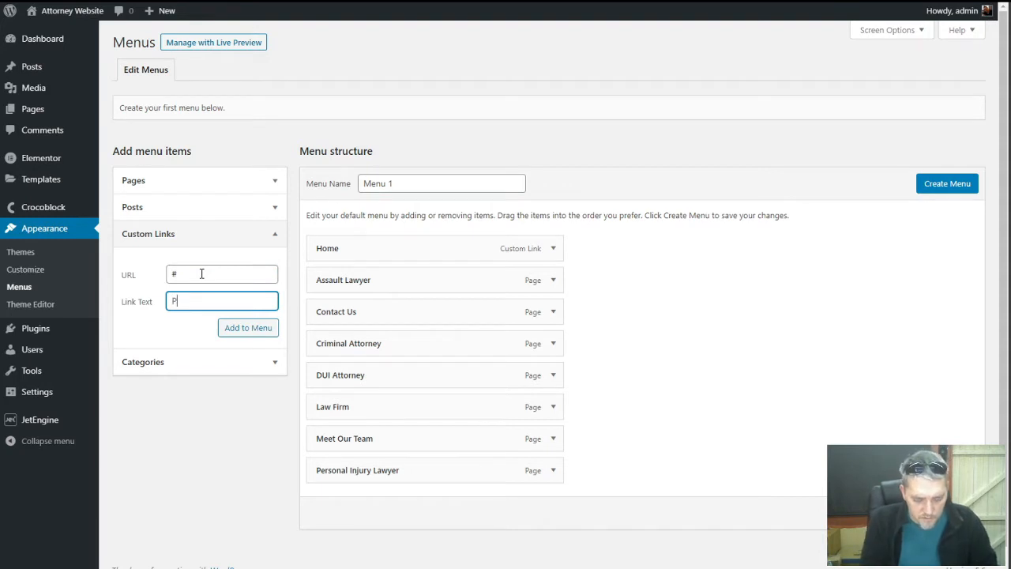
{"action": "type", "text": "ractice Areas"}
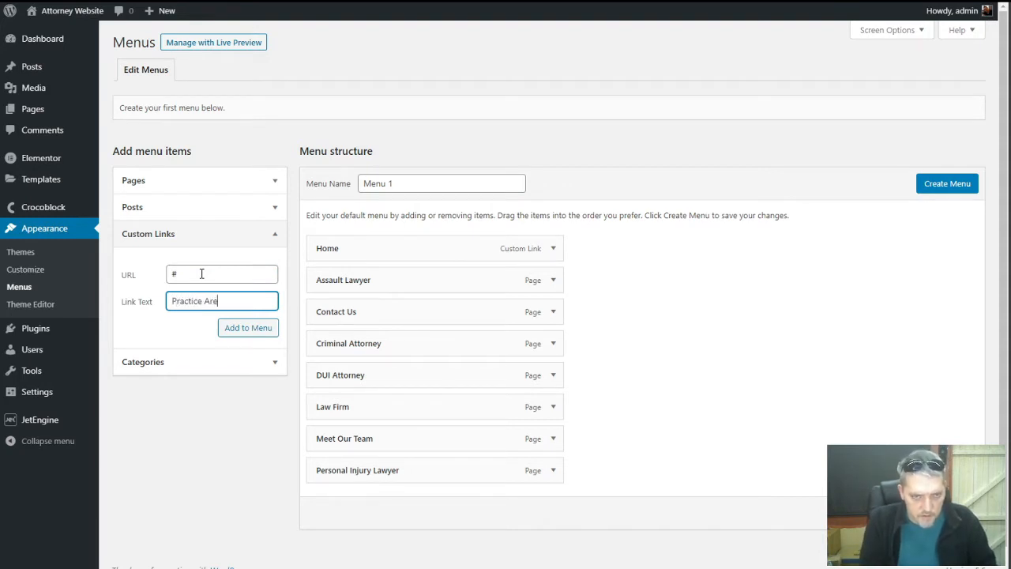
{"action": "left_click", "coordinate": [244, 328]}
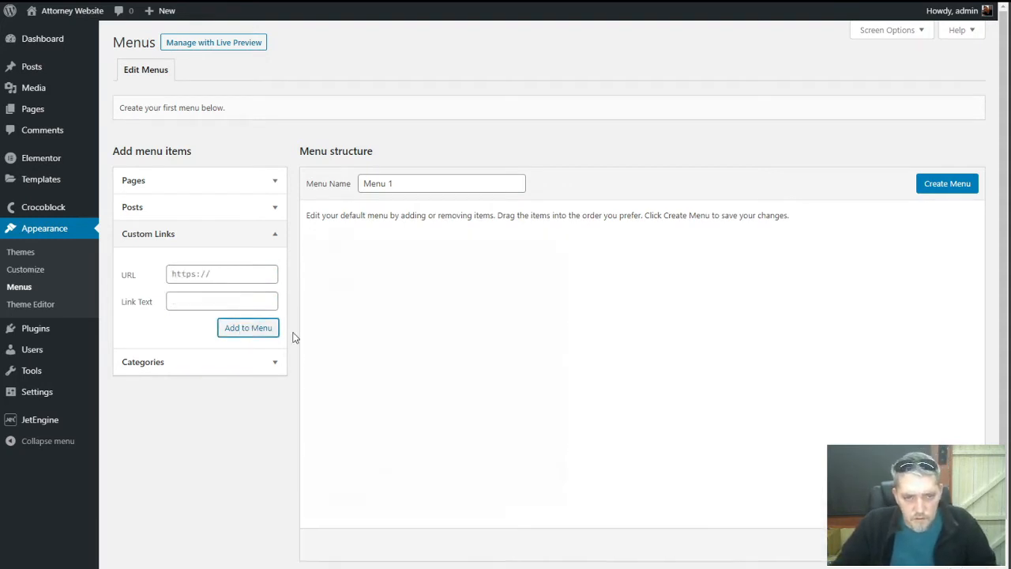
Move Practice Areas below Home and nest Assault Lawyer, Criminal Attorney and DUI Attorney under it
{"action": "left_click_drag", "start_coordinate": [355, 502], "coordinate": [359, 280]}
{"action": "left_click_drag", "start_coordinate": [345, 315], "coordinate": [366, 308]}
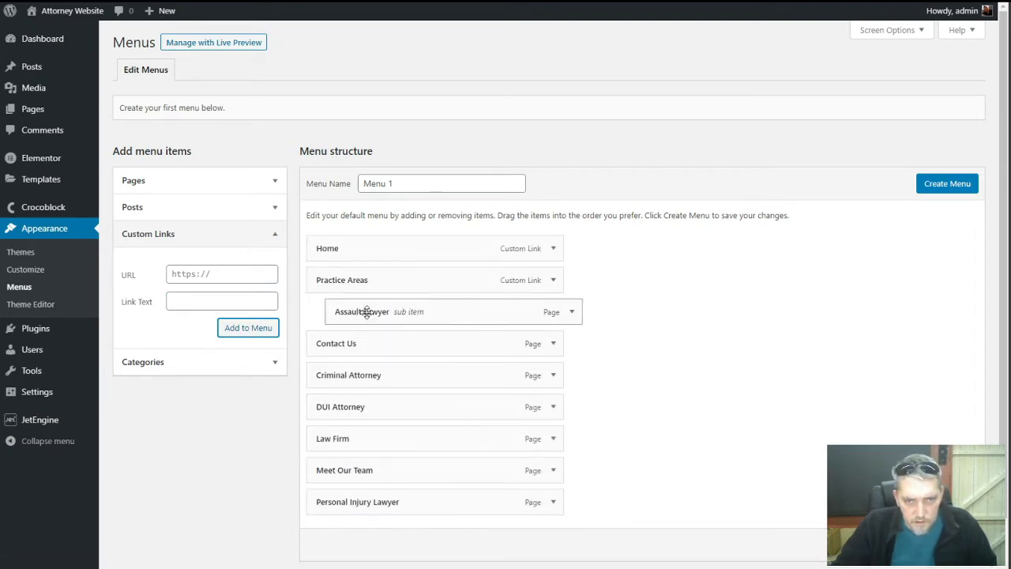
{"action": "left_click_drag", "start_coordinate": [354, 374], "coordinate": [373, 339]}
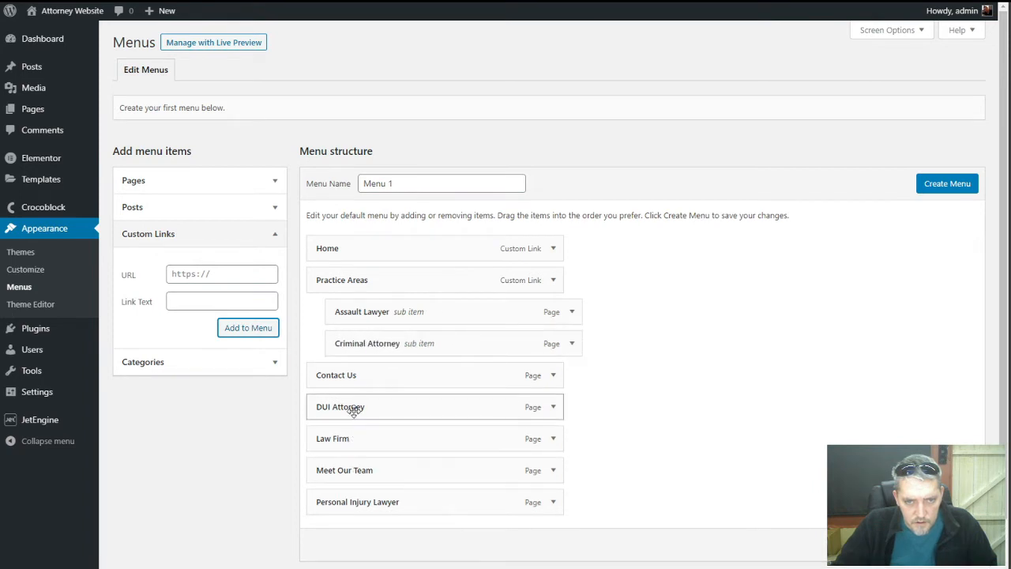
{"action": "left_click_drag", "start_coordinate": [355, 408], "coordinate": [357, 375]}
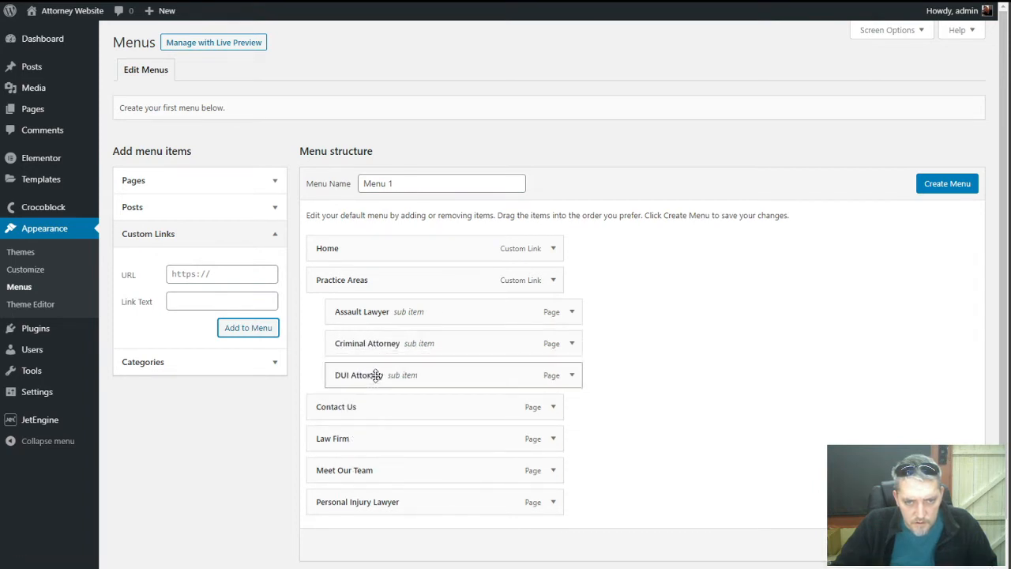
Nest Personal Injury Lawyer under Practice Areas and shorten labels to 'Assault' and 'Criminal'
{"action": "left_click_drag", "start_coordinate": [354, 503], "coordinate": [344, 406]}
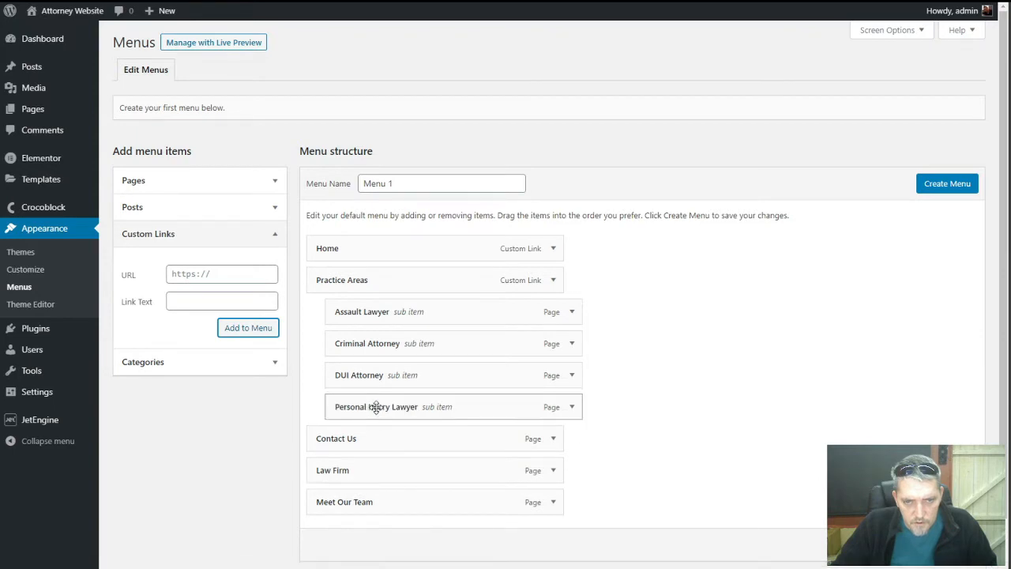
{"action": "left_click", "coordinate": [572, 312]}
{"action": "double_click", "coordinate": [385, 354]}
{"action": "key", "text": "BackSpace"}
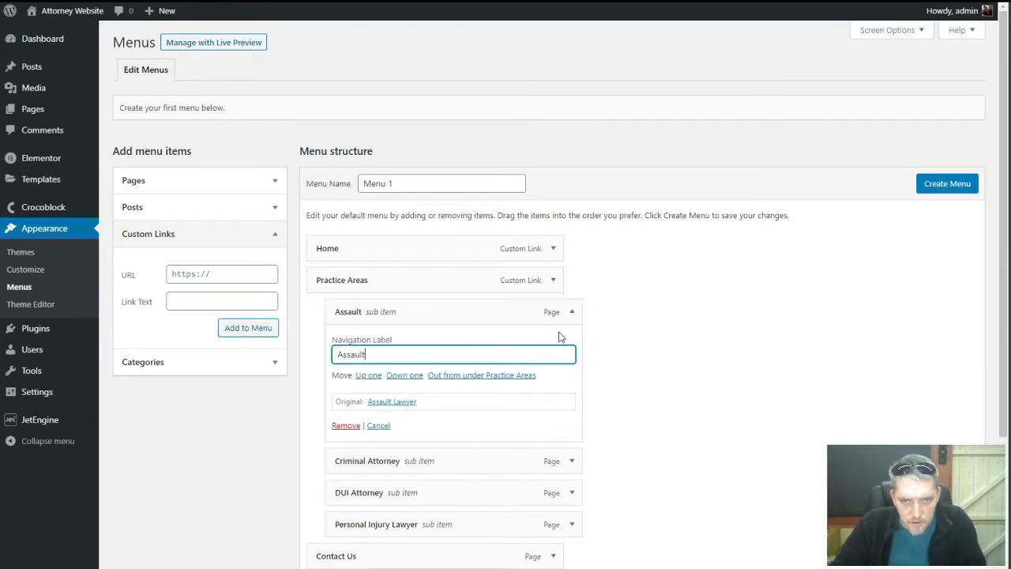
{"action": "left_click", "coordinate": [572, 312]}
{"action": "left_click", "coordinate": [572, 344]}
{"action": "triple_click", "coordinate": [417, 385]}
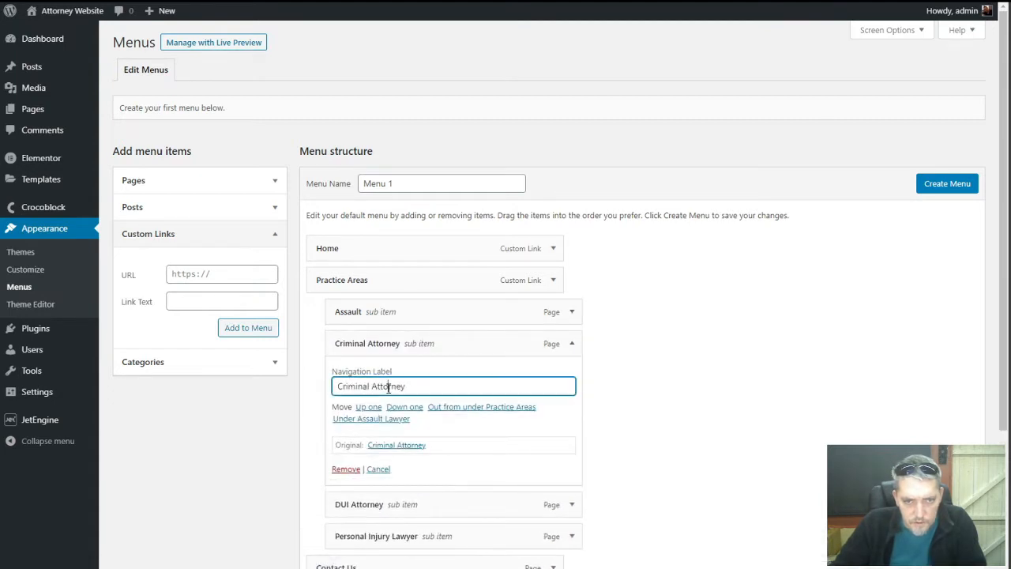
{"action": "key", "text": "BackSpace"}
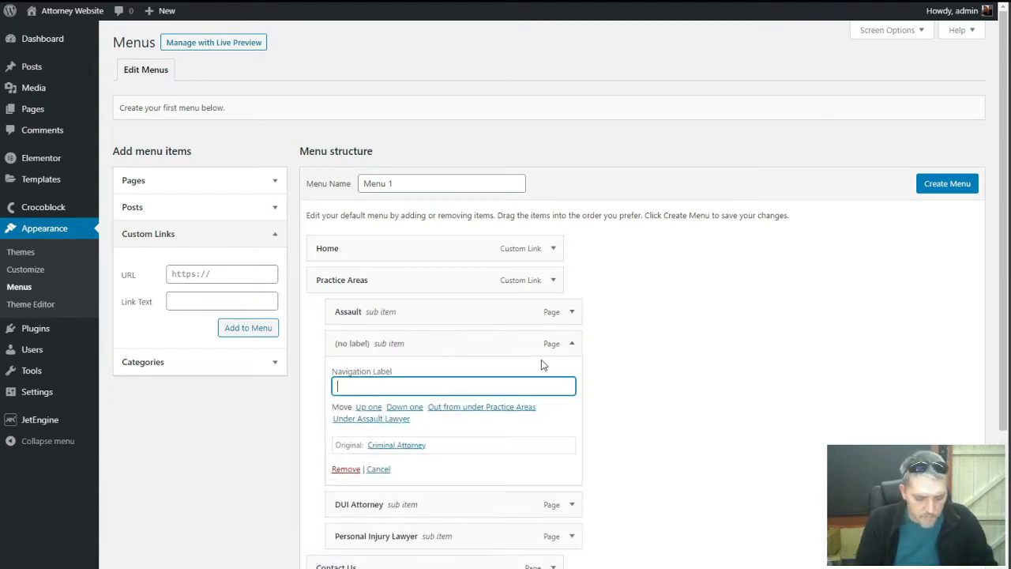
{"action": "key", "text": "ctrl+z"}
{"action": "key", "text": "End"}
{"action": "key", "text": "BackSpace"}
{"action": "key", "text": "BackSpace"}
{"action": "key", "text": "BackSpace"}
{"action": "key", "text": "BackSpace"}
{"action": "key", "text": "BackSpace"}
{"action": "key", "text": "BackSpace"}
{"action": "key", "text": "BackSpace"}
{"action": "key", "text": "BackSpace"}
{"action": "key", "text": "BackSpace"}
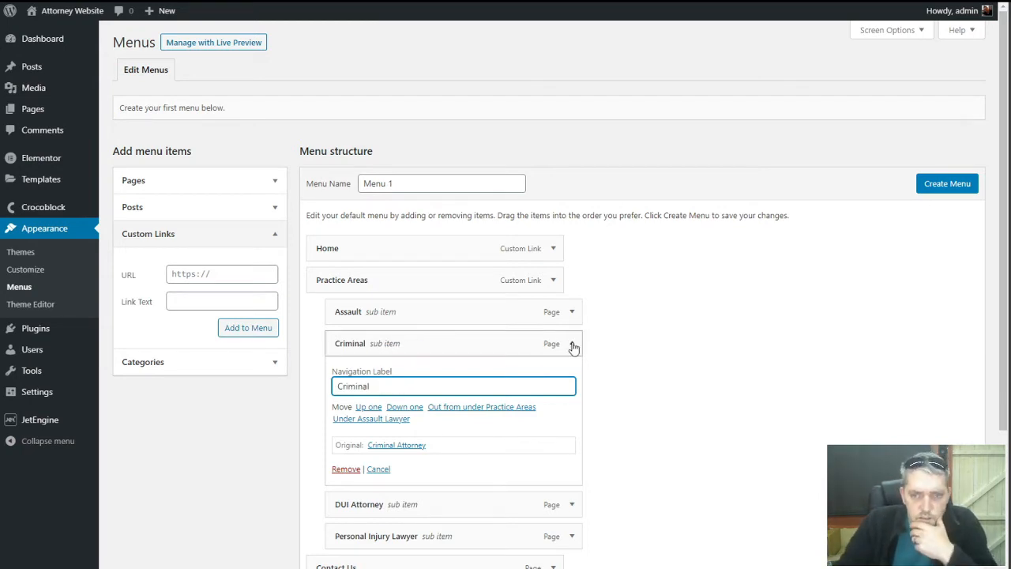
{"action": "left_click", "coordinate": [571, 342]}
Shorten the DUI Attorney and Personal Injury Lawyer labels to 'DUI' and 'Personal Injury'
{"action": "left_click", "coordinate": [571, 375]}
{"action": "left_click", "coordinate": [395, 414]}
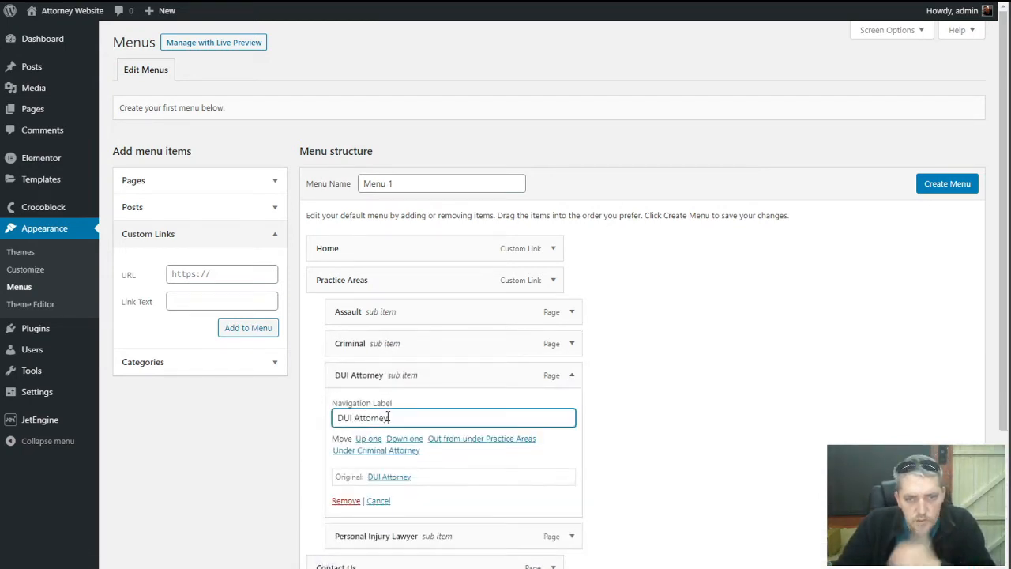
{"action": "key", "text": "ctrl+shift+Left"}
{"action": "key", "text": "BackSpace"}
{"action": "left_click", "coordinate": [572, 375]}
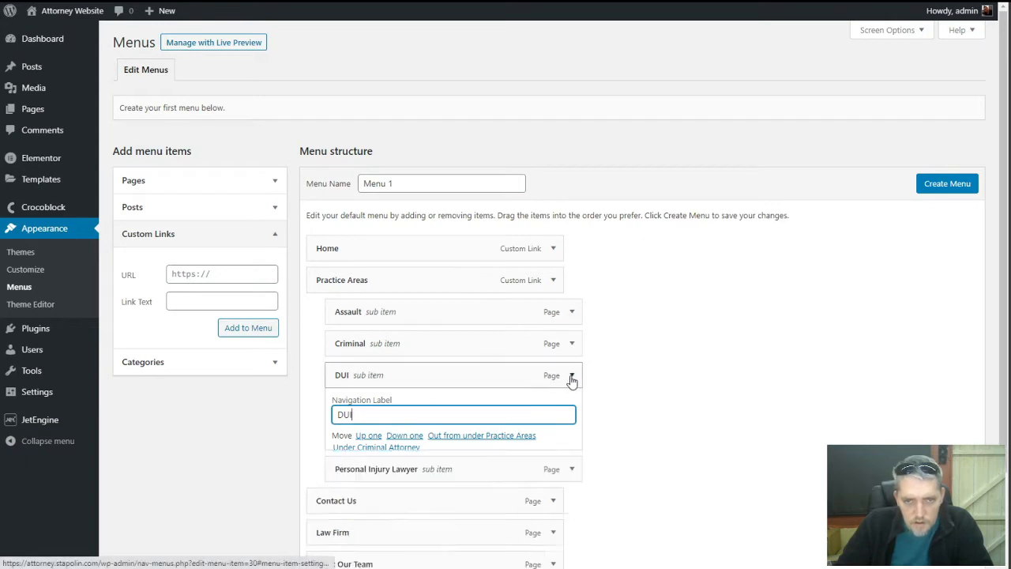
{"action": "double_click", "coordinate": [411, 444]}
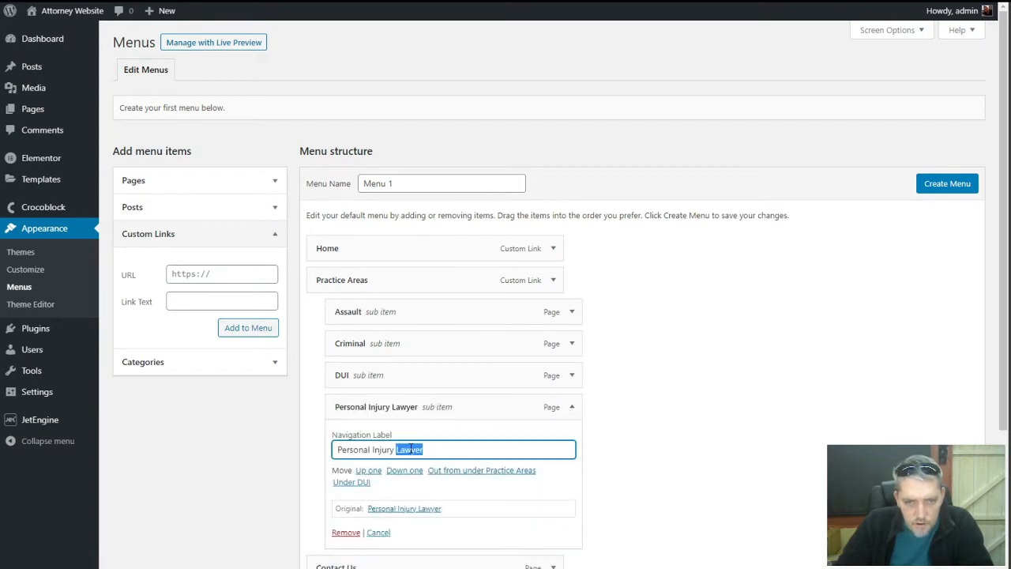
{"action": "key", "text": "BackSpace"}
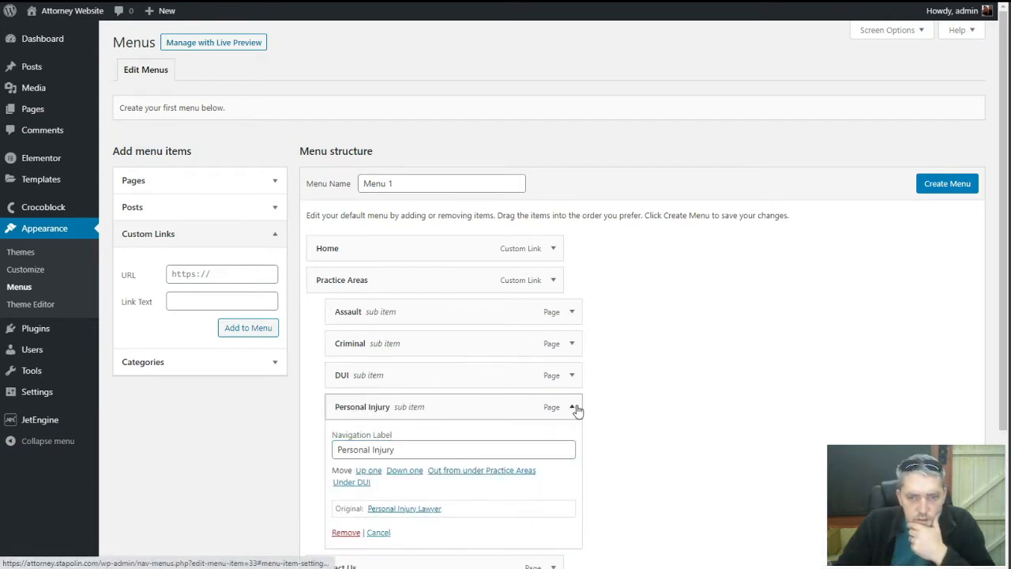
{"action": "left_click", "coordinate": [571, 406]}
{"action": "scroll", "coordinate": [355, 381], "scroll_direction": "down", "scroll_amount": 1}
Move Contact Us to the end, delete the custom Home link and put Law Firm on top
{"action": "left_click_drag", "start_coordinate": [360, 393], "coordinate": [364, 485]}
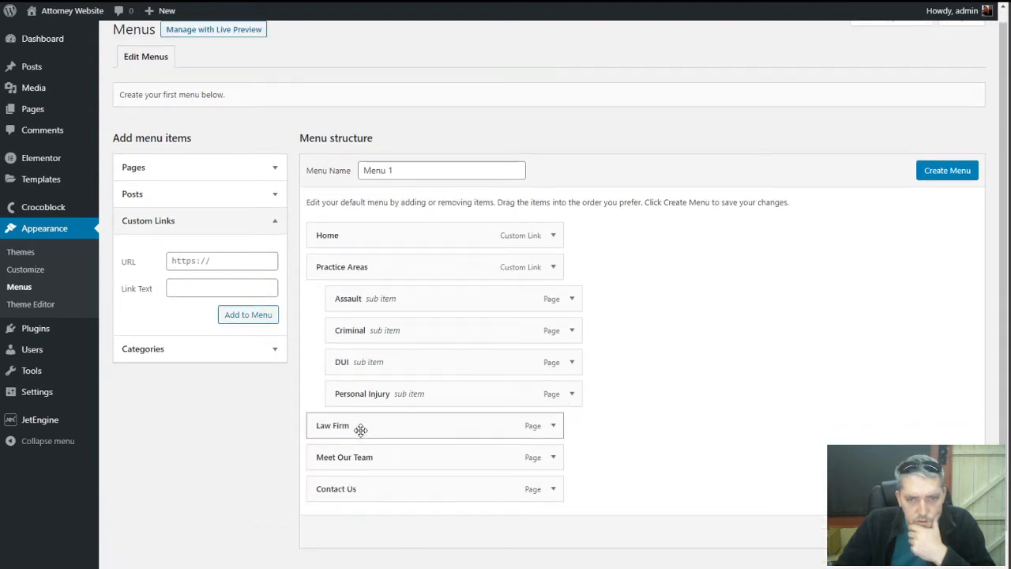
{"action": "left_click", "coordinate": [552, 237]}
{"action": "left_click", "coordinate": [552, 237]}
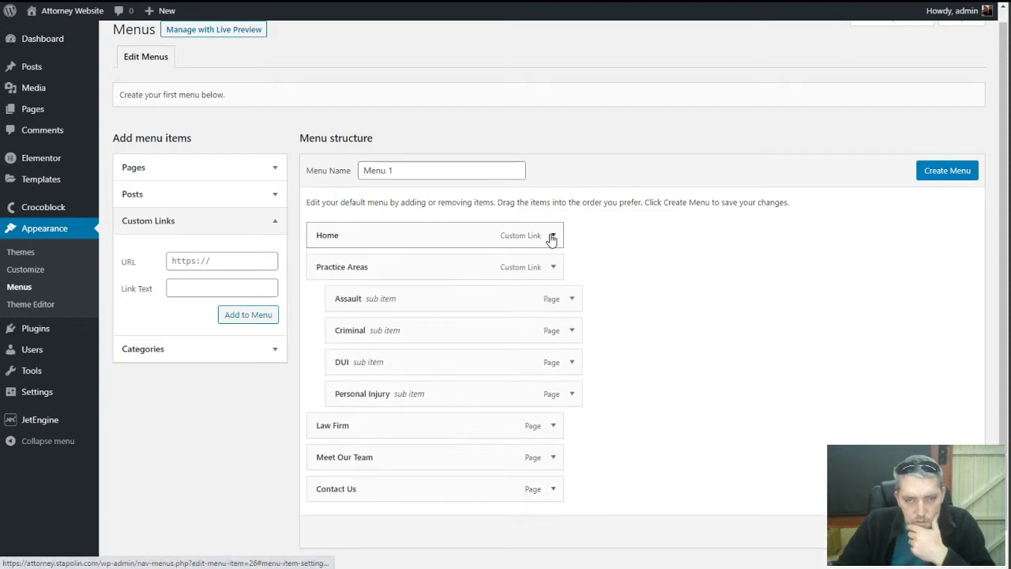
{"action": "left_click", "coordinate": [554, 427]}
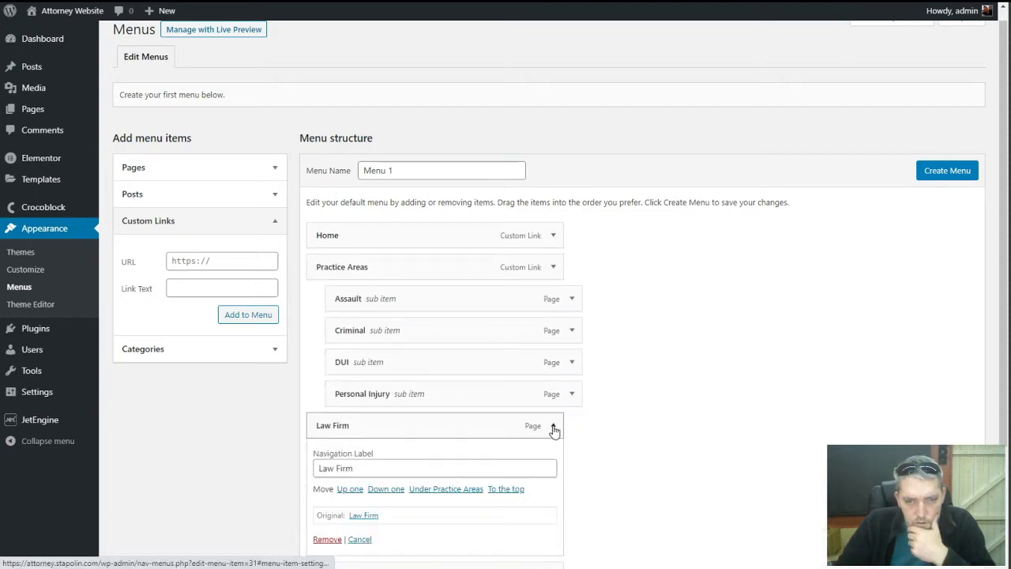
{"action": "left_click", "coordinate": [554, 427]}
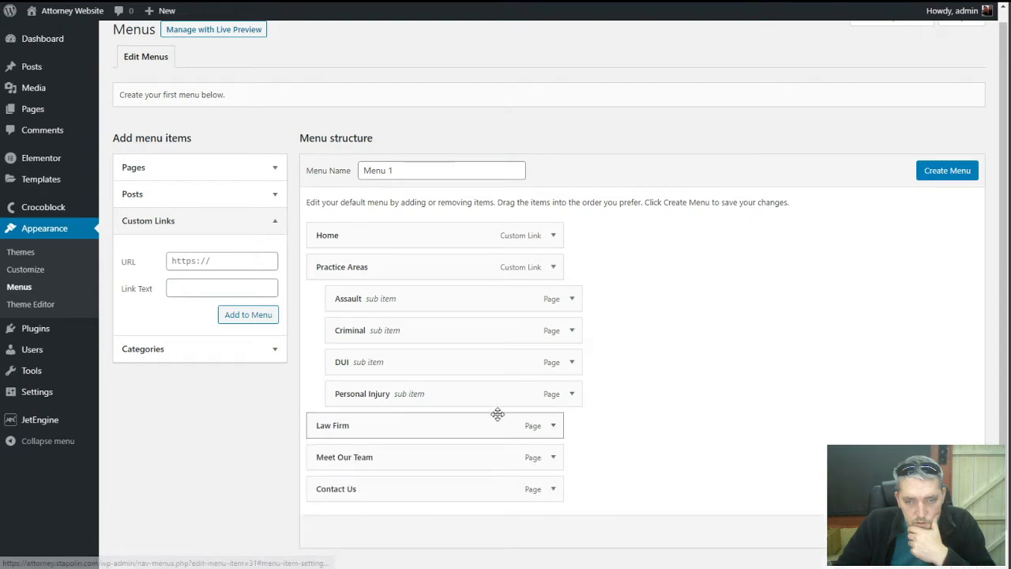
{"action": "left_click", "coordinate": [553, 237]}
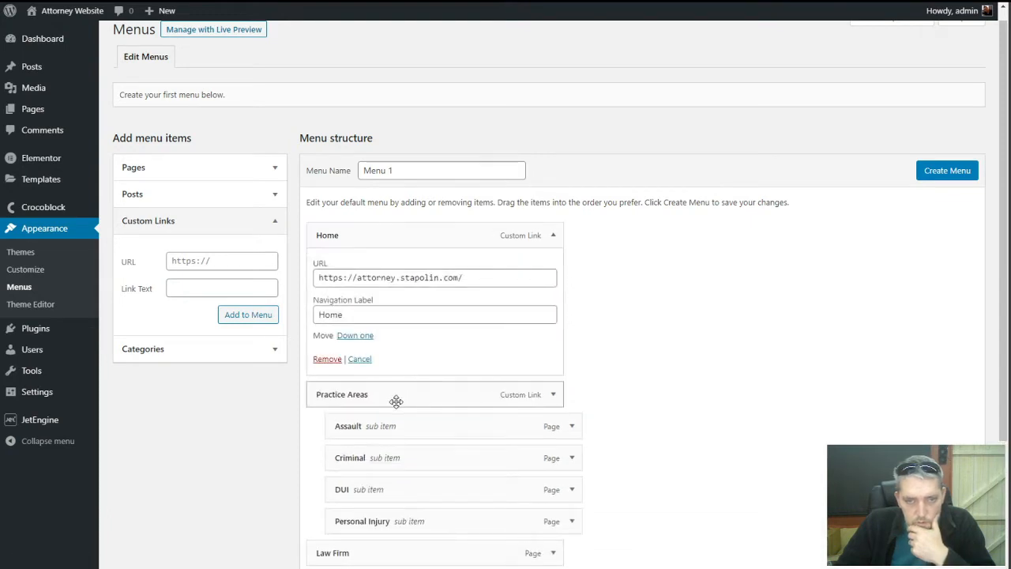
{"action": "left_click", "coordinate": [327, 360]}
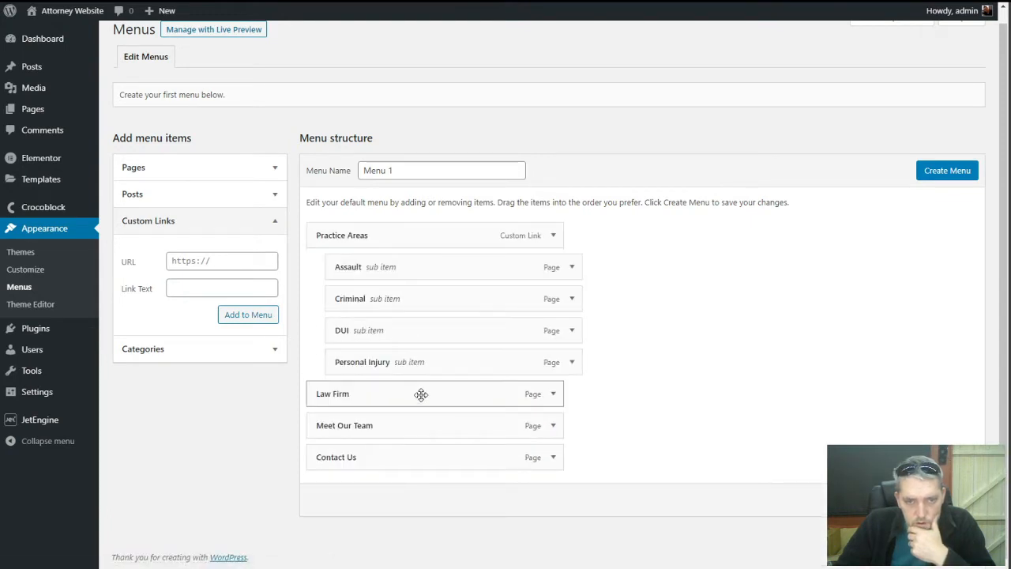
{"action": "left_click_drag", "start_coordinate": [419, 395], "coordinate": [431, 250]}
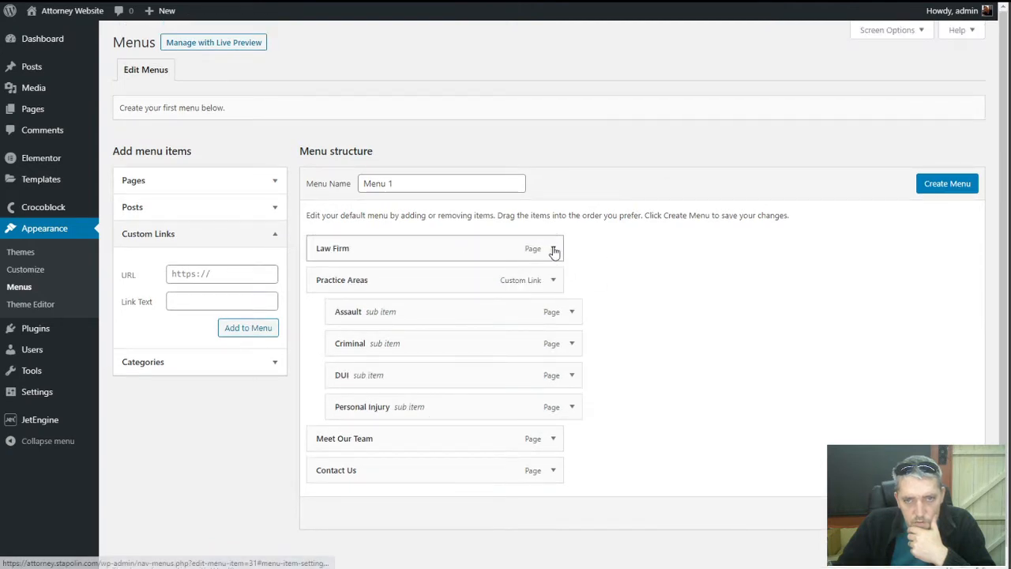
Relabel the Law Firm menu item 'Home' and create Menu 1
{"action": "left_click", "coordinate": [553, 249]}
{"action": "triple_click", "coordinate": [393, 290]}
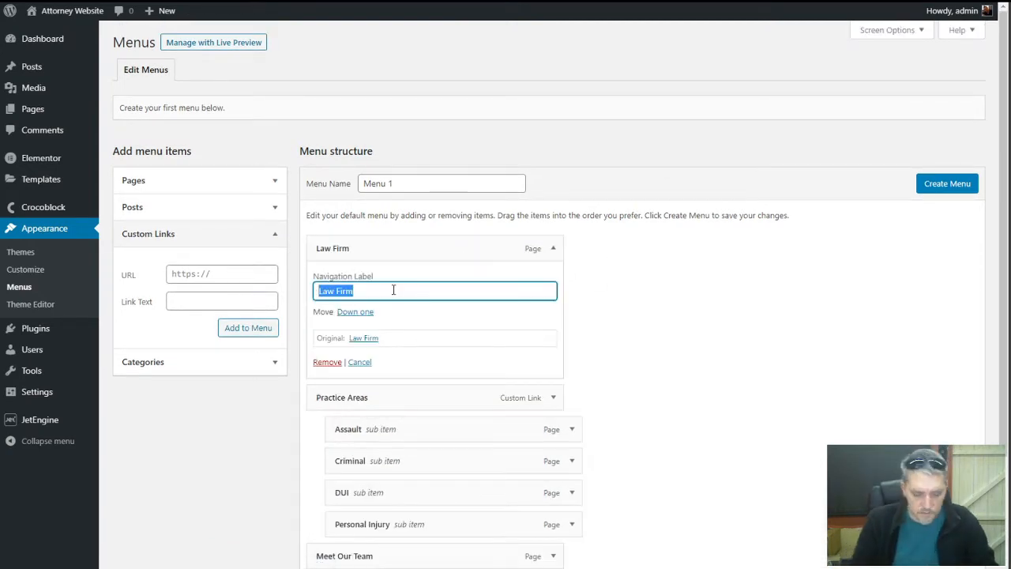
{"action": "type", "text": "Home"}
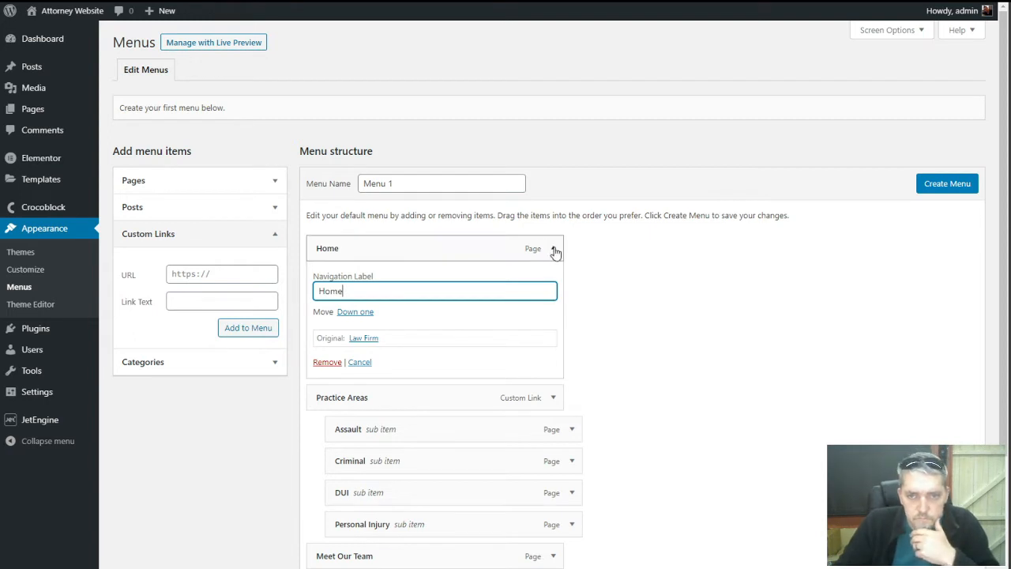
{"action": "left_click", "coordinate": [553, 248]}
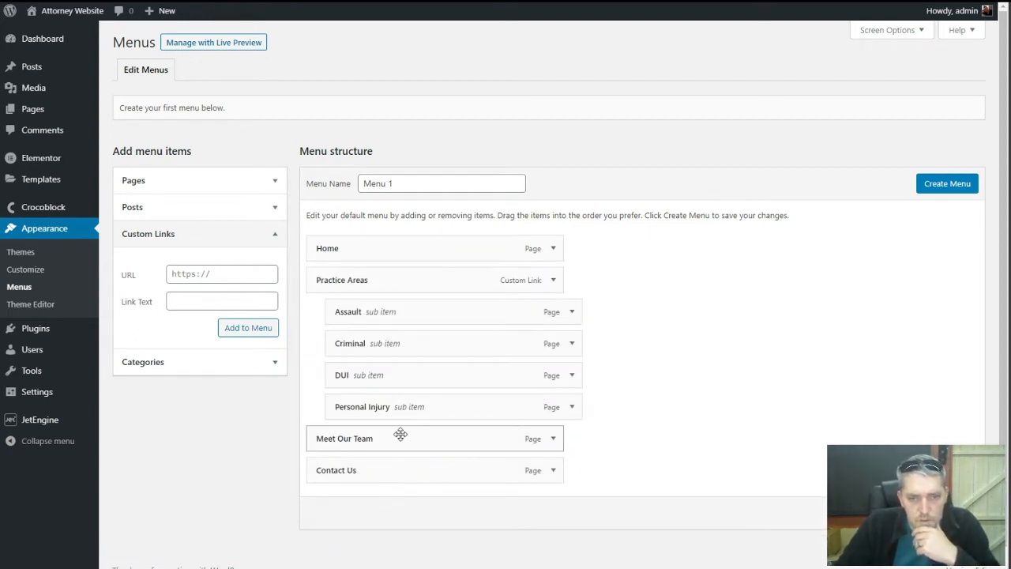
{"action": "left_click", "coordinate": [927, 193]}
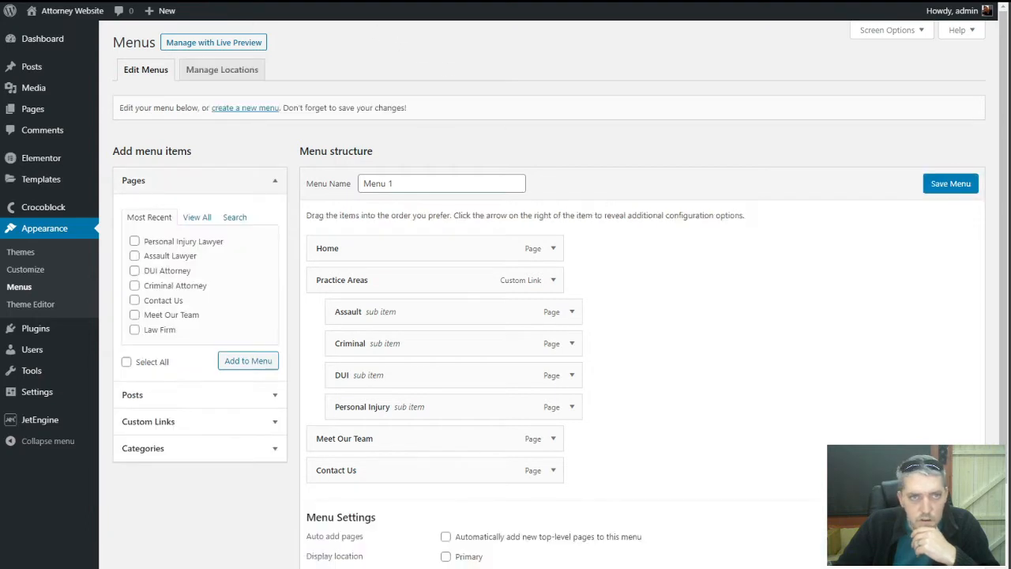
View the live site in a new tab, then come back to the admin menus page
{"action": "mouse_move", "coordinate": [51, 10]}
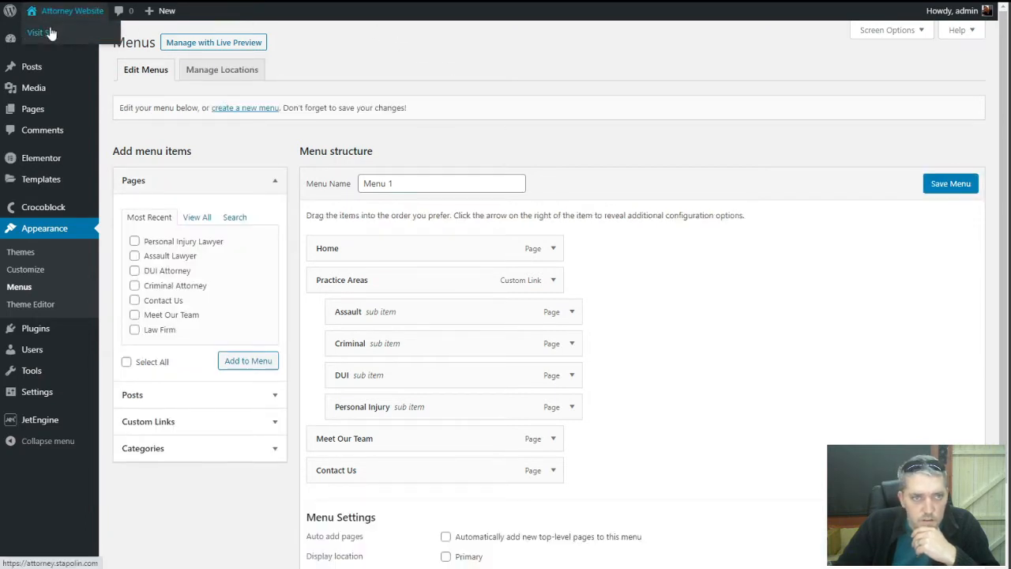
{"action": "right_click", "coordinate": [50, 32]}
{"action": "left_click", "coordinate": [72, 43]}
{"action": "key", "text": "ctrl+Tab"}
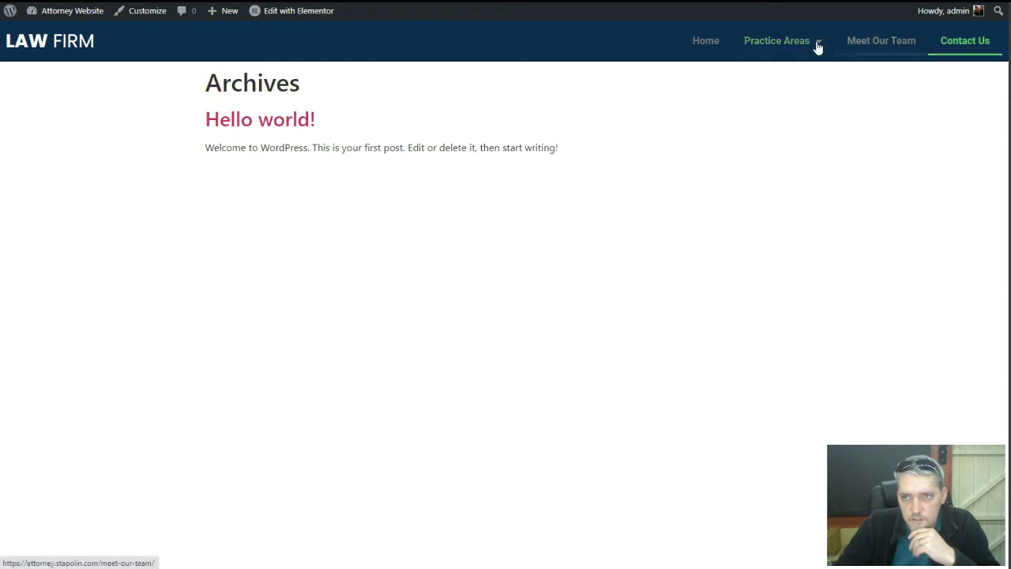
{"action": "key", "text": "ctrl+Tab"}
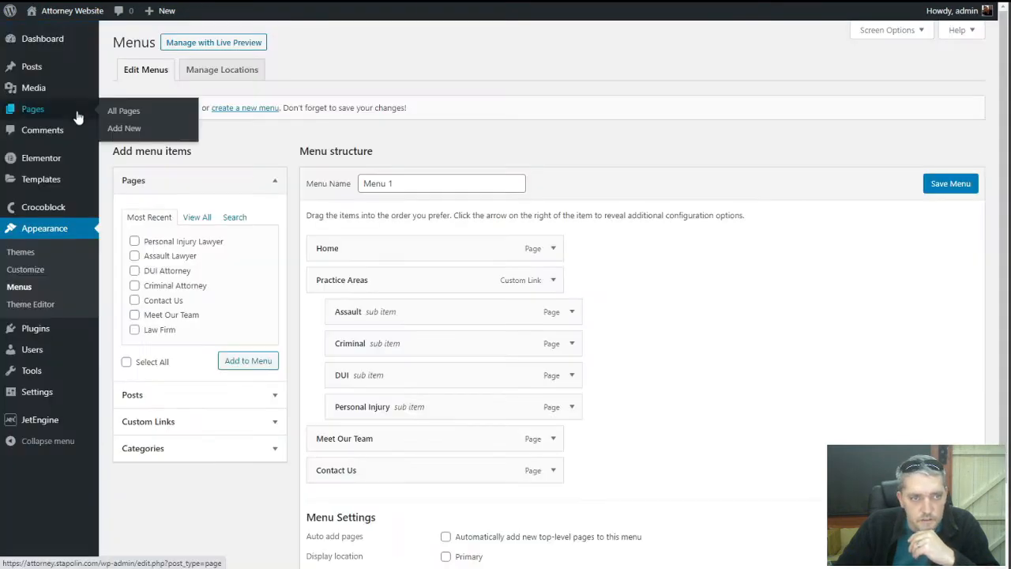
Open the Main Header template from the Theme Builder list in Elementor
{"action": "mouse_move", "coordinate": [13, 180]}
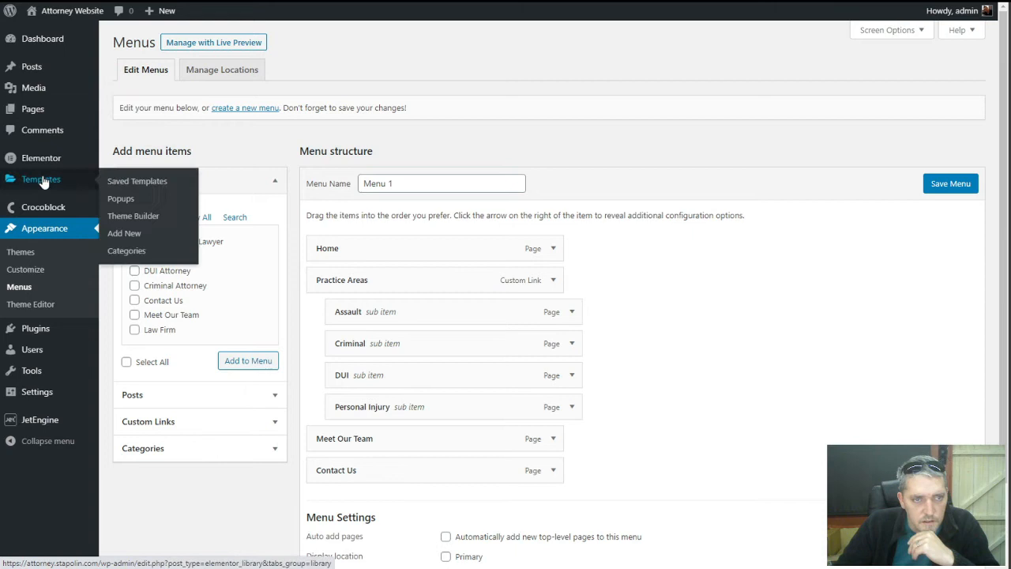
{"action": "left_click", "coordinate": [132, 216]}
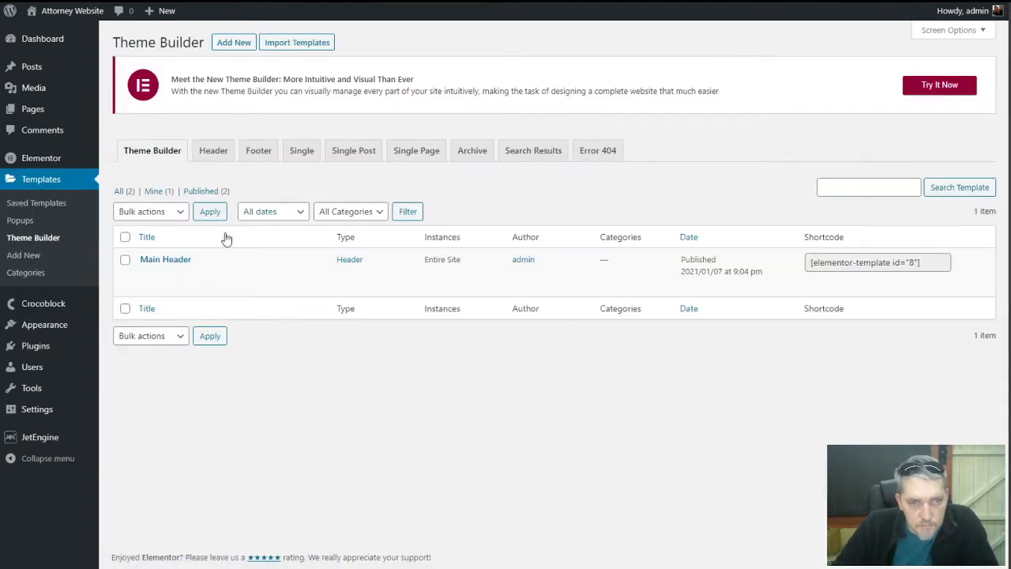
{"action": "left_click", "coordinate": [150, 286]}
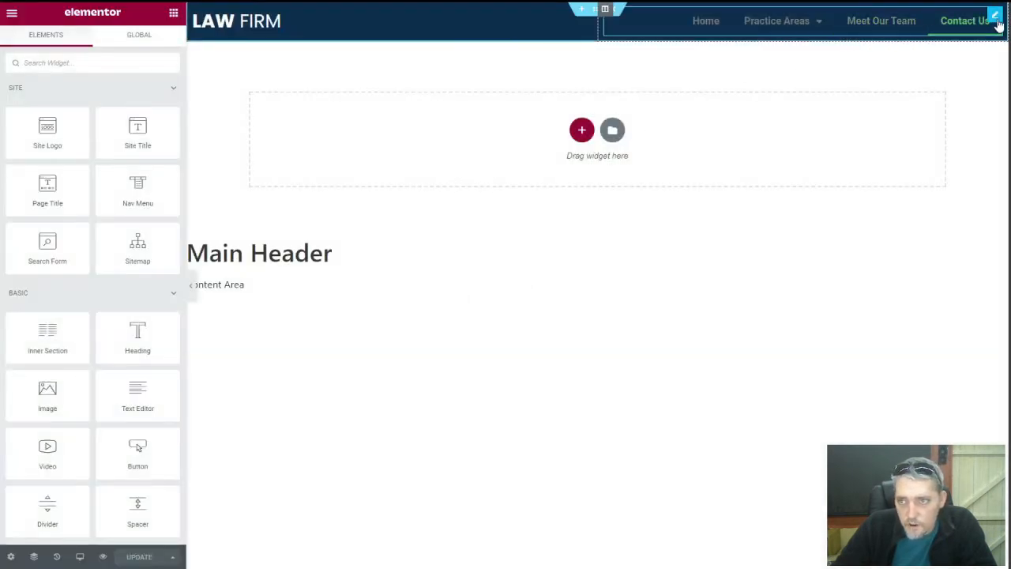
Change the header Nav Menu widget's Pointer from Underline to None
{"action": "left_click", "coordinate": [991, 17]}
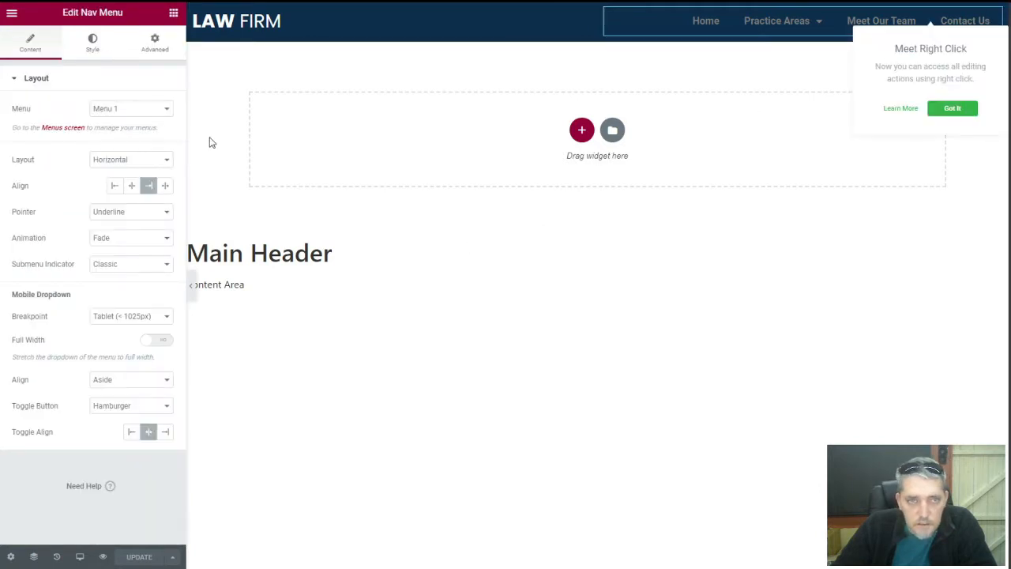
{"action": "left_click", "coordinate": [93, 44]}
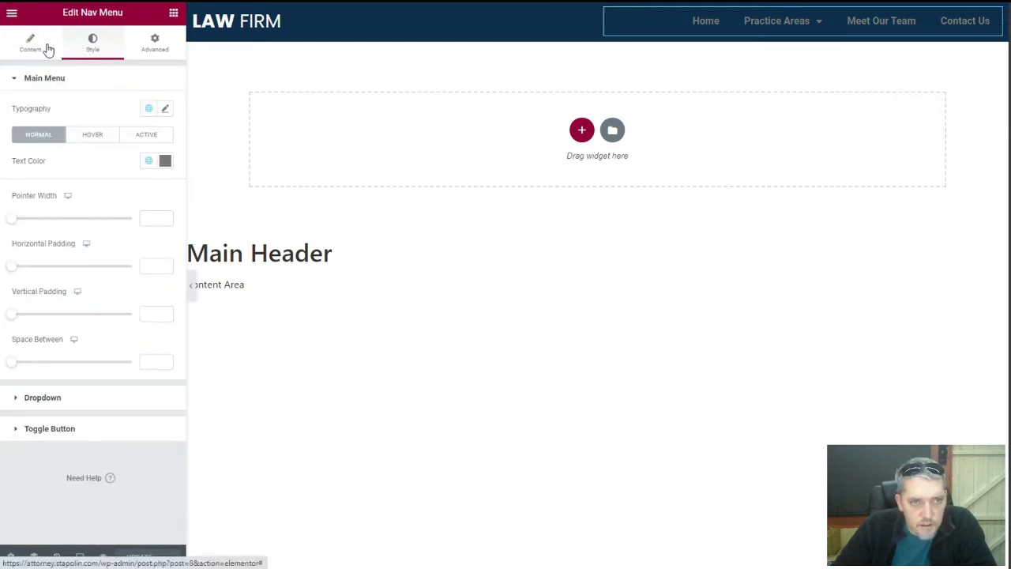
{"action": "left_click", "coordinate": [32, 43]}
{"action": "left_click", "coordinate": [138, 213]}
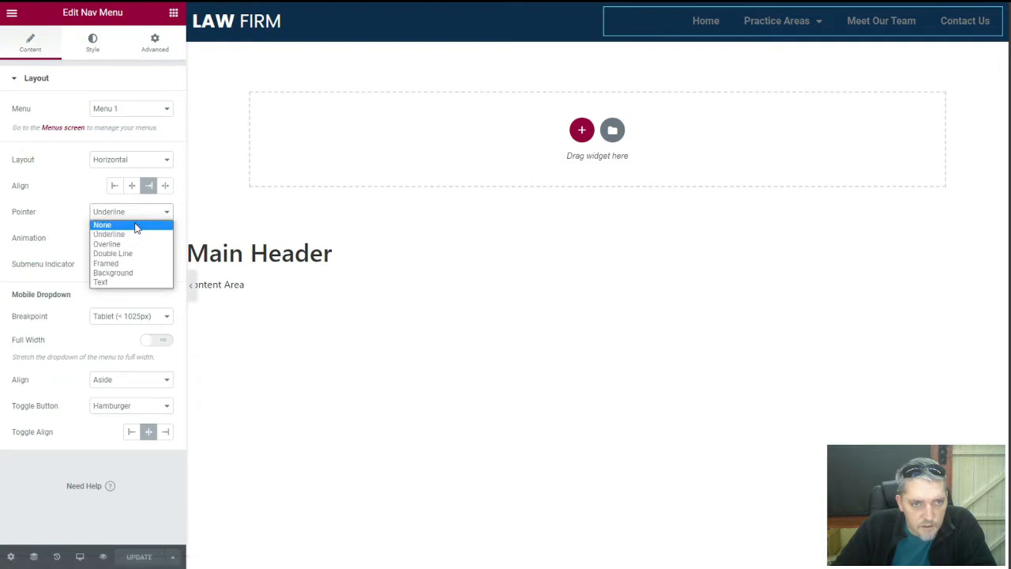
{"action": "left_click", "coordinate": [135, 227]}
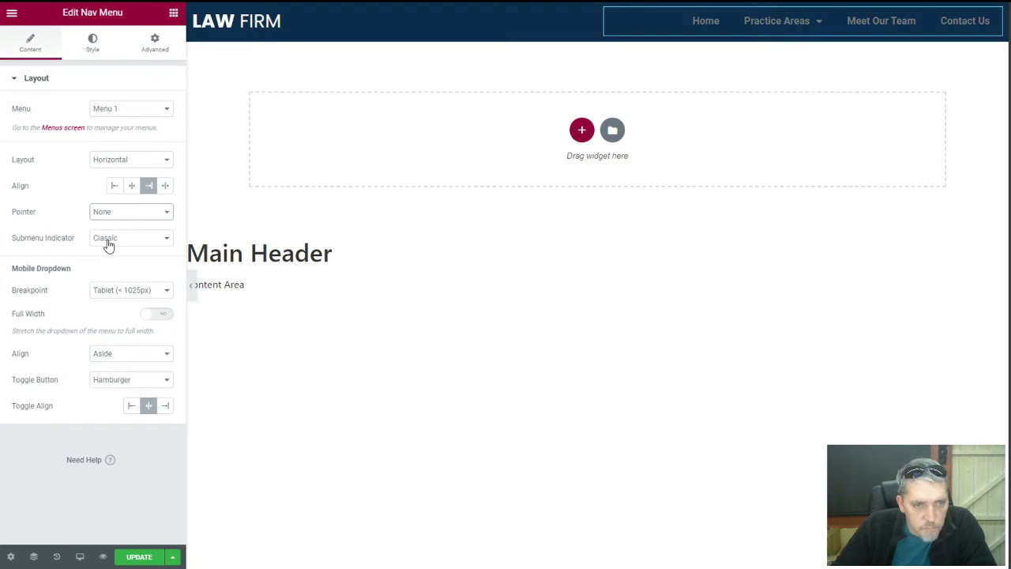
{"action": "left_click", "coordinate": [92, 44]}
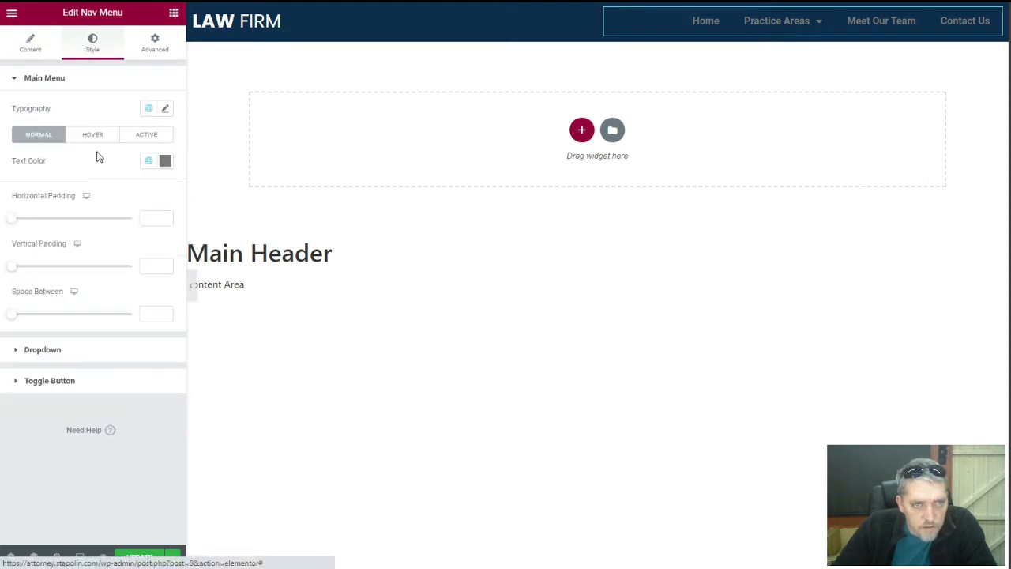
Set the main menu typography to Poppins, size 16, weight 400
{"action": "left_click", "coordinate": [165, 111]}
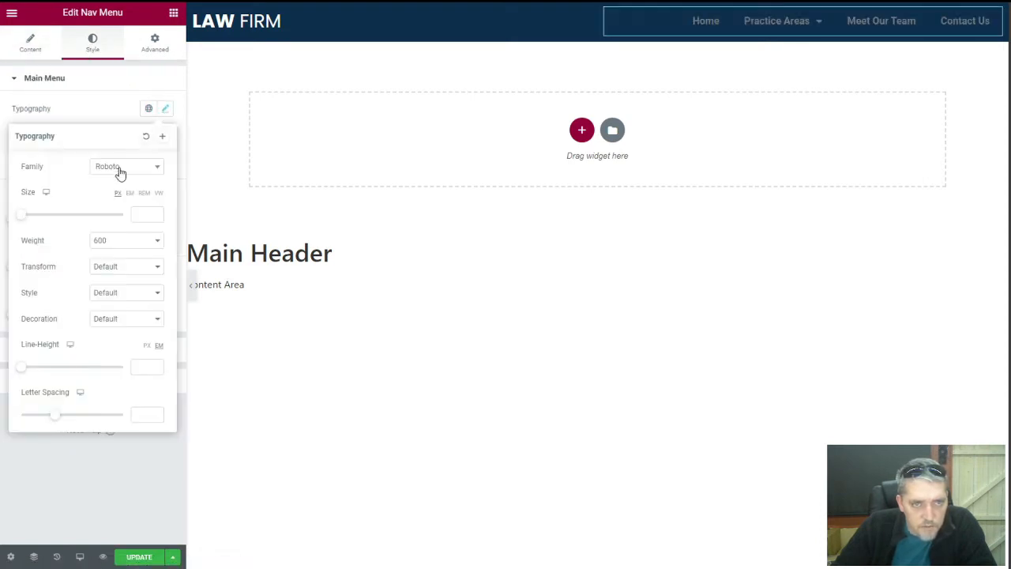
{"action": "left_click", "coordinate": [118, 172]}
{"action": "type", "text": "pop"}
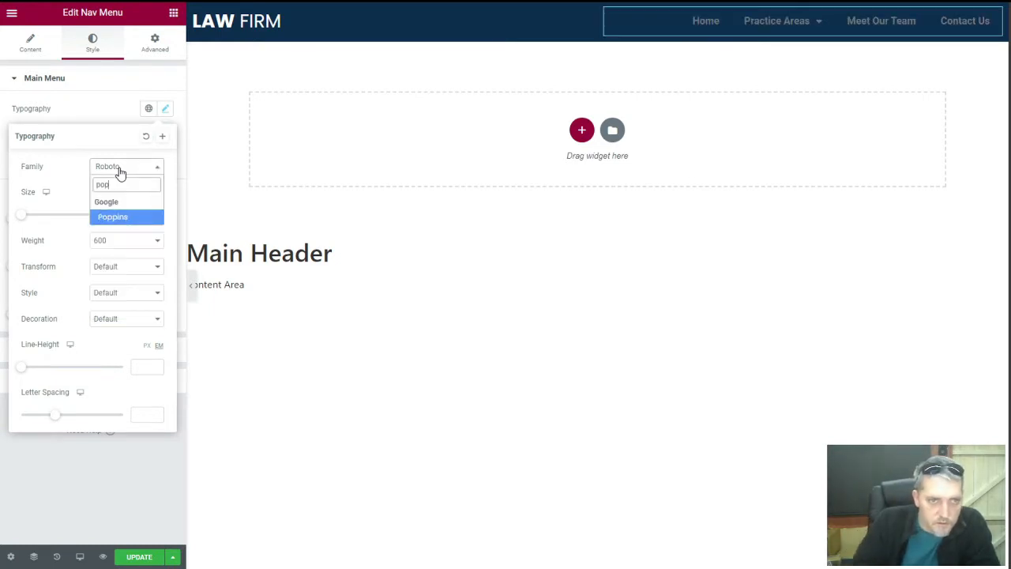
{"action": "left_click", "coordinate": [125, 220]}
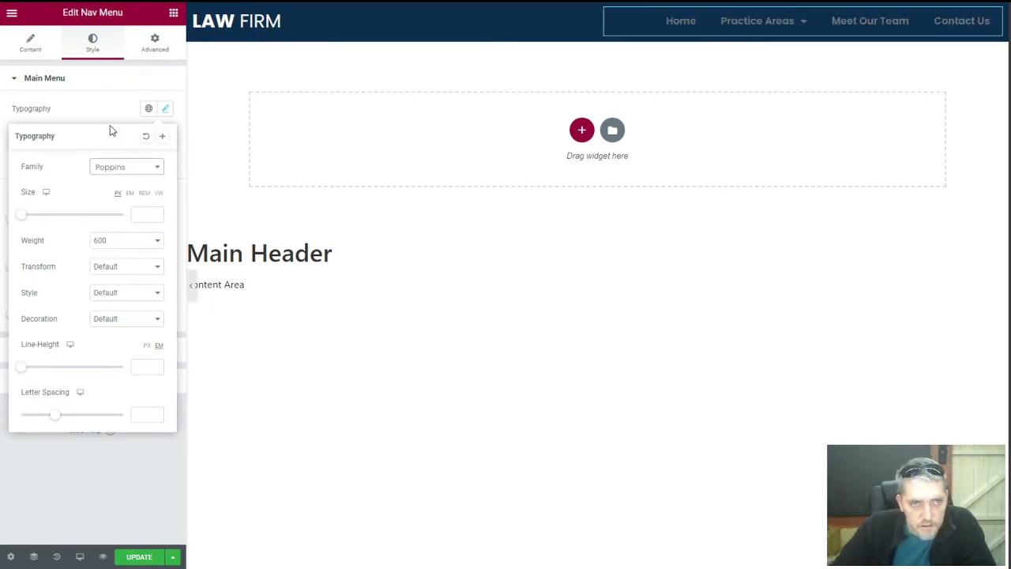
{"action": "left_click", "coordinate": [142, 214]}
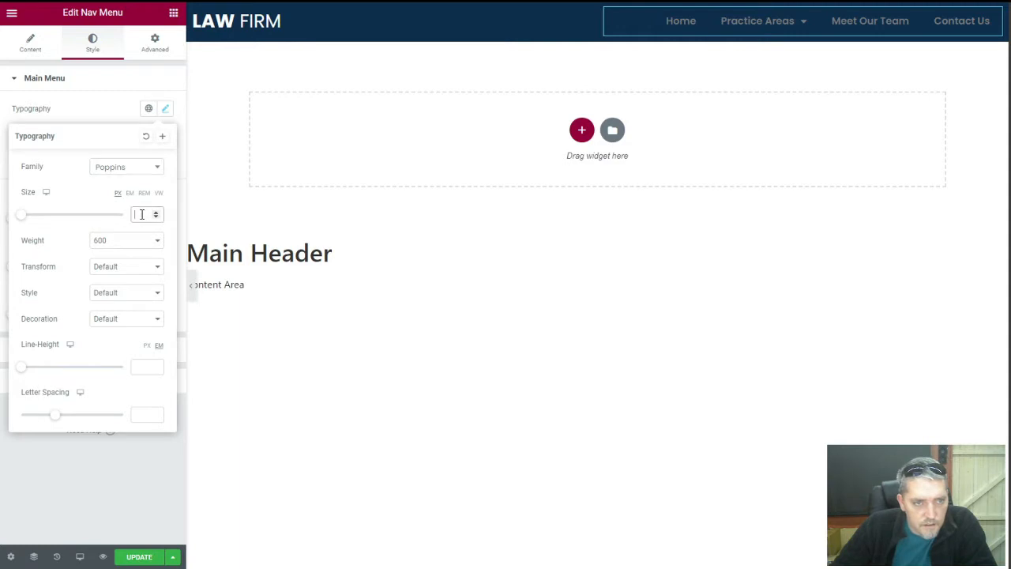
{"action": "type", "text": "6"}
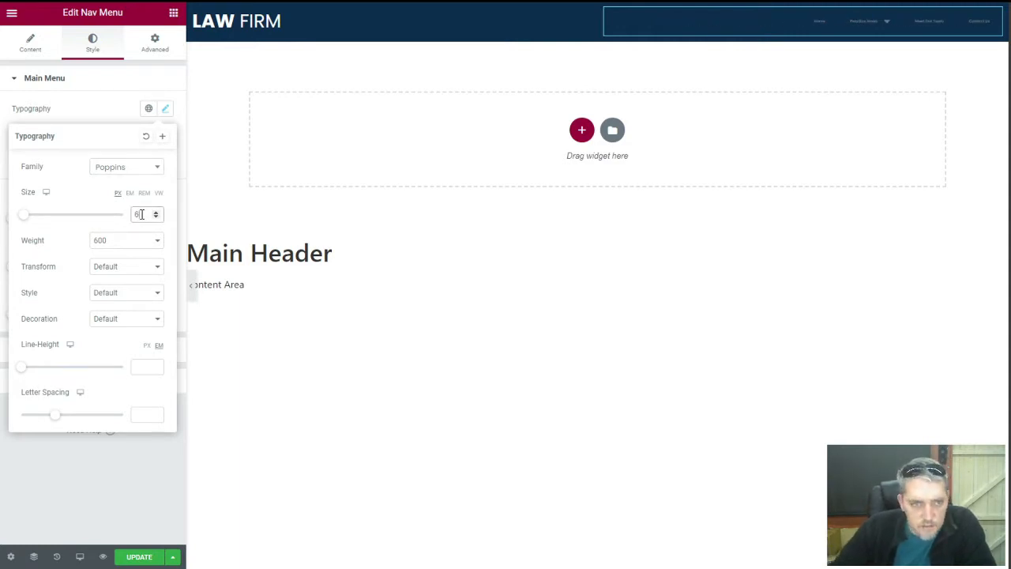
{"action": "key", "text": "BackSpace"}
{"action": "type", "text": "16"}
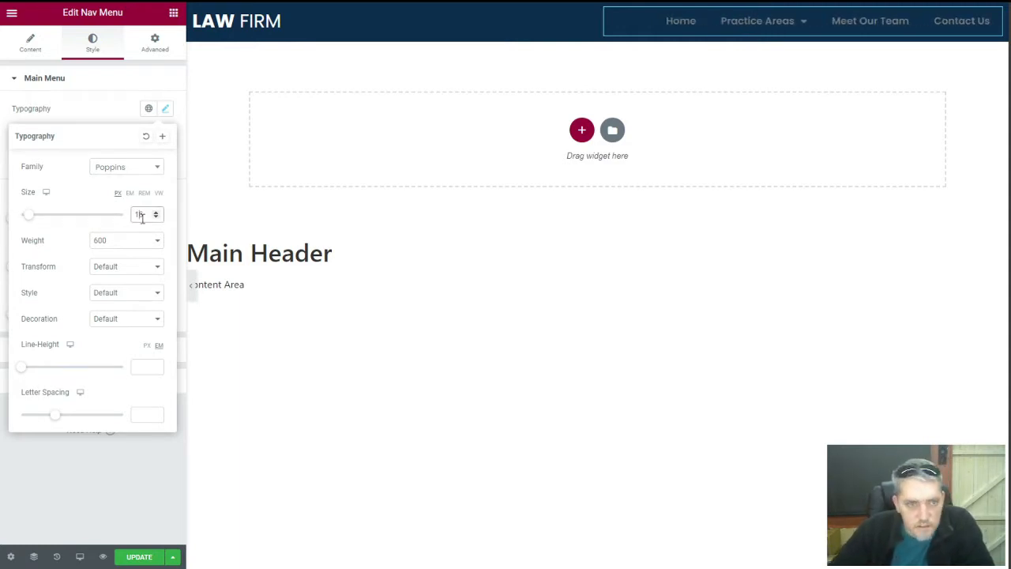
{"action": "left_click", "coordinate": [126, 240]}
{"action": "left_click", "coordinate": [119, 282]}
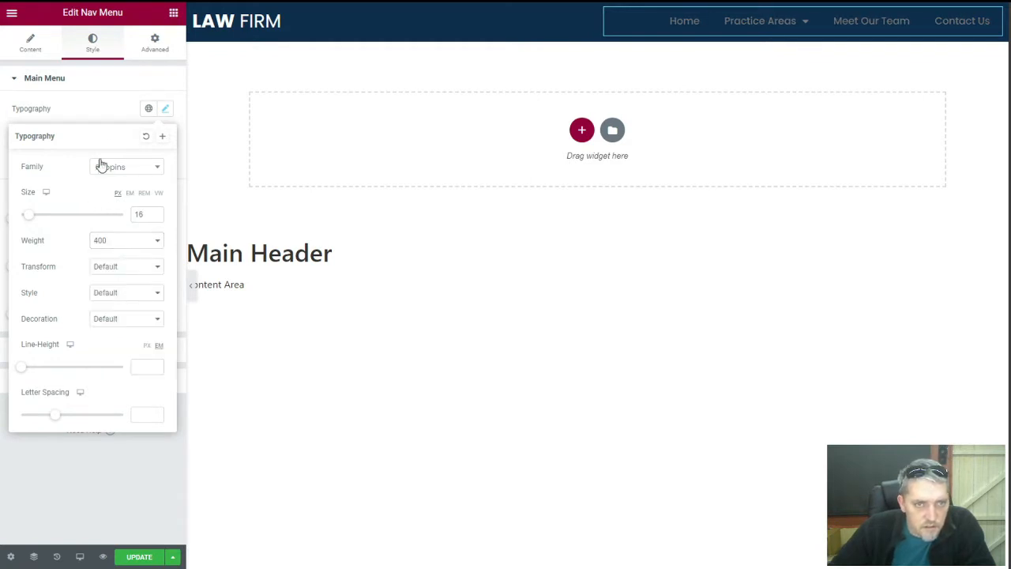
{"action": "left_click", "coordinate": [106, 112]}
Make the menu text colour #FFF0F0, then select the whole header section
{"action": "left_click", "coordinate": [166, 161]}
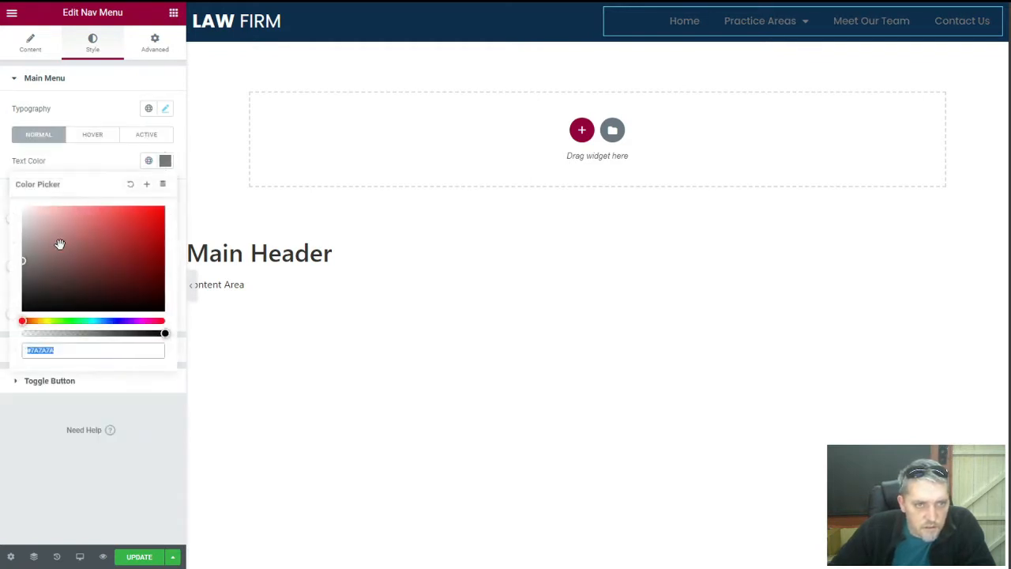
{"action": "type", "text": "#FFF0F0"}
{"action": "left_click", "coordinate": [92, 171]}
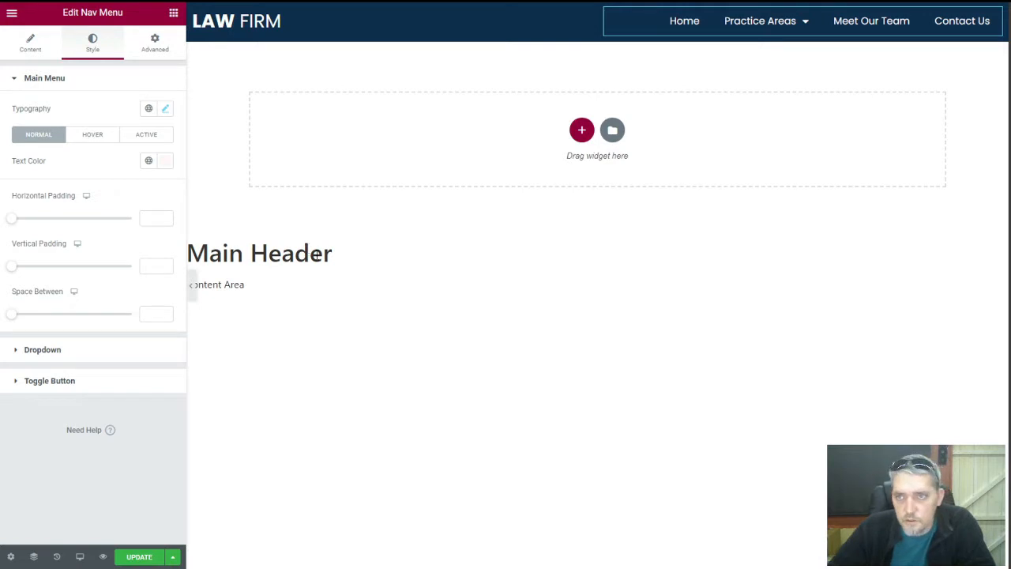
{"action": "mouse_move", "coordinate": [803, 29]}
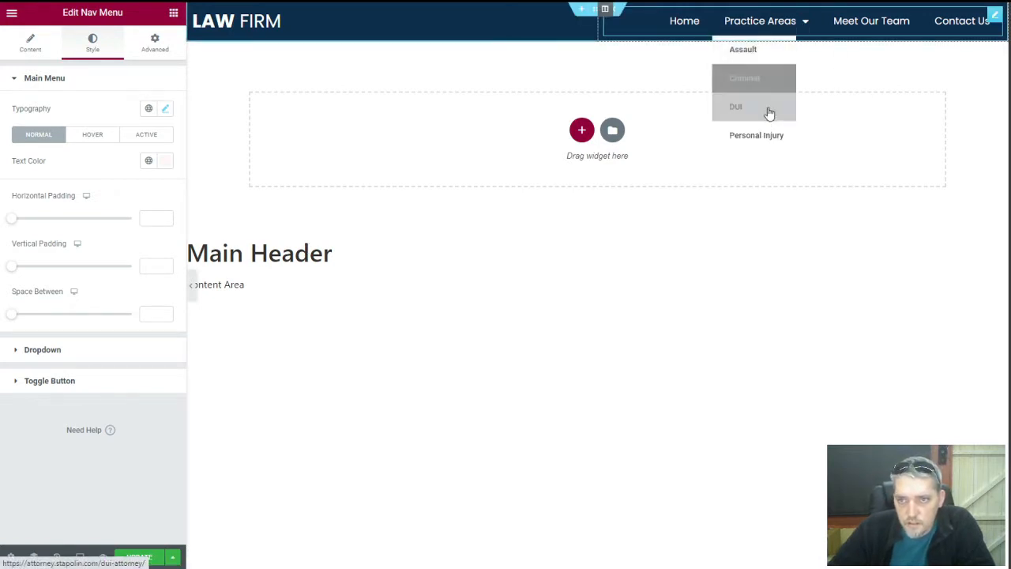
{"action": "left_click", "coordinate": [44, 350]}
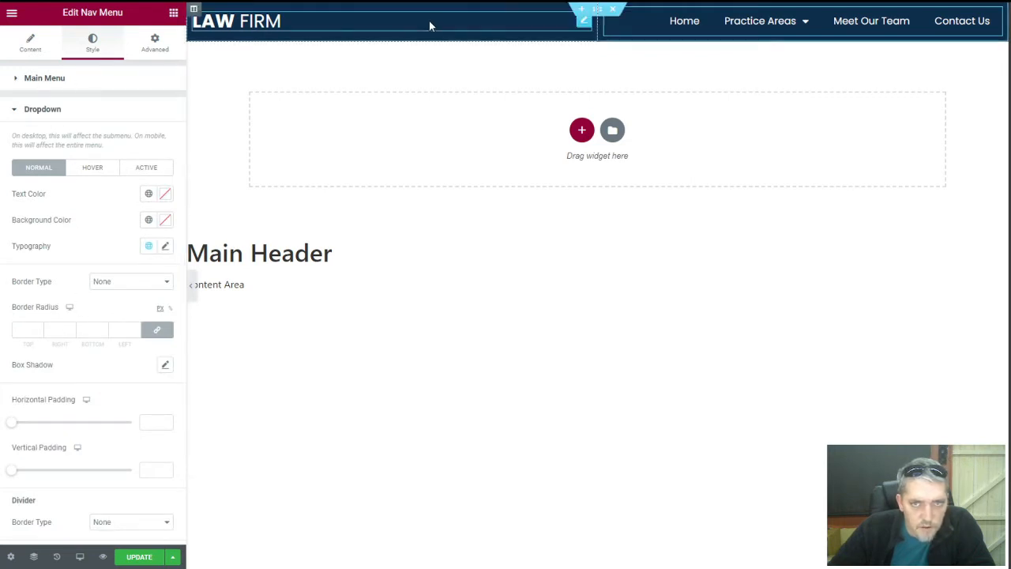
{"action": "left_click", "coordinate": [597, 10]}
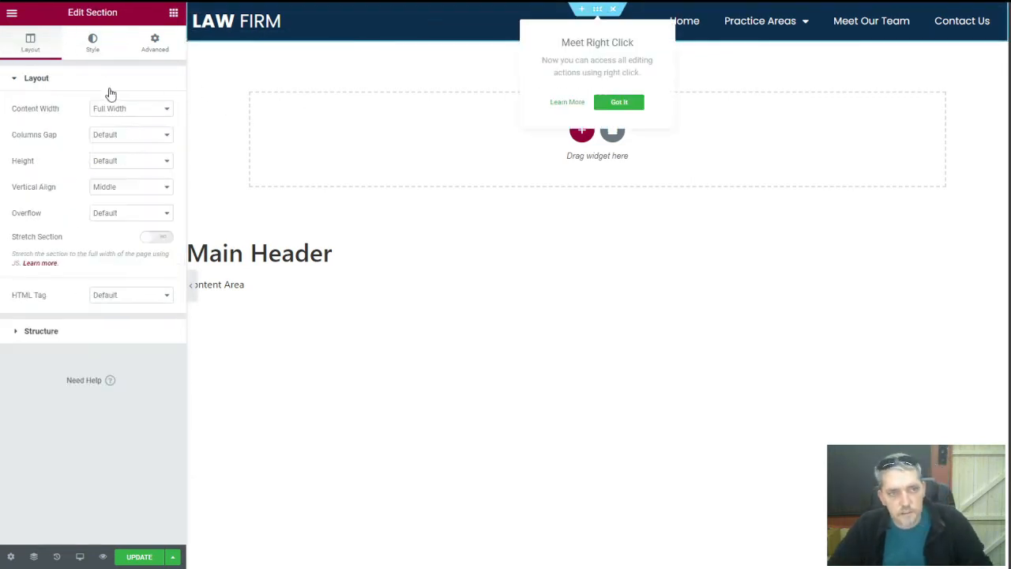
{"action": "left_click", "coordinate": [93, 43]}
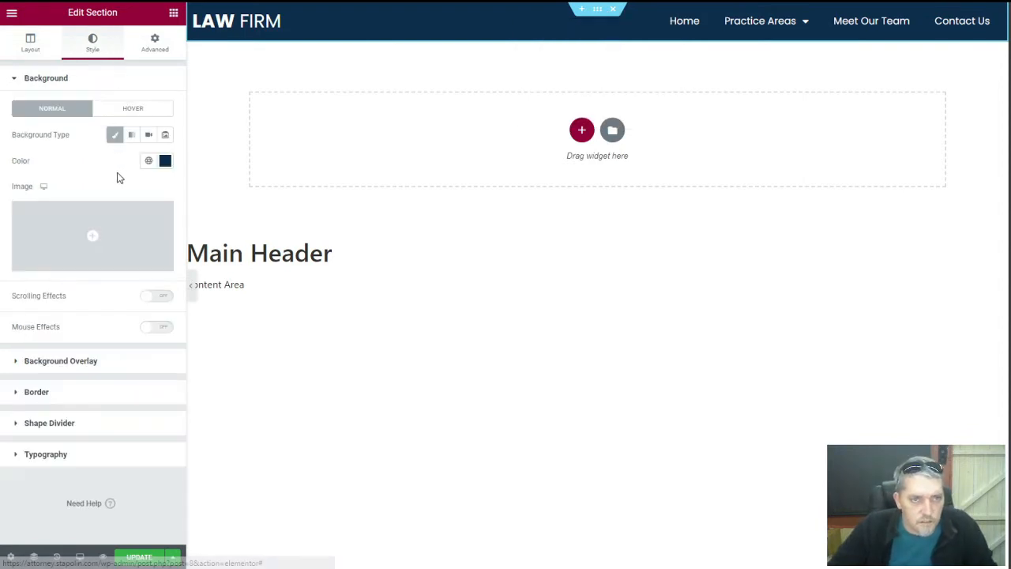
Check the header's background colour and template settings, then return to the widget list
{"action": "left_click", "coordinate": [166, 161]}
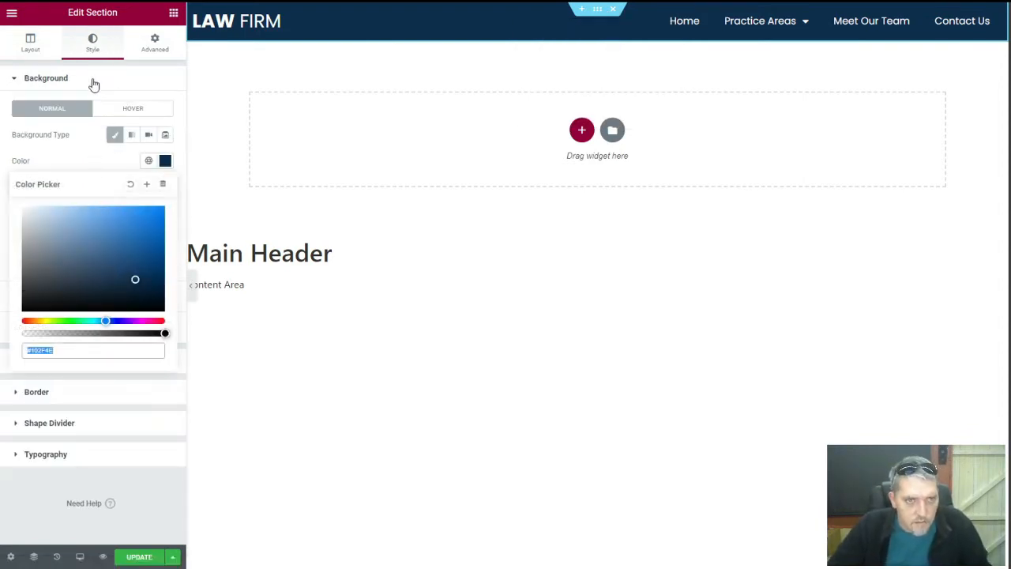
{"action": "left_click", "coordinate": [94, 85]}
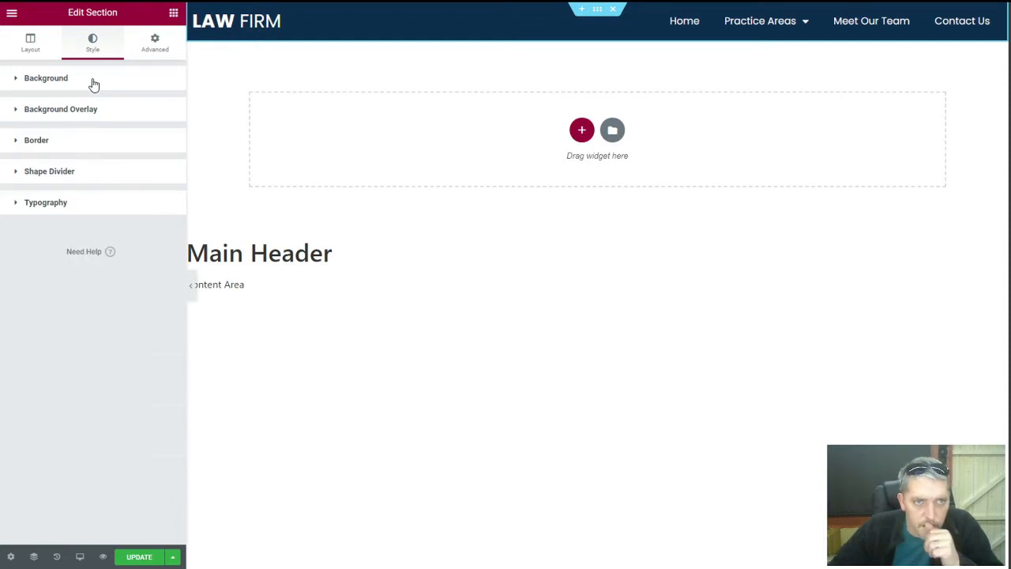
{"action": "left_click", "coordinate": [11, 556]}
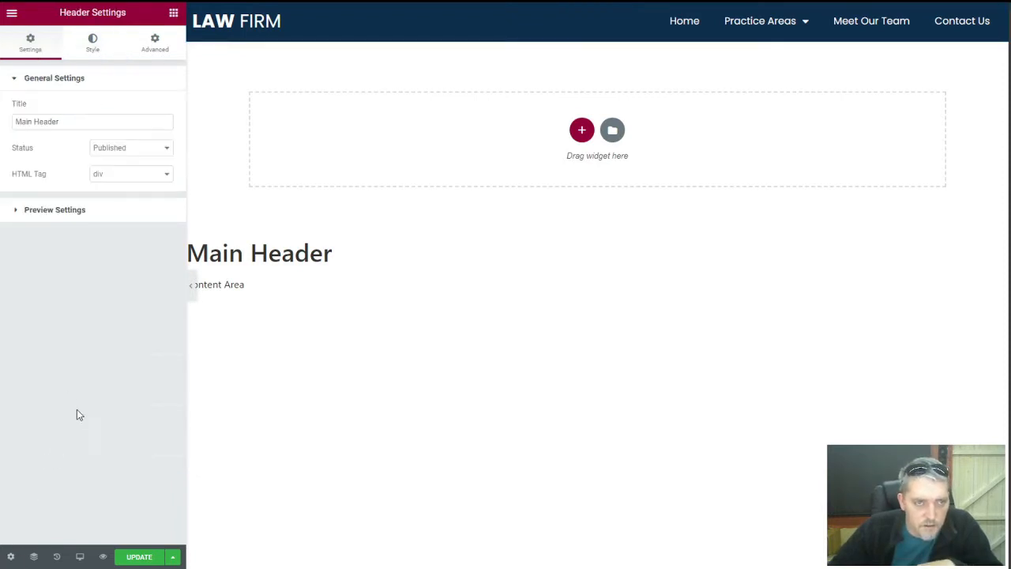
{"action": "left_click", "coordinate": [160, 54]}
{"action": "left_click", "coordinate": [92, 44]}
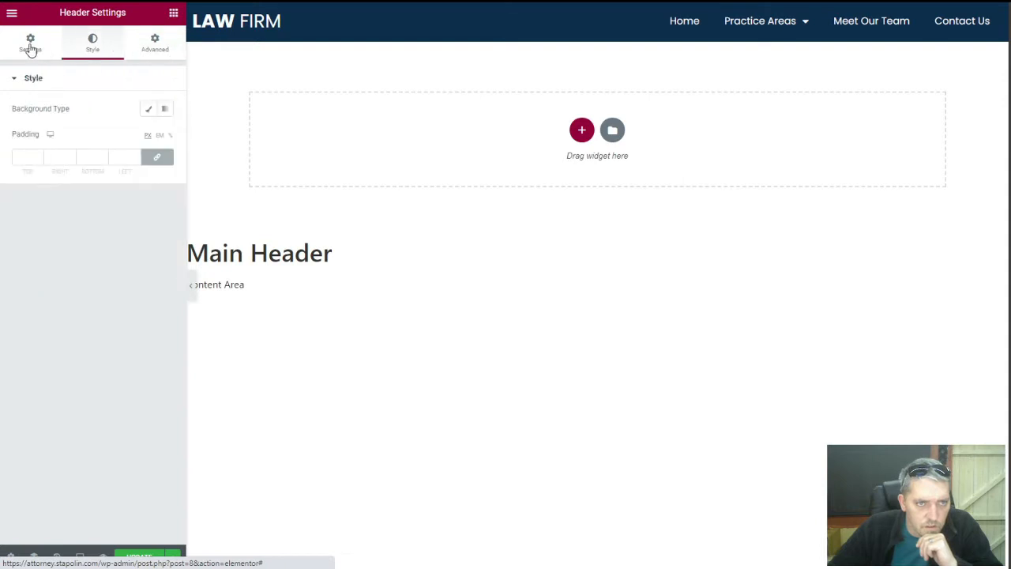
{"action": "left_click", "coordinate": [30, 43]}
{"action": "left_click", "coordinate": [12, 14]}
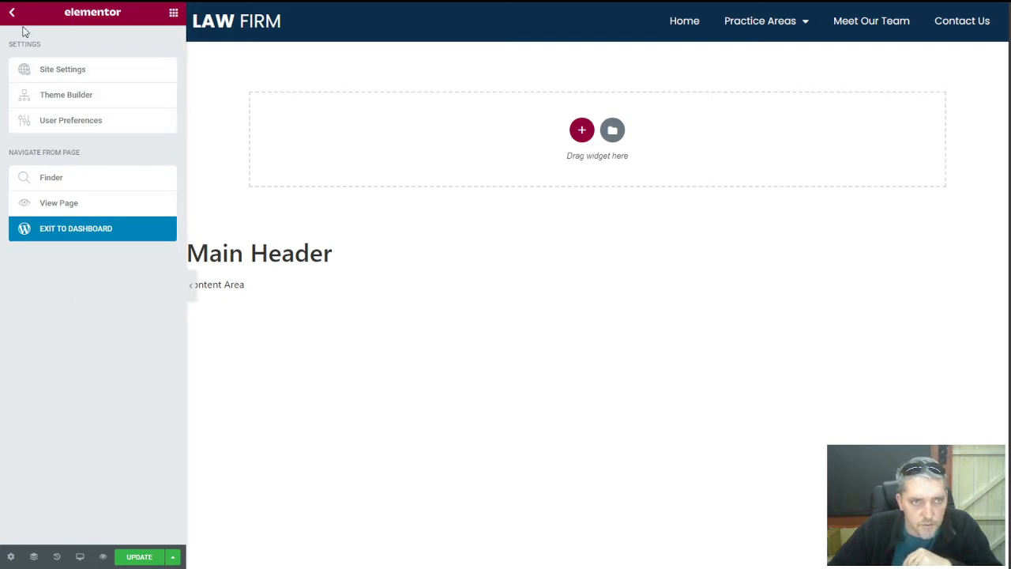
{"action": "left_click", "coordinate": [170, 15]}
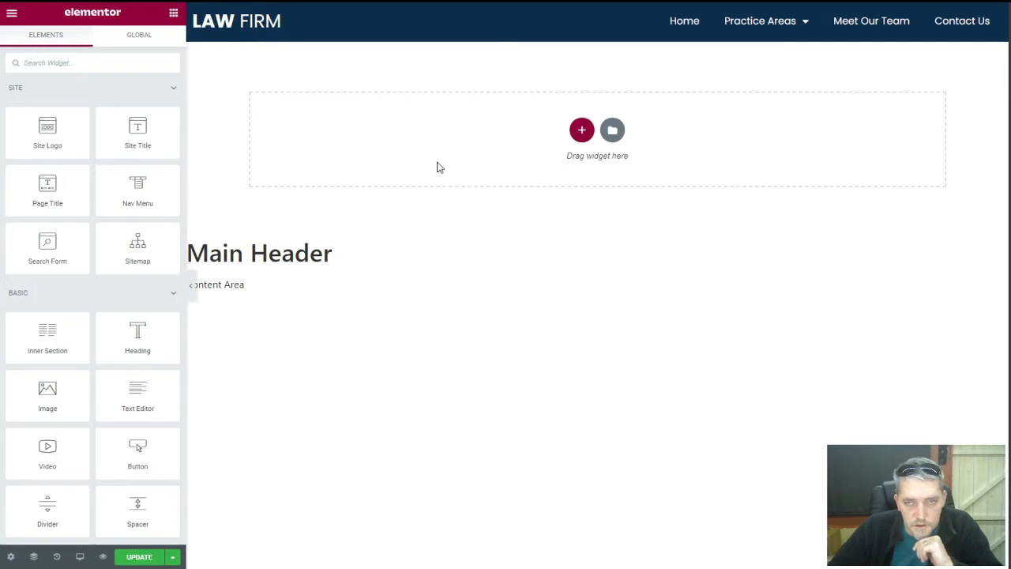
Give the Nav Menu dropdown white text on a navy background
{"action": "left_click", "coordinate": [991, 20]}
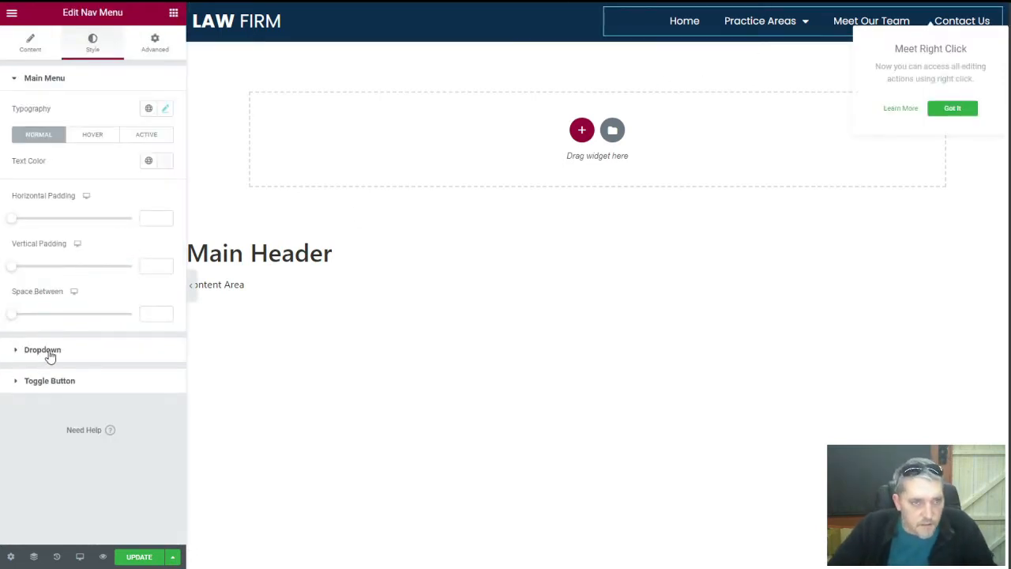
{"action": "left_click", "coordinate": [49, 352]}
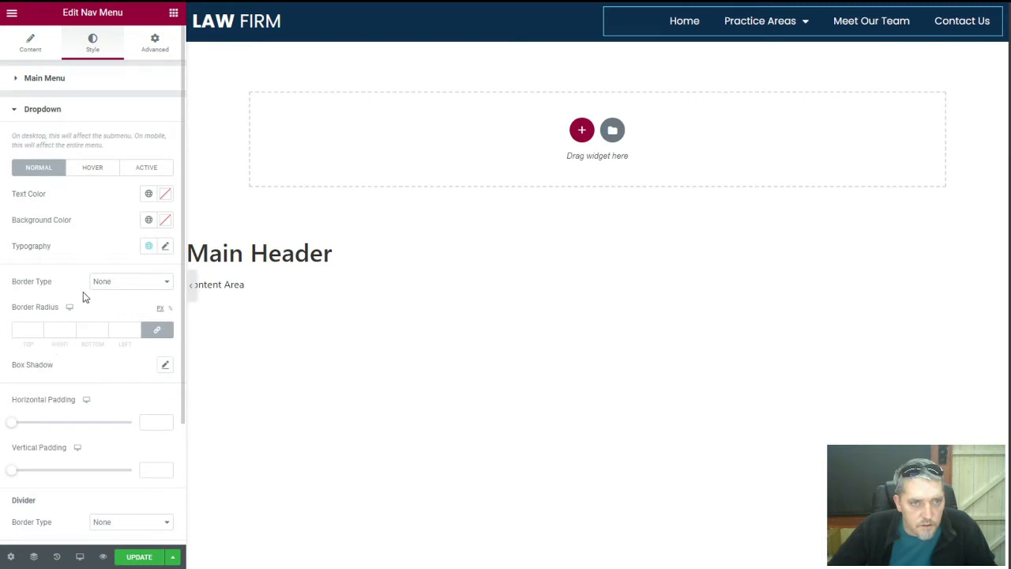
{"action": "left_click", "coordinate": [168, 194]}
{"action": "left_click", "coordinate": [23, 235]}
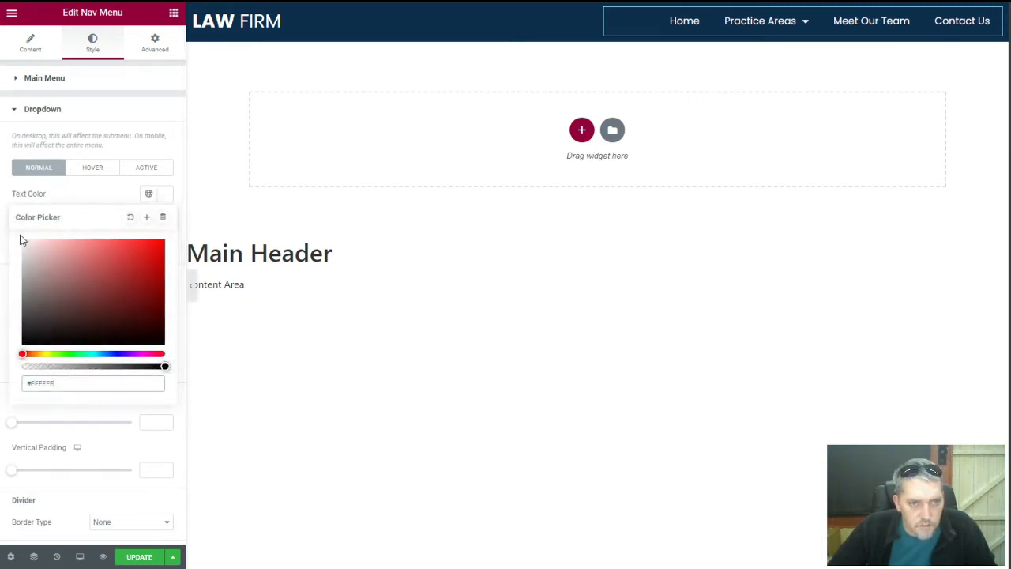
{"action": "left_click", "coordinate": [90, 189]}
{"action": "left_click", "coordinate": [164, 222]}
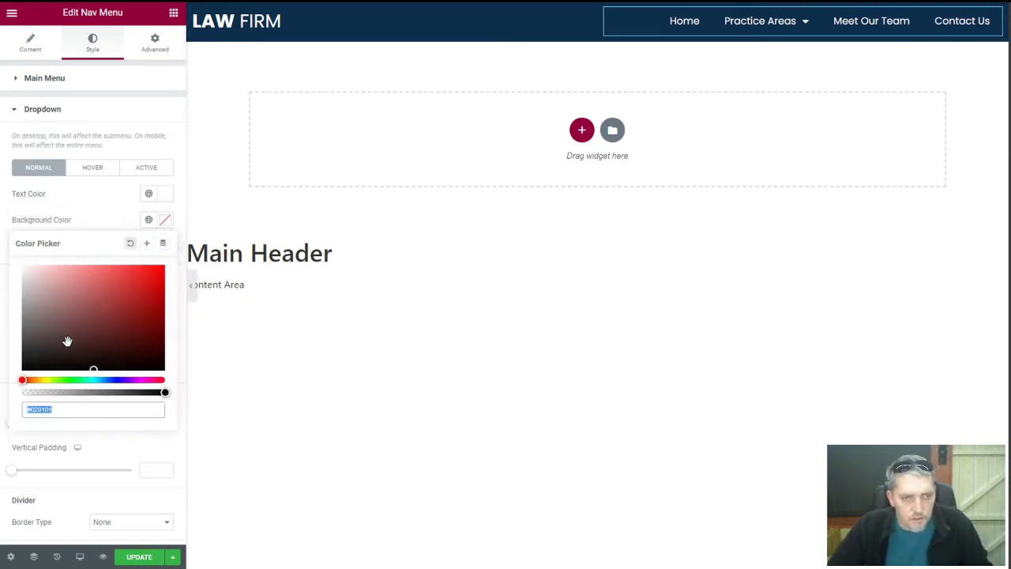
{"action": "key", "text": "ctrl+v"}
{"action": "left_click", "coordinate": [88, 211]}
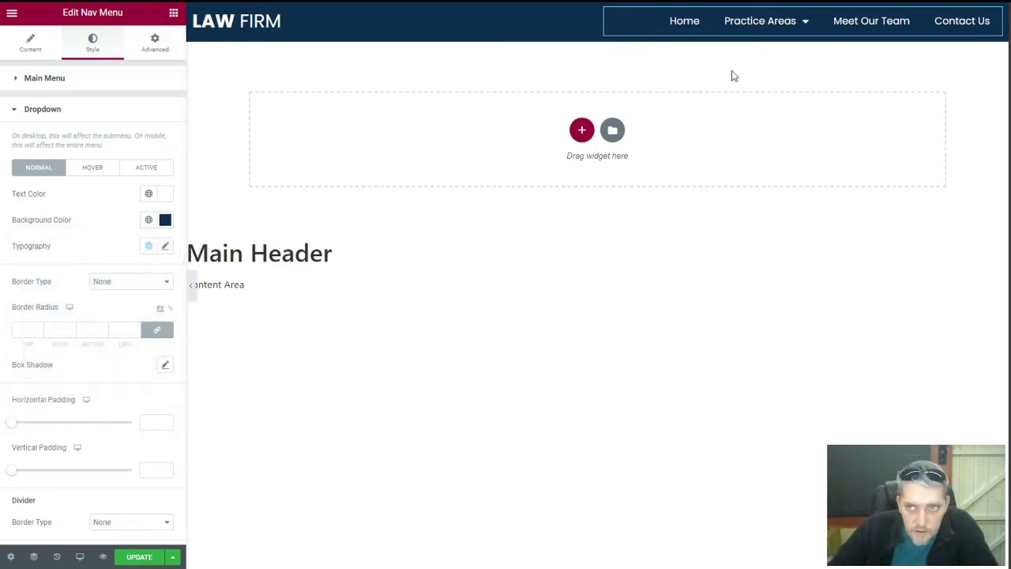
Set the dropdown hover state to a white background with navy text
{"action": "mouse_move", "coordinate": [799, 28]}
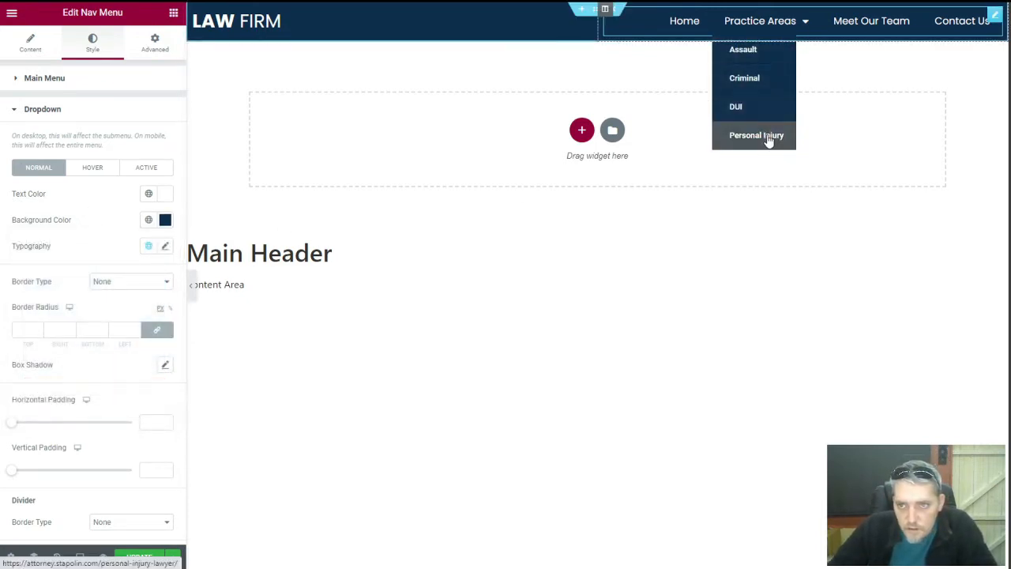
{"action": "left_click", "coordinate": [103, 175]}
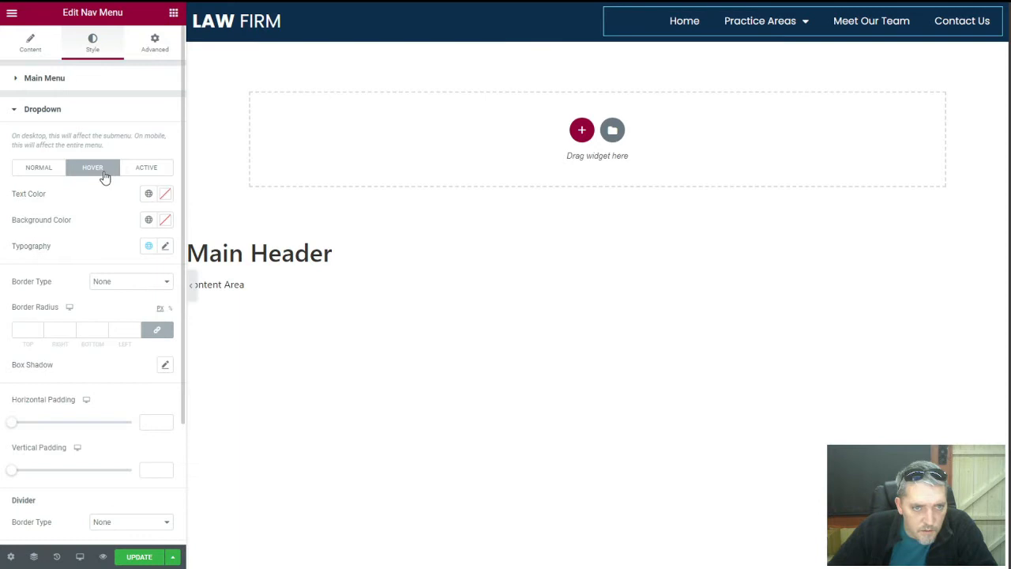
{"action": "left_click", "coordinate": [165, 221]}
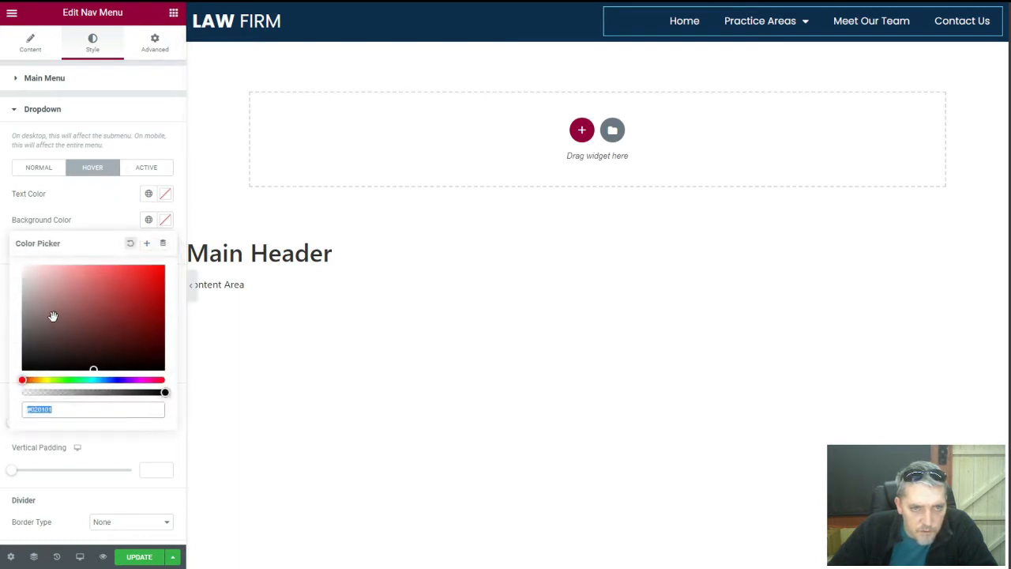
{"action": "left_click", "coordinate": [22, 267]}
{"action": "left_click", "coordinate": [176, 203]}
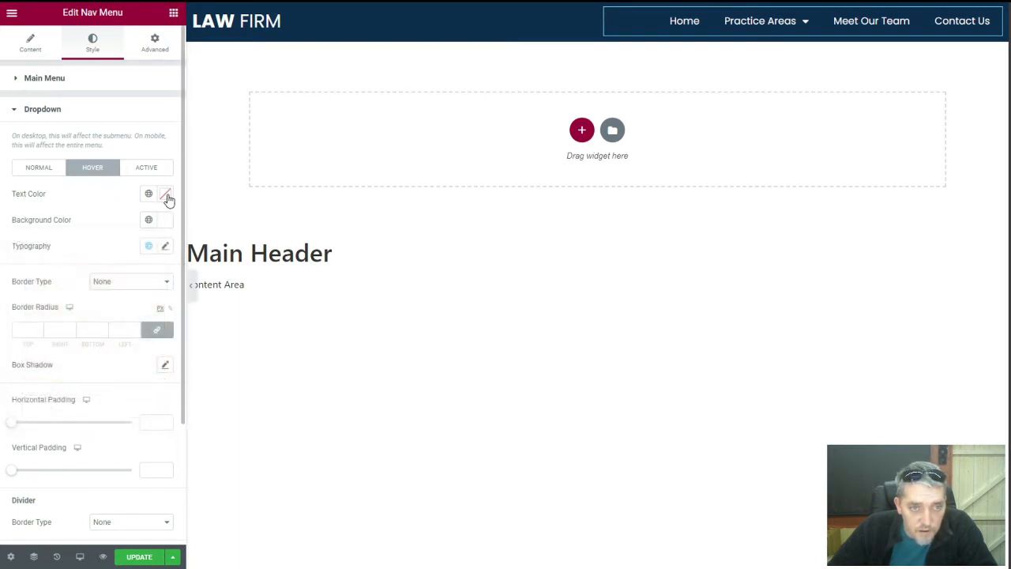
{"action": "left_click", "coordinate": [166, 196]}
{"action": "key", "text": "ctrl+v"}
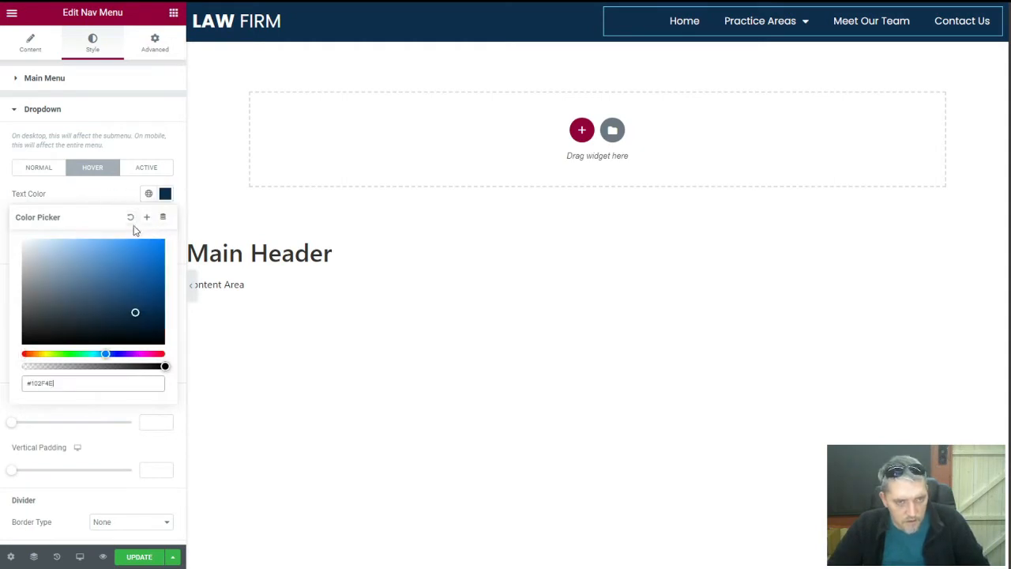
{"action": "left_click", "coordinate": [96, 197]}
Save the header changes with UPDATE, then turn to the live page
{"action": "mouse_move", "coordinate": [801, 32]}
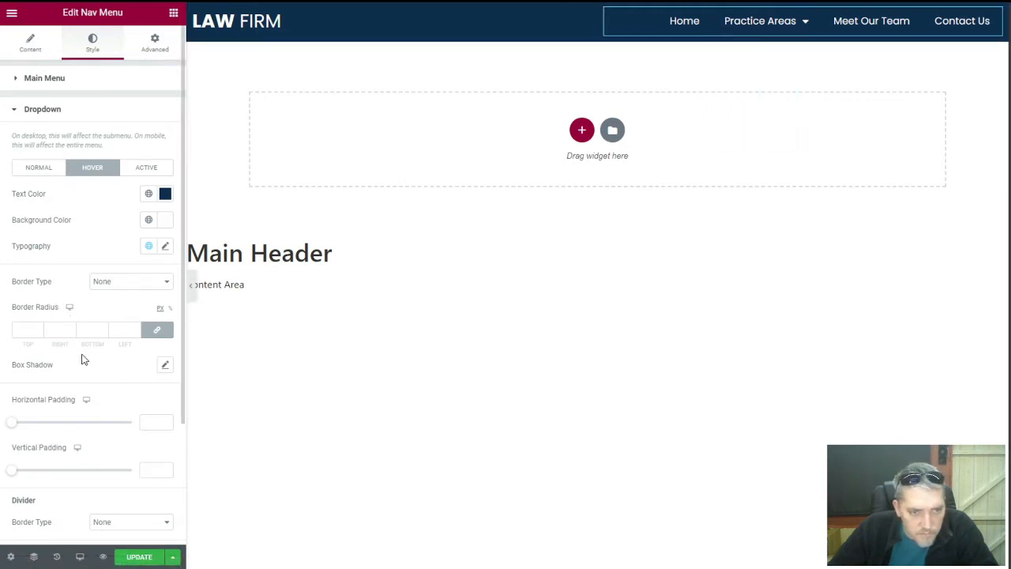
{"action": "scroll", "coordinate": [83, 359], "scroll_direction": "down", "scroll_amount": 2}
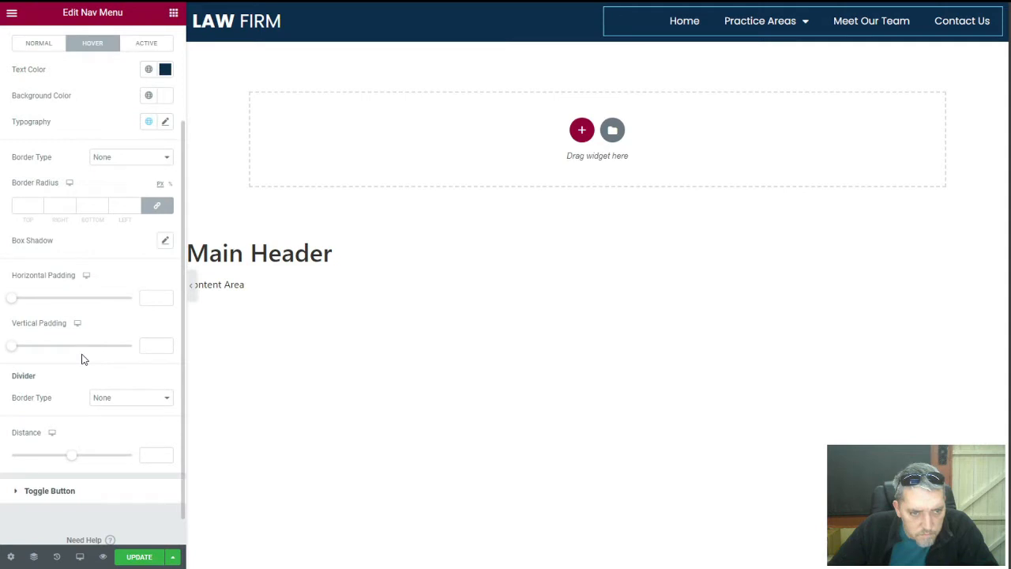
{"action": "scroll", "coordinate": [83, 359], "scroll_direction": "up", "scroll_amount": 2}
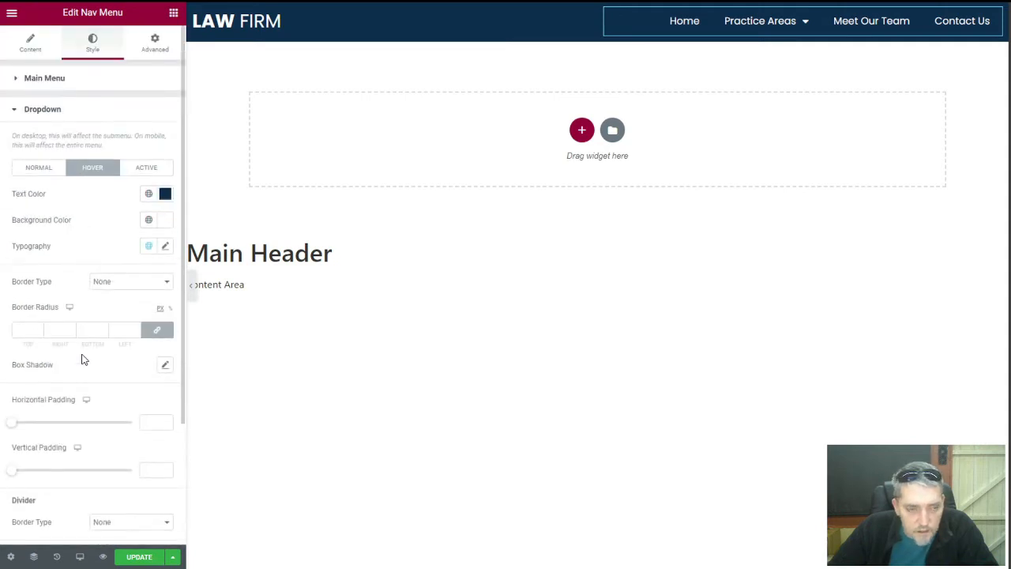
{"action": "scroll", "coordinate": [83, 359], "scroll_direction": "down", "scroll_amount": 2}
{"action": "scroll", "coordinate": [75, 308], "scroll_direction": "up", "scroll_amount": 2}
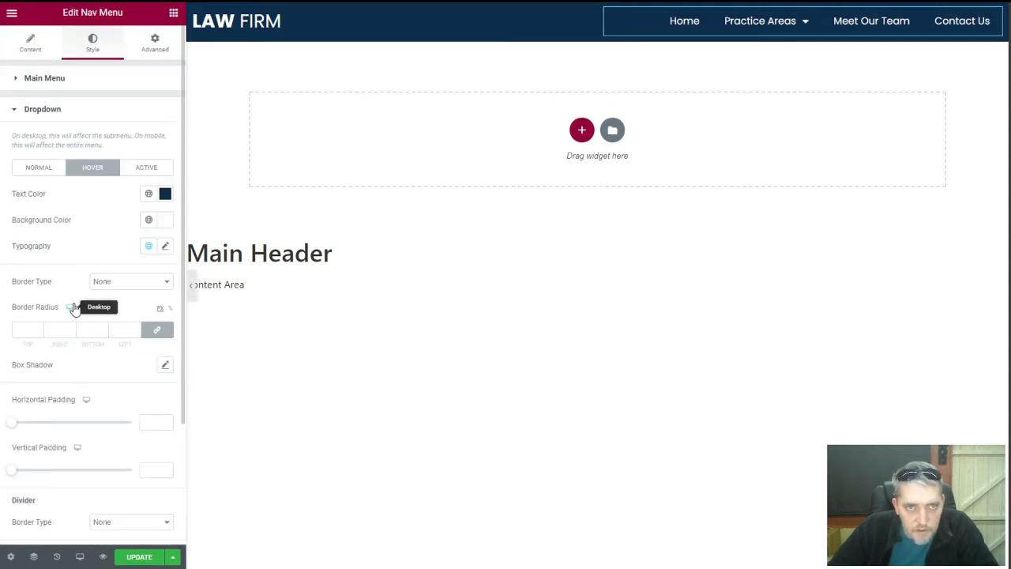
{"action": "left_click", "coordinate": [79, 557]}
{"action": "left_click", "coordinate": [120, 557]}
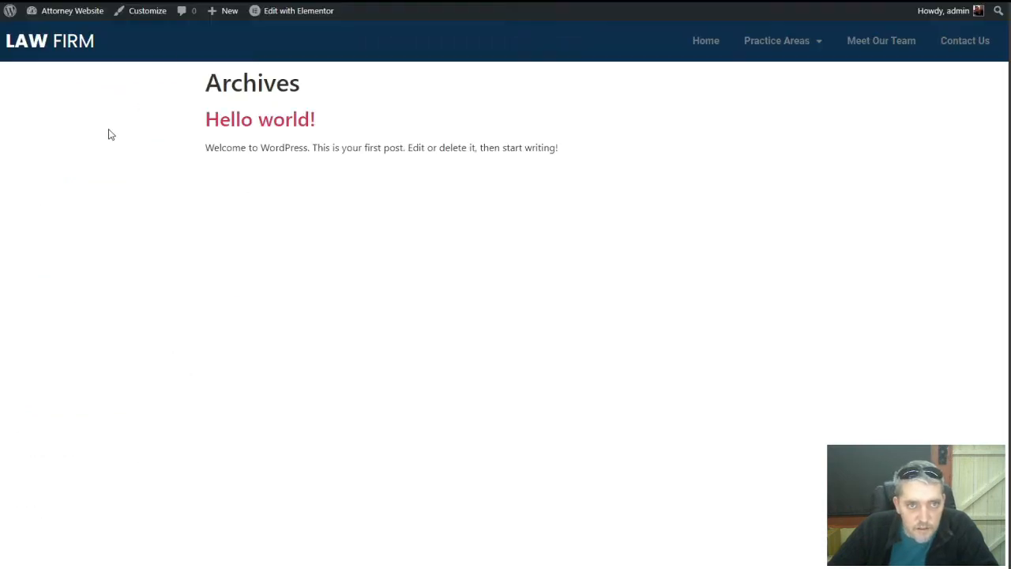
{"action": "right_click", "coordinate": [108, 134]}
Reload the live page to check the dropdown, then preview the header at mobile width
{"action": "left_click", "coordinate": [124, 167]}
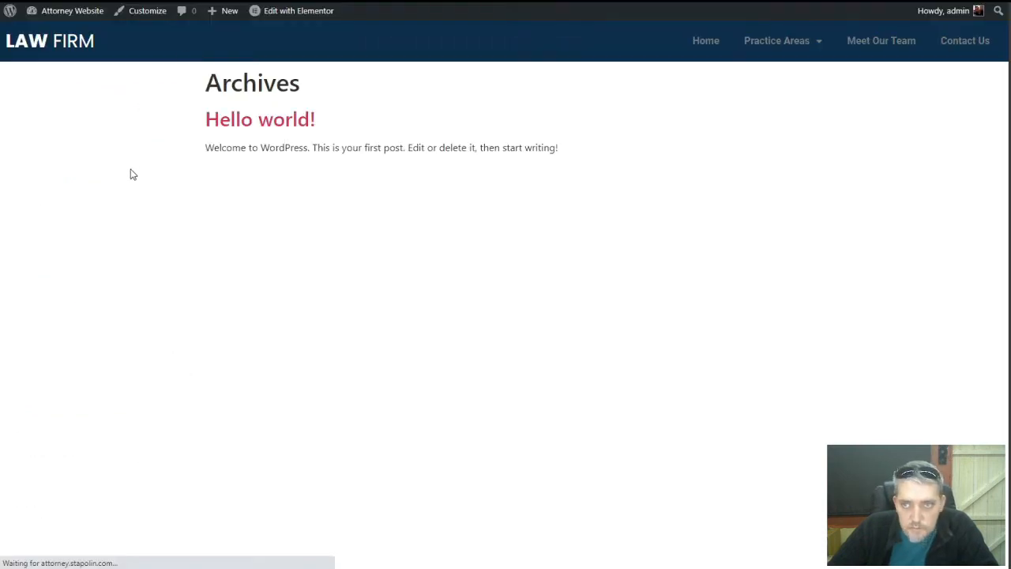
{"action": "mouse_move", "coordinate": [783, 45]}
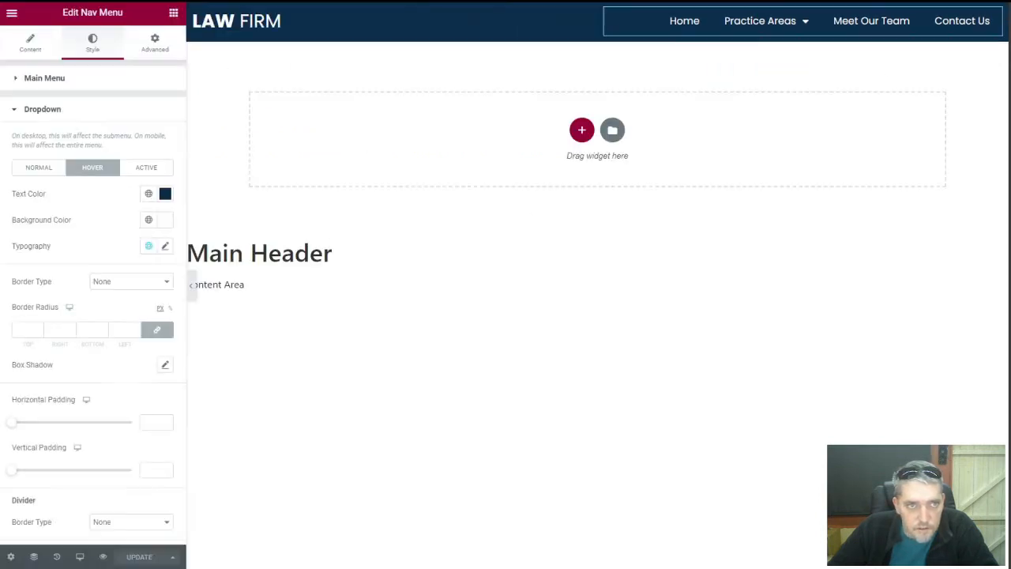
{"action": "scroll", "coordinate": [79, 474], "scroll_direction": "down", "scroll_amount": 2}
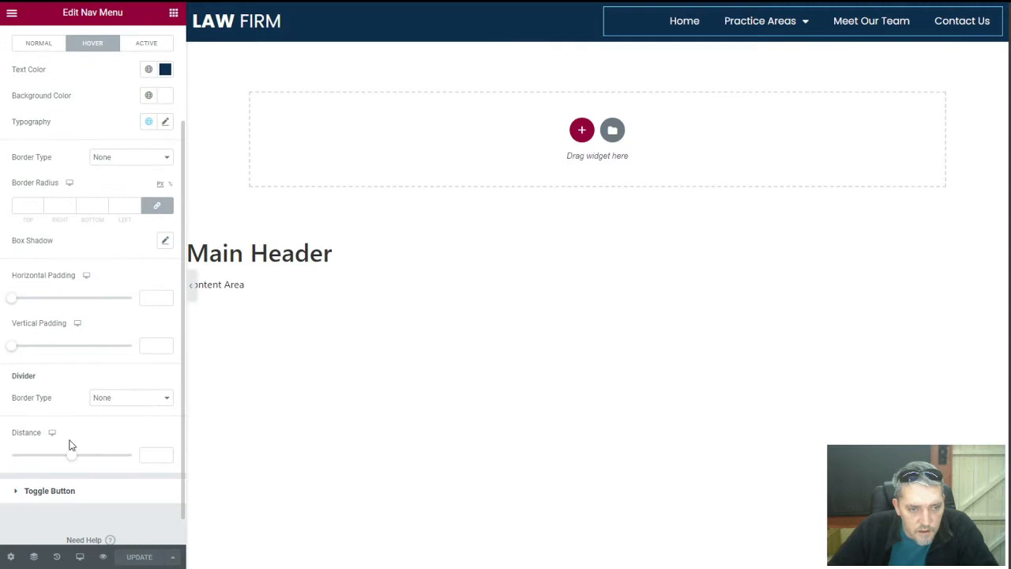
{"action": "left_click", "coordinate": [79, 557]}
{"action": "left_click", "coordinate": [79, 527]}
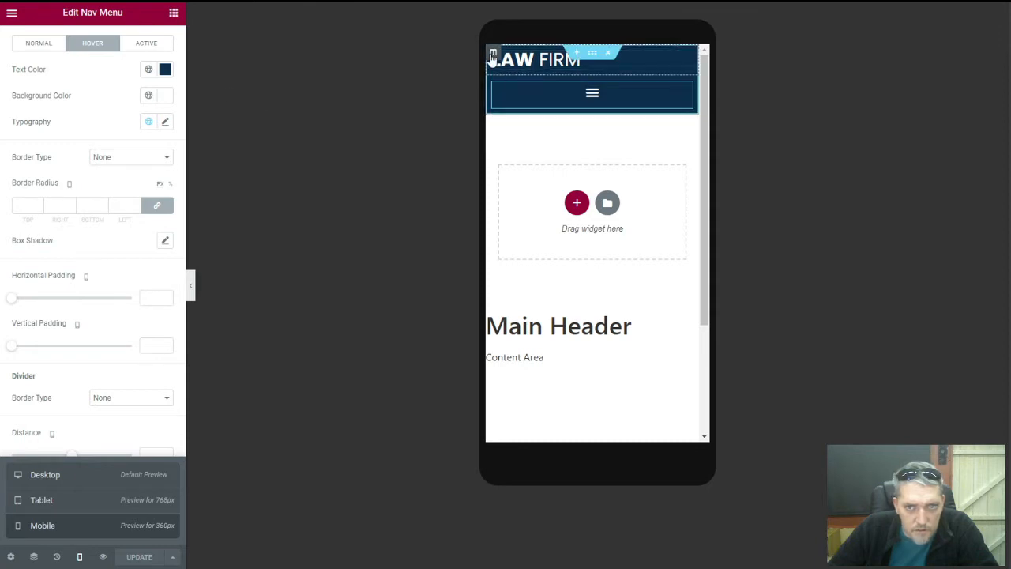
Set the menu column width to 30 on mobile, save, and return to desktop view
{"action": "left_click", "coordinate": [492, 53]}
{"action": "left_click", "coordinate": [146, 107]}
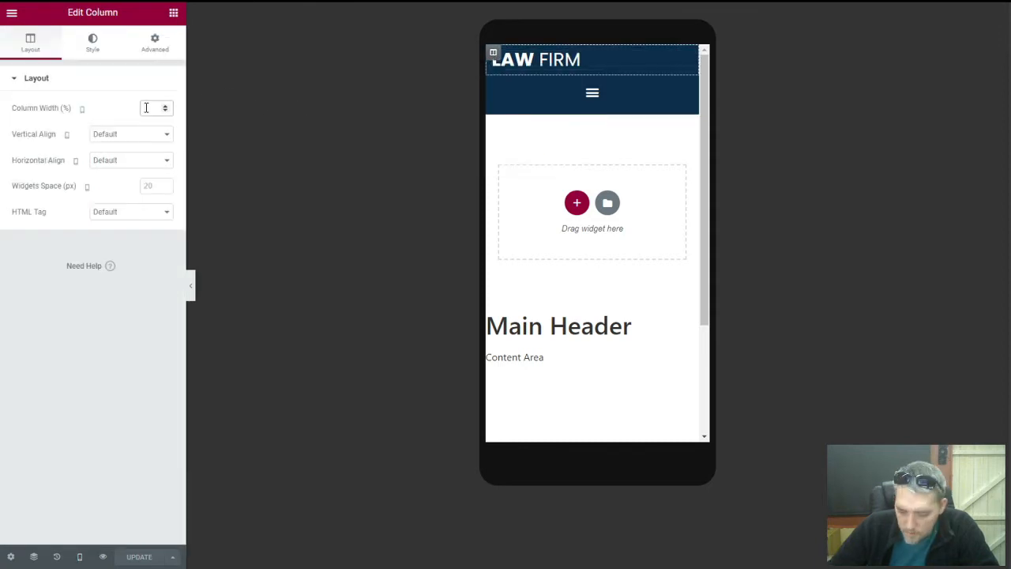
{"action": "type", "text": "70"}
{"action": "key", "text": "BackSpace"}
{"action": "key", "text": "BackSpace"}
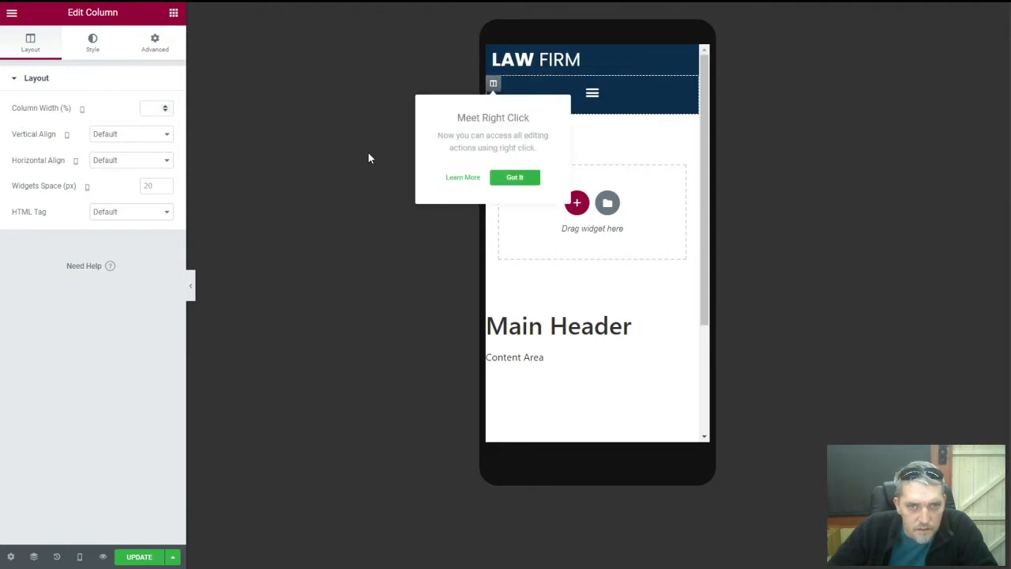
{"action": "left_click", "coordinate": [525, 180]}
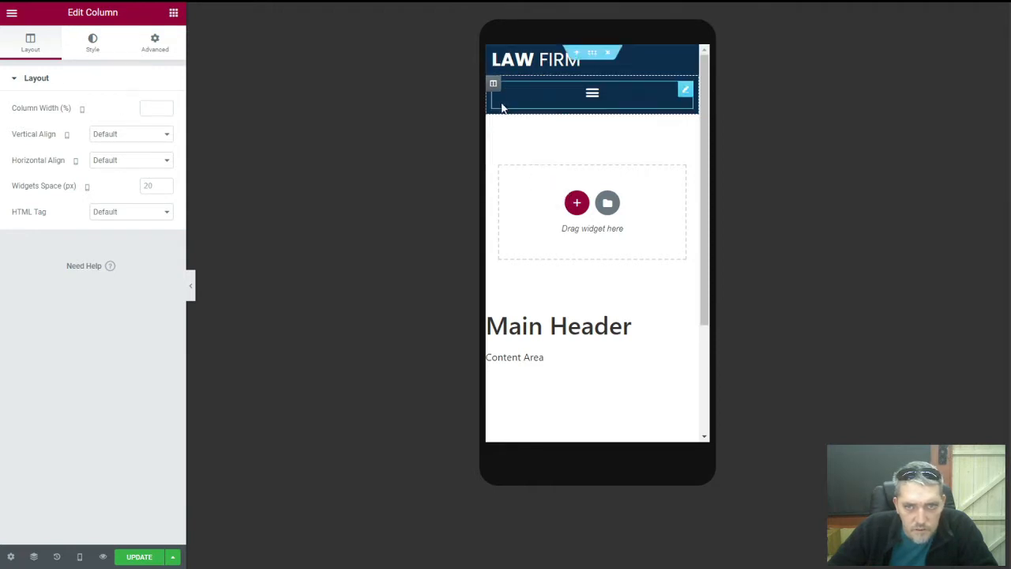
{"action": "left_click", "coordinate": [151, 112]}
{"action": "type", "text": "30"}
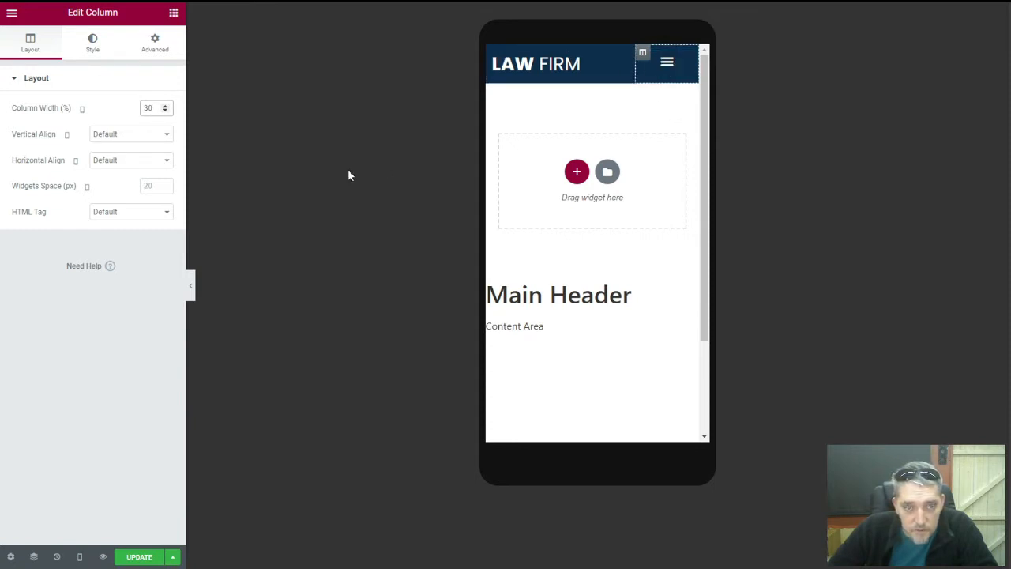
{"action": "left_click", "coordinate": [140, 556]}
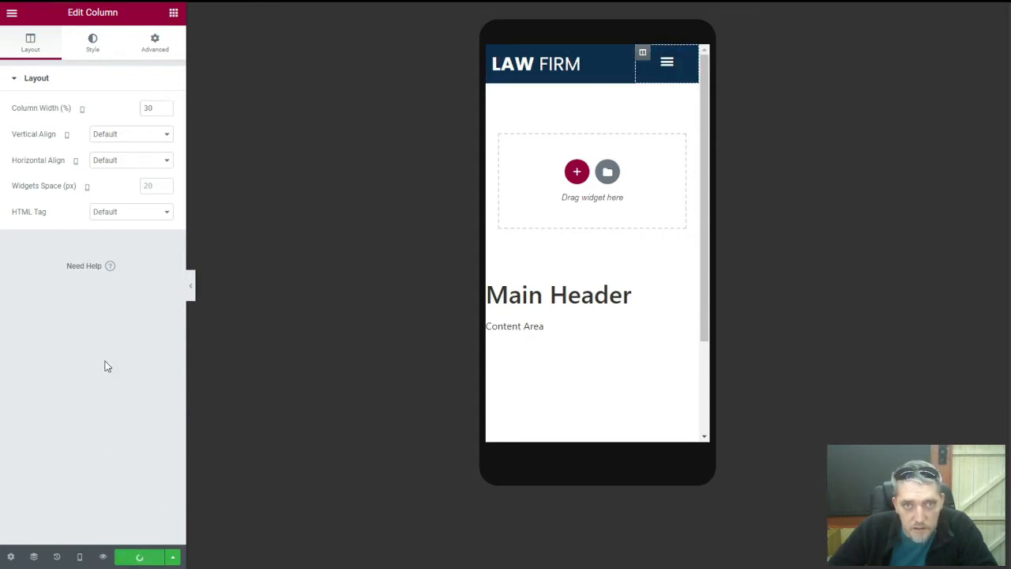
{"action": "left_click", "coordinate": [93, 557]}
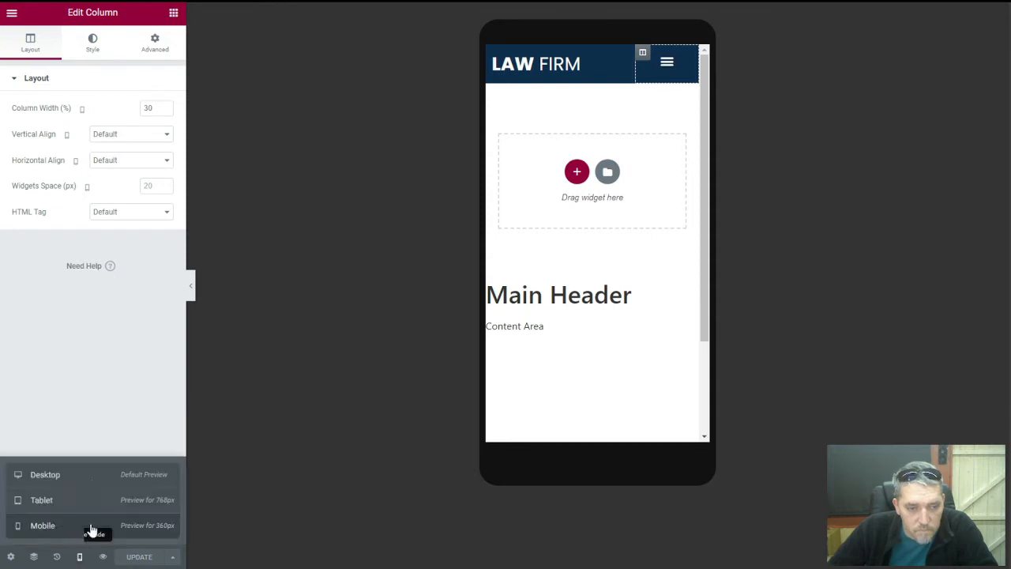
{"action": "left_click", "coordinate": [90, 475]}
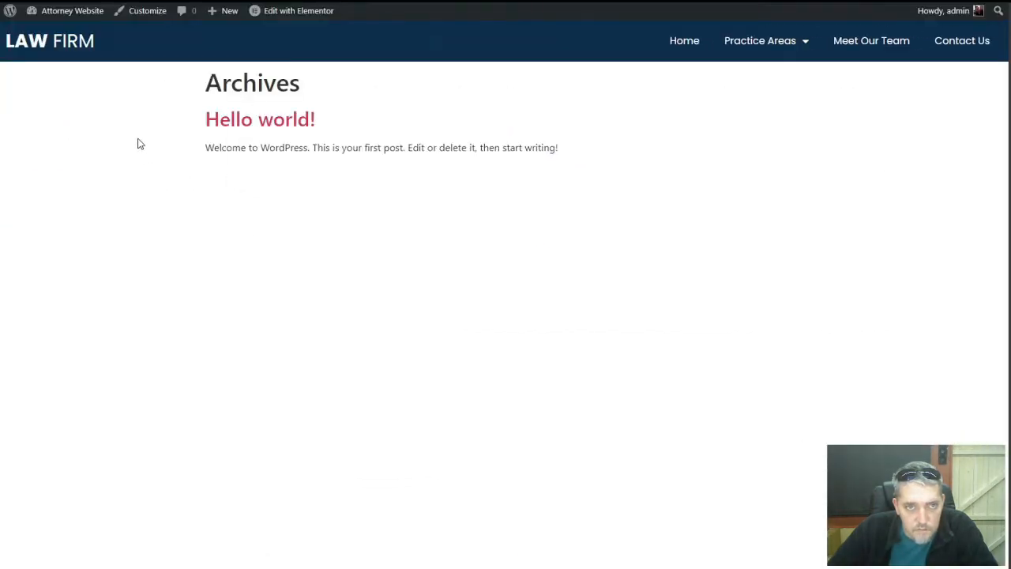
Reload the live page to see the updated header, then exit Elementor to the dashboard
{"action": "right_click", "coordinate": [137, 144]}
{"action": "left_click", "coordinate": [167, 175]}
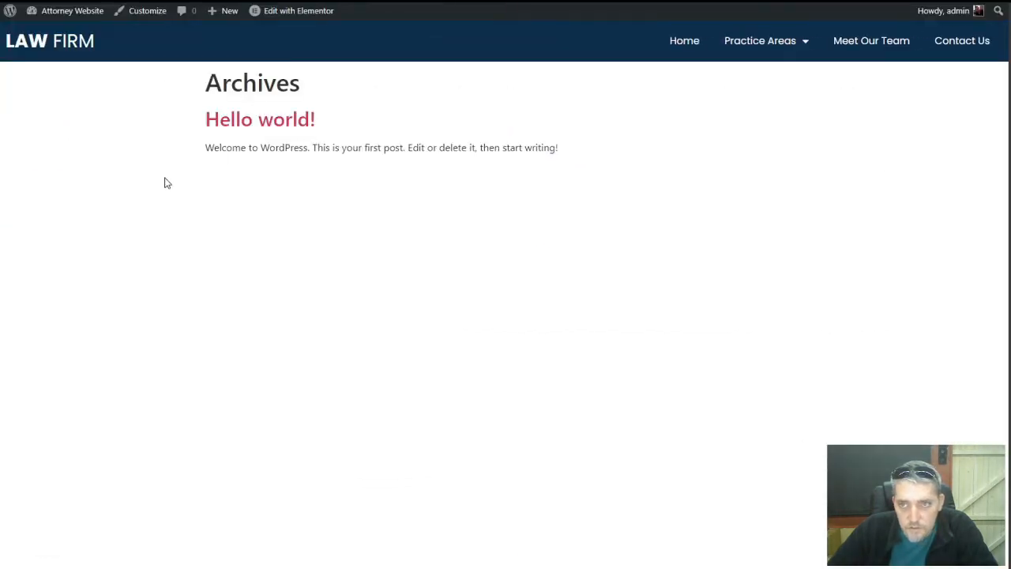
{"action": "mouse_move", "coordinate": [799, 43]}
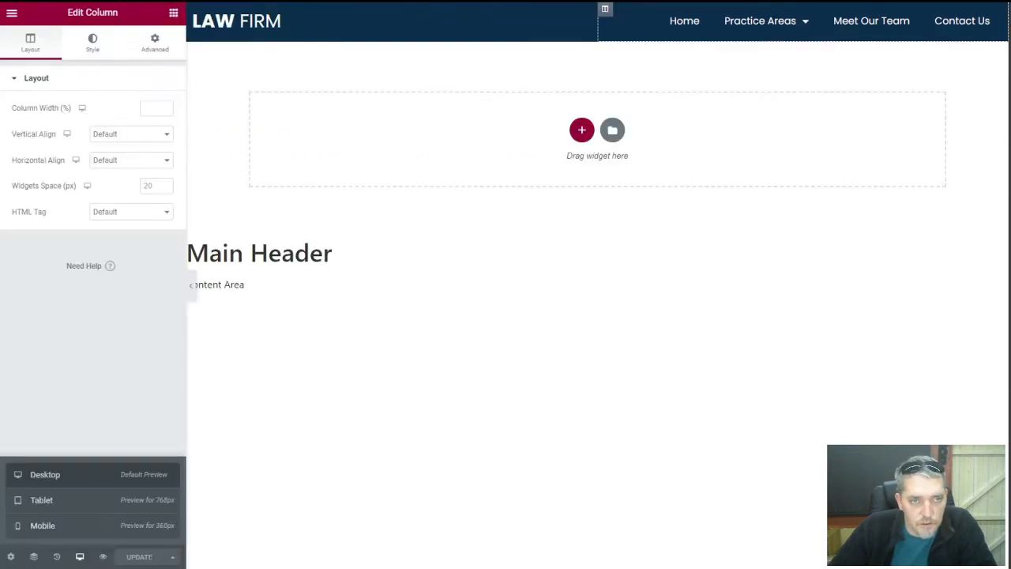
{"action": "left_click", "coordinate": [12, 13]}
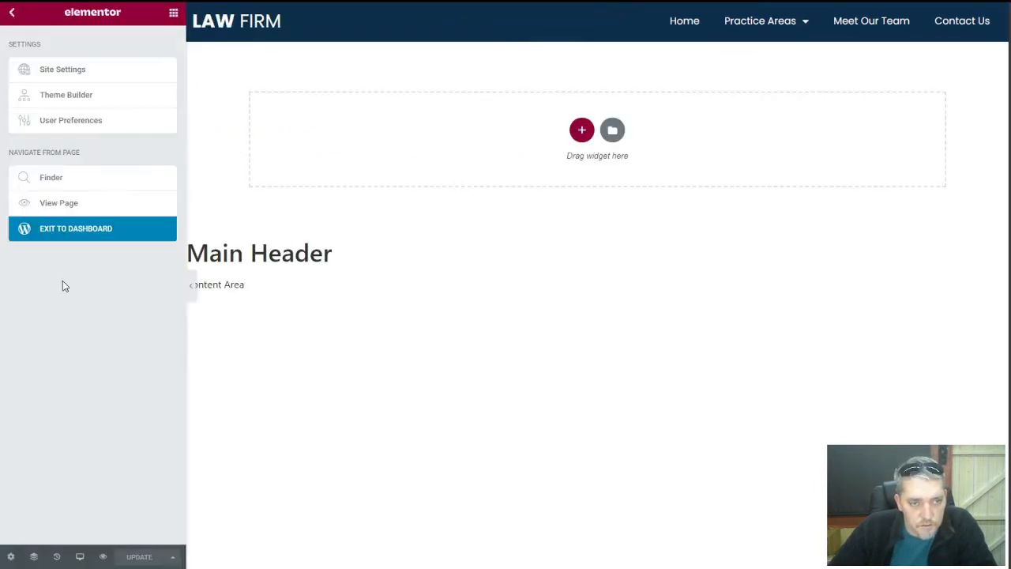
{"action": "left_click", "coordinate": [71, 236]}
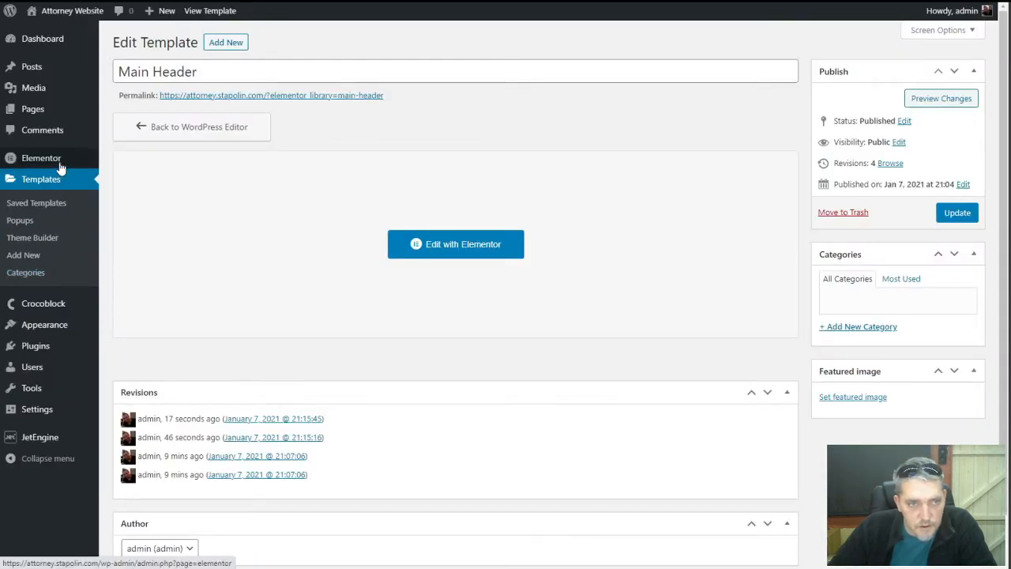
Confirm Load Font Awesome 4 Support is Yes under Elementor Advanced settings, then view Meet Our Team live
{"action": "mouse_move", "coordinate": [55, 160]}
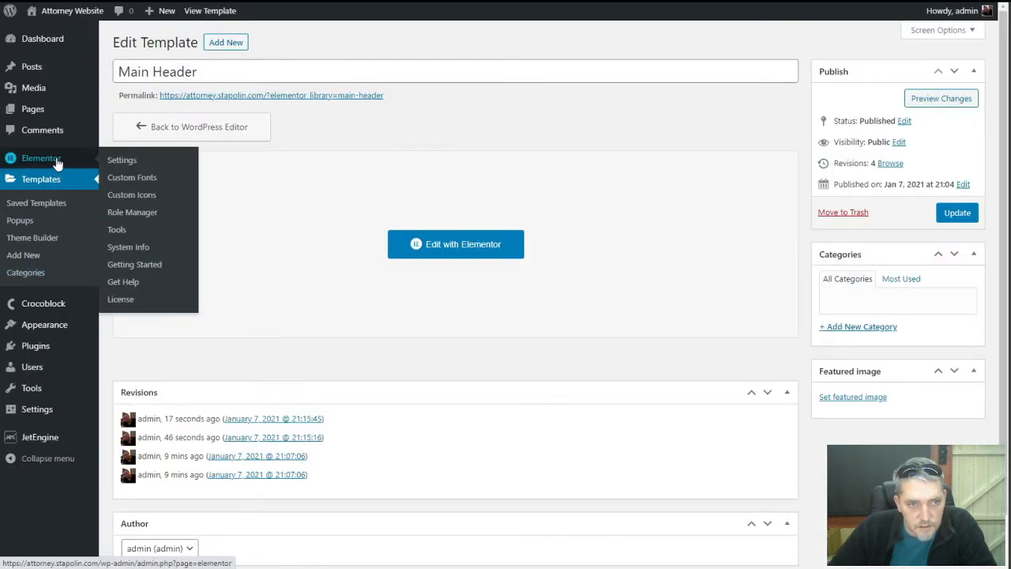
{"action": "left_click", "coordinate": [122, 161]}
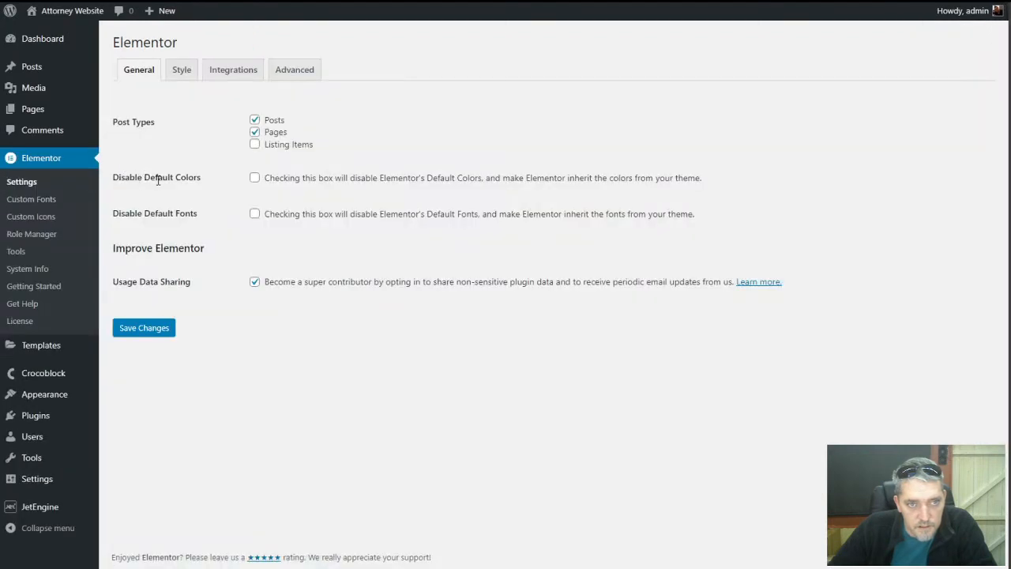
{"action": "left_click", "coordinate": [287, 66]}
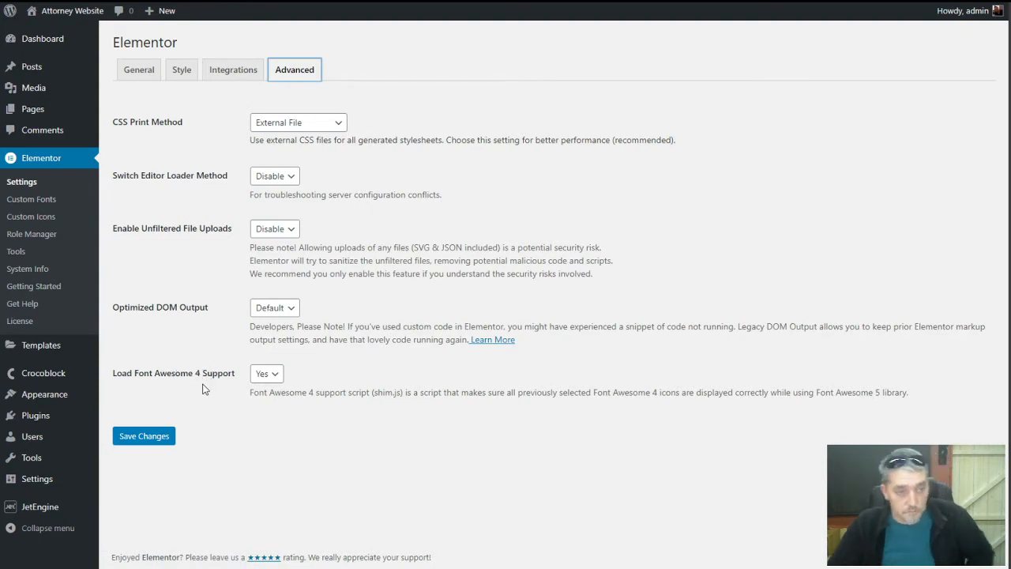
{"action": "left_click", "coordinate": [272, 376]}
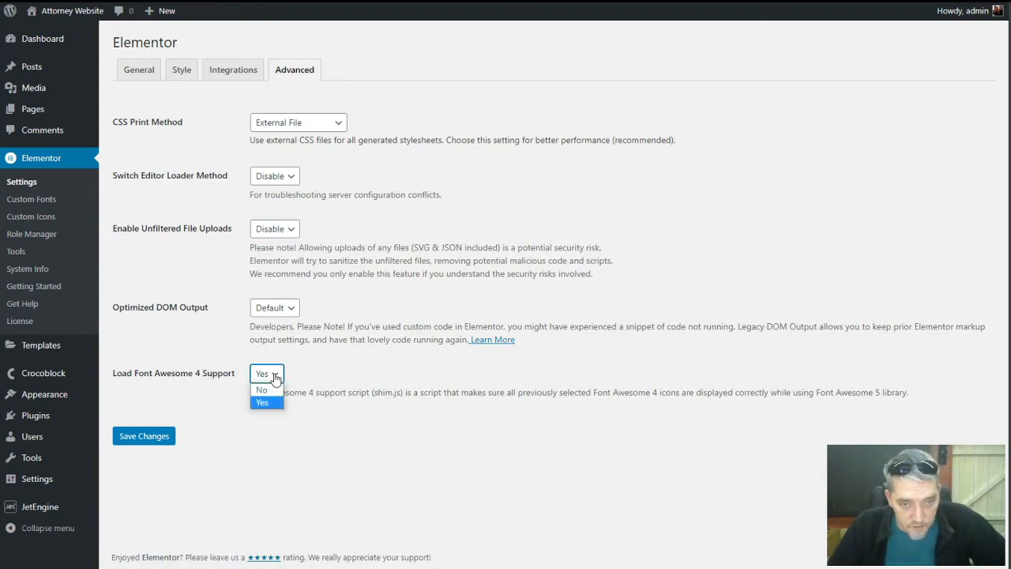
{"action": "left_click", "coordinate": [324, 374]}
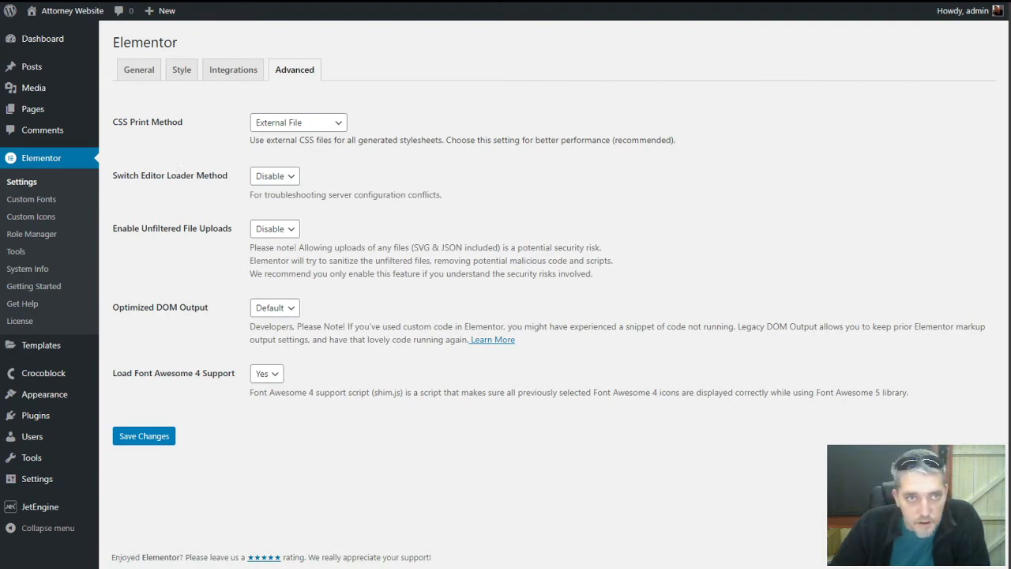
{"action": "left_click", "coordinate": [95, 1]}
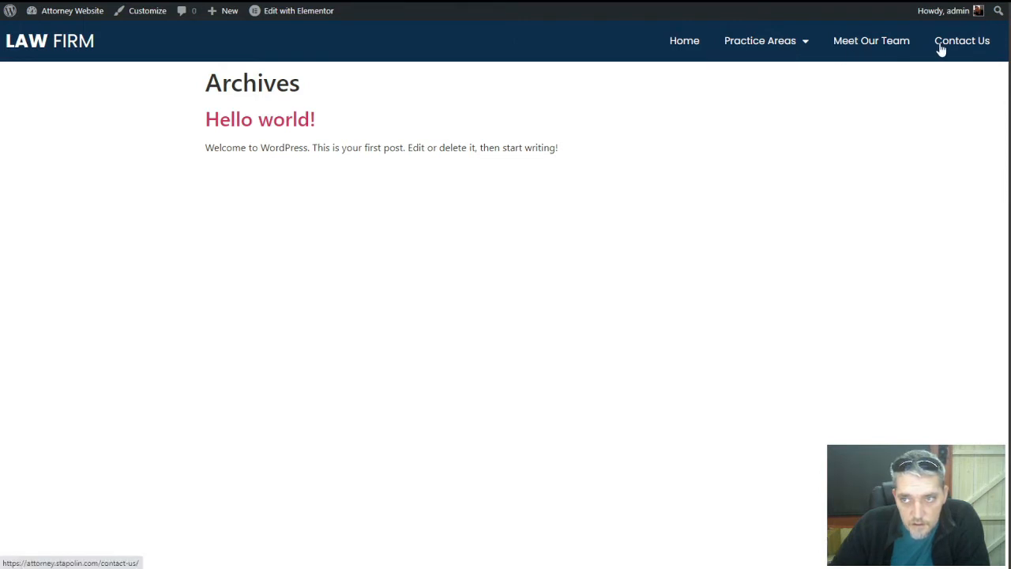
{"action": "left_click", "coordinate": [863, 50]}
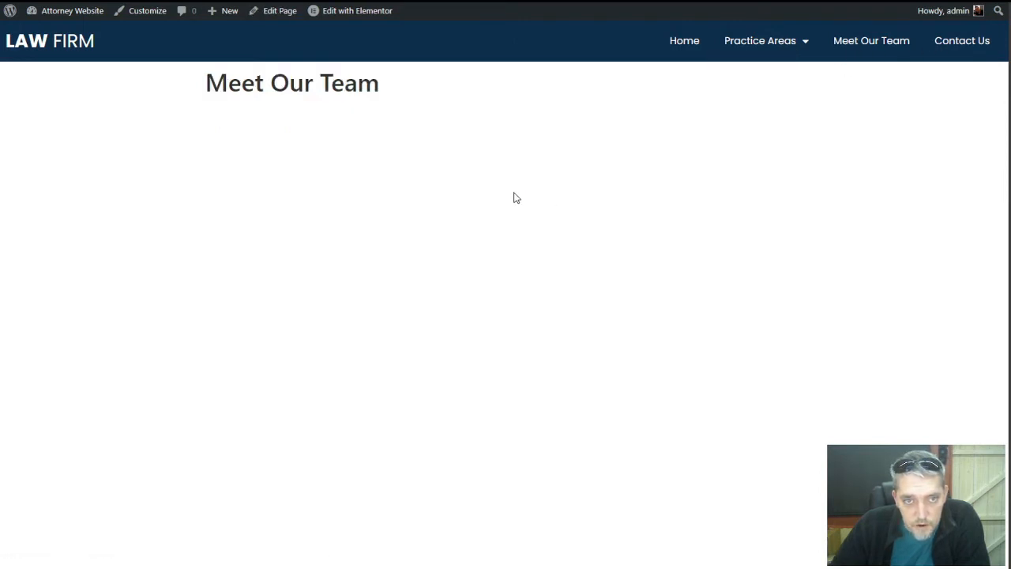
Visit the live Contact Us and home pages, then return to the admin Pages list
{"action": "left_click", "coordinate": [935, 45]}
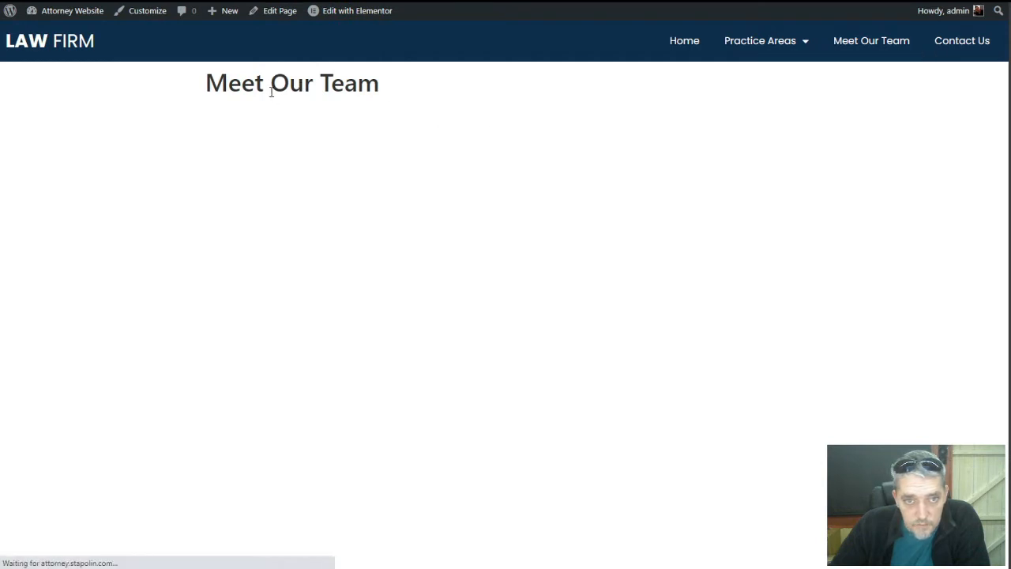
{"action": "left_click", "coordinate": [672, 50]}
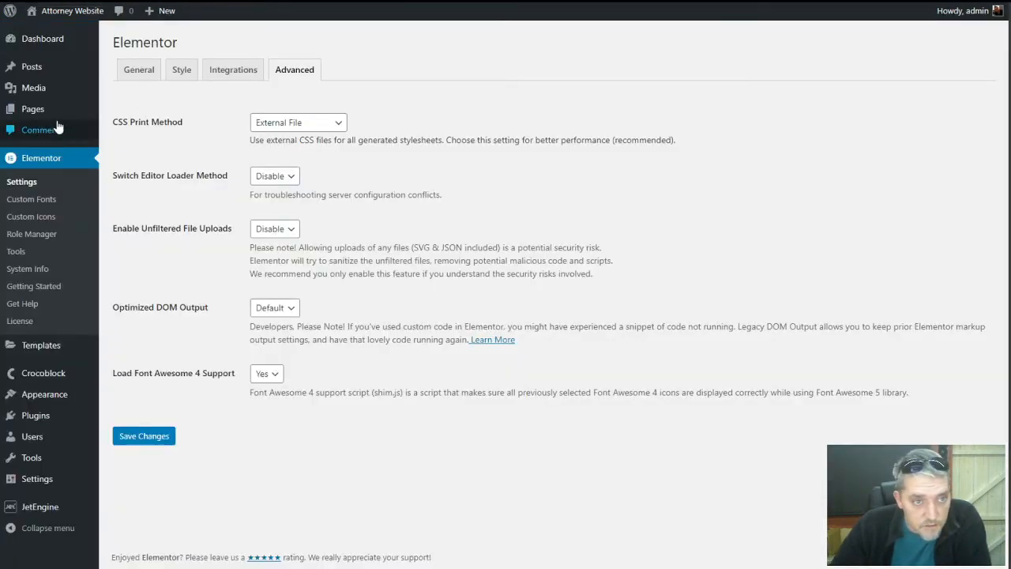
{"action": "left_click", "coordinate": [46, 113]}
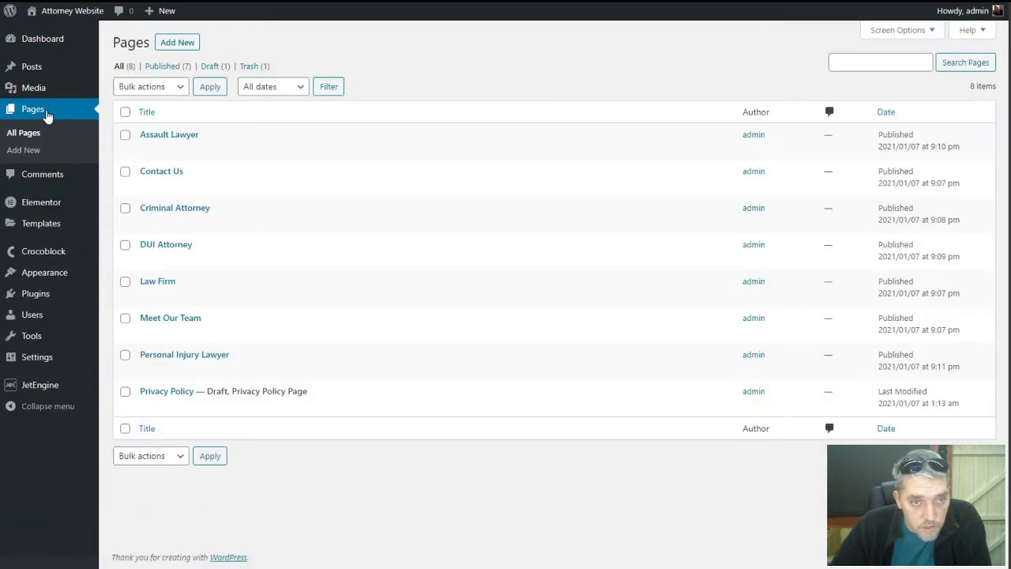
Create a new Theme Builder footer template named 'Main Footer' and dismiss the block library
{"action": "mouse_move", "coordinate": [48, 292]}
{"action": "mouse_move", "coordinate": [49, 225]}
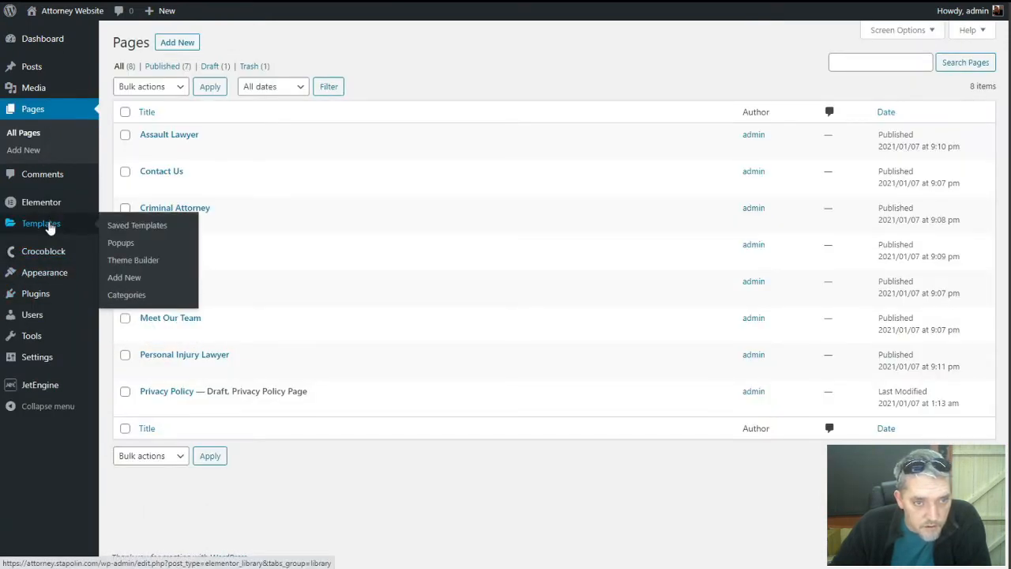
{"action": "left_click", "coordinate": [123, 265]}
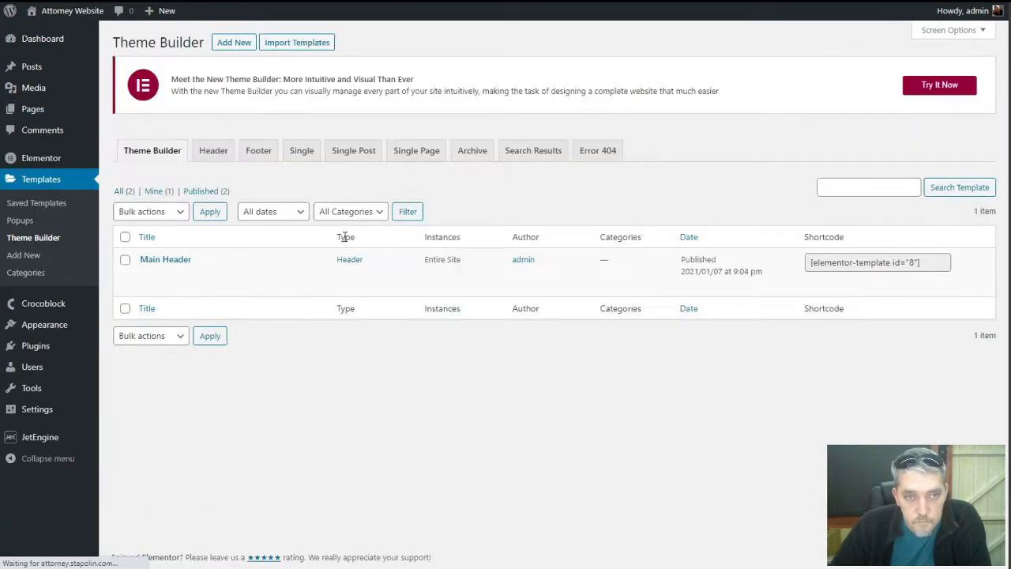
{"action": "left_click", "coordinate": [255, 151]}
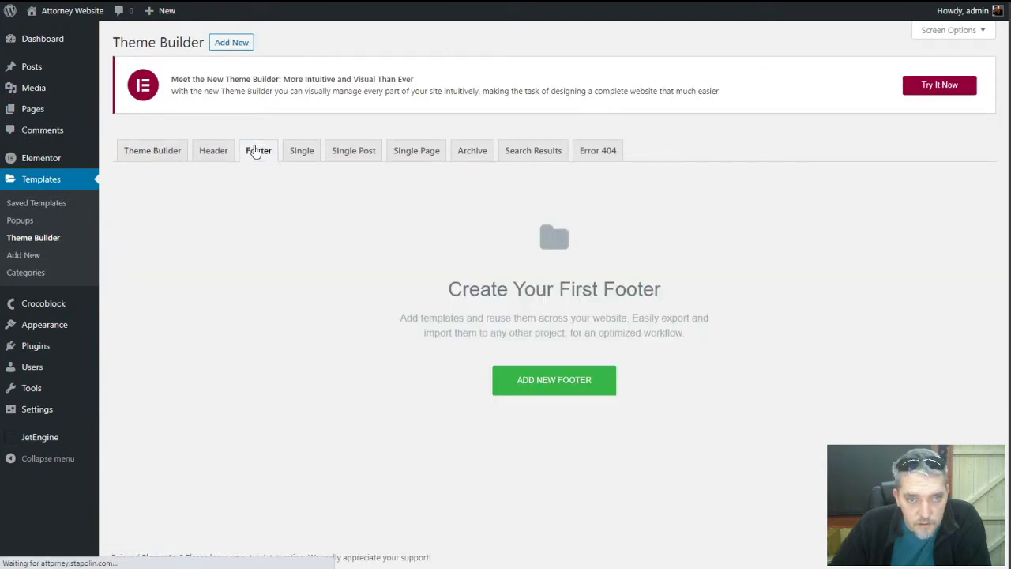
{"action": "left_click", "coordinate": [541, 383]}
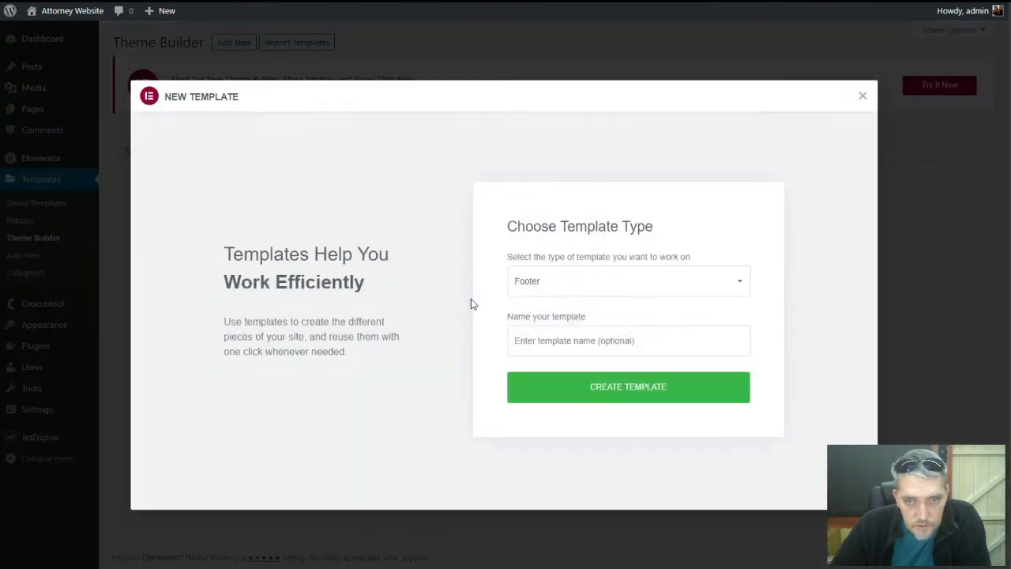
{"action": "left_click", "coordinate": [547, 337]}
{"action": "type", "text": "Main "}
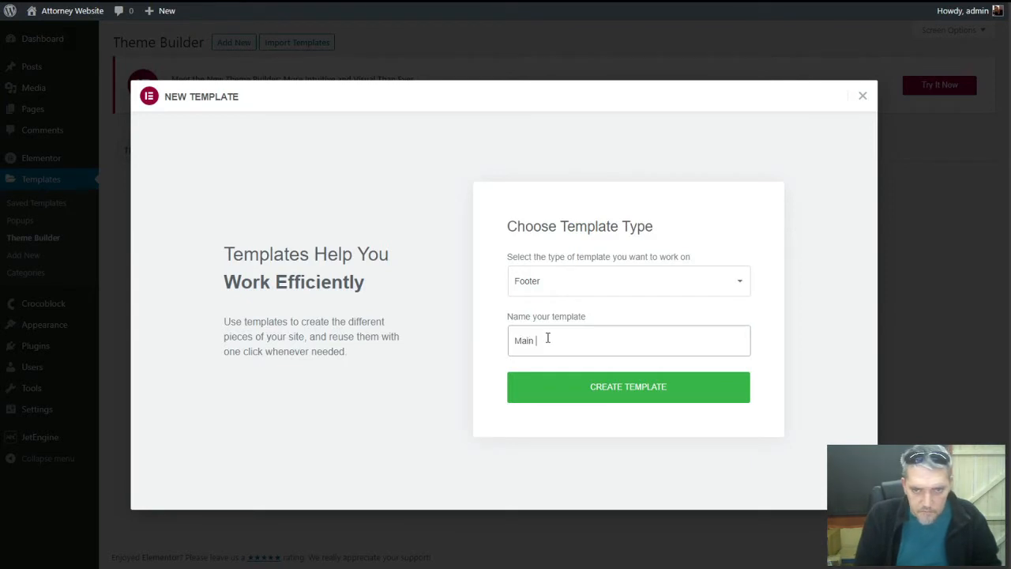
{"action": "type", "text": "Footer"}
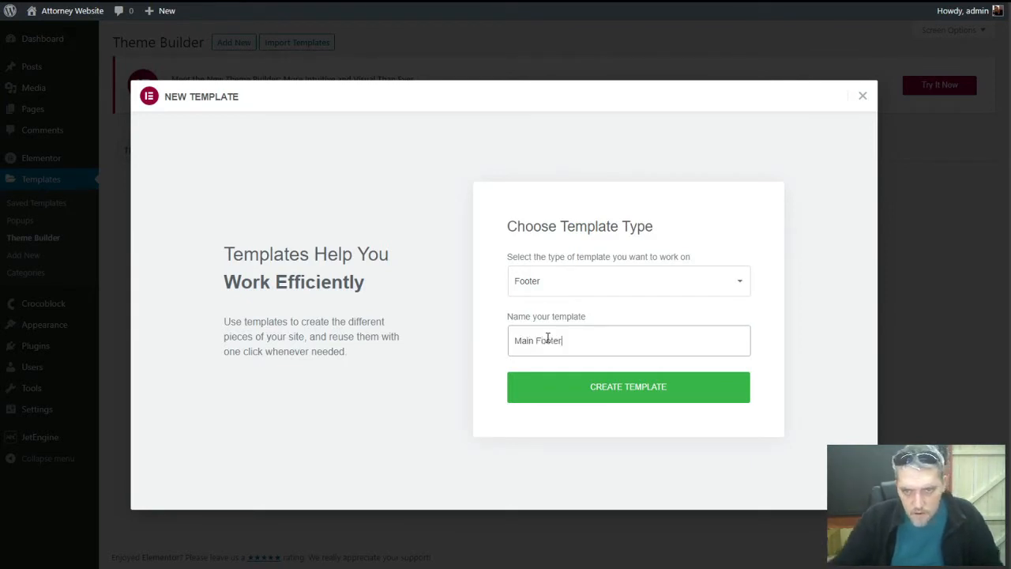
{"action": "left_click", "coordinate": [577, 385]}
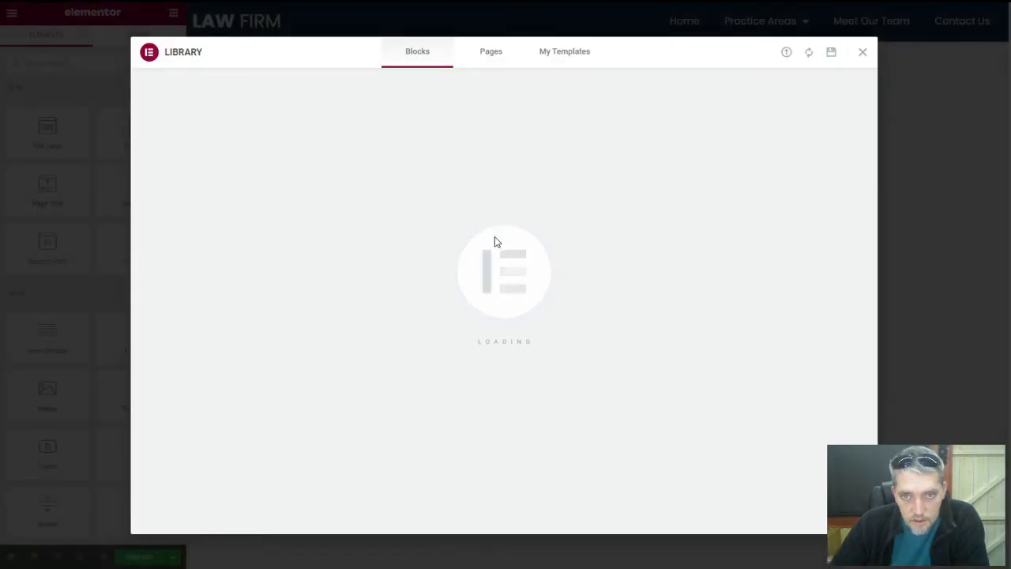
{"action": "scroll", "coordinate": [384, 243], "scroll_direction": "down", "scroll_amount": 5}
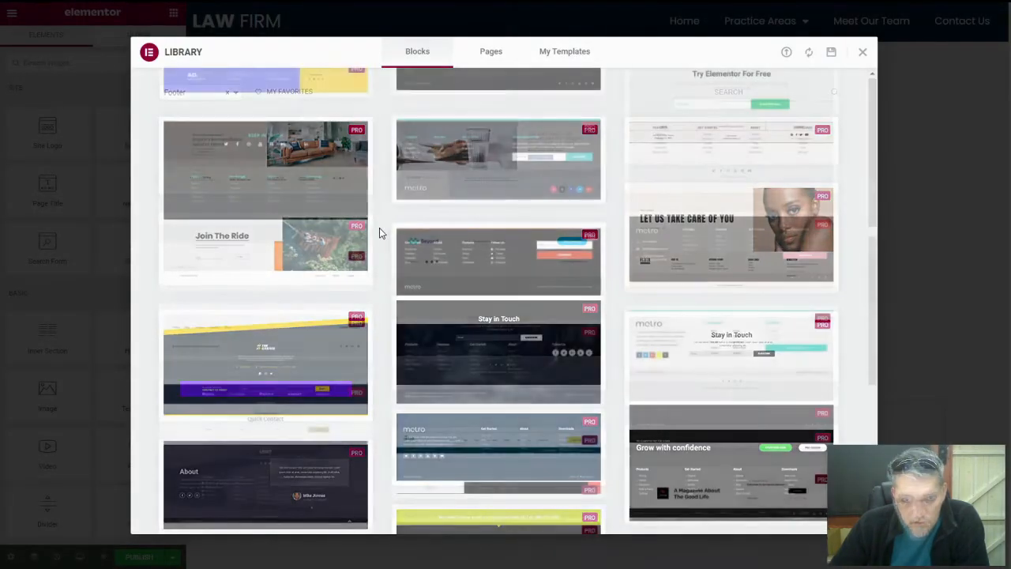
{"action": "scroll", "coordinate": [379, 233], "scroll_direction": "up", "scroll_amount": 2}
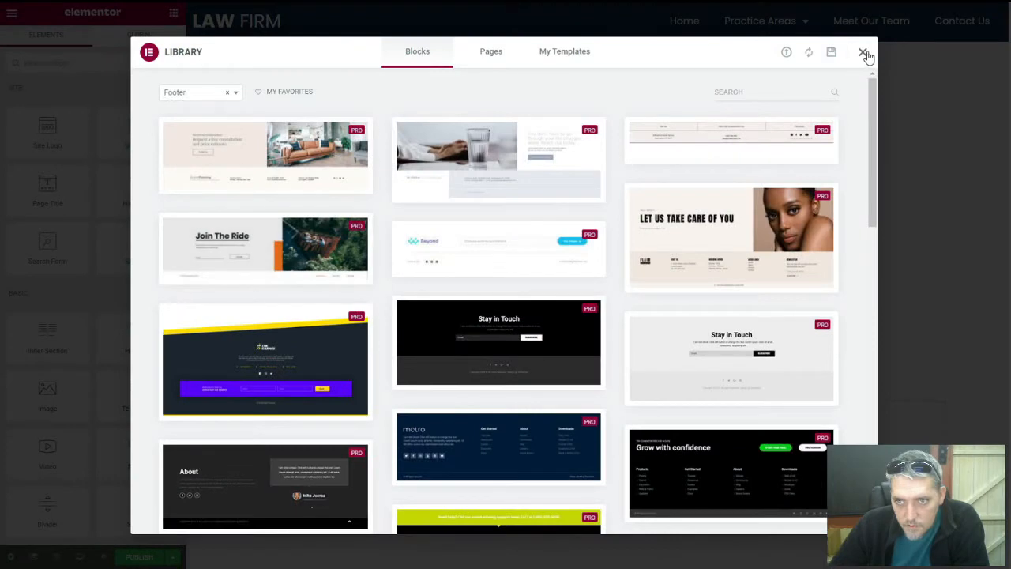
{"action": "left_click", "coordinate": [863, 53]}
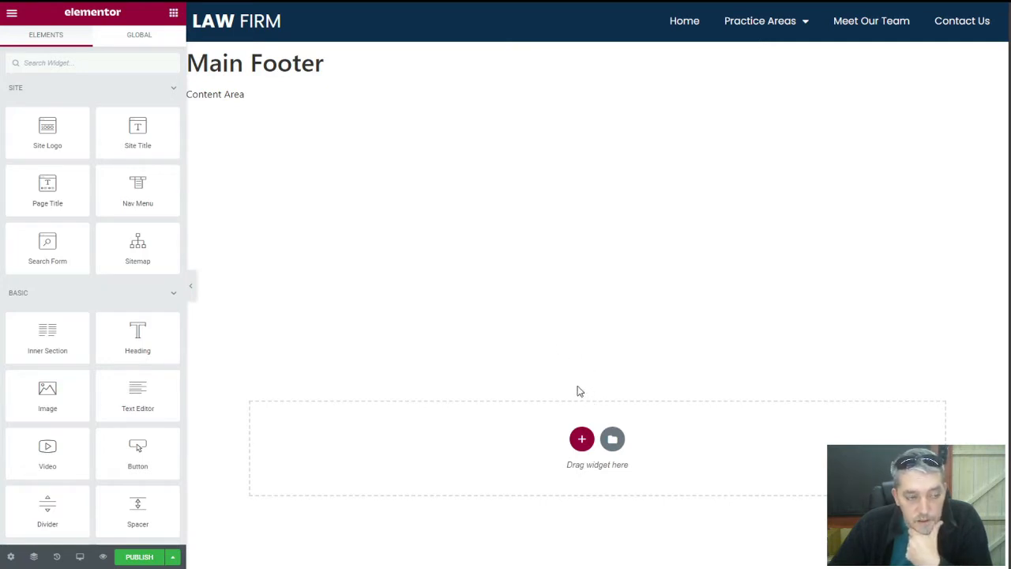
Add a three-column section to the footer with a Heading widget in its first column
{"action": "left_click", "coordinate": [584, 441]}
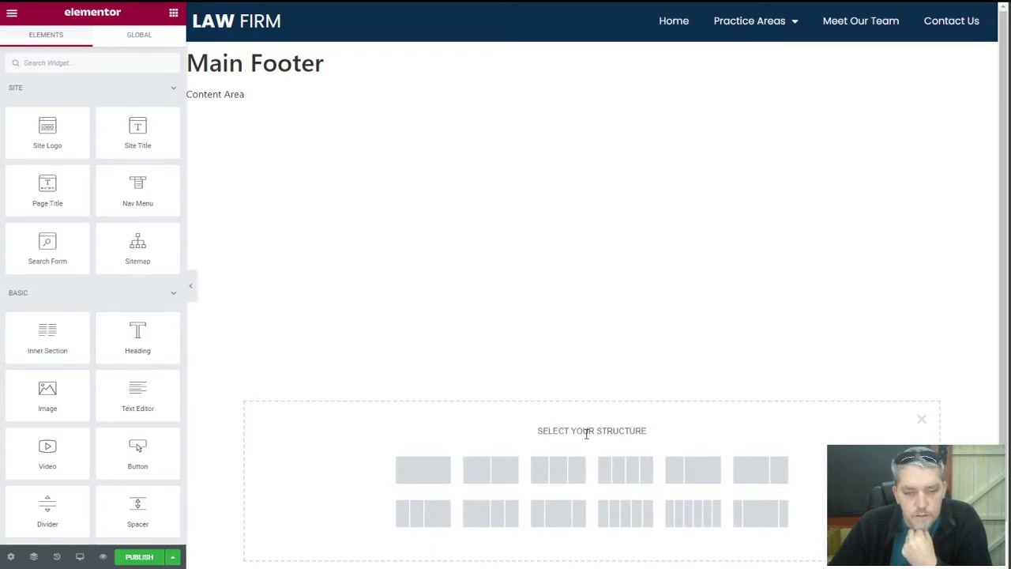
{"action": "left_click", "coordinate": [557, 476]}
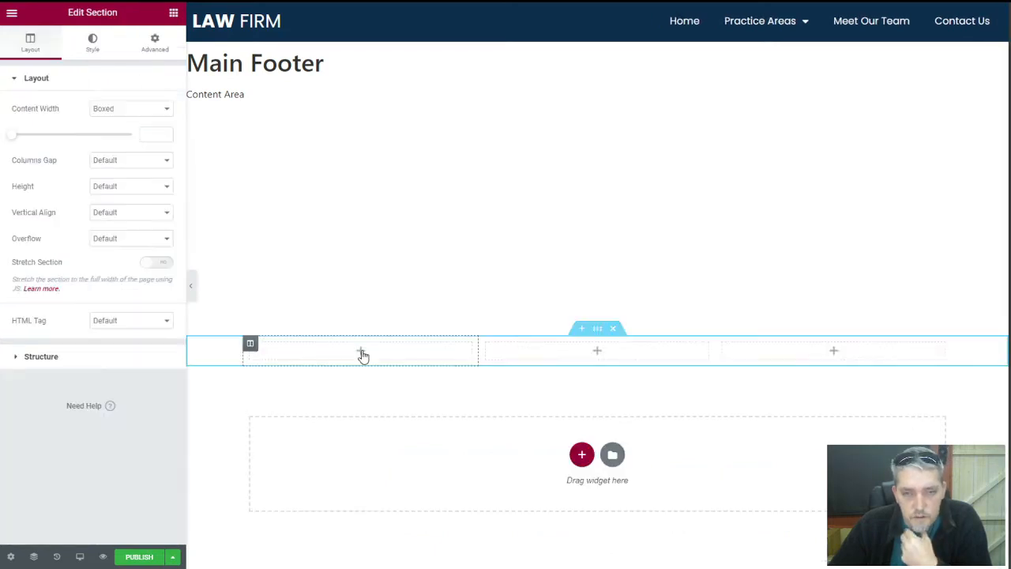
{"action": "left_click", "coordinate": [361, 352]}
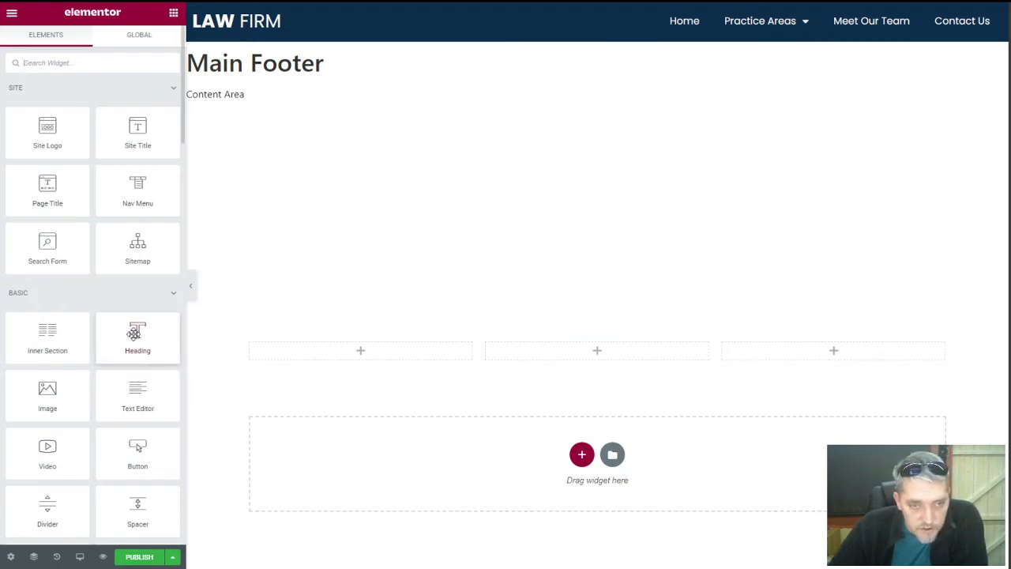
{"action": "left_click_drag", "start_coordinate": [135, 332], "coordinate": [355, 348]}
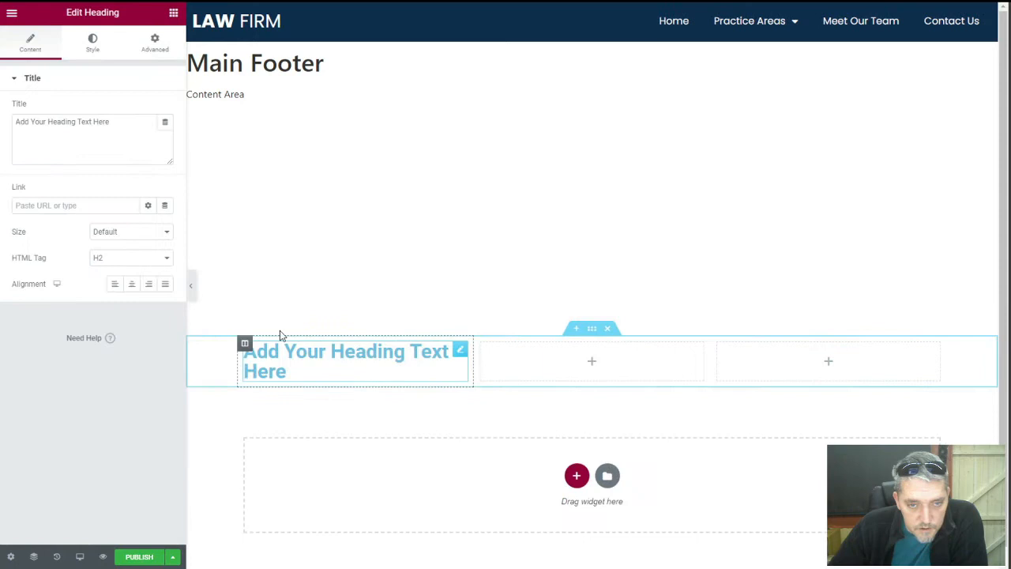
{"action": "triple_click", "coordinate": [107, 122]}
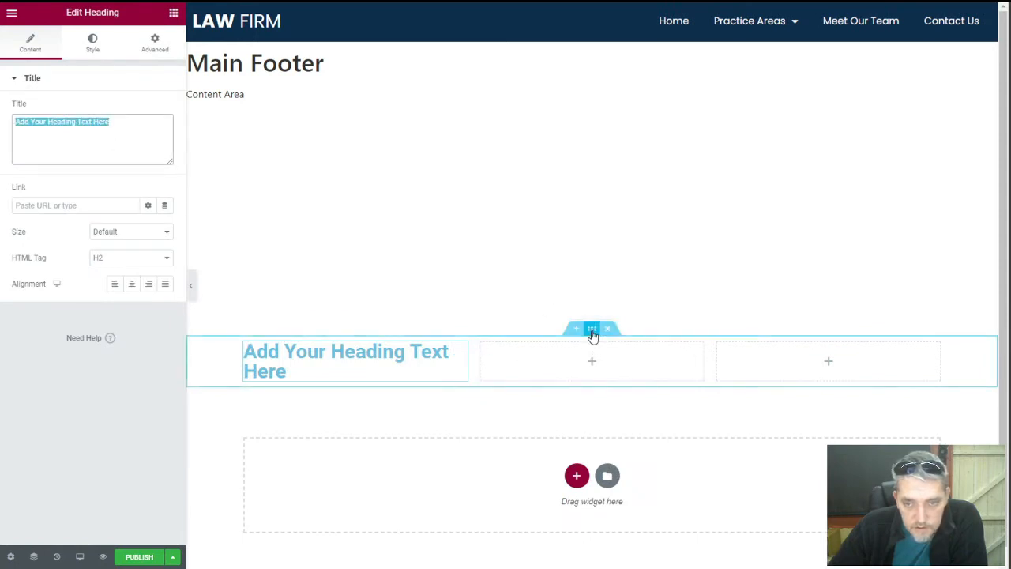
{"action": "left_click", "coordinate": [593, 332]}
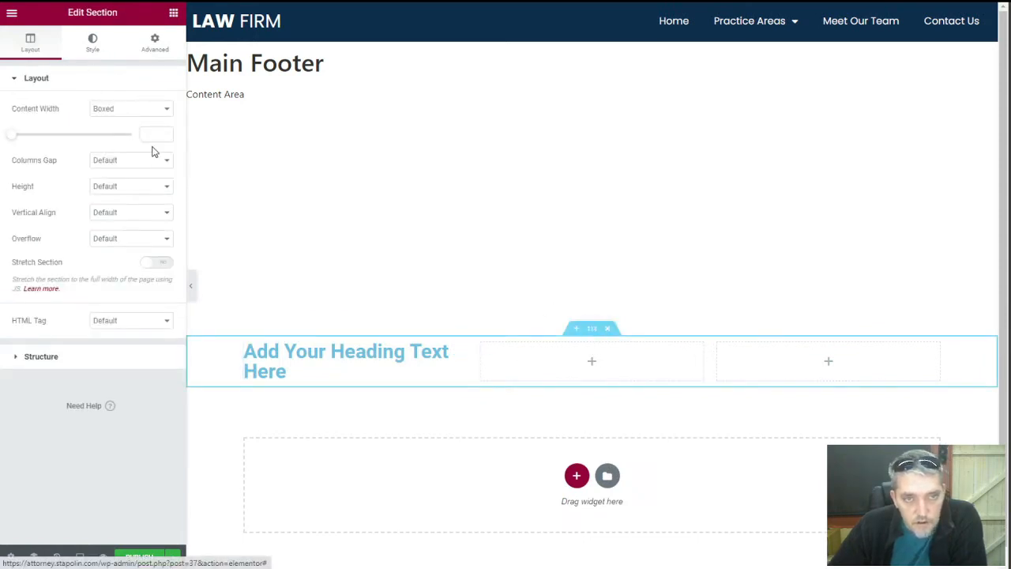
Give the three-column section a classic background colour of #102F4E
{"action": "left_click", "coordinate": [92, 43]}
{"action": "left_click", "coordinate": [116, 134]}
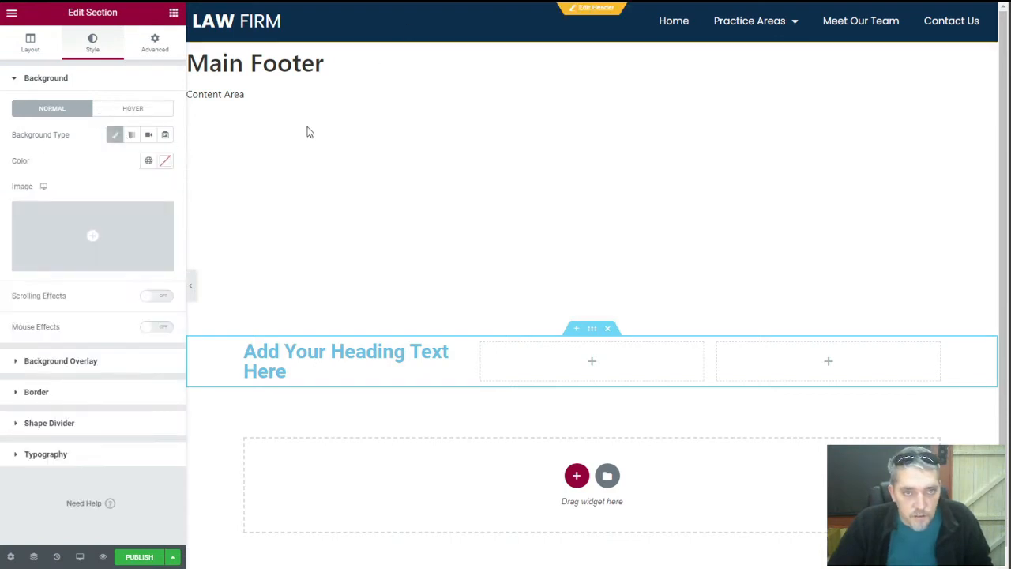
{"action": "left_click", "coordinate": [165, 161]}
{"action": "type", "text": "#102F4E"}
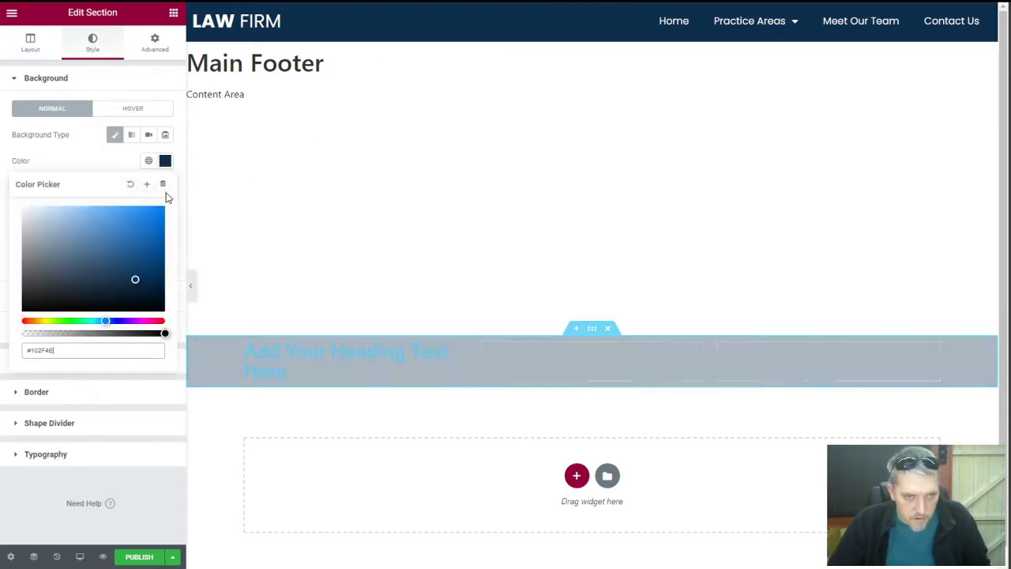
{"action": "left_click", "coordinate": [79, 162]}
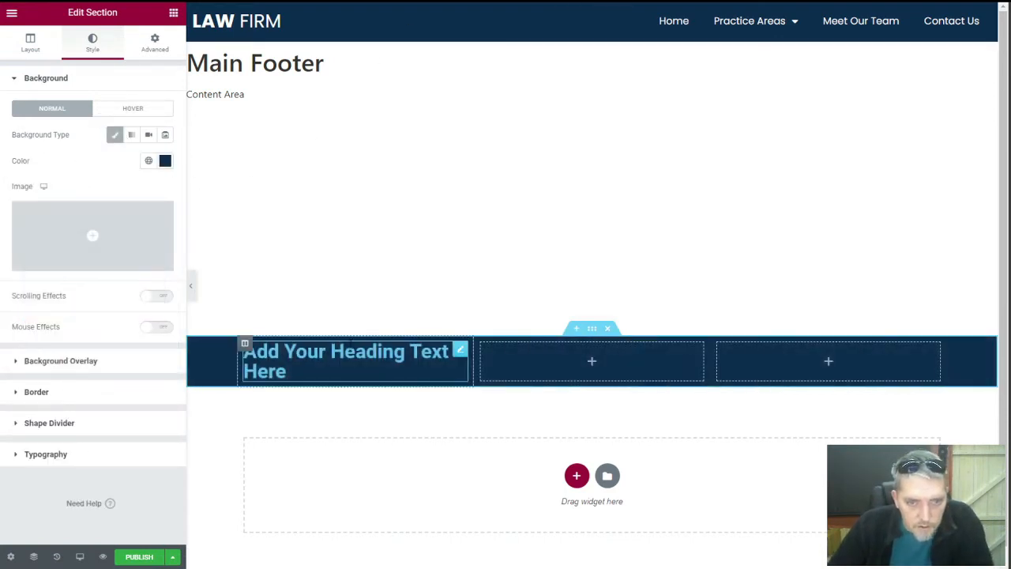
{"action": "left_click", "coordinate": [460, 349]}
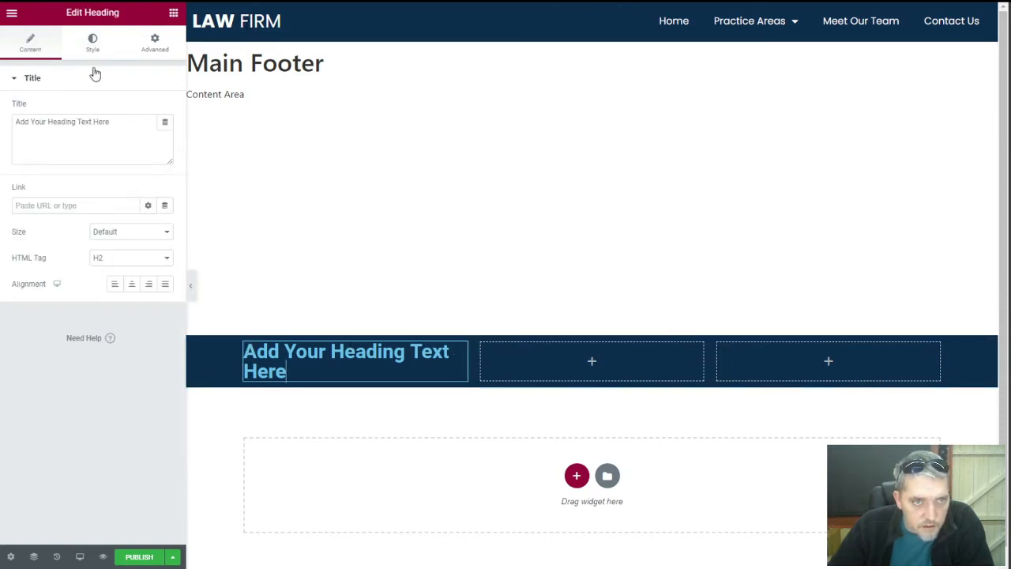
Change the heading's HTML tag to div and set its text colour to white #FFFFFF
{"action": "left_click", "coordinate": [121, 257]}
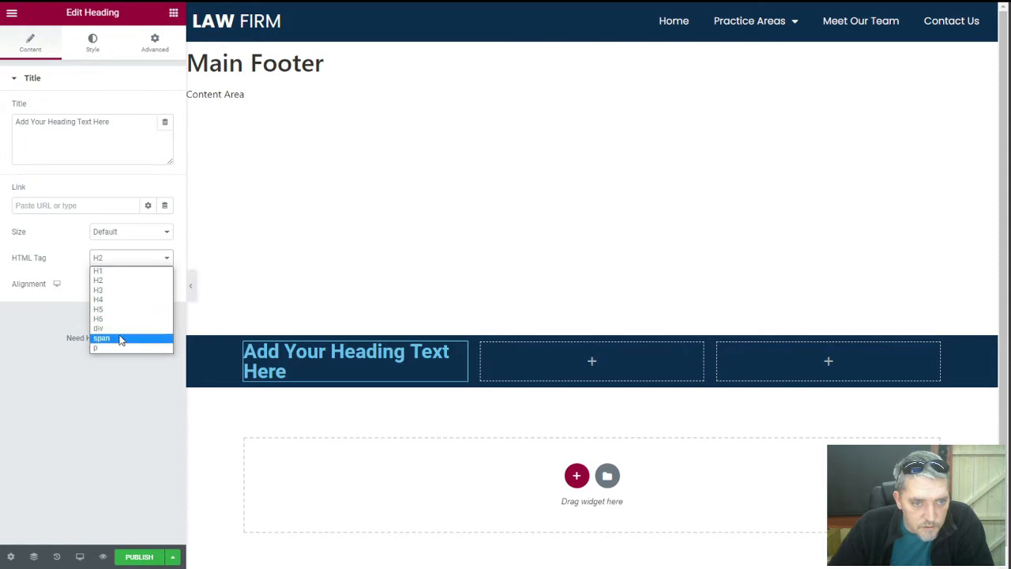
{"action": "left_click", "coordinate": [118, 335]}
{"action": "left_click", "coordinate": [93, 43]}
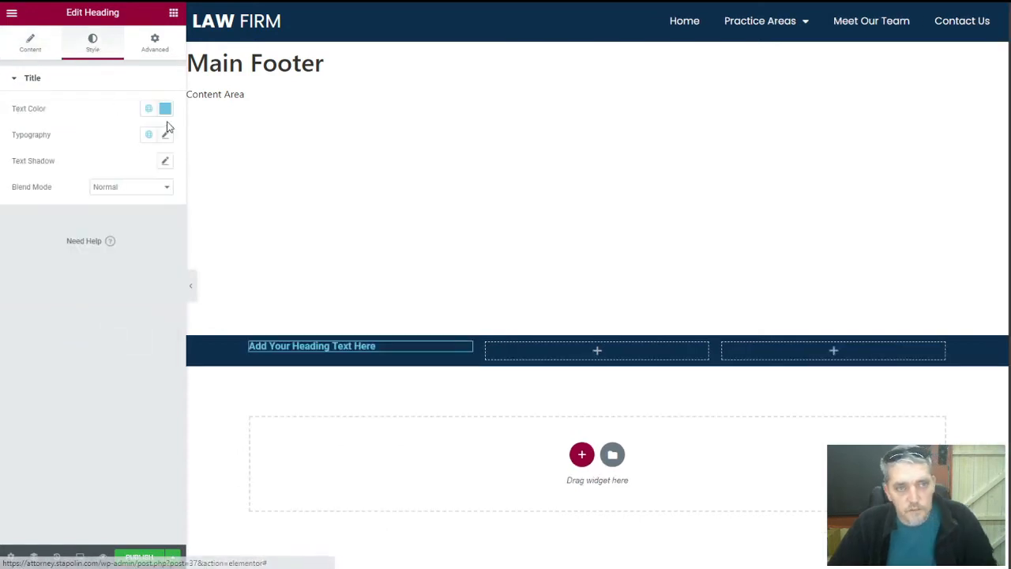
{"action": "left_click", "coordinate": [165, 108]}
{"action": "left_click_drag", "start_coordinate": [71, 196], "coordinate": [12, 155]}
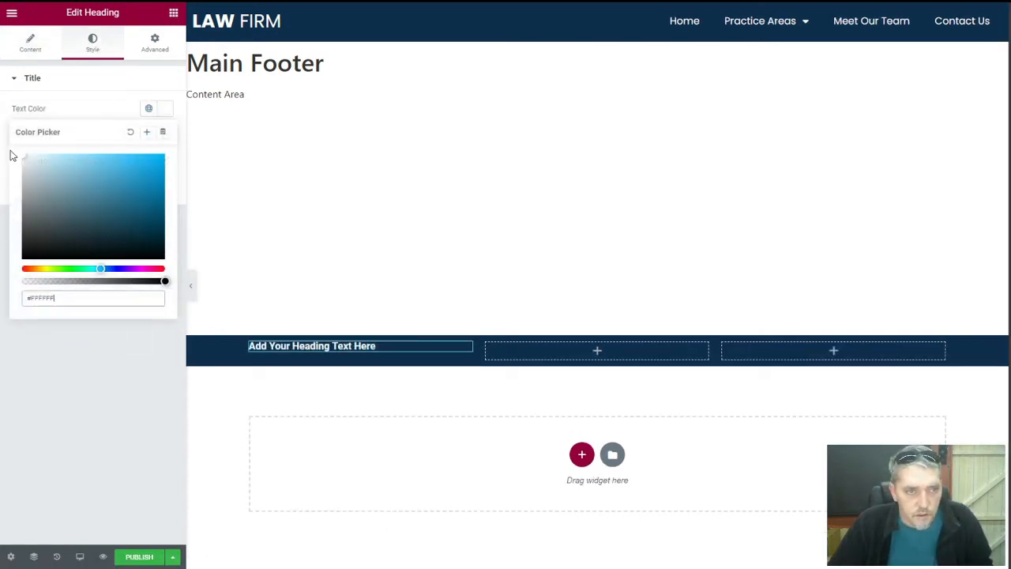
{"action": "left_click", "coordinate": [97, 111]}
Set the heading typography to Poppins, size 30, weight 400
{"action": "left_click", "coordinate": [164, 135]}
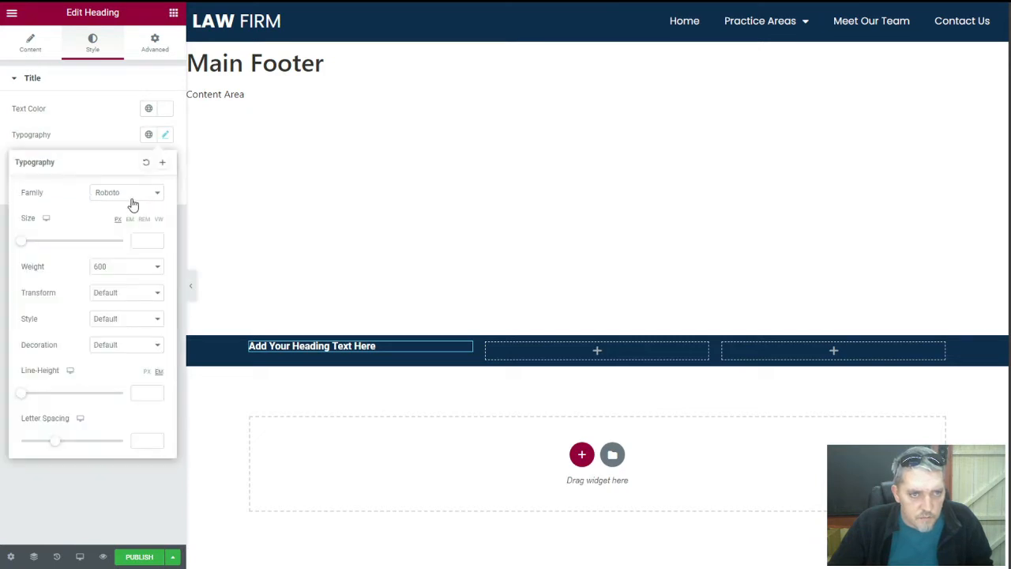
{"action": "left_click", "coordinate": [132, 199]}
{"action": "type", "text": "po"}
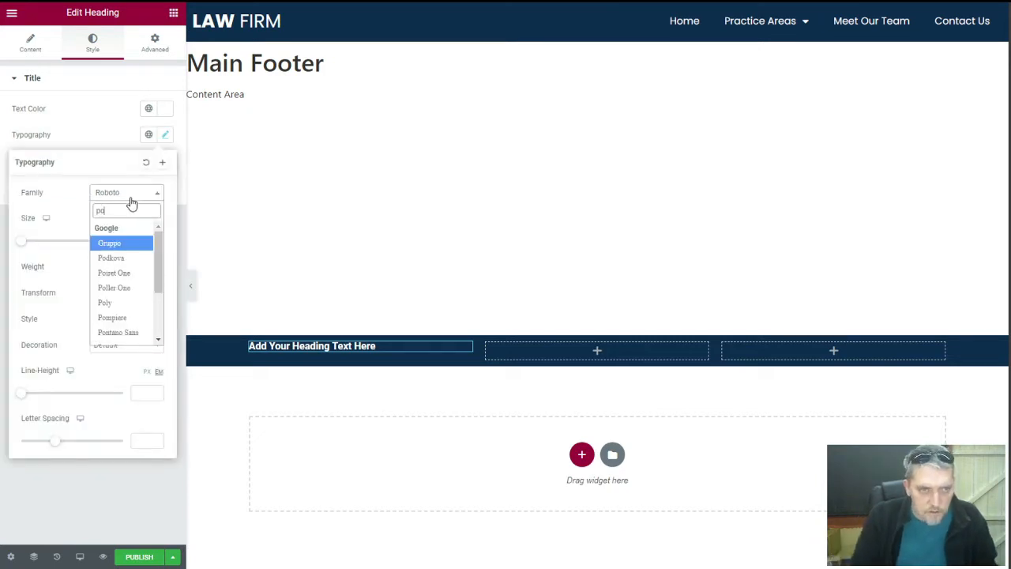
{"action": "type", "text": "p"}
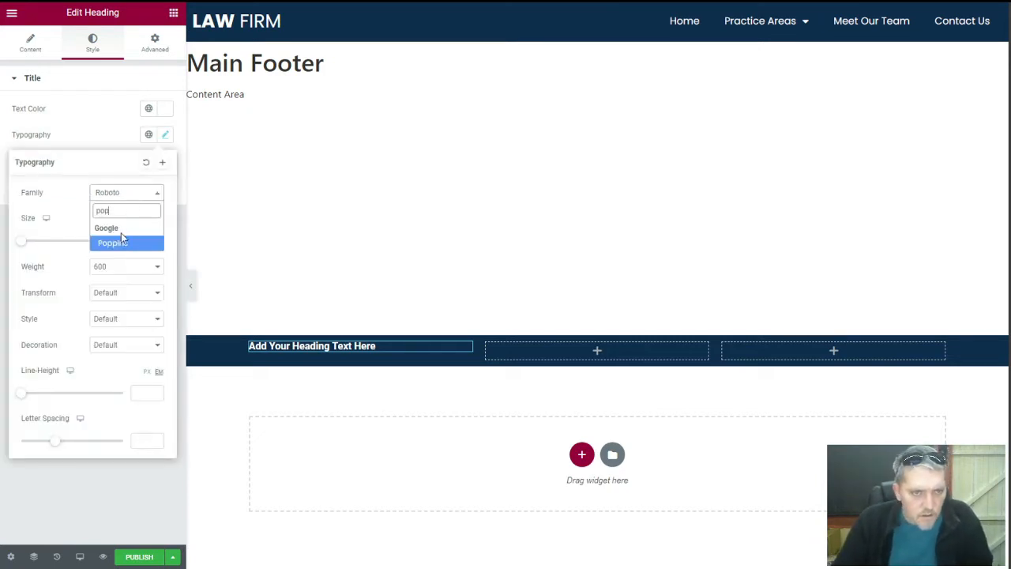
{"action": "left_click", "coordinate": [120, 249]}
{"action": "left_click", "coordinate": [137, 240]}
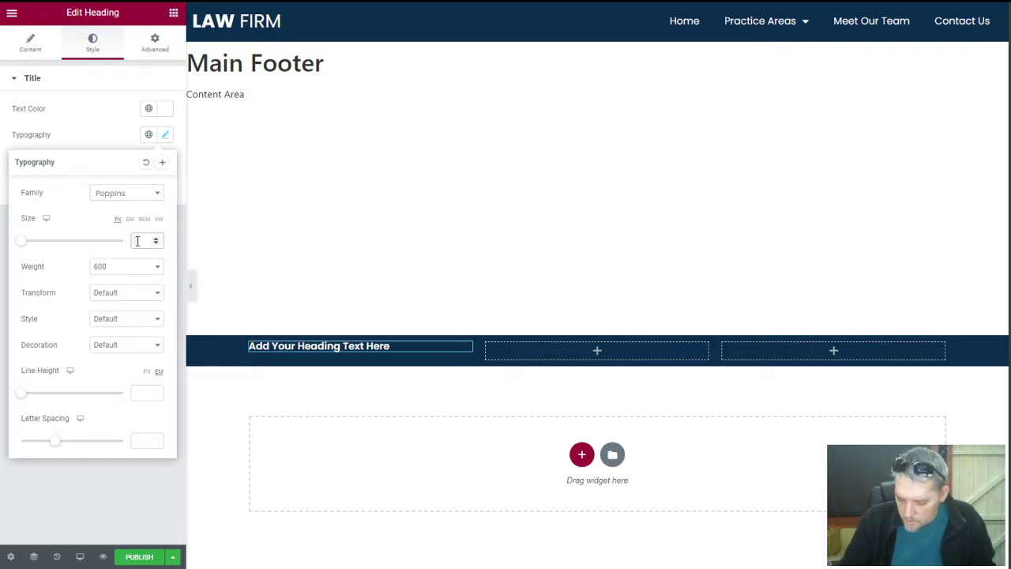
{"action": "type", "text": "30"}
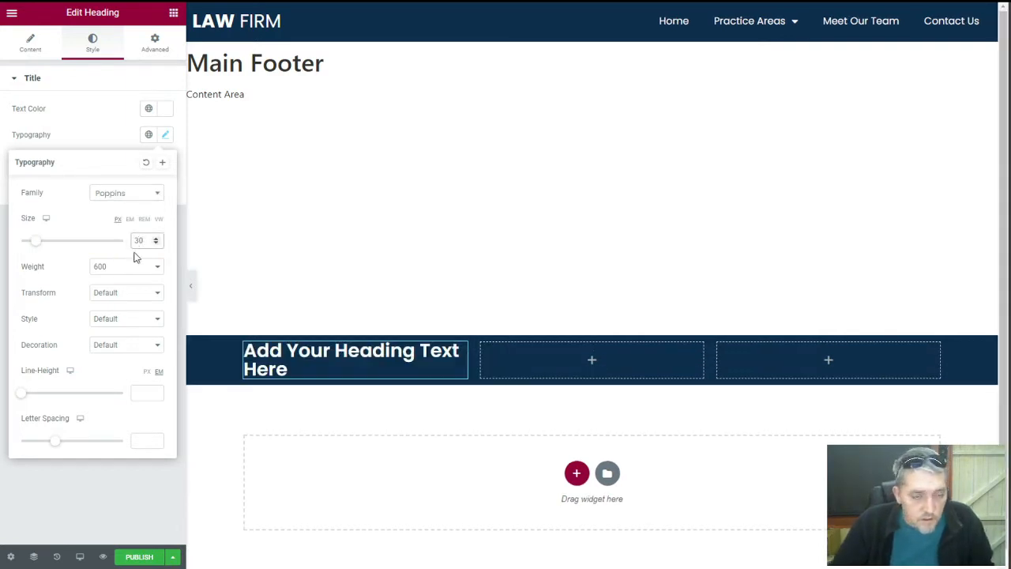
{"action": "left_click", "coordinate": [124, 268]}
{"action": "left_click", "coordinate": [109, 306]}
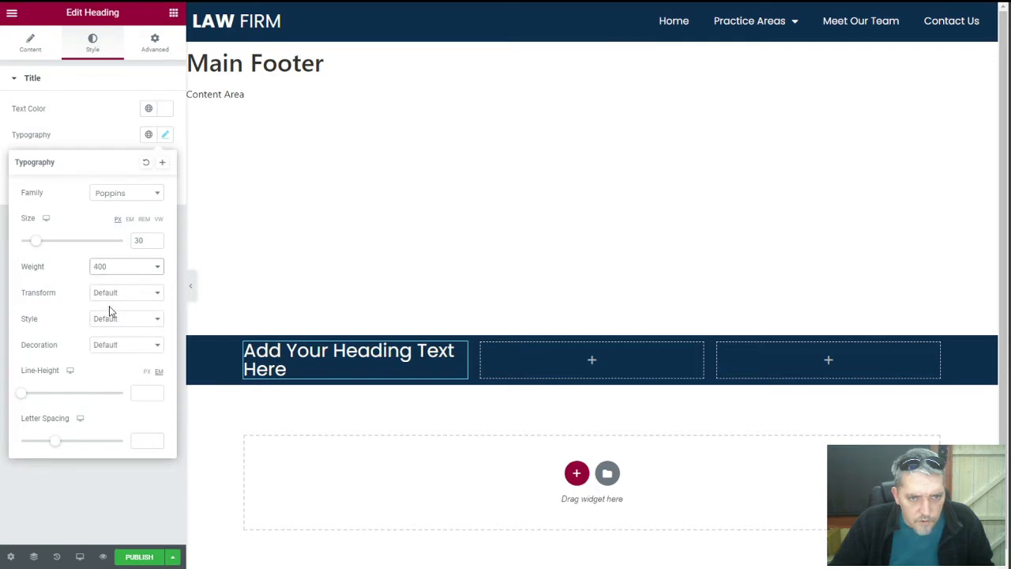
{"action": "left_click", "coordinate": [40, 47]}
{"action": "triple_click", "coordinate": [59, 123]}
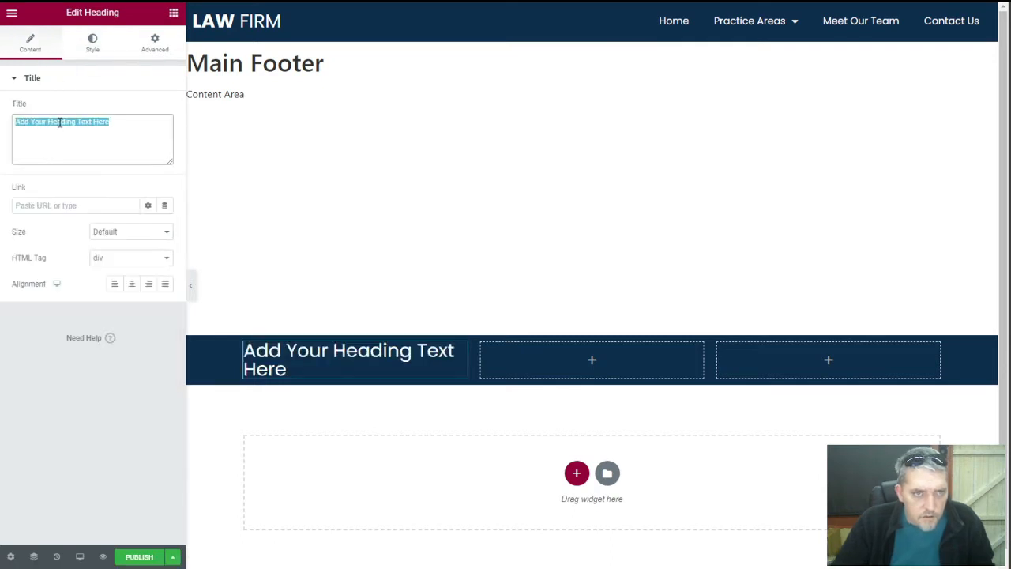
Replace the heading title with '<strong>Law</strong> Firm' so 'Law' shows in bold
{"action": "type", "text": "<strong"}
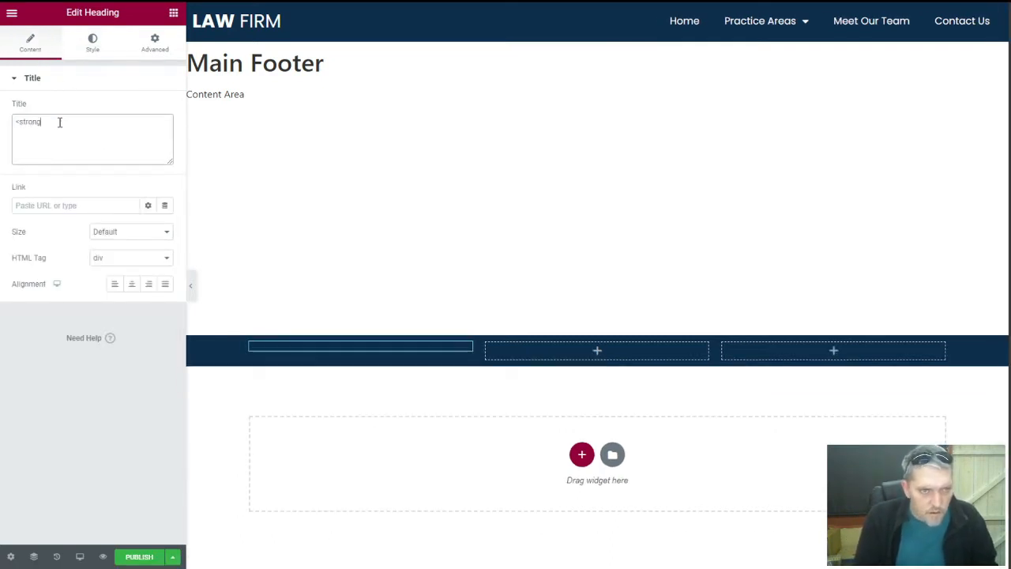
{"action": "type", "text": ">Law"}
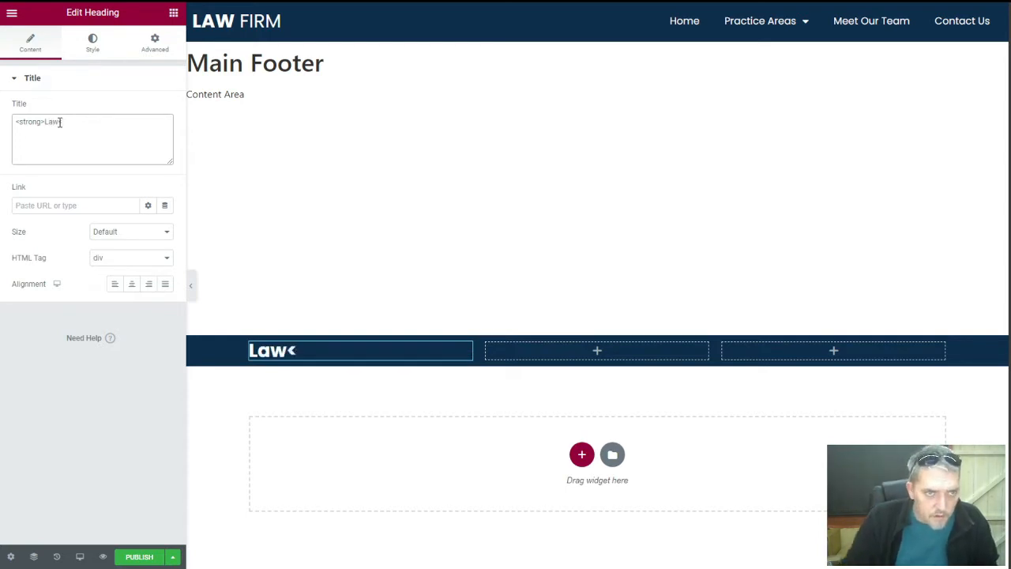
{"action": "type", "text": "</st"}
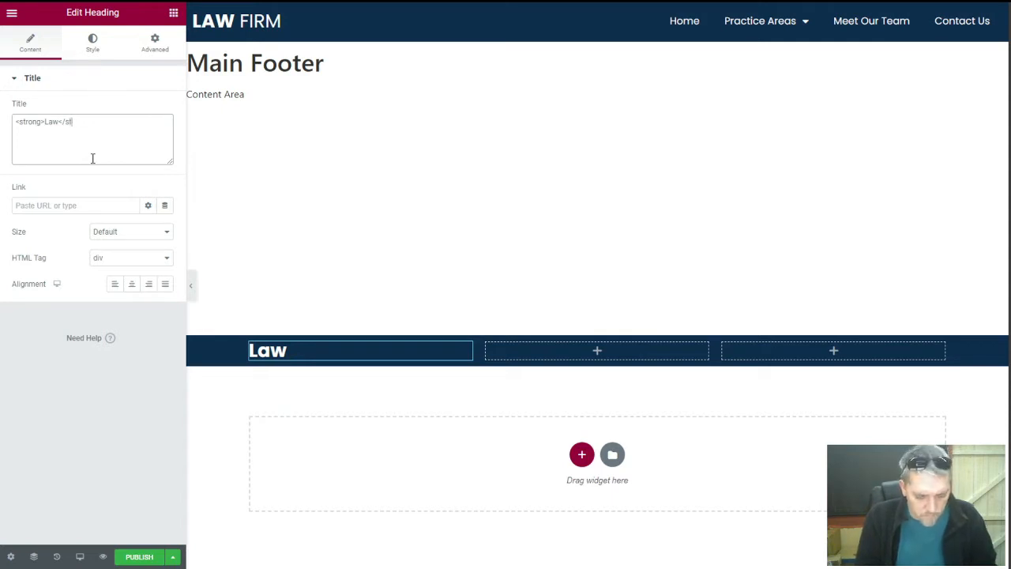
{"action": "type", "text": "rong> Firm"}
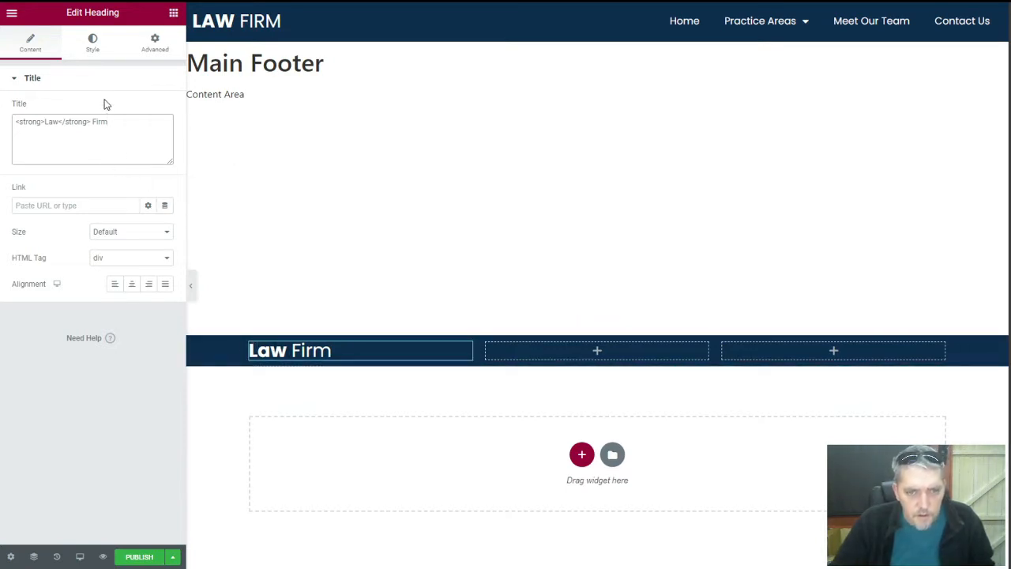
{"action": "left_click", "coordinate": [173, 13]}
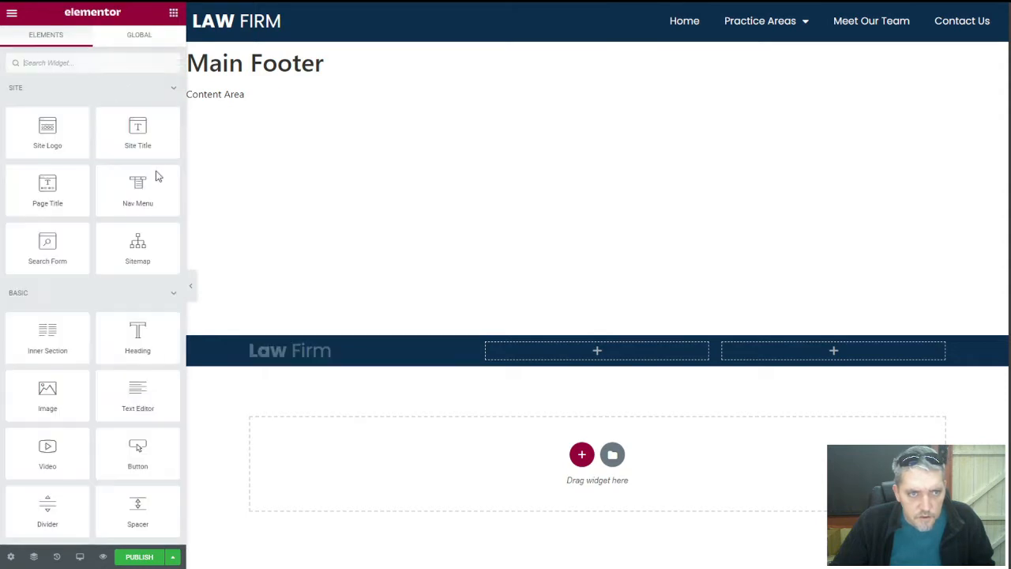
Add a second heading below Law Firm, as a div with white text
{"action": "left_click_drag", "start_coordinate": [136, 332], "coordinate": [301, 355]}
{"action": "left_click", "coordinate": [119, 263]}
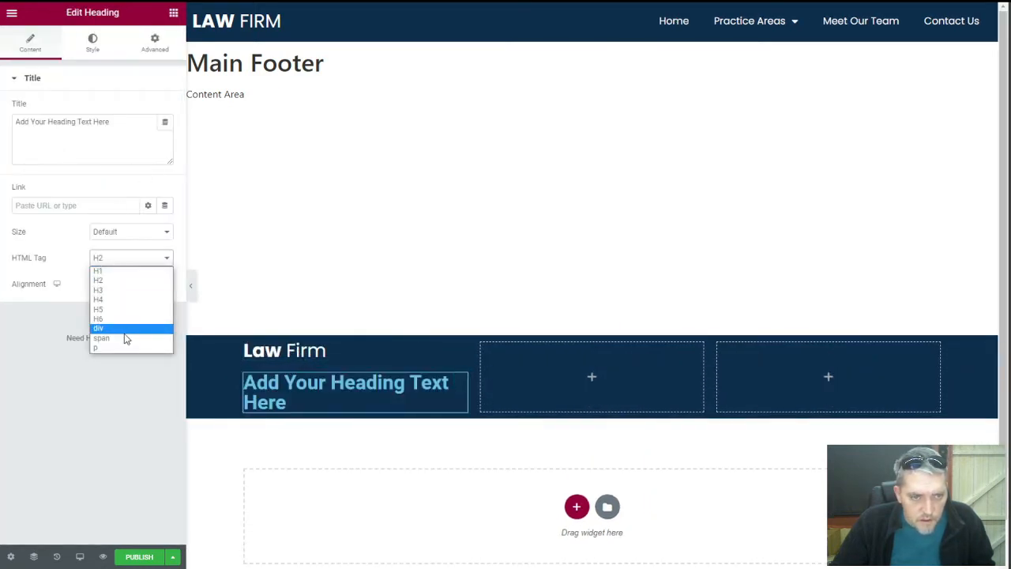
{"action": "left_click", "coordinate": [125, 329]}
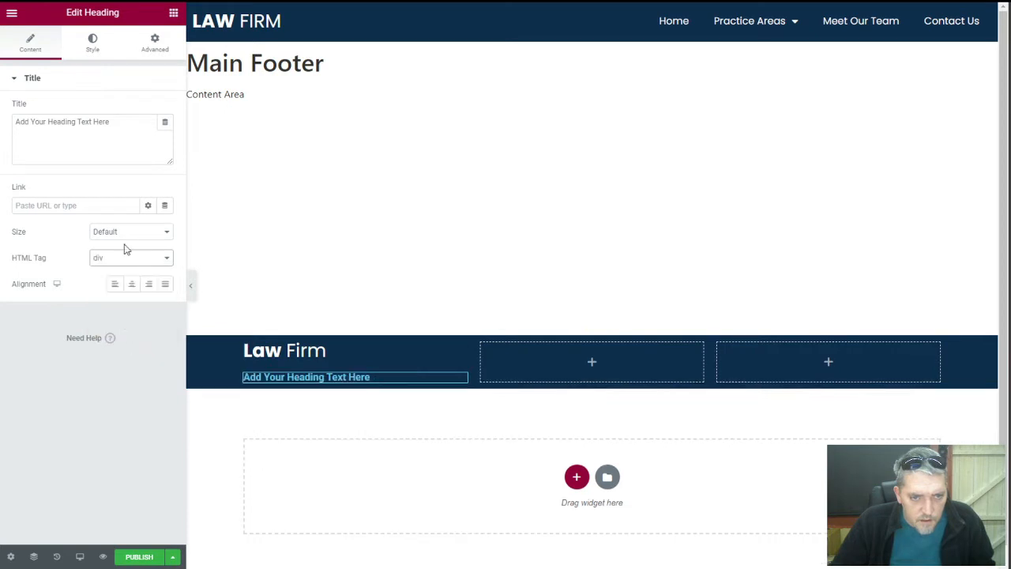
{"action": "left_click", "coordinate": [92, 40]}
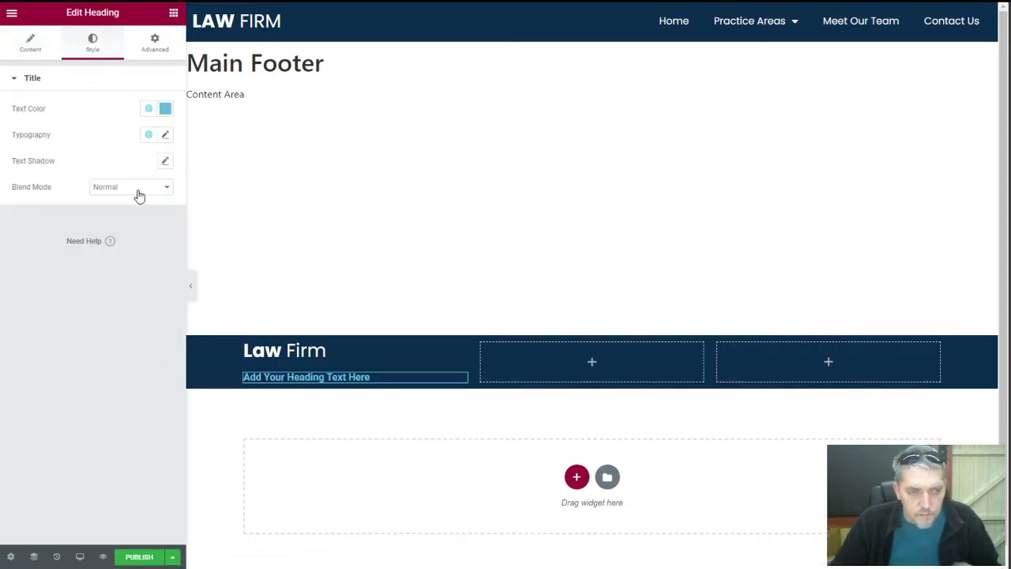
{"action": "left_click", "coordinate": [165, 108]}
{"action": "left_click_drag", "start_coordinate": [80, 165], "coordinate": [24, 153]}
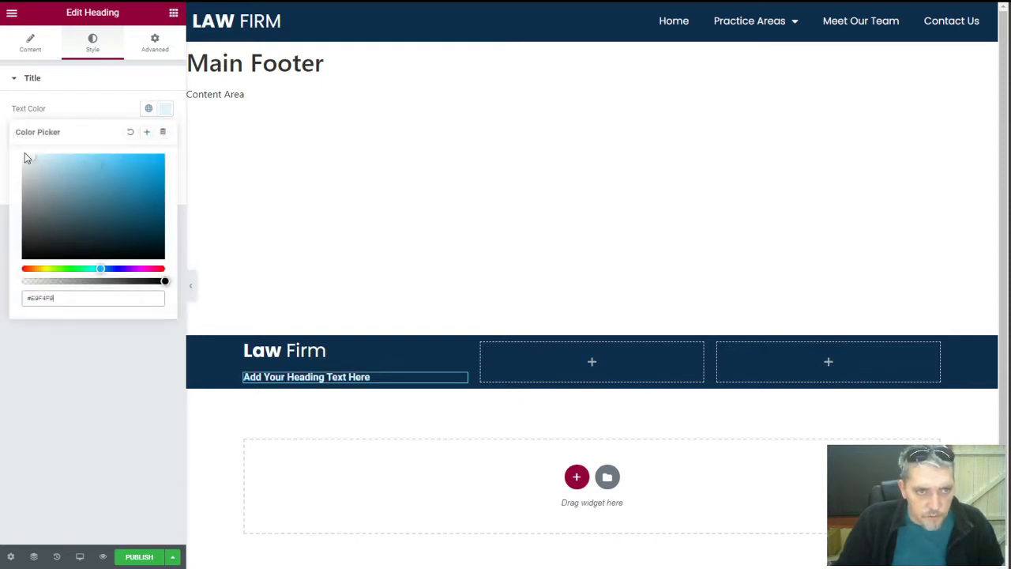
{"action": "left_click", "coordinate": [93, 110]}
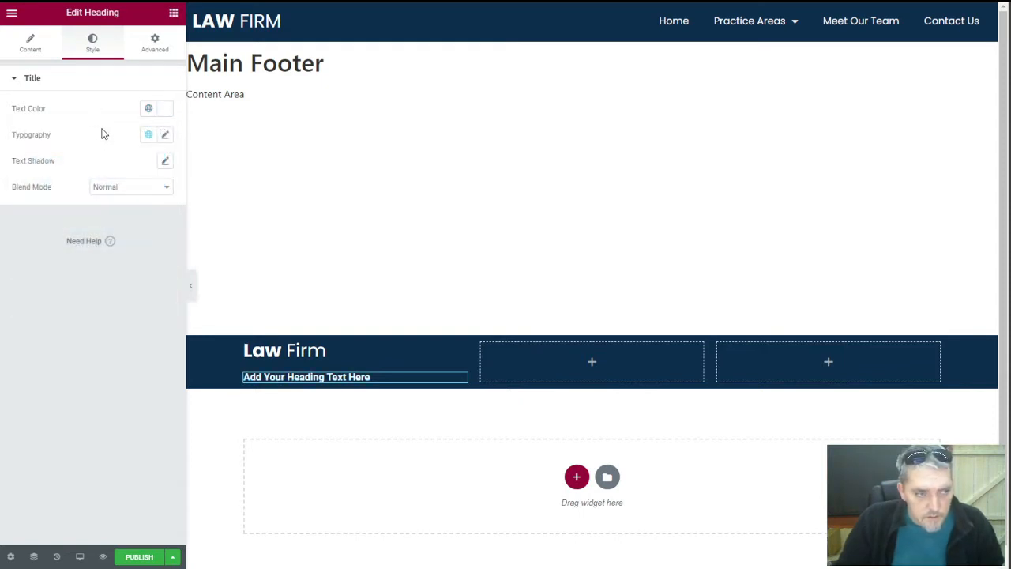
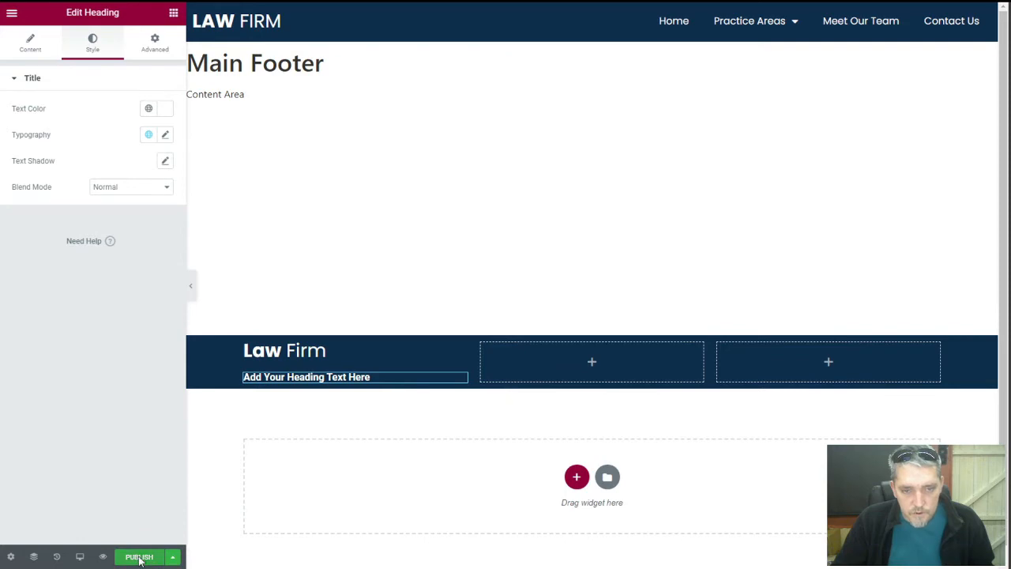
Publish the Main Footer for the Entire Site and return to the WordPress dashboard
{"action": "left_click", "coordinate": [139, 558]}
{"action": "left_click", "coordinate": [488, 328]}
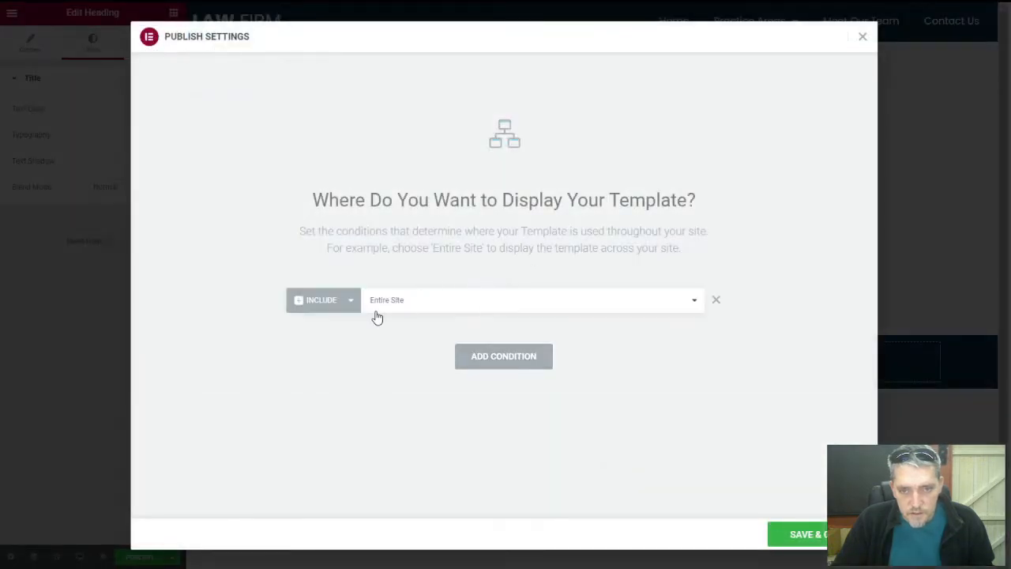
{"action": "left_click", "coordinate": [775, 538]}
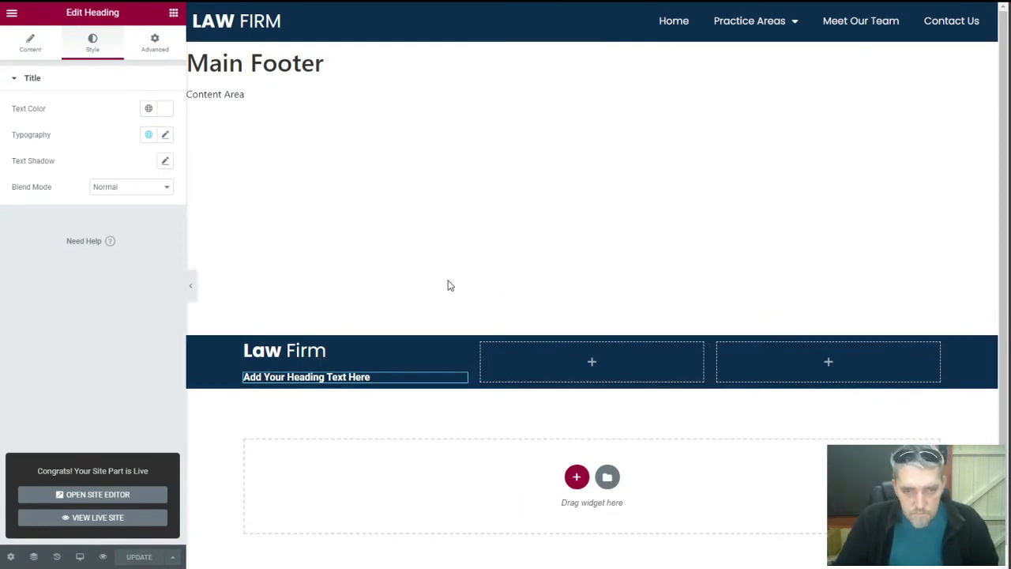
{"action": "left_click", "coordinate": [12, 17]}
{"action": "left_click", "coordinate": [79, 231]}
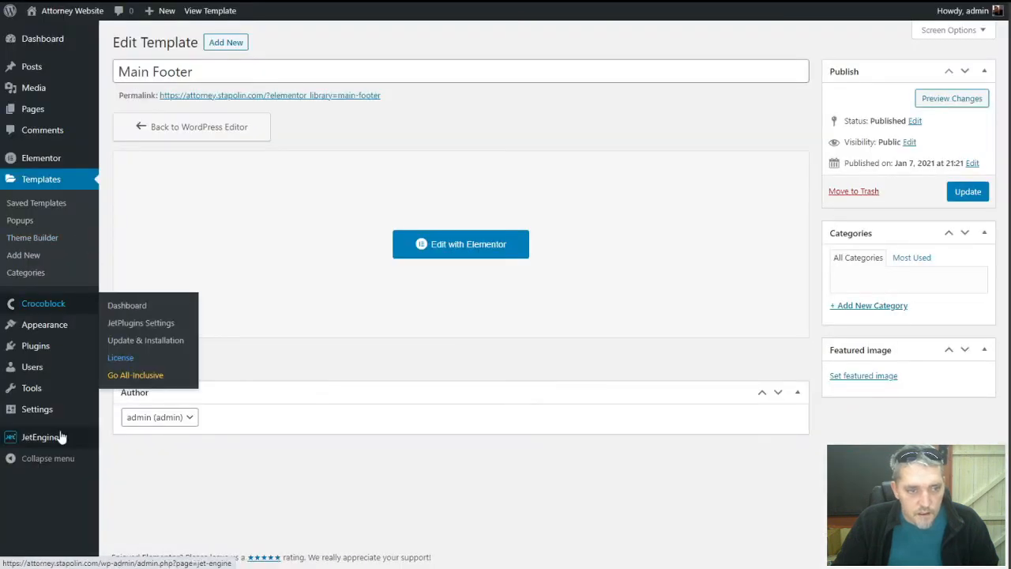
Start a new JetEngine options page titled Website Settings with slug website-settings
{"action": "mouse_move", "coordinate": [40, 445]}
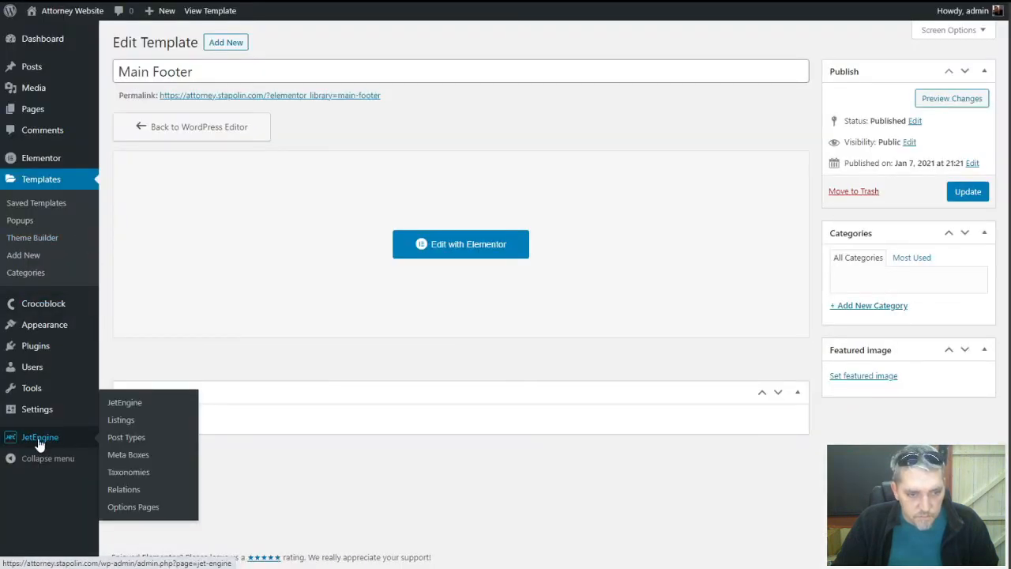
{"action": "left_click", "coordinate": [129, 510]}
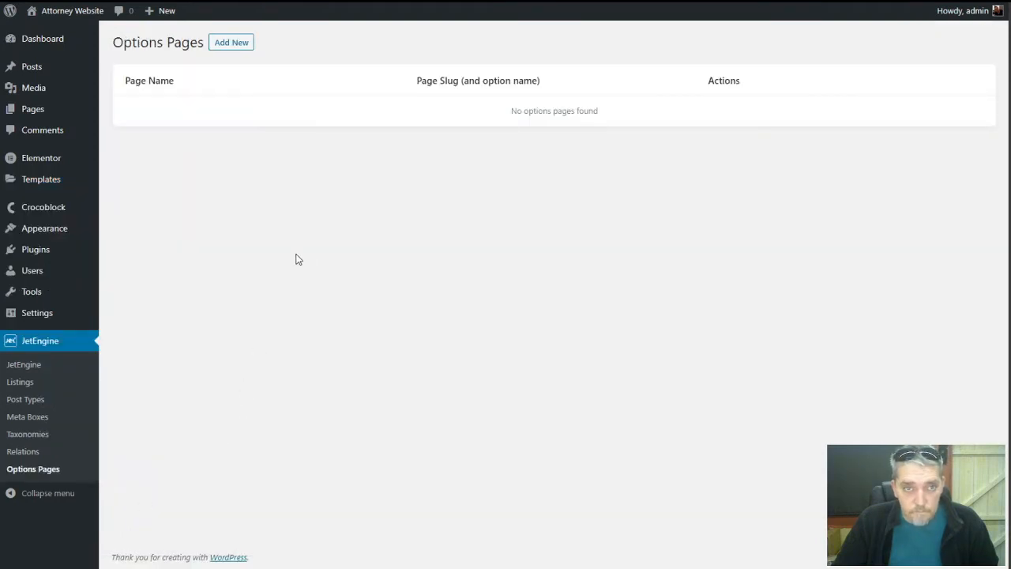
{"action": "left_click", "coordinate": [233, 45]}
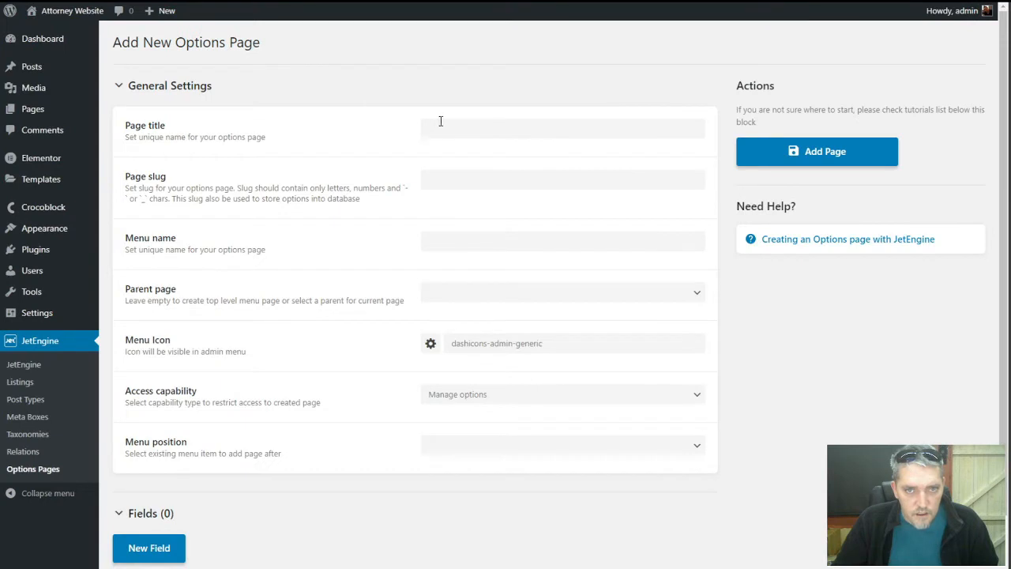
{"action": "left_click", "coordinate": [446, 122]}
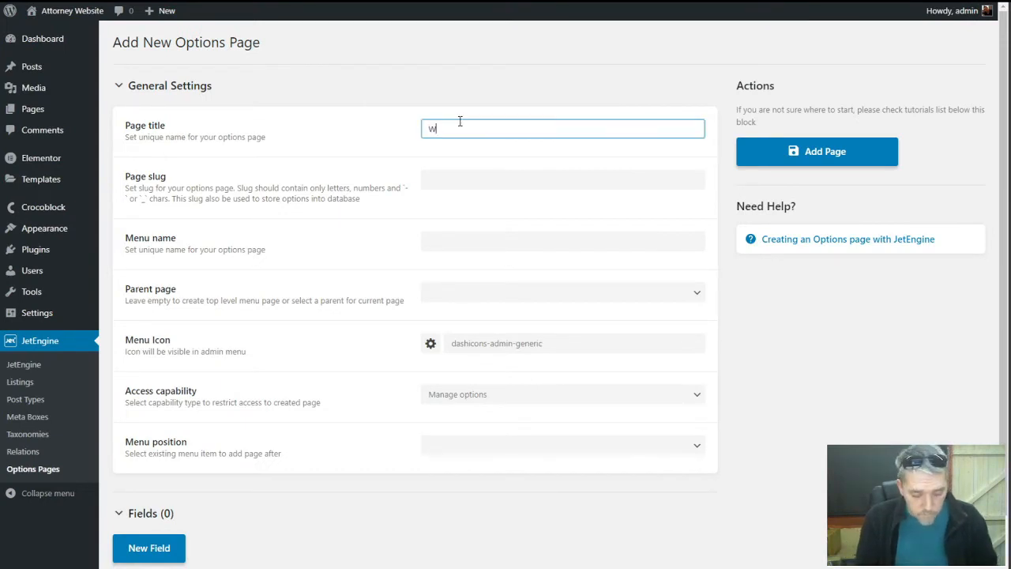
{"action": "type", "text": "Website"}
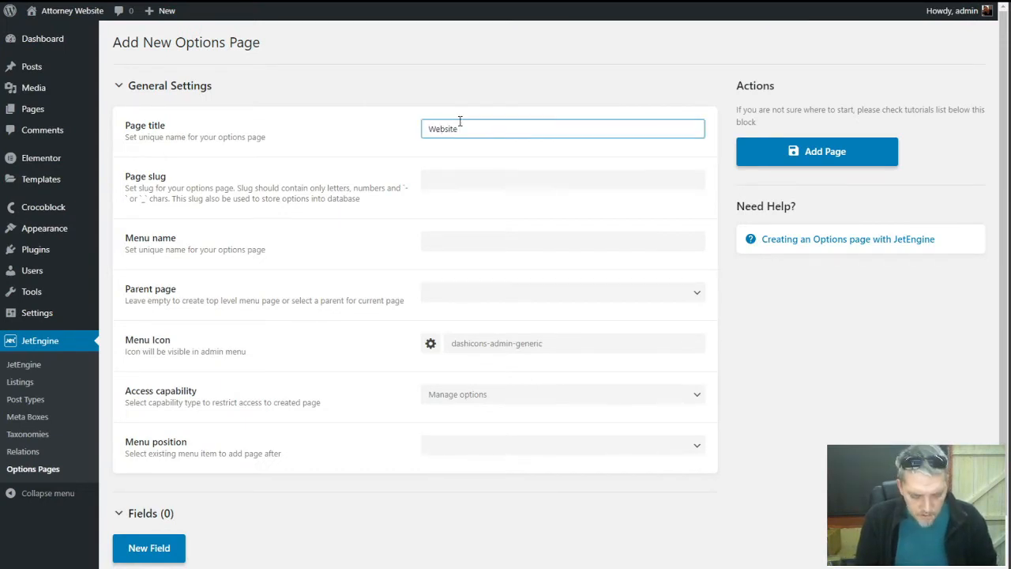
{"action": "type", "text": " Settings"}
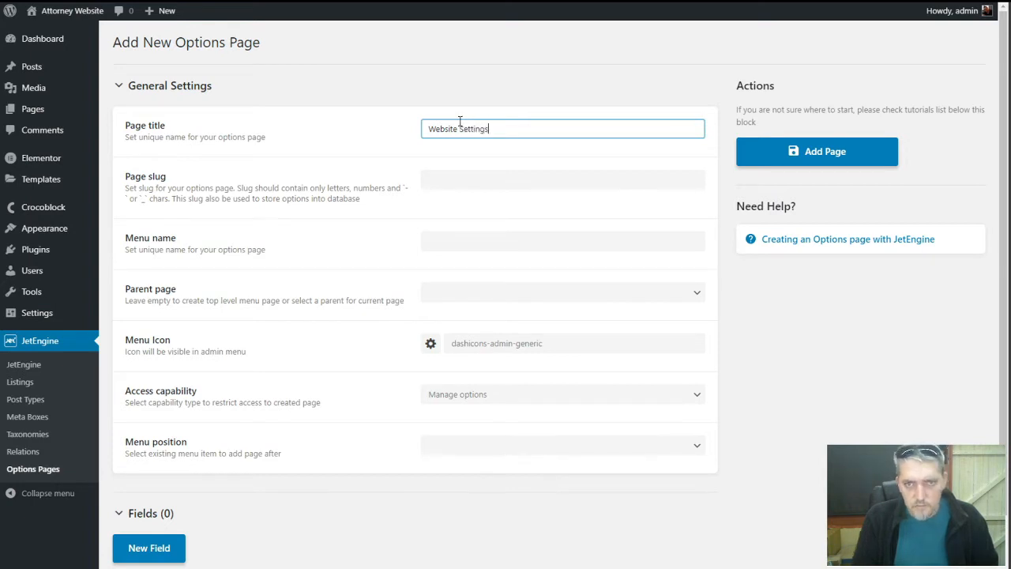
{"action": "key", "text": "Tab"}
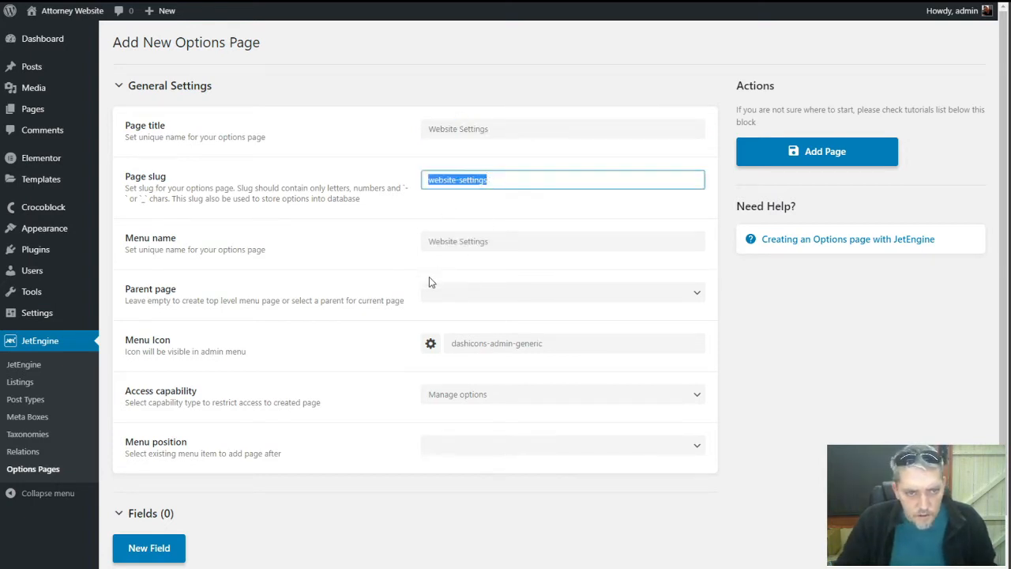
{"action": "key", "text": "Tab"}
{"action": "key", "text": "Tab"}
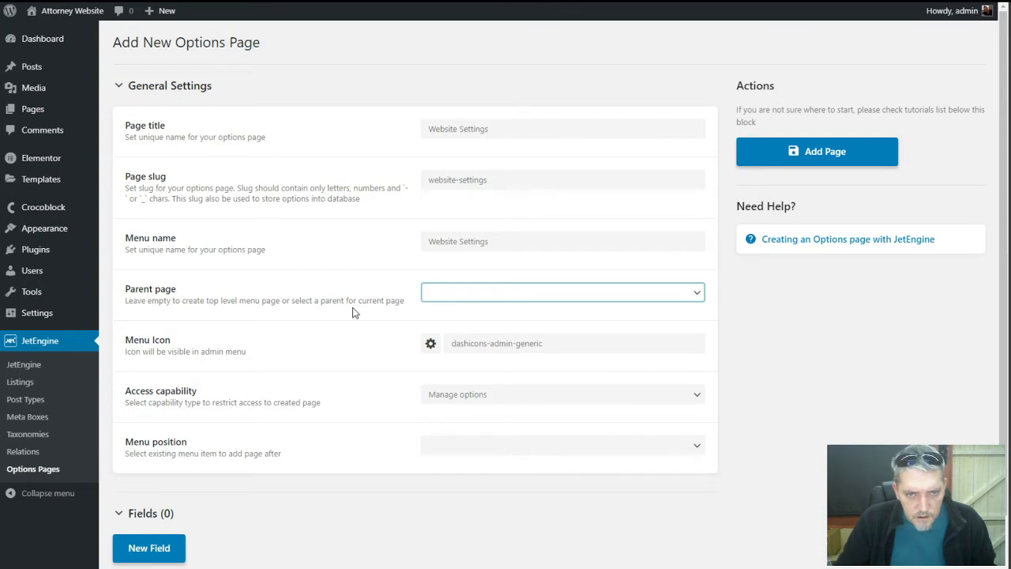
Place the page under Settings with Manage options access and add a blank field
{"action": "left_click", "coordinate": [431, 295]}
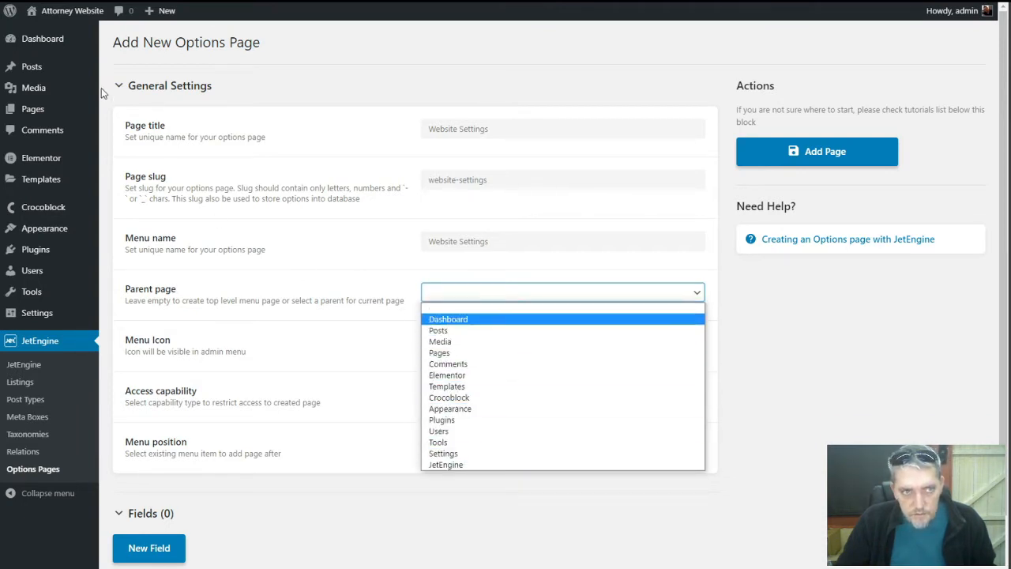
{"action": "left_click", "coordinate": [452, 454]}
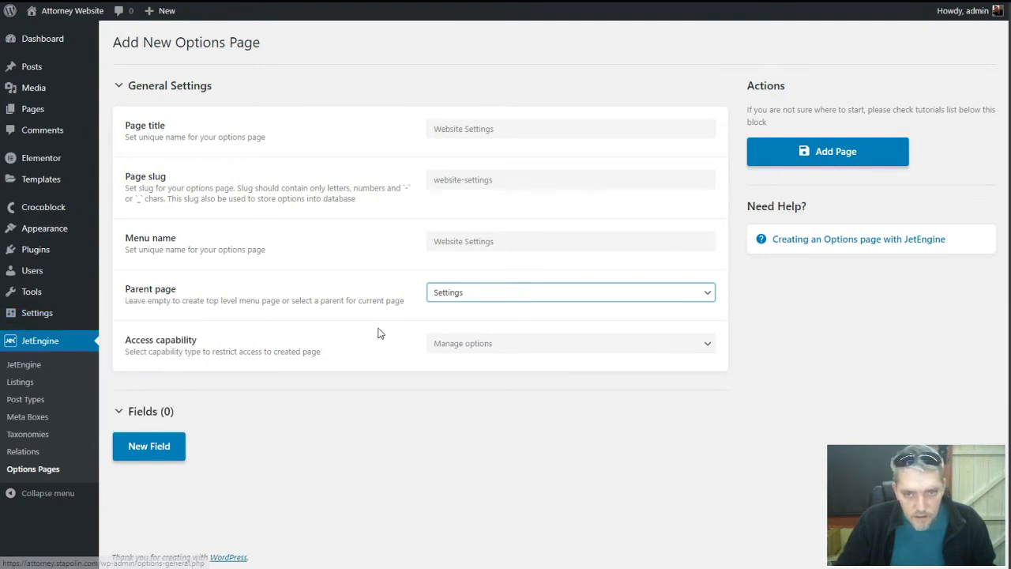
{"action": "left_click", "coordinate": [447, 345]}
{"action": "left_click", "coordinate": [389, 348]}
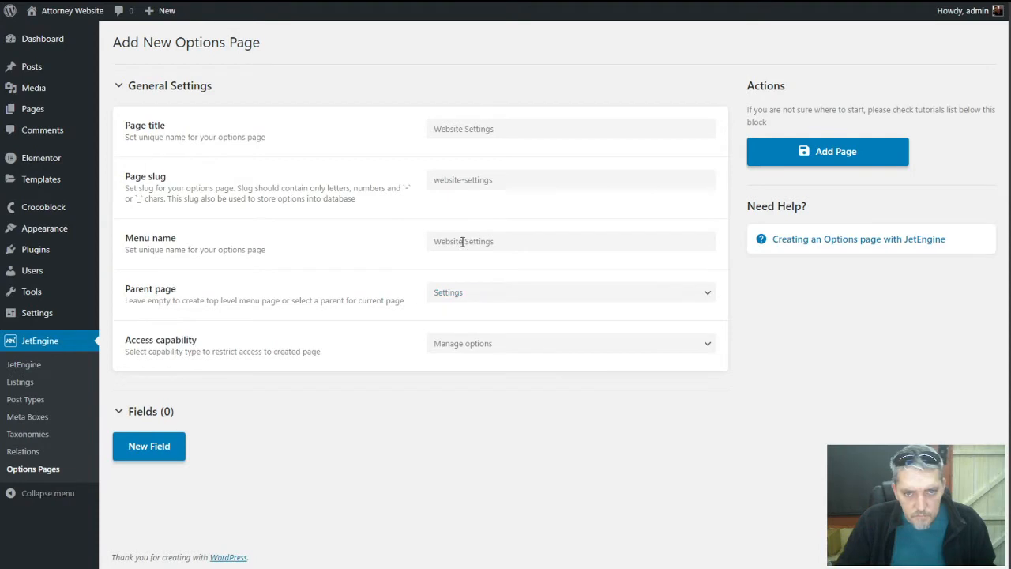
{"action": "left_click", "coordinate": [139, 411]}
{"action": "left_click", "coordinate": [129, 414]}
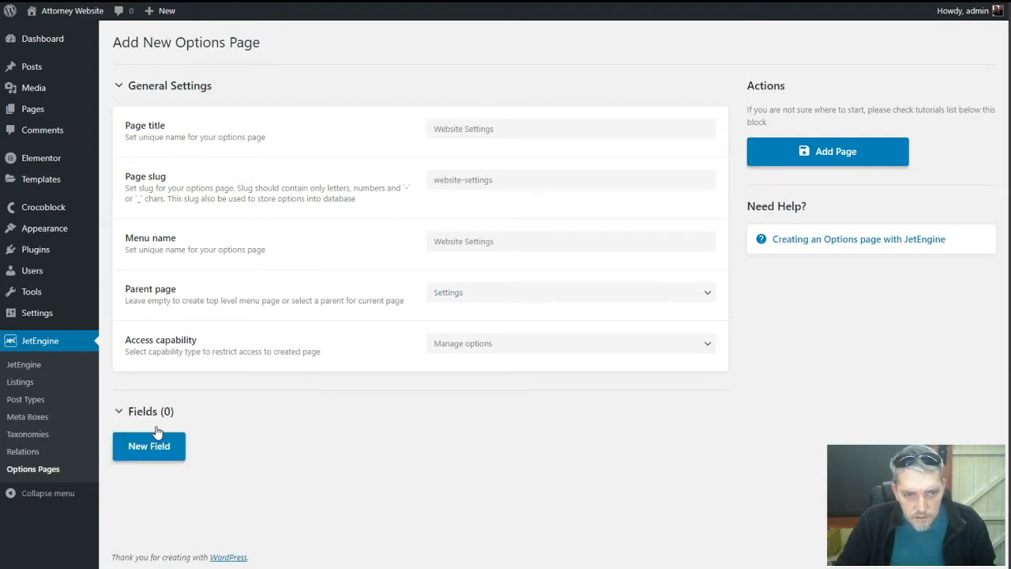
{"action": "left_click", "coordinate": [157, 447]}
Make the first field a tab labelled NAP with ID option-nap
{"action": "scroll", "coordinate": [299, 410], "scroll_direction": "down", "scroll_amount": 3}
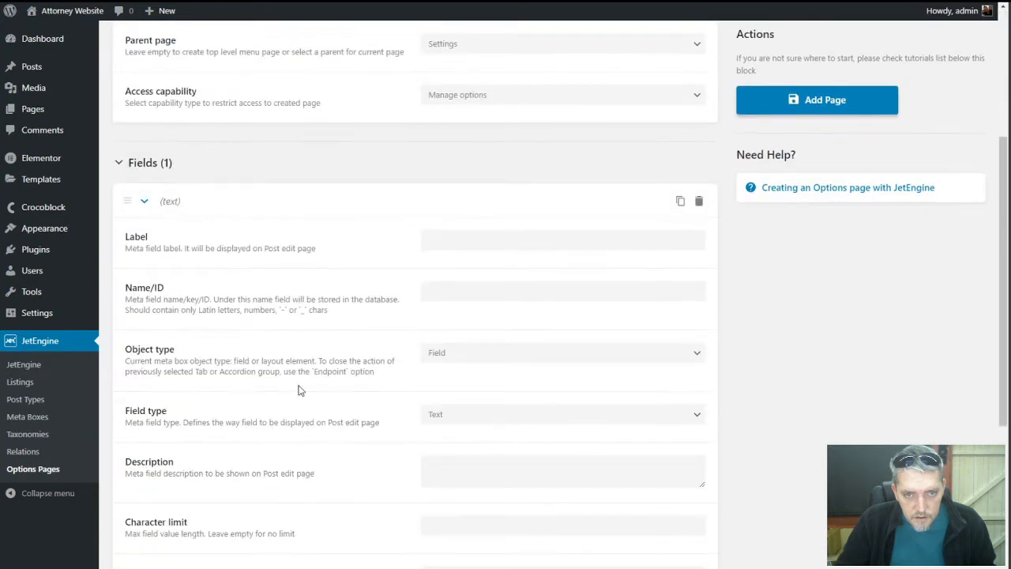
{"action": "left_click", "coordinate": [441, 355]}
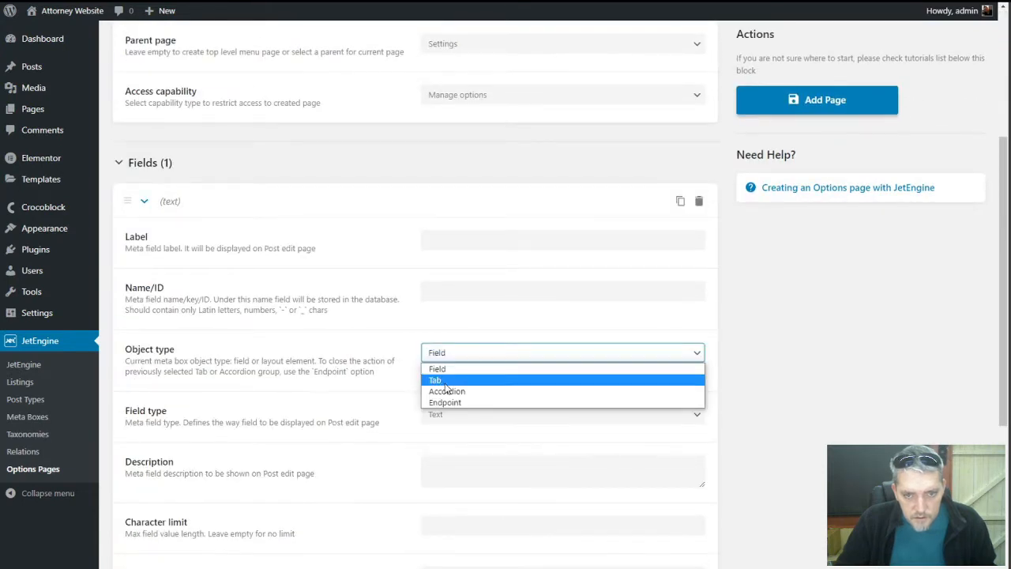
{"action": "left_click", "coordinate": [445, 382]}
{"action": "left_click", "coordinate": [447, 255]}
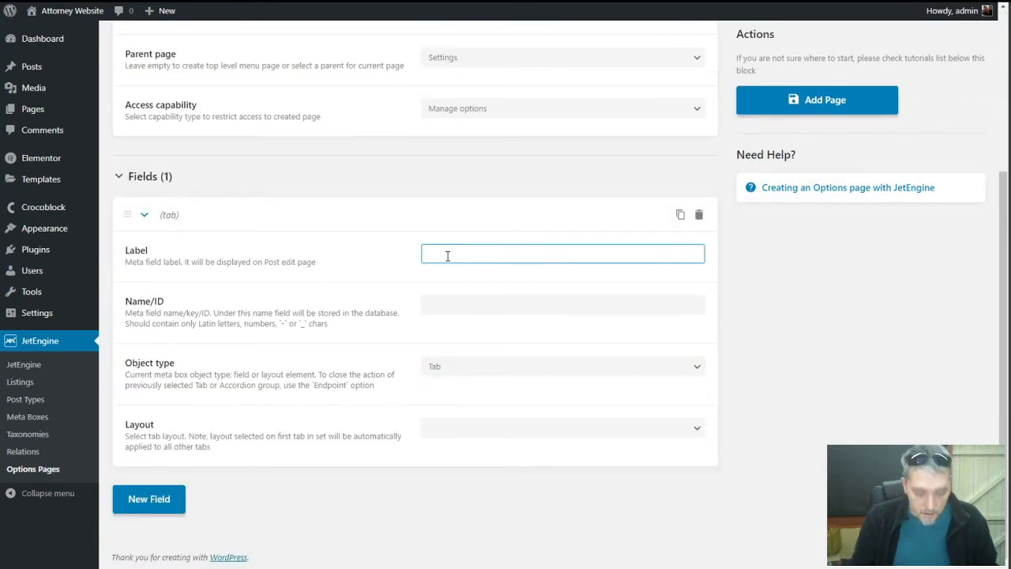
{"action": "type", "text": "NAP"}
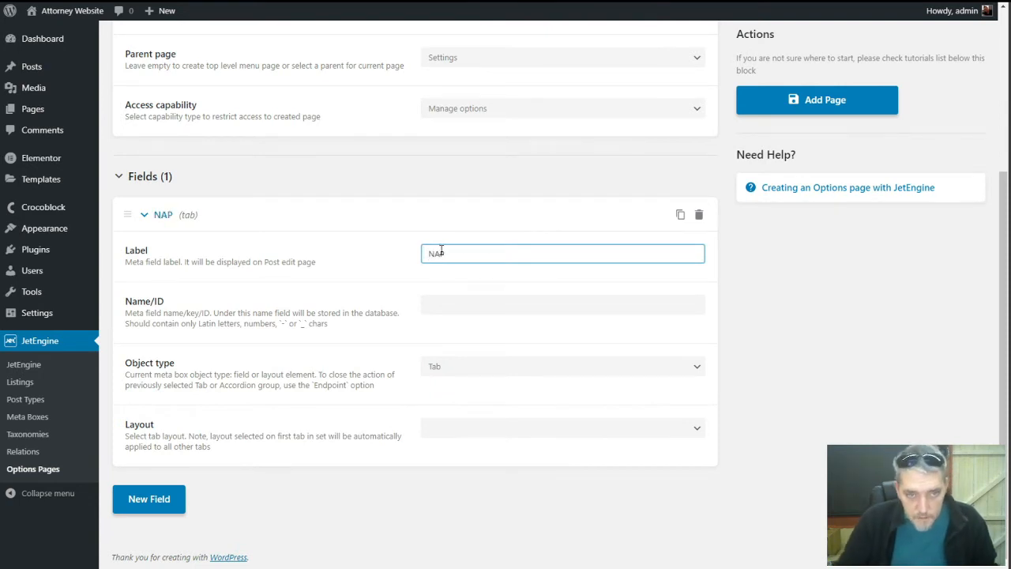
{"action": "left_click", "coordinate": [452, 307]}
{"action": "type", "text": "nap"}
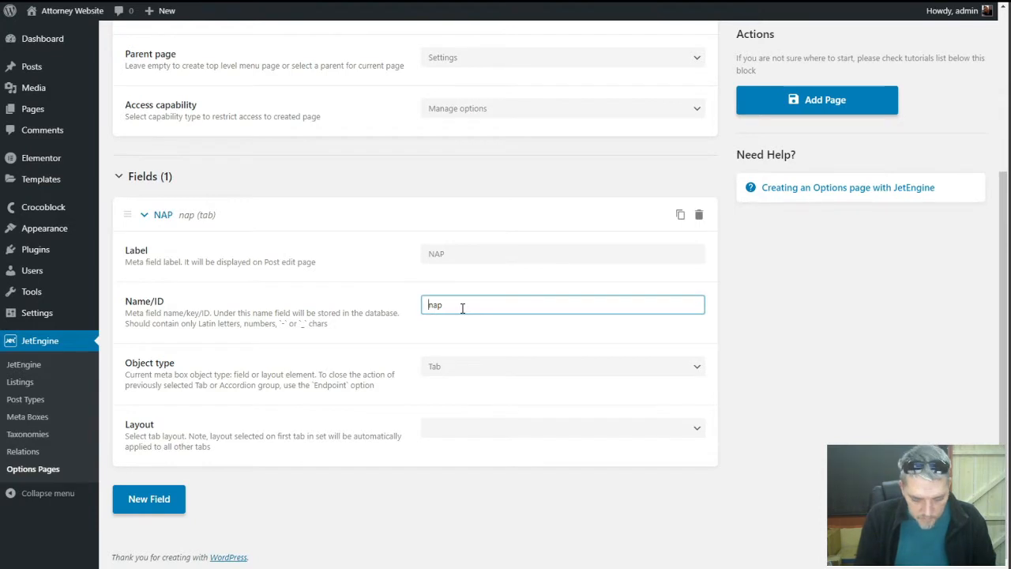
{"action": "key", "text": "Home"}
{"action": "type", "text": "options"}
{"action": "key", "text": "BackSpace"}
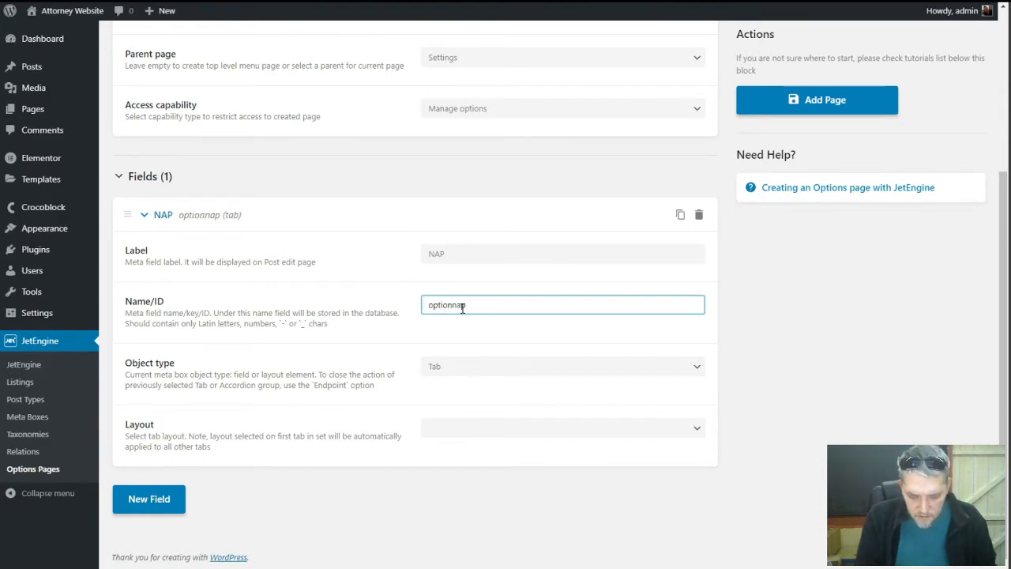
{"action": "type", "text": "-"}
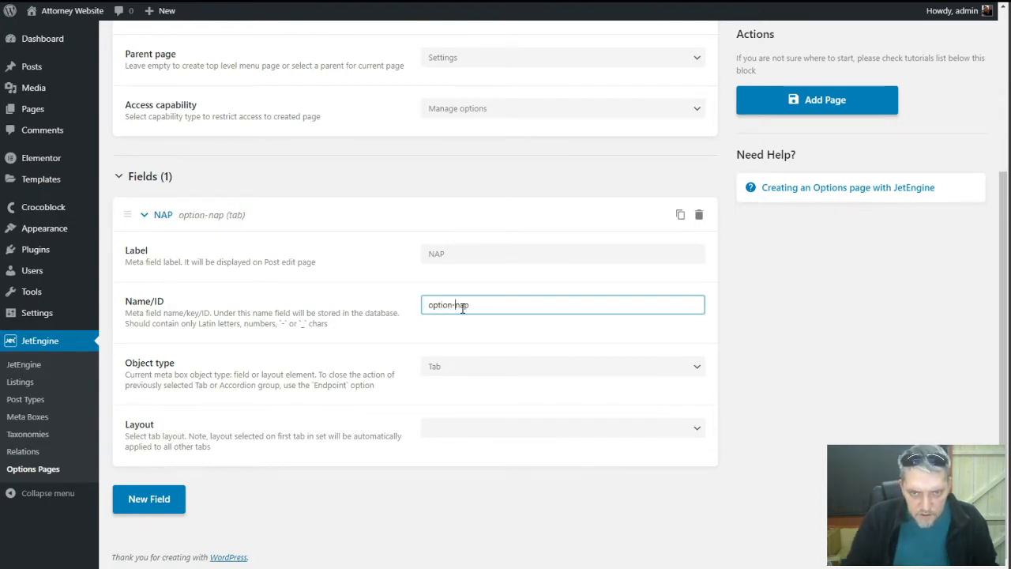
Give the NAP tab a Vertical layout and add a second field
{"action": "left_click", "coordinate": [427, 429]}
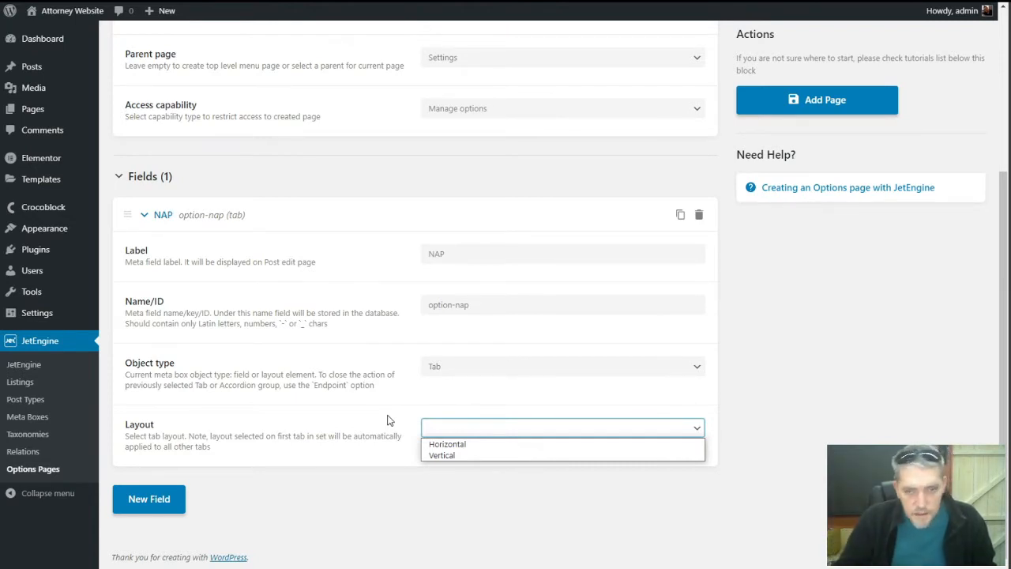
{"action": "left_click", "coordinate": [431, 456]}
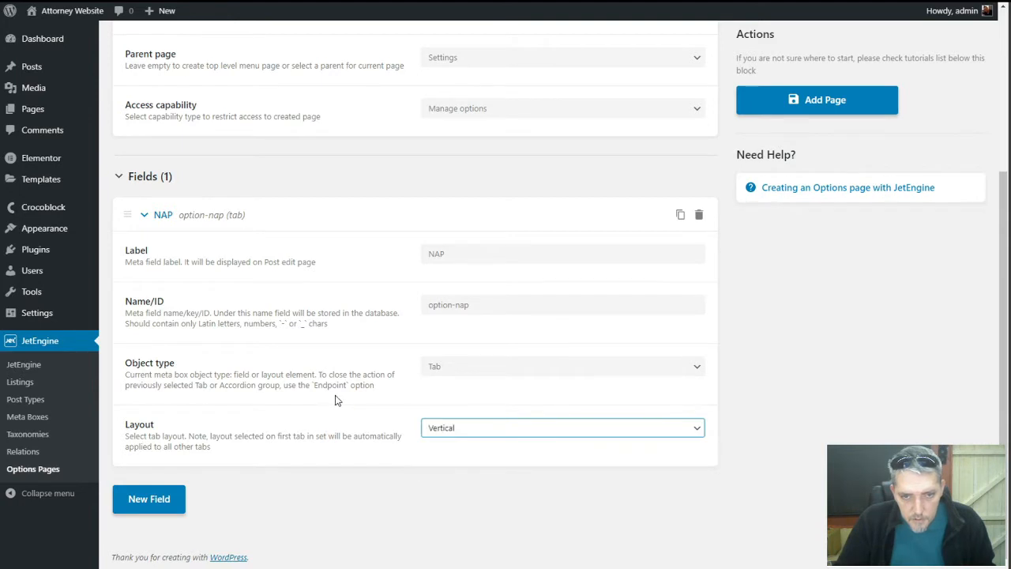
{"action": "left_click", "coordinate": [318, 387]}
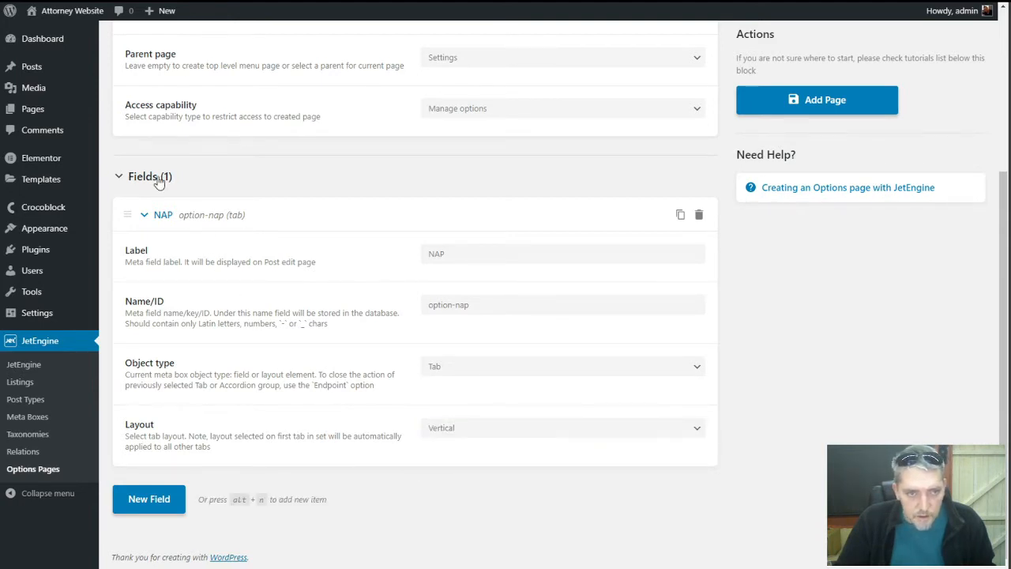
{"action": "left_click", "coordinate": [155, 503]}
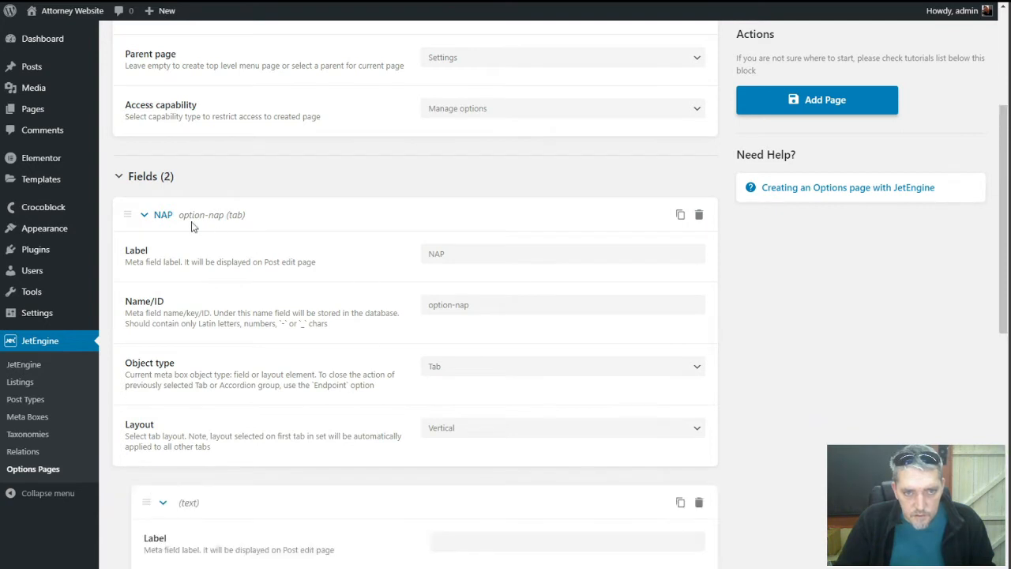
Set up a Business Name text field with ID option-business-name
{"action": "left_click", "coordinate": [144, 215]}
{"action": "left_click", "coordinate": [492, 304]}
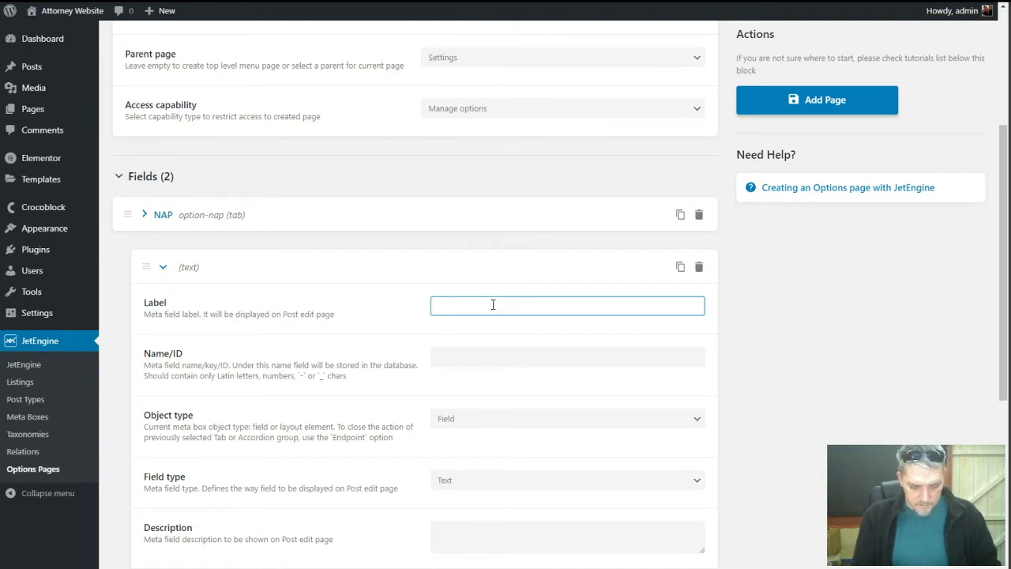
{"action": "type", "text": "Business Name"}
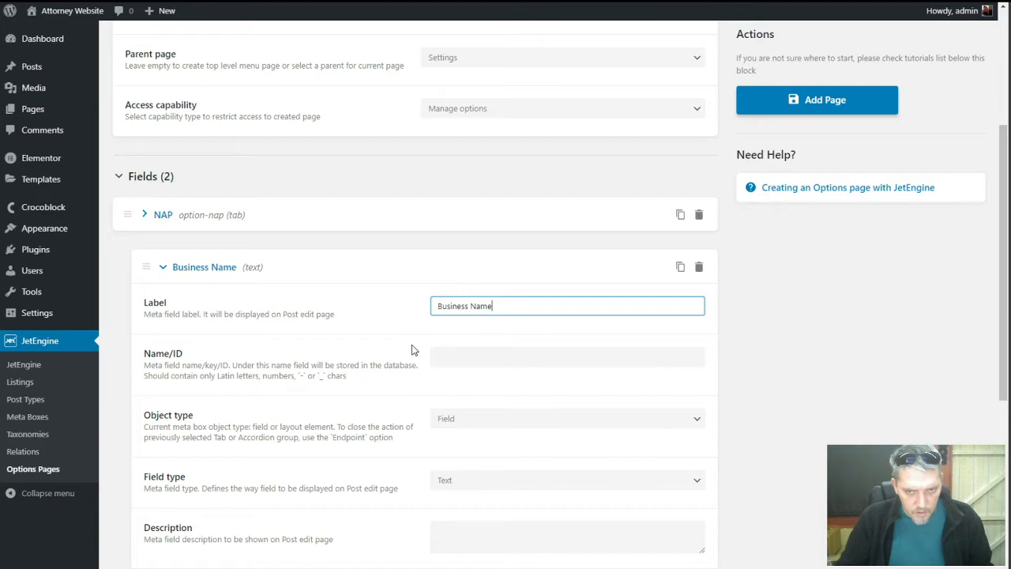
{"action": "key", "text": "Tab"}
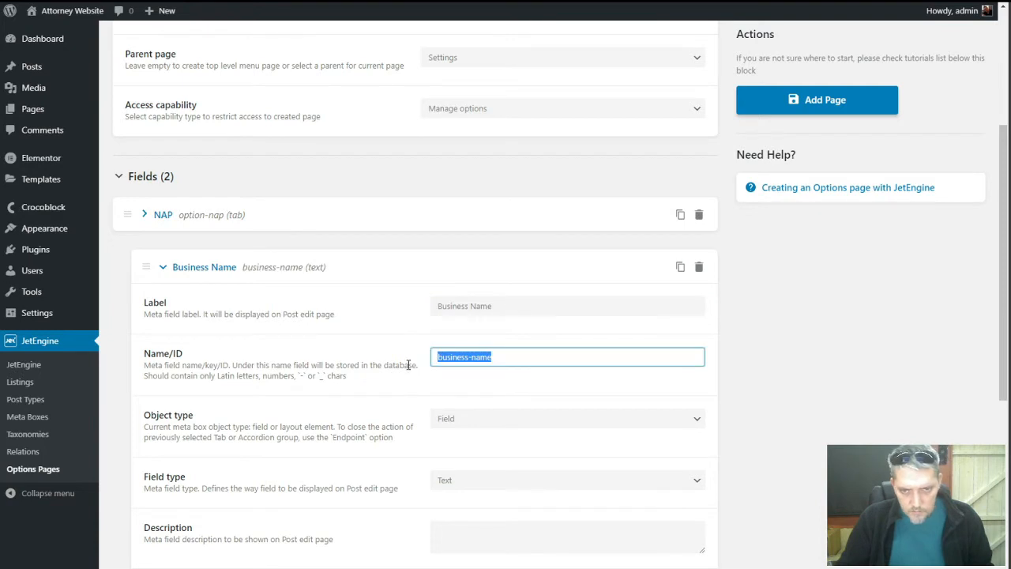
{"action": "left_click", "coordinate": [437, 360]}
{"action": "type", "text": "option-"}
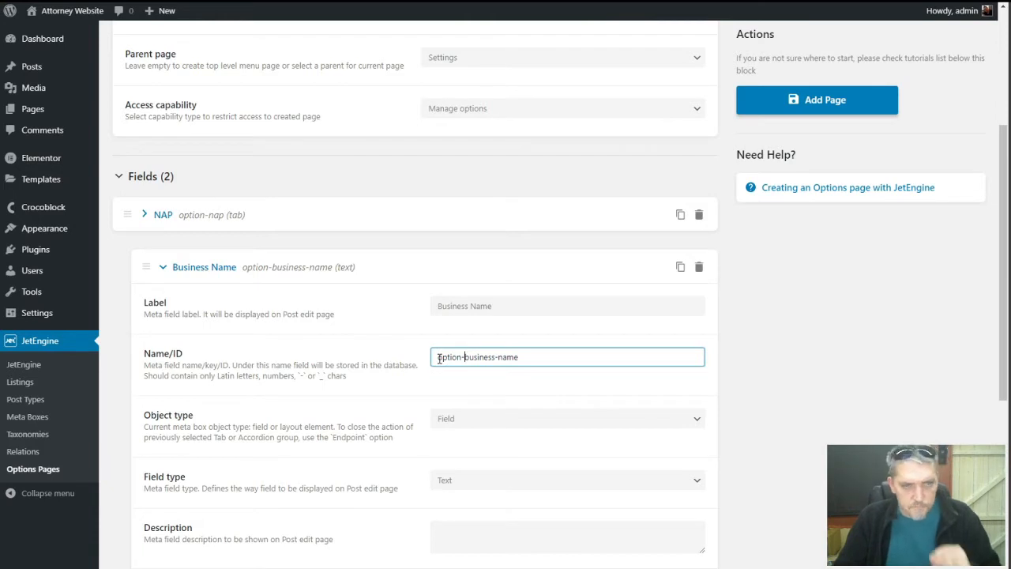
{"action": "scroll", "coordinate": [378, 416], "scroll_direction": "down", "scroll_amount": 3}
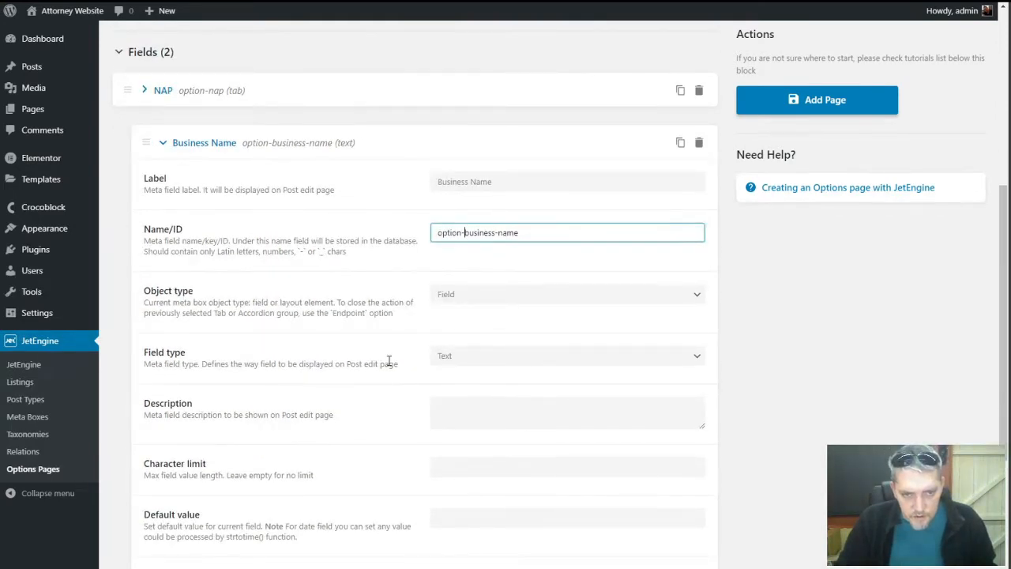
{"action": "scroll", "coordinate": [388, 360], "scroll_direction": "down", "scroll_amount": 4}
{"action": "scroll", "coordinate": [350, 227], "scroll_direction": "up", "scroll_amount": 6}
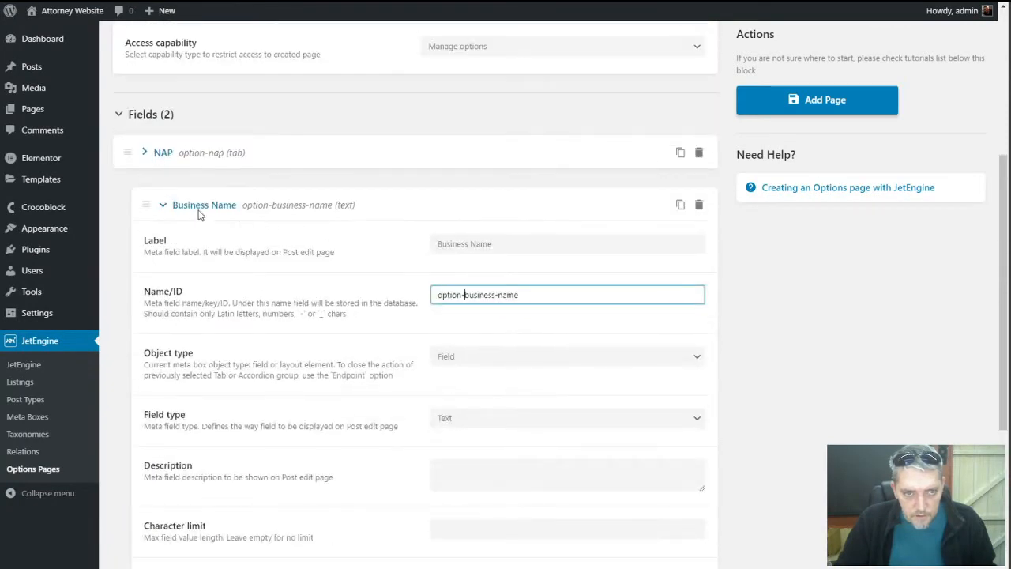
{"action": "left_click", "coordinate": [164, 206]}
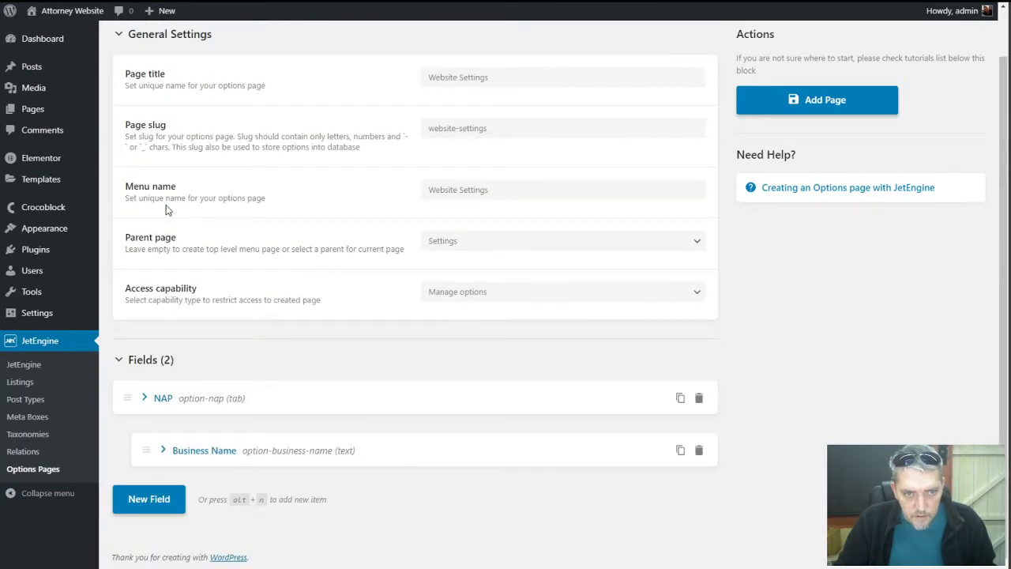
Add a Business Street field with ID option-business-street and save the options page
{"action": "left_click", "coordinate": [149, 499]}
{"action": "scroll", "coordinate": [432, 448], "scroll_direction": "down", "scroll_amount": 3}
{"action": "left_click", "coordinate": [483, 415]}
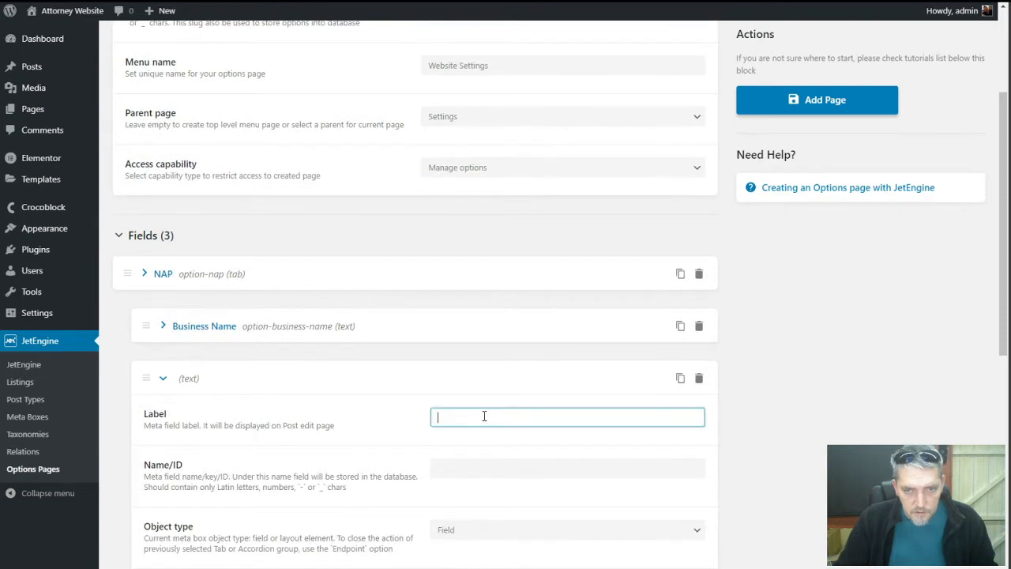
{"action": "type", "text": "Business"}
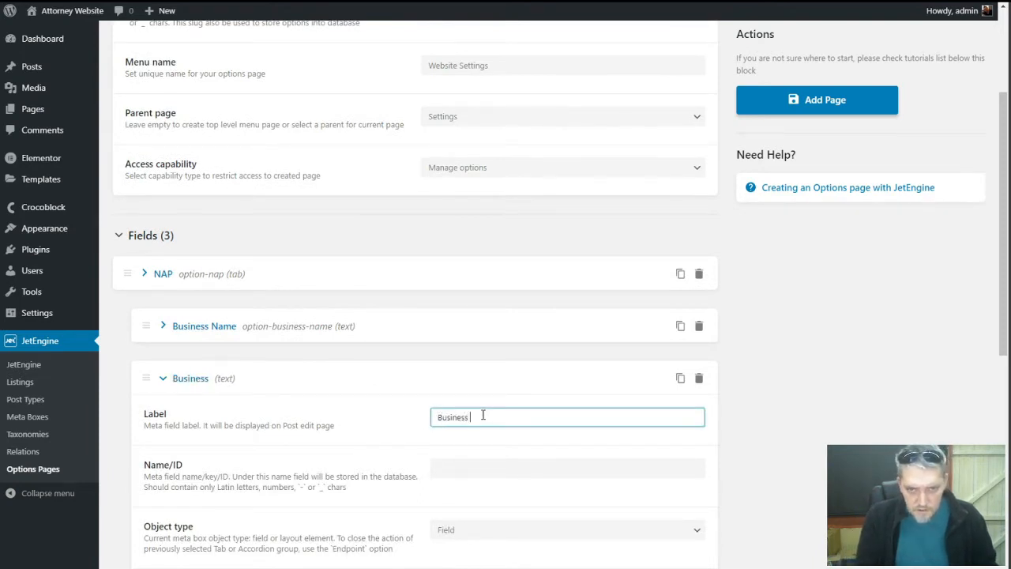
{"action": "type", "text": " Street"}
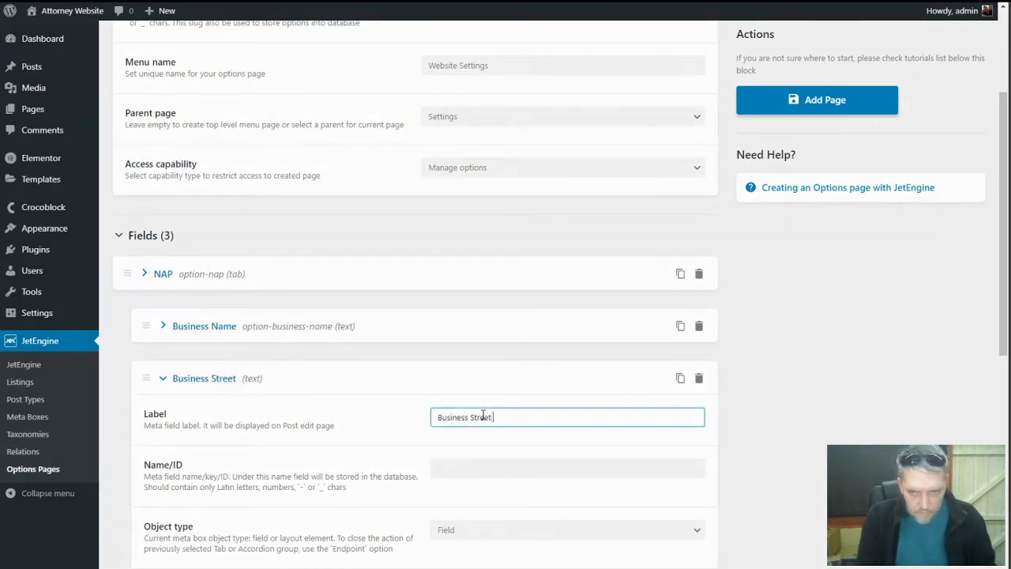
{"action": "scroll", "coordinate": [561, 402], "scroll_direction": "down", "scroll_amount": 3}
{"action": "left_click", "coordinate": [439, 343]}
{"action": "type", "text": "option"}
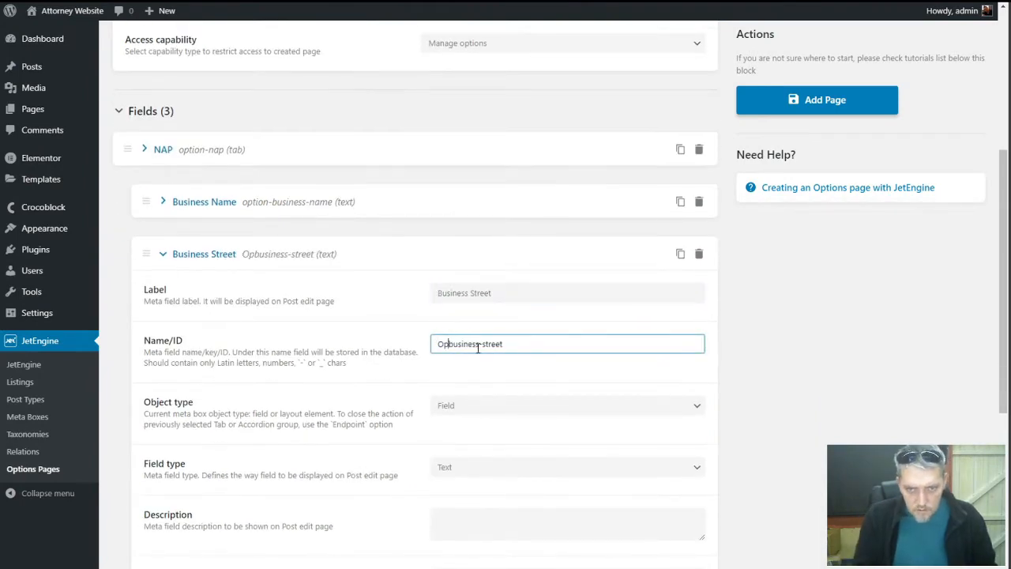
{"action": "type", "text": "-"}
{"action": "scroll", "coordinate": [387, 367], "scroll_direction": "down", "scroll_amount": 2}
{"action": "scroll", "coordinate": [269, 392], "scroll_direction": "up", "scroll_amount": 2}
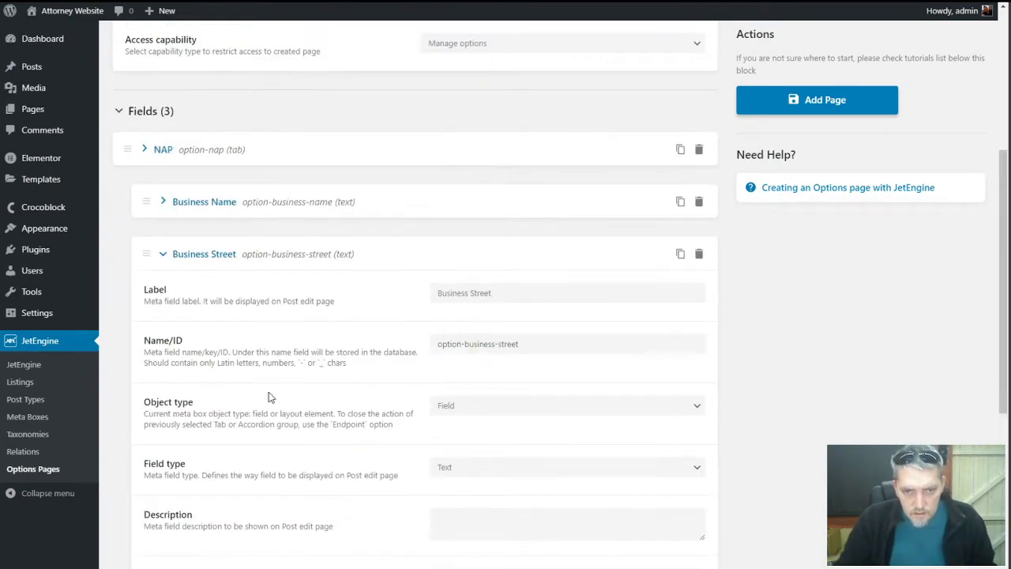
{"action": "left_click", "coordinate": [162, 255]}
{"action": "left_click", "coordinate": [794, 100]}
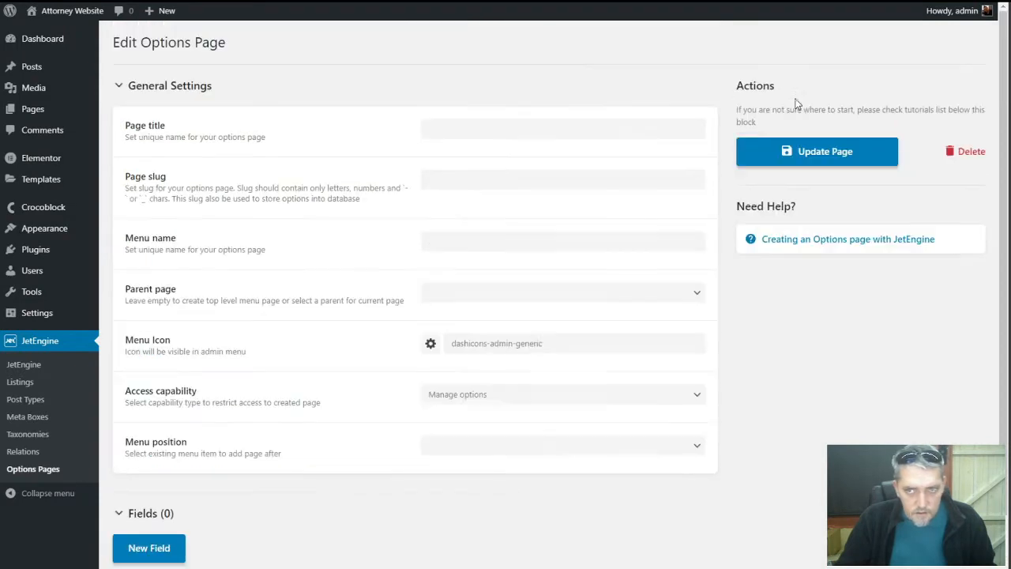
Set the Website Settings Business Name to '<strong>Law</strong> Firm' and save
{"action": "mouse_move", "coordinate": [35, 314]}
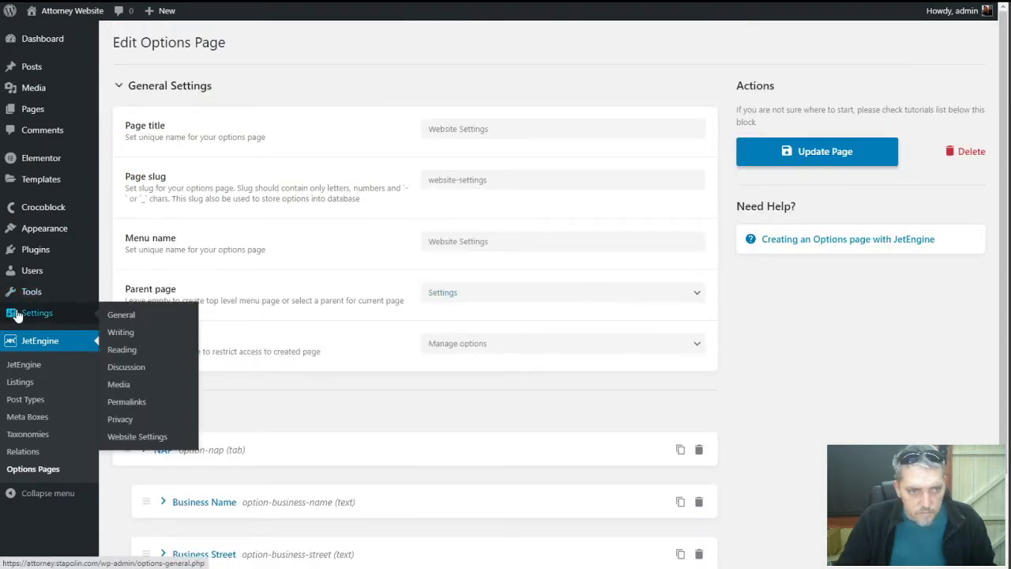
{"action": "left_click", "coordinate": [139, 438]}
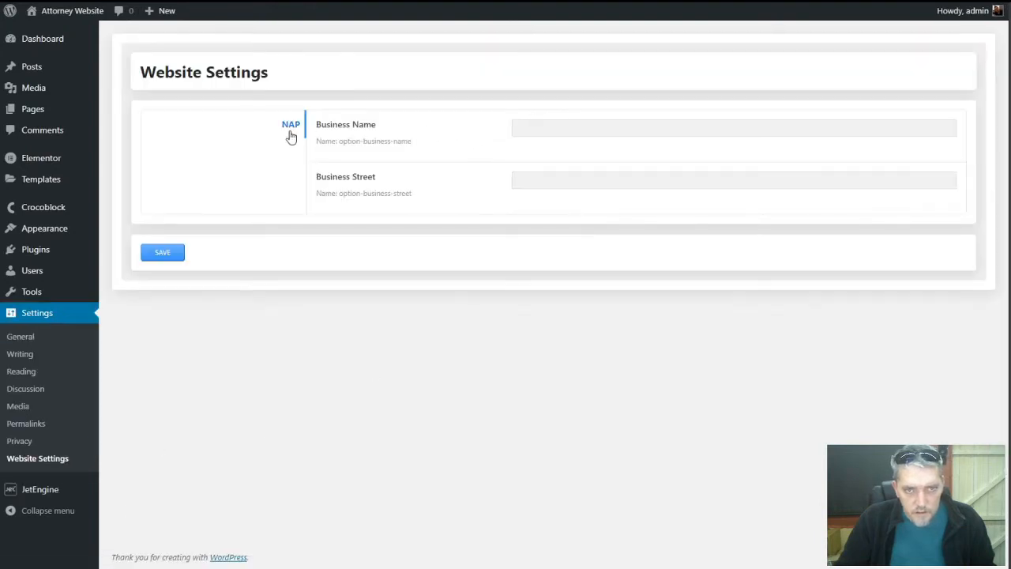
{"action": "left_click", "coordinate": [585, 127]}
{"action": "left_click", "coordinate": [581, 181]}
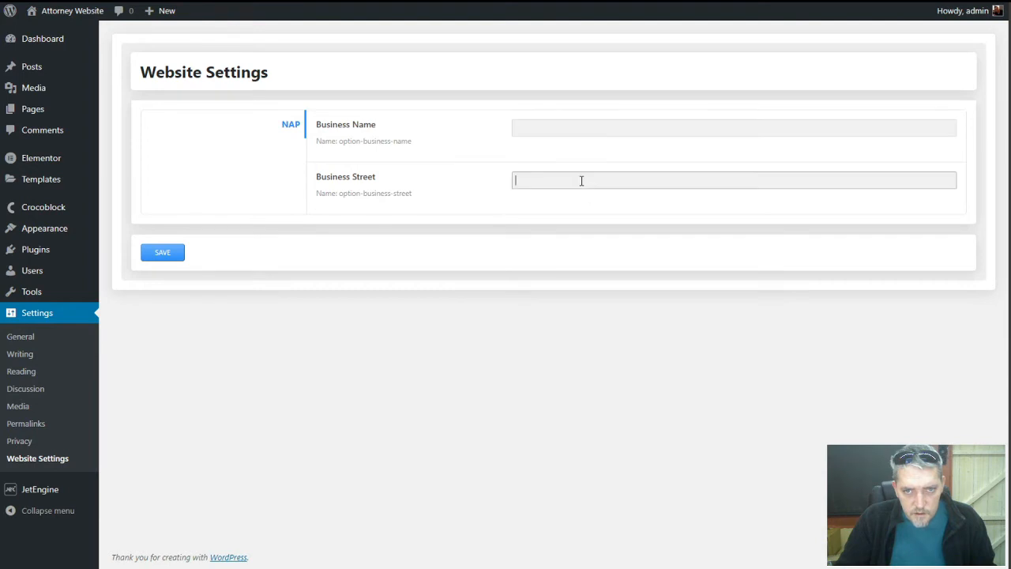
{"action": "left_click", "coordinate": [568, 127]}
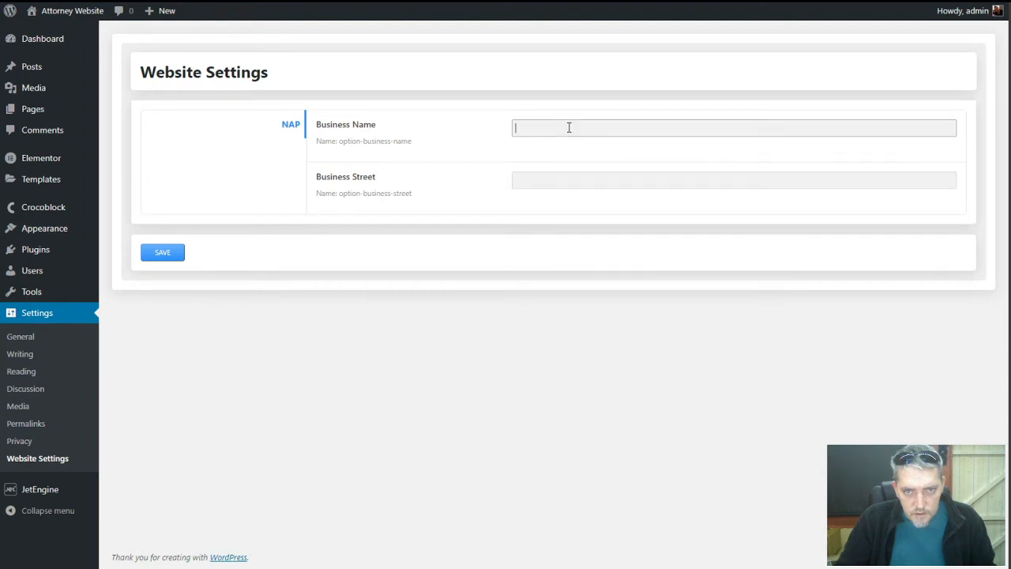
{"action": "type", "text": "Law Firm"}
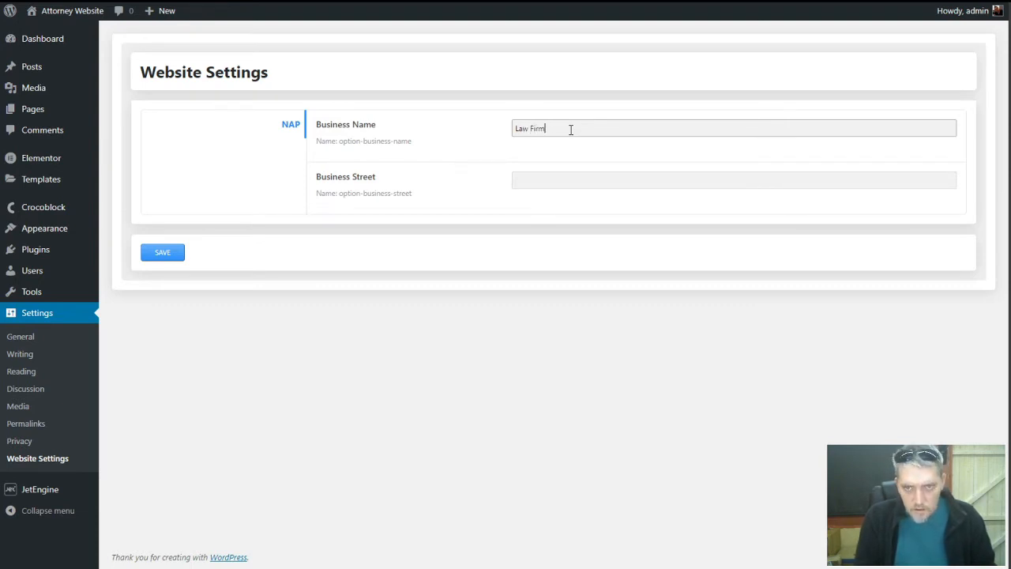
{"action": "key", "text": "Home"}
{"action": "type", "text": "strong>Law"}
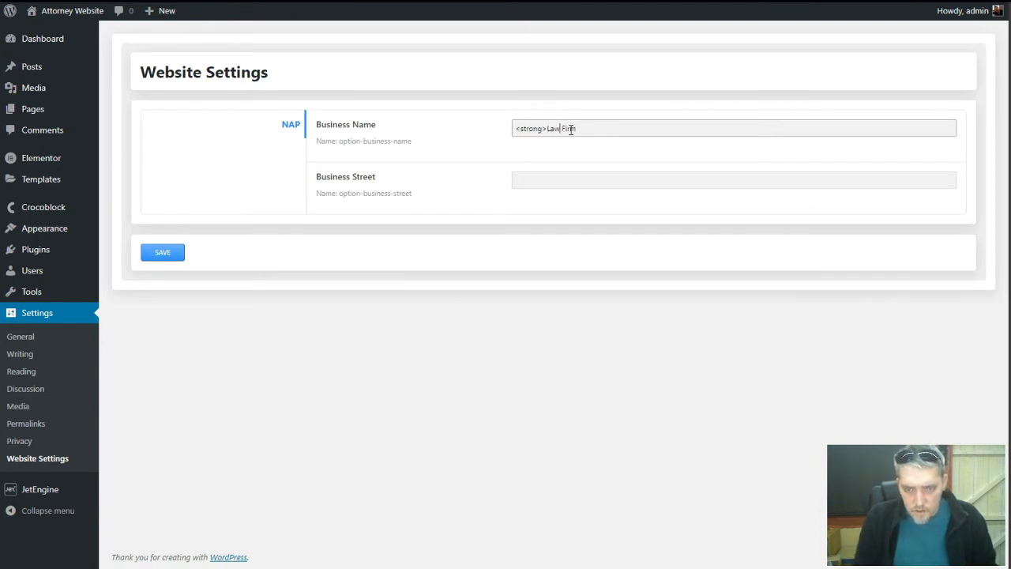
{"action": "type", "text": "</strong>"}
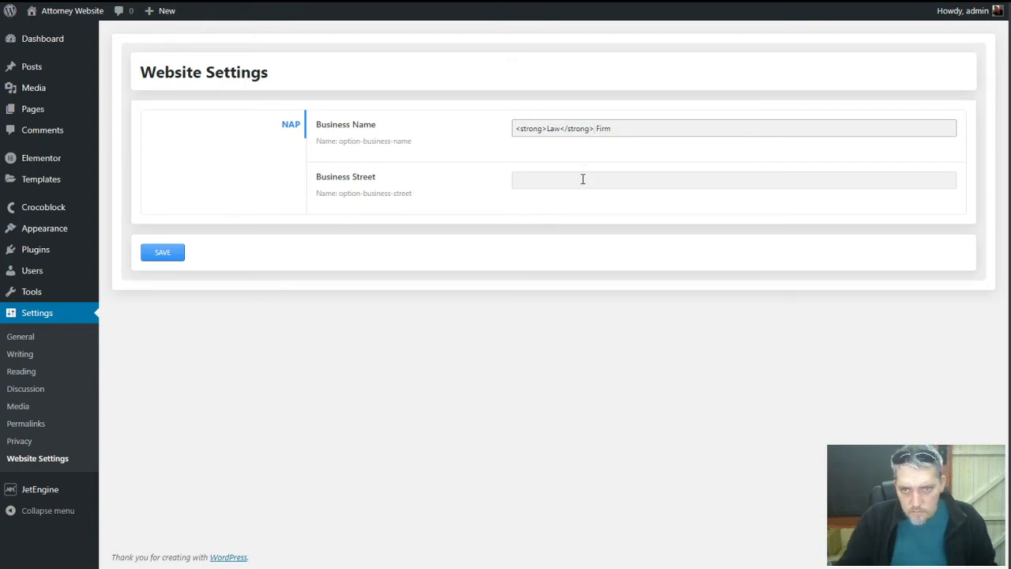
{"action": "left_click", "coordinate": [179, 257]}
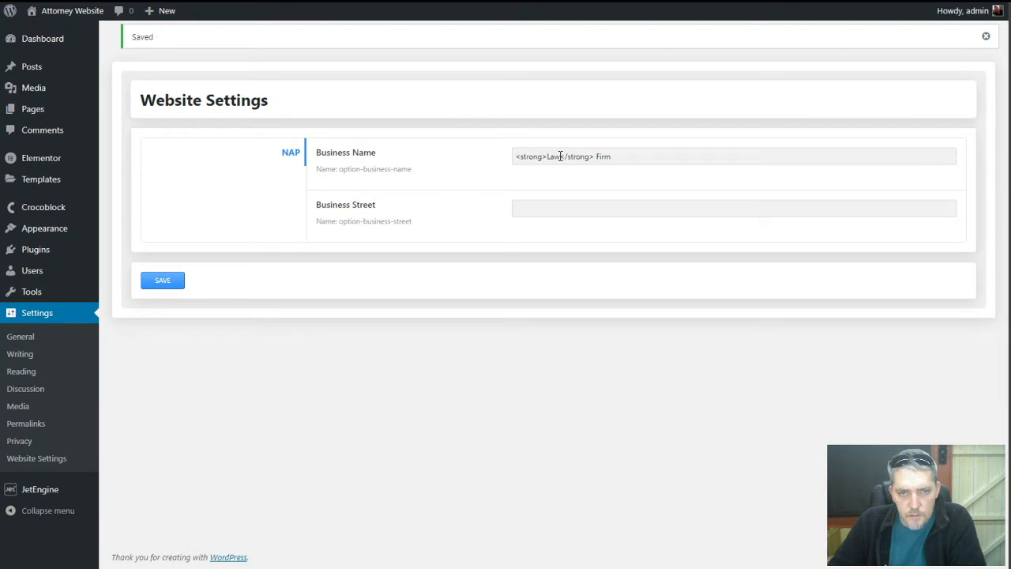
Reopen the Website Settings options page in JetEngine for editing
{"action": "left_click", "coordinate": [583, 209]}
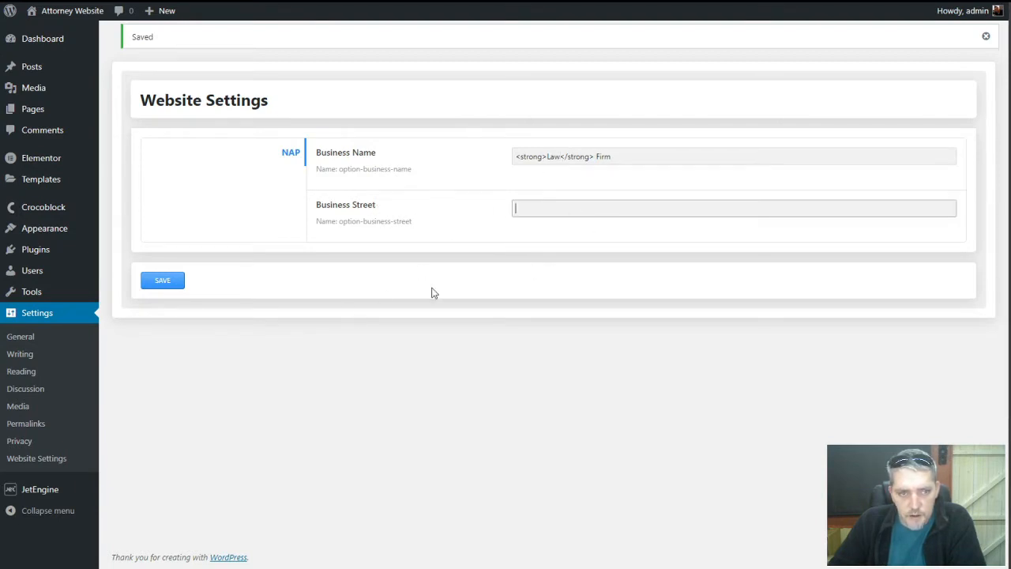
{"action": "mouse_move", "coordinate": [25, 492]}
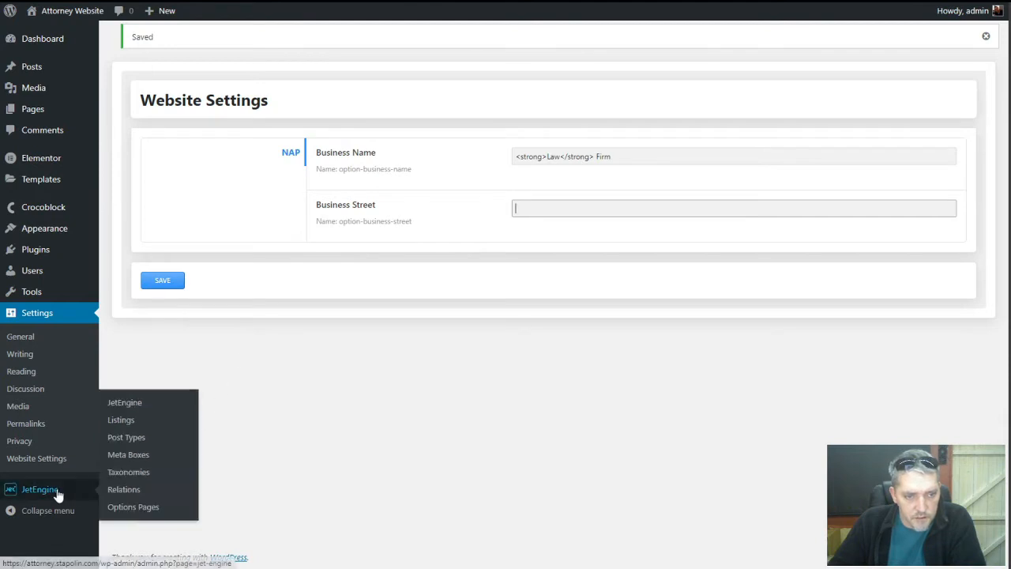
{"action": "left_click", "coordinate": [147, 511]}
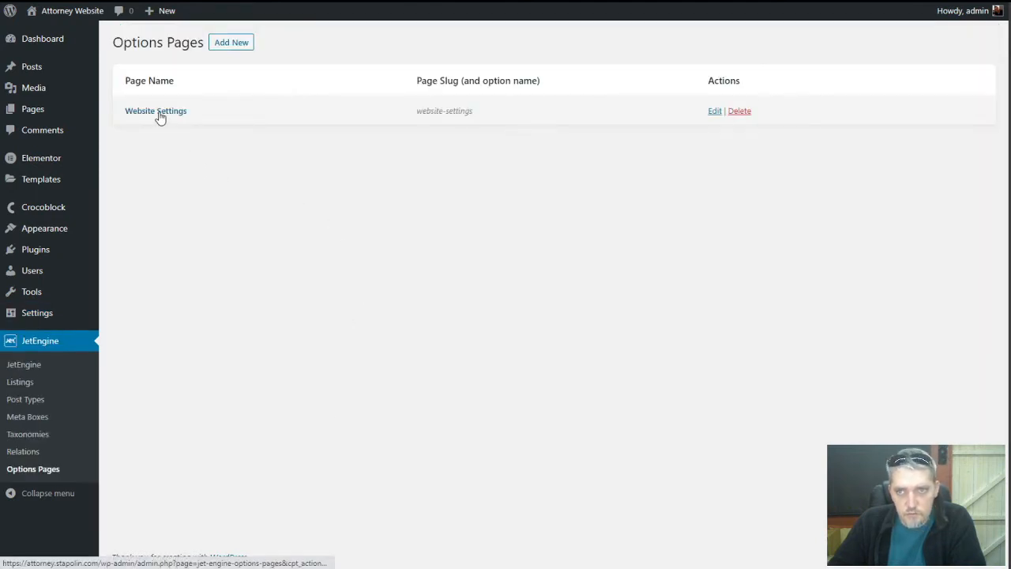
{"action": "left_click", "coordinate": [158, 113]}
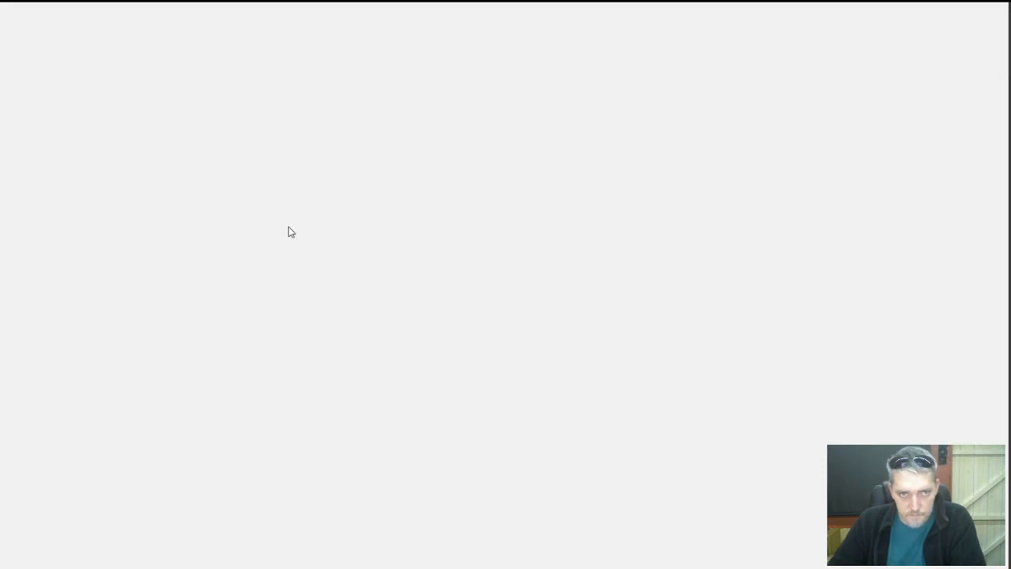
Add a Business City text field with its auto-filled business-city ID
{"action": "scroll", "coordinate": [332, 341], "scroll_direction": "down", "scroll_amount": 3}
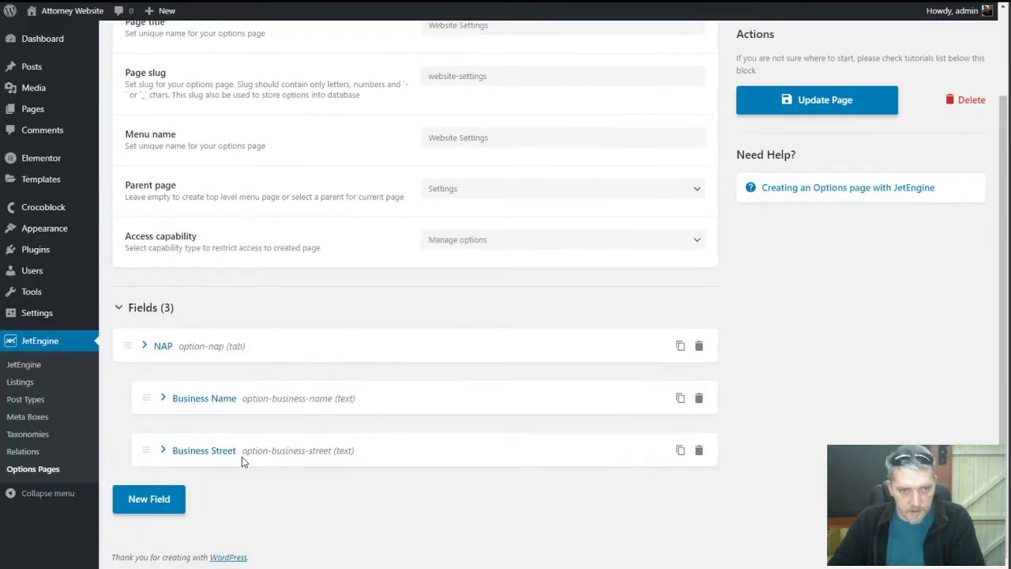
{"action": "left_click", "coordinate": [156, 499]}
{"action": "scroll", "coordinate": [474, 434], "scroll_direction": "down", "scroll_amount": 2}
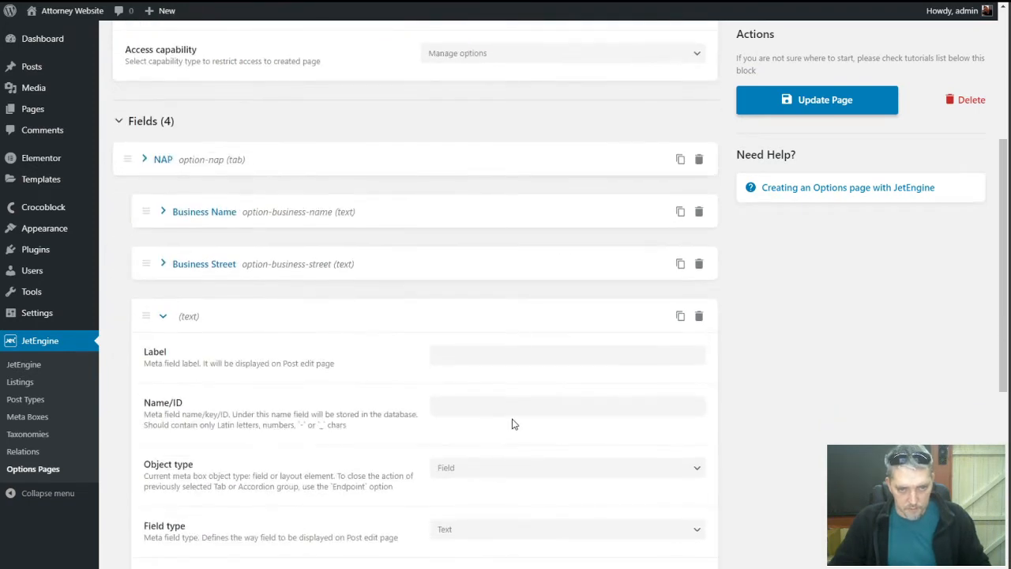
{"action": "left_click", "coordinate": [516, 359]}
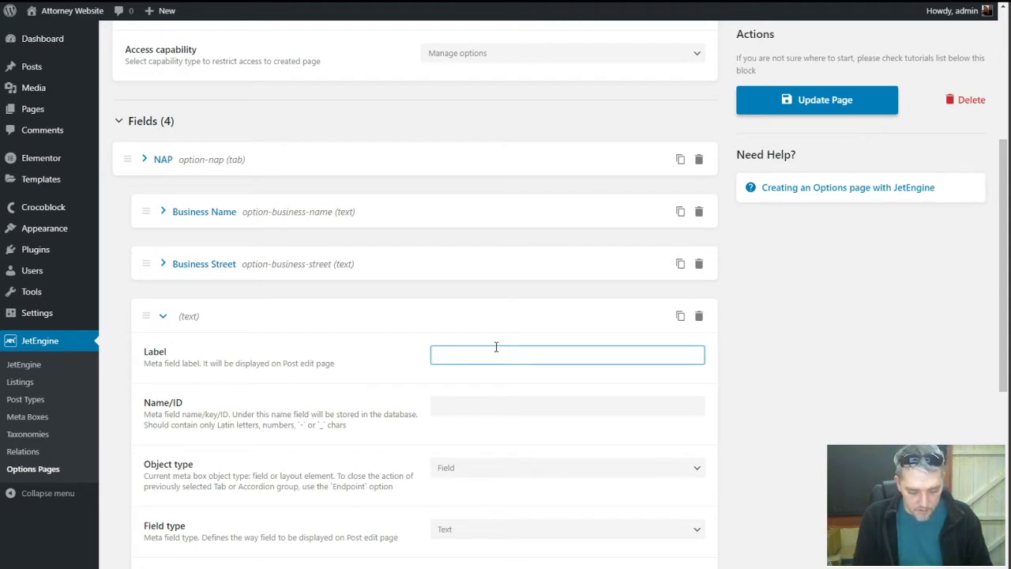
{"action": "type", "text": "Business"}
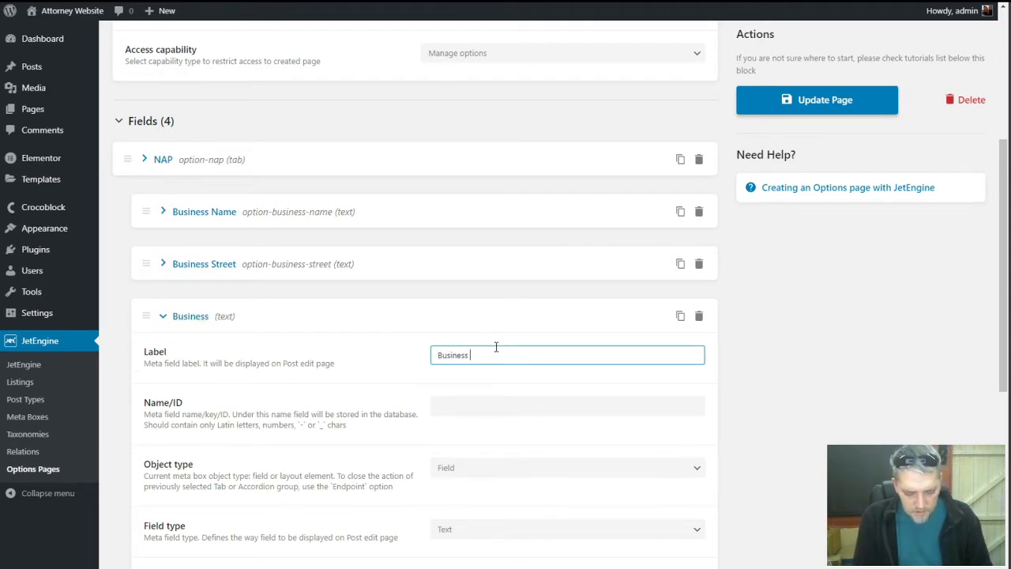
{"action": "type", "text": " City"}
{"action": "key", "text": "Tab"}
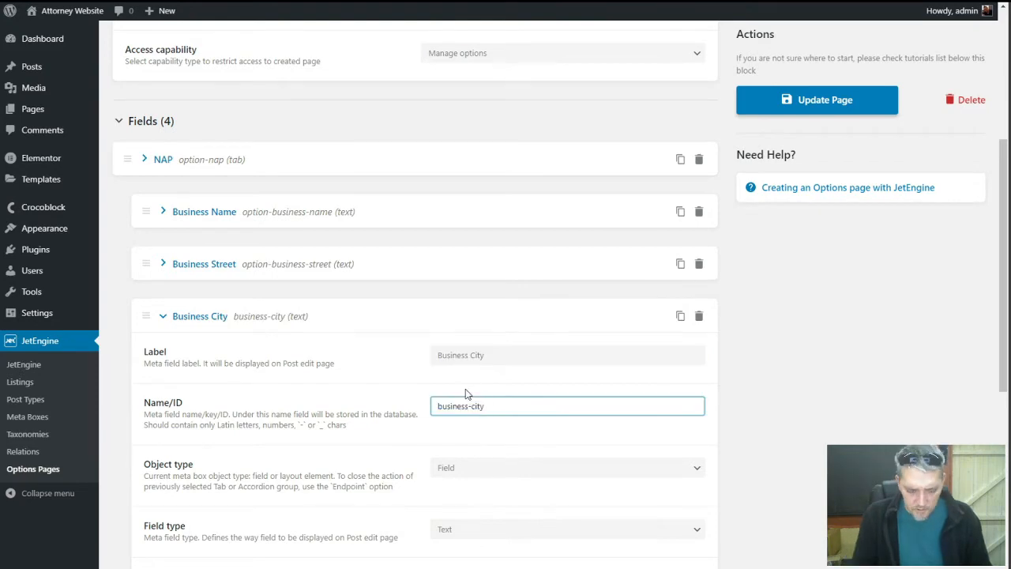
Add a Business State field with ID prefixed option-, correcting the prefix typo
{"action": "scroll", "coordinate": [411, 364], "scroll_direction": "down", "scroll_amount": 4}
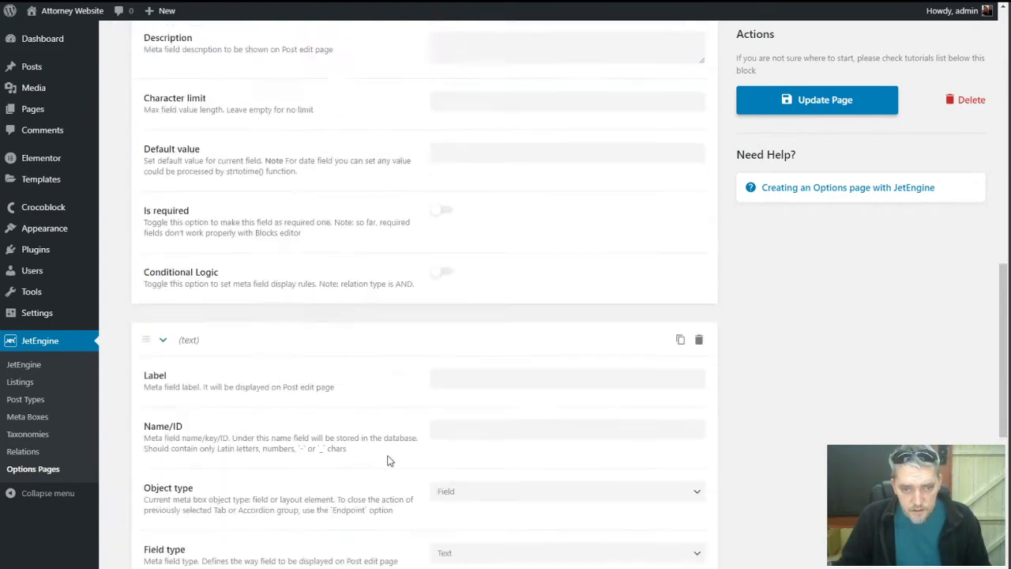
{"action": "left_click", "coordinate": [436, 380]}
{"action": "type", "text": "Business State"}
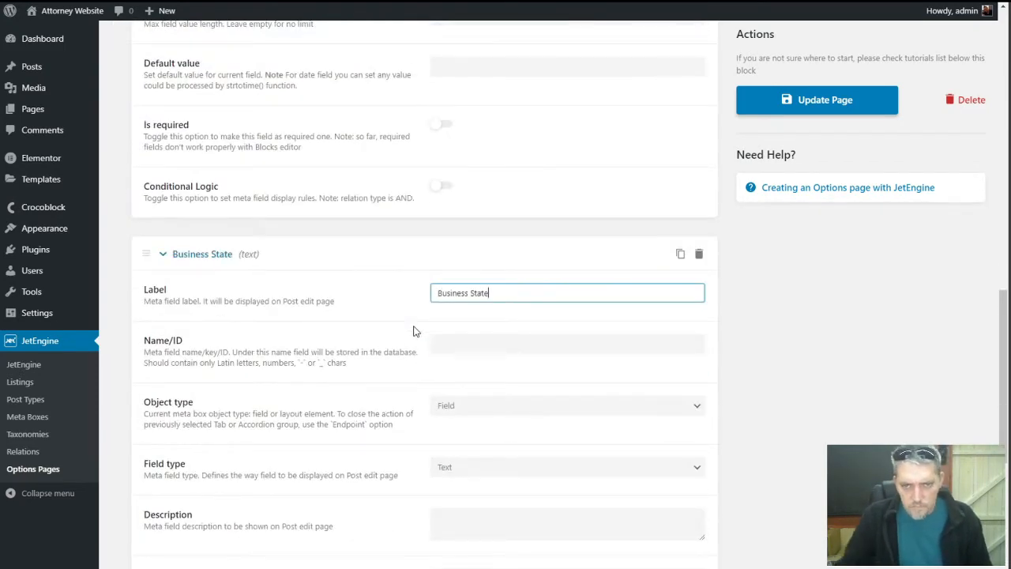
{"action": "key", "text": "Tab"}
{"action": "key", "text": "Home"}
{"action": "type", "text": "opyion-"}
{"action": "scroll", "coordinate": [336, 346], "scroll_direction": "down", "scroll_amount": 2}
{"action": "left_click", "coordinate": [452, 219]}
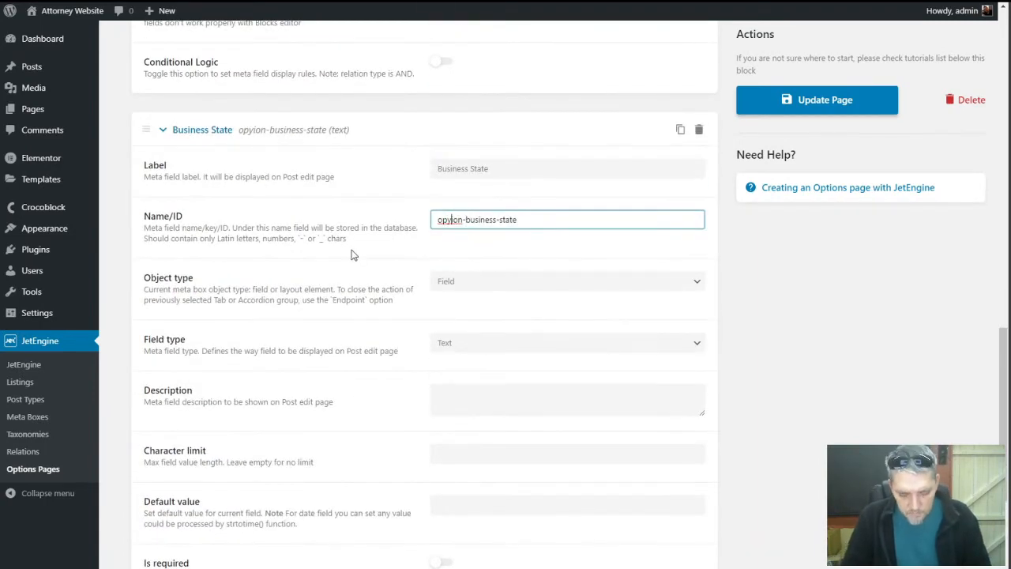
{"action": "key", "text": "BackSpace"}
{"action": "type", "text": "t"}
{"action": "scroll", "coordinate": [332, 300], "scroll_direction": "down", "scroll_amount": 3}
Add a Business ZIP field with ID option-business-zip
{"action": "left_click", "coordinate": [152, 499]}
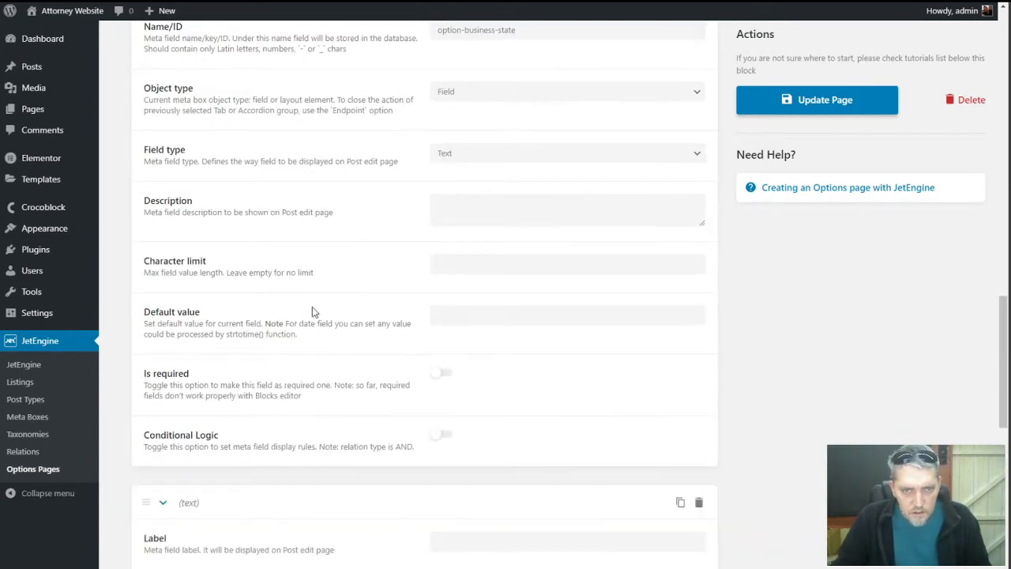
{"action": "scroll", "coordinate": [316, 308], "scroll_direction": "down", "scroll_amount": 4}
{"action": "left_click", "coordinate": [478, 229]}
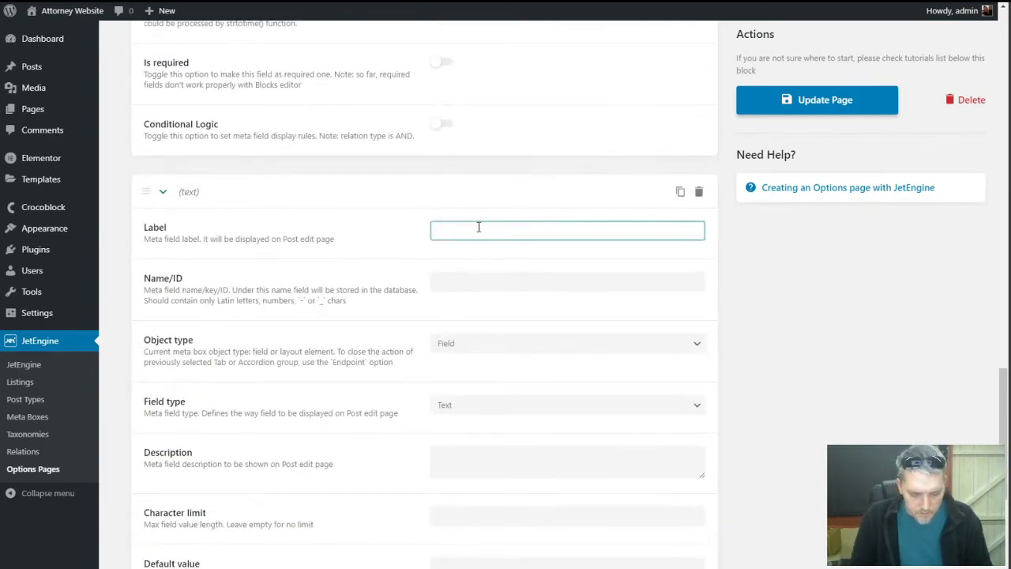
{"action": "type", "text": "Business "}
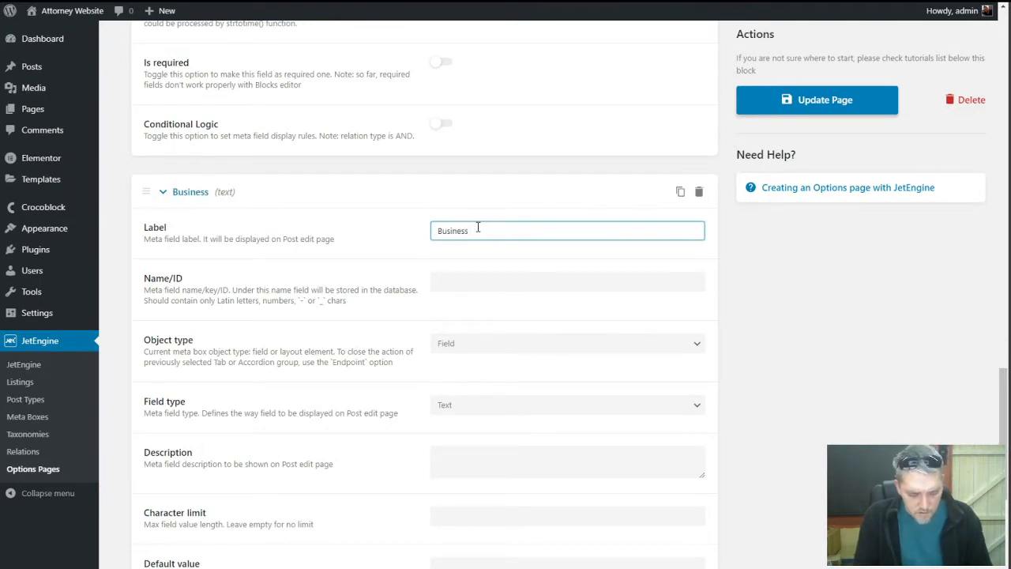
{"action": "type", "text": "ZIP"}
{"action": "key", "text": "Tab"}
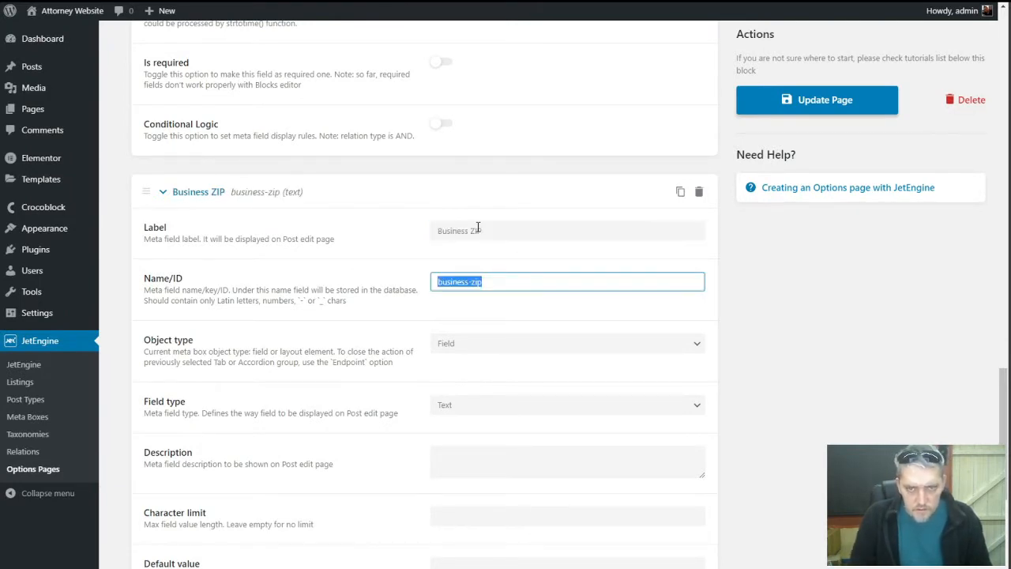
{"action": "key", "text": "Home"}
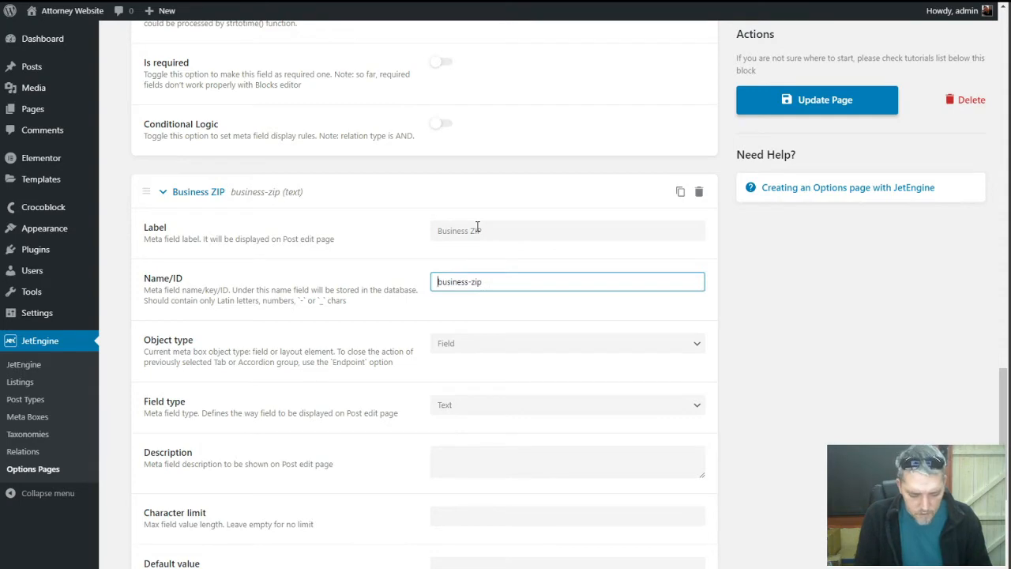
{"action": "type", "text": "option-"}
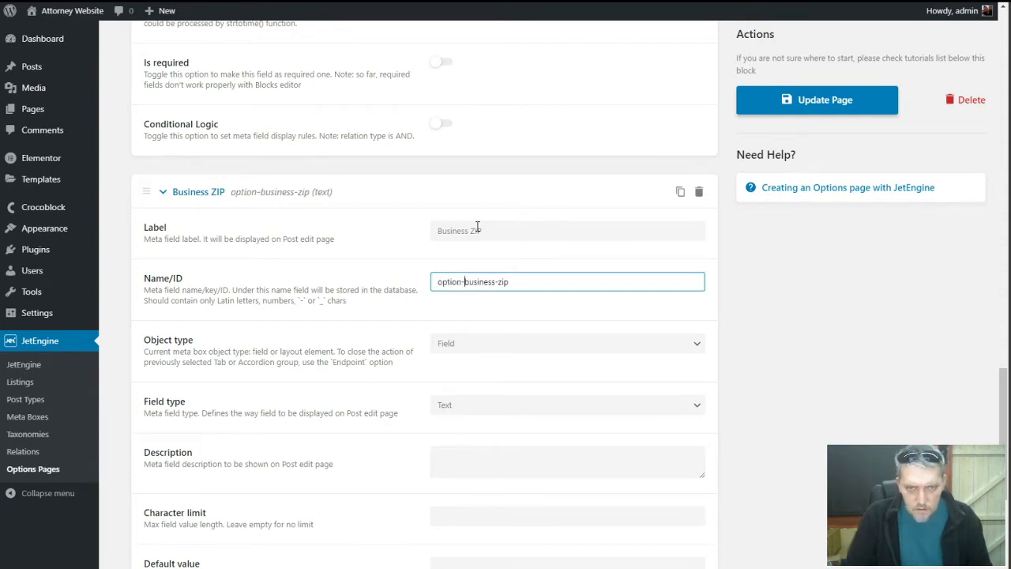
Collapse the Business City, State and ZIP field panels
{"action": "scroll", "coordinate": [354, 293], "scroll_direction": "down", "scroll_amount": 3}
{"action": "scroll", "coordinate": [353, 298], "scroll_direction": "up", "scroll_amount": 2}
{"action": "scroll", "coordinate": [353, 299], "scroll_direction": "up", "scroll_amount": 15}
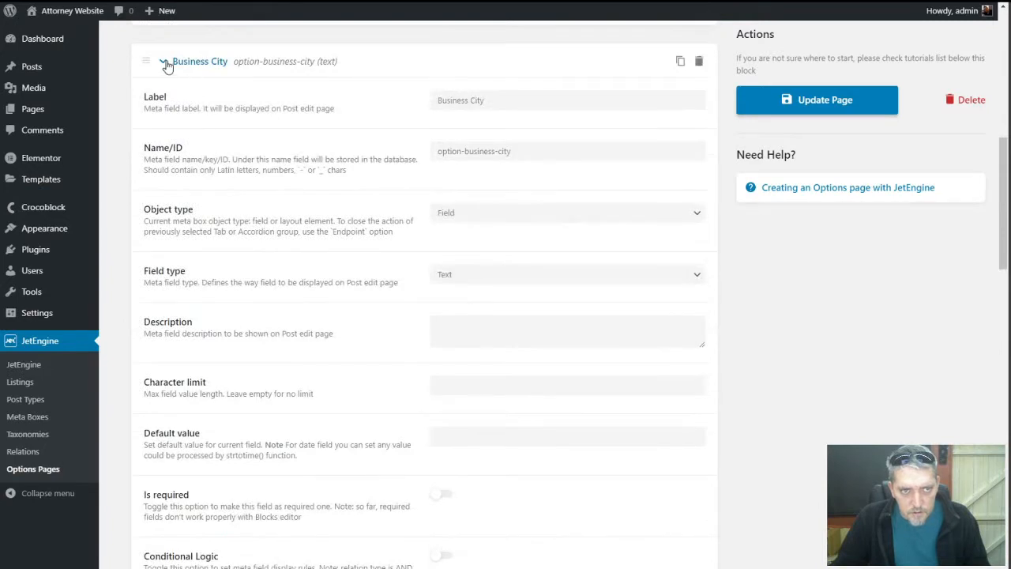
{"action": "left_click", "coordinate": [162, 62]}
{"action": "left_click", "coordinate": [164, 114]}
{"action": "left_click", "coordinate": [166, 167]}
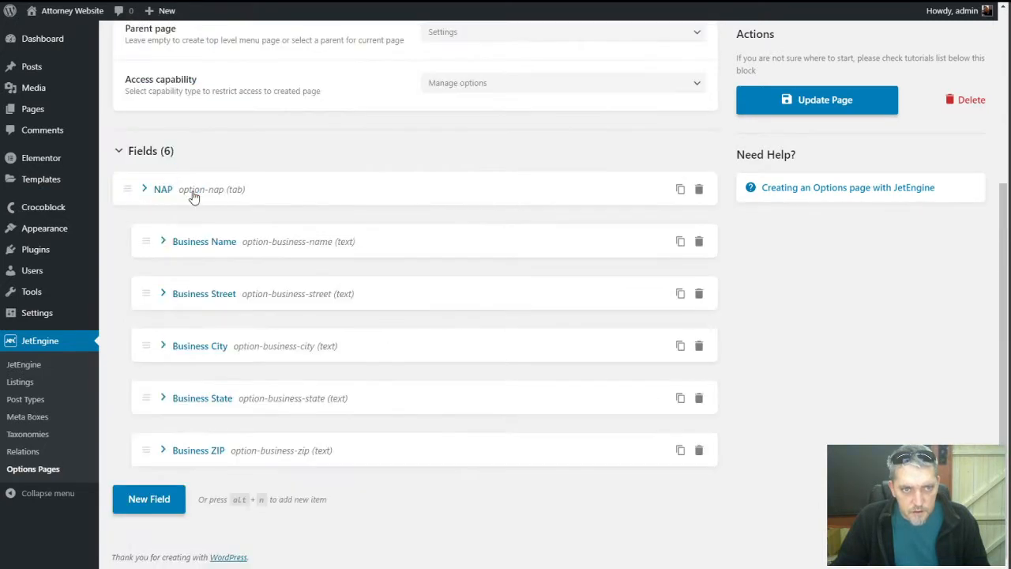
Add a Business Phone Number field with ID option-business-phone-number
{"action": "left_click", "coordinate": [148, 499]}
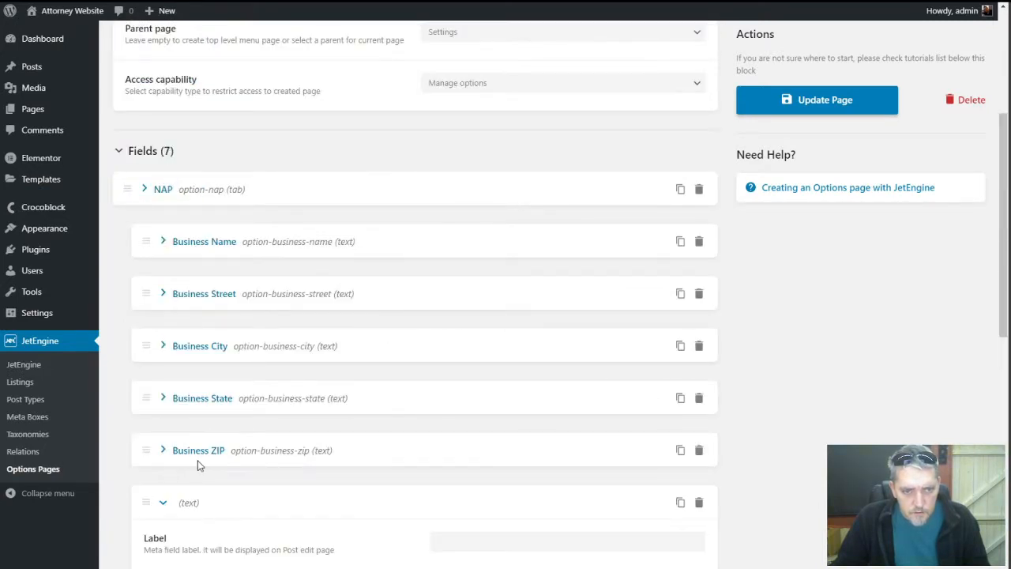
{"action": "scroll", "coordinate": [331, 450], "scroll_direction": "down", "scroll_amount": 3}
{"action": "left_click", "coordinate": [478, 350]}
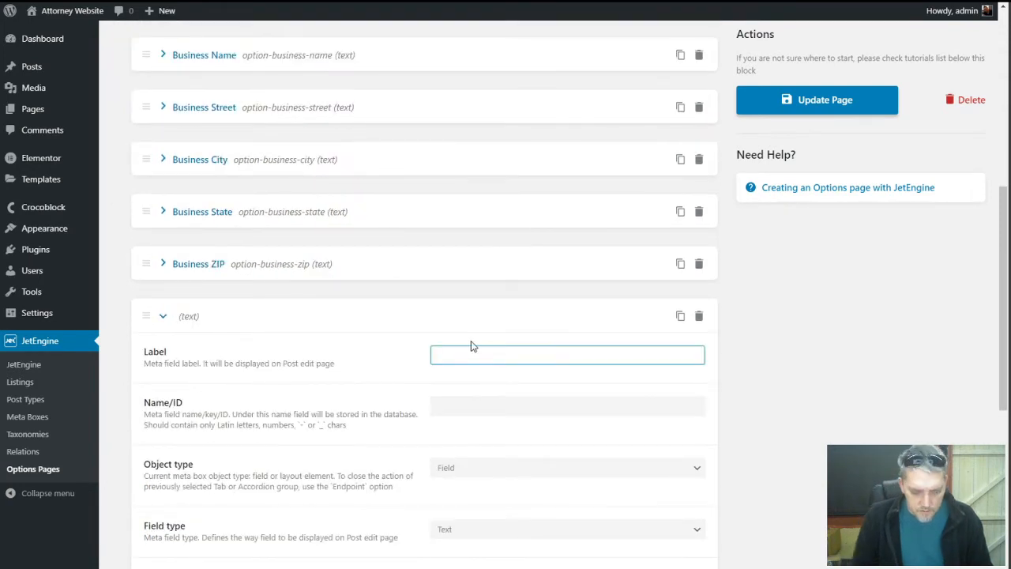
{"action": "type", "text": "Business P"}
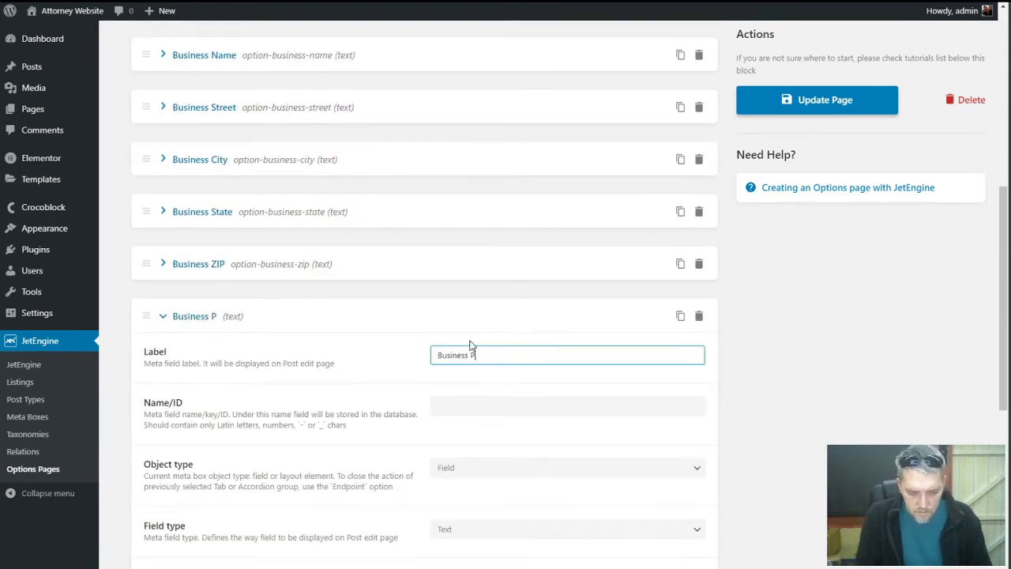
{"action": "type", "text": "hone Number"}
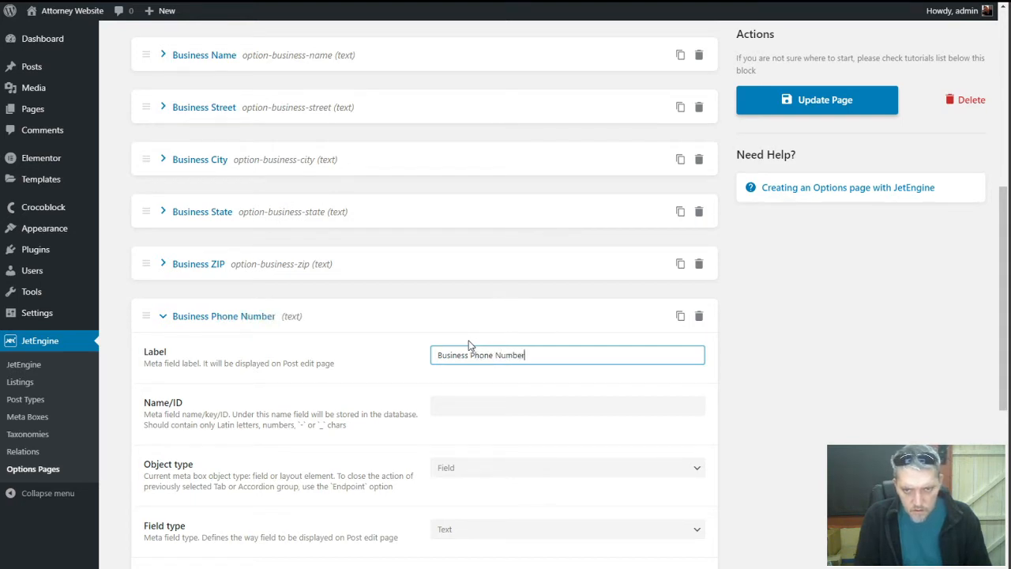
{"action": "key", "text": "Tab"}
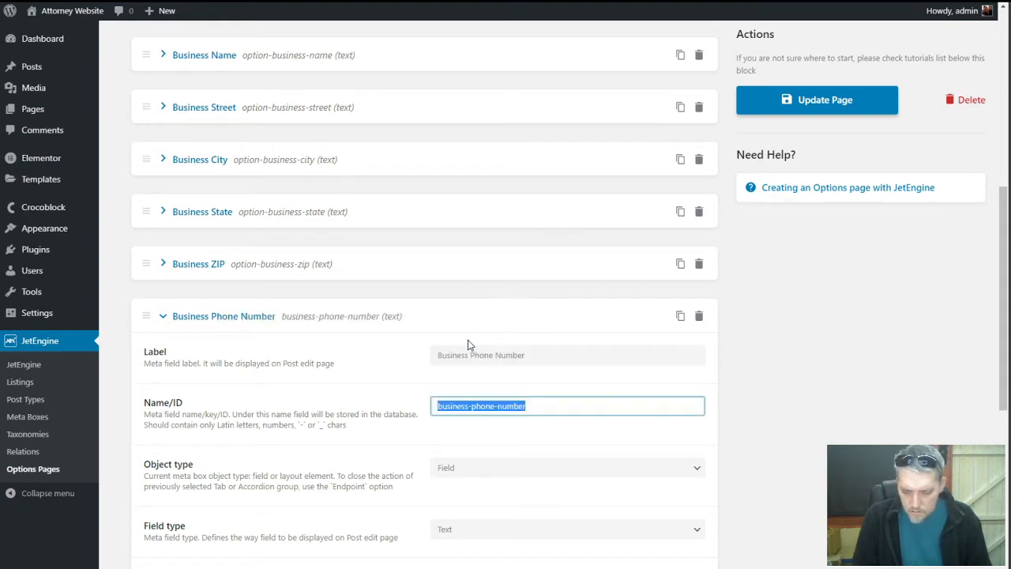
{"action": "key", "text": "Home"}
{"action": "type", "text": "option-"}
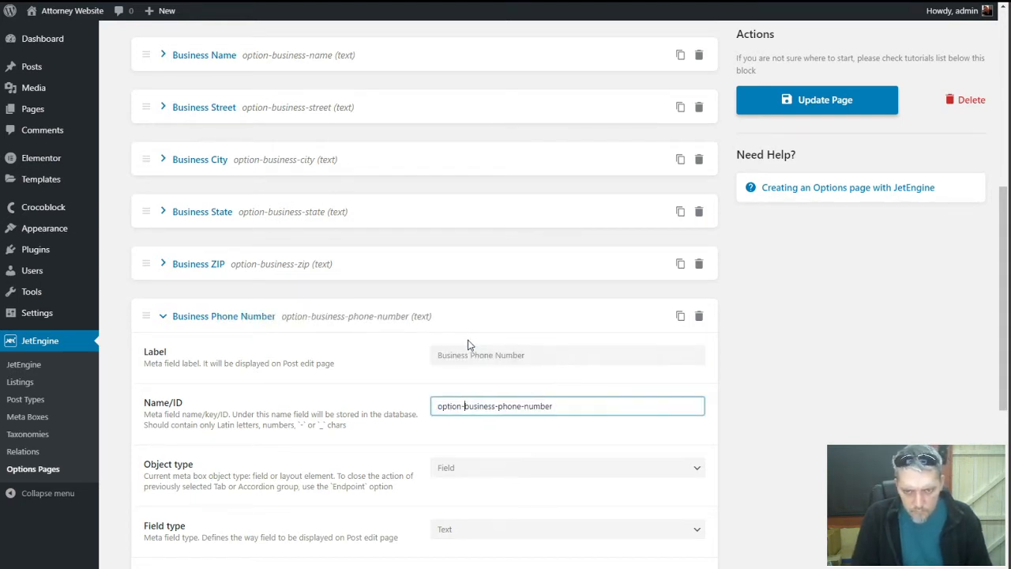
{"action": "scroll", "coordinate": [468, 341], "scroll_direction": "down", "scroll_amount": 1}
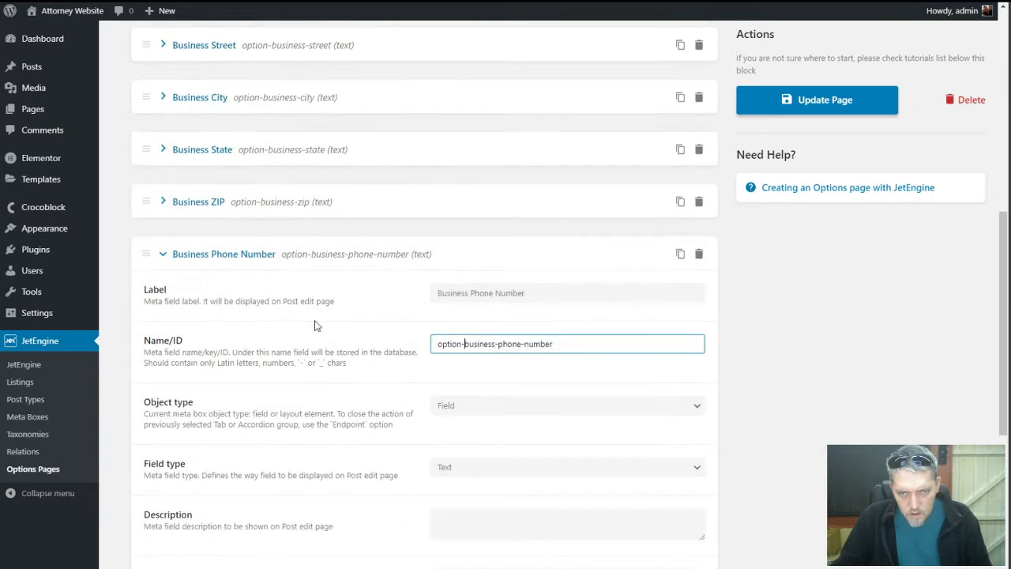
{"action": "left_click", "coordinate": [163, 255]}
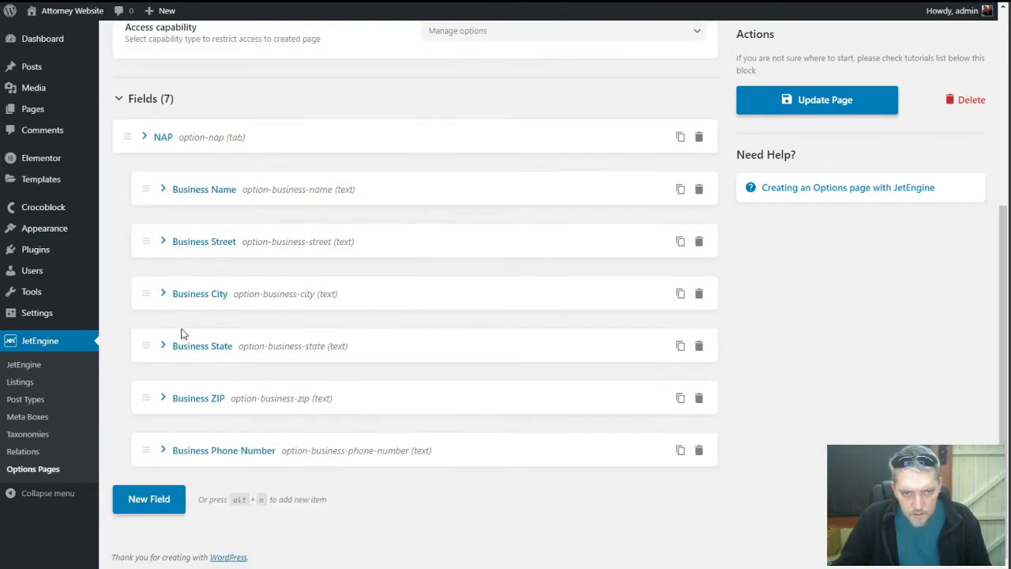
Add a Business Email field and prefix its ID with option-
{"action": "left_click", "coordinate": [158, 500]}
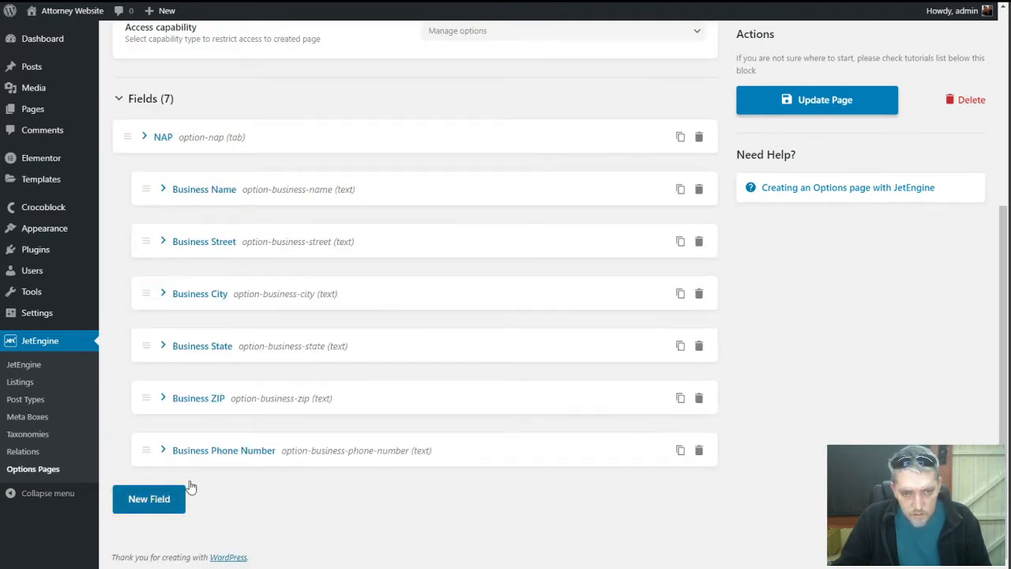
{"action": "scroll", "coordinate": [287, 442], "scroll_direction": "down", "scroll_amount": 3}
{"action": "left_click", "coordinate": [456, 288]}
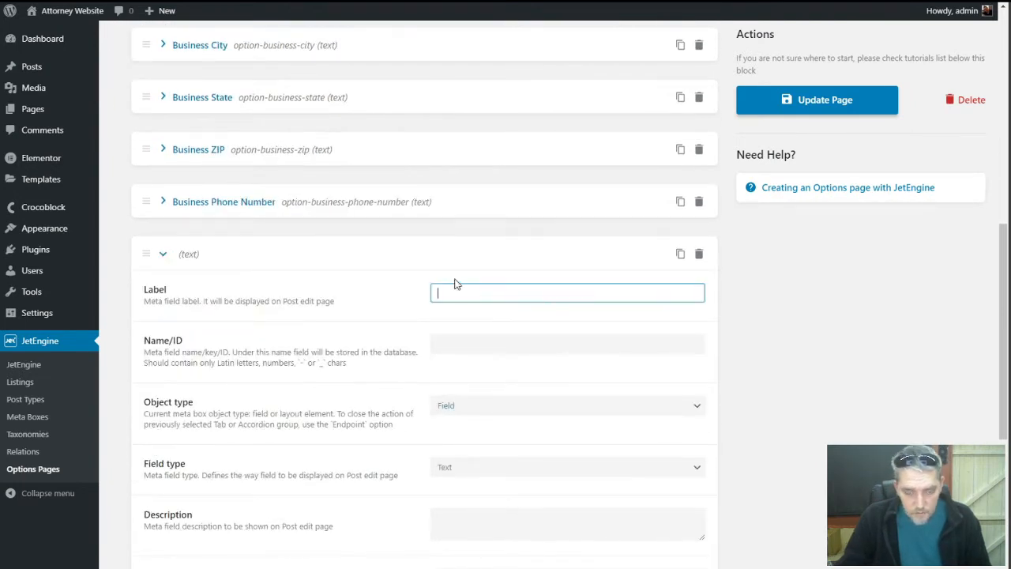
{"action": "type", "text": "Busines"}
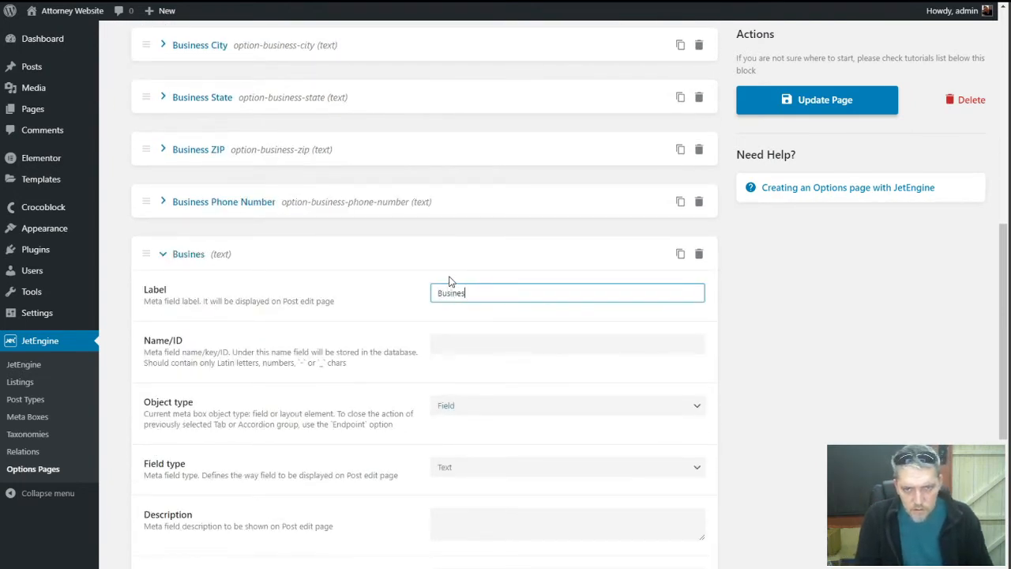
{"action": "type", "text": "s Email"}
{"action": "key", "text": "Tab"}
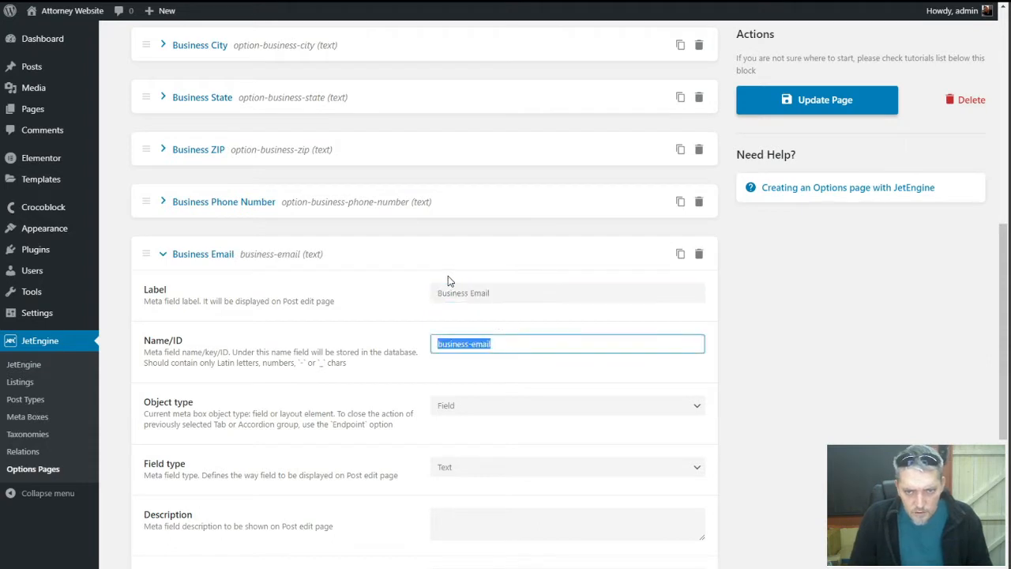
{"action": "key", "text": "Home"}
{"action": "type", "text": "option"}
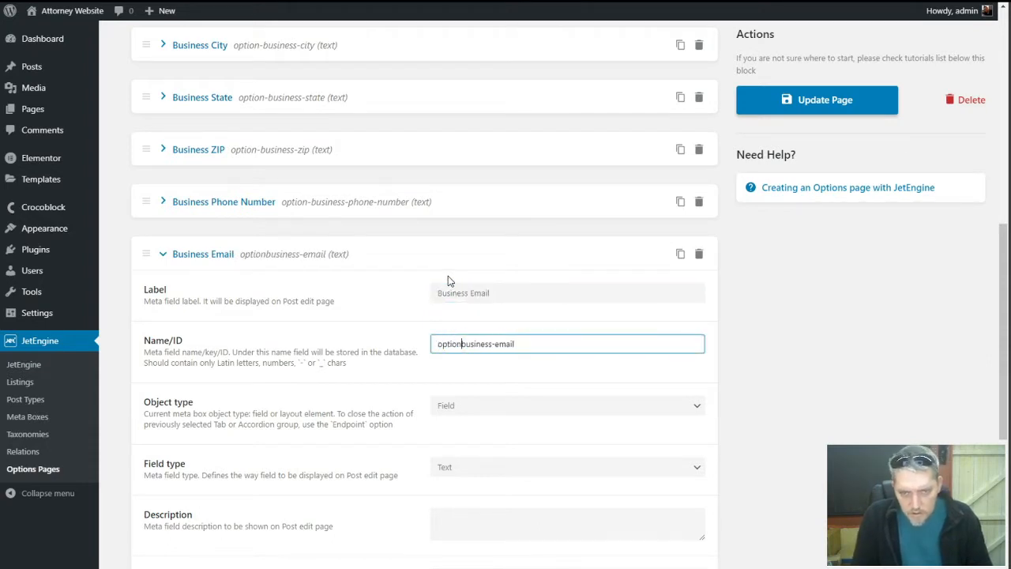
{"action": "type", "text": "-"}
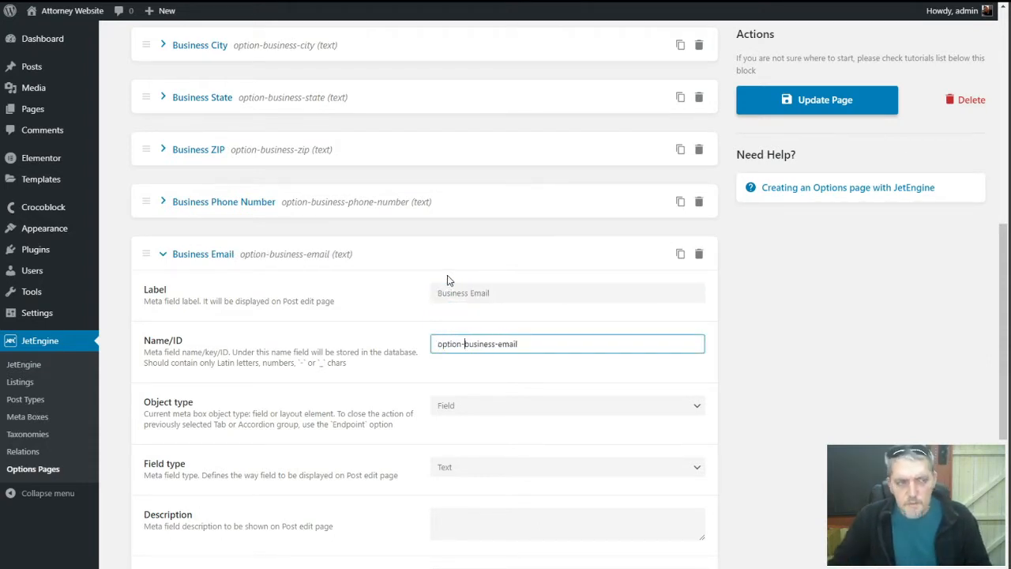
Finish the option-business-email ID, collapse its panel and update the options page
{"action": "left_click", "coordinate": [304, 355]}
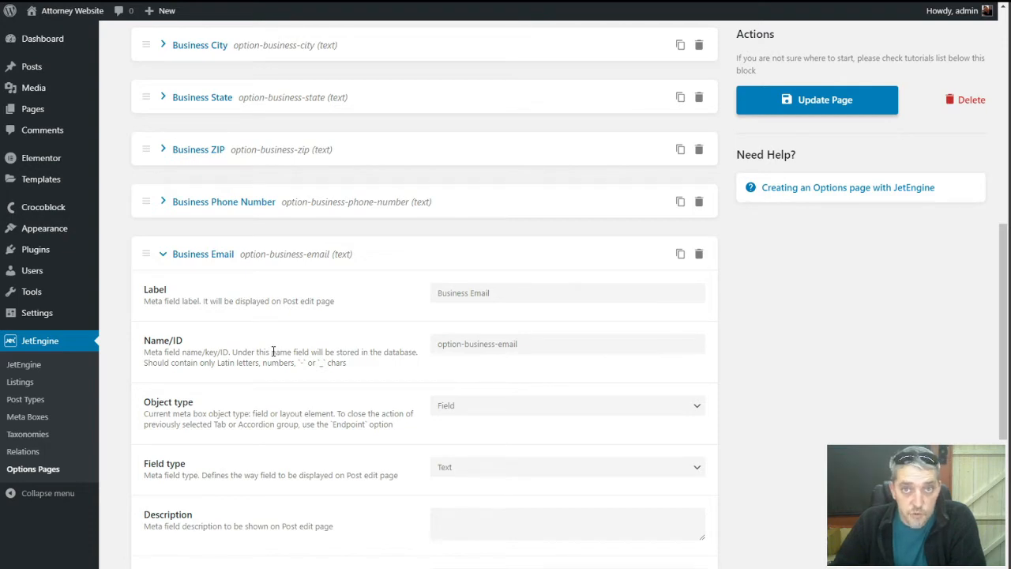
{"action": "left_click", "coordinate": [164, 254]}
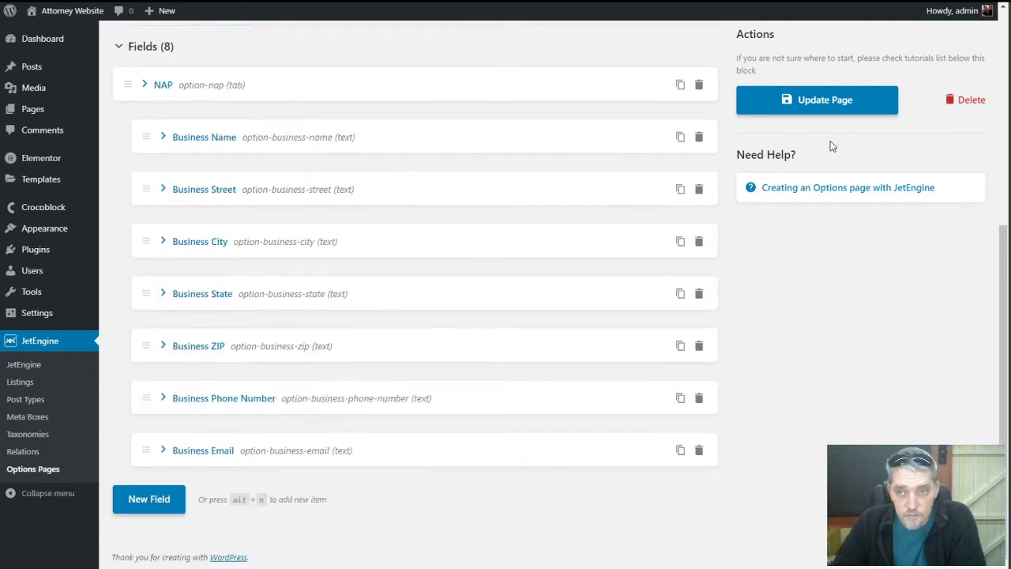
{"action": "left_click", "coordinate": [860, 107]}
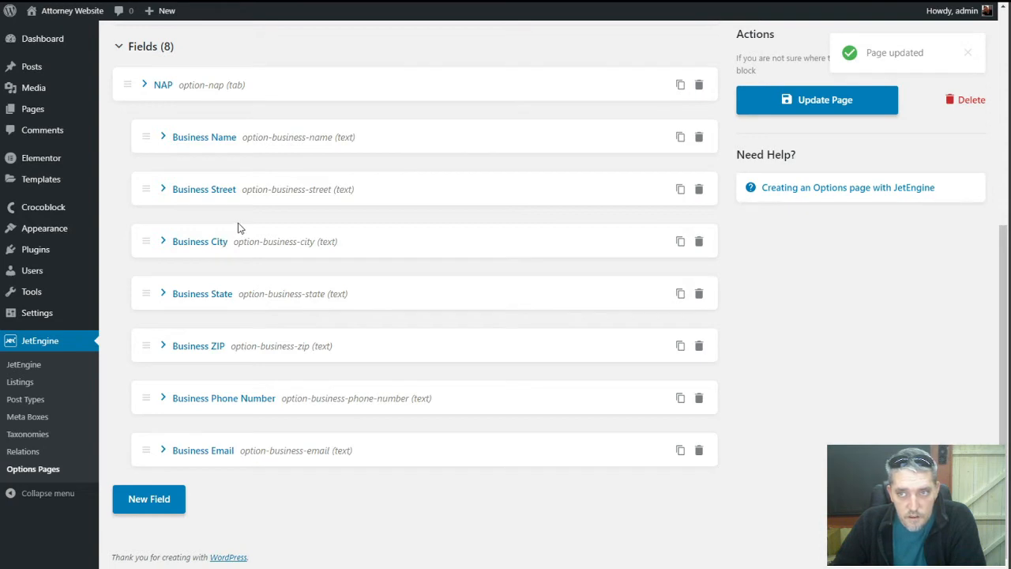
Fill in the firm's street address, city and state on Website Settings
{"action": "mouse_move", "coordinate": [79, 315]}
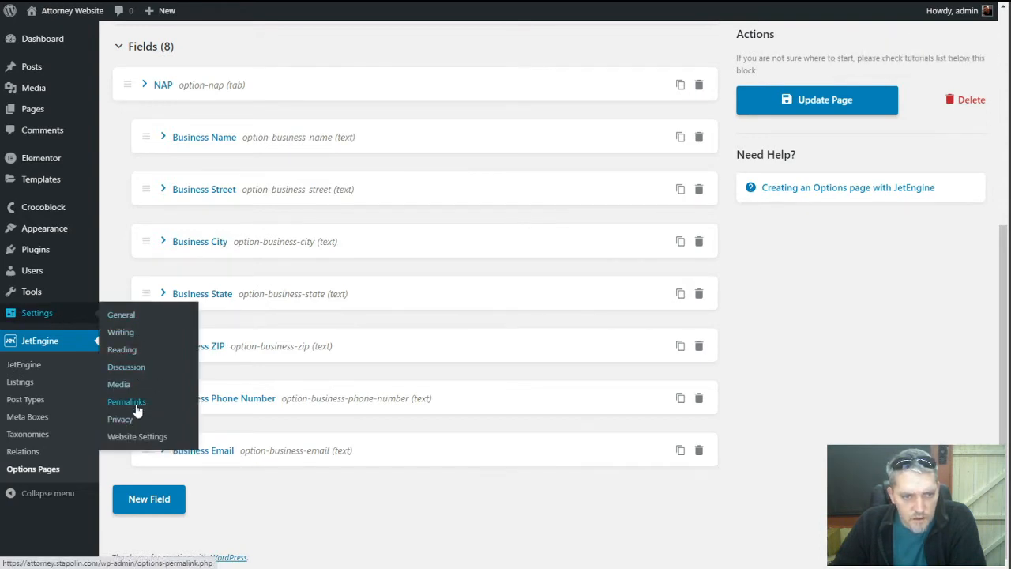
{"action": "left_click", "coordinate": [138, 437]}
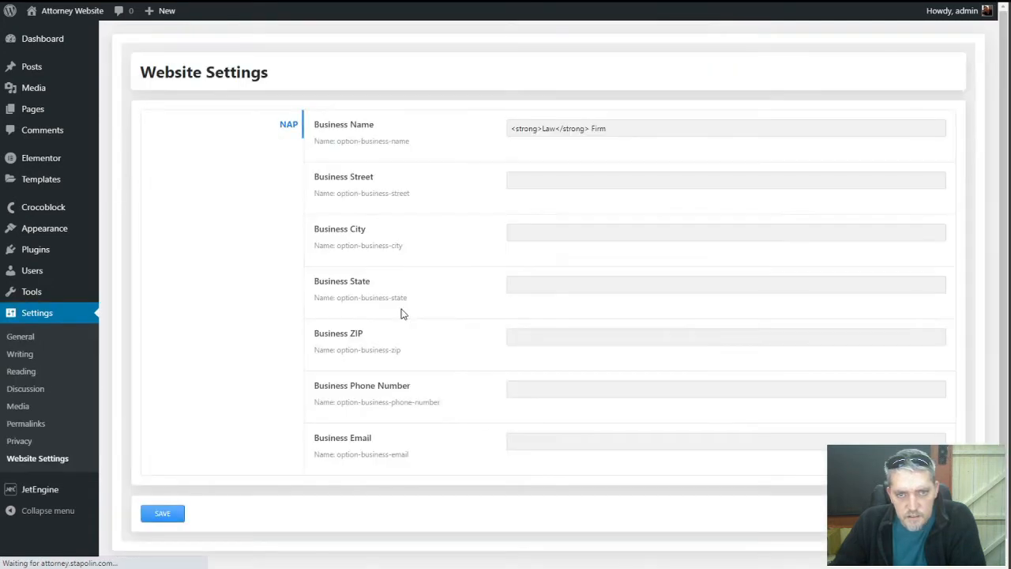
{"action": "left_click", "coordinate": [554, 181]}
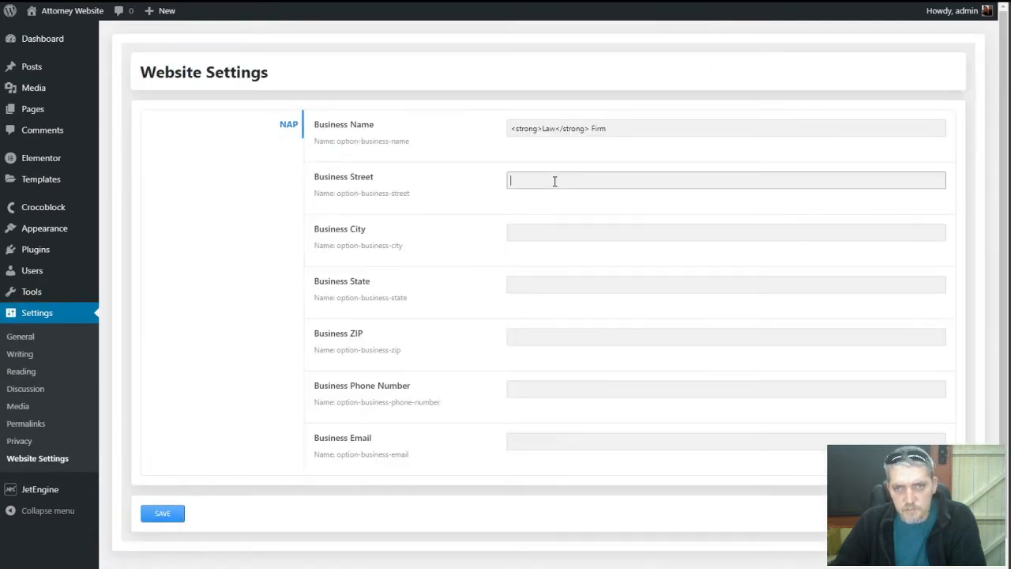
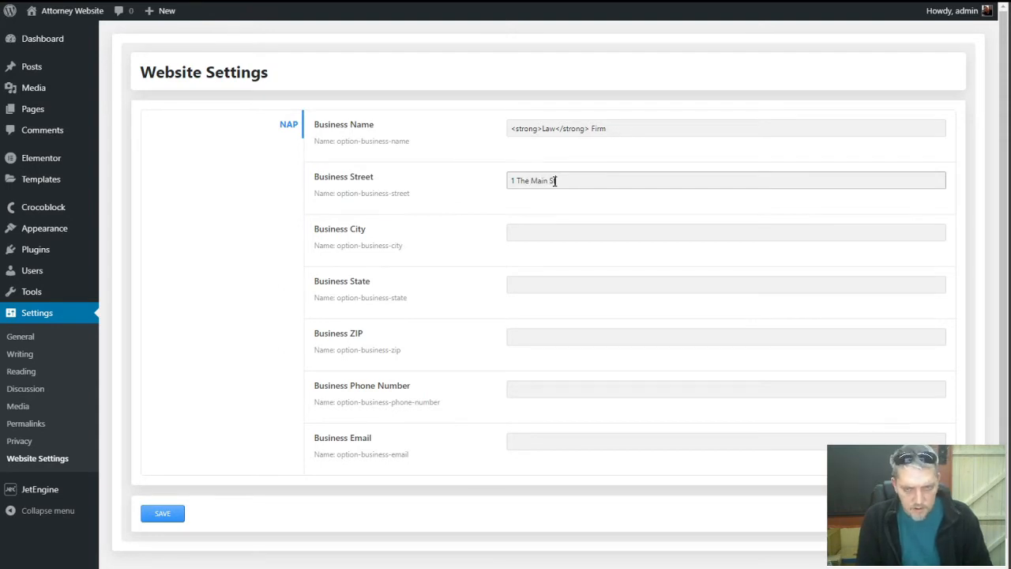
{"action": "key", "text": "Tab"}
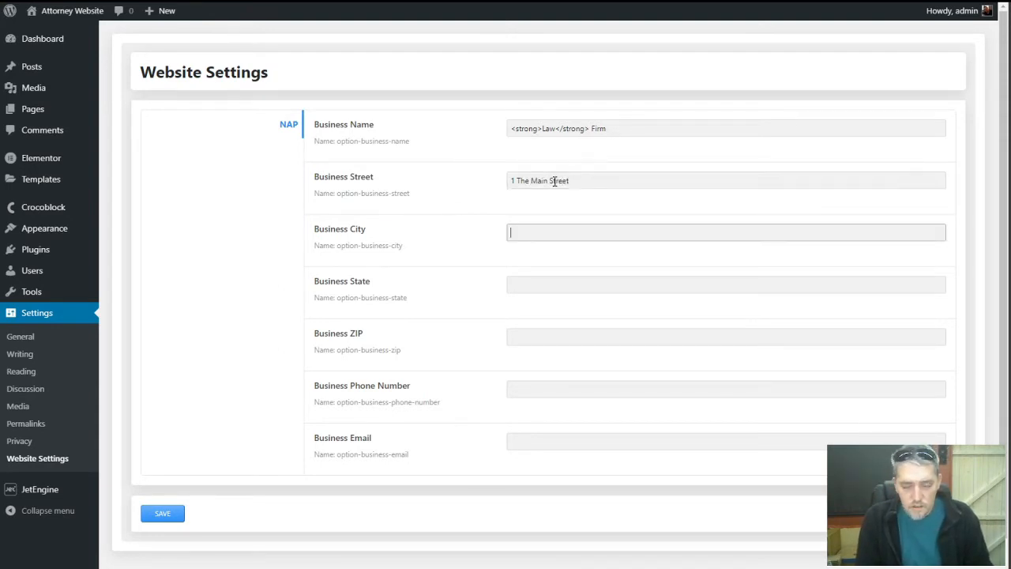
{"action": "left_click", "coordinate": [542, 285]}
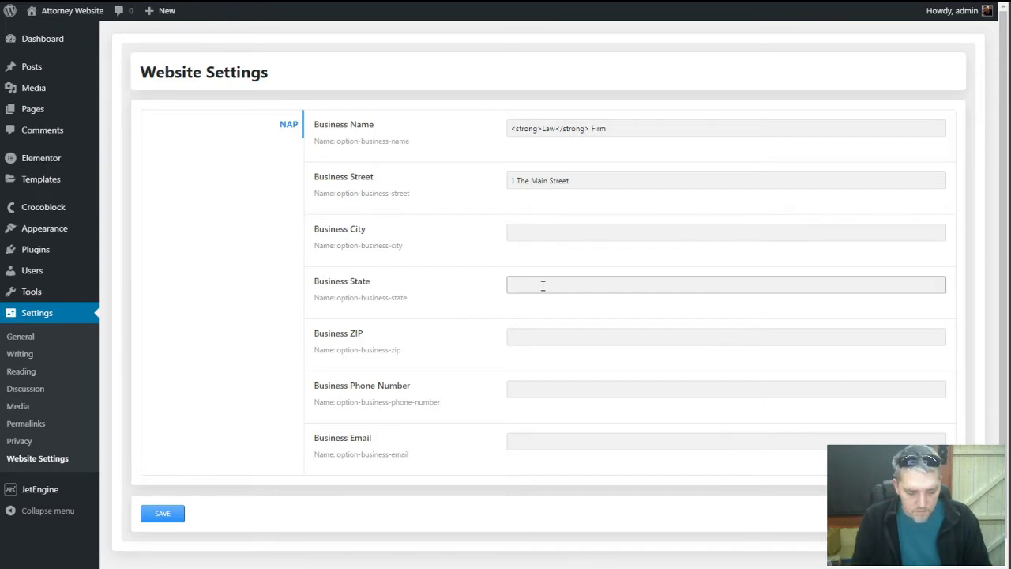
{"action": "type", "text": "Greenville"}
{"action": "key", "text": "Tab"}
{"action": "key", "text": "shift+Tab"}
{"action": "key", "text": "ctrl+x"}
{"action": "left_click", "coordinate": [542, 232]}
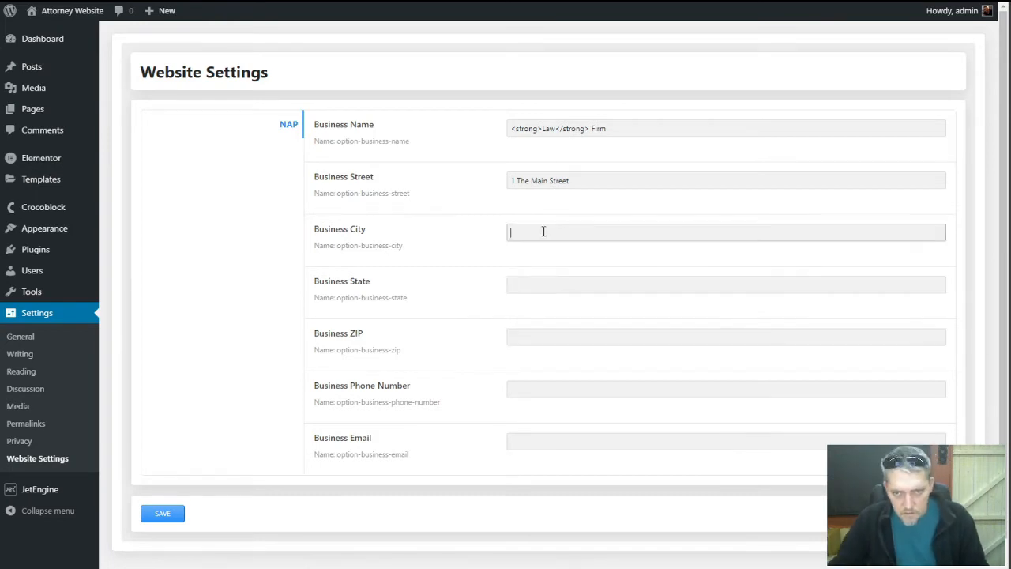
{"action": "key", "text": "ctrl+v"}
{"action": "left_click", "coordinate": [553, 281]}
{"action": "type", "text": "North Carolina"}
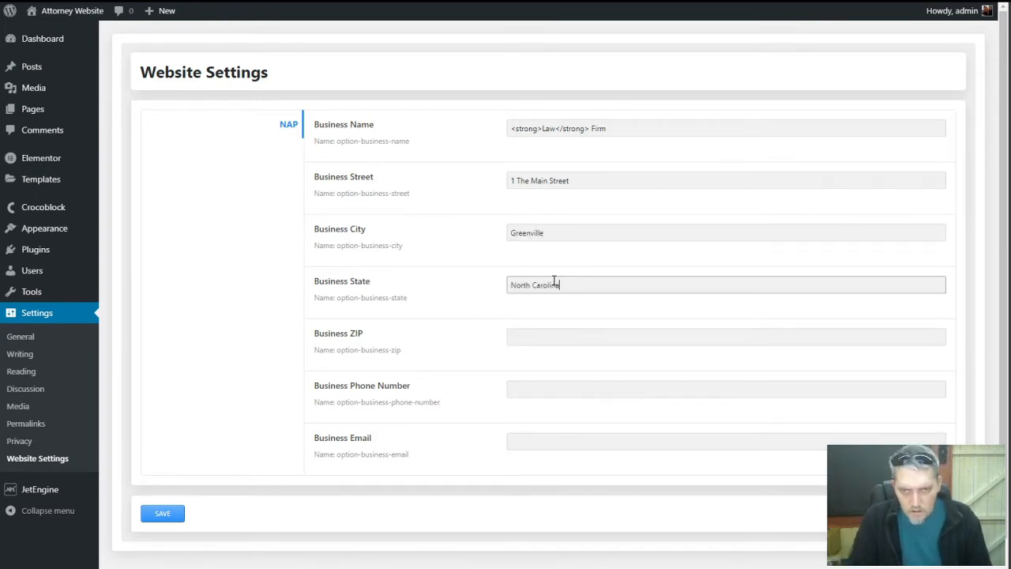
{"action": "key", "text": "Tab"}
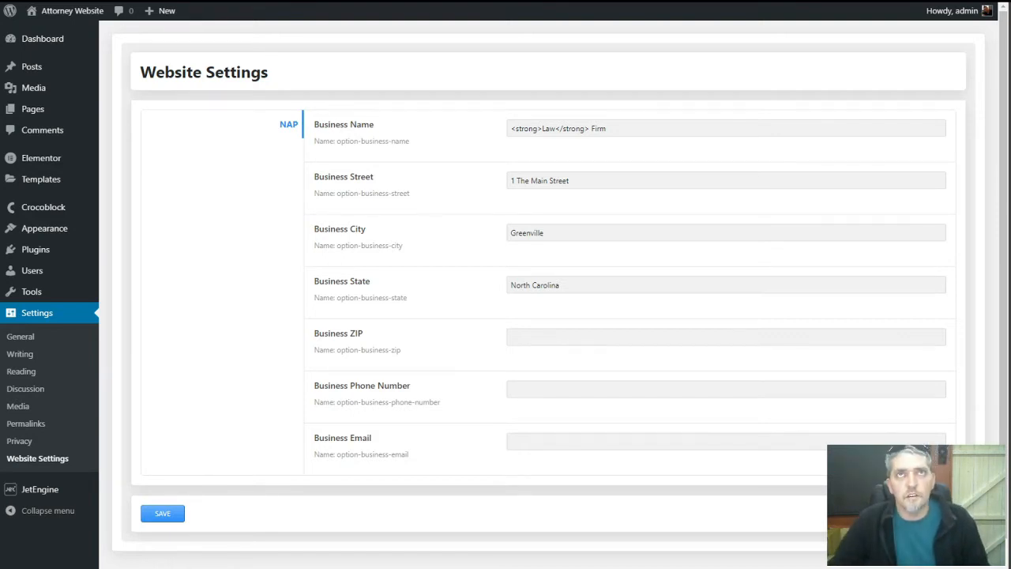
Enter the business ZIP code, phone number and e-mail, then save the settings
{"action": "left_click", "coordinate": [582, 337]}
{"action": "type", "text": "27833"}
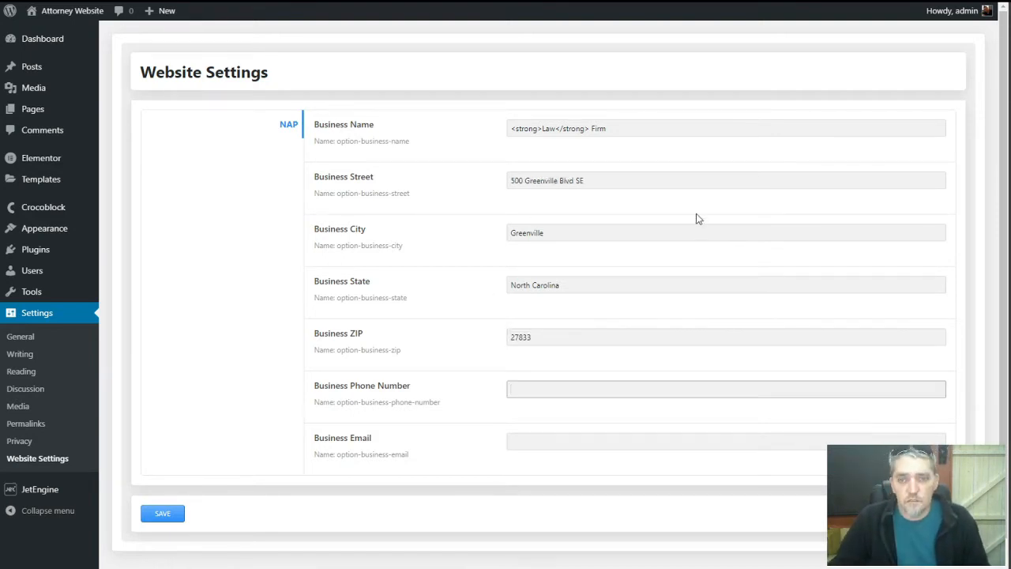
{"action": "type", "text": "(252) "}
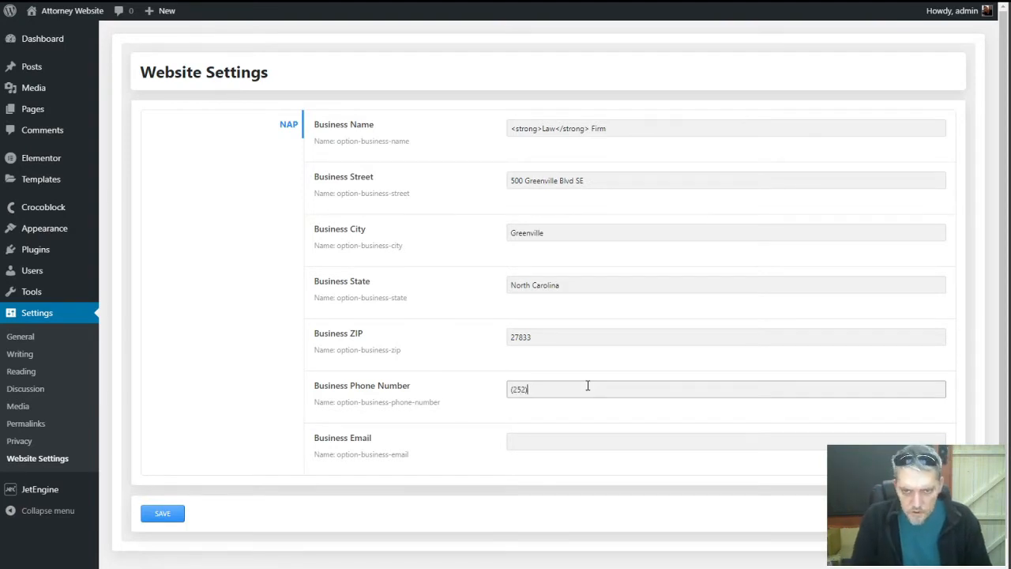
{"action": "type", "text": "123-4567"}
{"action": "key", "text": "Tab"}
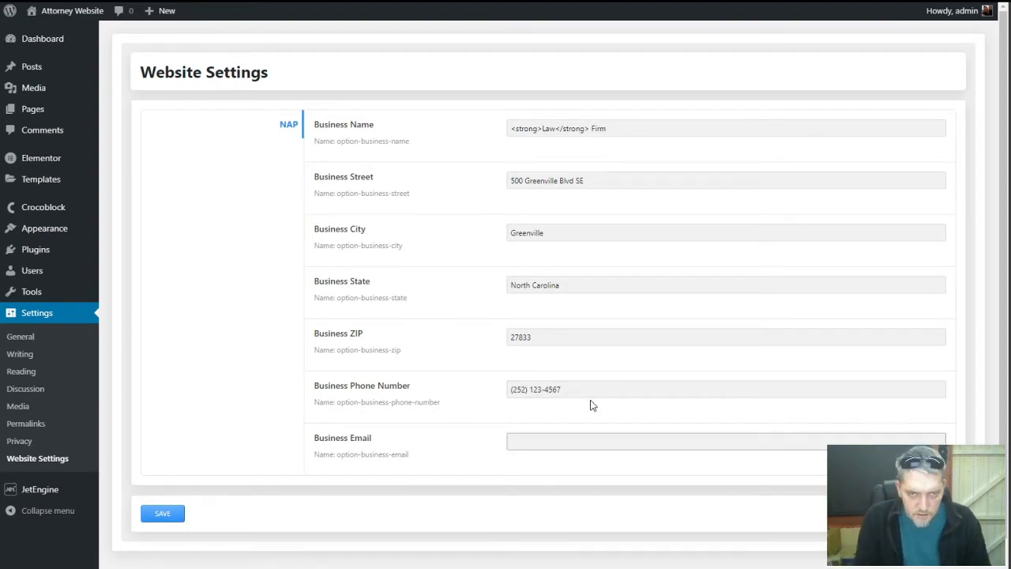
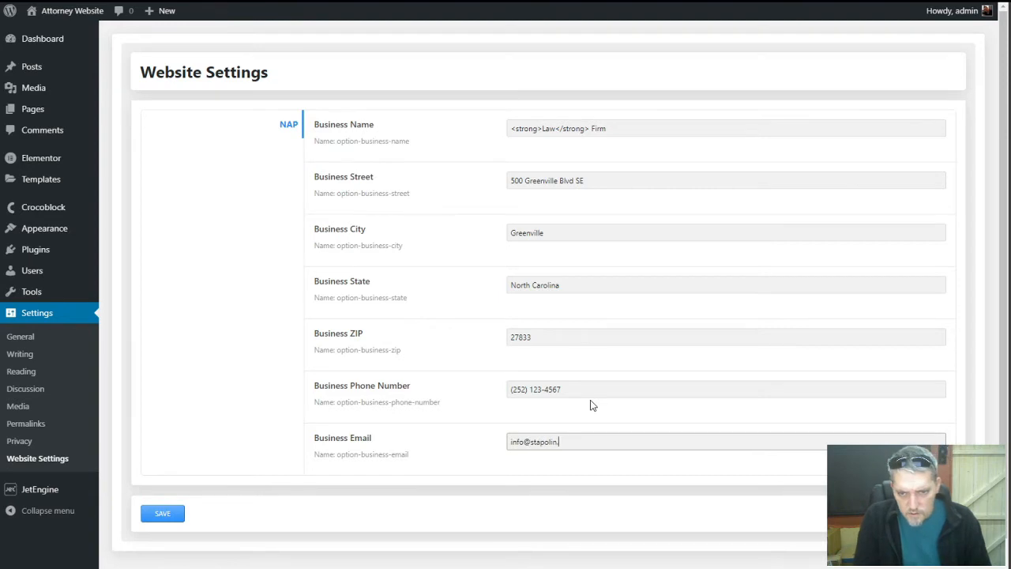
{"action": "left_click", "coordinate": [469, 436]}
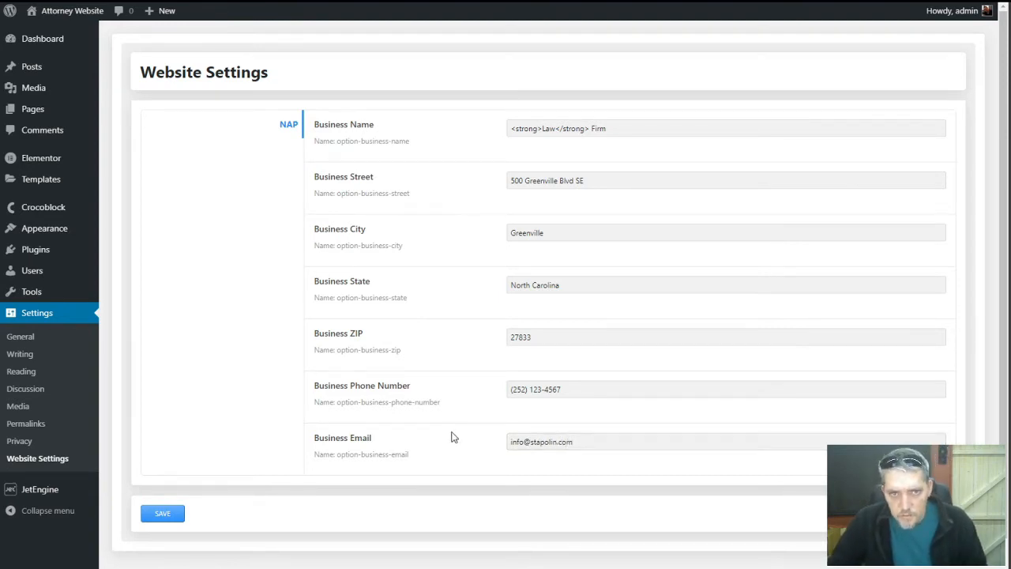
{"action": "left_click", "coordinate": [177, 518]}
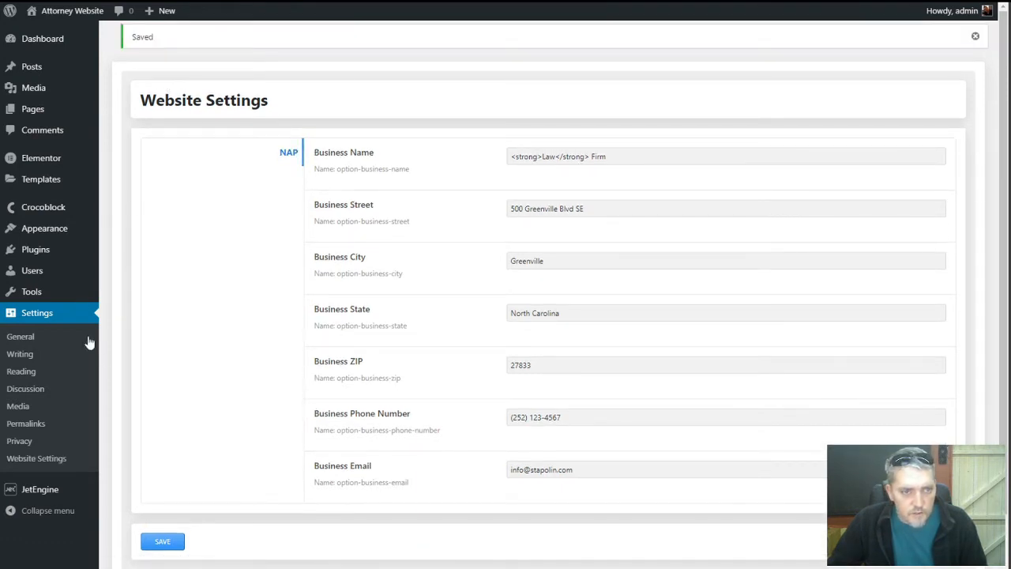
Open the Main Header template from the Theme Builder header list in Elementor
{"action": "mouse_move", "coordinate": [55, 229]}
{"action": "mouse_move", "coordinate": [27, 187]}
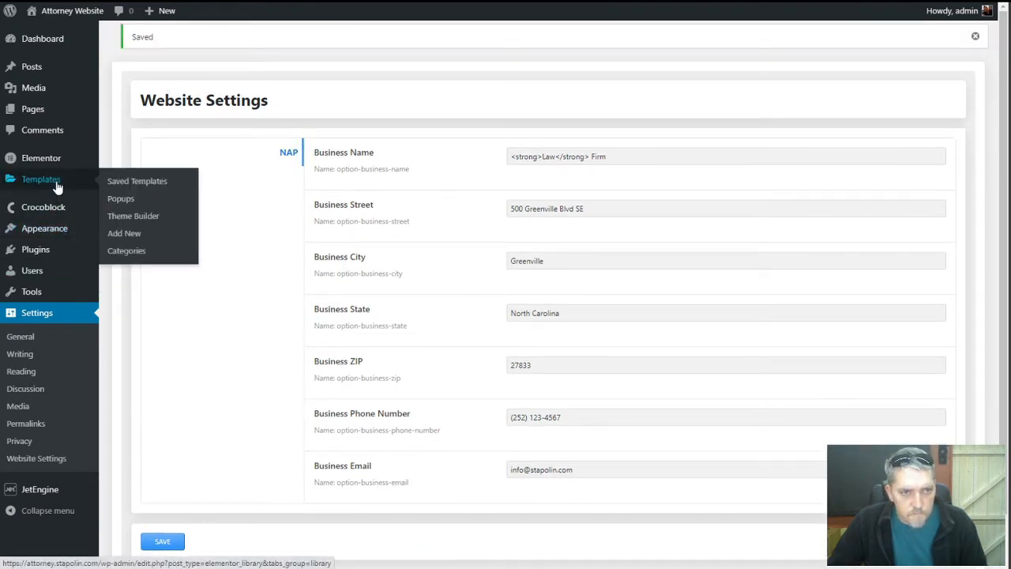
{"action": "left_click", "coordinate": [152, 219]}
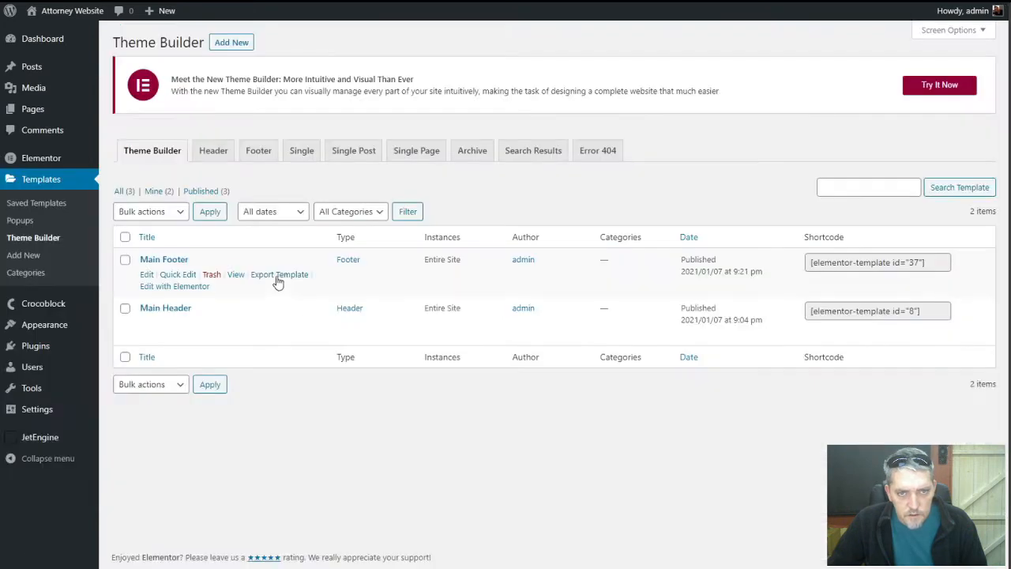
{"action": "left_click", "coordinate": [215, 154]}
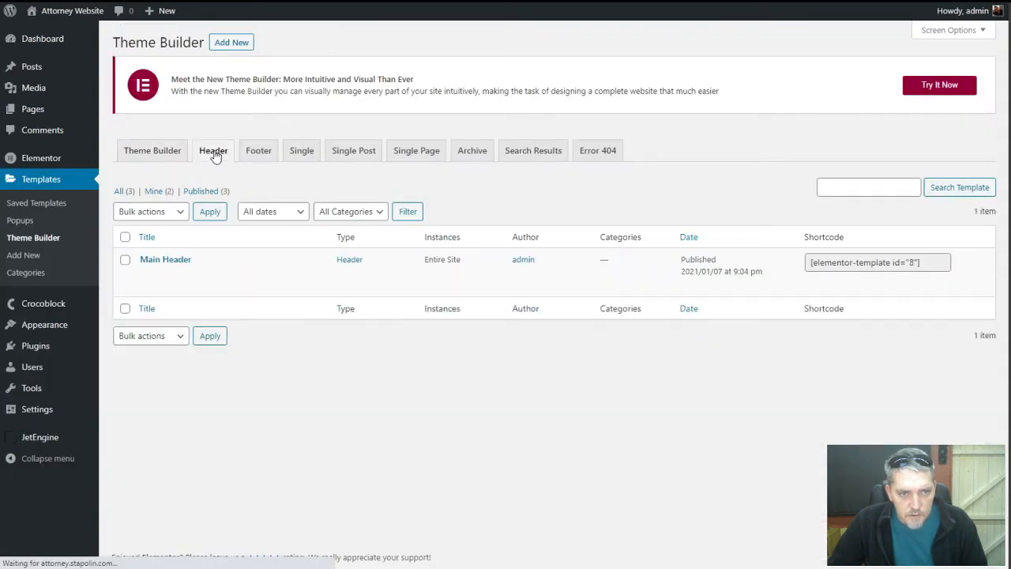
{"action": "left_click", "coordinate": [194, 289]}
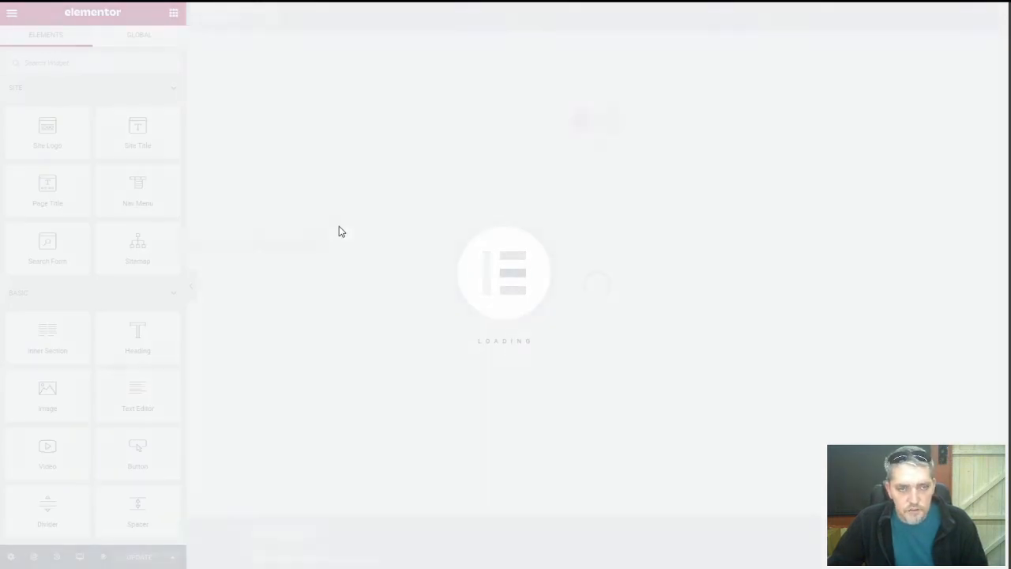
Set the LAW FIRM heading's dynamic tag to JetEngine Option > Business Name and update the header
{"action": "mouse_move", "coordinate": [310, 25]}
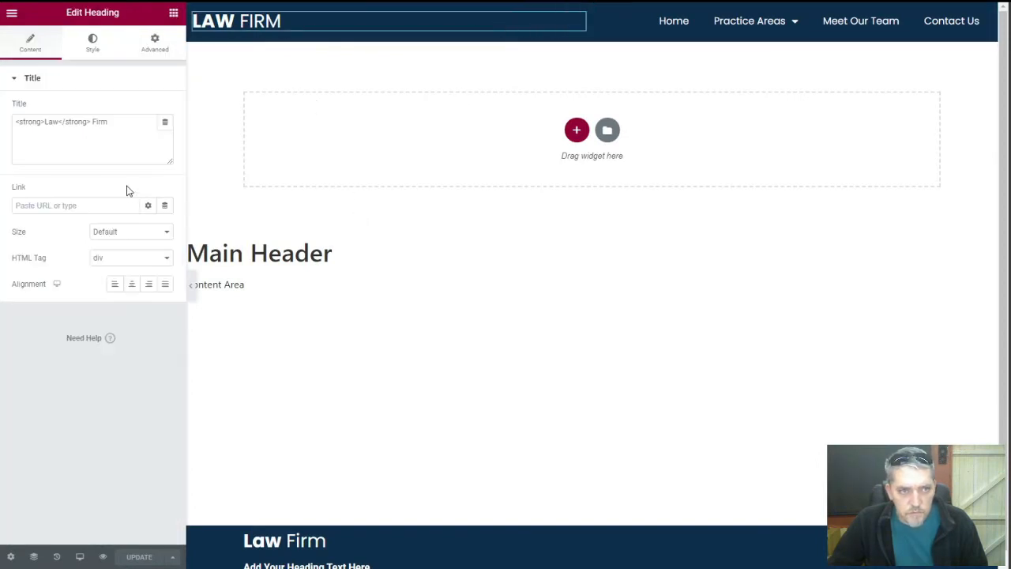
{"action": "left_click", "coordinate": [165, 124]}
{"action": "scroll", "coordinate": [103, 230], "scroll_direction": "down", "scroll_amount": 8}
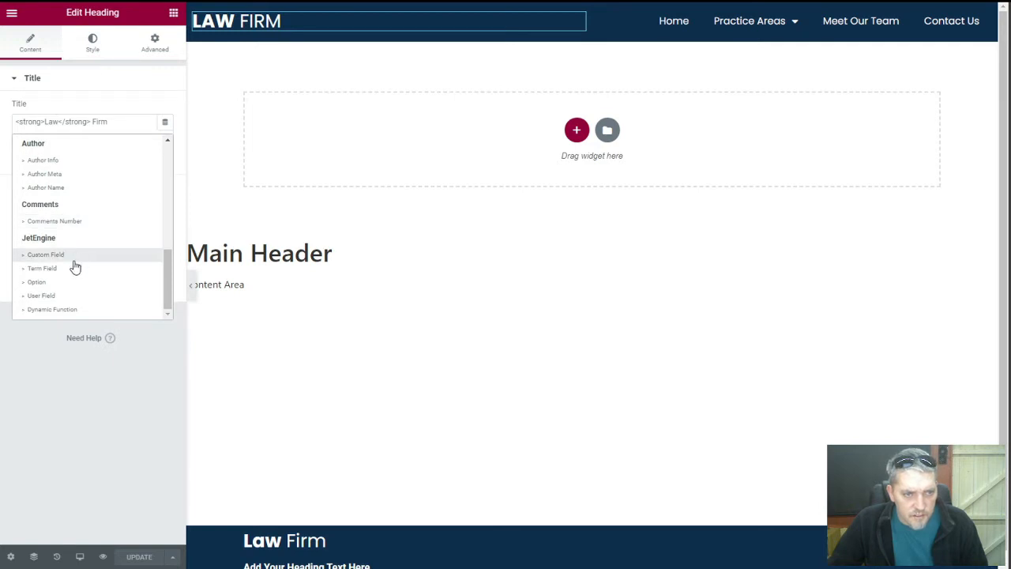
{"action": "left_click", "coordinate": [78, 284]}
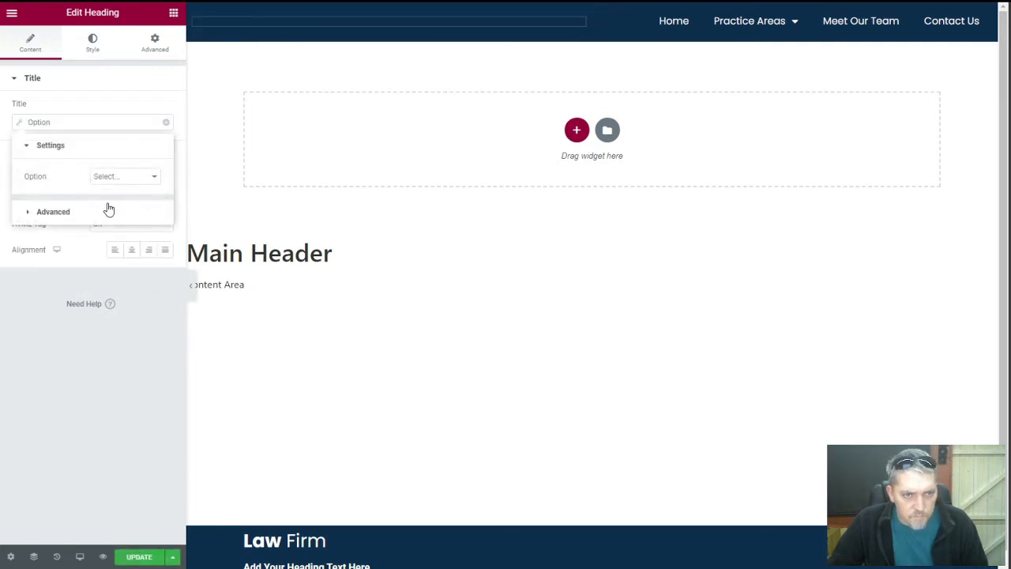
{"action": "left_click", "coordinate": [113, 178]}
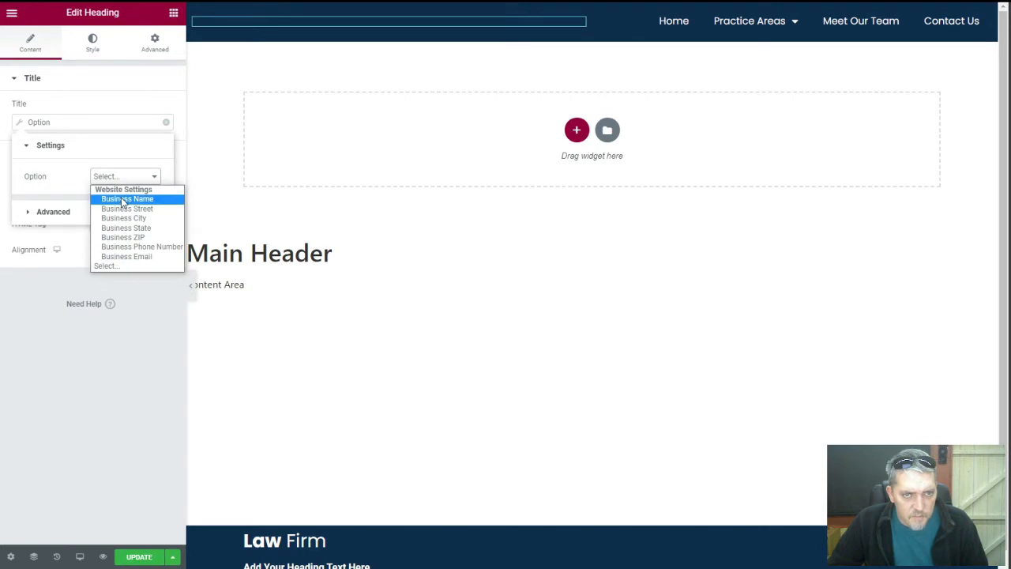
{"action": "left_click", "coordinate": [122, 199]}
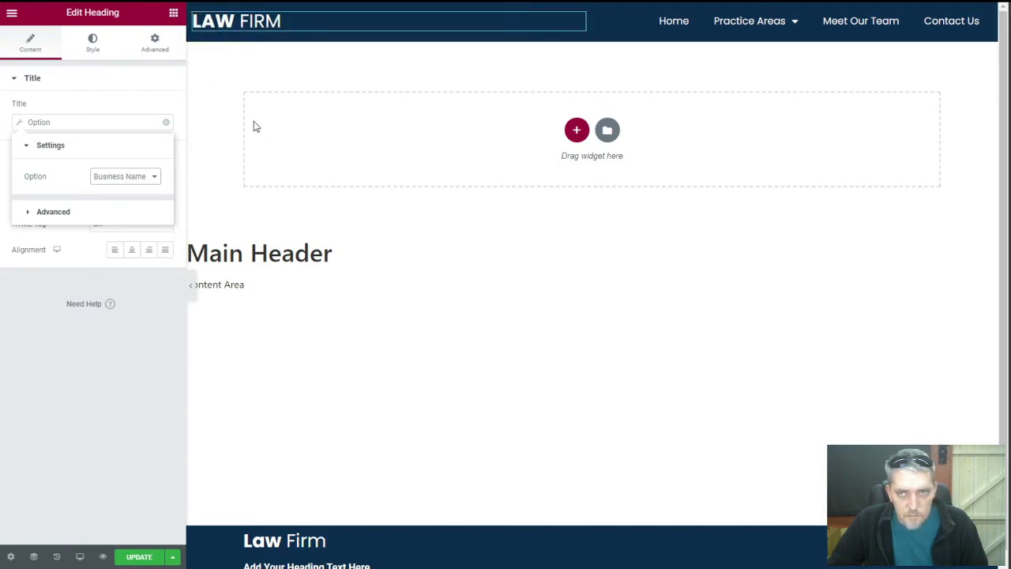
{"action": "left_click", "coordinate": [142, 446]}
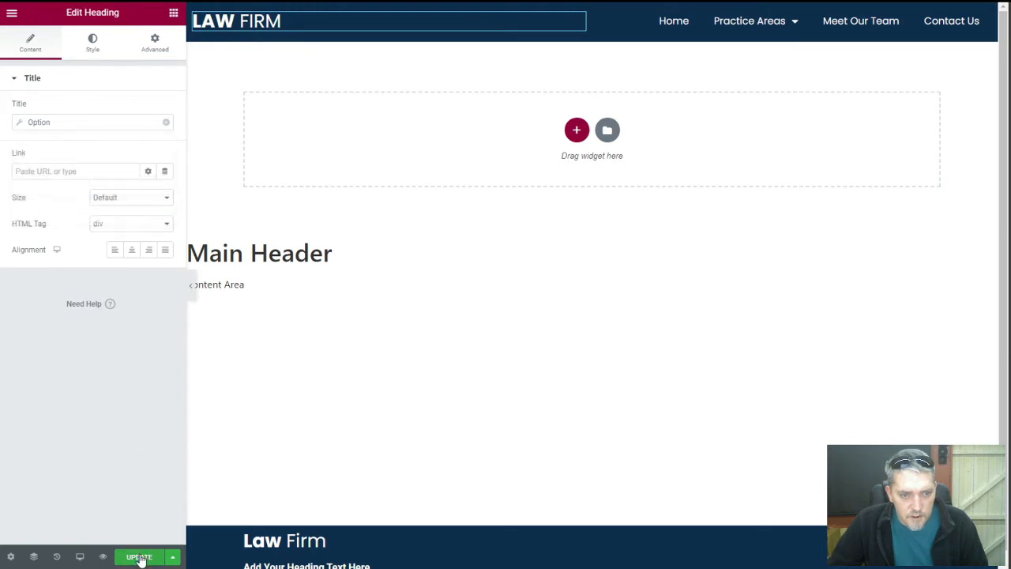
{"action": "left_click", "coordinate": [139, 556]}
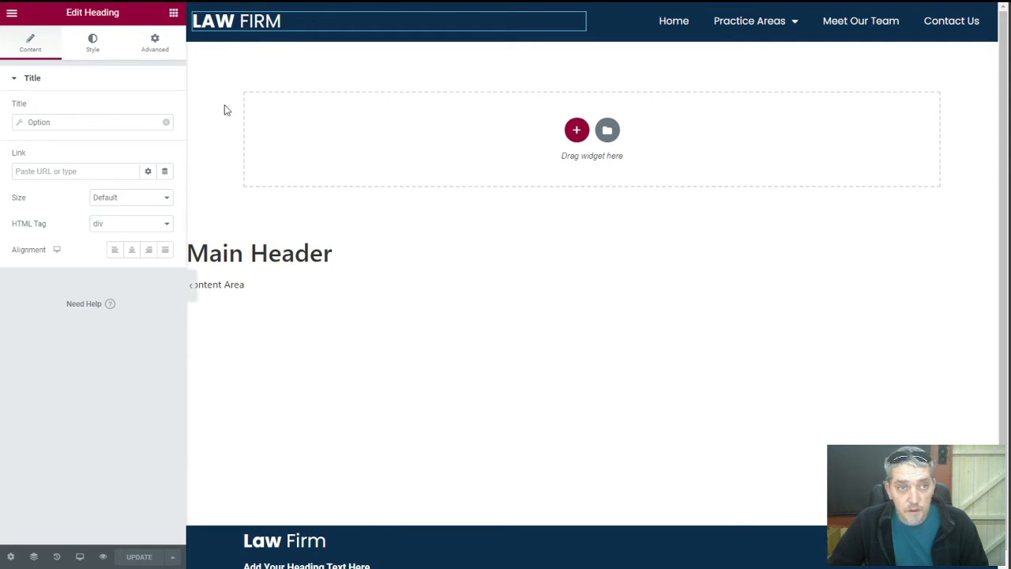
{"action": "left_click", "coordinate": [11, 15]}
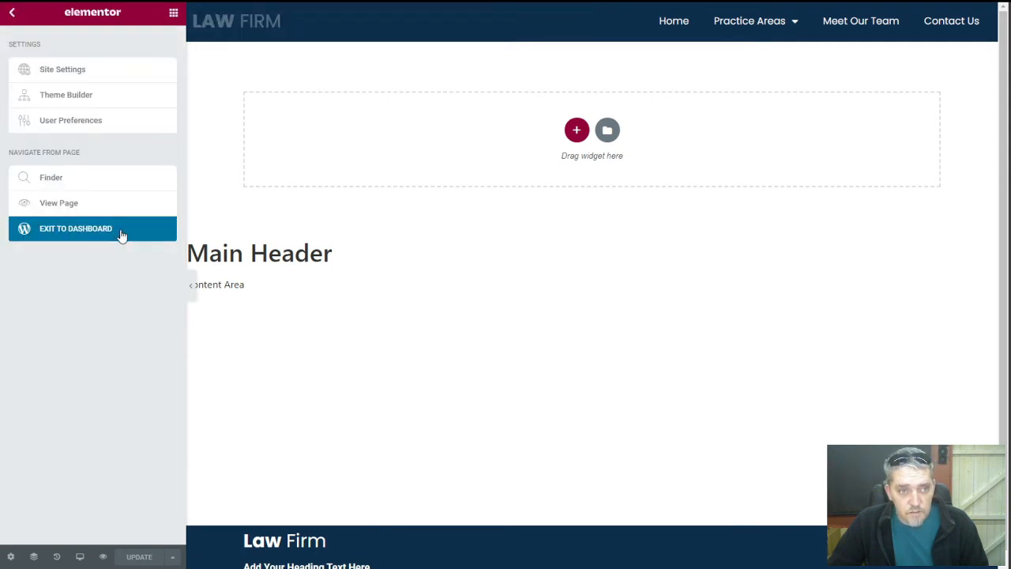
Open the Main Footer in Elementor and make its Law Firm heading pull the Business Name option
{"action": "left_click", "coordinate": [120, 231]}
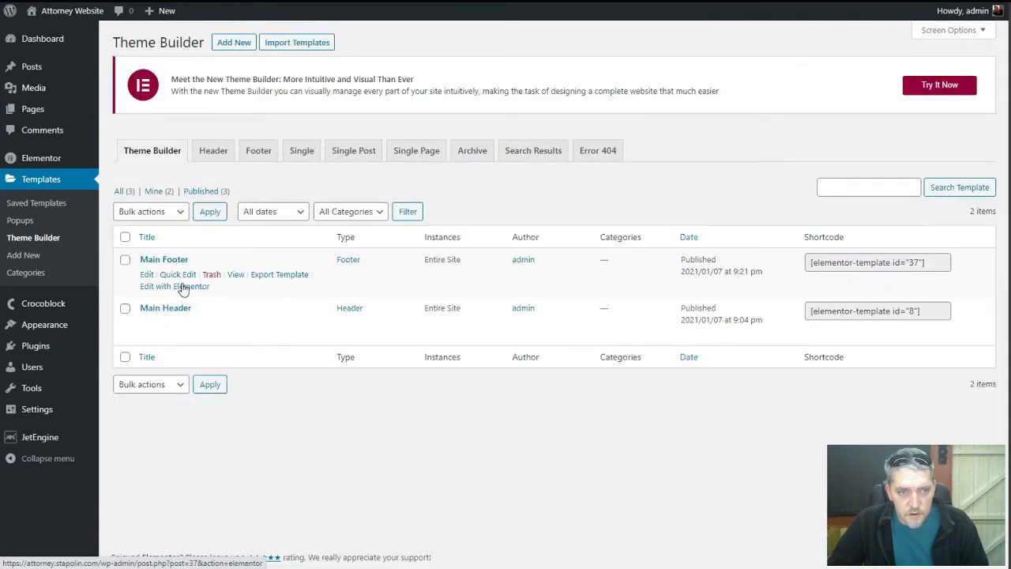
{"action": "left_click", "coordinate": [181, 287]}
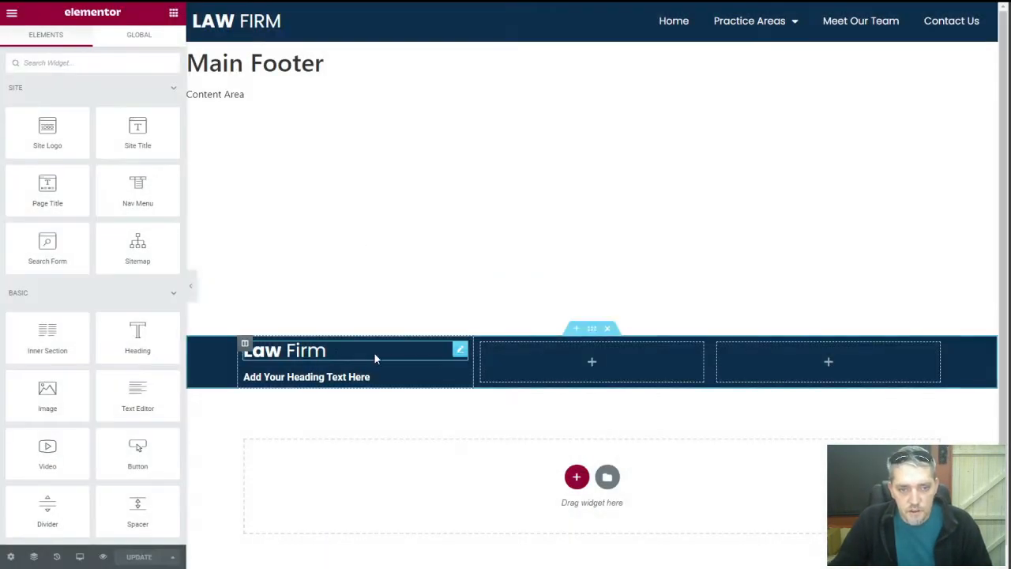
{"action": "left_click", "coordinate": [460, 353]}
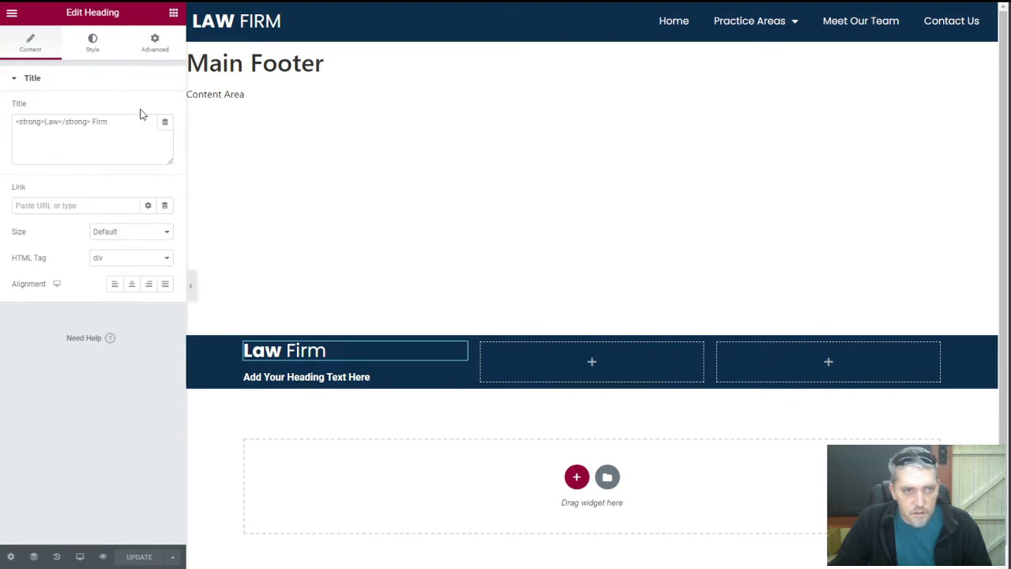
{"action": "left_click", "coordinate": [164, 124]}
{"action": "scroll", "coordinate": [119, 237], "scroll_direction": "down", "scroll_amount": 5}
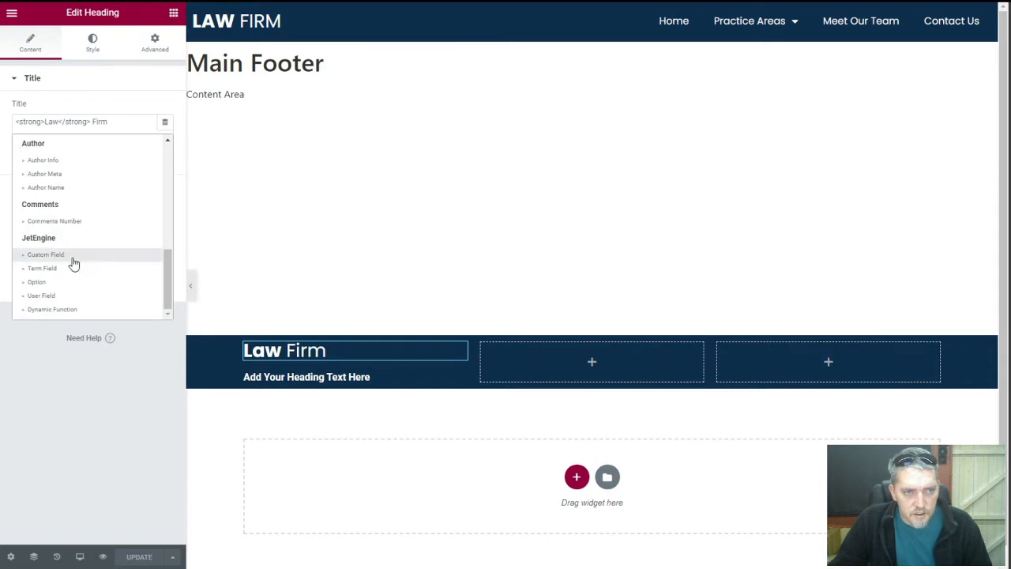
{"action": "left_click", "coordinate": [72, 282]}
{"action": "left_click", "coordinate": [108, 176]}
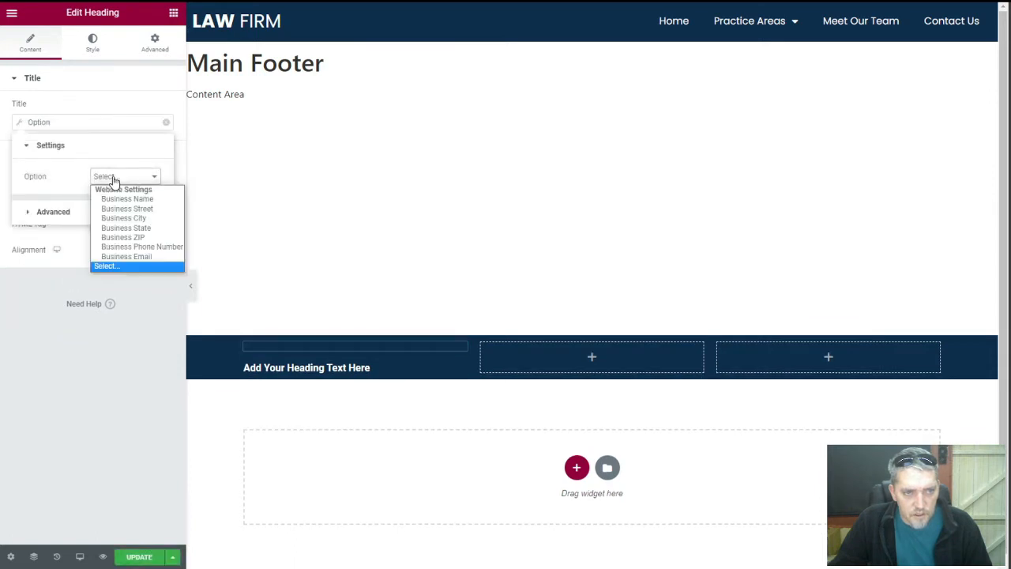
{"action": "left_click", "coordinate": [121, 197]}
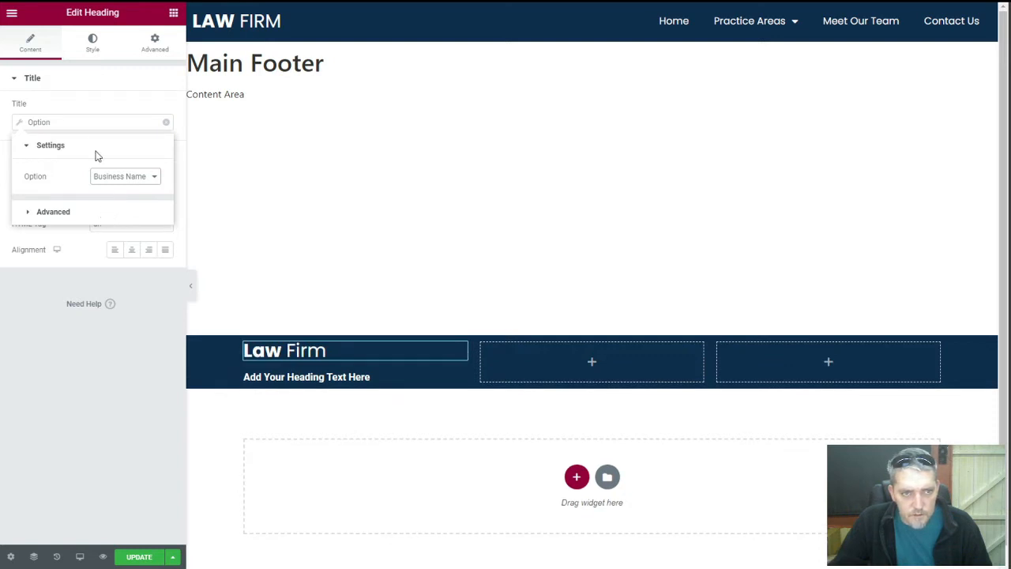
{"action": "left_click", "coordinate": [88, 105]}
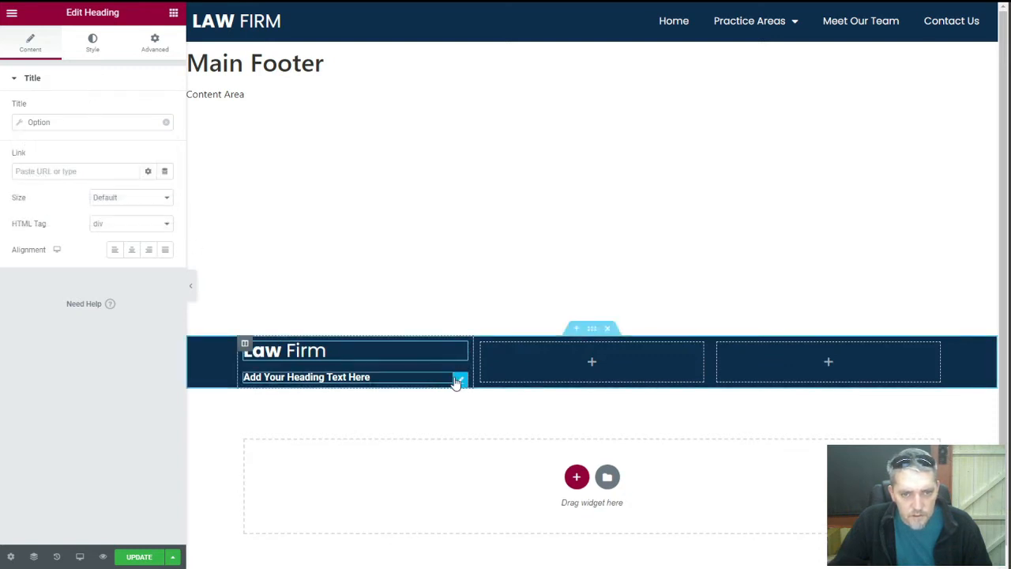
Set the footer's second heading title to the JetEngine Option Business Street
{"action": "left_click", "coordinate": [457, 382]}
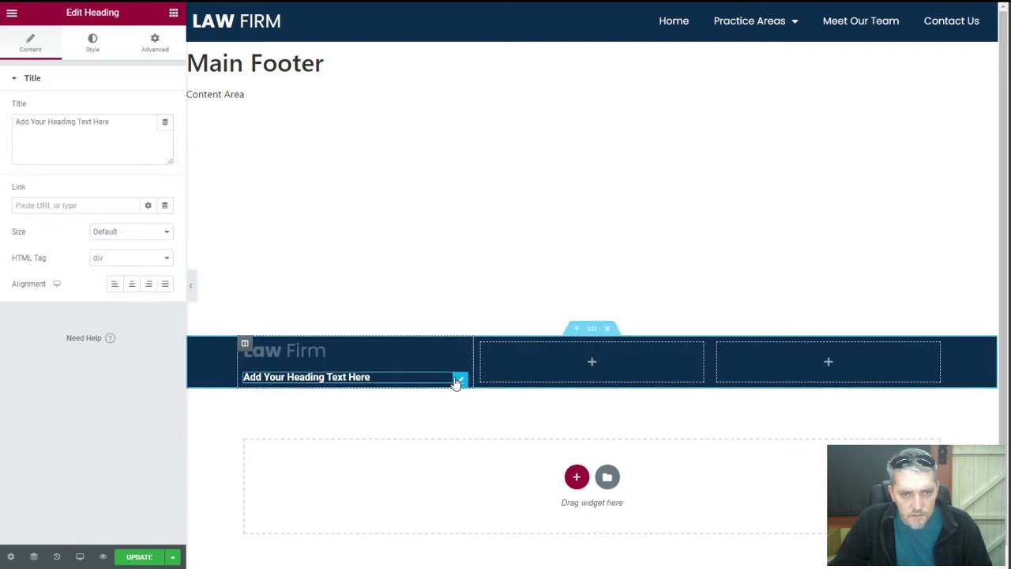
{"action": "left_click", "coordinate": [112, 122]}
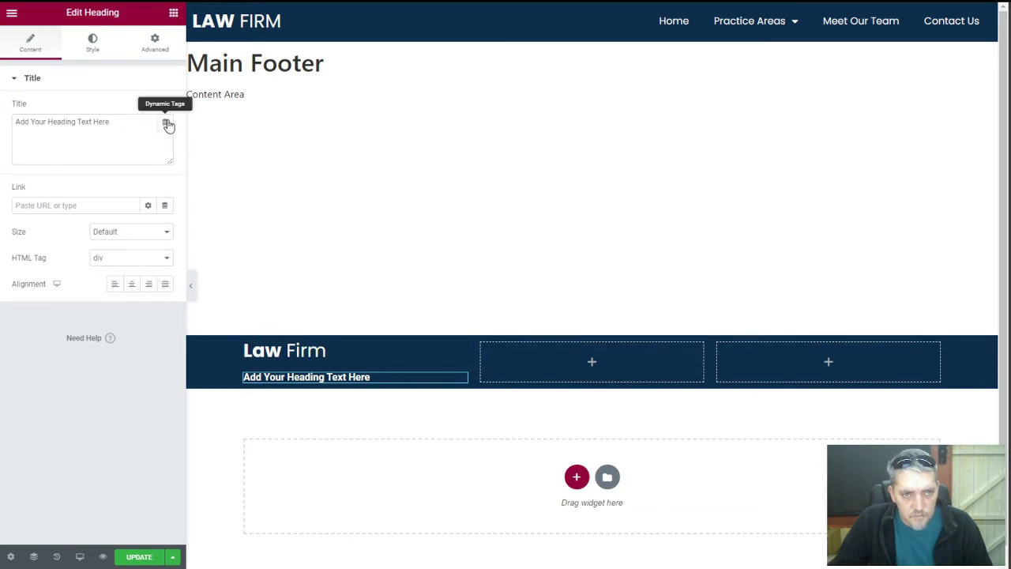
{"action": "left_click", "coordinate": [164, 123]}
{"action": "scroll", "coordinate": [103, 257], "scroll_direction": "down", "scroll_amount": 5}
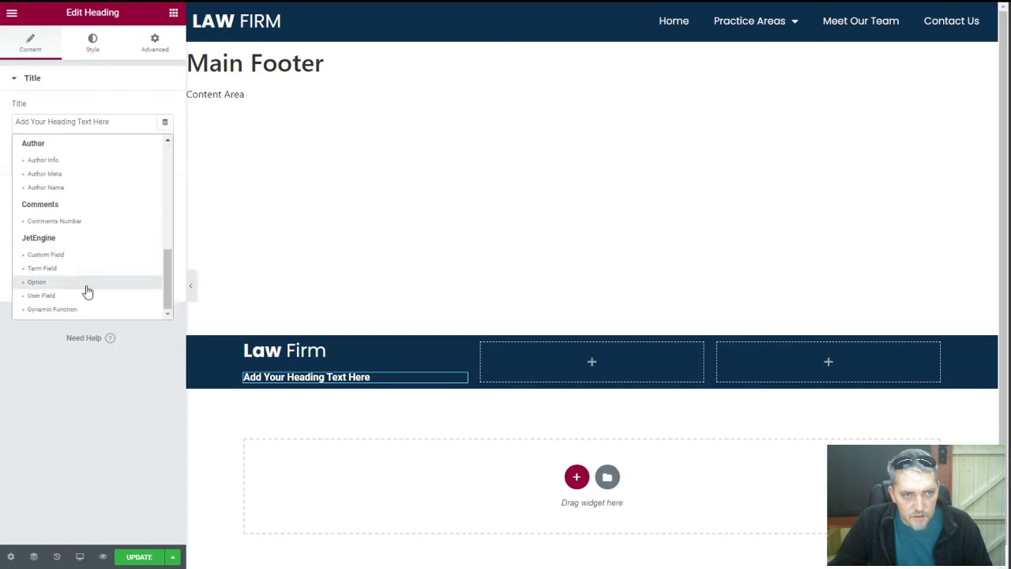
{"action": "left_click", "coordinate": [67, 286]}
{"action": "left_click", "coordinate": [120, 177]}
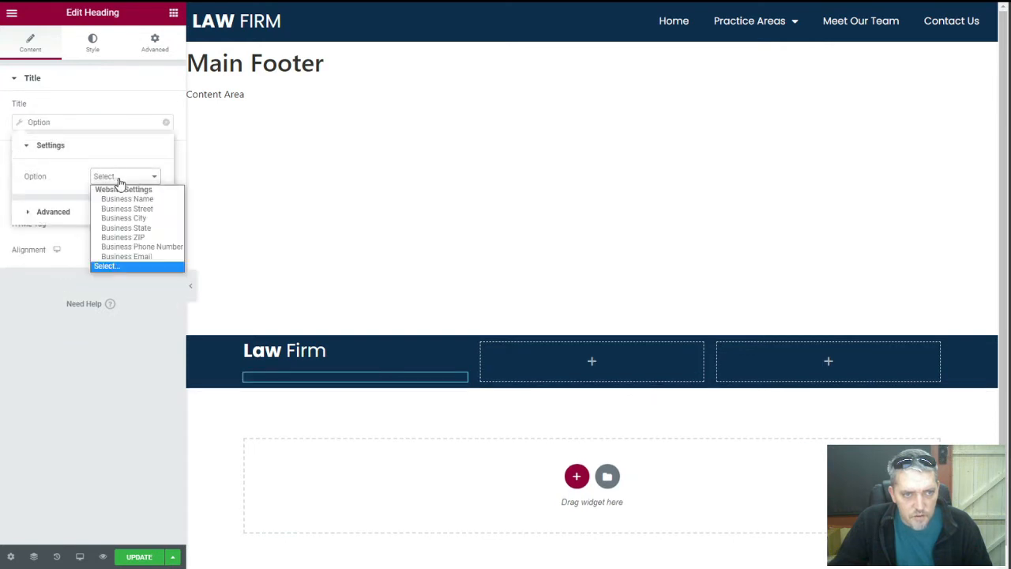
{"action": "left_click", "coordinate": [129, 212]}
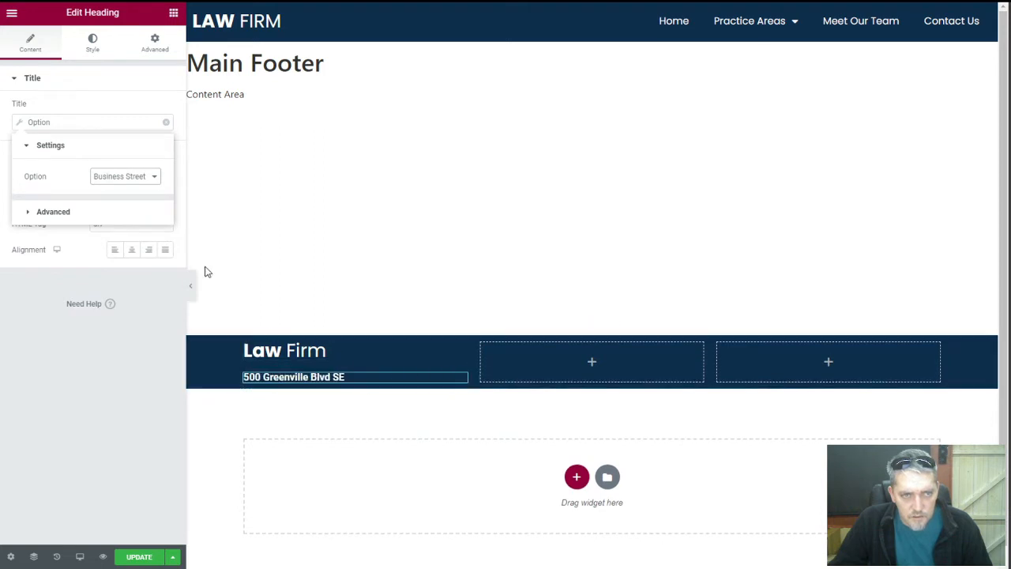
Give the address heading font weight 400, update the footer, and duplicate the heading
{"action": "left_click", "coordinate": [98, 43]}
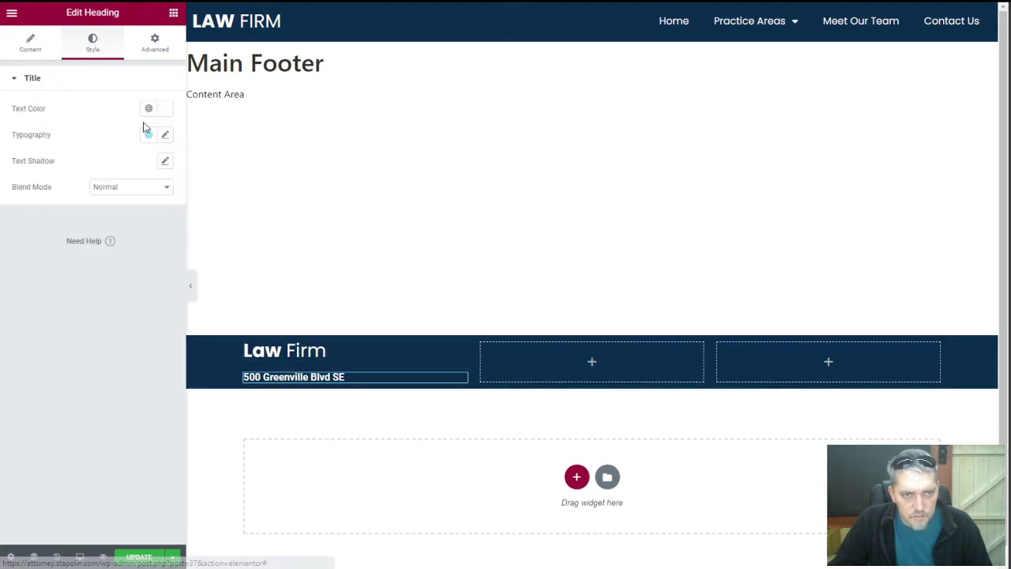
{"action": "left_click", "coordinate": [165, 135]}
{"action": "left_click", "coordinate": [135, 271]}
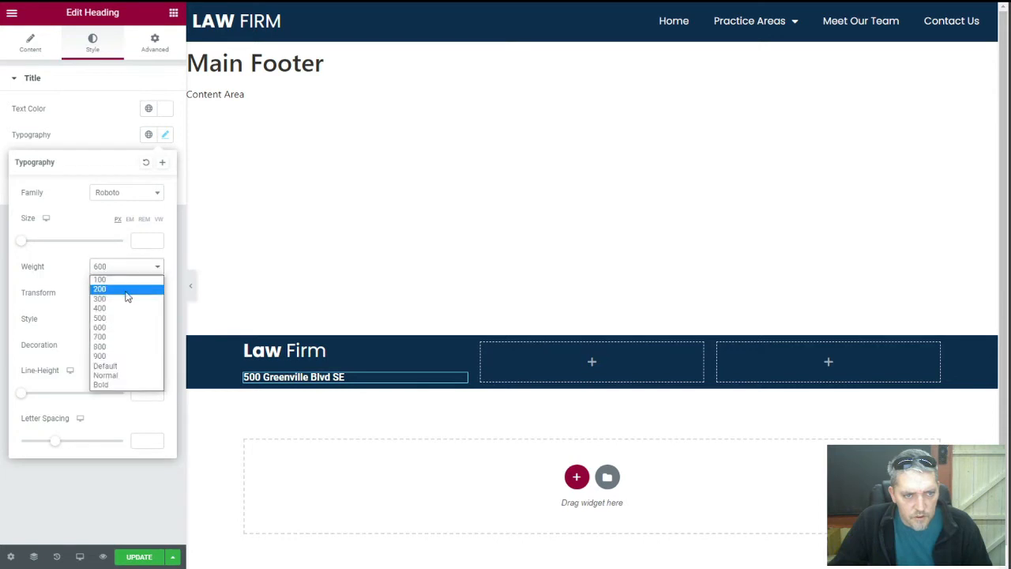
{"action": "left_click", "coordinate": [127, 308]}
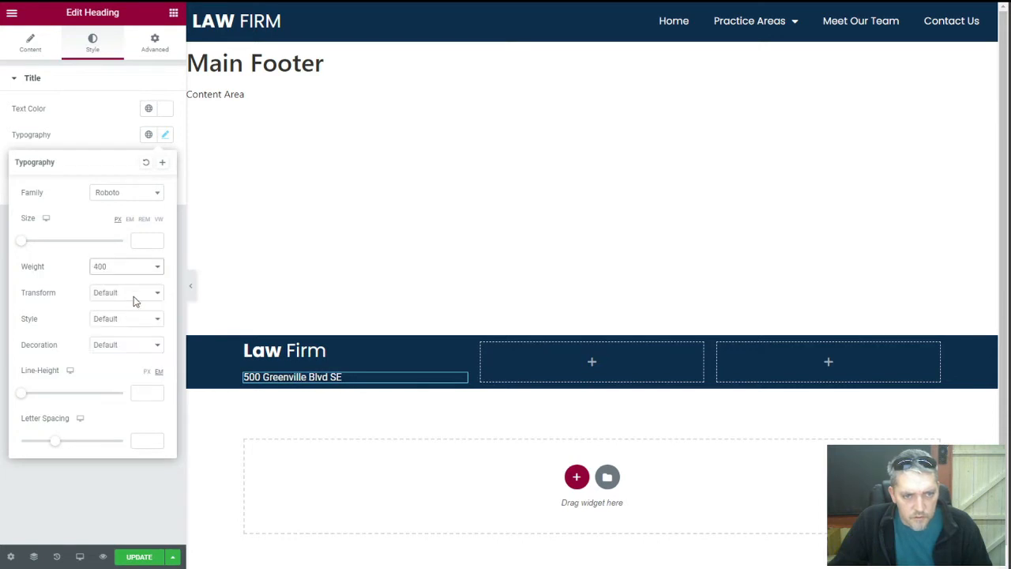
{"action": "left_click", "coordinate": [101, 115]}
{"action": "left_click", "coordinate": [146, 554]}
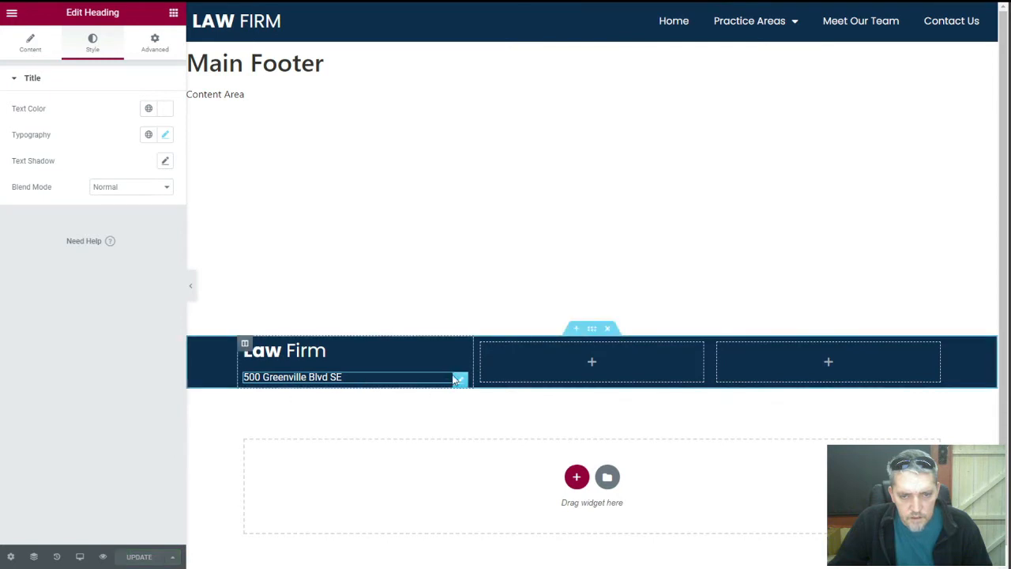
{"action": "right_click", "coordinate": [464, 387]}
{"action": "left_click", "coordinate": [467, 404]}
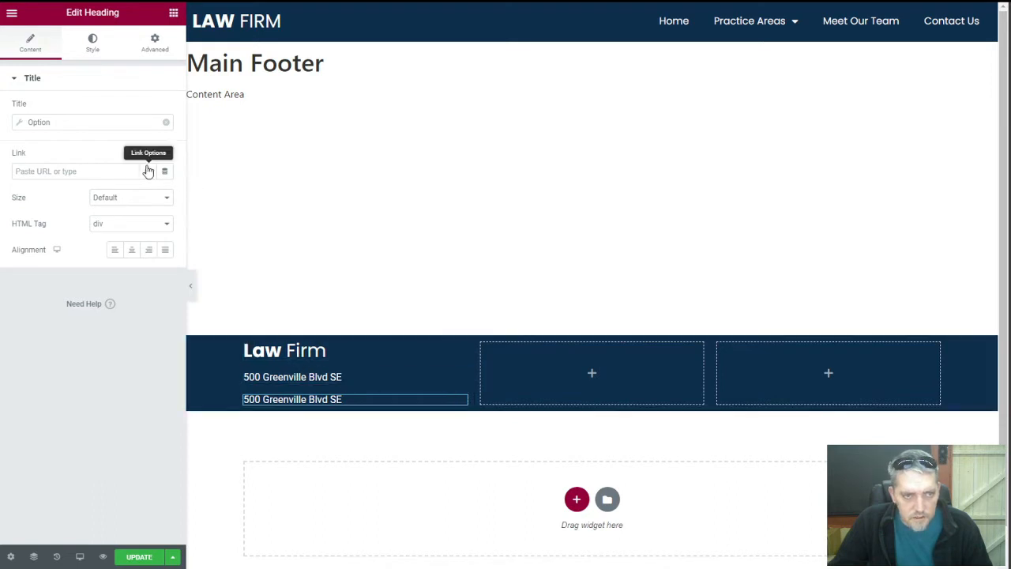
Set the footer column's widgets space to 10 px
{"action": "left_click", "coordinate": [245, 344]}
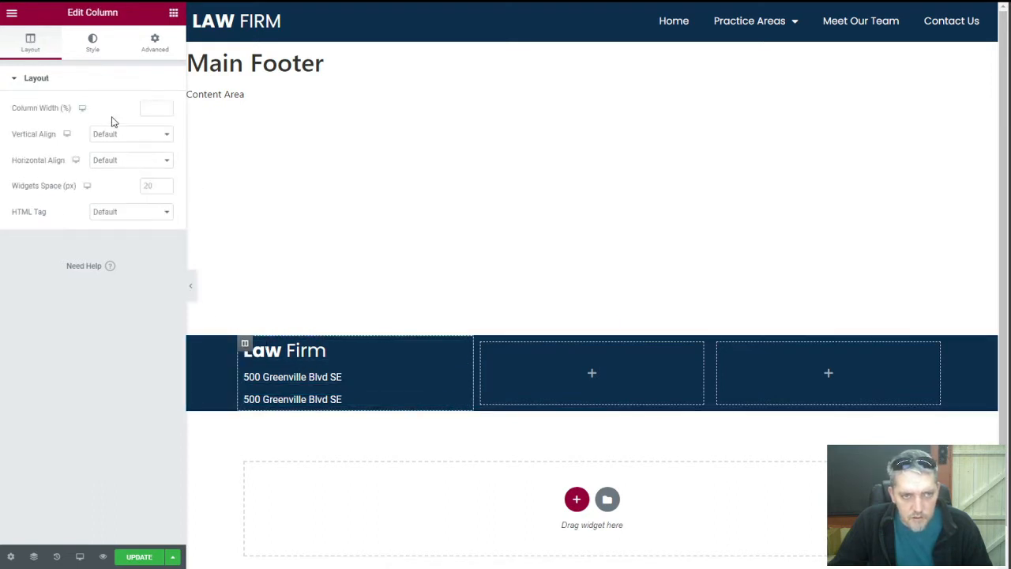
{"action": "left_click", "coordinate": [151, 187]}
{"action": "type", "text": "5"}
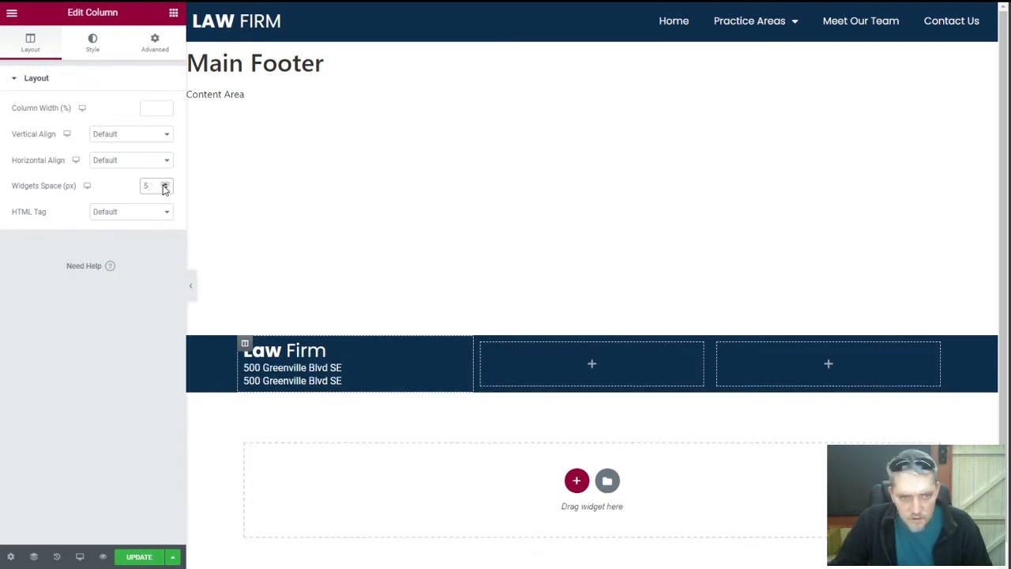
{"action": "key", "text": "BackSpace"}
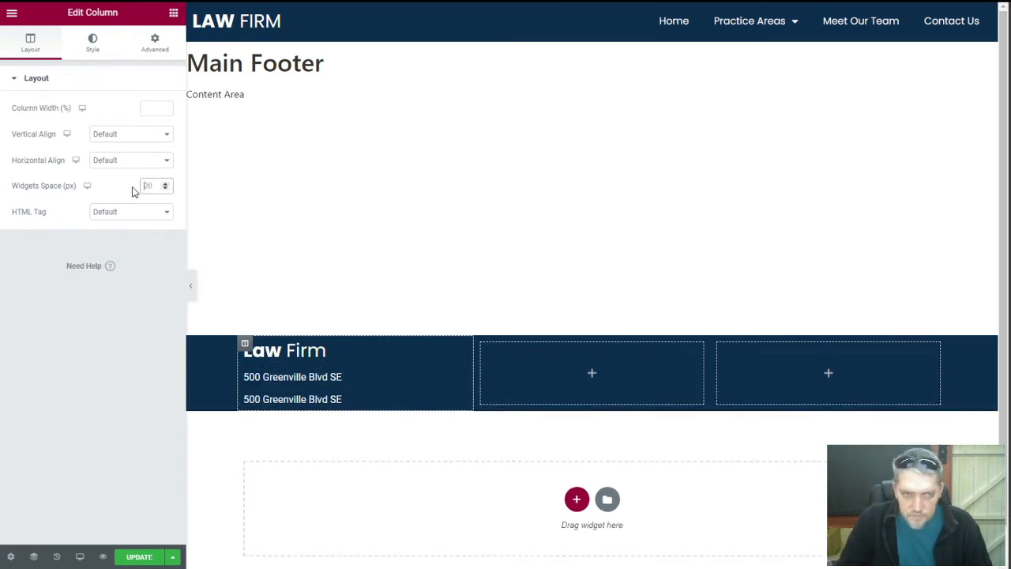
{"action": "type", "text": "1"}
{"action": "key", "text": "Up"}
{"action": "key", "text": "Up"}
{"action": "key", "text": "Up"}
{"action": "key", "text": "Up"}
{"action": "key", "text": "Up"}
{"action": "key", "text": "Up"}
{"action": "key", "text": "Up"}
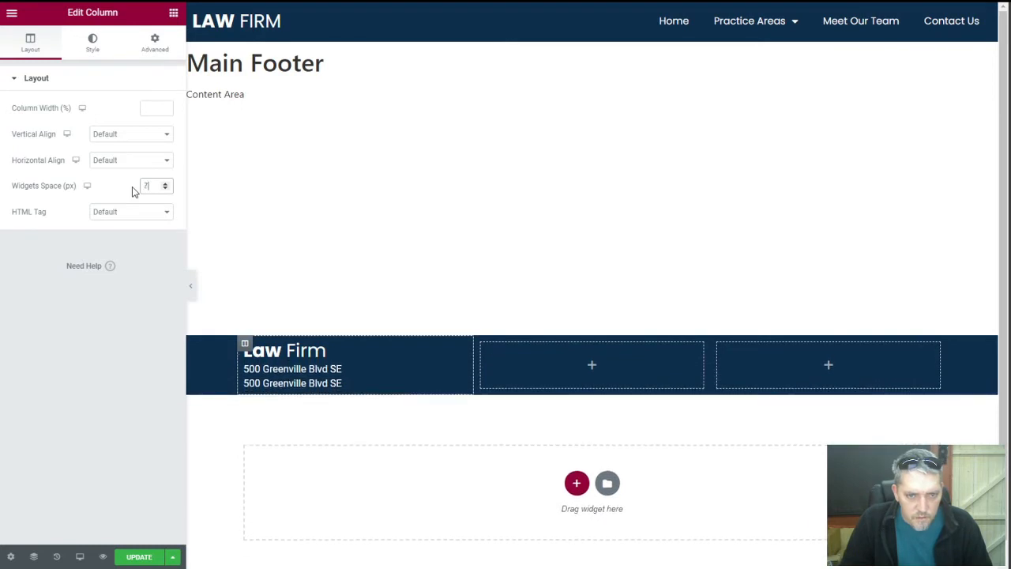
{"action": "key", "text": "Up"}
{"action": "key", "text": "Up"}
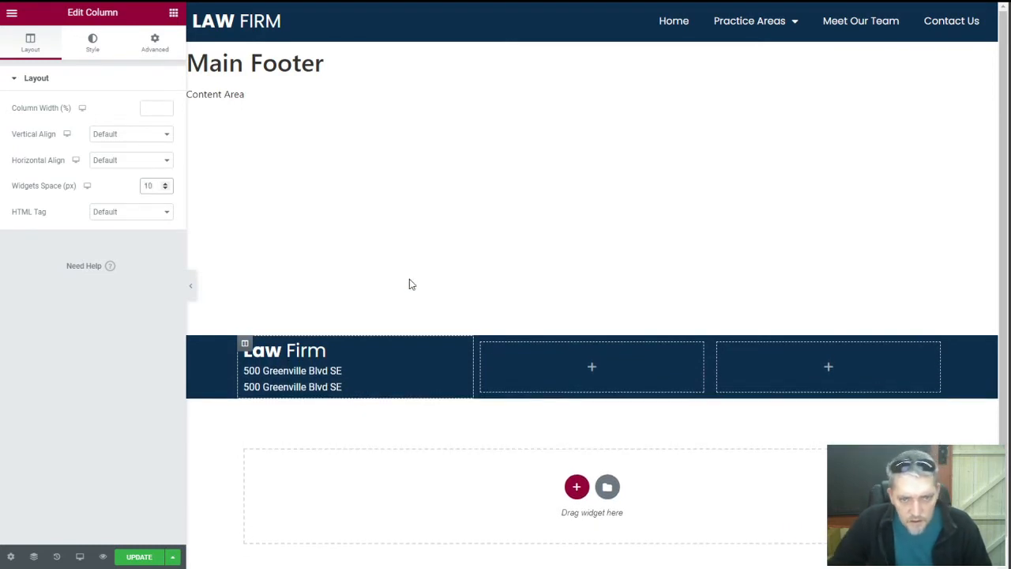
Make two more copies of the address heading
{"action": "right_click", "coordinate": [458, 383]}
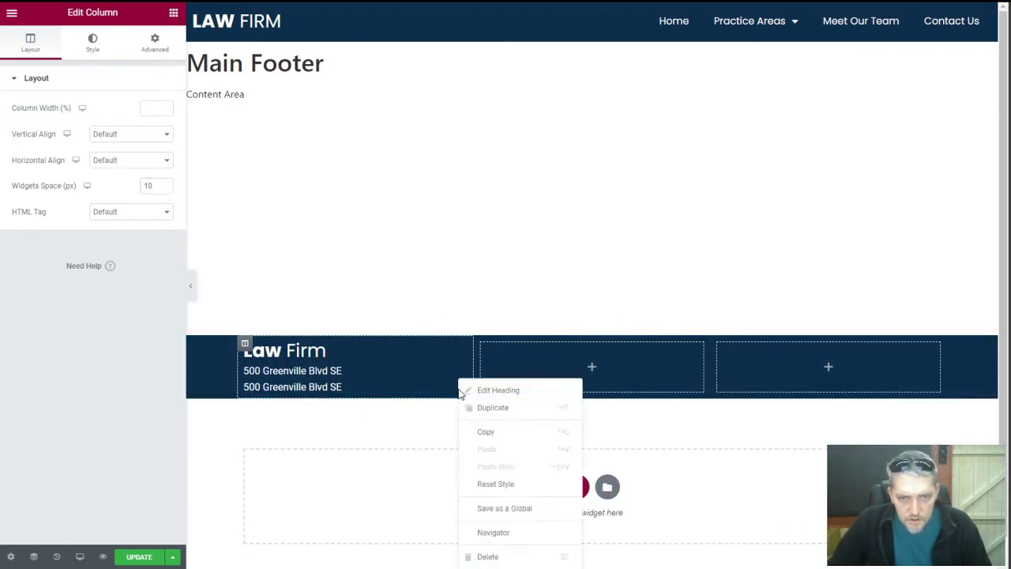
{"action": "left_click", "coordinate": [490, 407]}
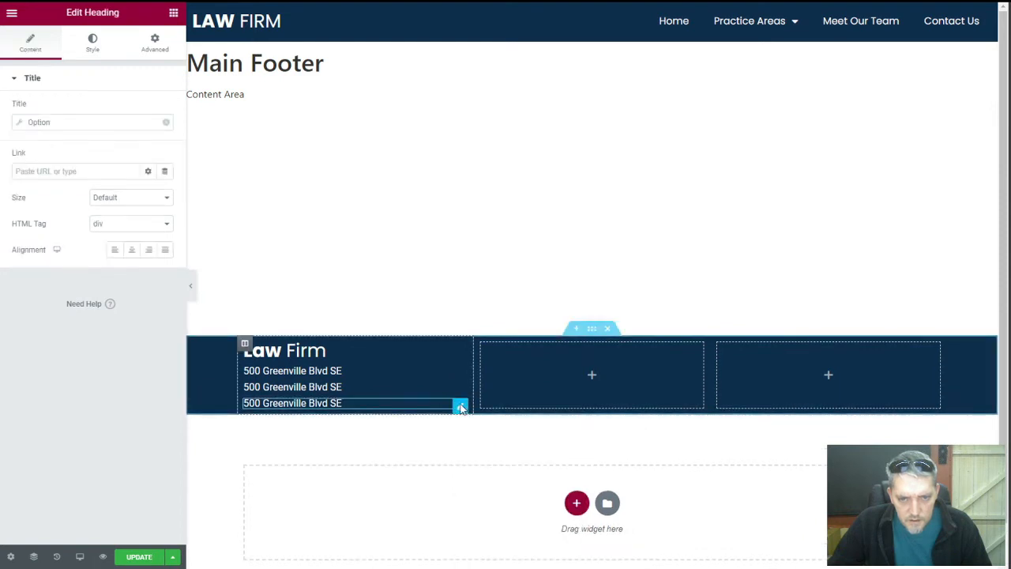
{"action": "right_click", "coordinate": [461, 405]}
{"action": "left_click", "coordinate": [491, 408]}
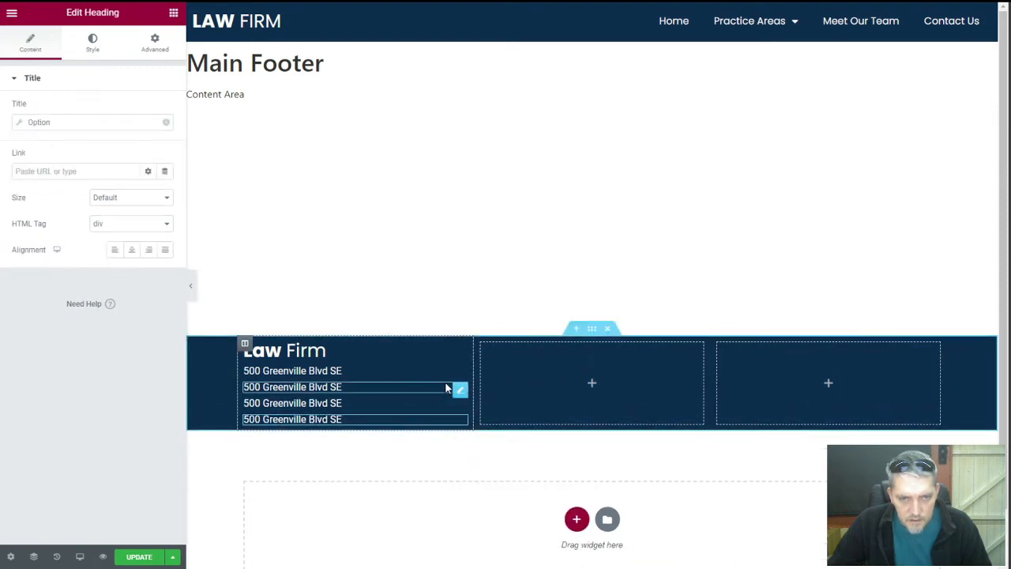
Switch the copied lines to Business City, Business State and Business ZIP, then update the footer
{"action": "left_click", "coordinate": [102, 124]}
{"action": "left_click", "coordinate": [119, 174]}
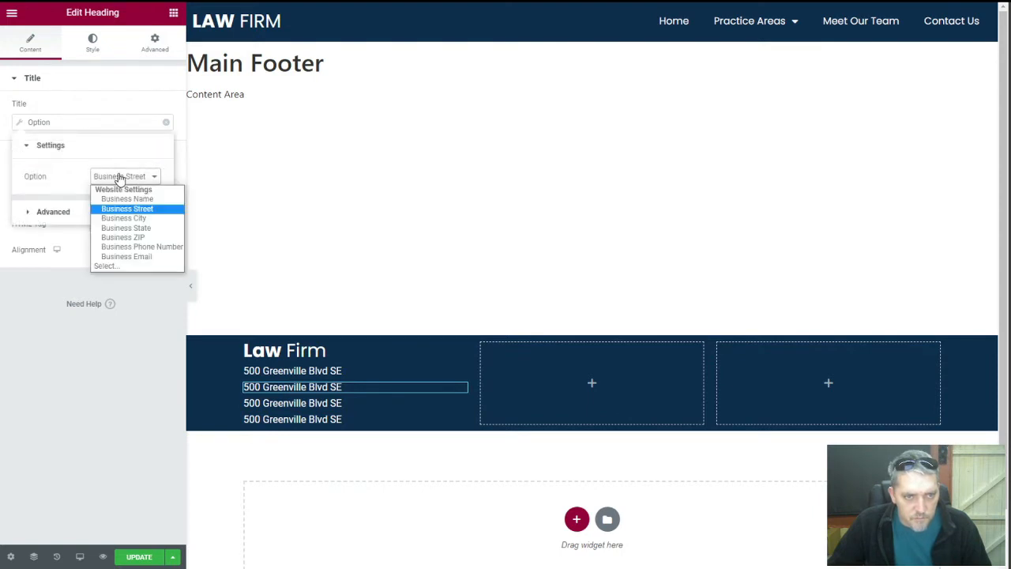
{"action": "left_click", "coordinate": [124, 218]}
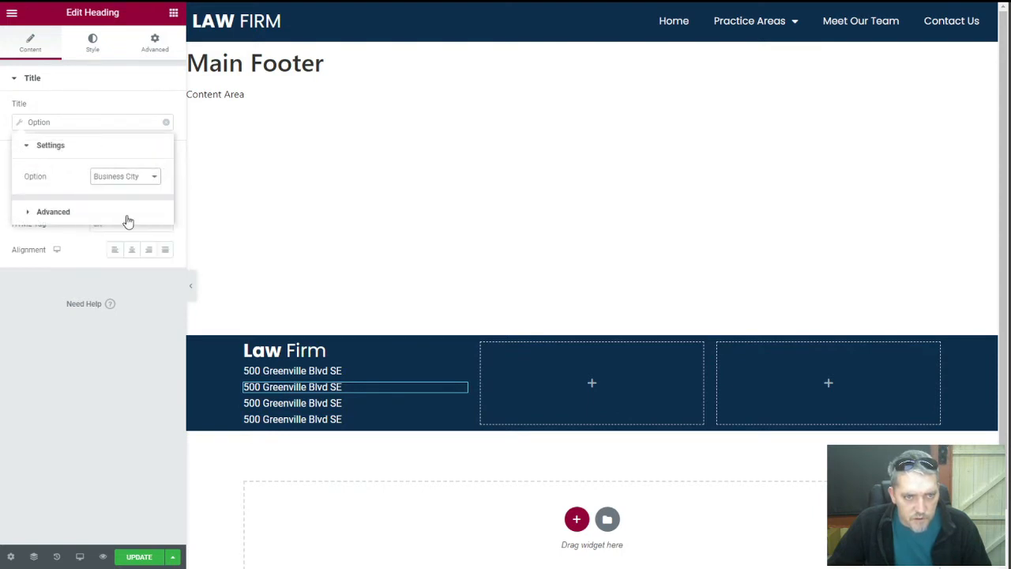
{"action": "left_click", "coordinate": [364, 402]}
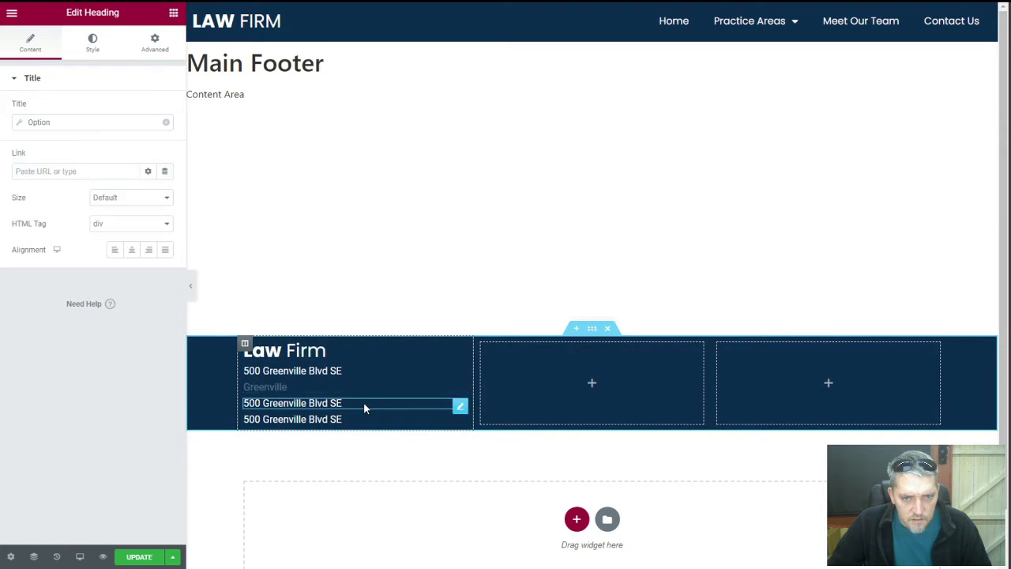
{"action": "left_click", "coordinate": [70, 125]}
{"action": "left_click", "coordinate": [140, 177]}
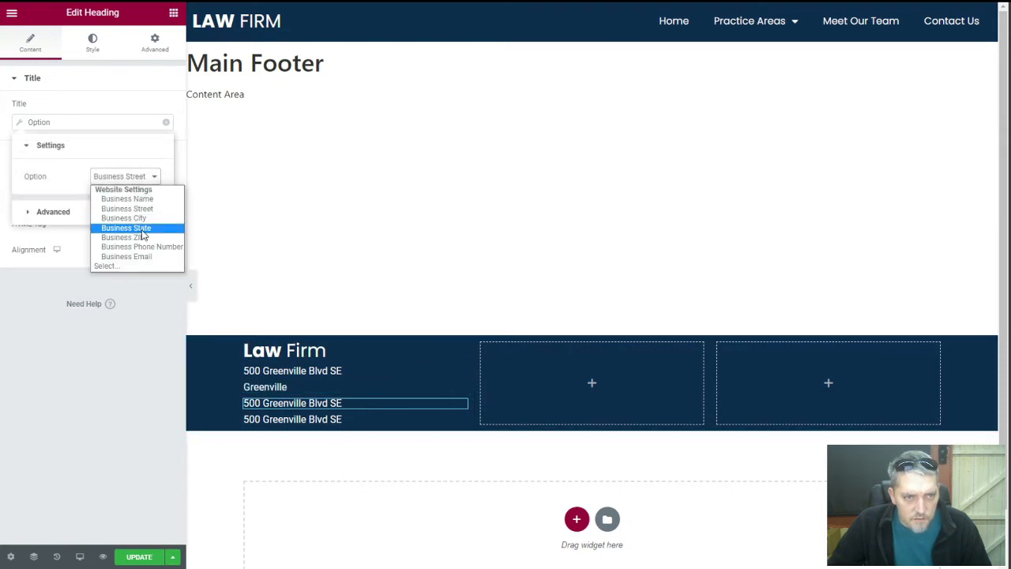
{"action": "left_click", "coordinate": [143, 235]}
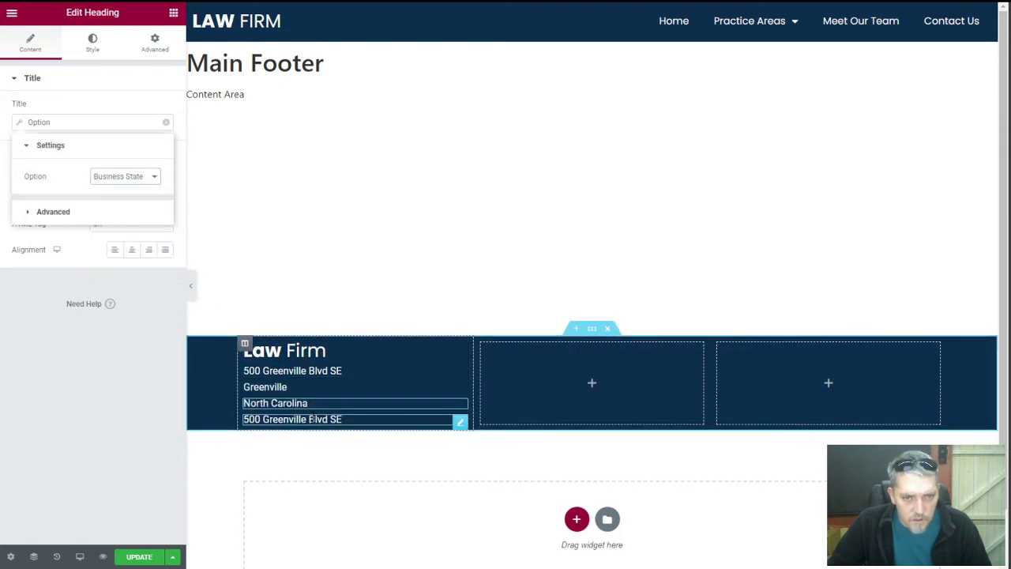
{"action": "left_click", "coordinate": [348, 420]}
{"action": "left_click", "coordinate": [94, 125]}
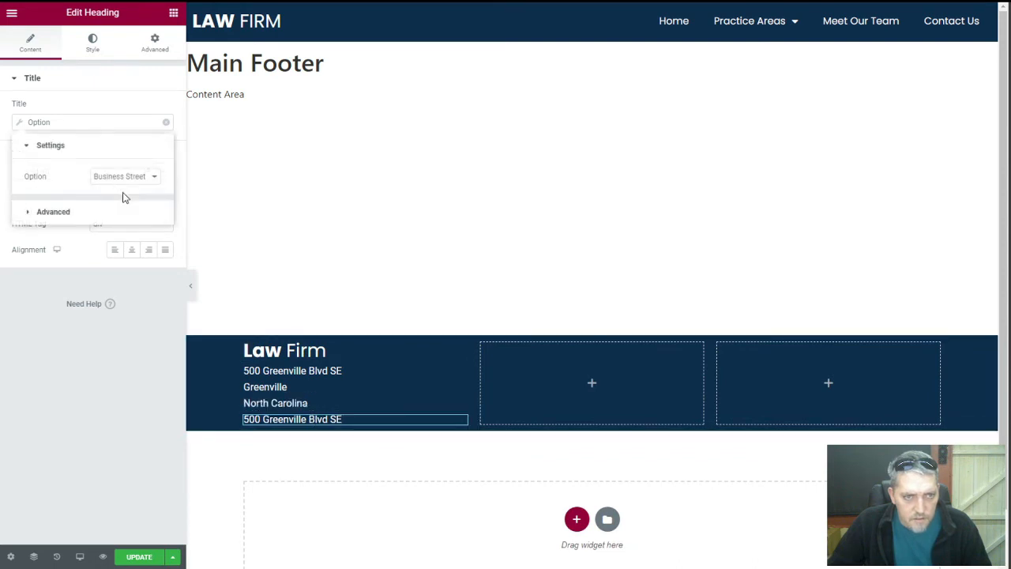
{"action": "left_click", "coordinate": [121, 178]}
{"action": "left_click", "coordinate": [132, 239]}
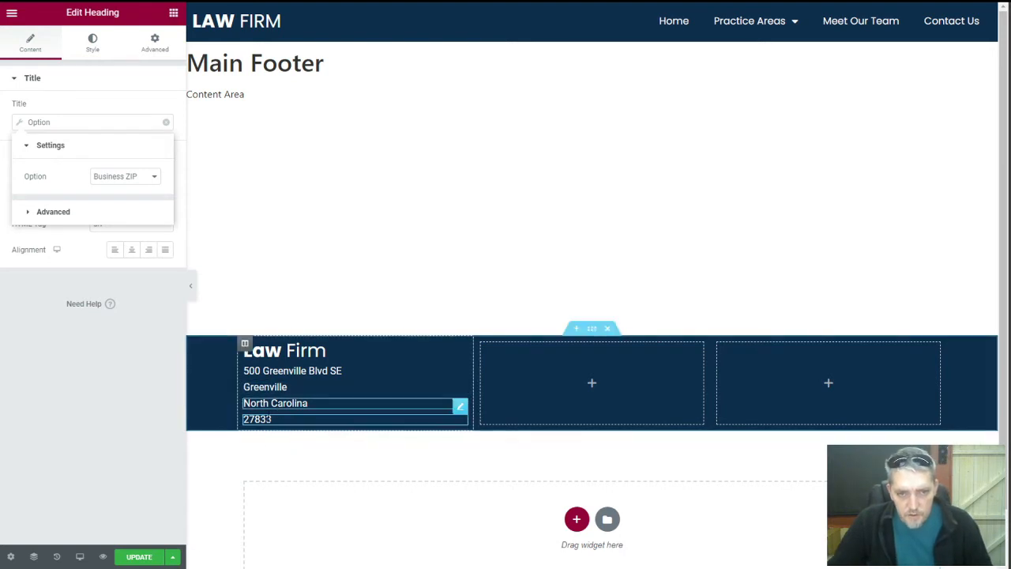
{"action": "left_click", "coordinate": [158, 556]}
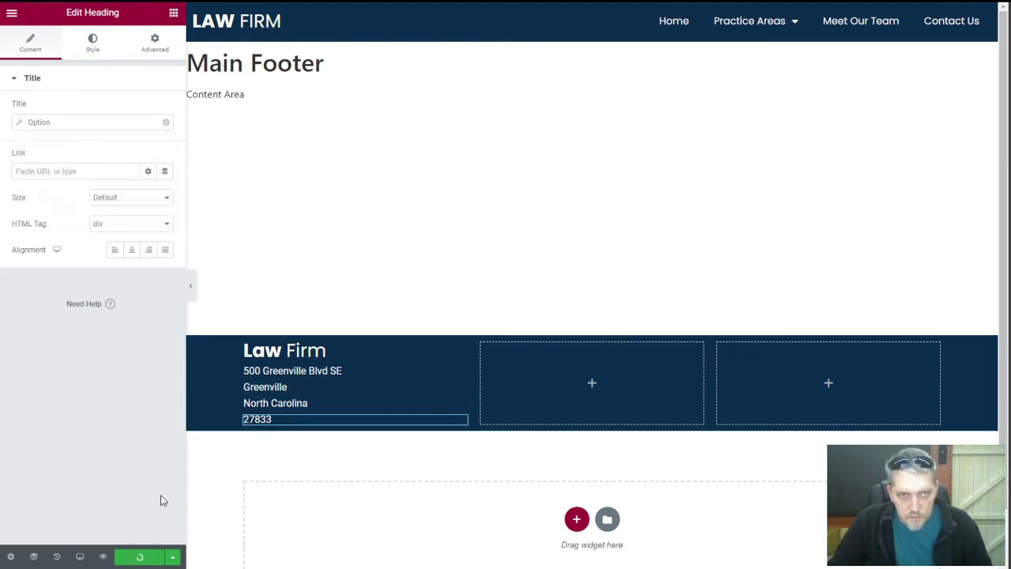
{"action": "key", "text": "ctrl+Tab"}
{"action": "right_click", "coordinate": [162, 103]}
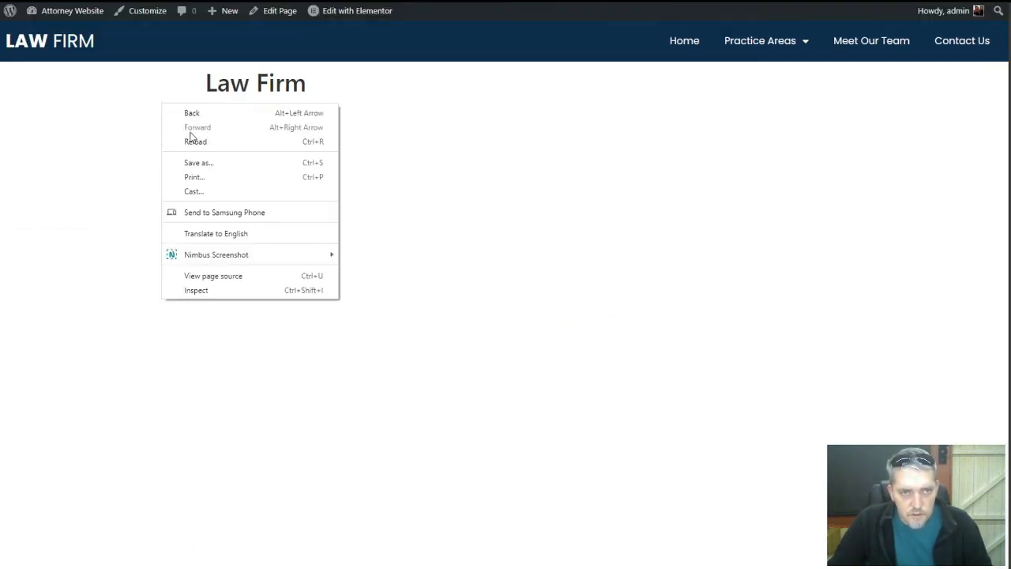
{"action": "left_click", "coordinate": [192, 142]}
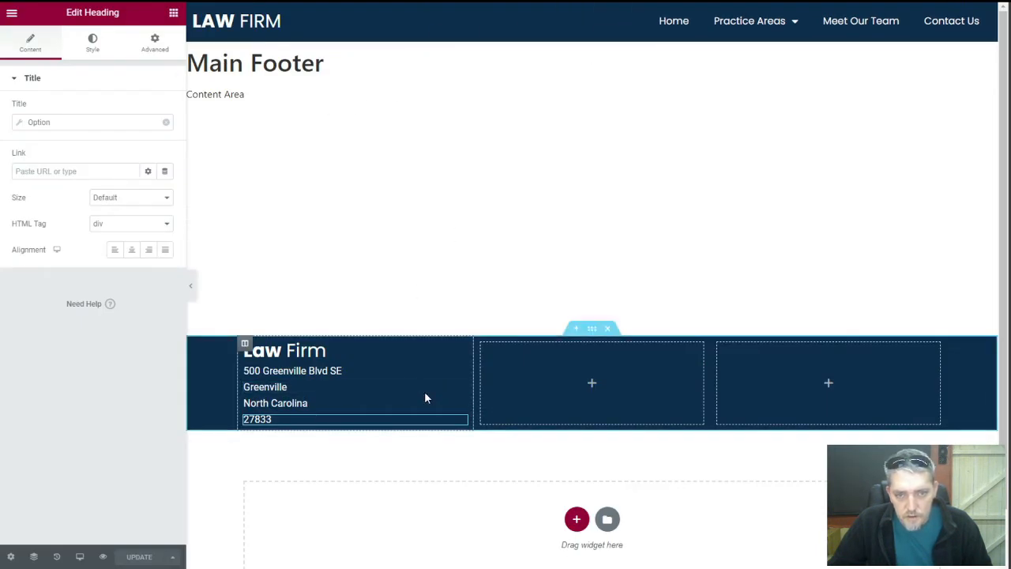
Add a heading to the third footer column titled 'Free Consultation' with HTML tag div
{"action": "left_click", "coordinate": [831, 387]}
{"action": "left_click_drag", "start_coordinate": [140, 330], "coordinate": [833, 366]}
{"action": "triple_click", "coordinate": [102, 126]}
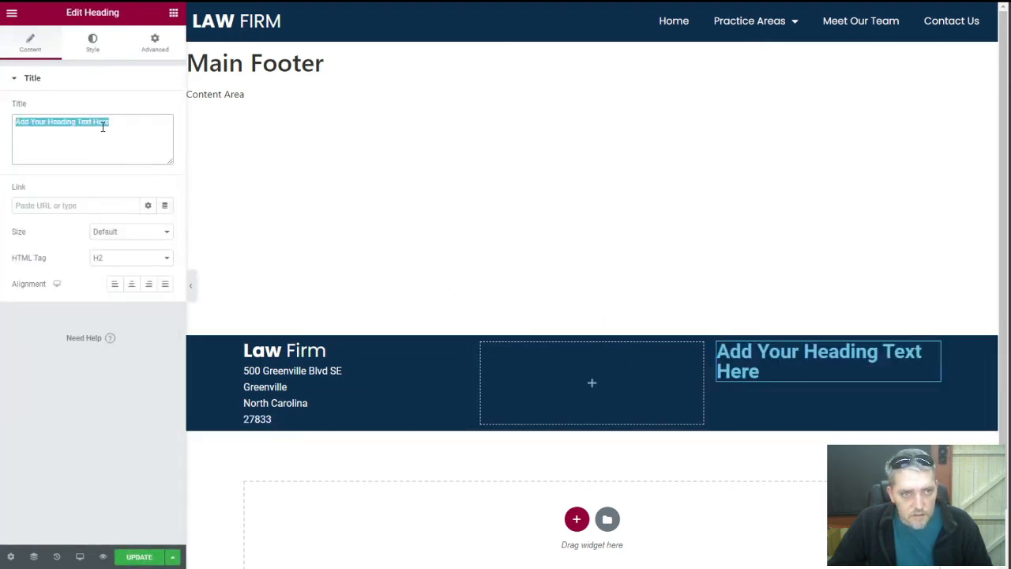
{"action": "type", "text": "Get I"}
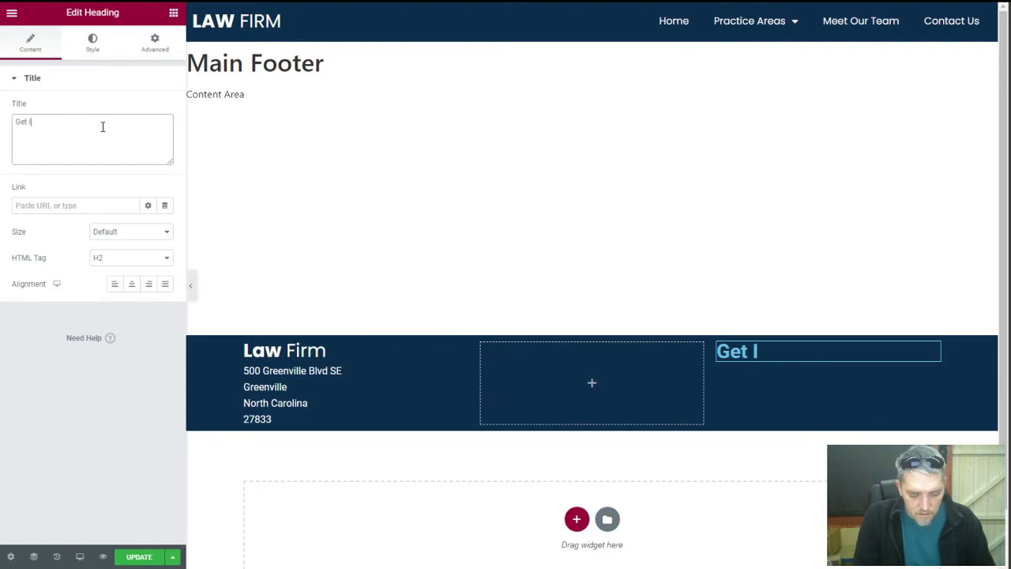
{"action": "type", "text": "n Tounc"}
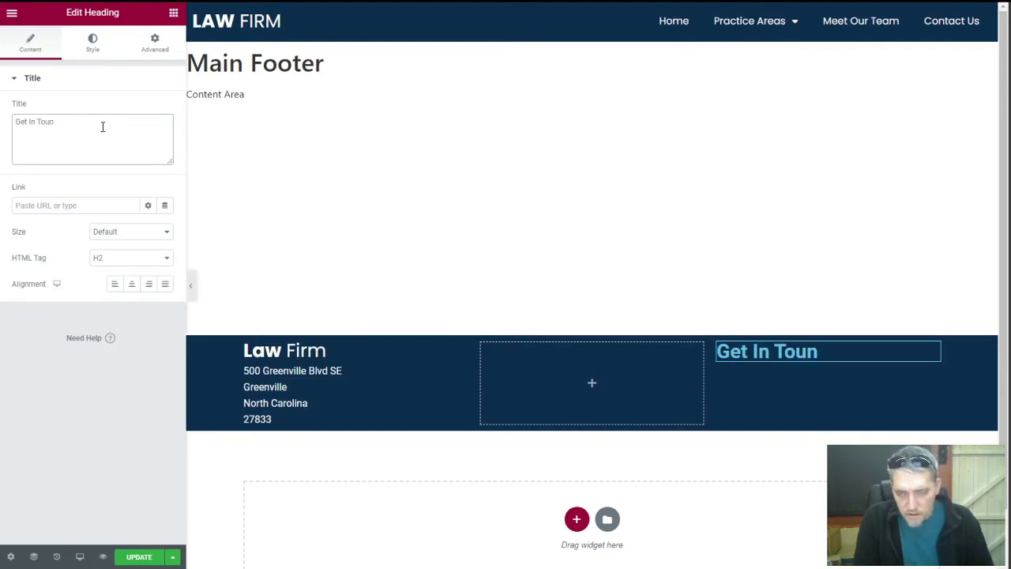
{"action": "key", "text": "BackSpace"}
{"action": "key", "text": "BackSpace"}
{"action": "key", "text": "BackSpace"}
{"action": "key", "text": "BackSpace"}
{"action": "key", "text": "BackSpace"}
{"action": "key", "text": "BackSpace"}
{"action": "key", "text": "BackSpace"}
{"action": "key", "text": "BackSpace"}
{"action": "key", "text": "BackSpace"}
{"action": "key", "text": "BackSpace"}
{"action": "type", "text": "Free"}
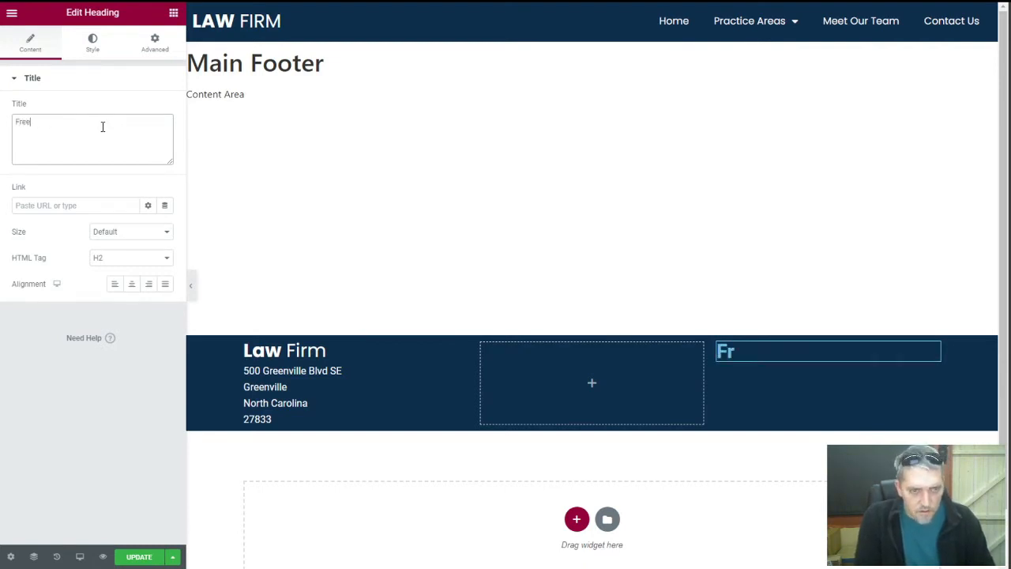
{"action": "type", "text": " Consu"}
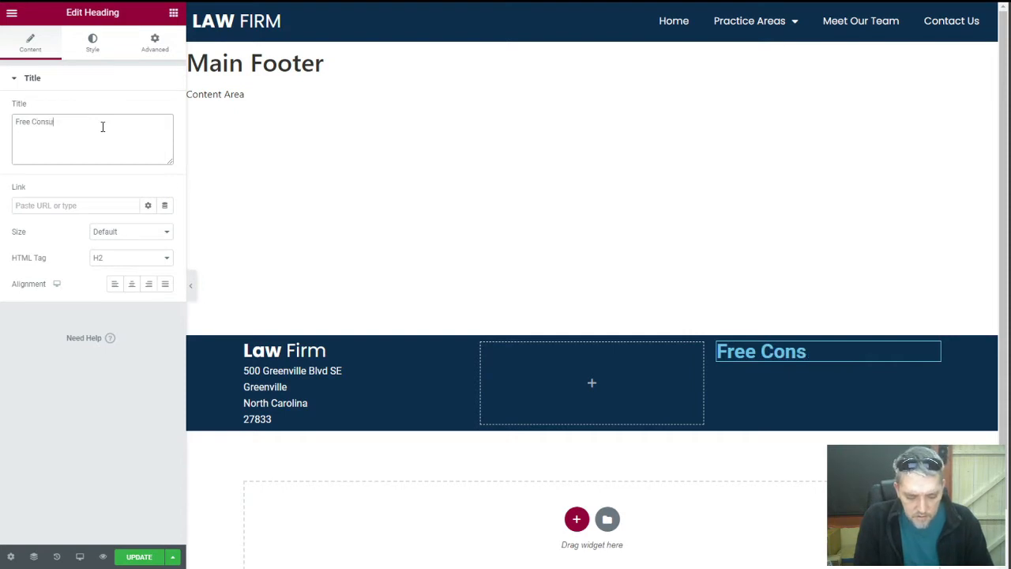
{"action": "type", "text": "ltation"}
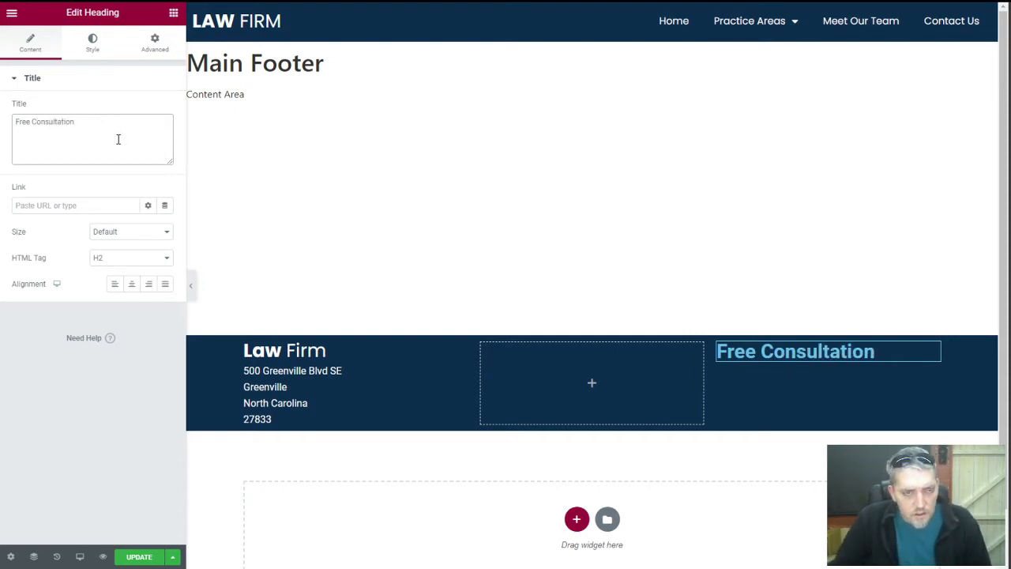
{"action": "left_click", "coordinate": [128, 260]}
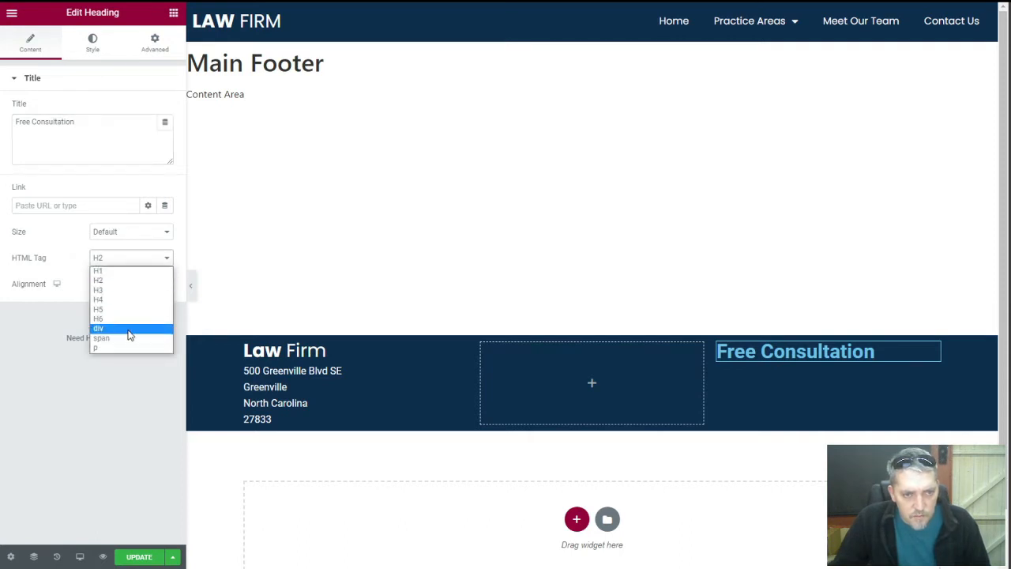
{"action": "left_click", "coordinate": [129, 328]}
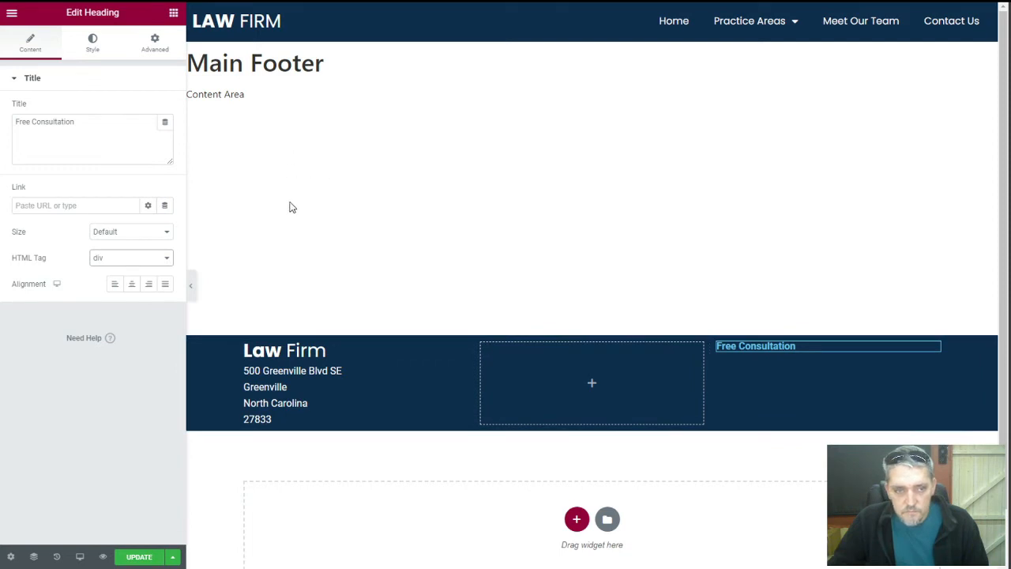
Right-align the Free Consultation heading and style it white, weight 400, size 30
{"action": "left_click", "coordinate": [149, 285]}
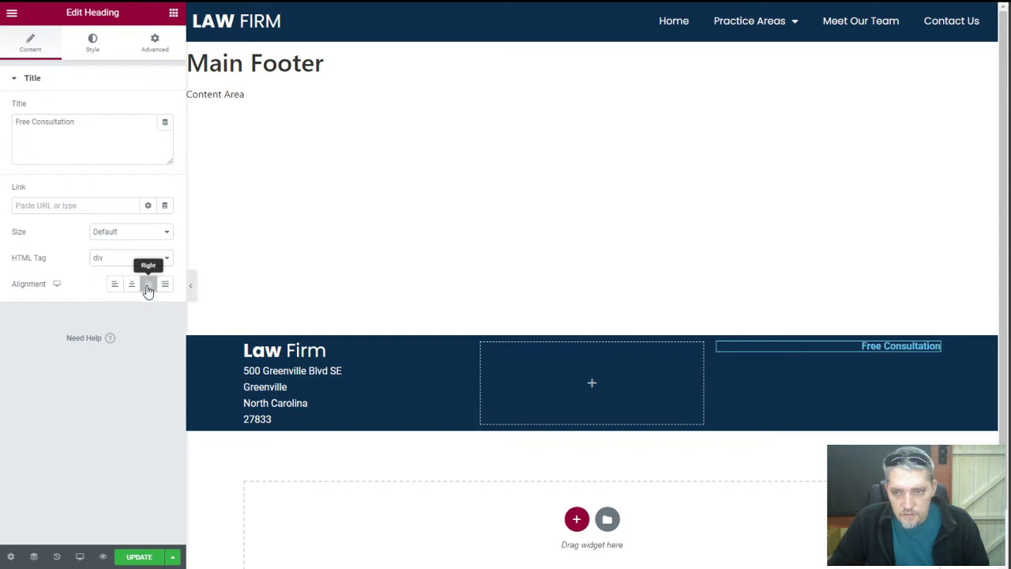
{"action": "left_click", "coordinate": [95, 43]}
{"action": "left_click", "coordinate": [164, 107]}
{"action": "left_click", "coordinate": [23, 159]}
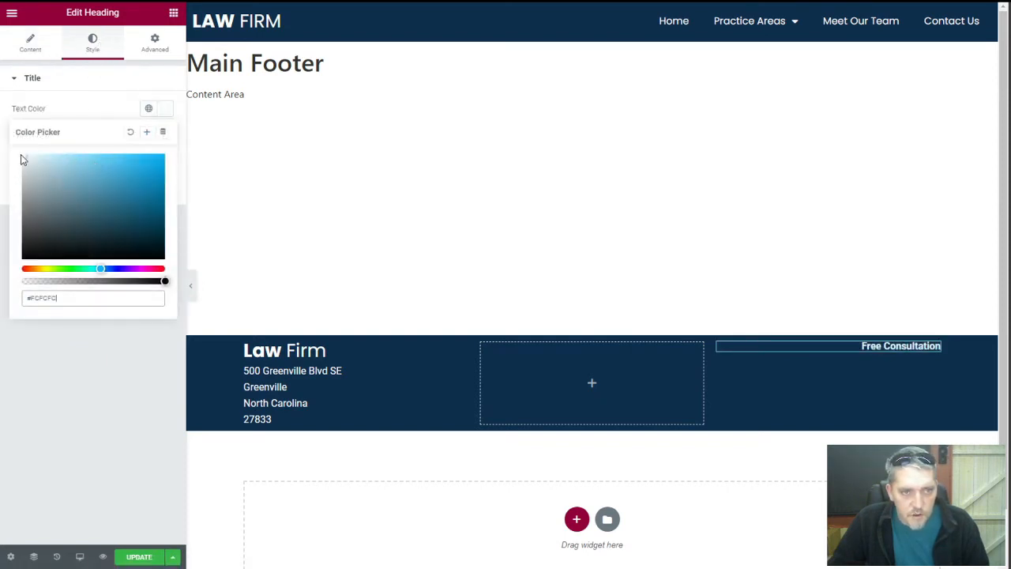
{"action": "left_click", "coordinate": [110, 110]}
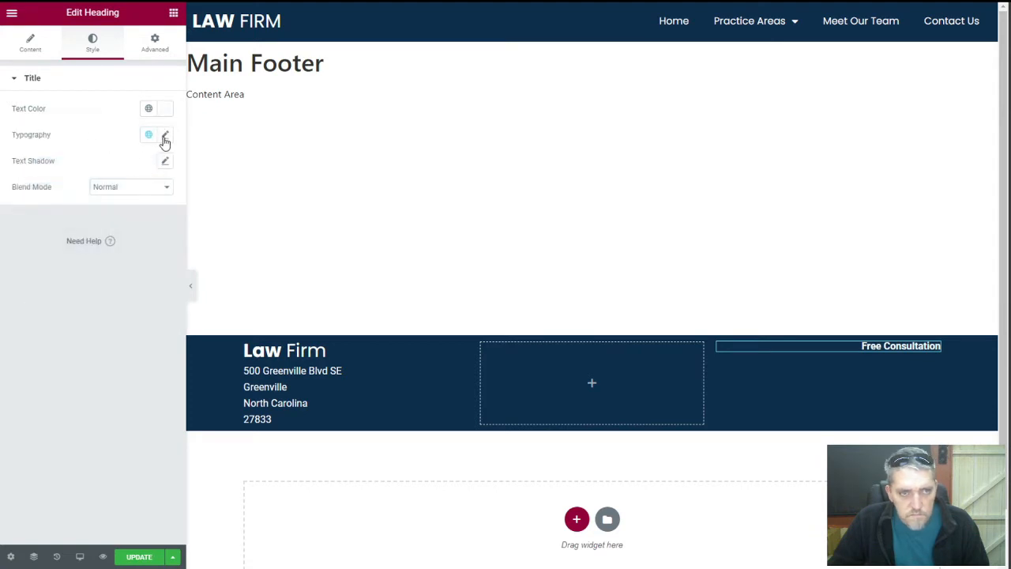
{"action": "left_click", "coordinate": [164, 136]}
{"action": "left_click", "coordinate": [114, 272]}
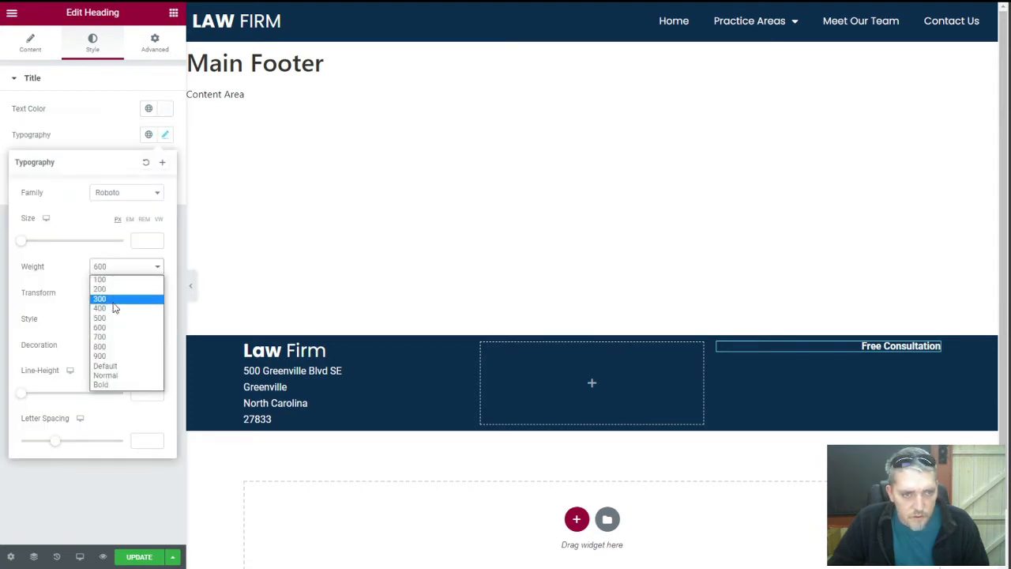
{"action": "left_click", "coordinate": [117, 305]}
{"action": "left_click", "coordinate": [139, 240]}
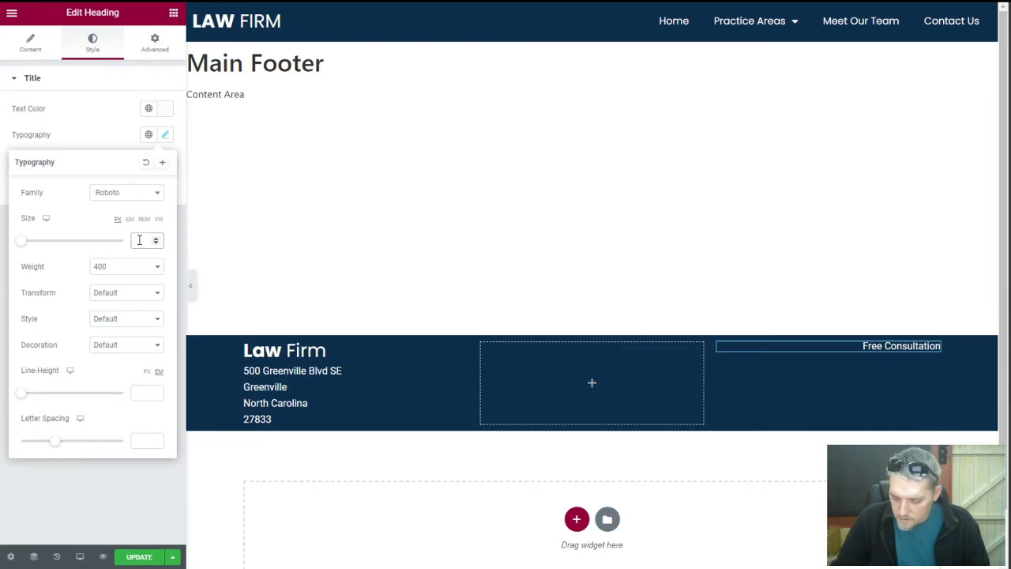
{"action": "type", "text": "30"}
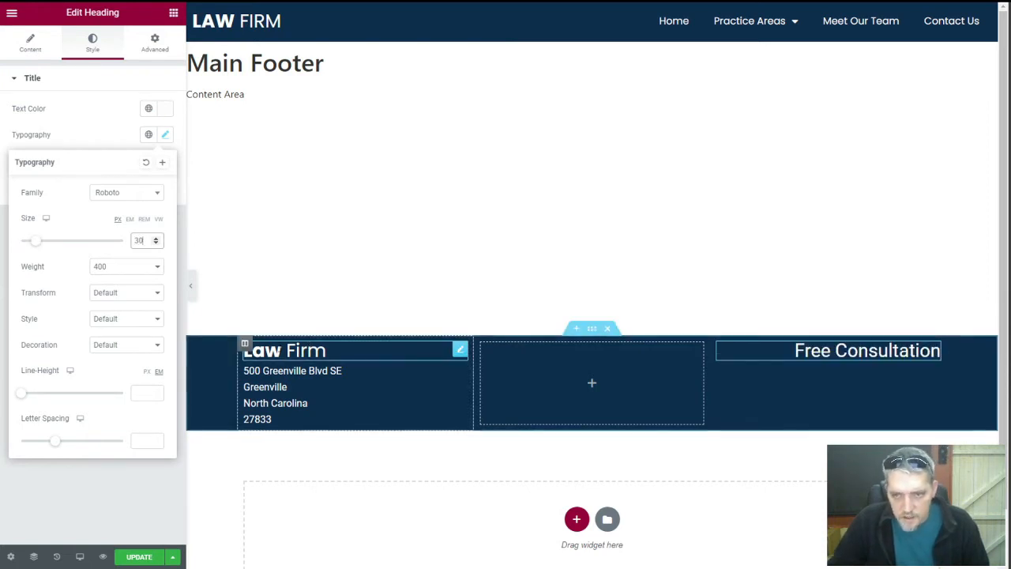
Wrap the word 'Free' in <strong> tags in the heading title
{"action": "left_click", "coordinate": [50, 55]}
{"action": "left_click", "coordinate": [31, 123]}
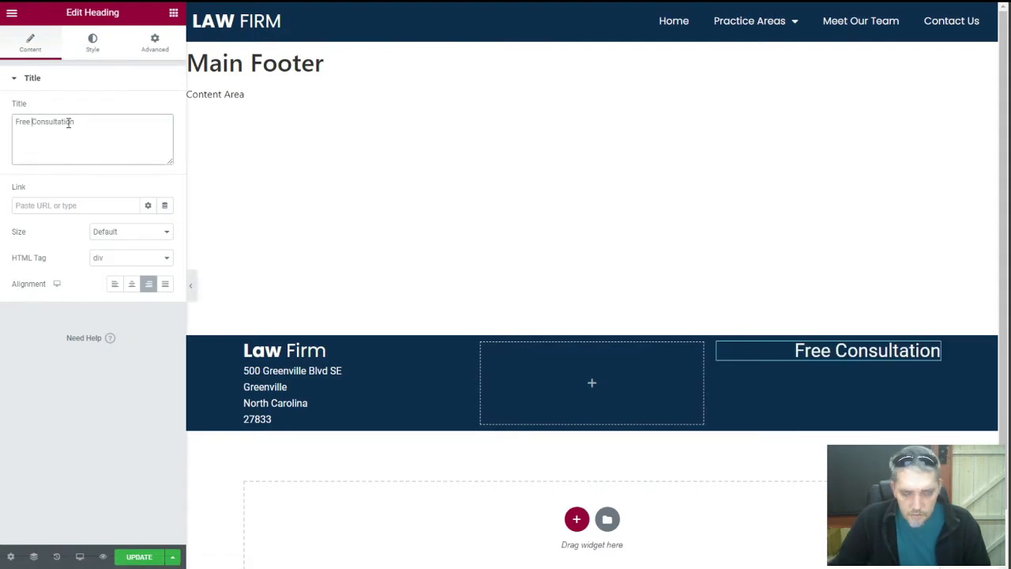
{"action": "type", "text": "<"}
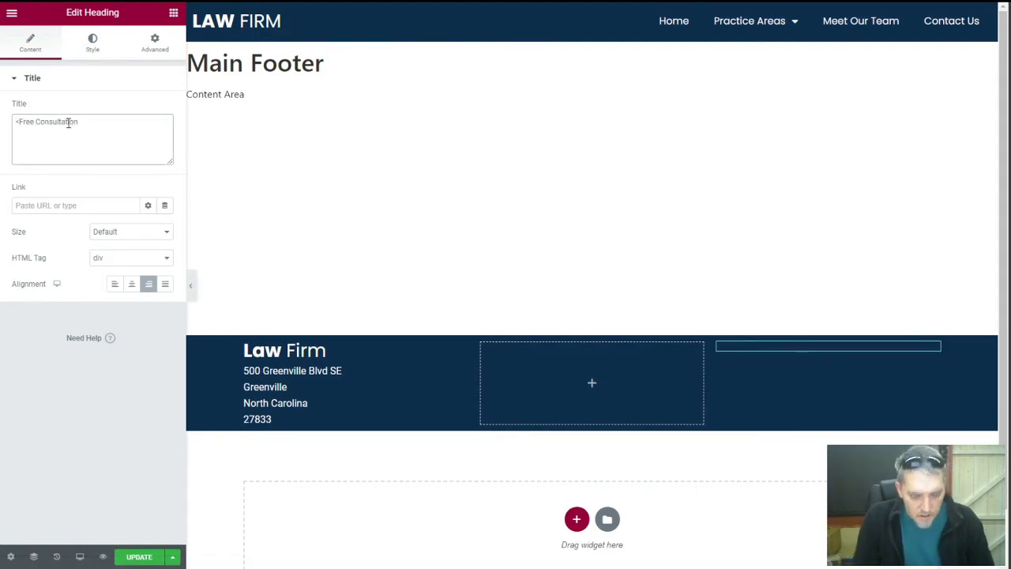
{"action": "type", "text": "stong>Free"}
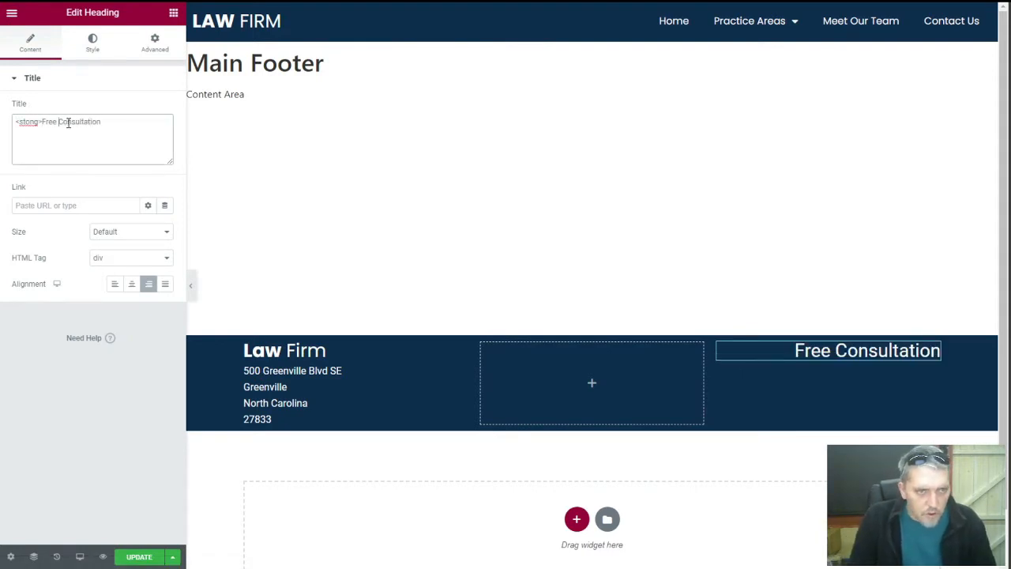
{"action": "type", "text": "</stong>"}
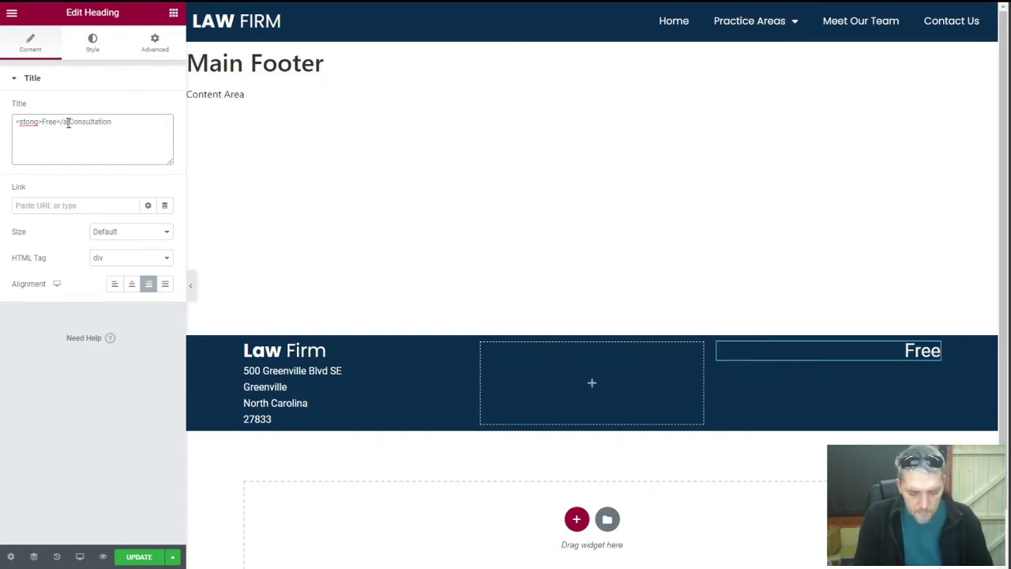
{"action": "left_click", "coordinate": [71, 122]}
{"action": "type", "text": "rong>"}
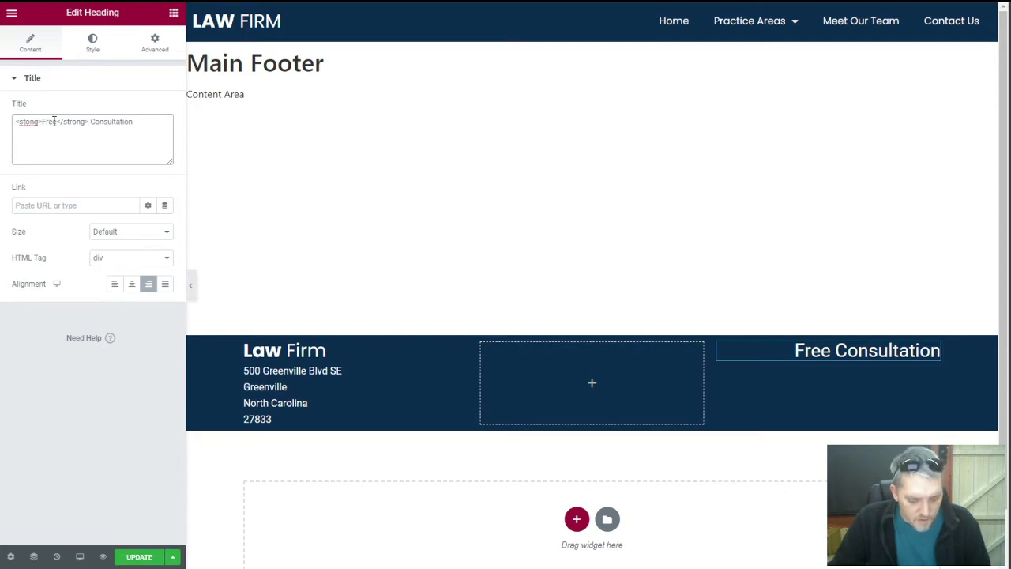
{"action": "type", "text": "r"}
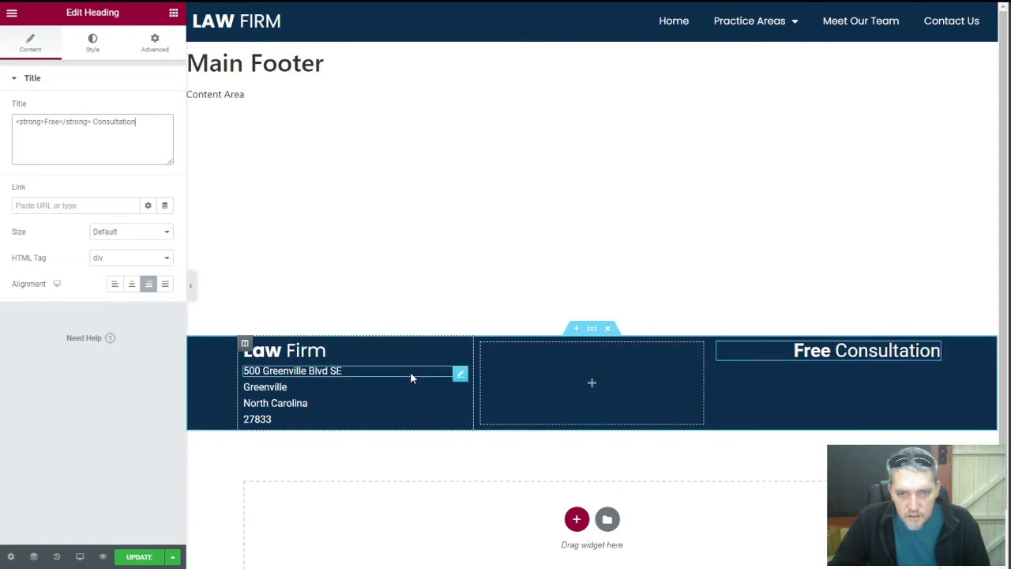
Duplicate the Free Consultation heading and clear the copy's title
{"action": "right_click", "coordinate": [932, 355]}
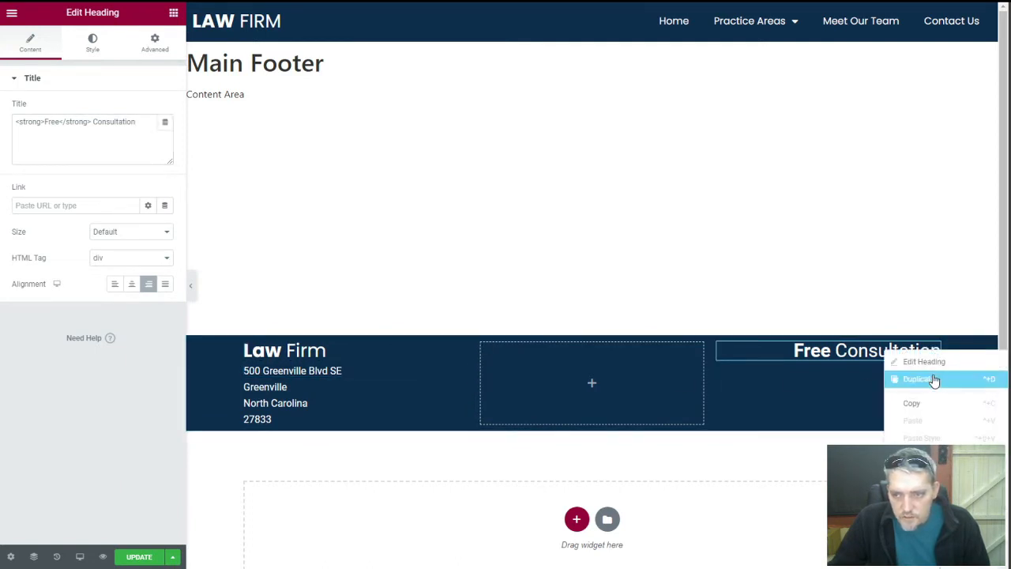
{"action": "left_click", "coordinate": [934, 380]}
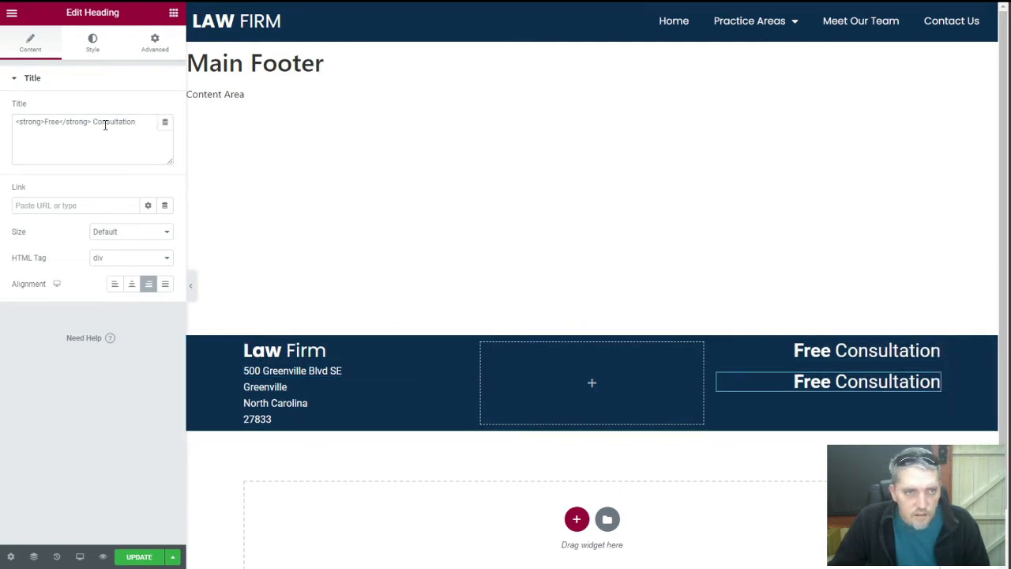
{"action": "key", "text": "ctrl+a"}
{"action": "key", "text": "BackSpace"}
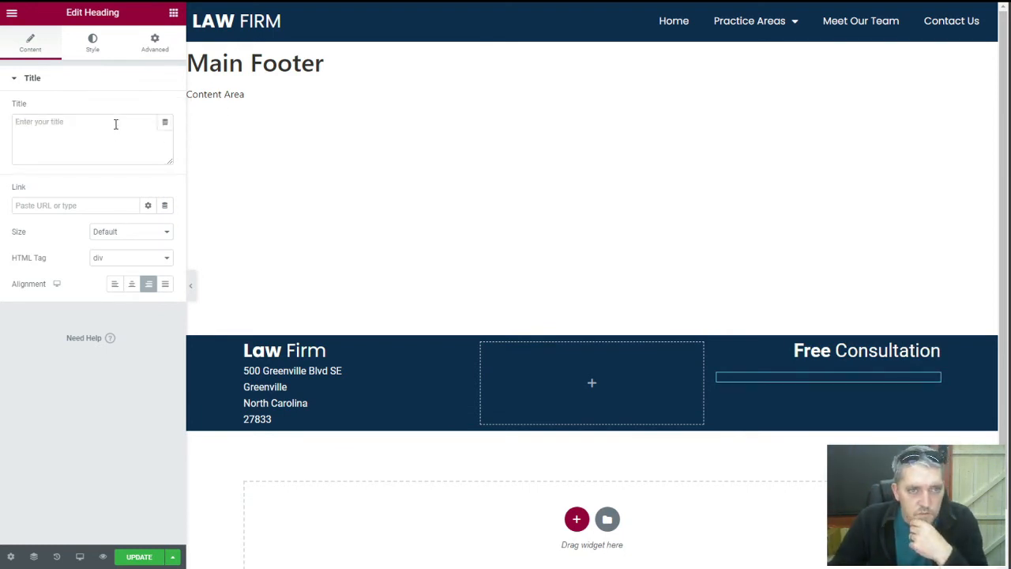
Set the copy's dynamic tag to JetEngine Option > Business Phone and update the footer
{"action": "left_click", "coordinate": [163, 123]}
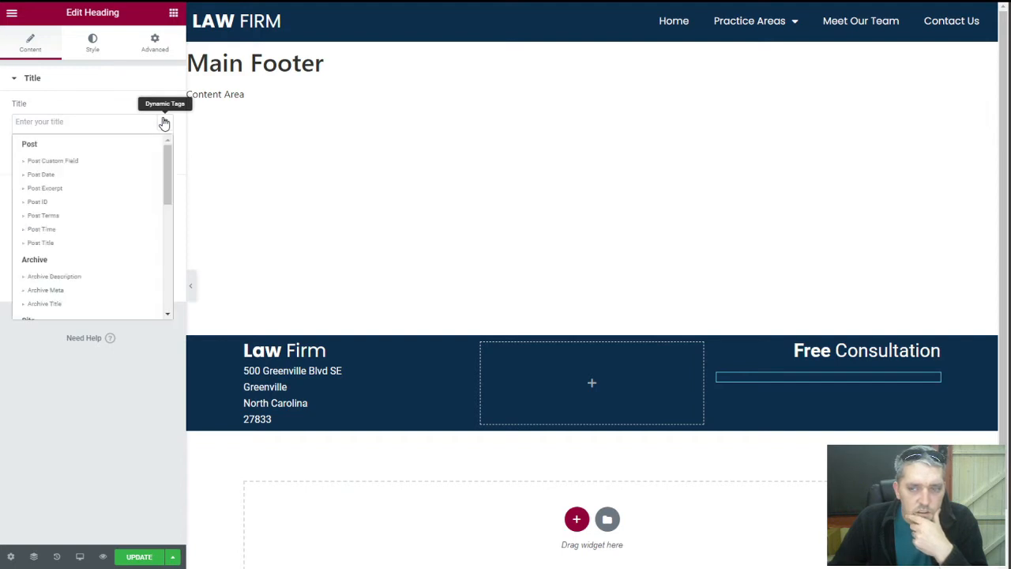
{"action": "scroll", "coordinate": [98, 261], "scroll_direction": "down", "scroll_amount": 5}
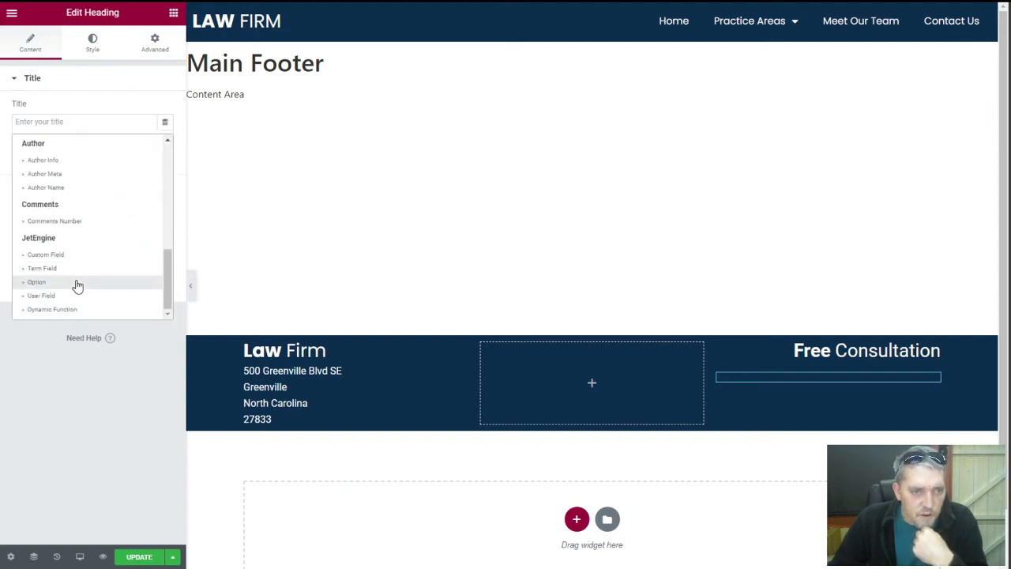
{"action": "left_click", "coordinate": [76, 284]}
{"action": "left_click", "coordinate": [115, 176]}
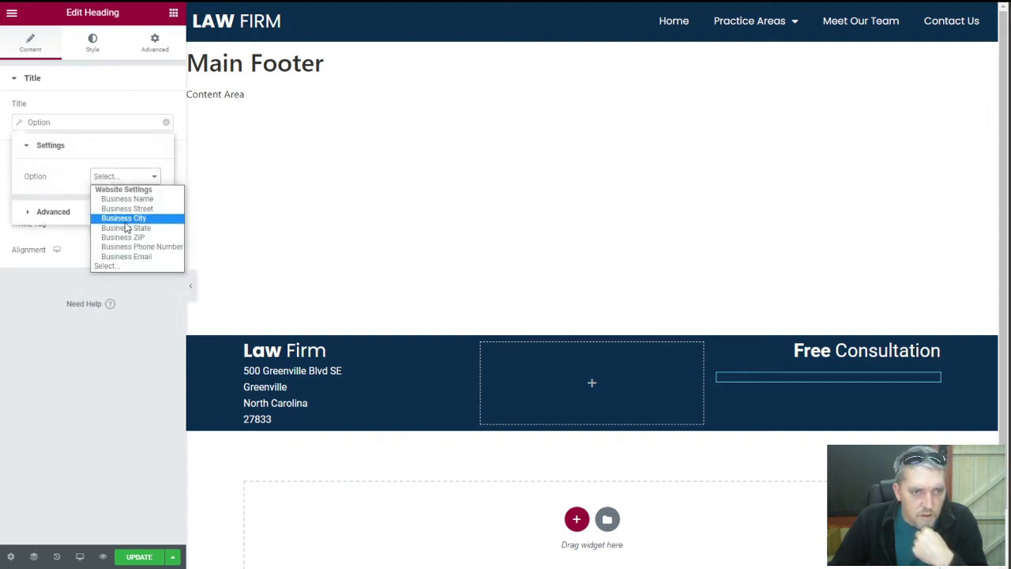
{"action": "left_click", "coordinate": [118, 255]}
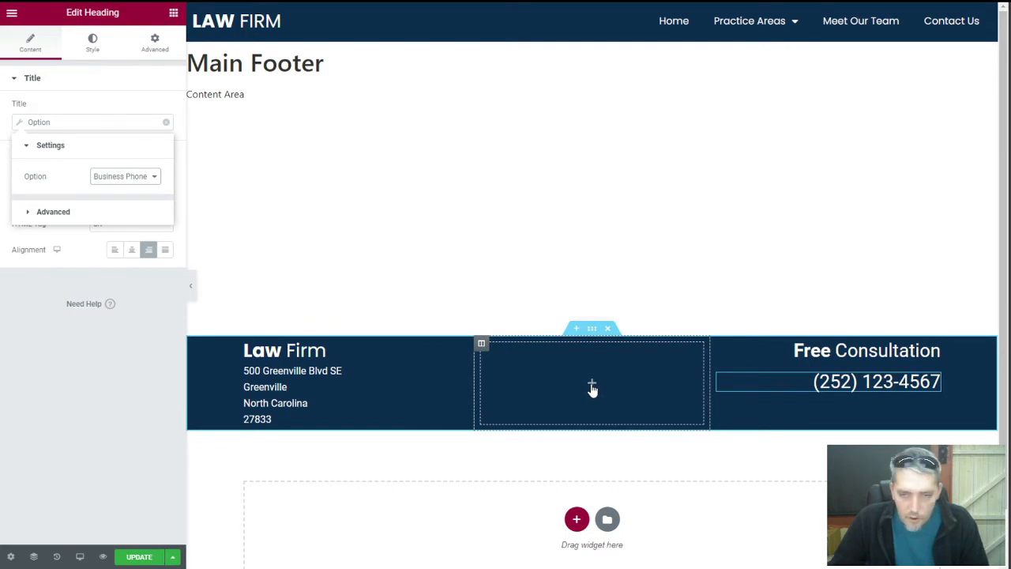
{"action": "left_click", "coordinate": [159, 557]}
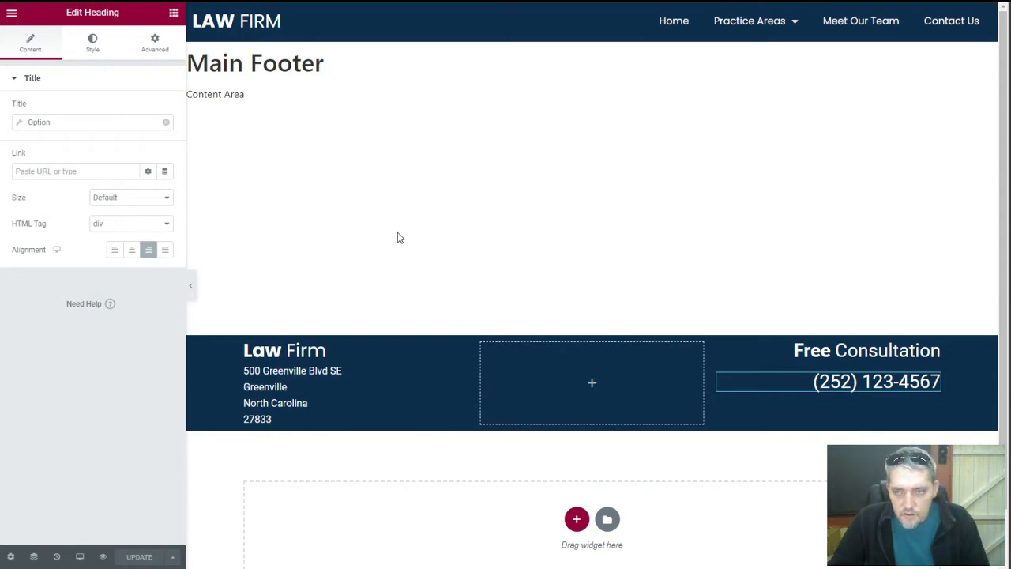
{"action": "key", "text": "ctrl+Tab"}
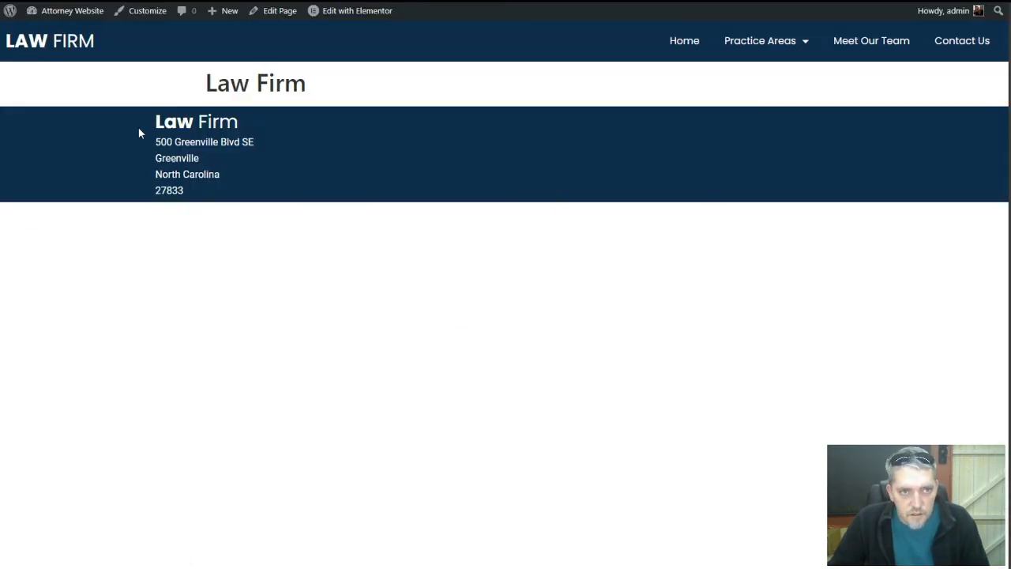
Reload the live site page to check the new footer
{"action": "right_click", "coordinate": [139, 127]}
{"action": "left_click", "coordinate": [162, 166]}
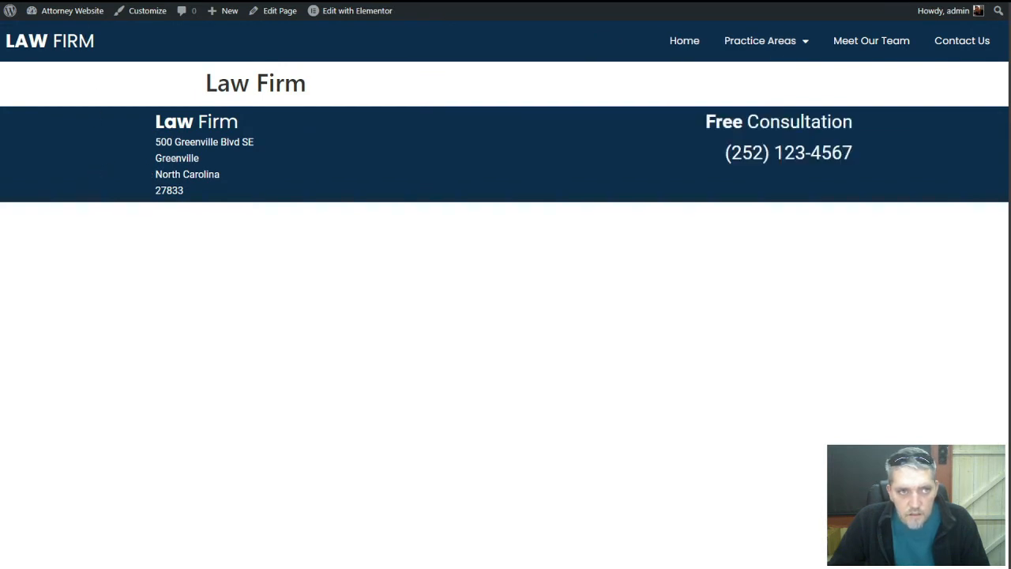
{"action": "key", "text": "ctrl+Tab"}
Exit to the dashboard and open Main Header from Theme Builder in Elementor
{"action": "left_click", "coordinate": [13, 14]}
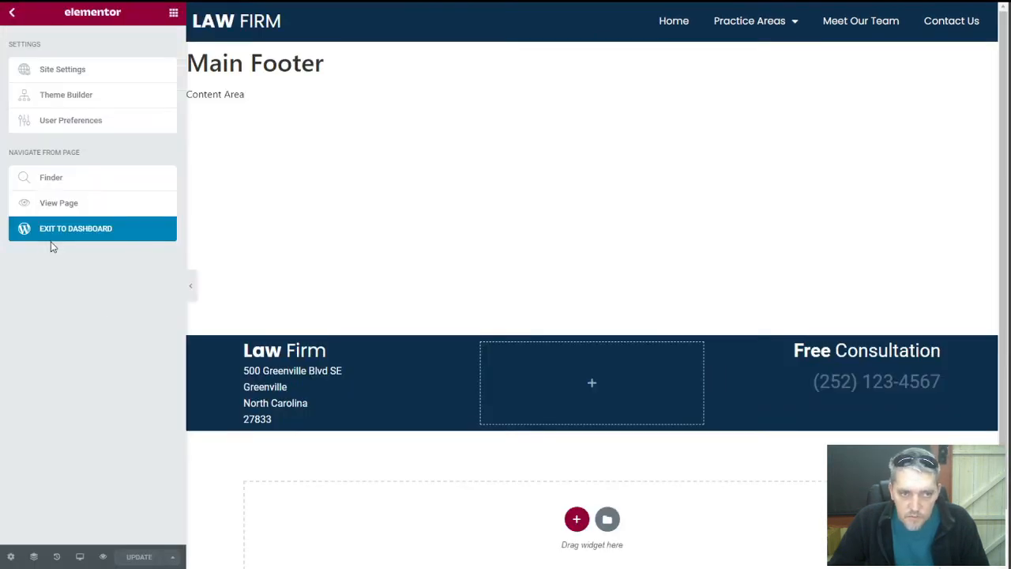
{"action": "left_click", "coordinate": [50, 235]}
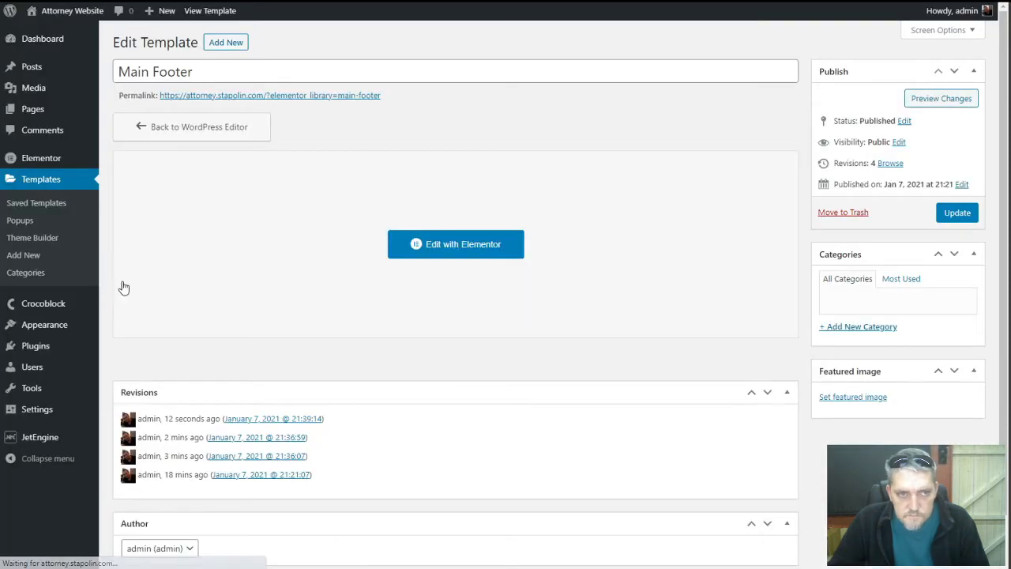
{"action": "left_click", "coordinate": [38, 242]}
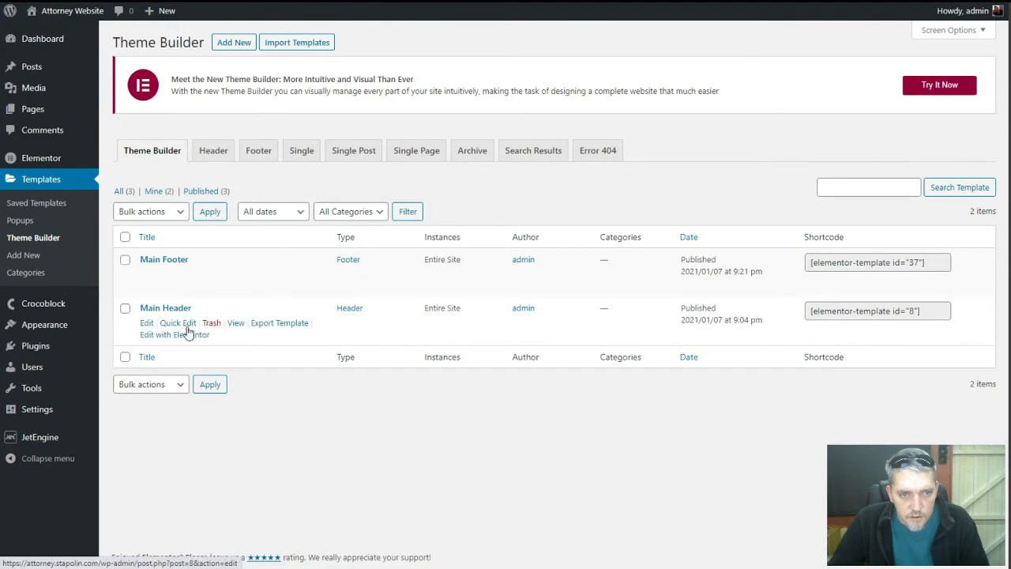
{"action": "left_click", "coordinate": [190, 337]}
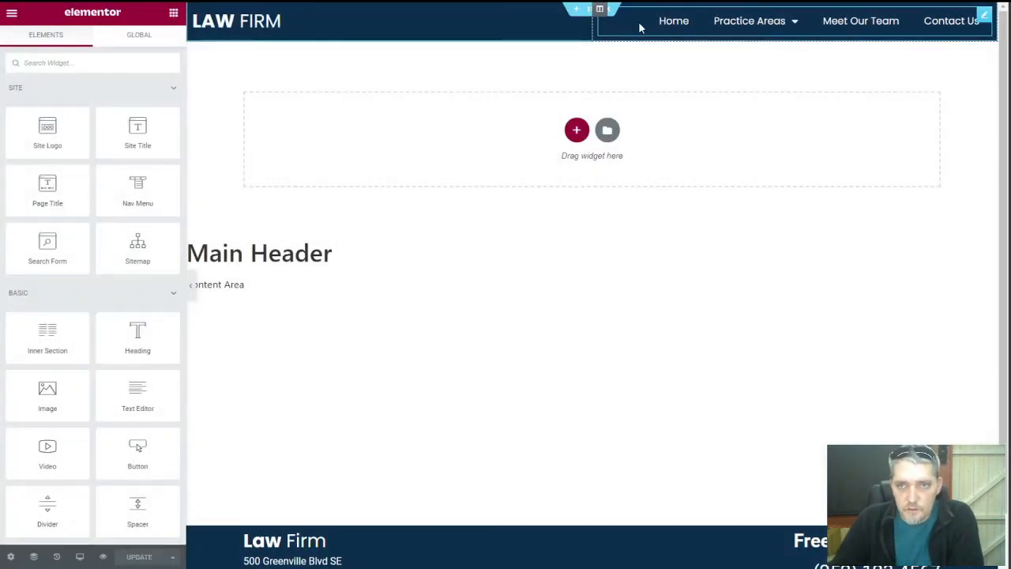
Add a new empty column to the header section
{"action": "right_click", "coordinate": [594, 15]}
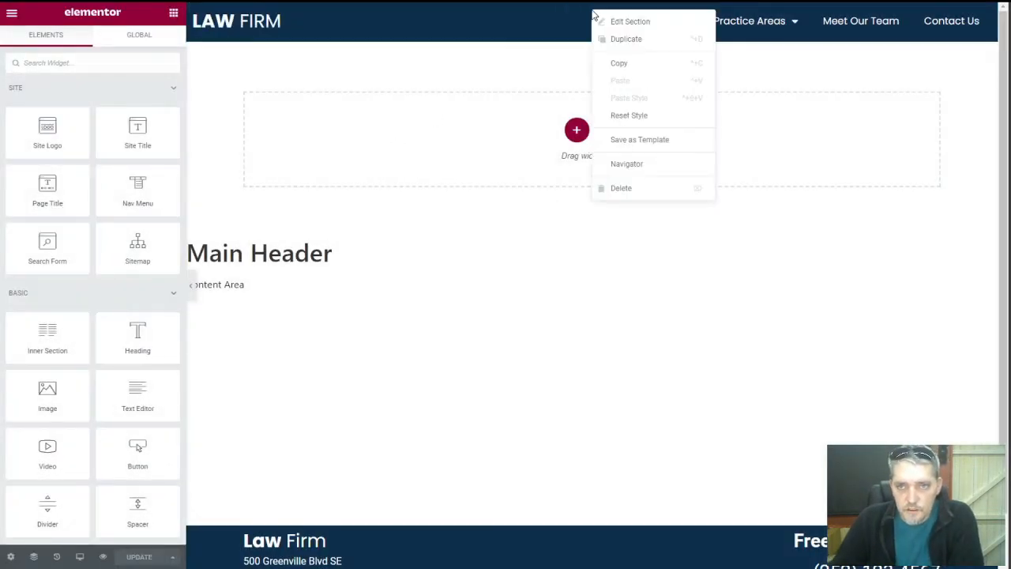
{"action": "left_click", "coordinate": [545, 24]}
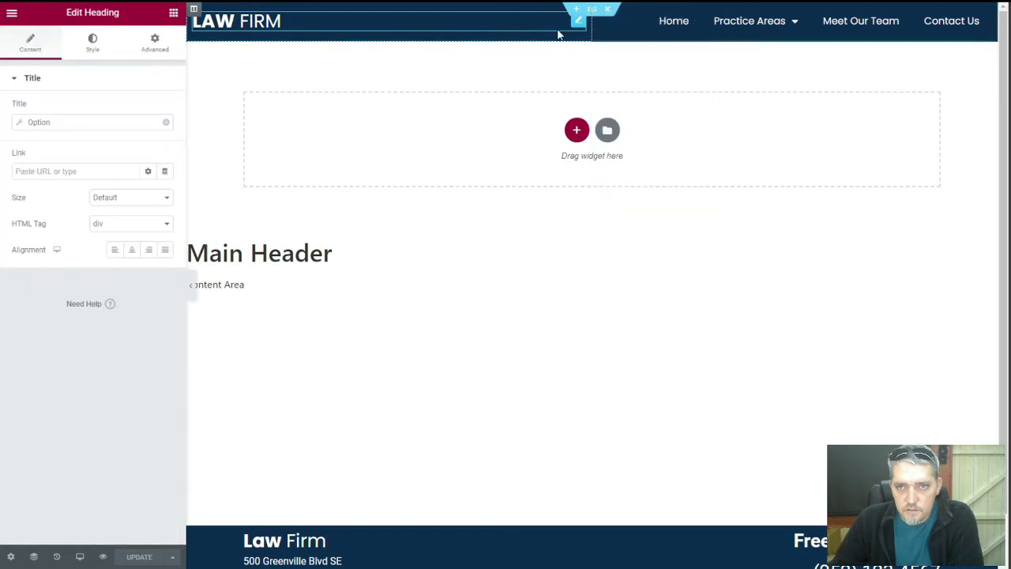
{"action": "left_click", "coordinate": [616, 26]}
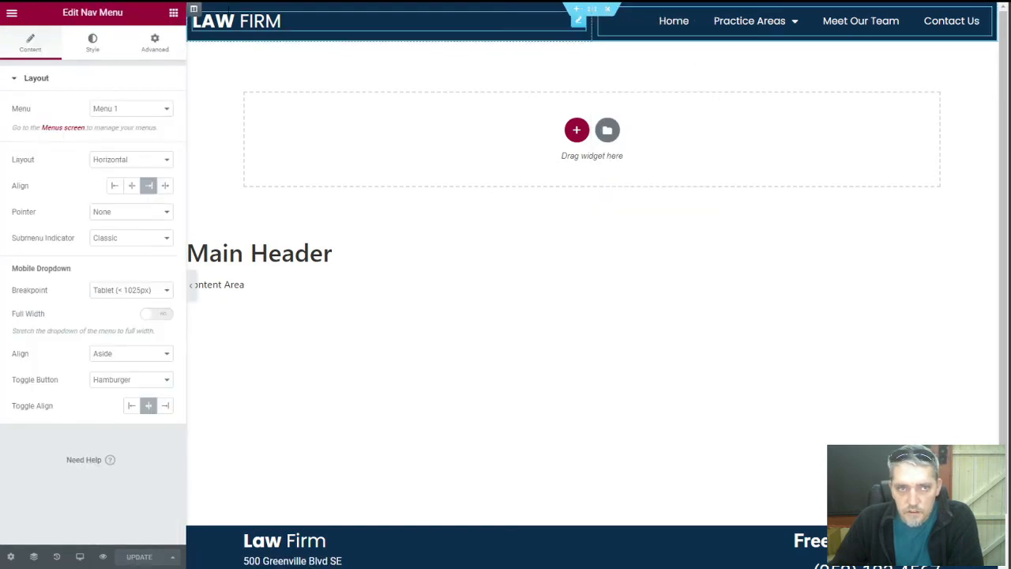
{"action": "right_click", "coordinate": [193, 13]}
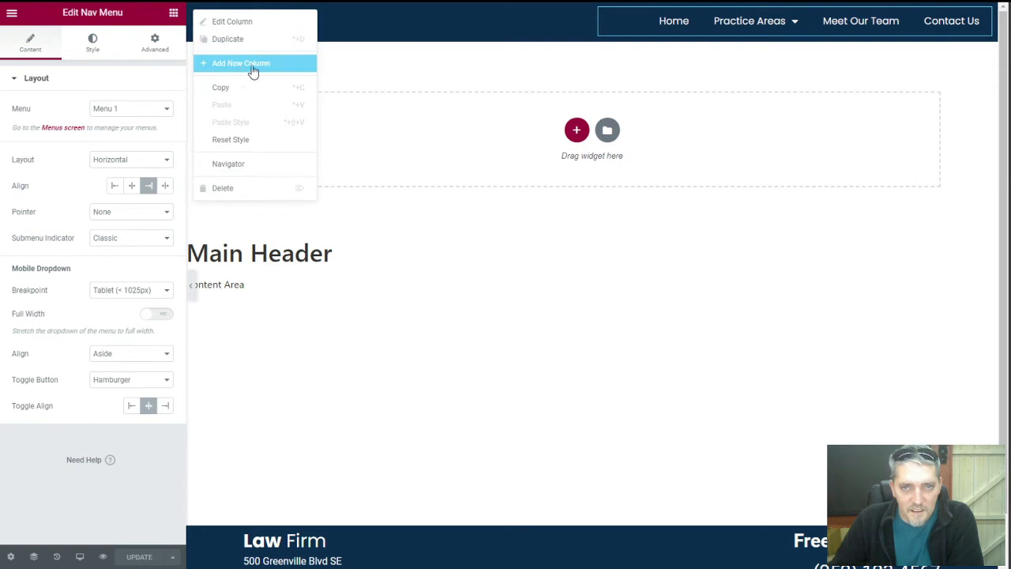
{"action": "left_click", "coordinate": [249, 66]}
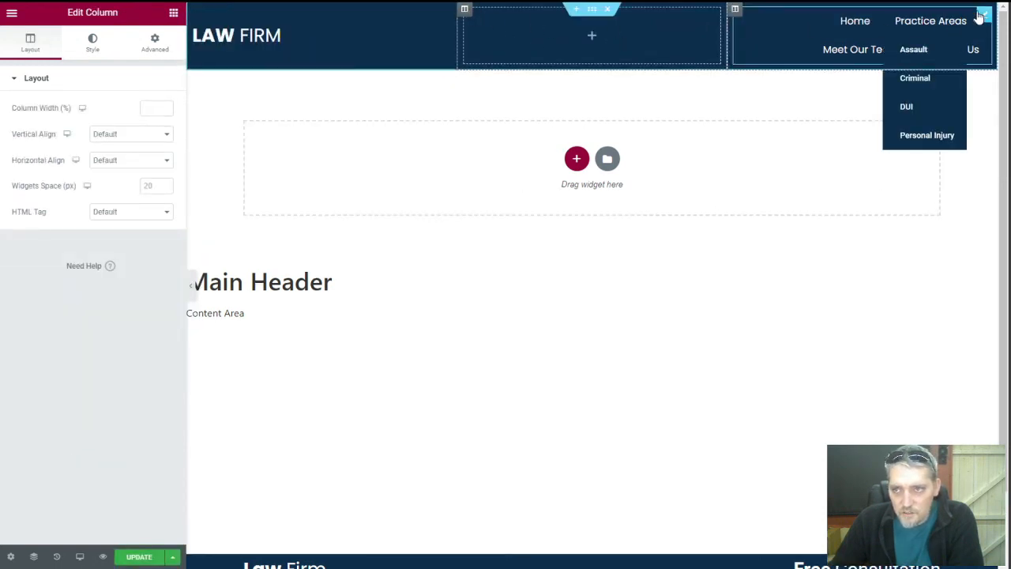
Move the nav menu into the middle column, widen it to one row, and center its items
{"action": "left_click_drag", "start_coordinate": [977, 18], "coordinate": [603, 22]}
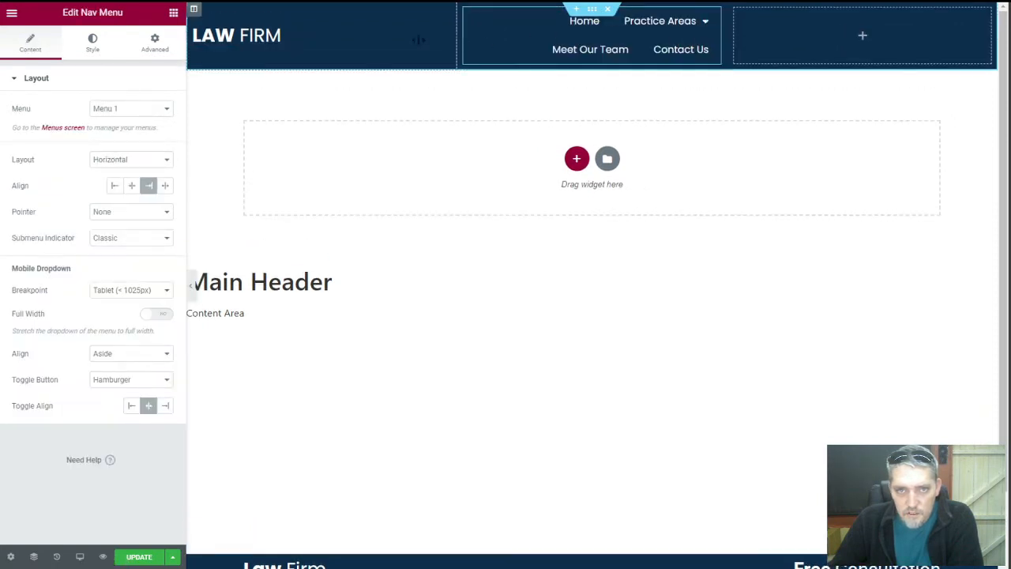
{"action": "left_click_drag", "start_coordinate": [418, 39], "coordinate": [293, 41]}
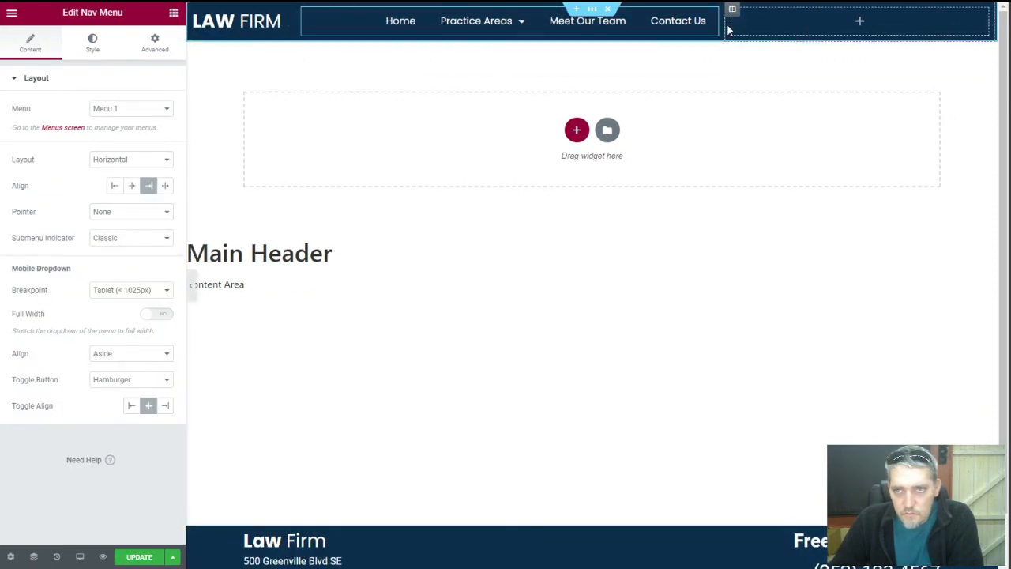
{"action": "left_click_drag", "start_coordinate": [291, 20], "coordinate": [311, 22]}
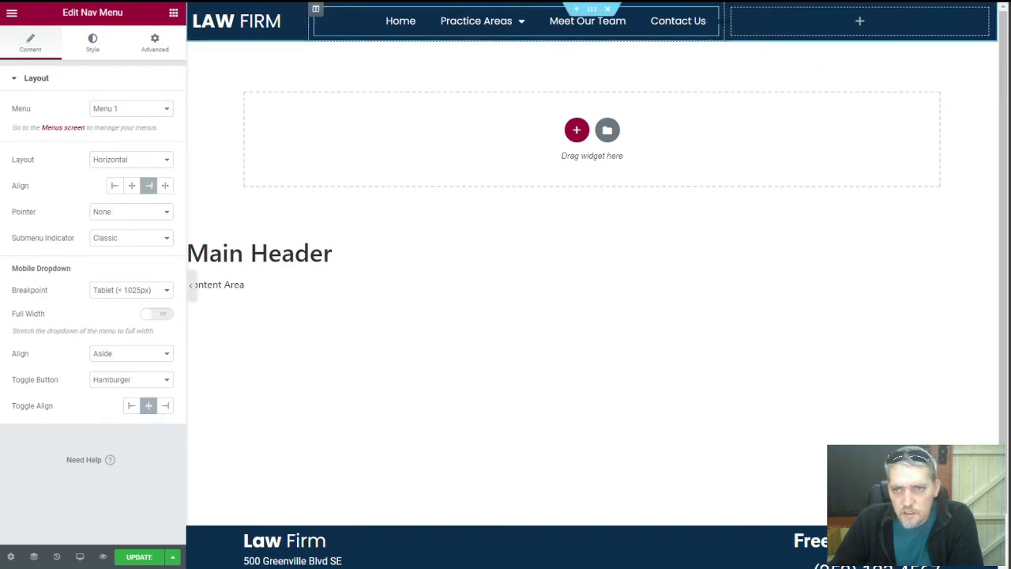
{"action": "left_click_drag", "start_coordinate": [727, 22], "coordinate": [872, 26]}
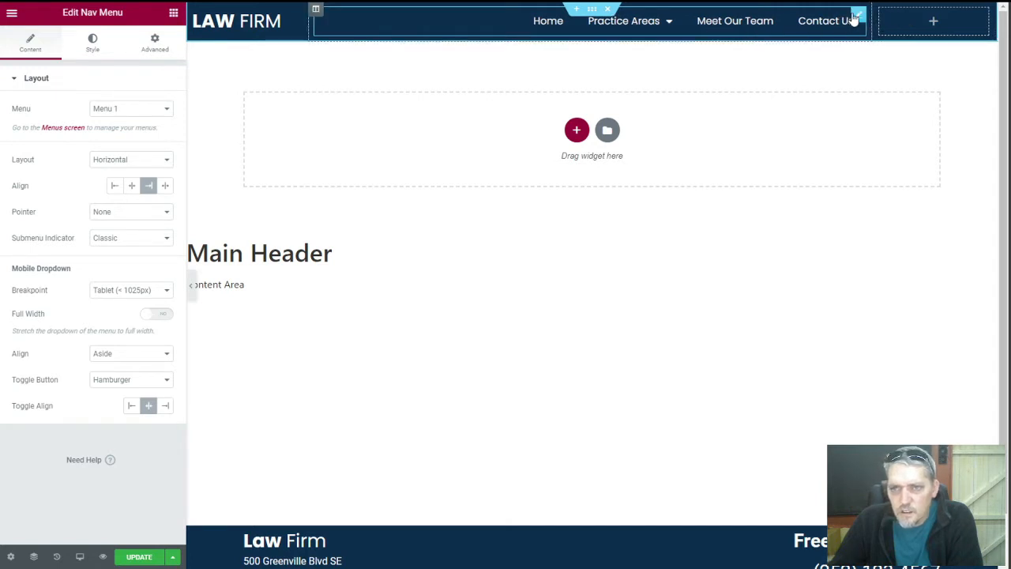
{"action": "left_click", "coordinate": [132, 186]}
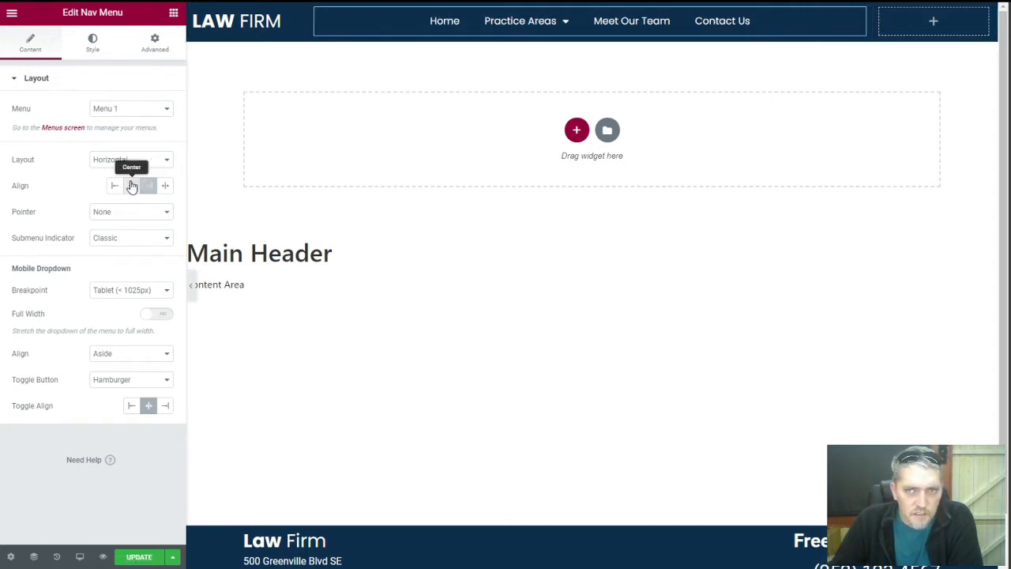
{"action": "left_click", "coordinate": [934, 23]}
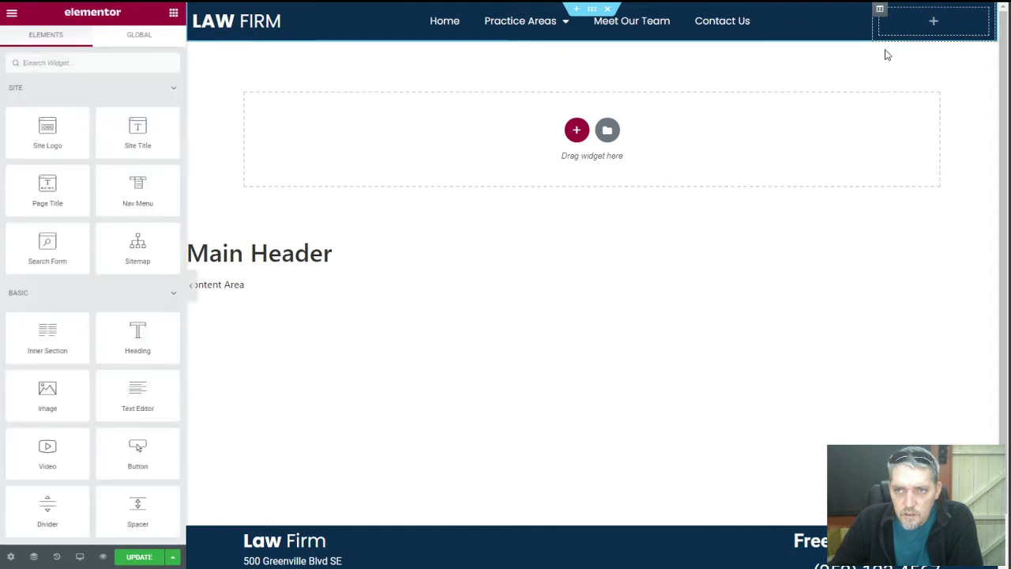
{"action": "right_click", "coordinate": [291, 24]}
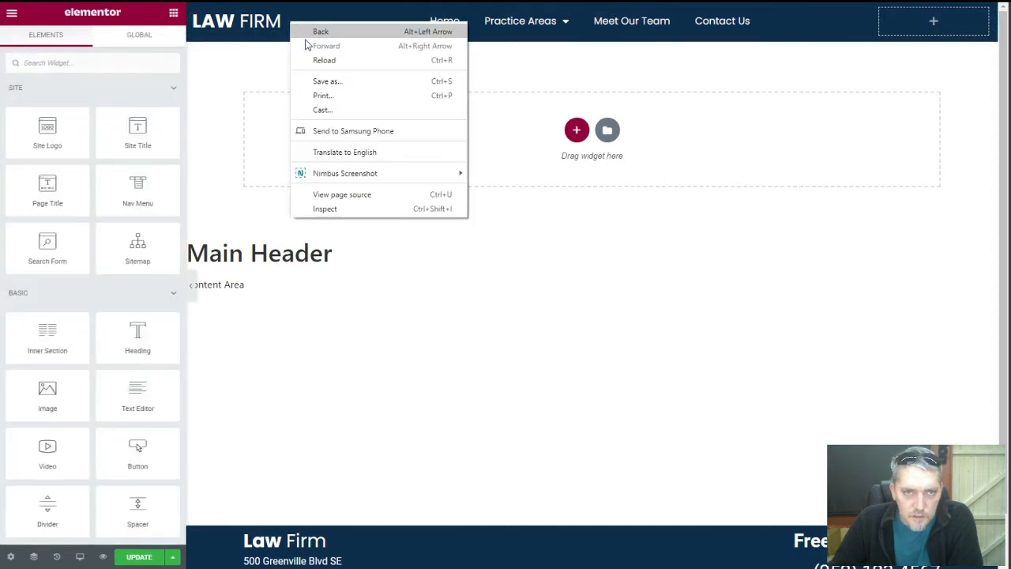
Duplicate the LAW FIRM heading into the right column and set its option to Business Phone Number
{"action": "right_click", "coordinate": [291, 25]}
{"action": "left_click", "coordinate": [295, 26]}
{"action": "right_click", "coordinate": [298, 25]}
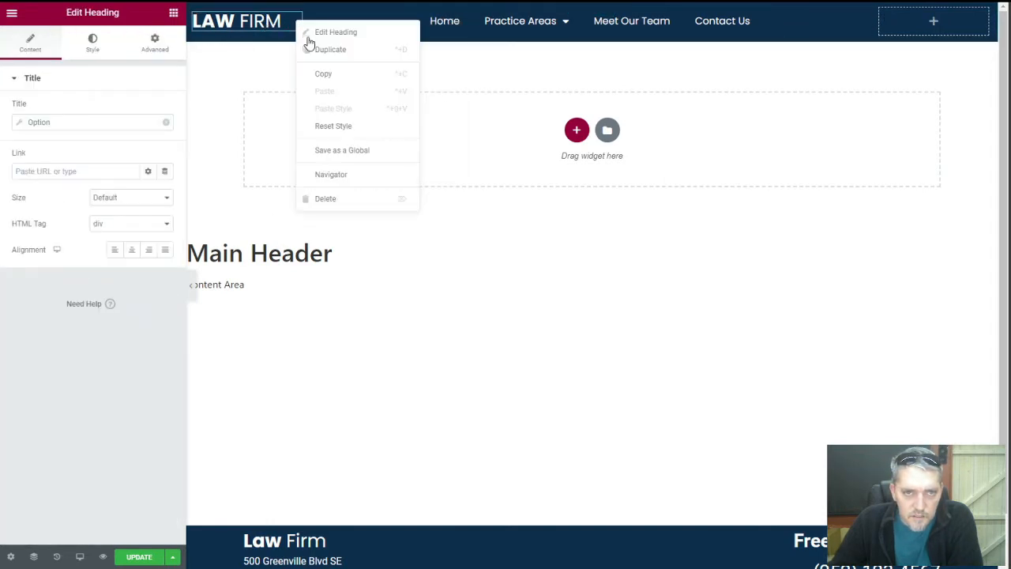
{"action": "left_click", "coordinate": [316, 50]}
{"action": "left_click_drag", "start_coordinate": [293, 53], "coordinate": [940, 31]}
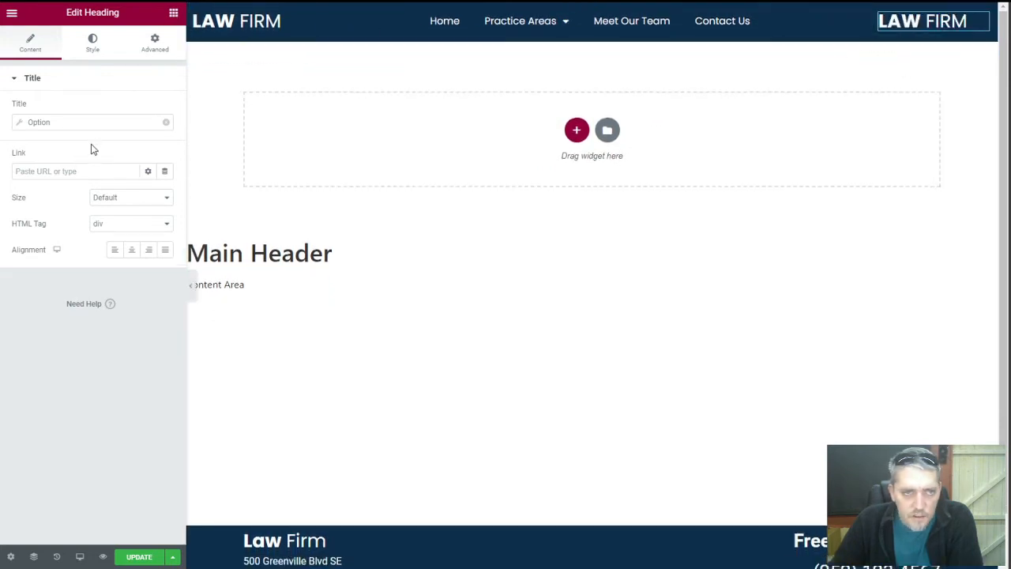
{"action": "left_click", "coordinate": [55, 126]}
{"action": "left_click", "coordinate": [113, 177]}
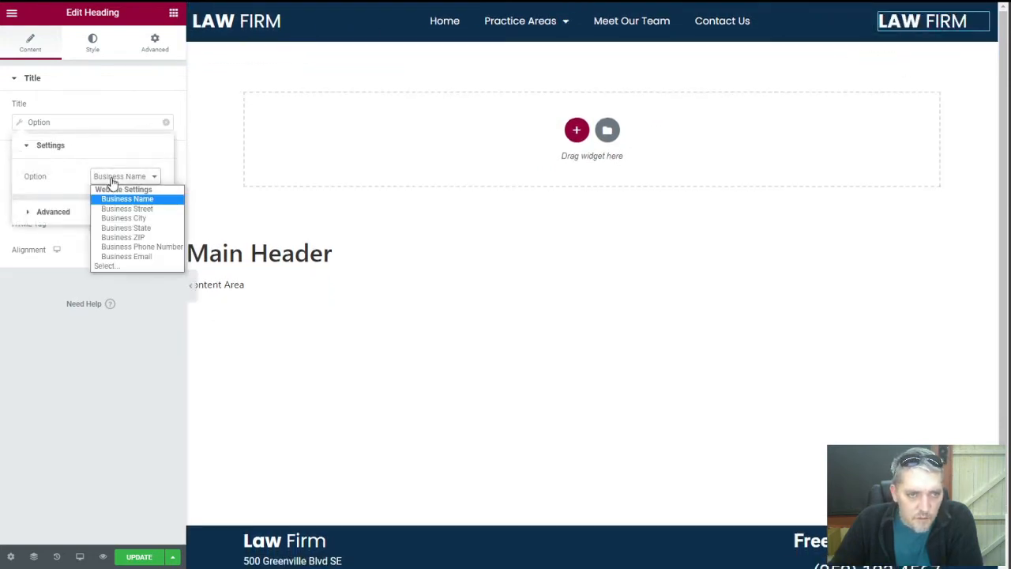
{"action": "left_click", "coordinate": [127, 246]}
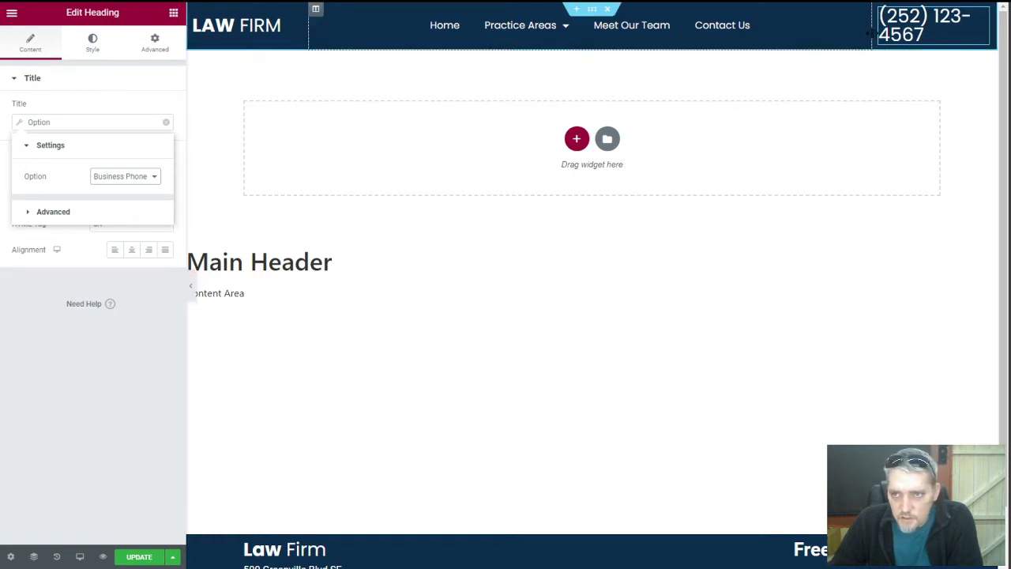
Rebalance the header column widths so the phone fits one line, and update the header
{"action": "left_click_drag", "start_coordinate": [868, 34], "coordinate": [833, 31]}
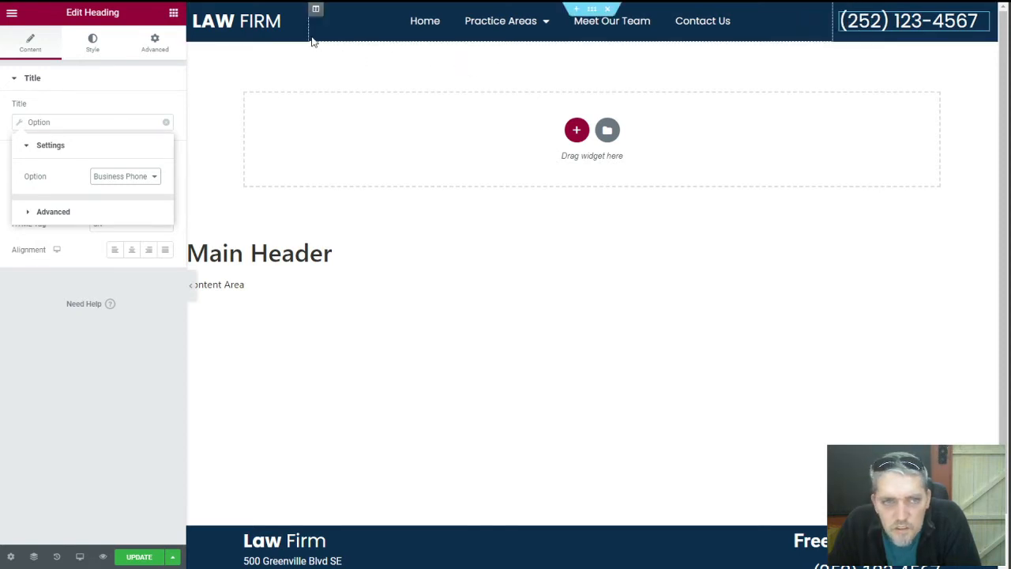
{"action": "left_click_drag", "start_coordinate": [311, 33], "coordinate": [348, 34]}
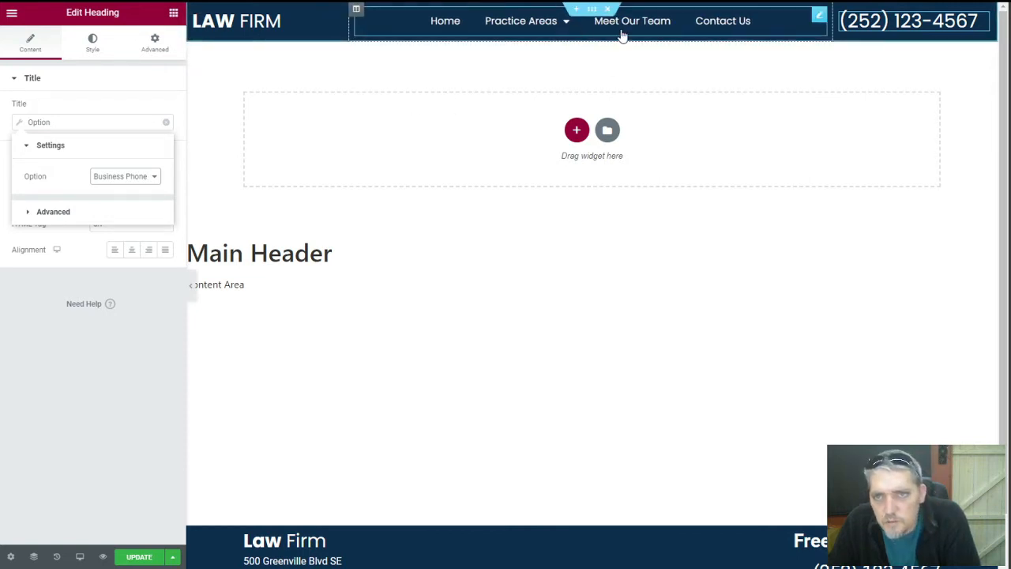
{"action": "left_click", "coordinate": [132, 559]}
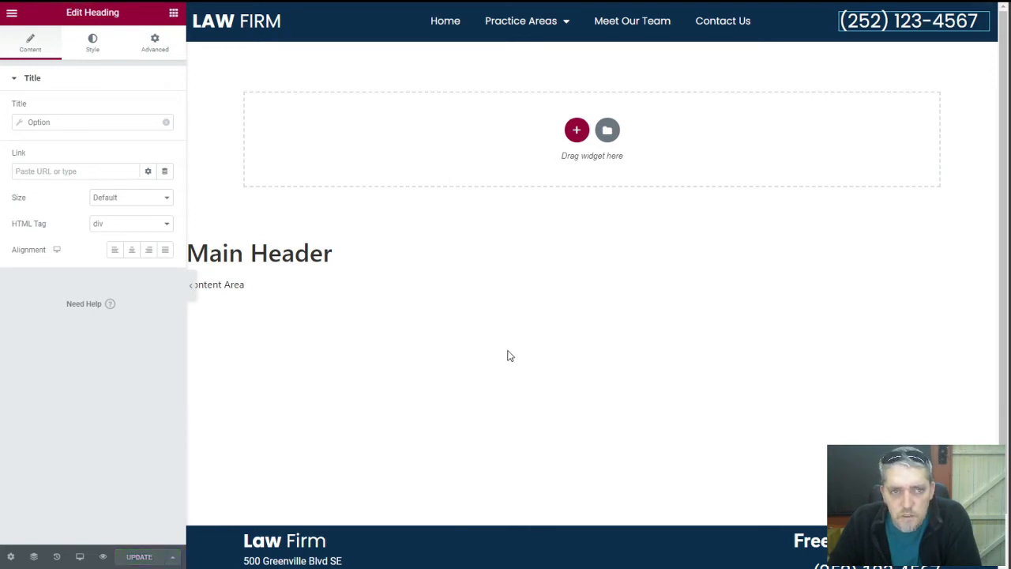
Toggle the Main Header section's Content Width to Boxed and back to Full Width, then update
{"action": "left_click", "coordinate": [591, 9]}
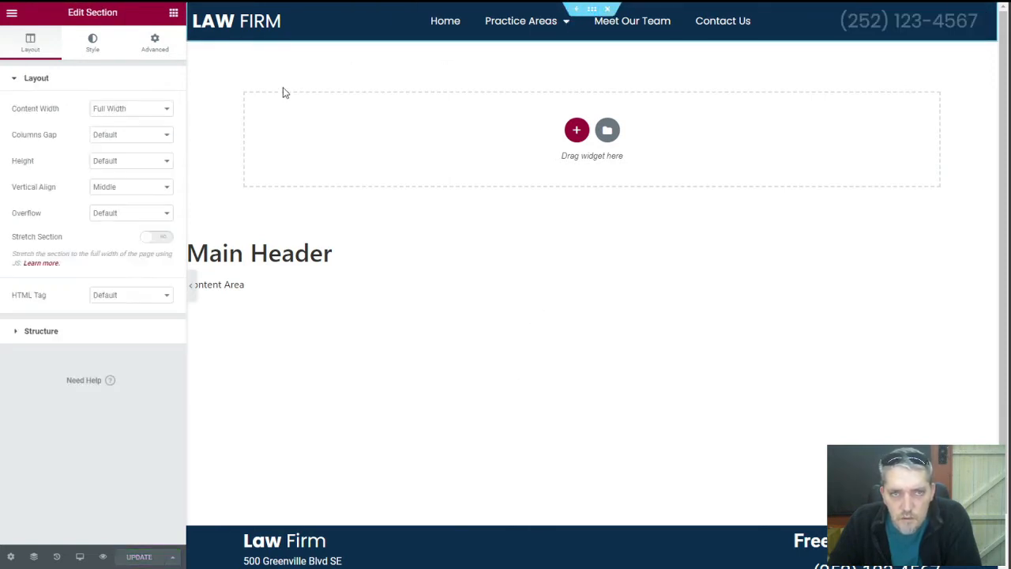
{"action": "left_click", "coordinate": [110, 108]}
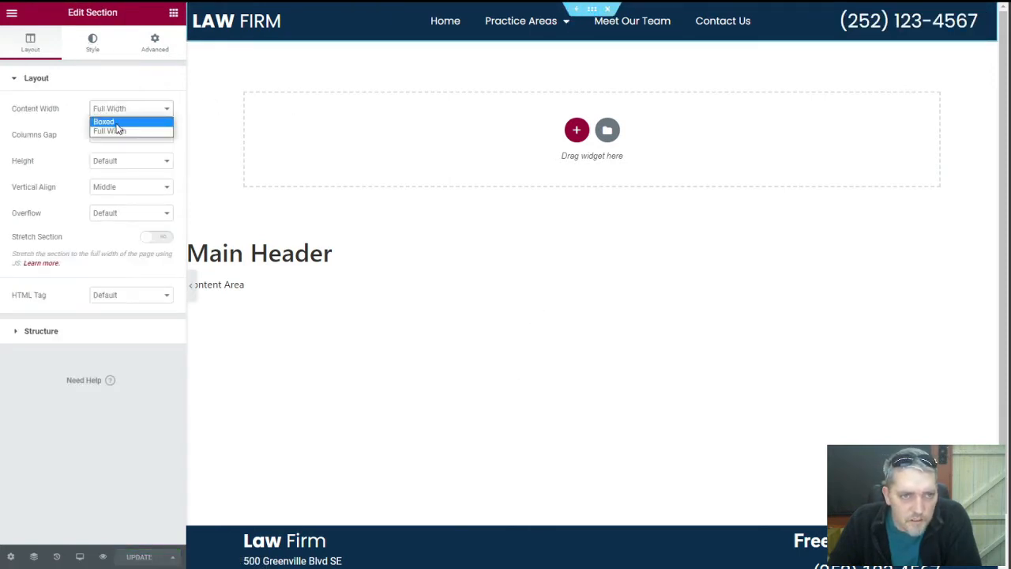
{"action": "left_click", "coordinate": [117, 121]}
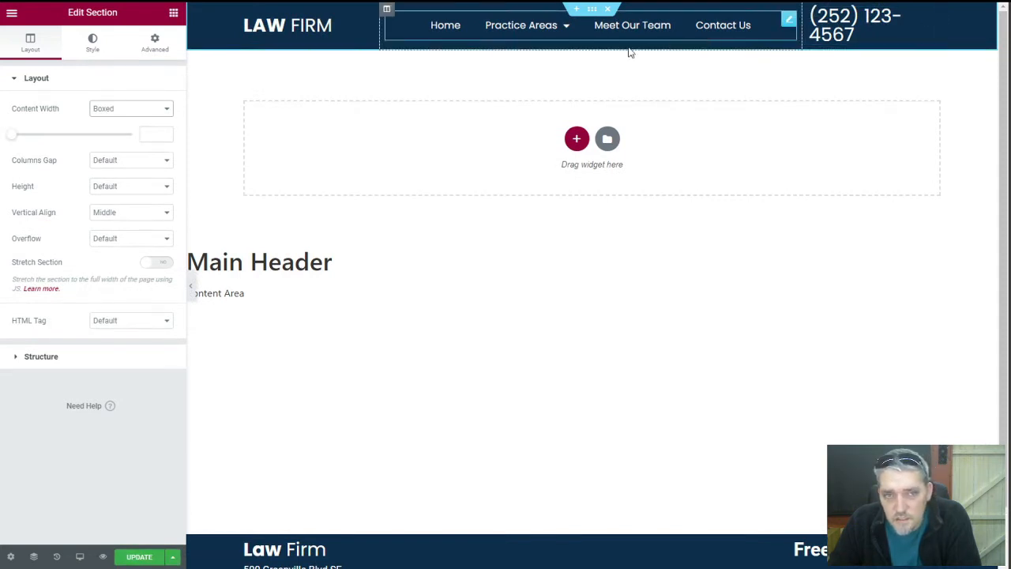
{"action": "left_click", "coordinate": [169, 108]}
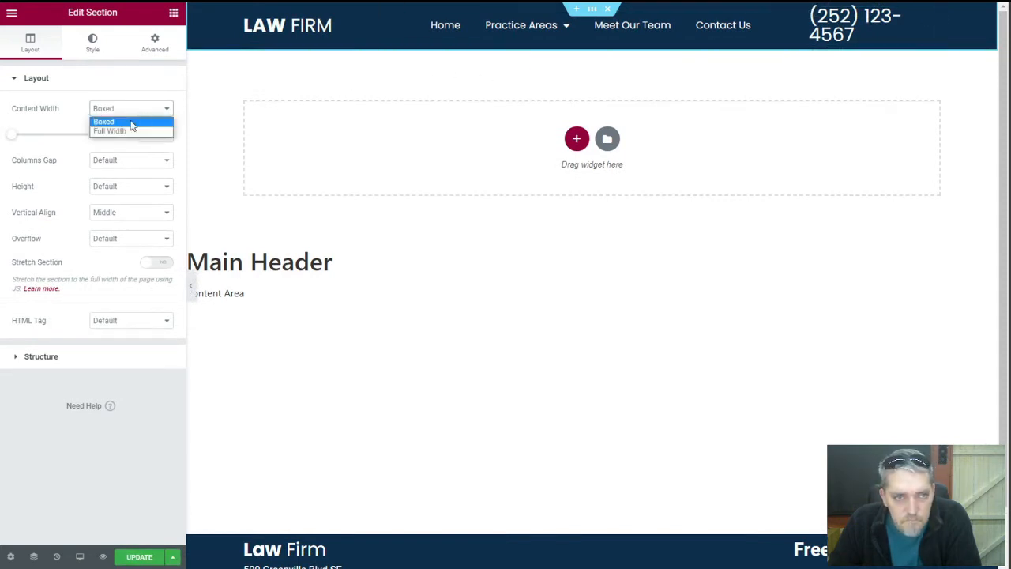
{"action": "left_click", "coordinate": [132, 129]}
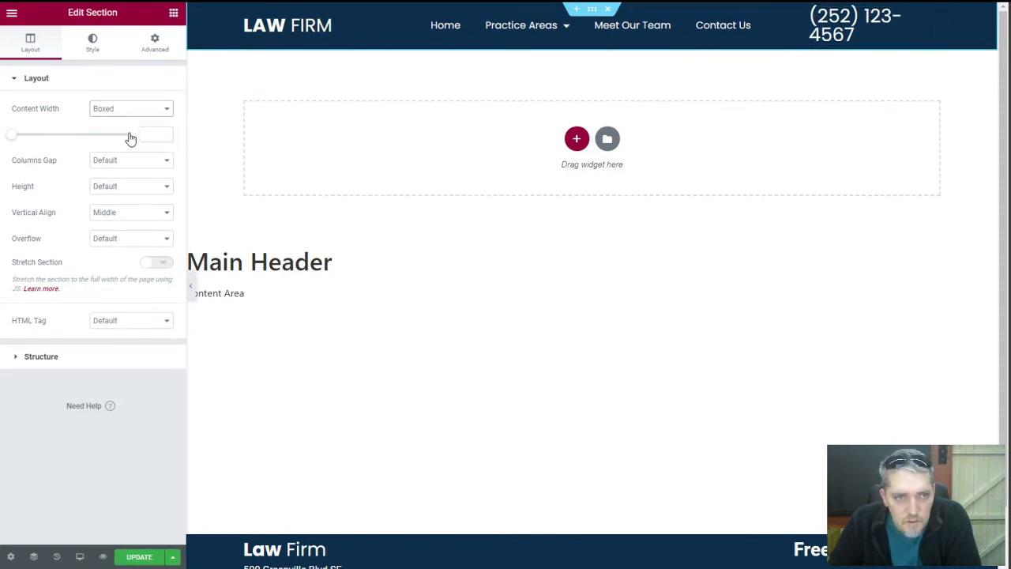
{"action": "left_click", "coordinate": [133, 559]}
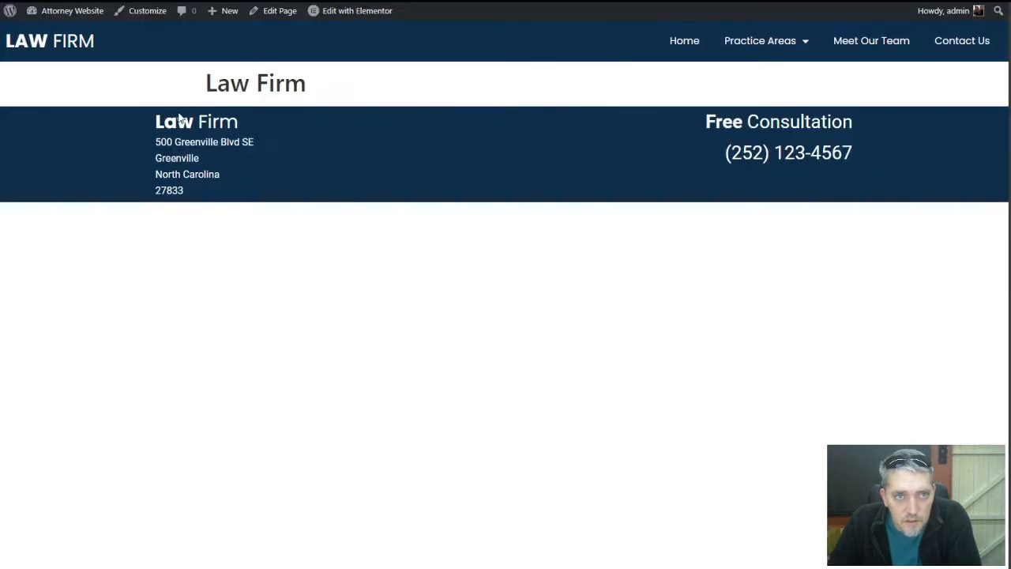
Reload the live site tab and preview the header in Mobile responsive mode
{"action": "right_click", "coordinate": [109, 210]}
{"action": "left_click", "coordinate": [119, 244]}
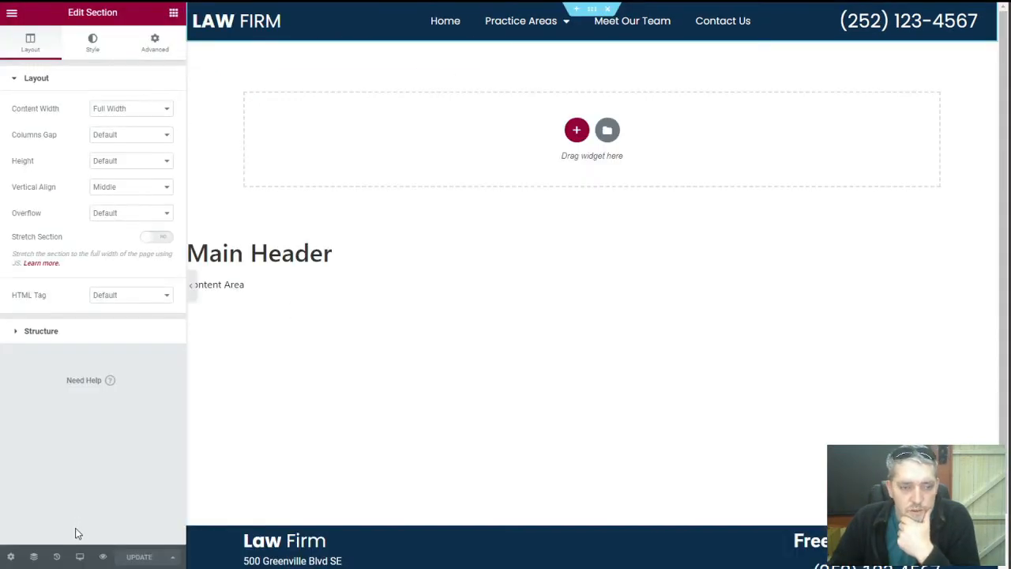
{"action": "mouse_move", "coordinate": [79, 556]}
{"action": "left_click", "coordinate": [79, 525]}
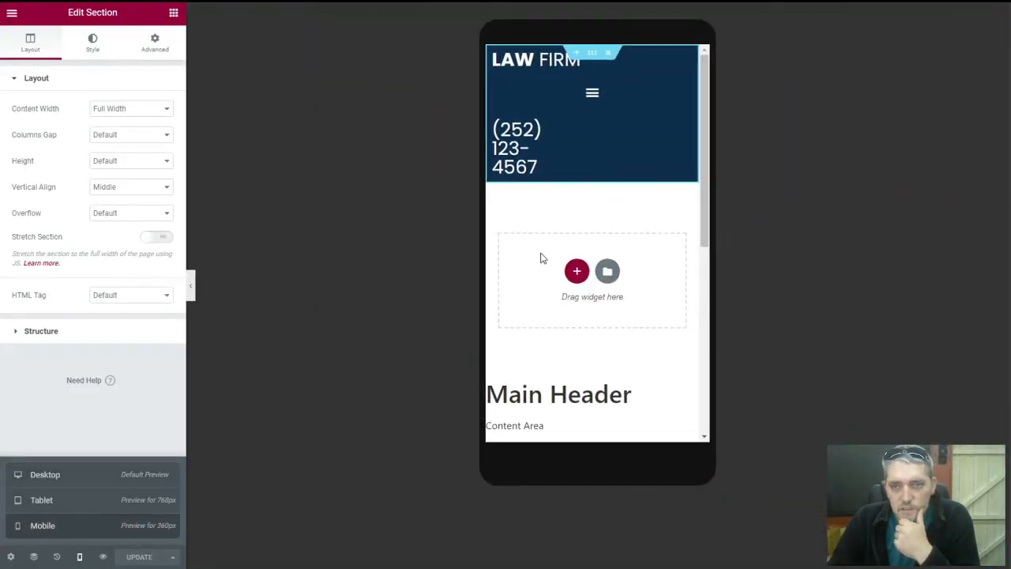
Set the phone column to 100 width on mobile and centre the phone number heading
{"action": "left_click", "coordinate": [493, 123]}
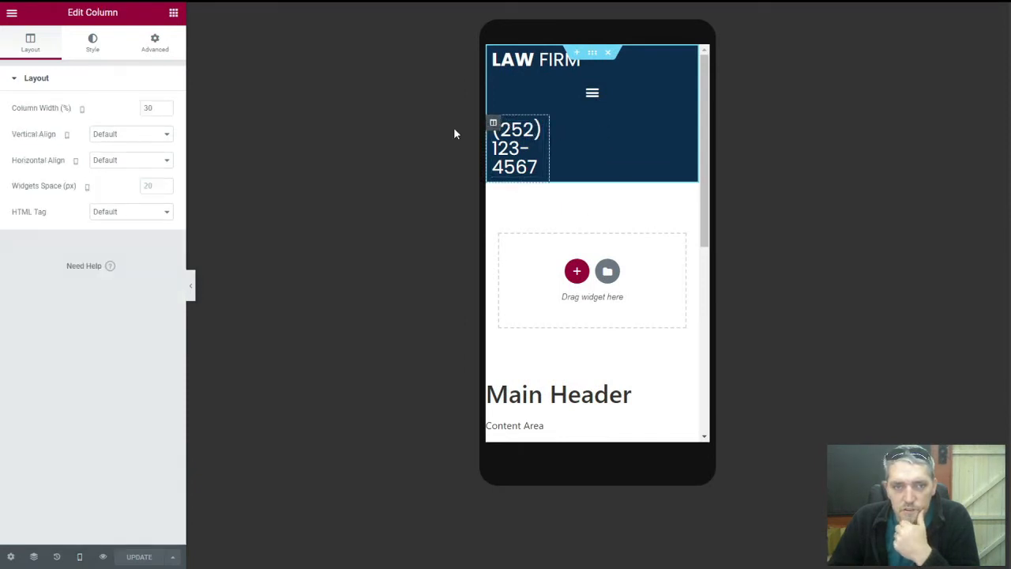
{"action": "left_click", "coordinate": [494, 53]}
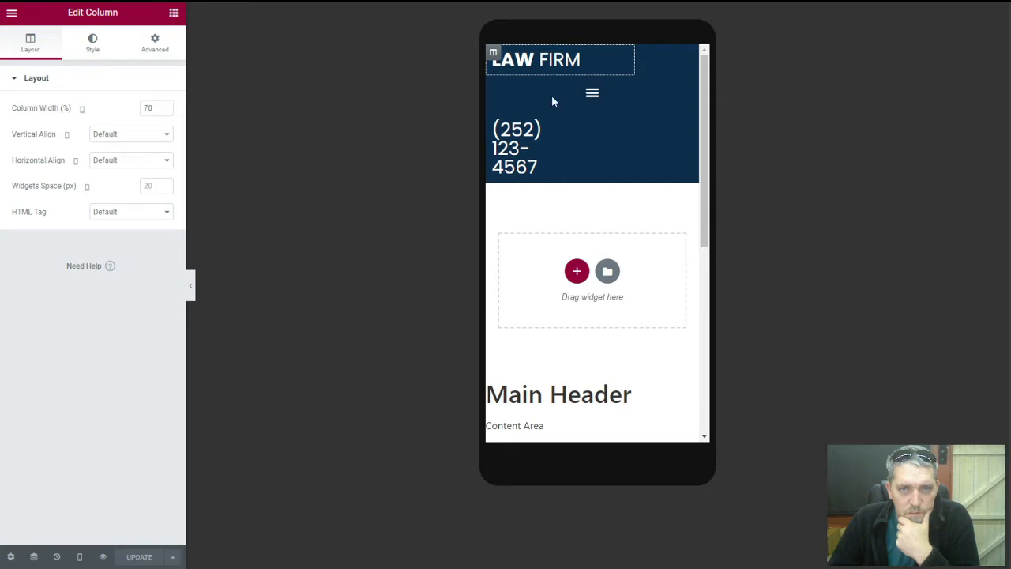
{"action": "left_click", "coordinate": [494, 83]}
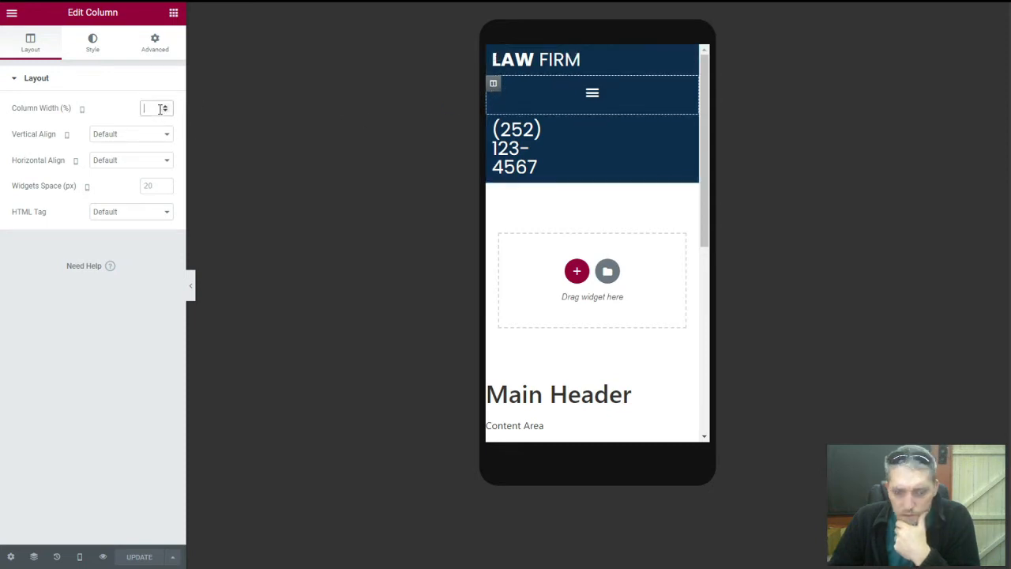
{"action": "type", "text": "30"}
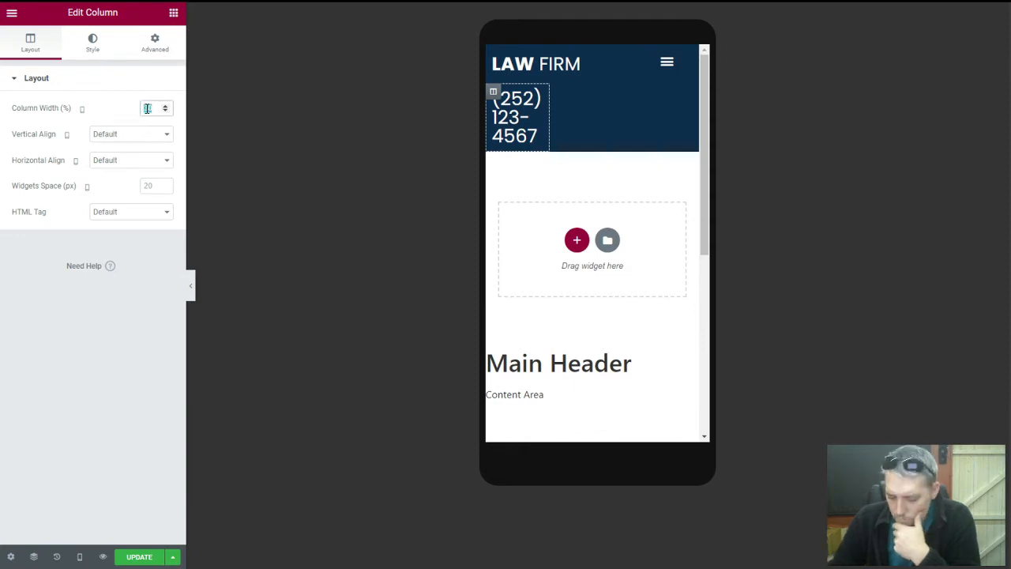
{"action": "key", "text": "BackSpace"}
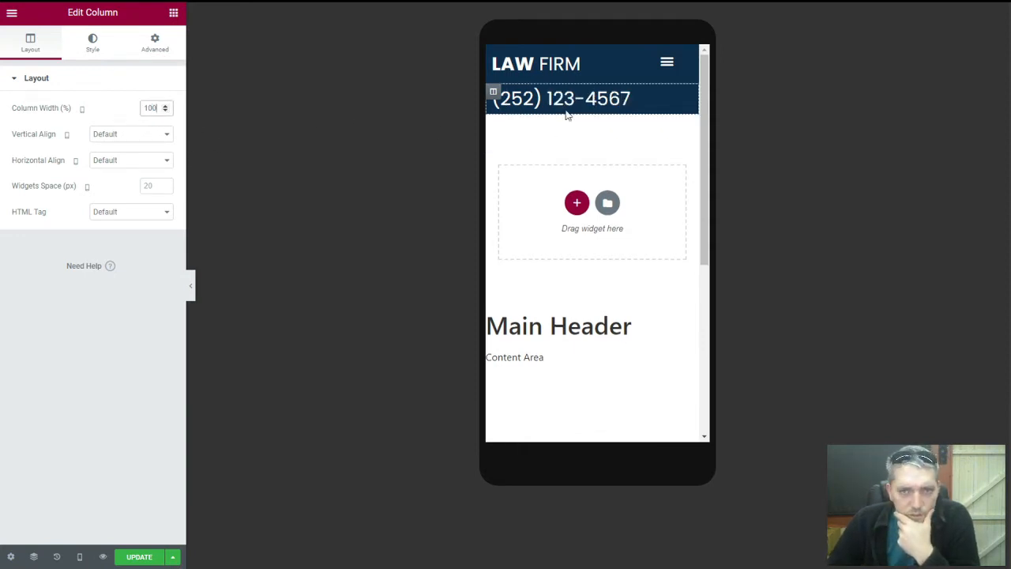
{"action": "left_click", "coordinate": [686, 100]}
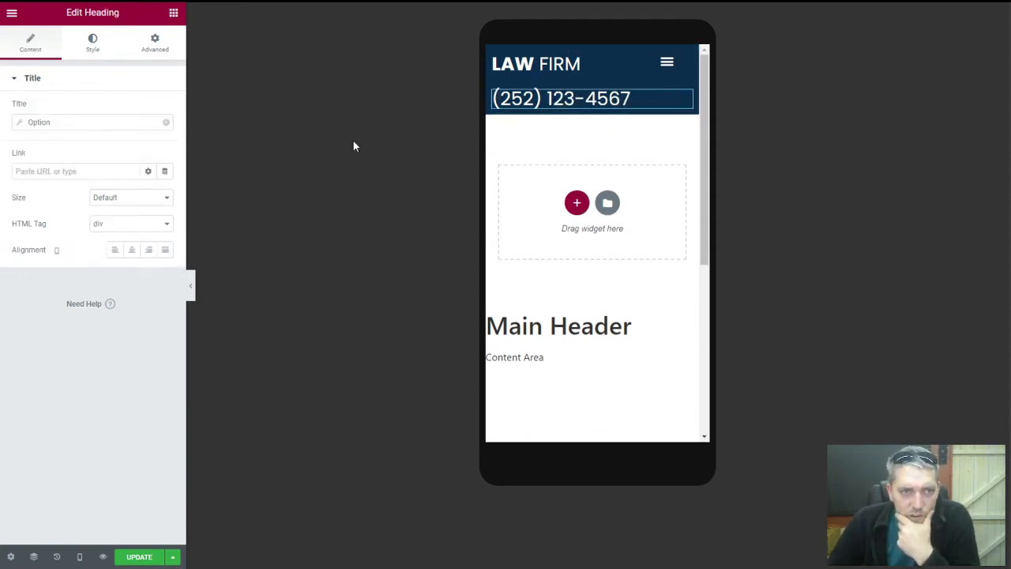
{"action": "left_click", "coordinate": [132, 250]}
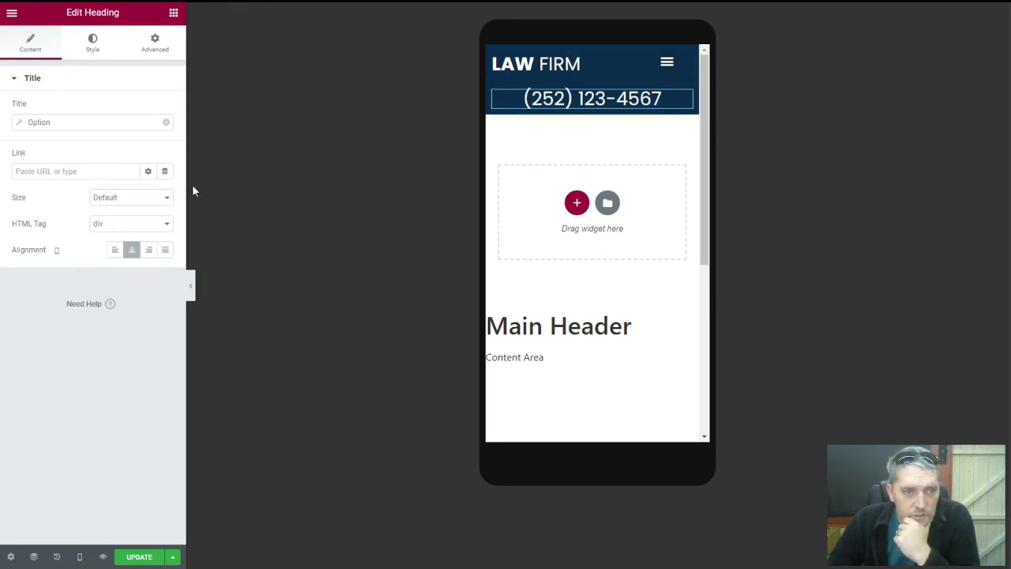
Link the phone heading to the JetEngine Option Business Phone Number with 'tel:' before it
{"action": "left_click", "coordinate": [84, 173]}
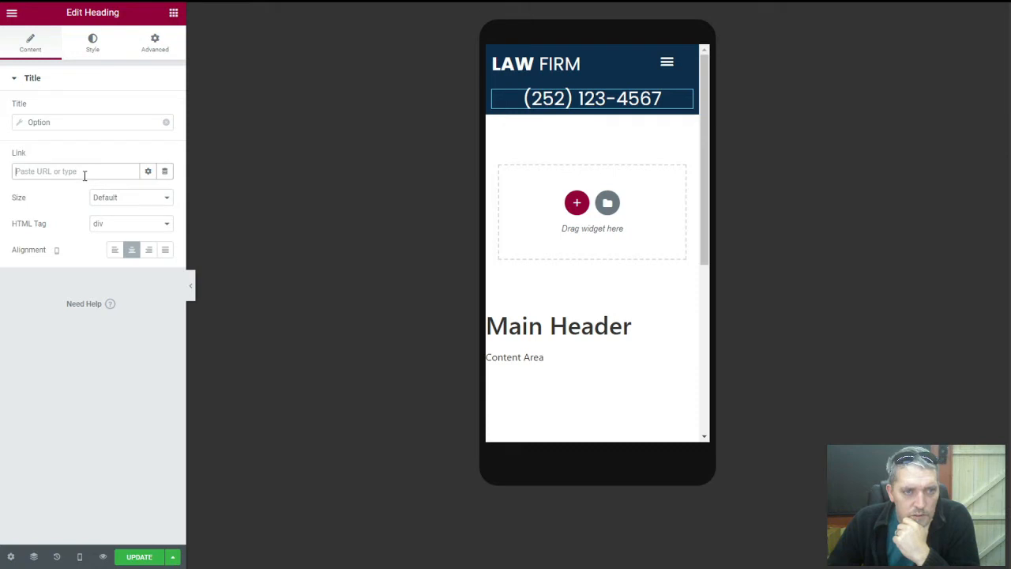
{"action": "left_click", "coordinate": [164, 171]}
{"action": "scroll", "coordinate": [95, 307], "scroll_direction": "down", "scroll_amount": 5}
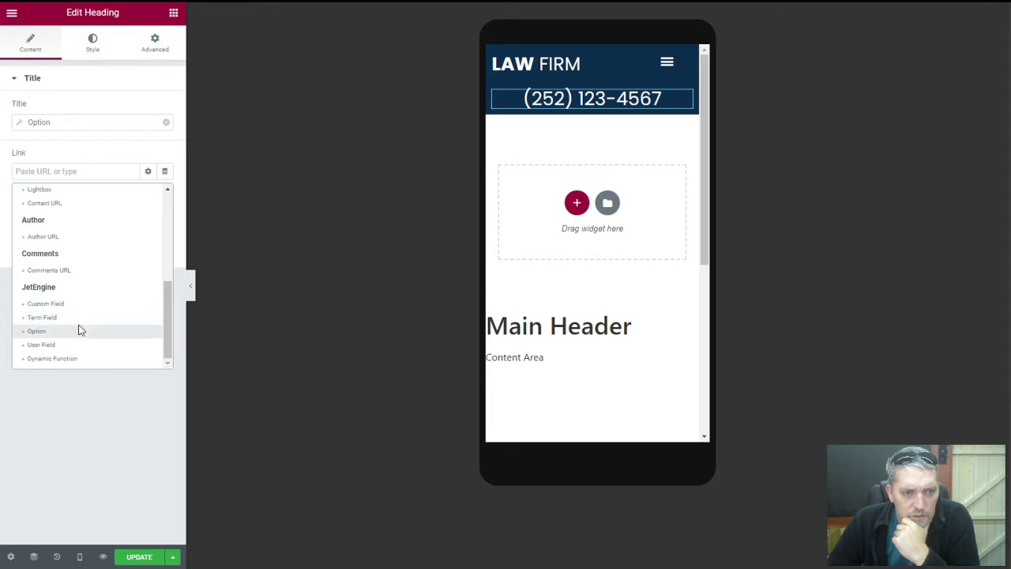
{"action": "left_click", "coordinate": [77, 331]}
{"action": "left_click", "coordinate": [119, 226]}
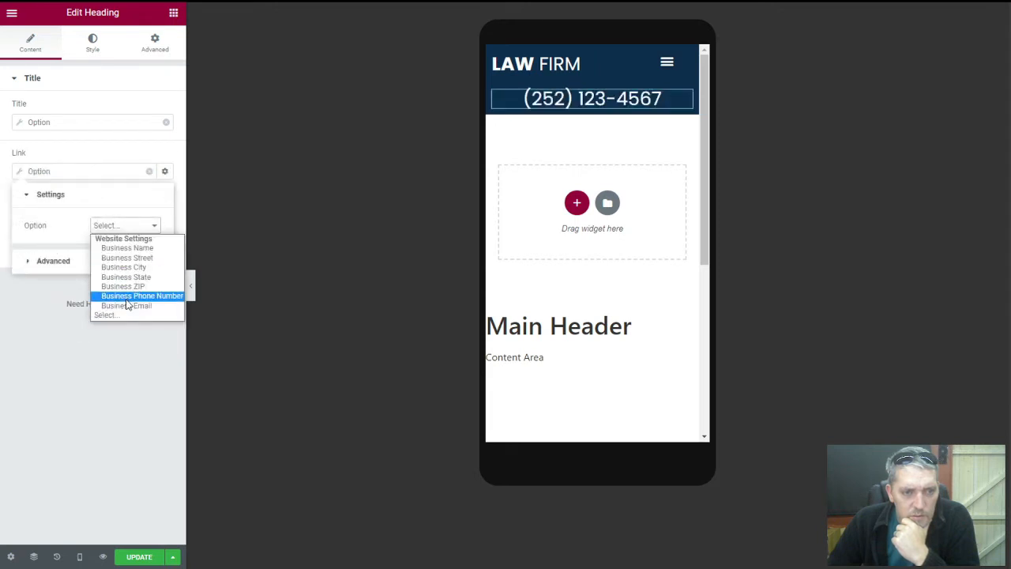
{"action": "left_click", "coordinate": [125, 296]}
{"action": "left_click", "coordinate": [113, 266]}
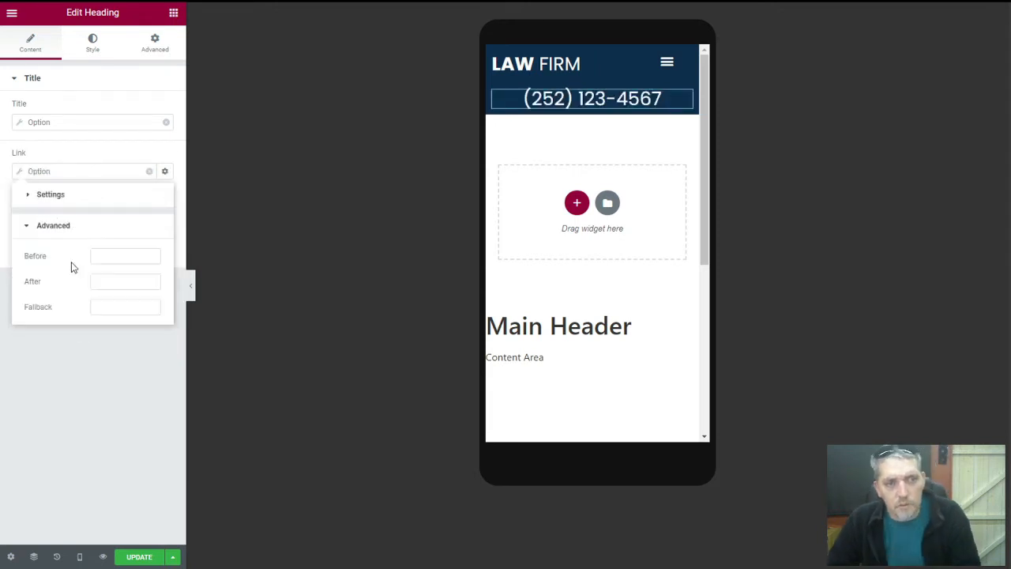
{"action": "left_click", "coordinate": [100, 257]}
{"action": "type", "text": "tel:"}
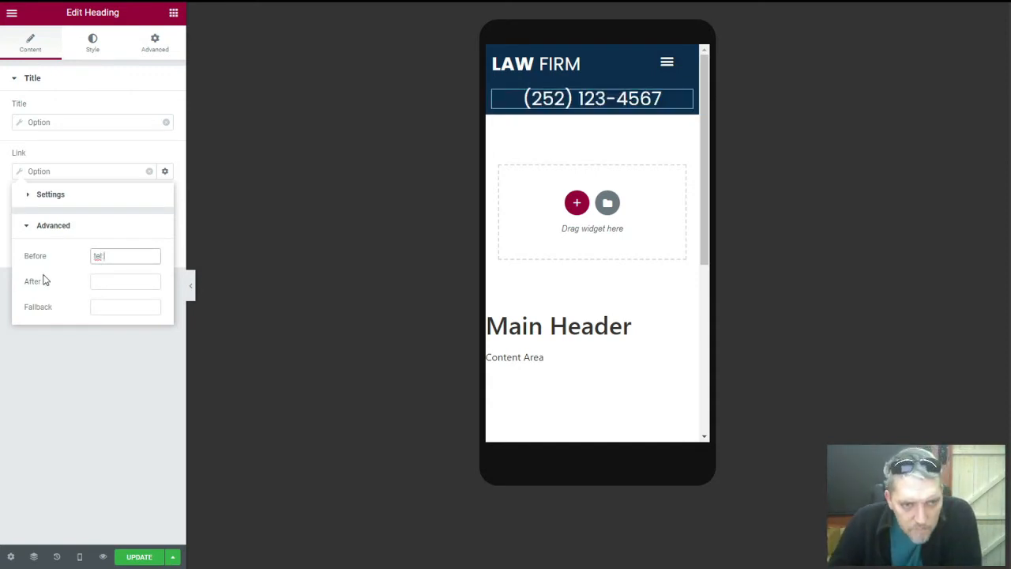
{"action": "left_click", "coordinate": [72, 153]}
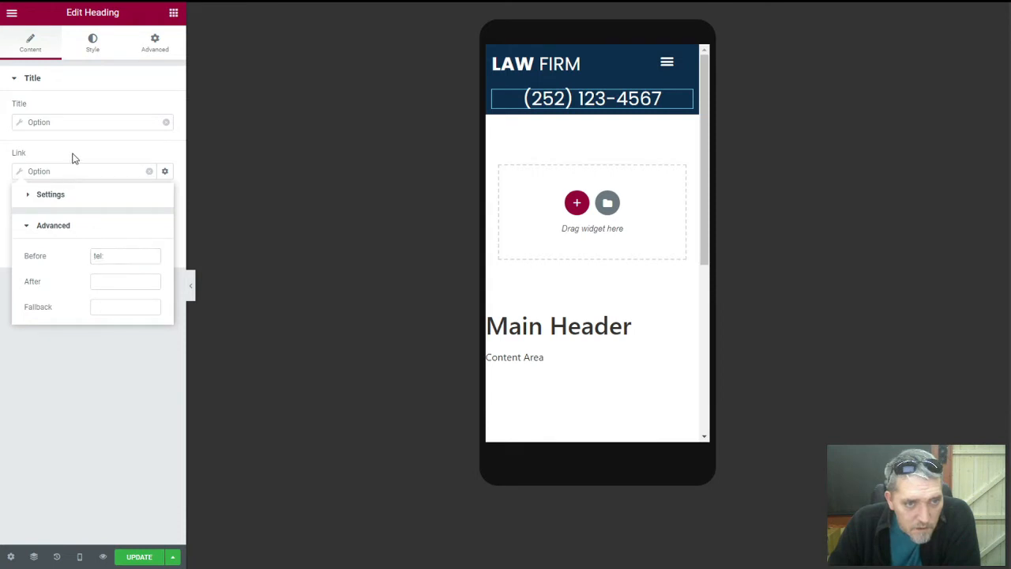
Update the header template and switch the preview back to desktop
{"action": "left_click", "coordinate": [140, 557]}
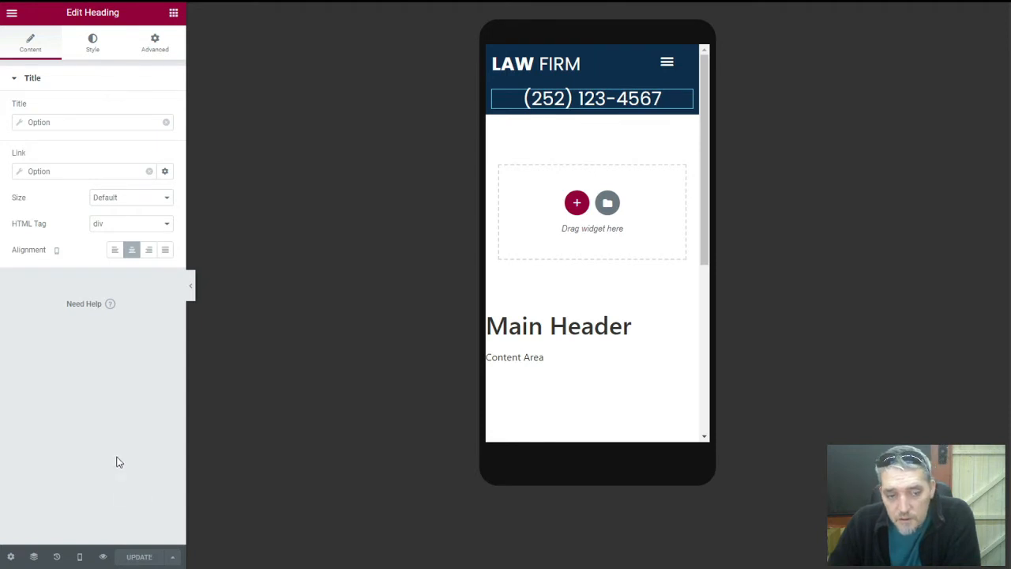
{"action": "left_click", "coordinate": [79, 557]}
{"action": "left_click", "coordinate": [77, 479]}
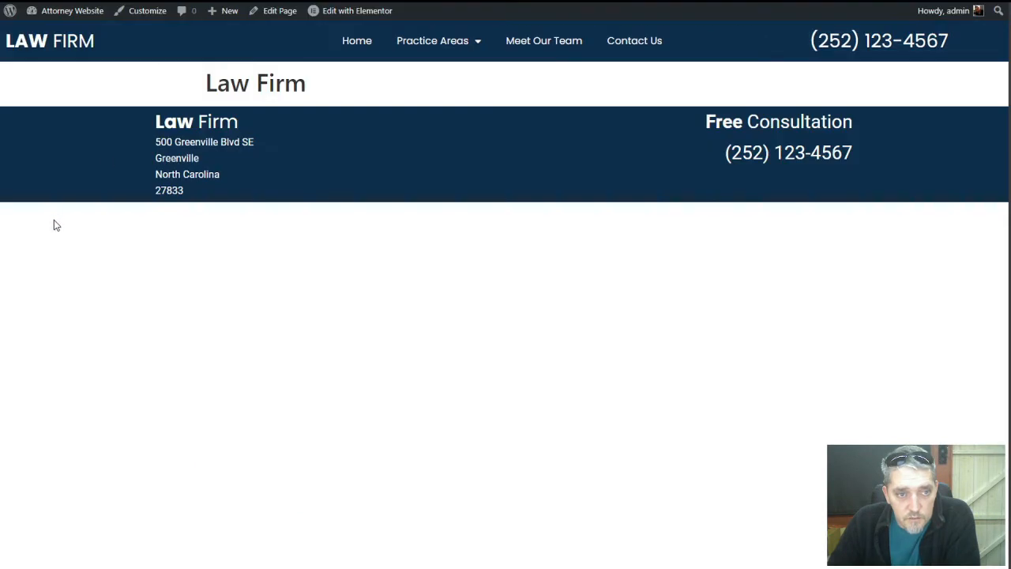
{"action": "right_click", "coordinate": [63, 225]}
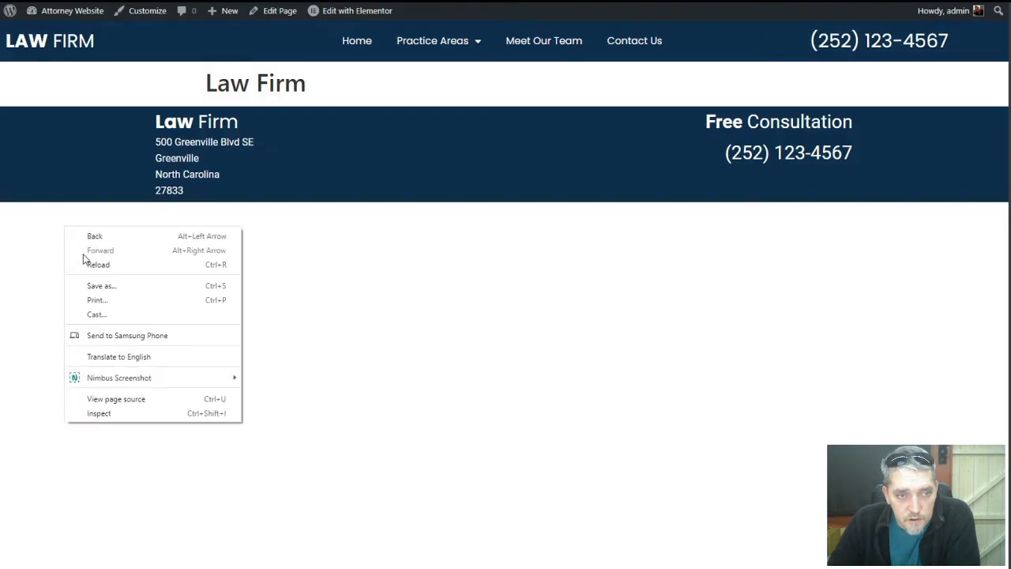
{"action": "left_click", "coordinate": [85, 263]}
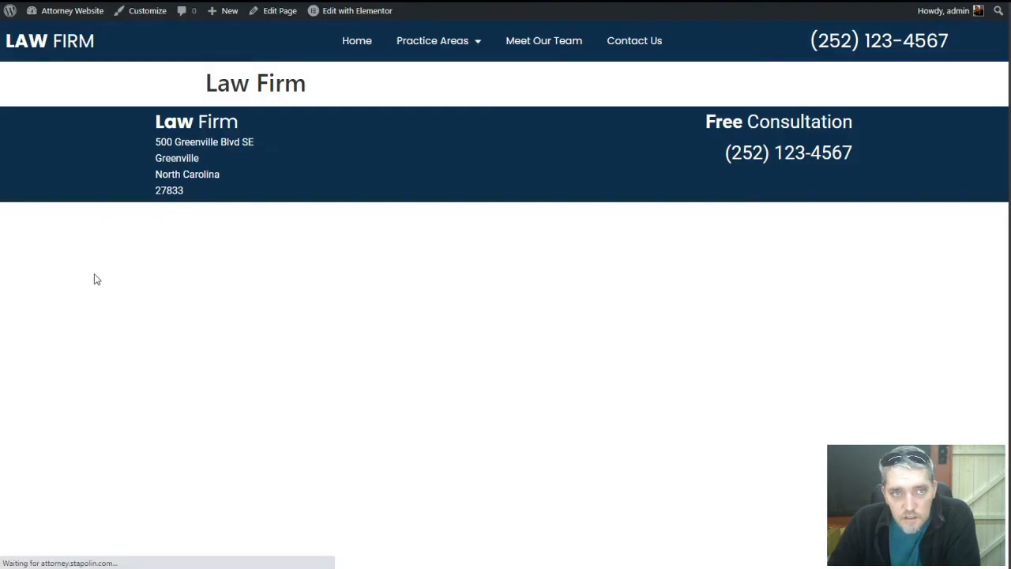
{"action": "left_click", "coordinate": [858, 47]}
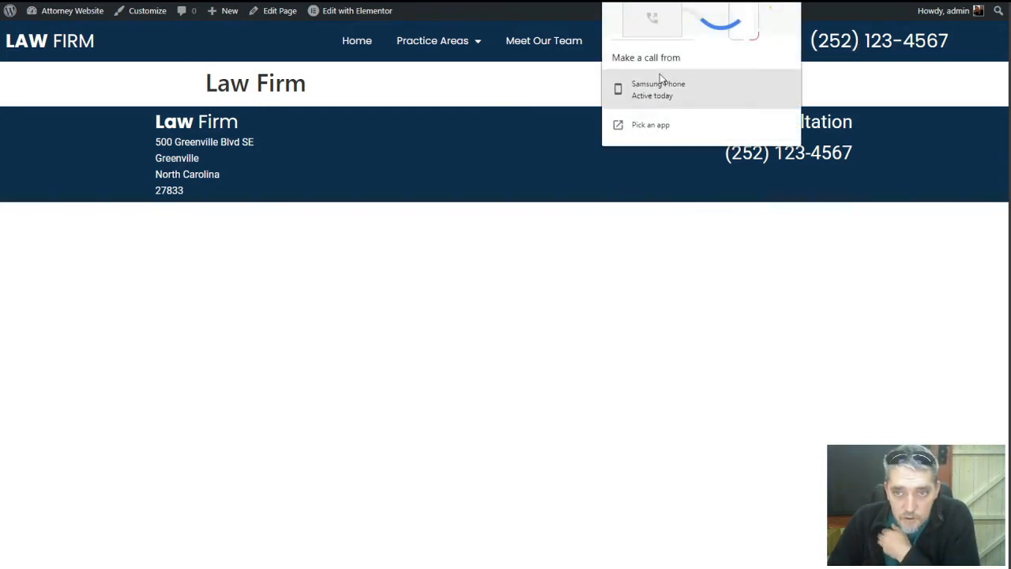
{"action": "left_click", "coordinate": [531, 273]}
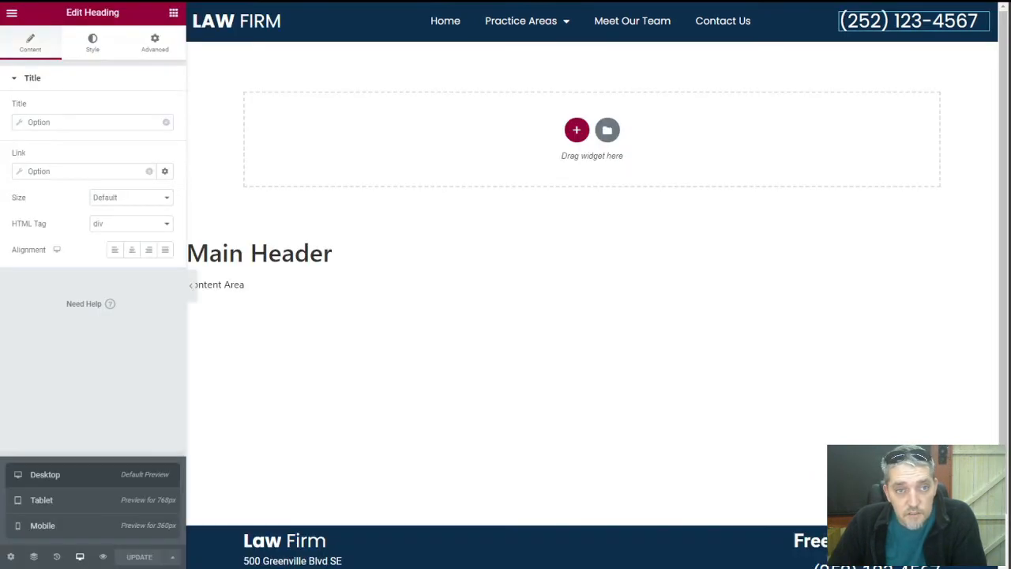
Exit Elementor to the Main Header's Edit Template page, then glance at the brief notes and move them aside
{"action": "left_click", "coordinate": [13, 13]}
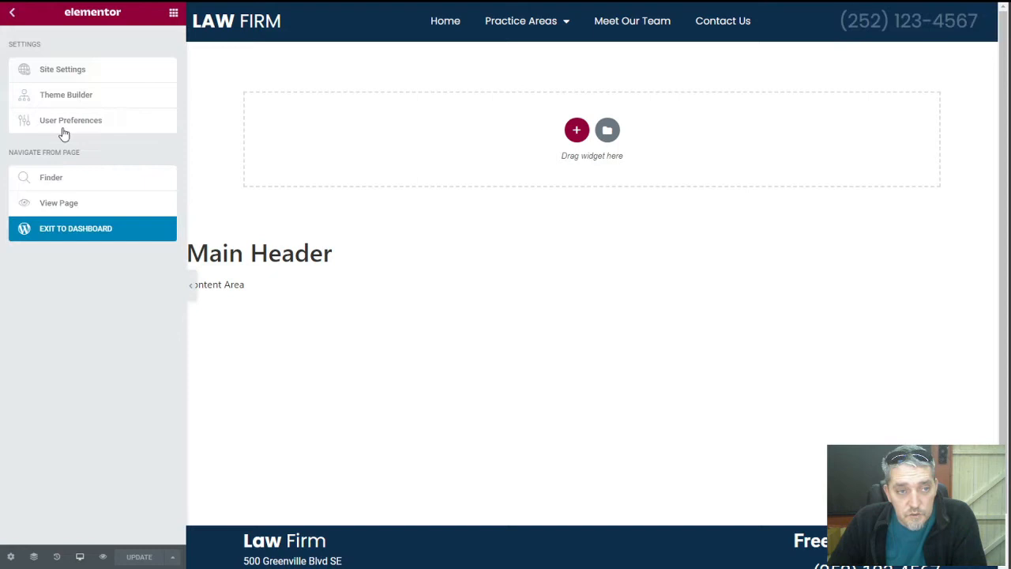
{"action": "left_click", "coordinate": [93, 228]}
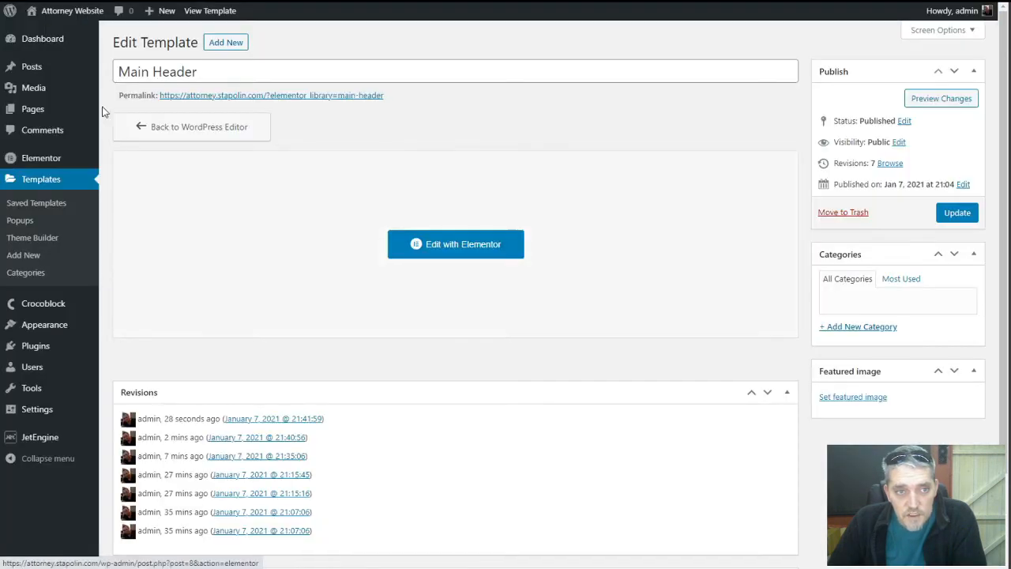
{"action": "mouse_move", "coordinate": [105, 93]}
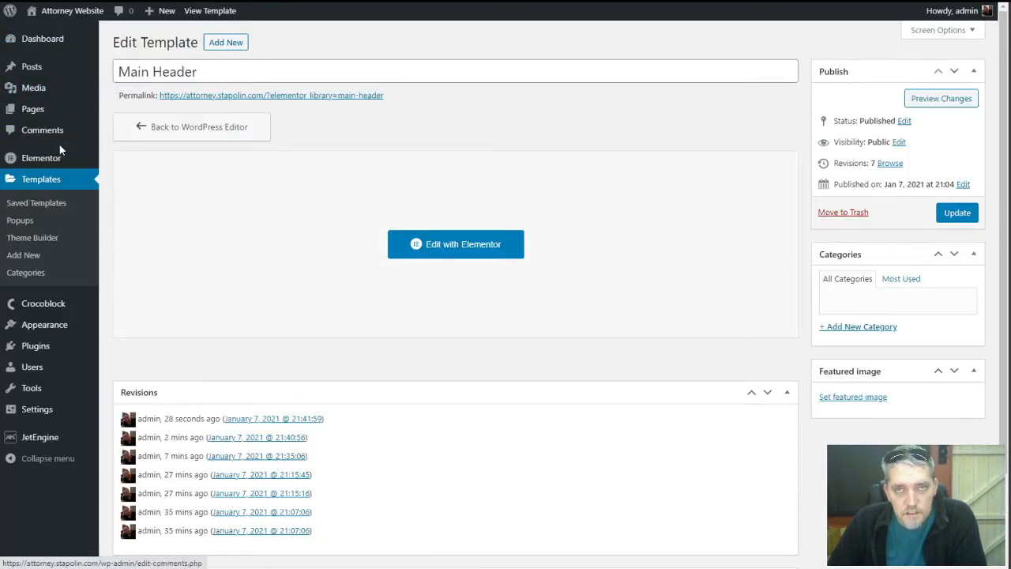
{"action": "mouse_move", "coordinate": [57, 155]}
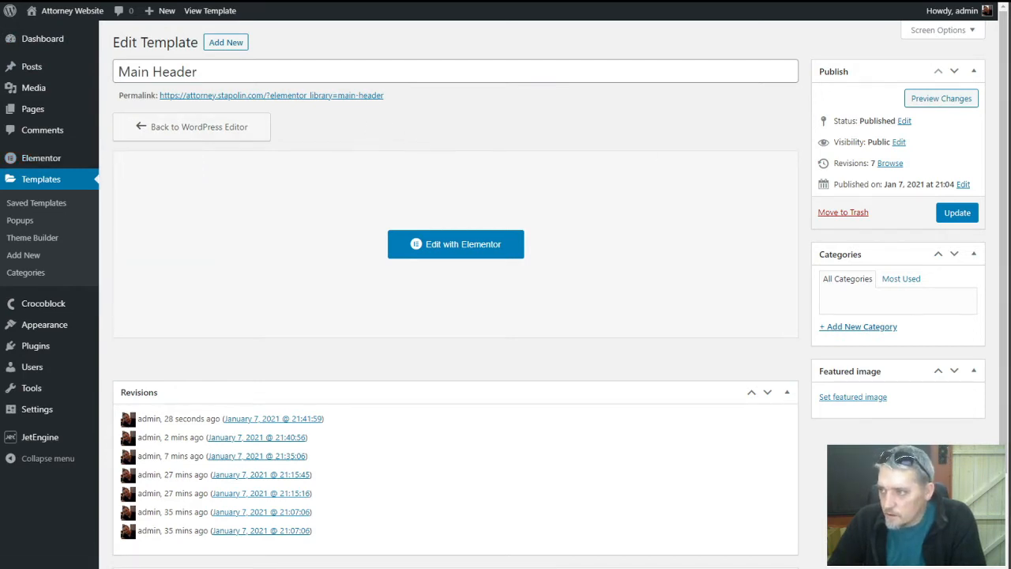
{"action": "key", "text": "alt+Tab"}
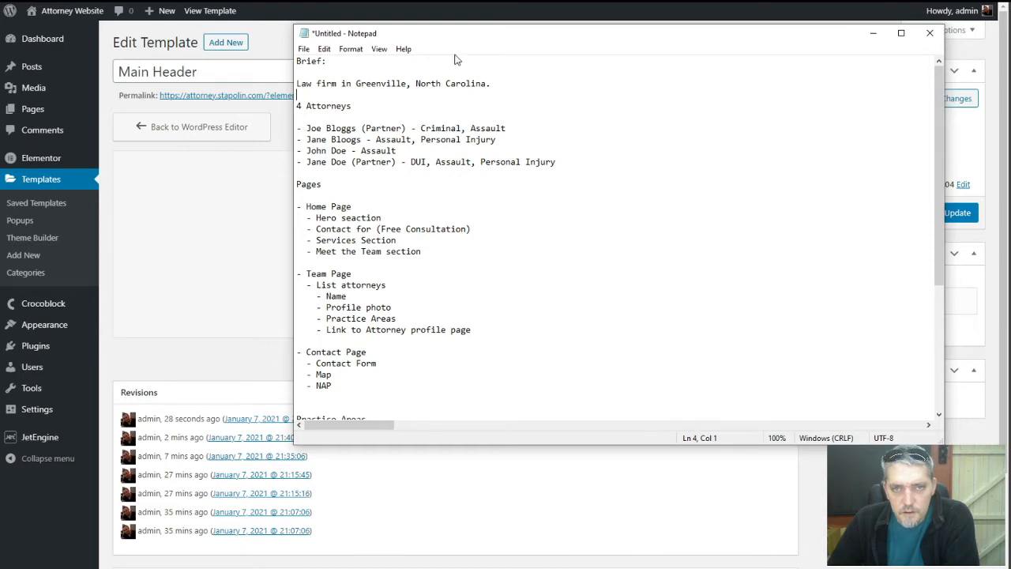
{"action": "left_click_drag", "start_coordinate": [448, 37], "coordinate": [1010, 59]}
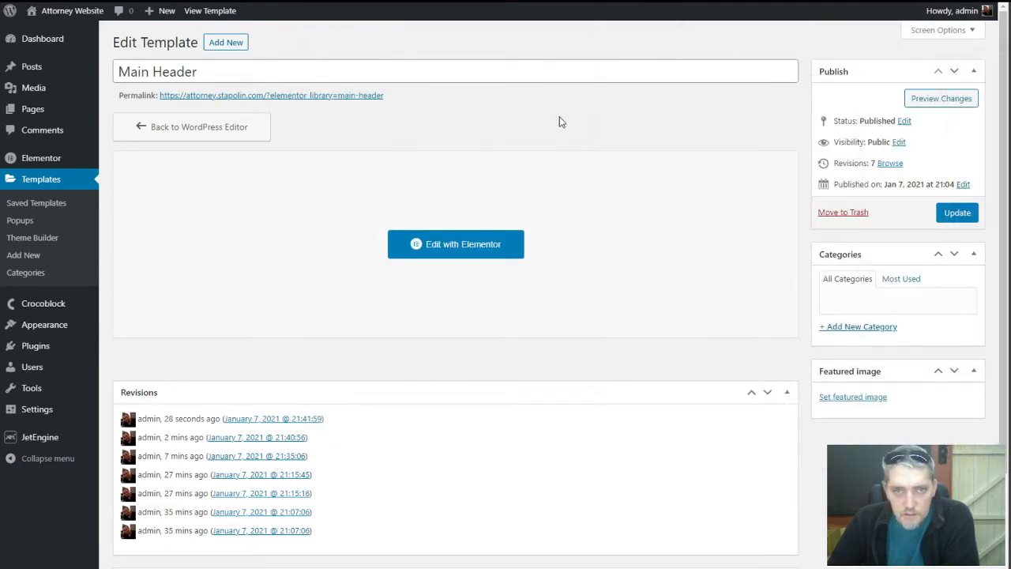
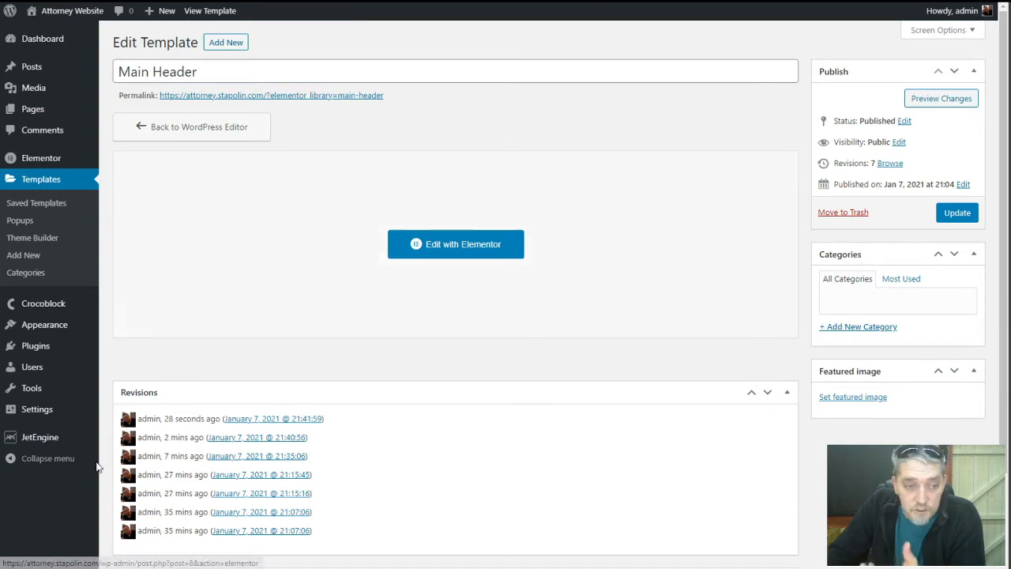
Re-save the Post name permalink structure, then return to the Dashboard
{"action": "mouse_move", "coordinate": [49, 435]}
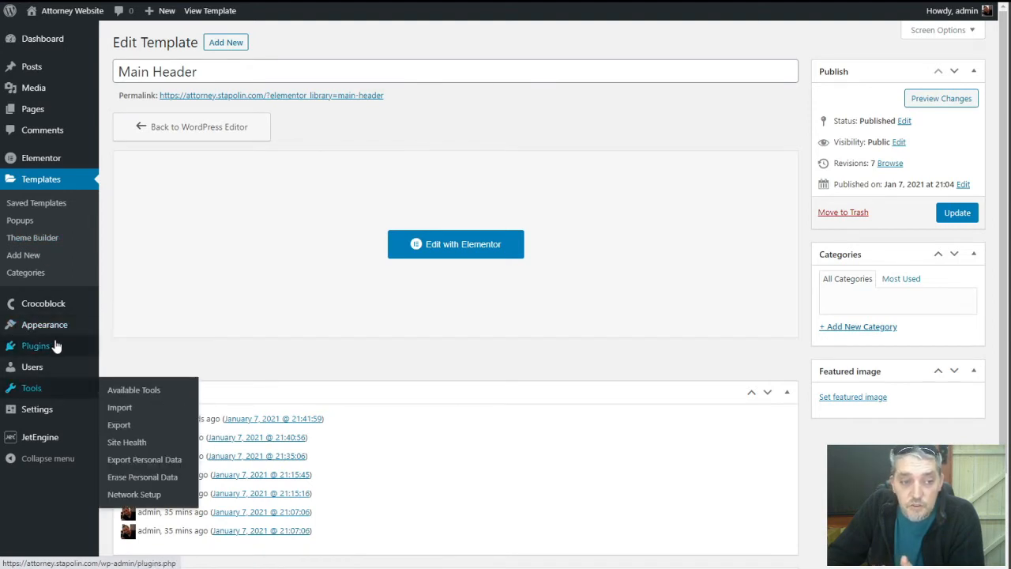
{"action": "mouse_move", "coordinate": [50, 408]}
{"action": "left_click", "coordinate": [147, 499]}
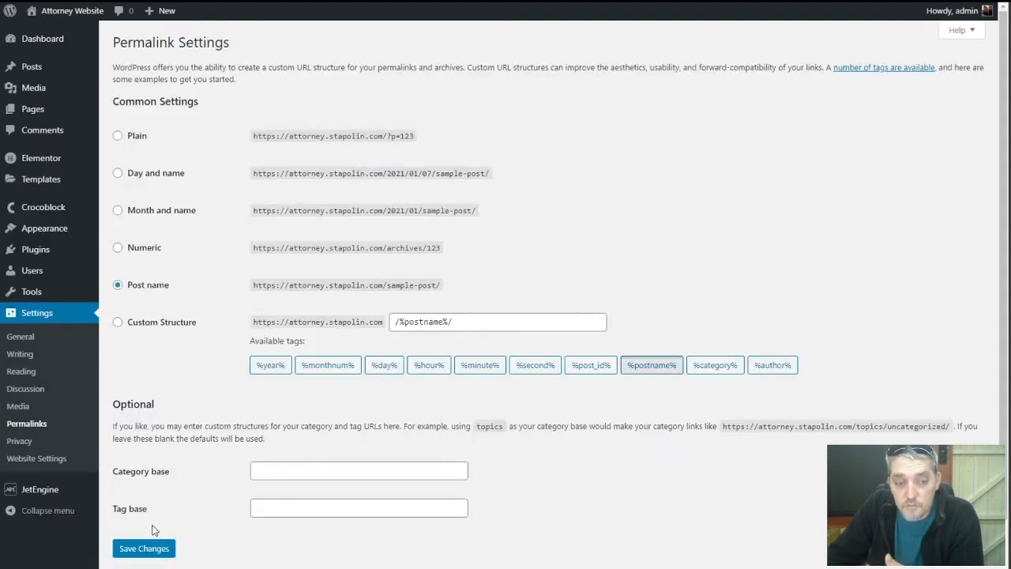
{"action": "left_click", "coordinate": [154, 548]}
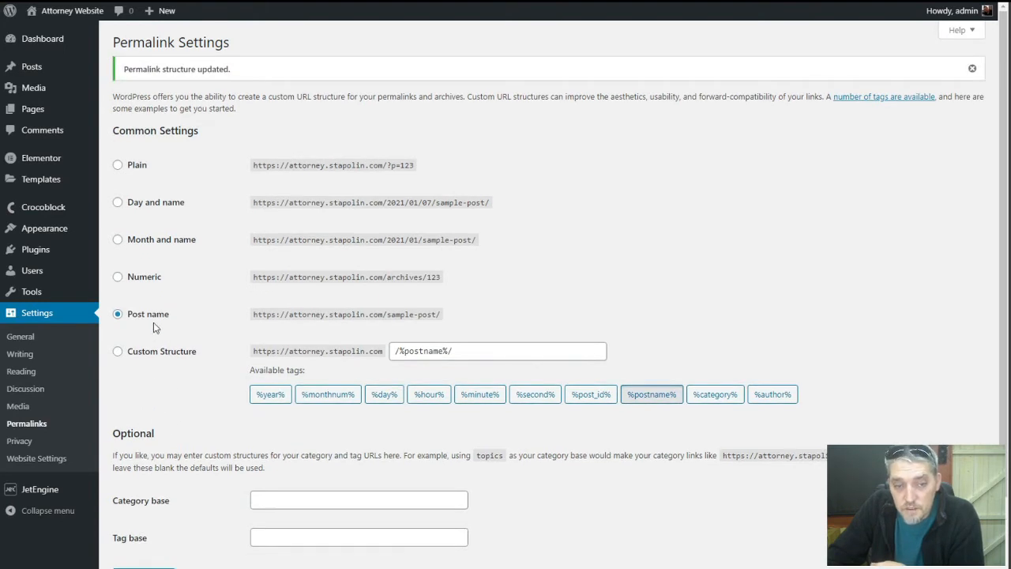
{"action": "left_click", "coordinate": [56, 38]}
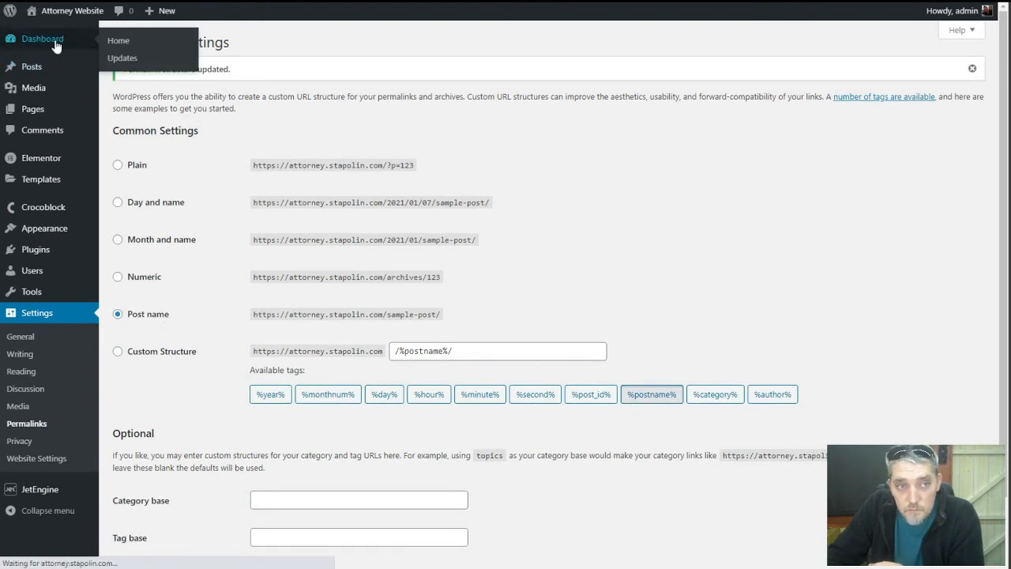
Start a new JetEngine post type named 'Profiles' with the slug 'profile'
{"action": "mouse_move", "coordinate": [40, 385]}
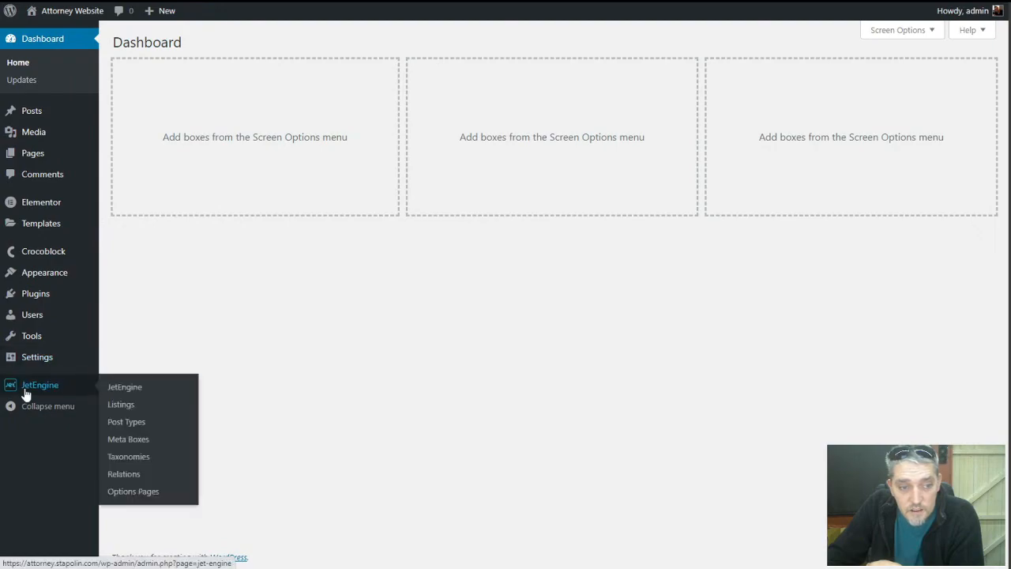
{"action": "left_click", "coordinate": [134, 423]}
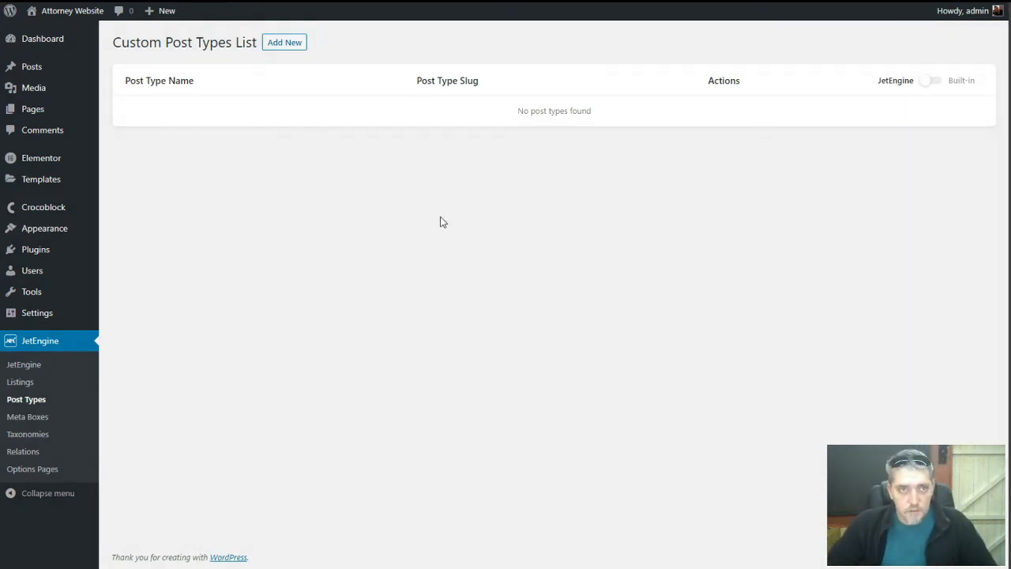
{"action": "left_click", "coordinate": [288, 49]}
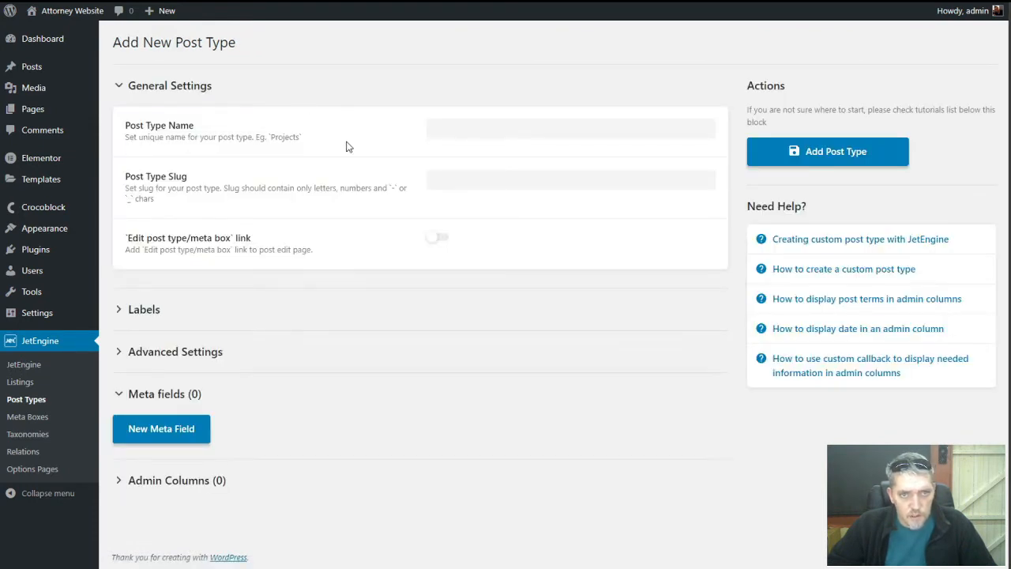
{"action": "left_click", "coordinate": [495, 130]}
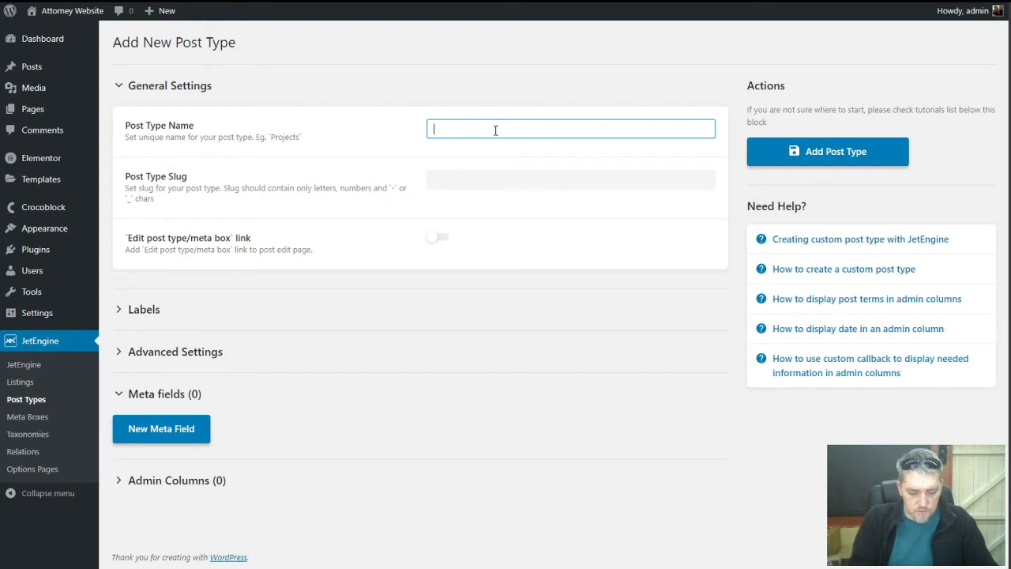
{"action": "type", "text": "Prof"}
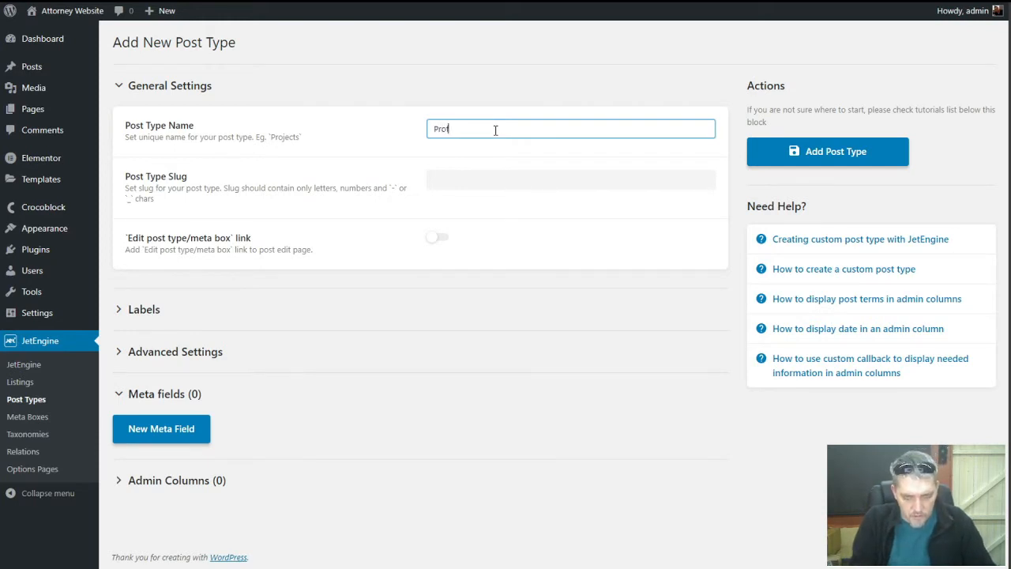
{"action": "type", "text": "iles"}
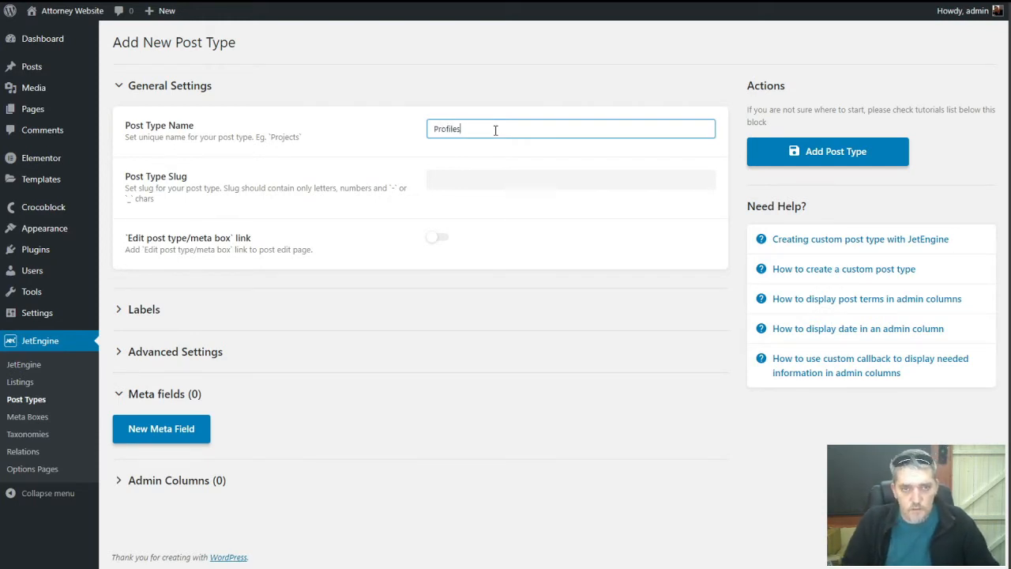
{"action": "key", "text": "Tab"}
{"action": "left_click", "coordinate": [497, 179]}
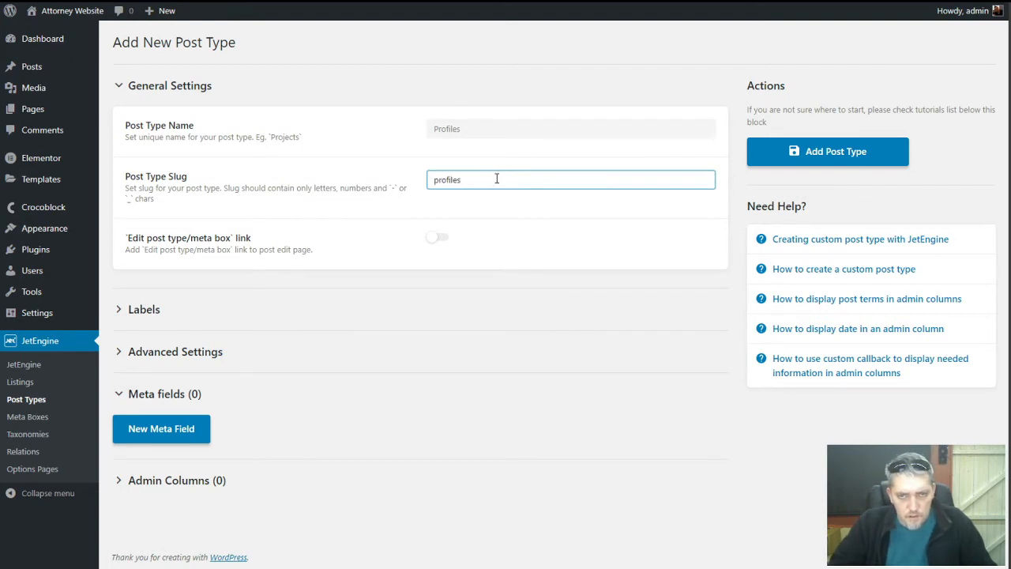
{"action": "key", "text": "BackSpace"}
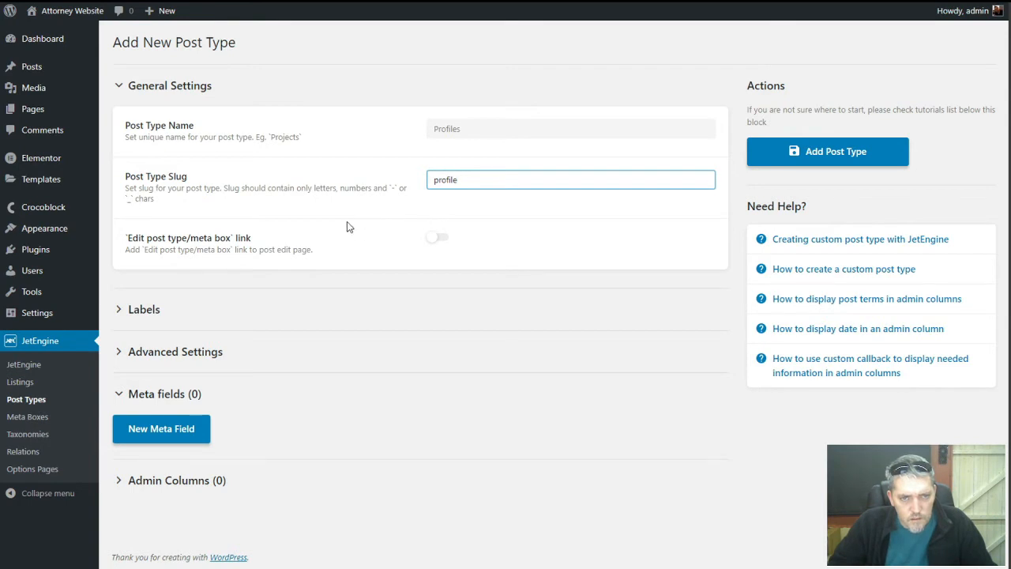
{"action": "left_click", "coordinate": [169, 354]}
Set the Profiles menu position to 1 and its menu icon to the admin-users person icon
{"action": "scroll", "coordinate": [290, 362], "scroll_direction": "down", "scroll_amount": 2}
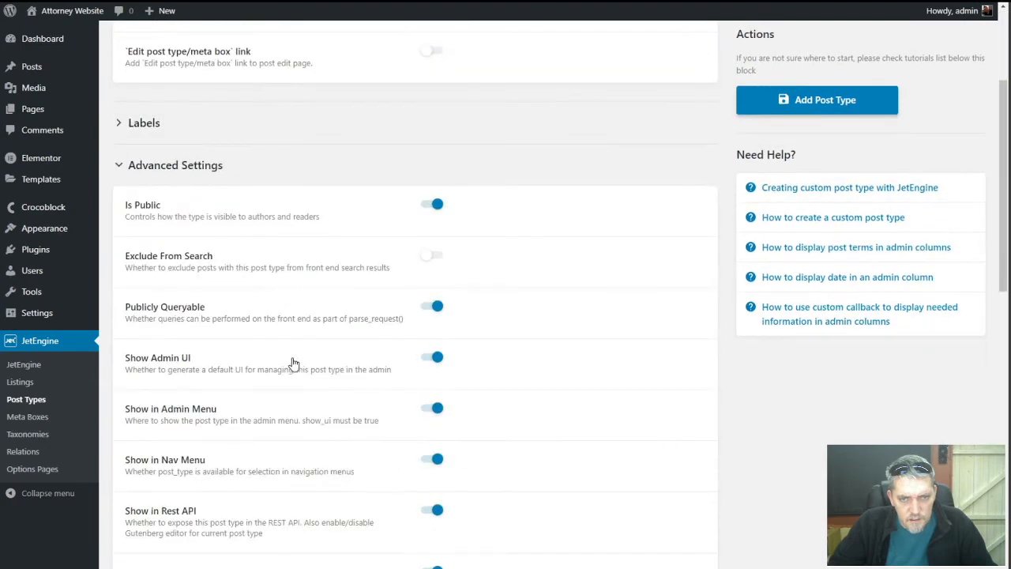
{"action": "scroll", "coordinate": [292, 361], "scroll_direction": "down", "scroll_amount": 5}
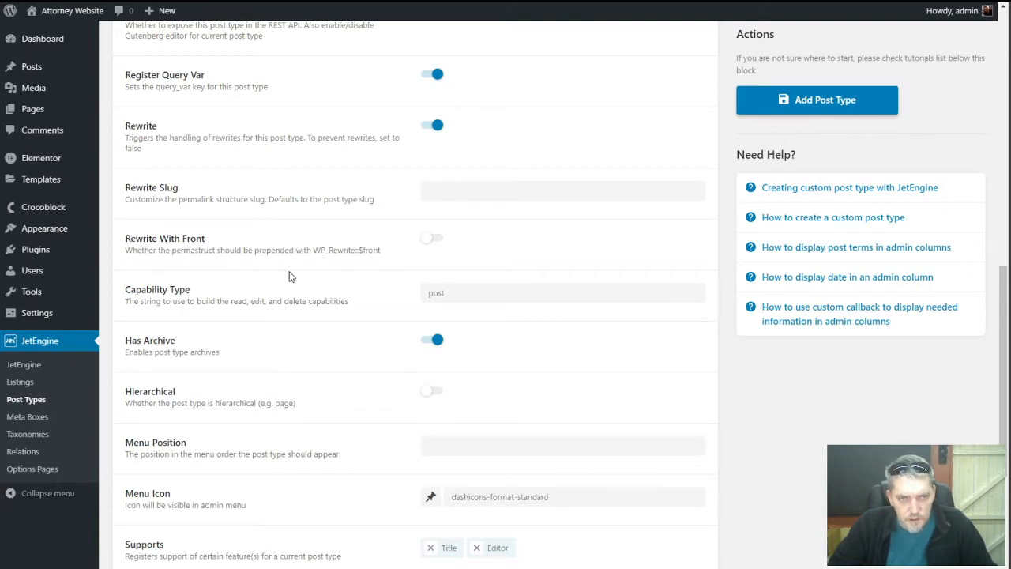
{"action": "scroll", "coordinate": [307, 300], "scroll_direction": "down", "scroll_amount": 1}
{"action": "scroll", "coordinate": [308, 300], "scroll_direction": "down", "scroll_amount": 3}
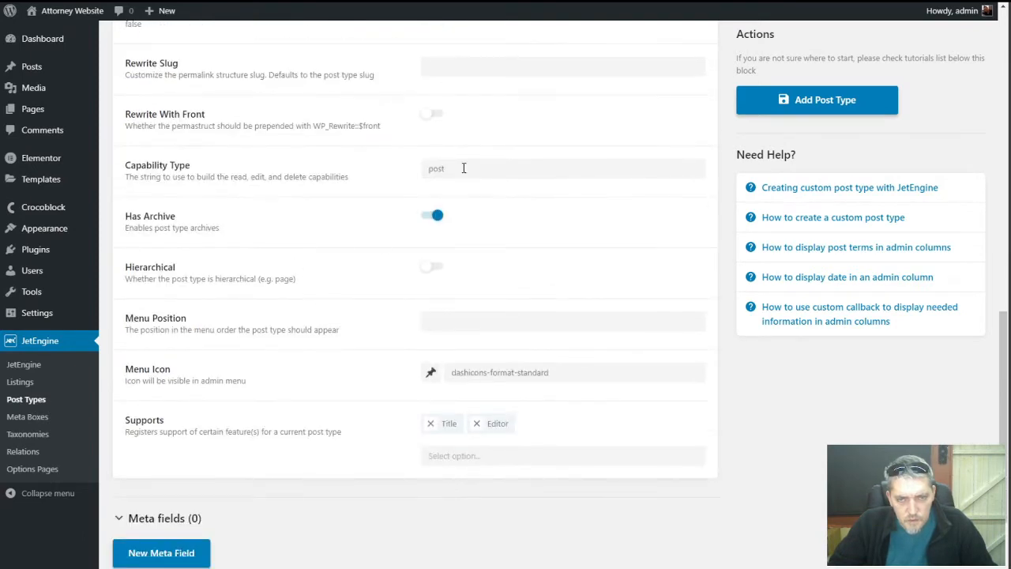
{"action": "left_click", "coordinate": [451, 317]}
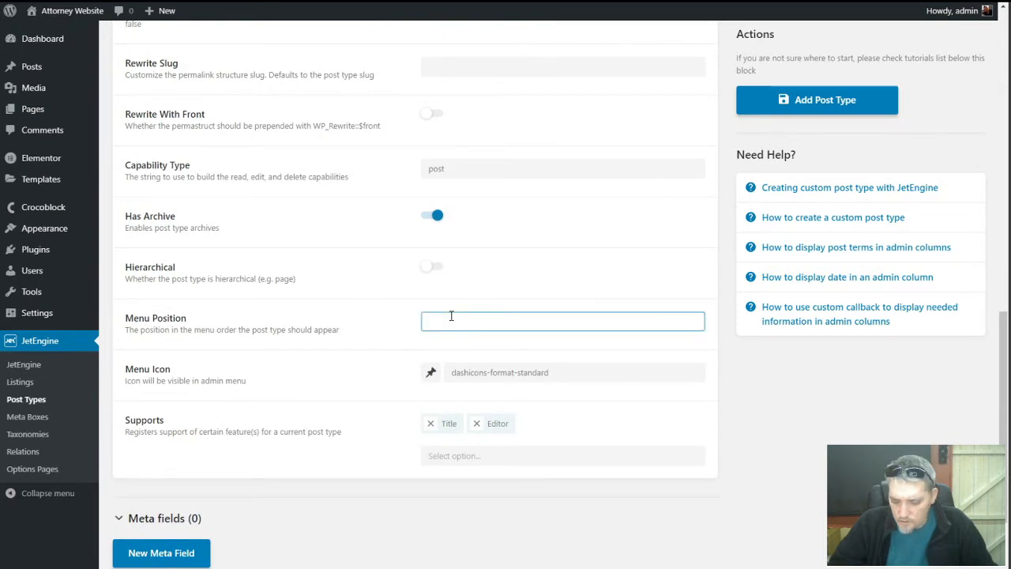
{"action": "type", "text": "1"}
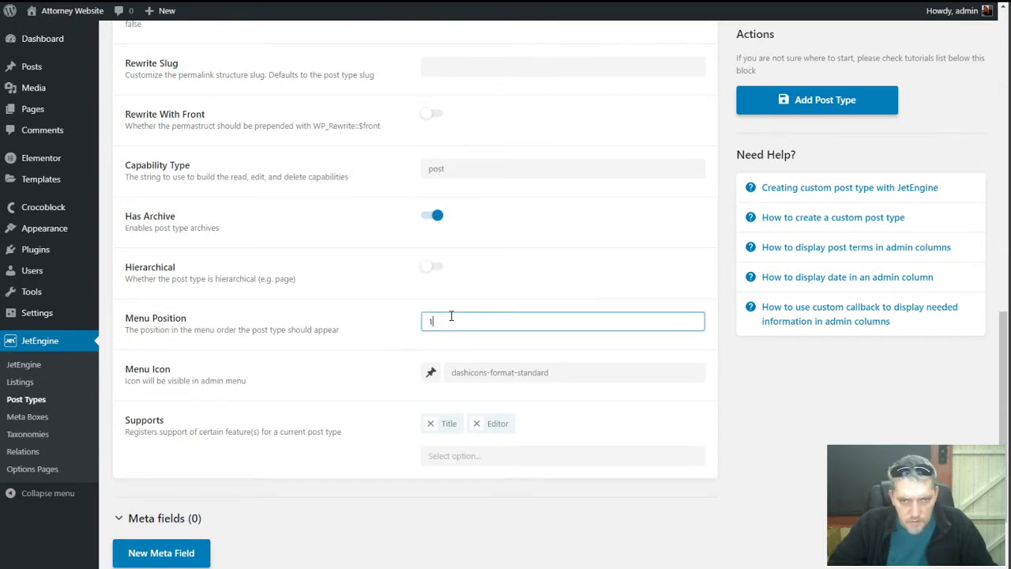
{"action": "left_click", "coordinate": [300, 330]}
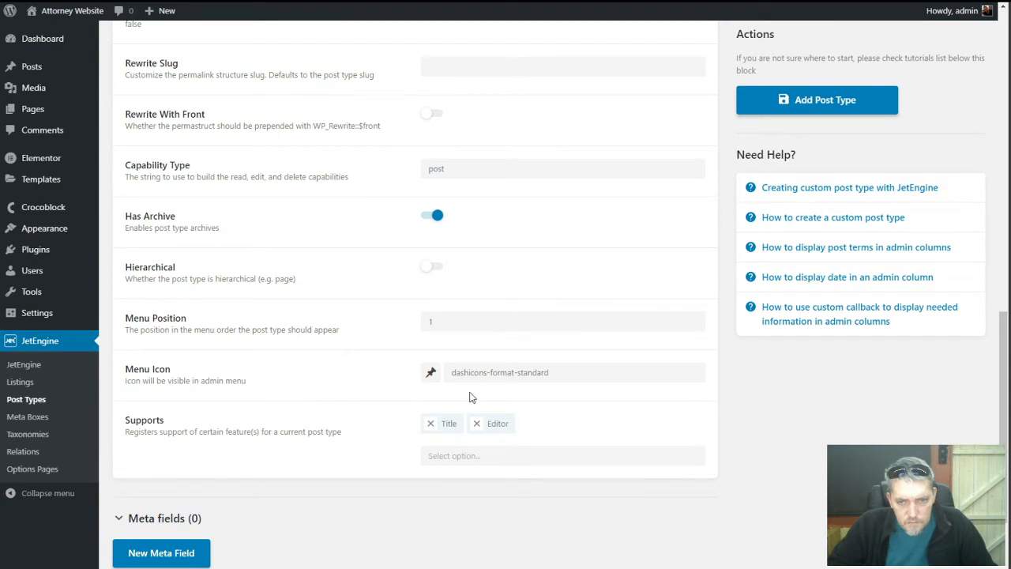
{"action": "left_click", "coordinate": [431, 374]}
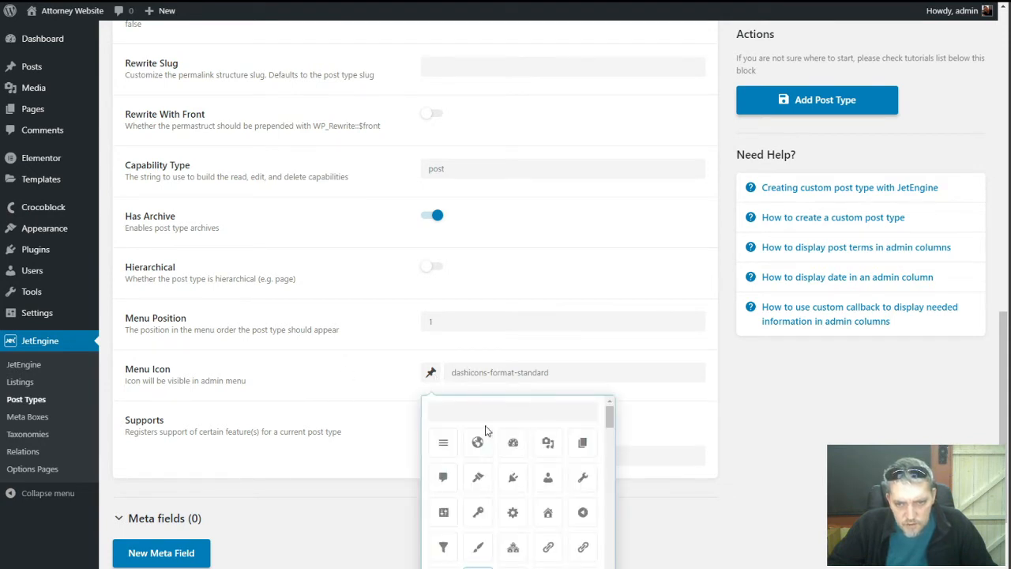
{"action": "scroll", "coordinate": [492, 470], "scroll_direction": "down", "scroll_amount": 2}
{"action": "scroll", "coordinate": [497, 474], "scroll_direction": "up", "scroll_amount": 2}
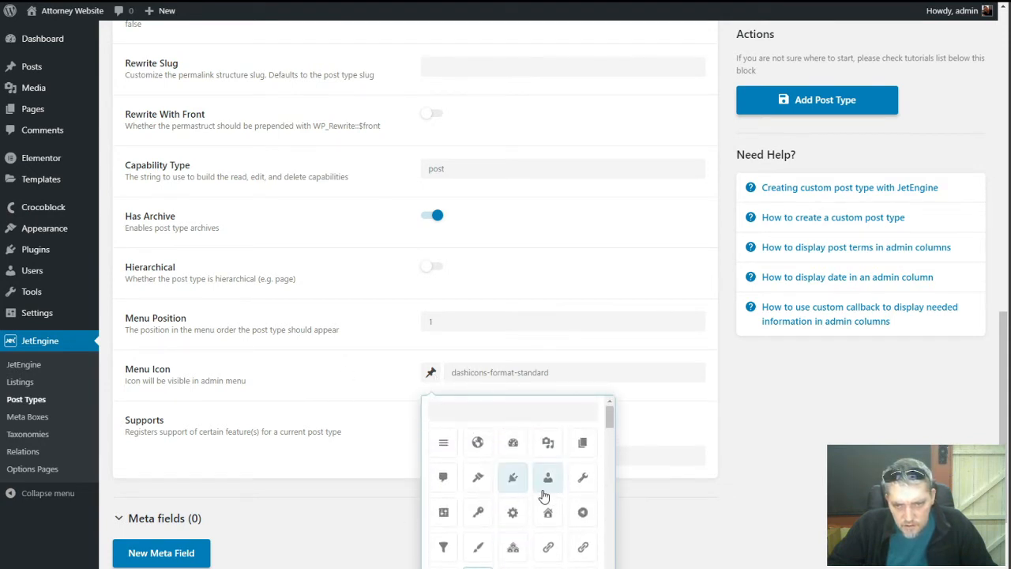
{"action": "left_click", "coordinate": [548, 477]}
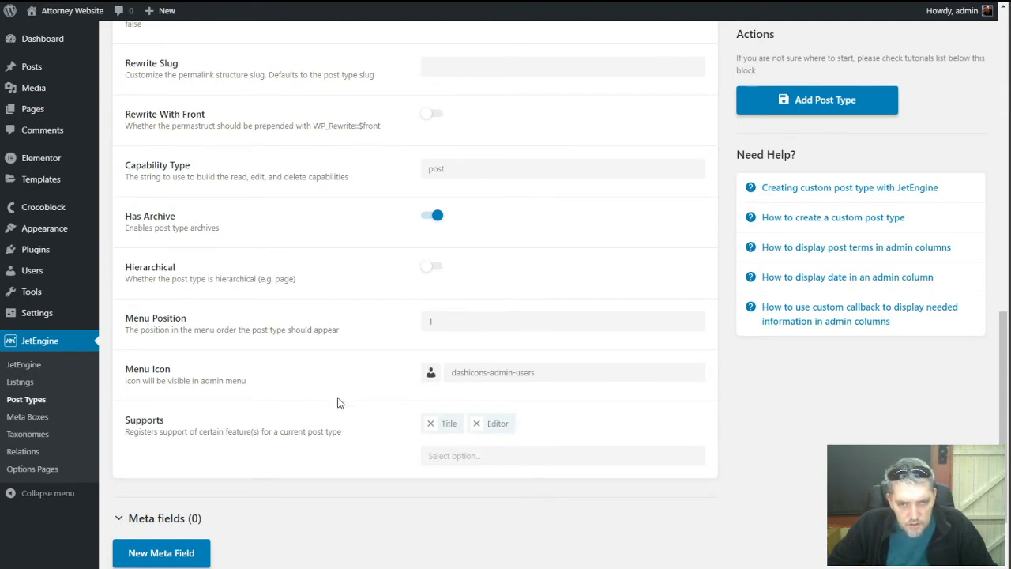
Add Thumbnail (Featured Image) and Excerpt to the supported features alongside Title and Editor
{"action": "left_click", "coordinate": [485, 450]}
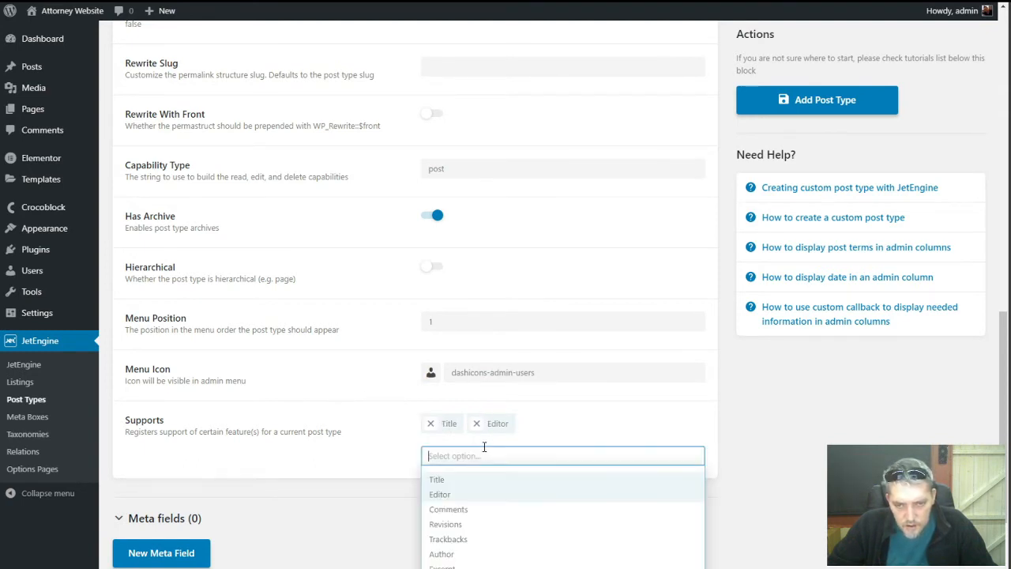
{"action": "scroll", "coordinate": [472, 466], "scroll_direction": "down", "scroll_amount": 1}
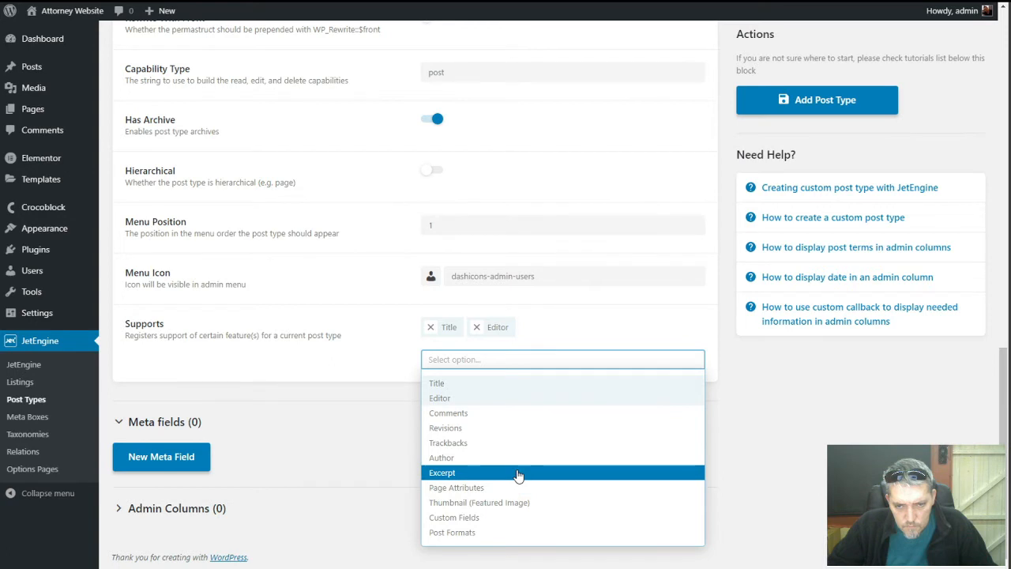
{"action": "left_click", "coordinate": [518, 502]}
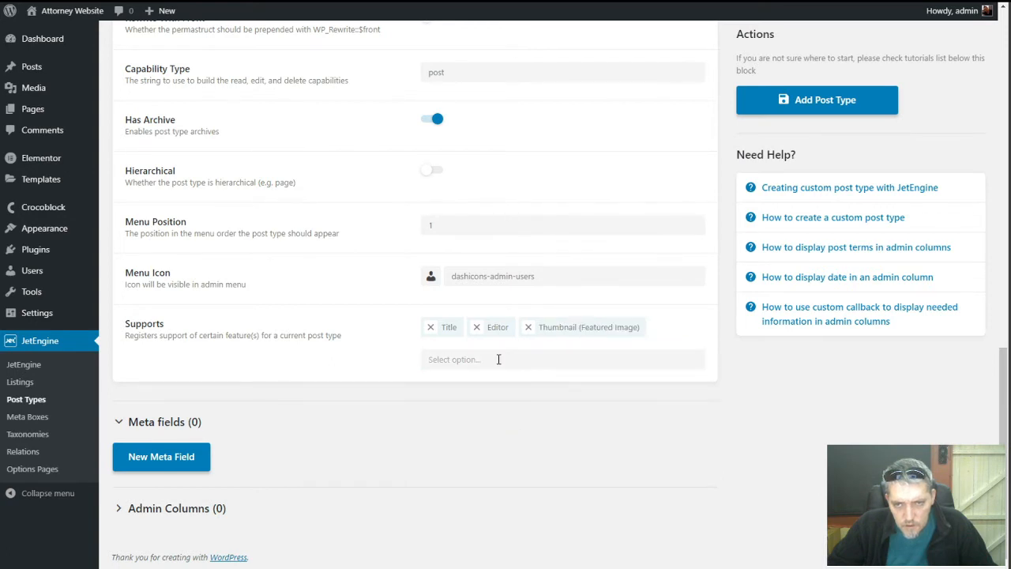
{"action": "left_click", "coordinate": [498, 359]}
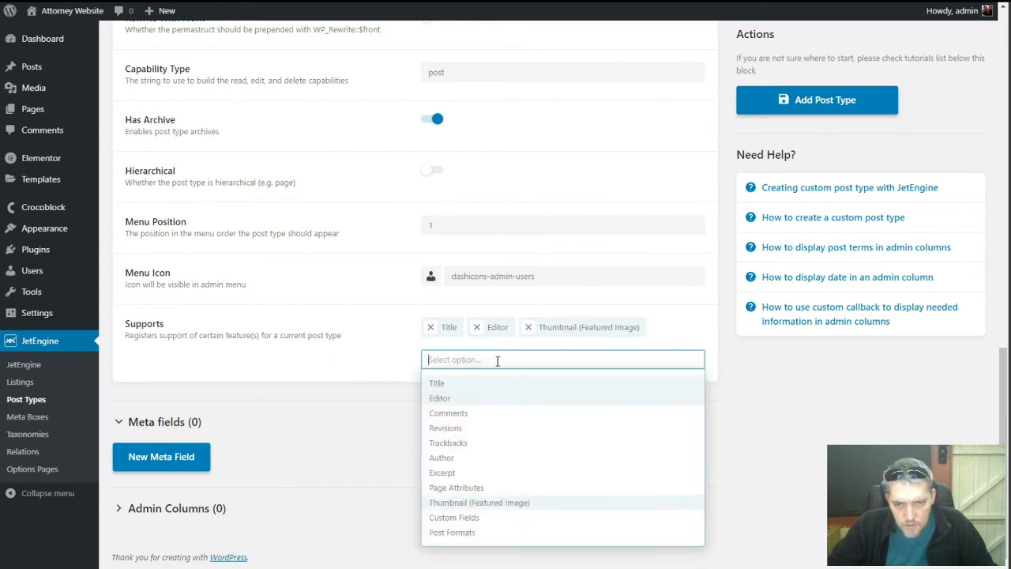
{"action": "left_click", "coordinate": [501, 472]}
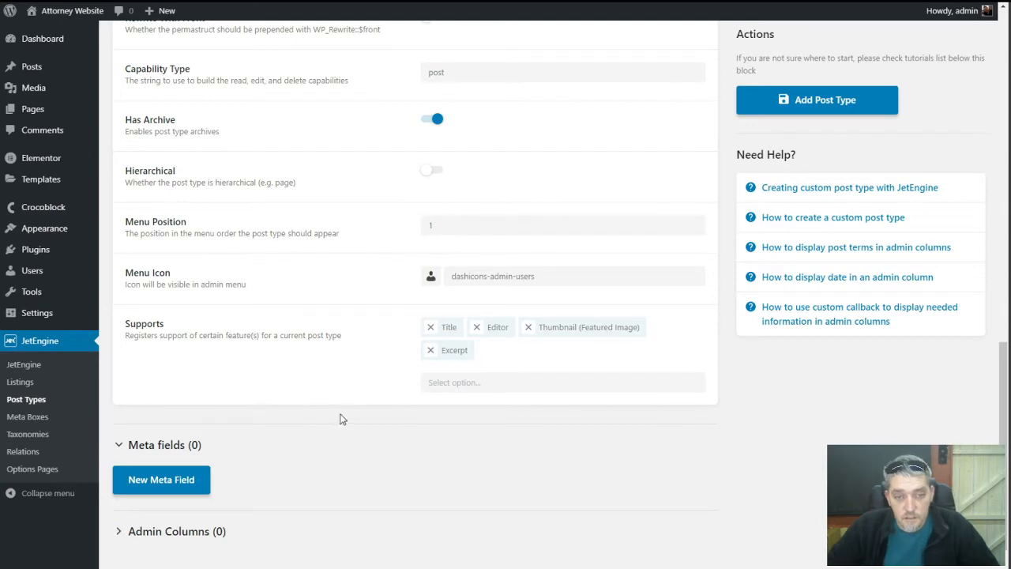
{"action": "scroll", "coordinate": [340, 424], "scroll_direction": "up", "scroll_amount": 2}
{"action": "scroll", "coordinate": [338, 424], "scroll_direction": "up", "scroll_amount": 3}
{"action": "scroll", "coordinate": [338, 421], "scroll_direction": "down", "scroll_amount": 5}
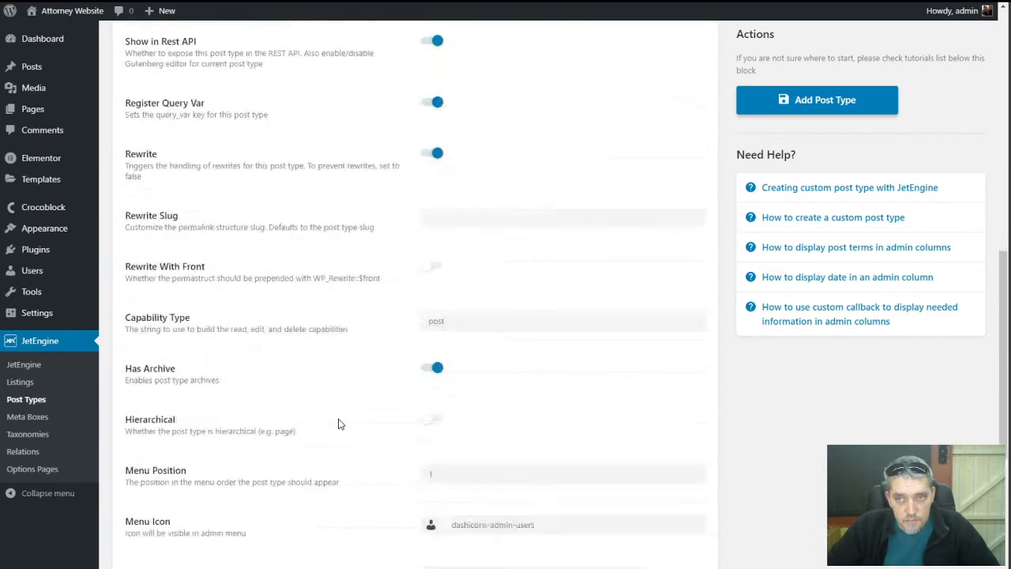
Save the new Profiles post type and add a first meta field to it
{"action": "left_click", "coordinate": [827, 104]}
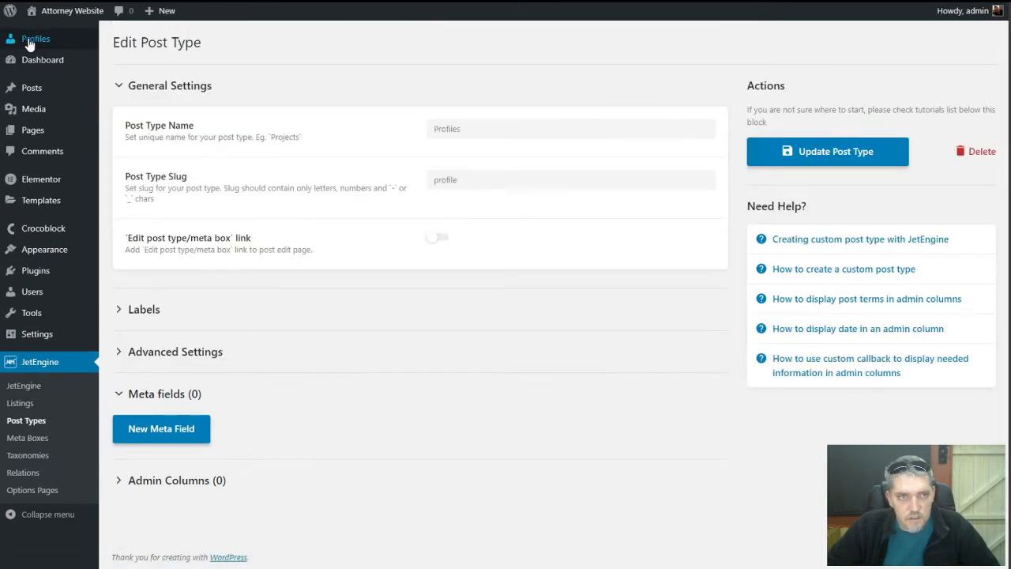
{"action": "mouse_move", "coordinate": [29, 43]}
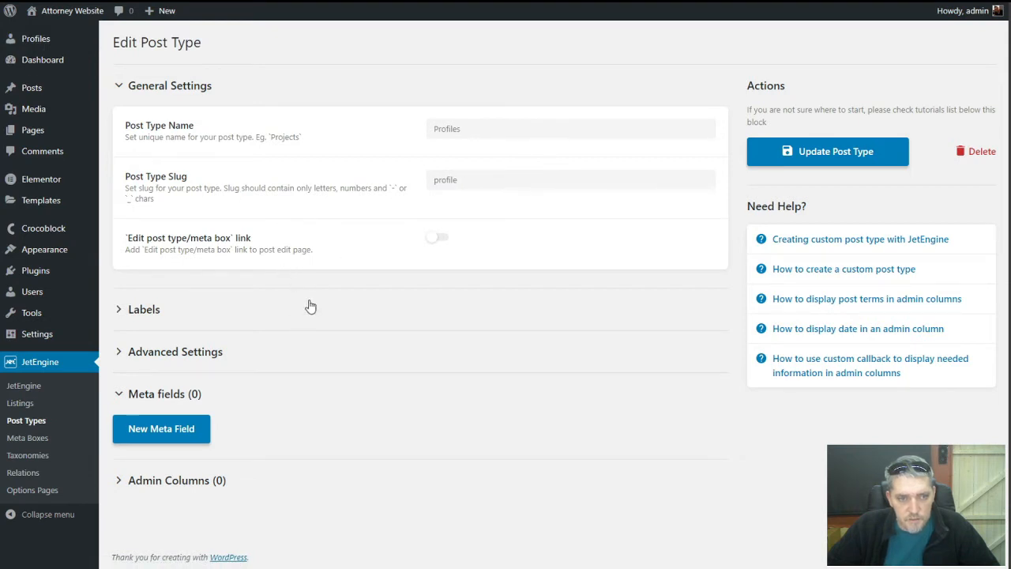
{"action": "left_click", "coordinate": [203, 432]}
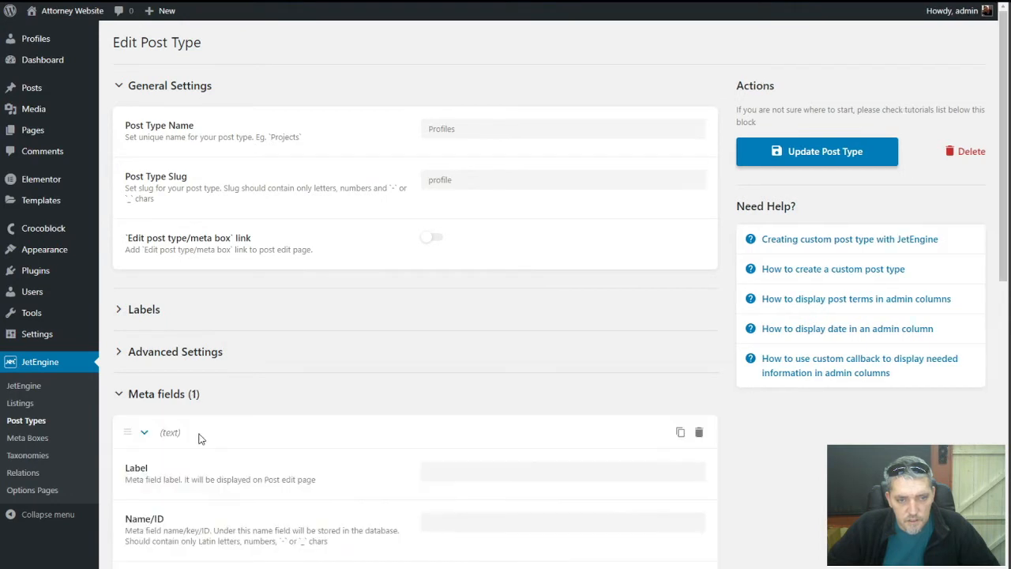
{"action": "scroll", "coordinate": [337, 429], "scroll_direction": "down", "scroll_amount": 3}
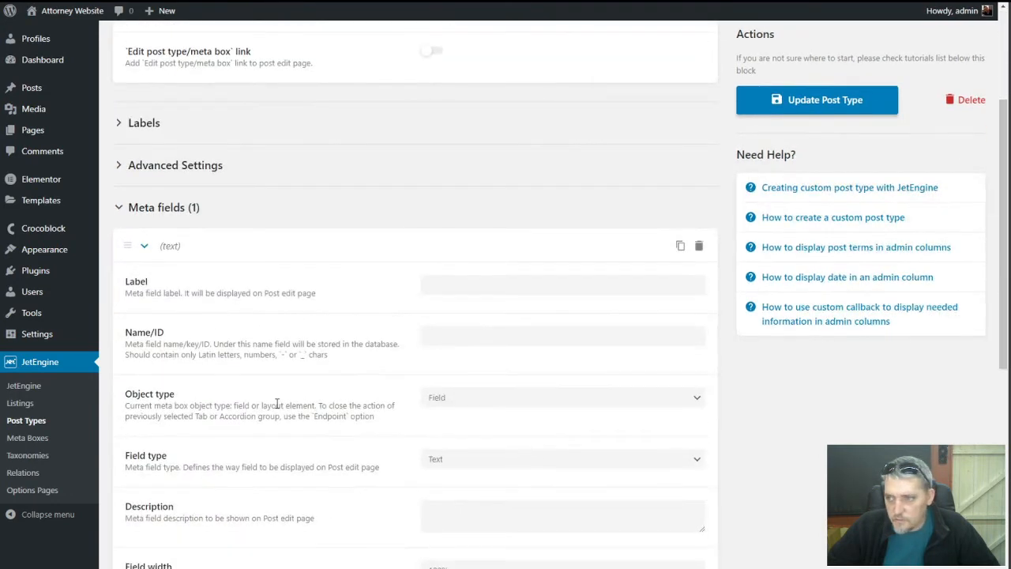
Label the field 'Attorney Practice Areas' with ID 'profile-attorney-practice-areas', keeping object type Field
{"action": "left_click", "coordinate": [447, 283]}
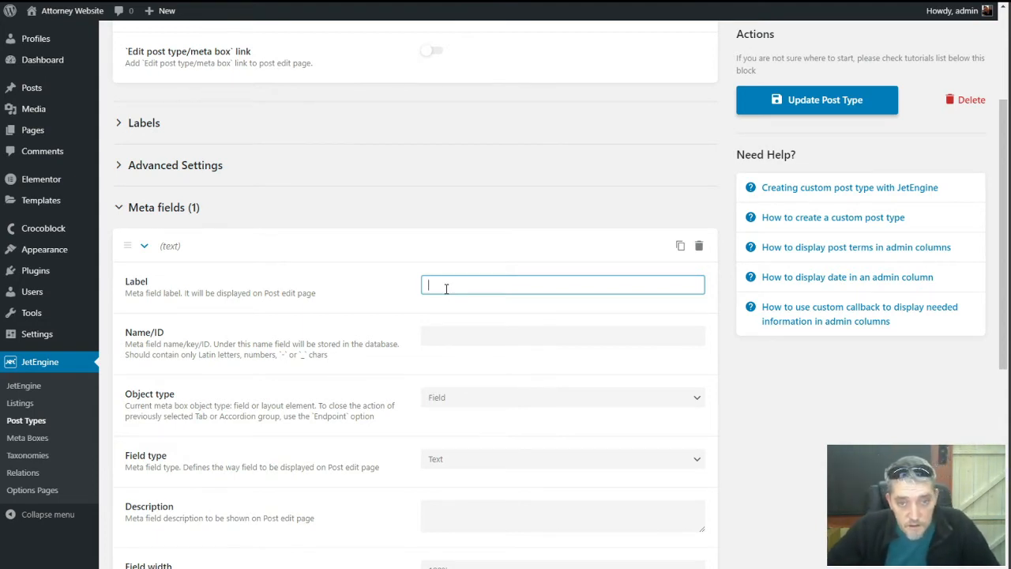
{"action": "type", "text": "Pract"}
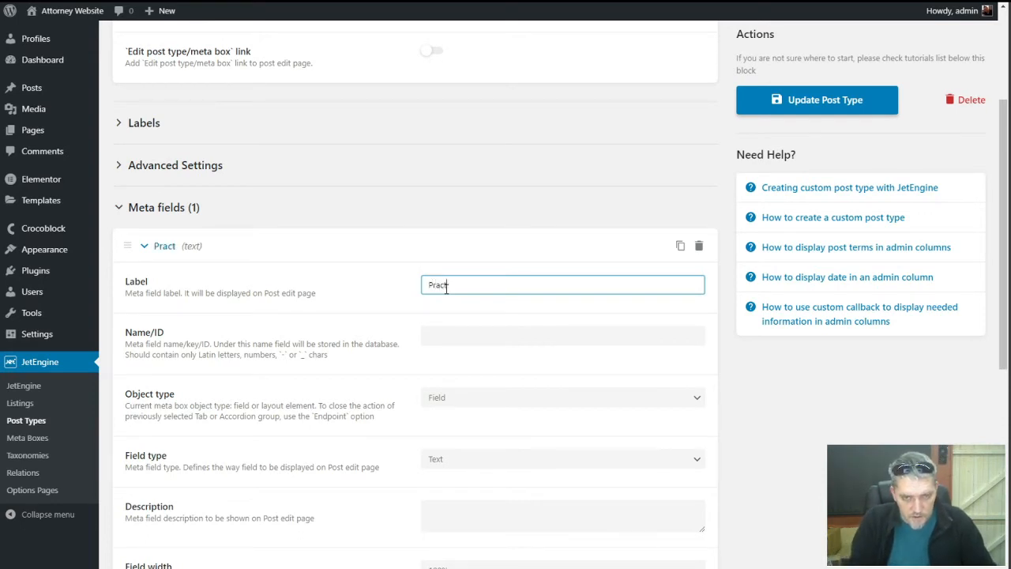
{"action": "type", "text": "ice A"}
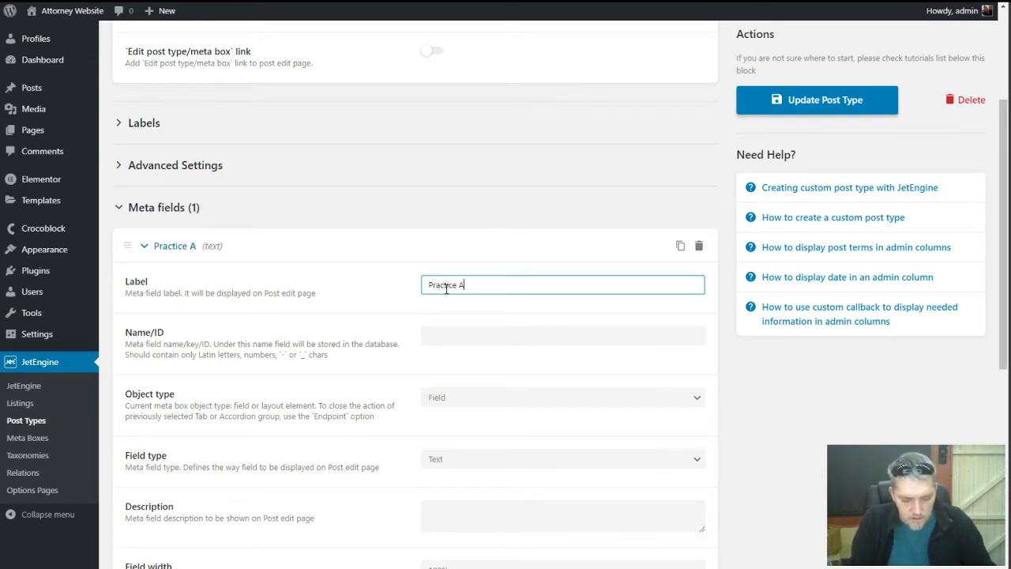
{"action": "type", "text": "reasAttorney"}
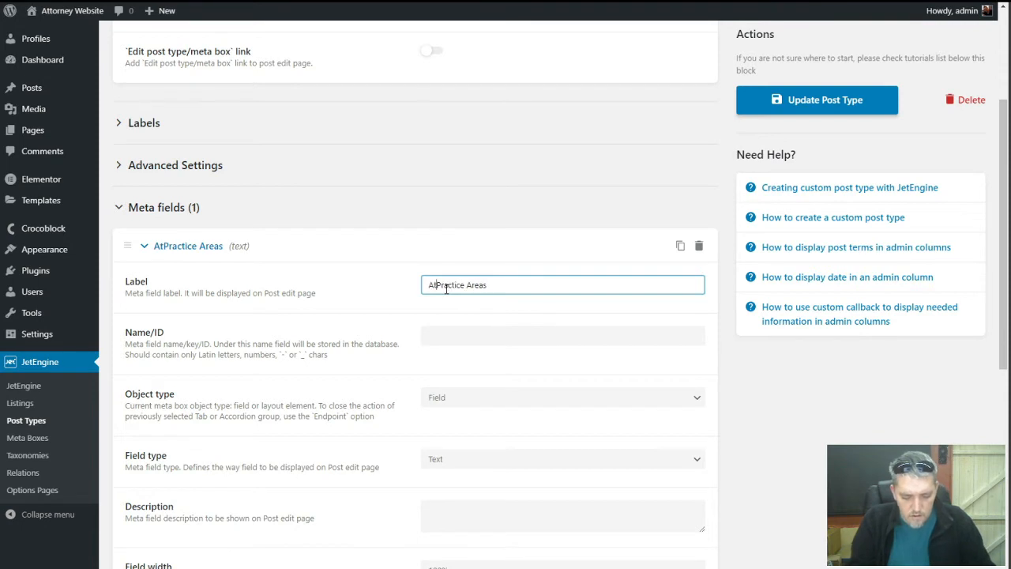
{"action": "key", "text": "BackSpace"}
{"action": "key", "text": "BackSpace"}
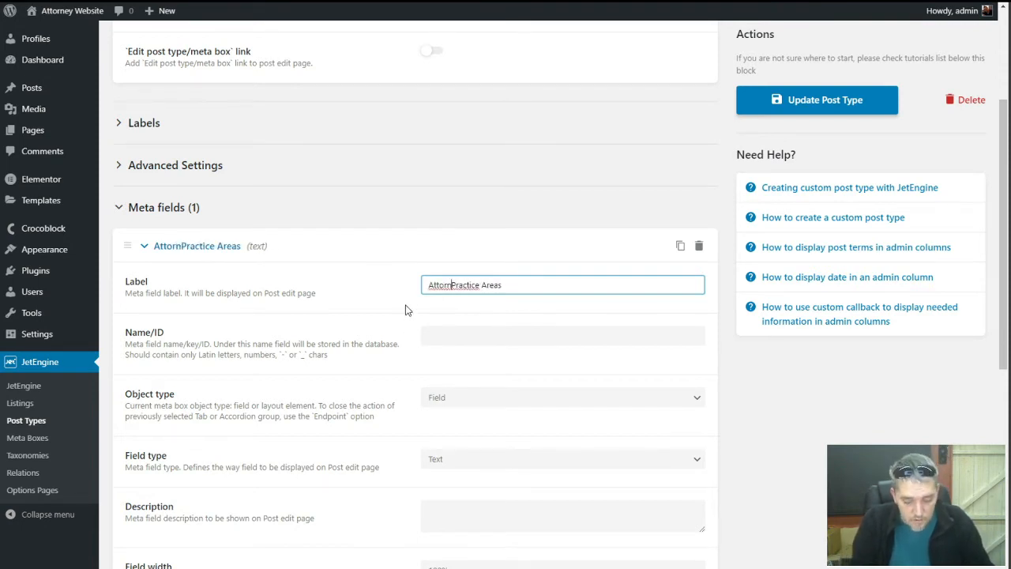
{"action": "type", "text": "ey"}
{"action": "key", "text": "Tab"}
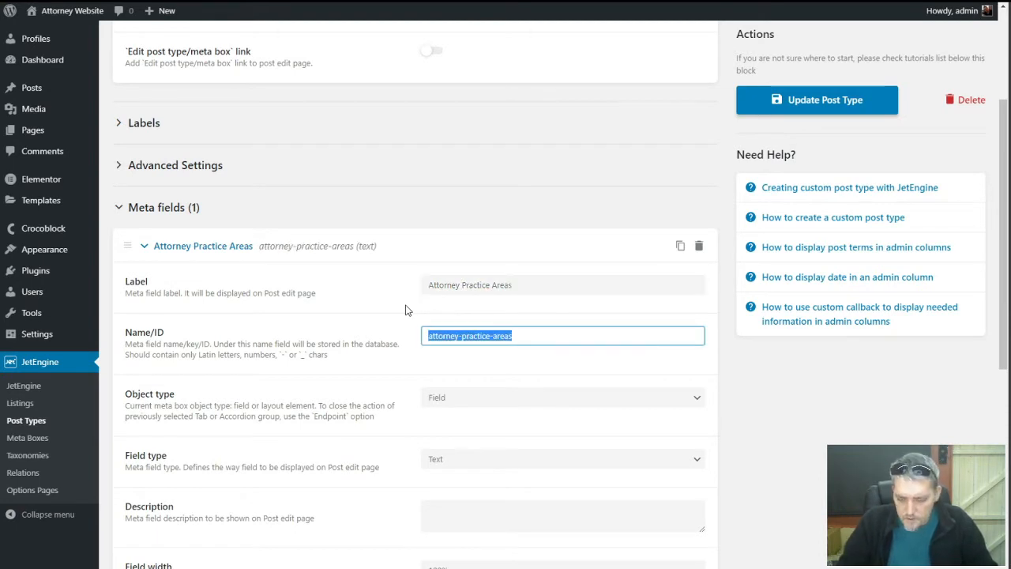
{"action": "key", "text": "Home"}
{"action": "type", "text": "profile"}
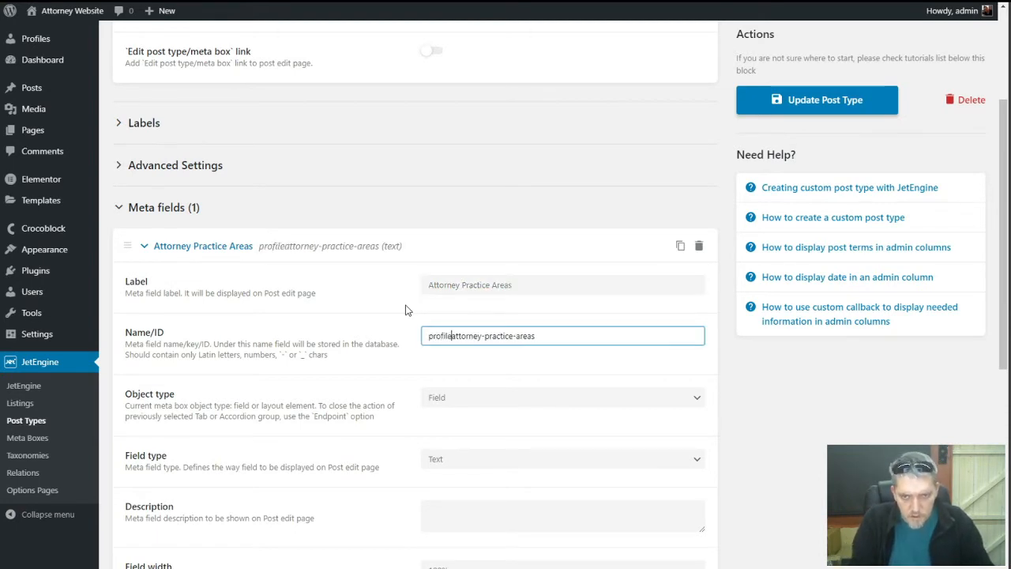
{"action": "type", "text": "-"}
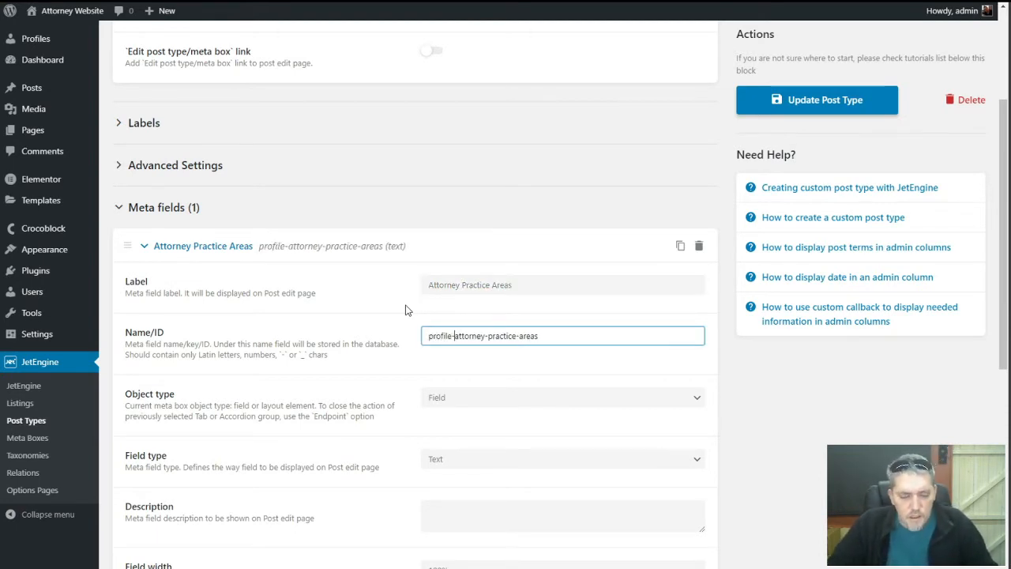
{"action": "scroll", "coordinate": [406, 309], "scroll_direction": "down", "scroll_amount": 1}
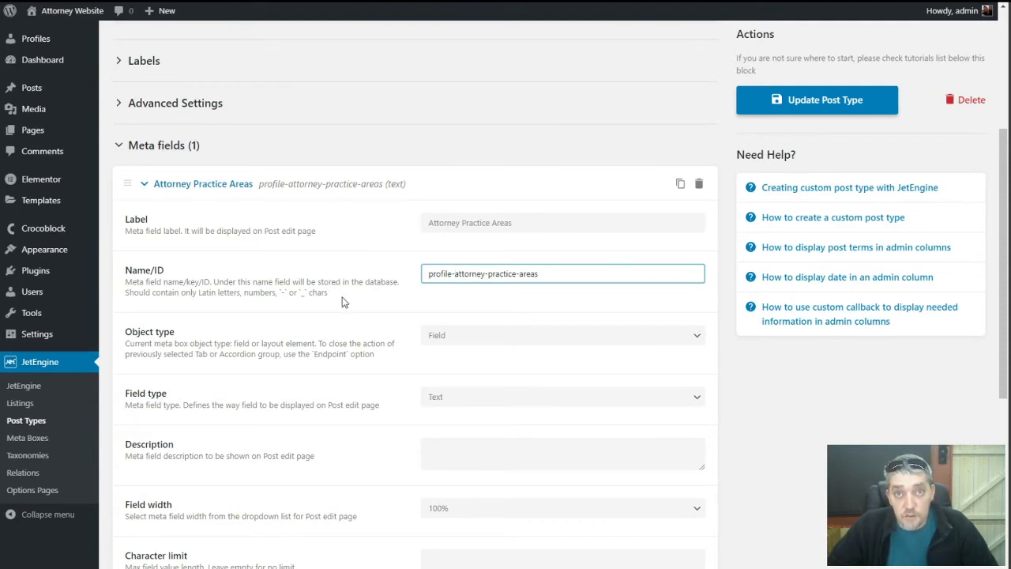
{"action": "scroll", "coordinate": [342, 302], "scroll_direction": "down", "scroll_amount": 2}
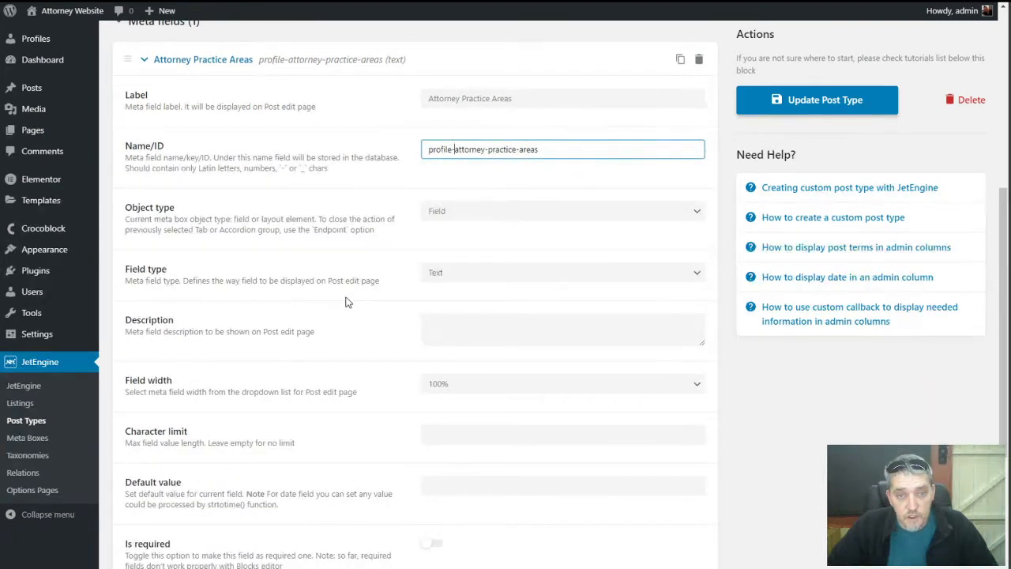
{"action": "left_click", "coordinate": [477, 215]}
{"action": "left_click", "coordinate": [360, 215]}
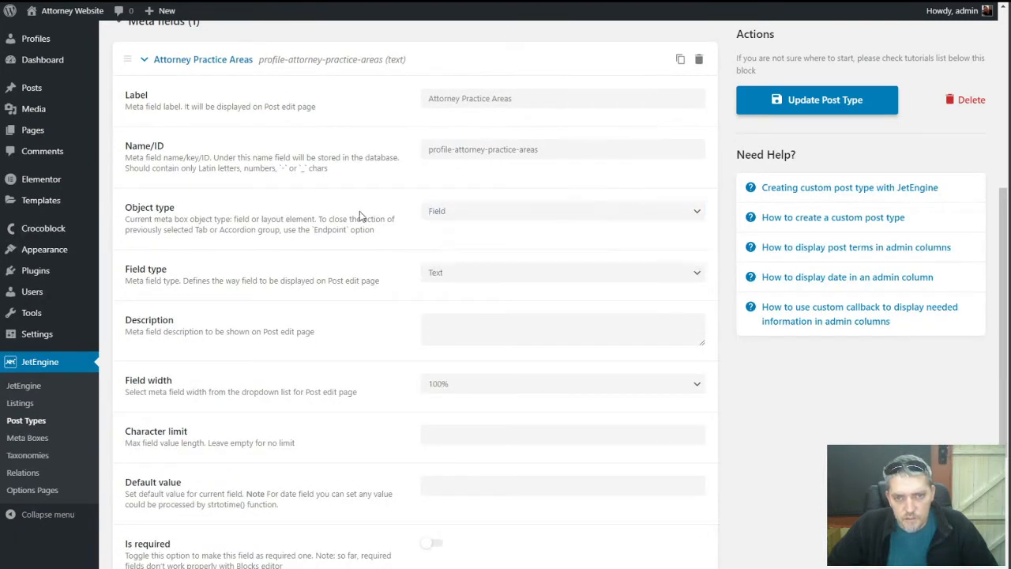
Turn Attorney Practice Areas into a Repeater field and add a repeater sub-field
{"action": "left_click", "coordinate": [460, 275]}
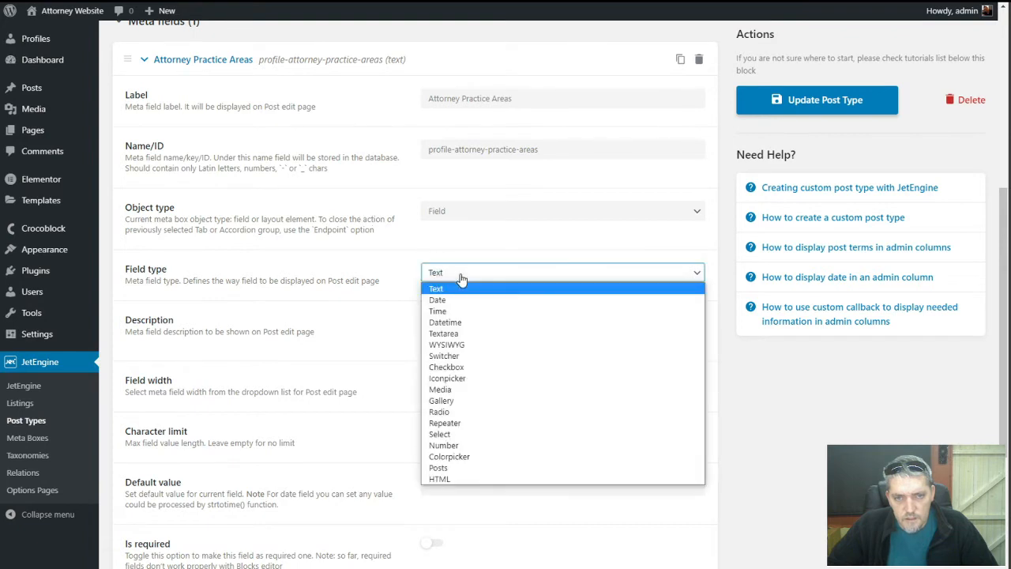
{"action": "left_click", "coordinate": [492, 422]}
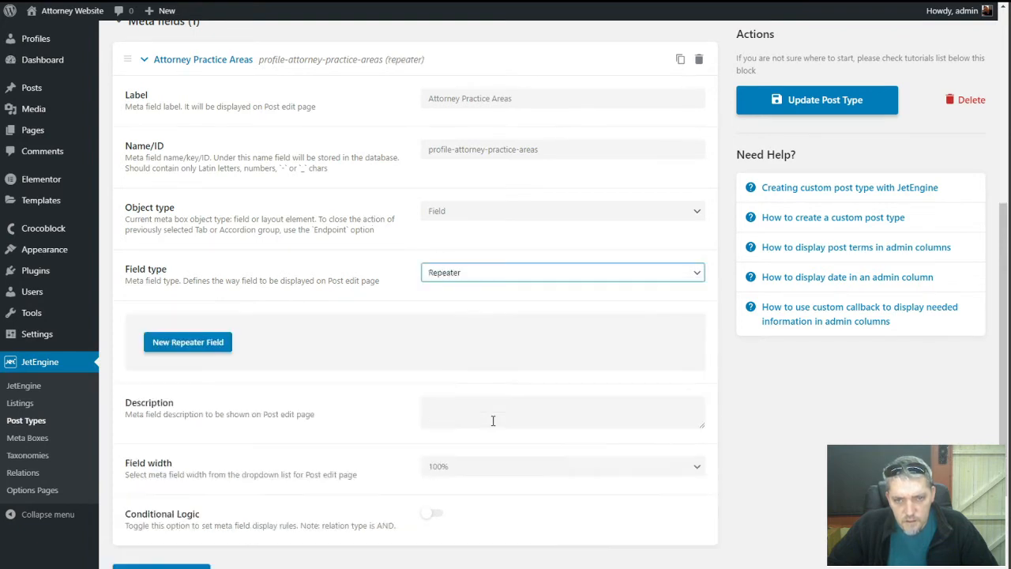
{"action": "left_click", "coordinate": [199, 345]}
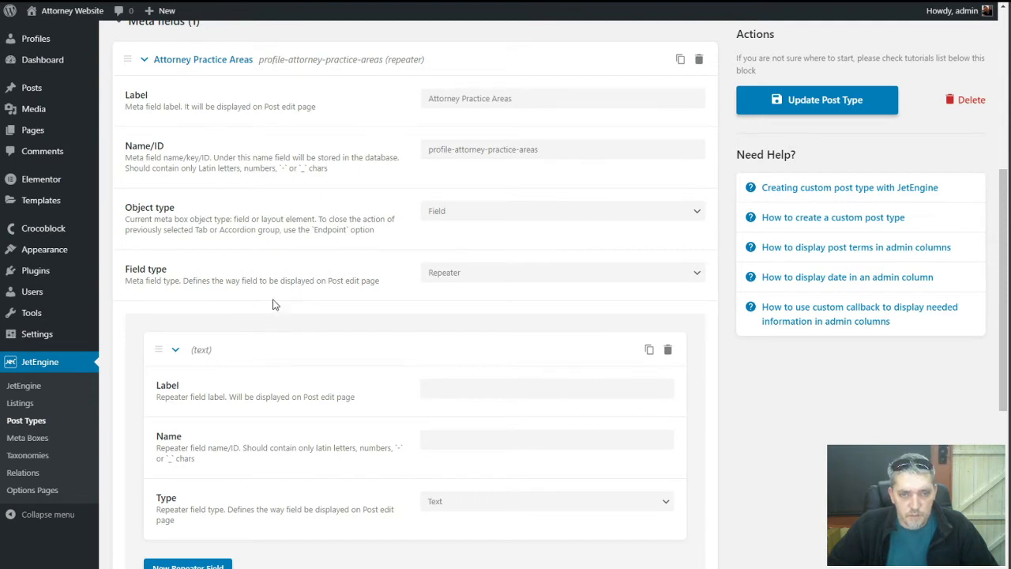
{"action": "scroll", "coordinate": [280, 338], "scroll_direction": "down", "scroll_amount": 1}
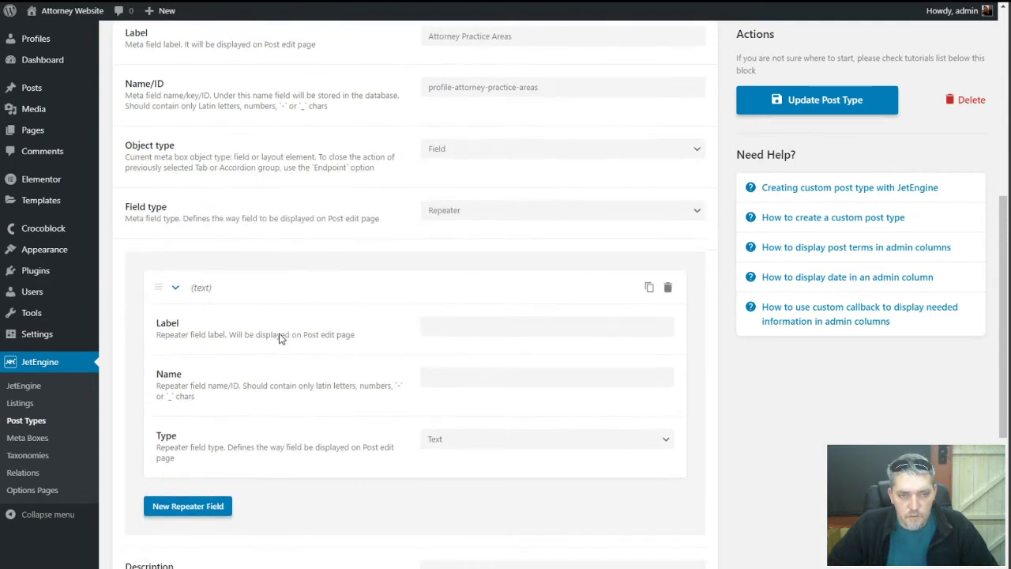
Name the sub-field 'Practice Area' (profile-practice-area), keep it Text, and collapse it
{"action": "left_click", "coordinate": [429, 323]}
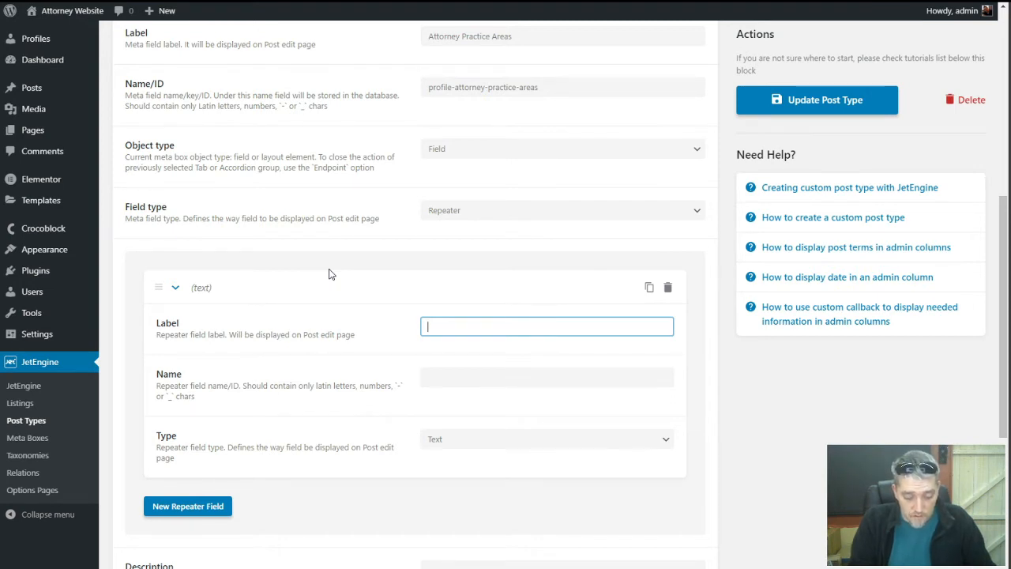
{"action": "type", "text": "Prac"}
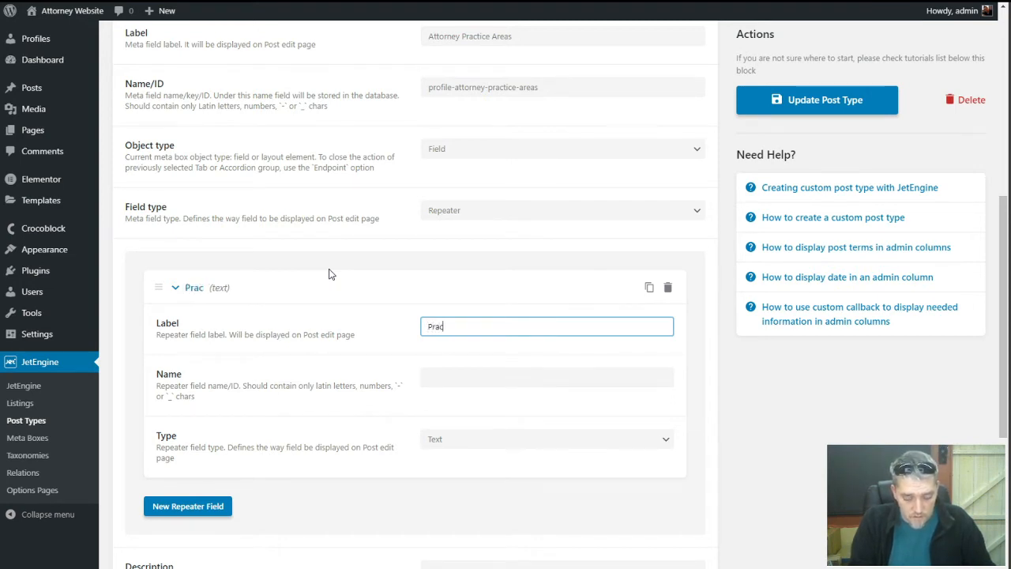
{"action": "type", "text": "tice Area"}
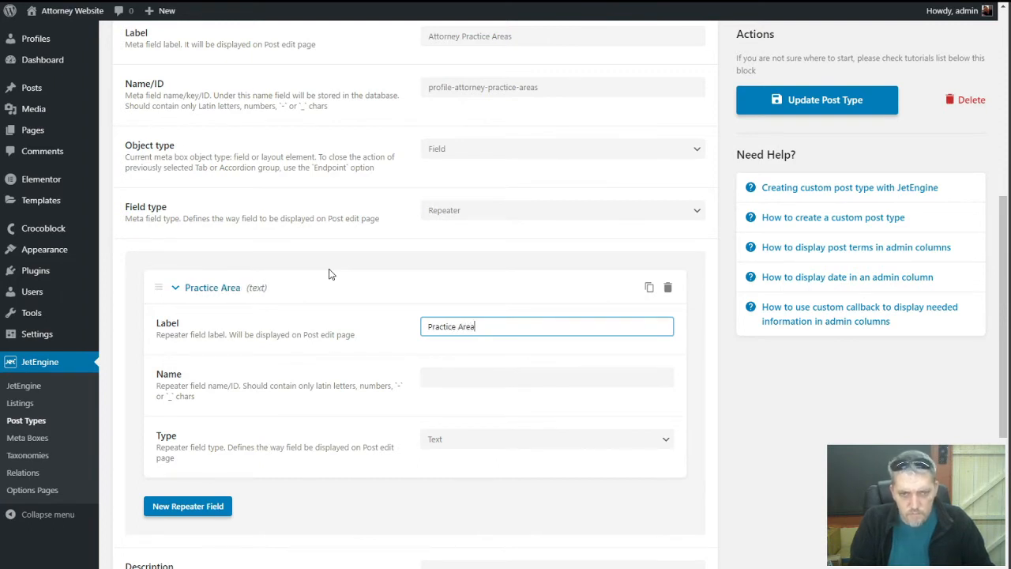
{"action": "key", "text": "Tab"}
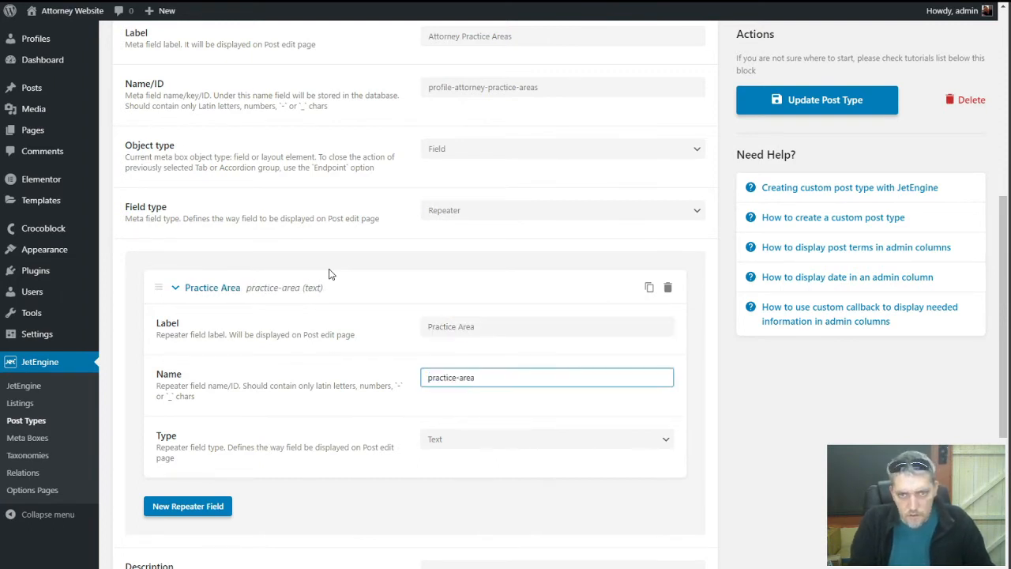
{"action": "type", "text": "profile"}
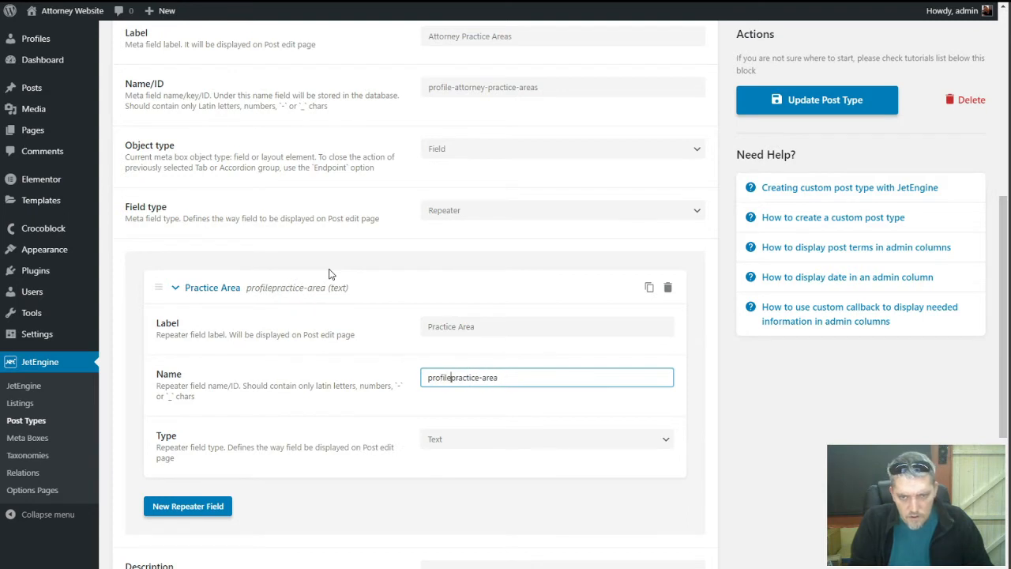
{"action": "type", "text": "-"}
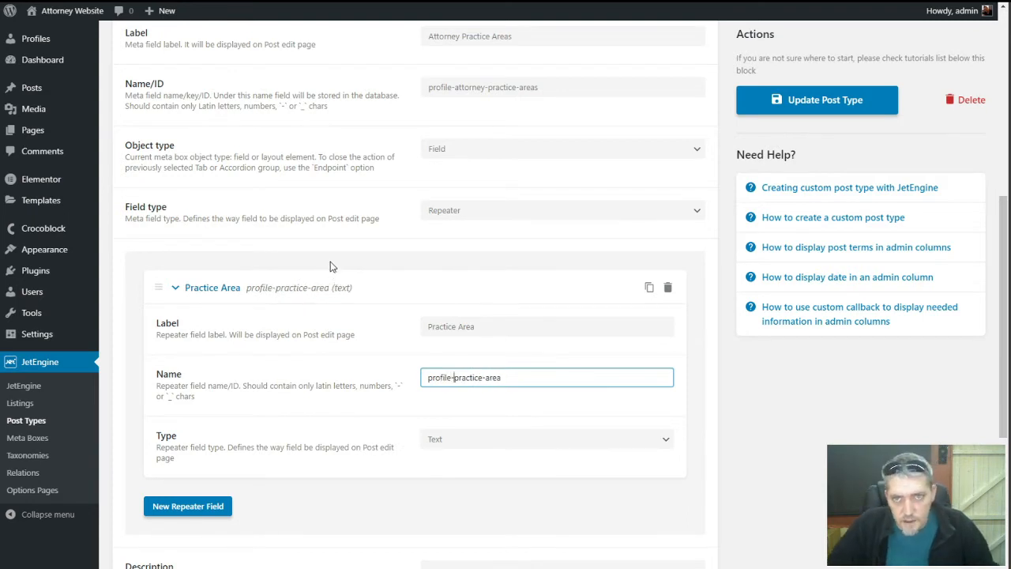
{"action": "left_click", "coordinate": [318, 448]}
{"action": "left_click", "coordinate": [447, 442]}
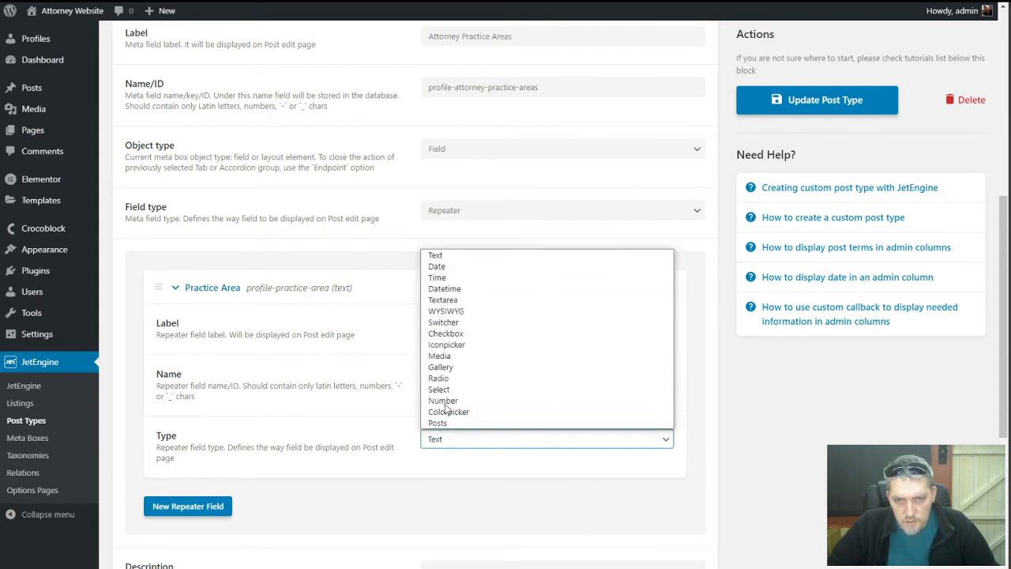
{"action": "left_click", "coordinate": [355, 445]}
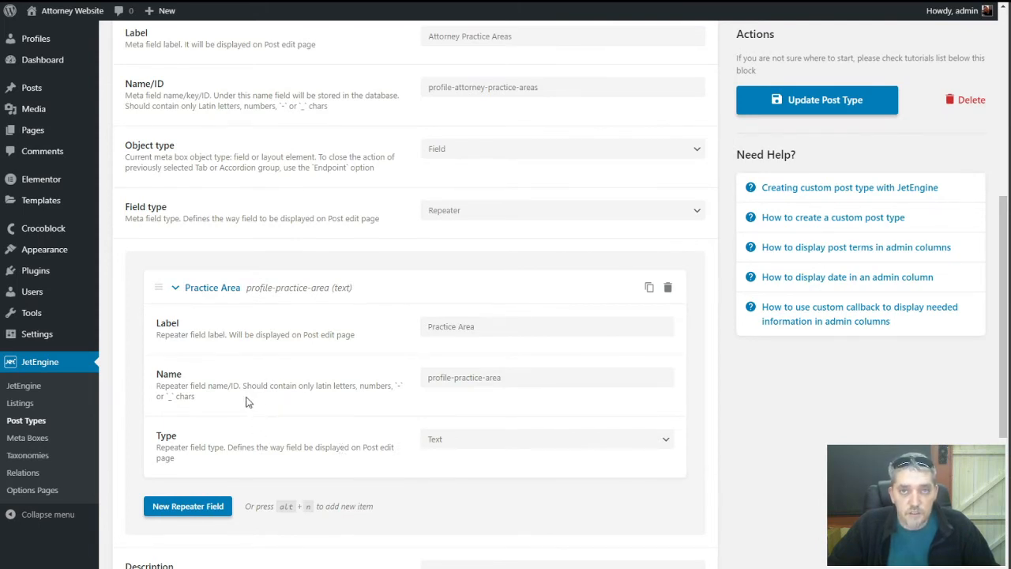
{"action": "left_click", "coordinate": [177, 289]}
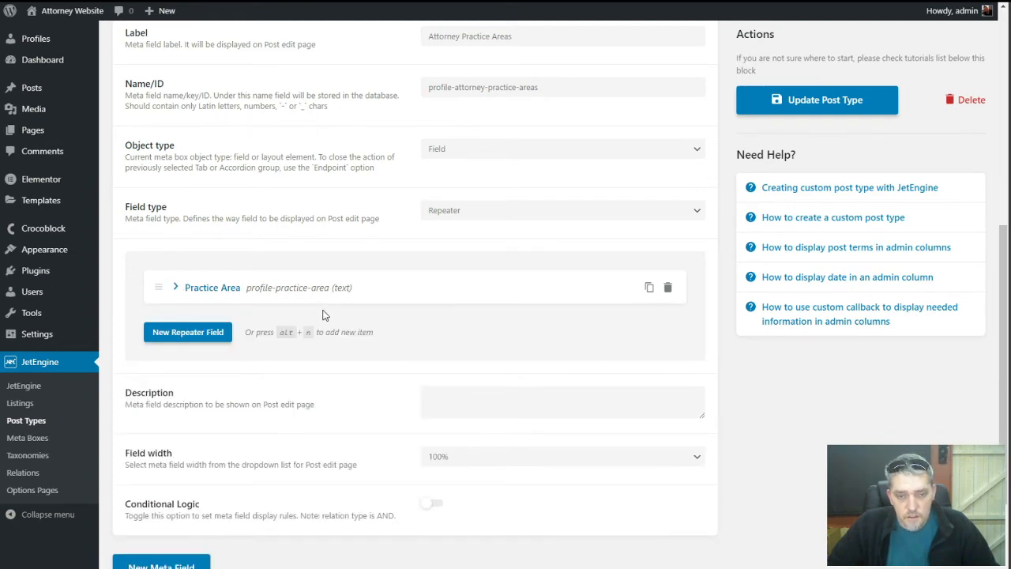
{"action": "scroll", "coordinate": [322, 315], "scroll_direction": "up", "scroll_amount": 5}
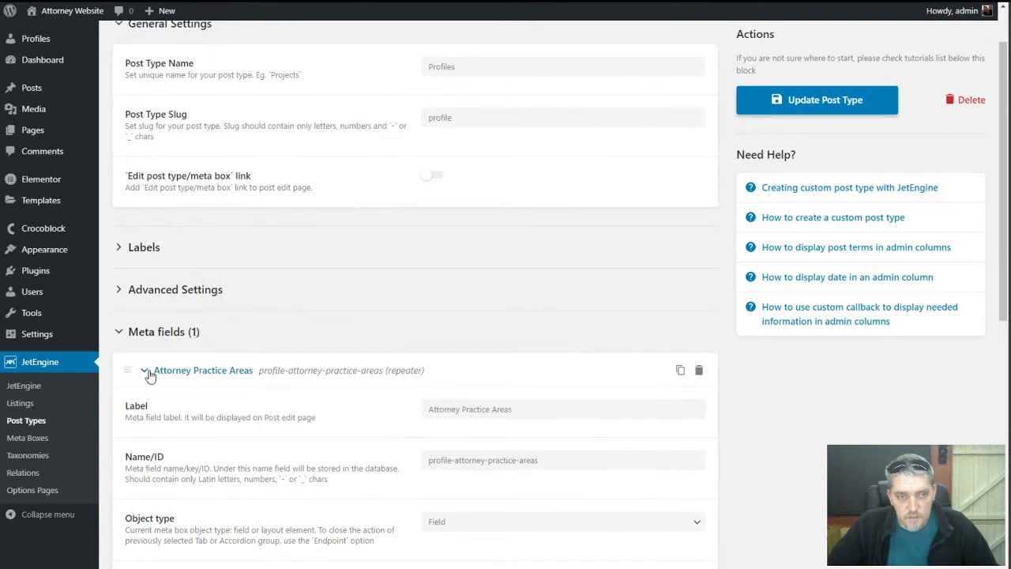
Add a second meta field labelled 'Facebook Link' with ID 'profile-facebook-link'
{"action": "left_click", "coordinate": [148, 373]}
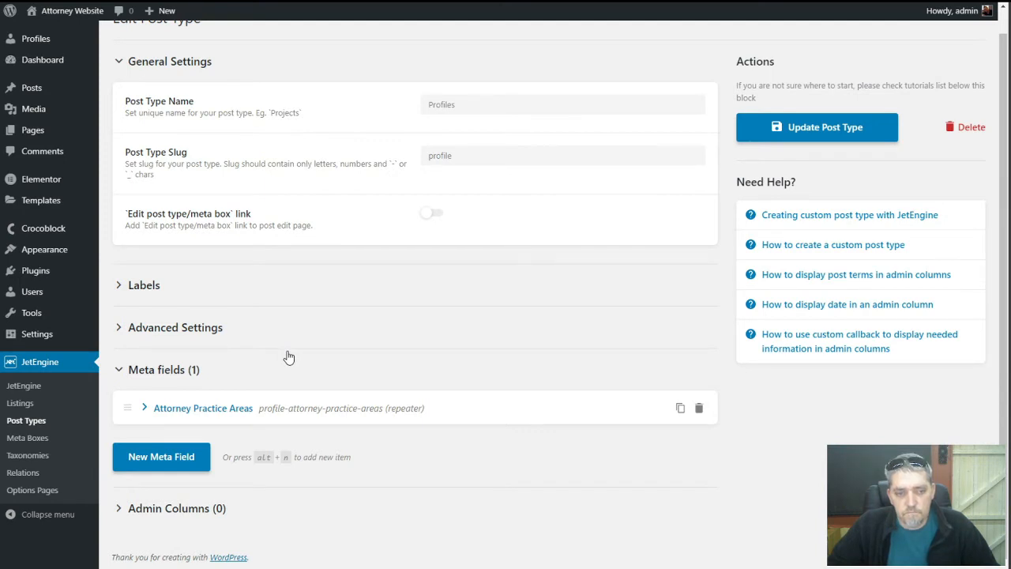
{"action": "left_click", "coordinate": [176, 457]}
{"action": "scroll", "coordinate": [310, 430], "scroll_direction": "down", "scroll_amount": 3}
{"action": "left_click", "coordinate": [427, 313]}
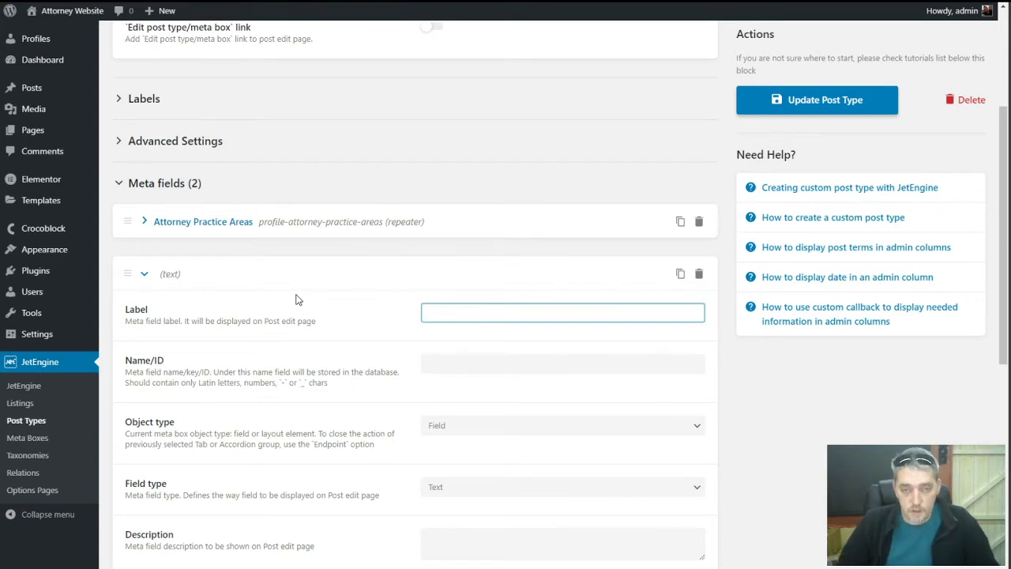
{"action": "type", "text": "Fa"}
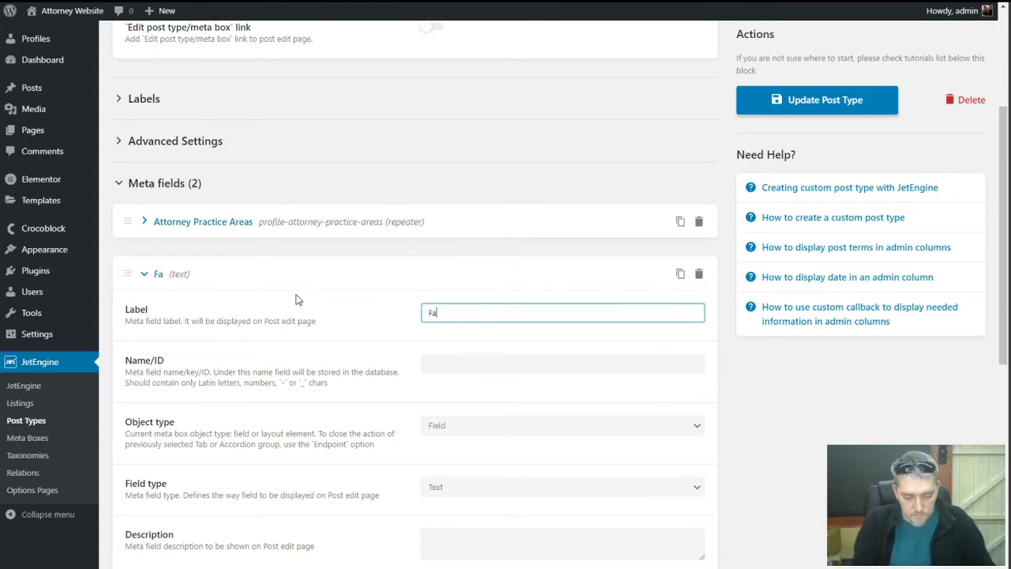
{"action": "type", "text": "cebook"}
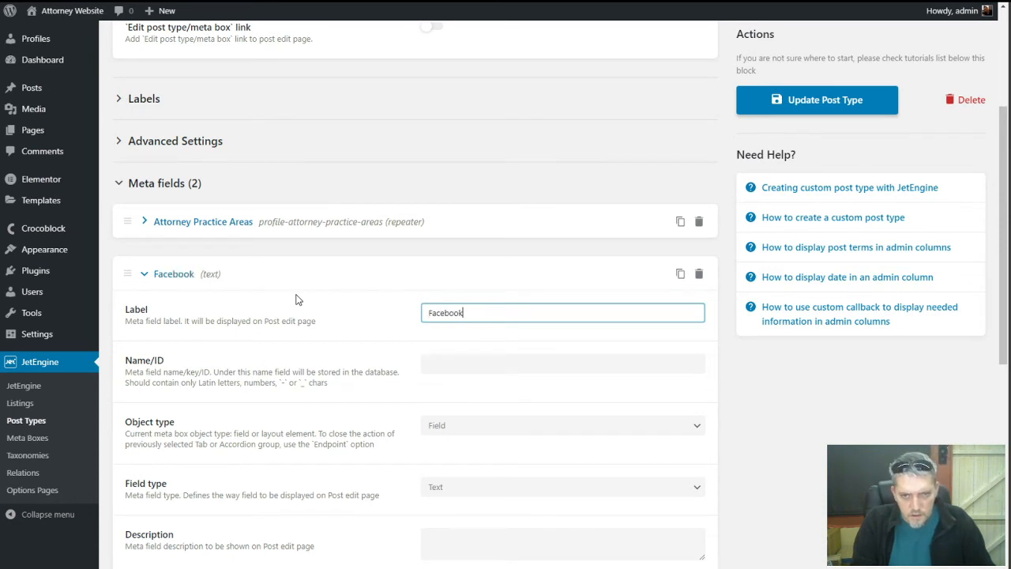
{"action": "type", "text": " Link"}
{"action": "key", "text": "Tab"}
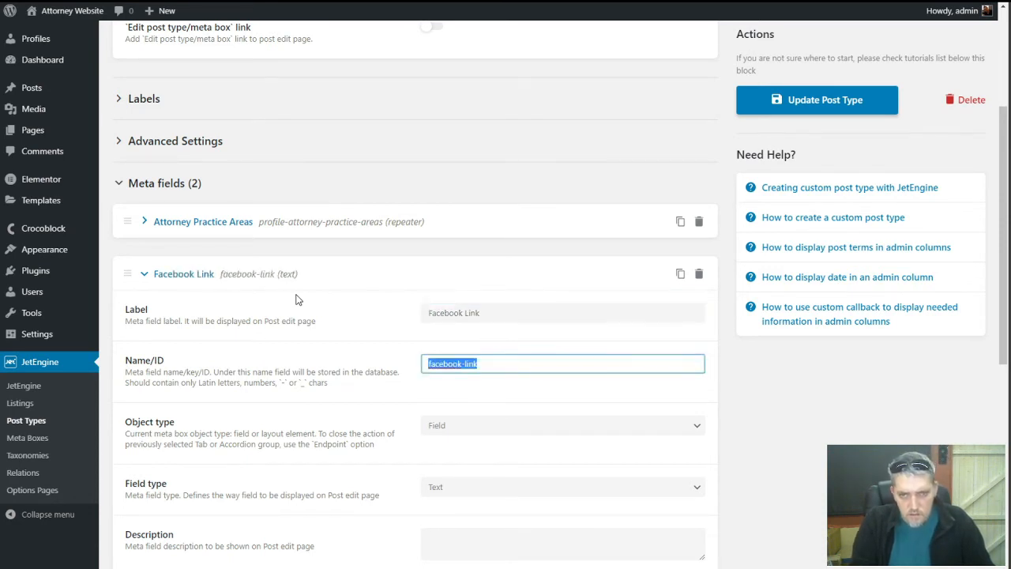
{"action": "key", "text": "Home"}
{"action": "type", "text": "profi"}
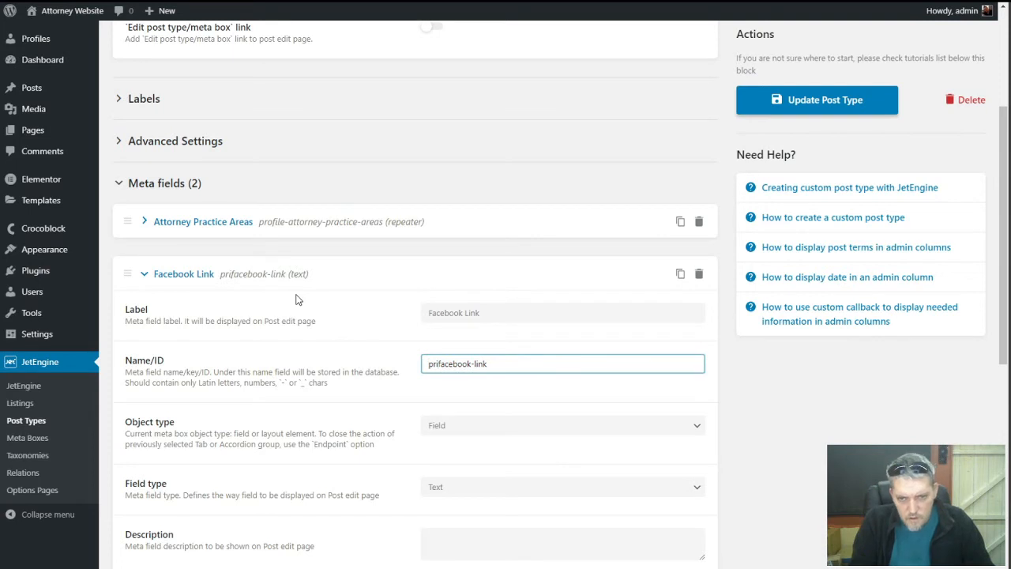
{"action": "key", "text": "BackSpace"}
{"action": "key", "text": "BackSpace"}
{"action": "type", "text": "rofile"}
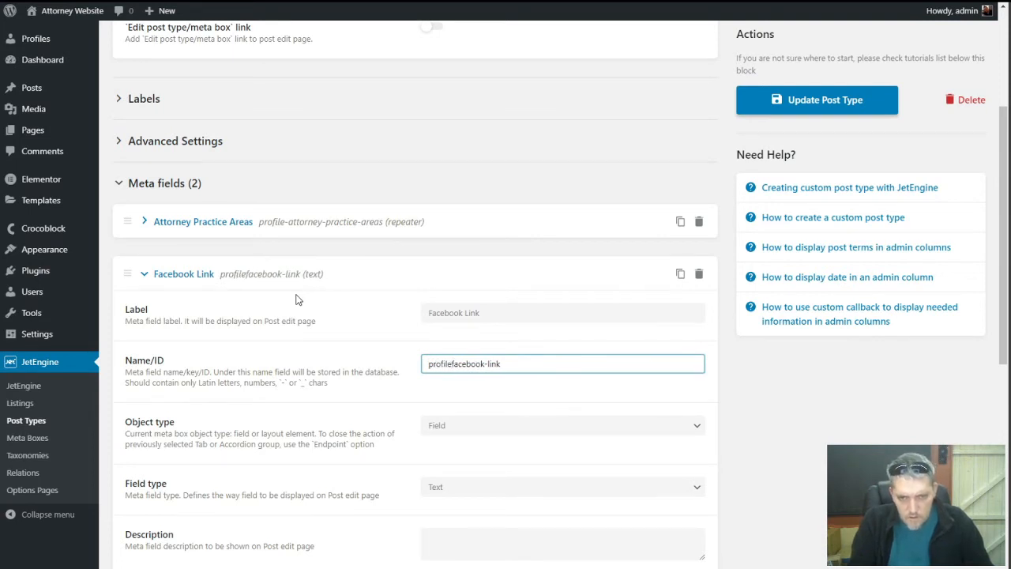
{"action": "type", "text": "-"}
{"action": "key", "text": "shift+Home"}
{"action": "key", "text": "ctrl+c"}
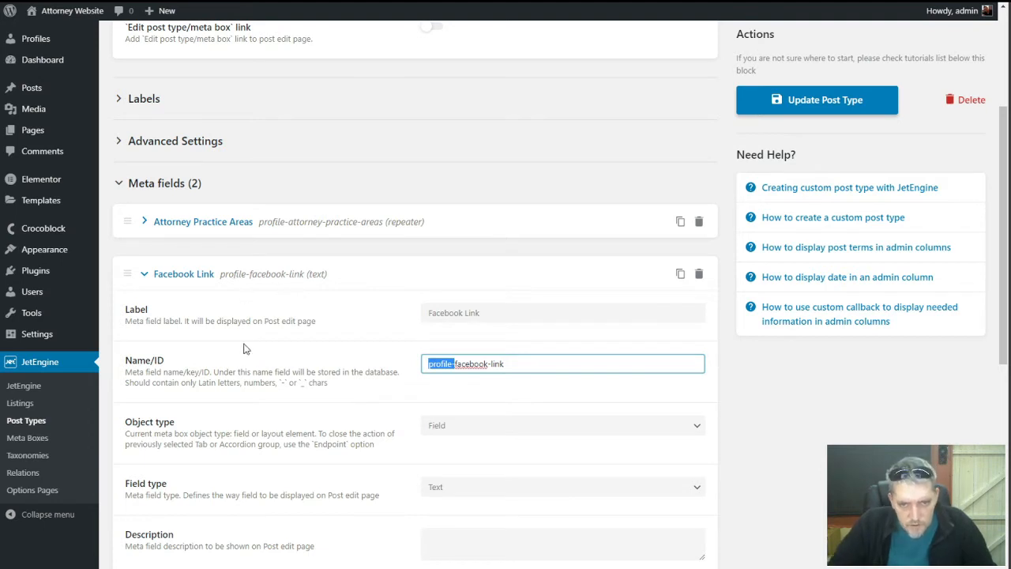
Keep Facebook Link as a Text field of object type Field, collapse it, and add a third field
{"action": "left_click", "coordinate": [252, 369]}
{"action": "scroll", "coordinate": [252, 369], "scroll_direction": "down", "scroll_amount": 2}
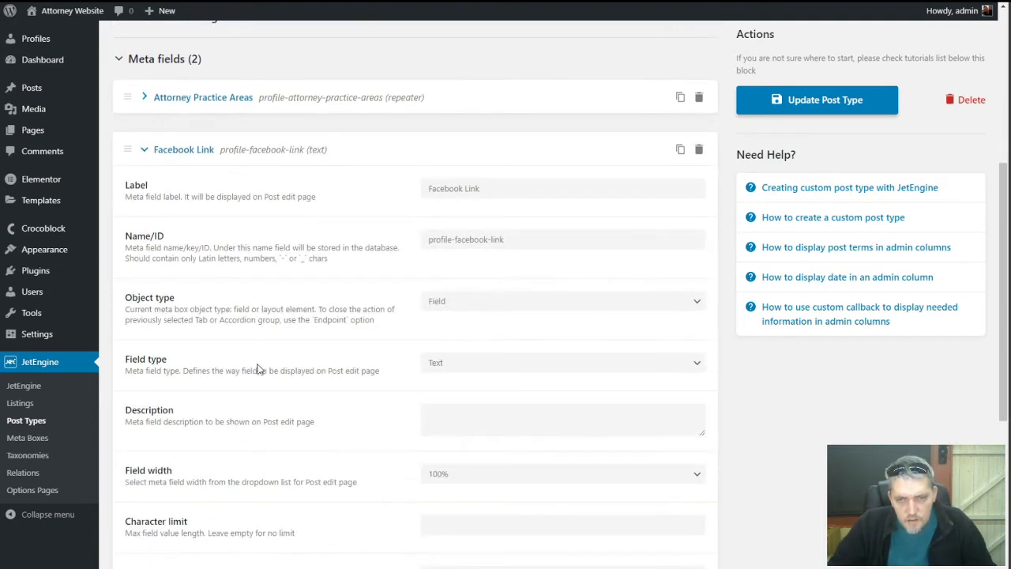
{"action": "left_click", "coordinate": [451, 301]}
{"action": "left_click", "coordinate": [439, 303]}
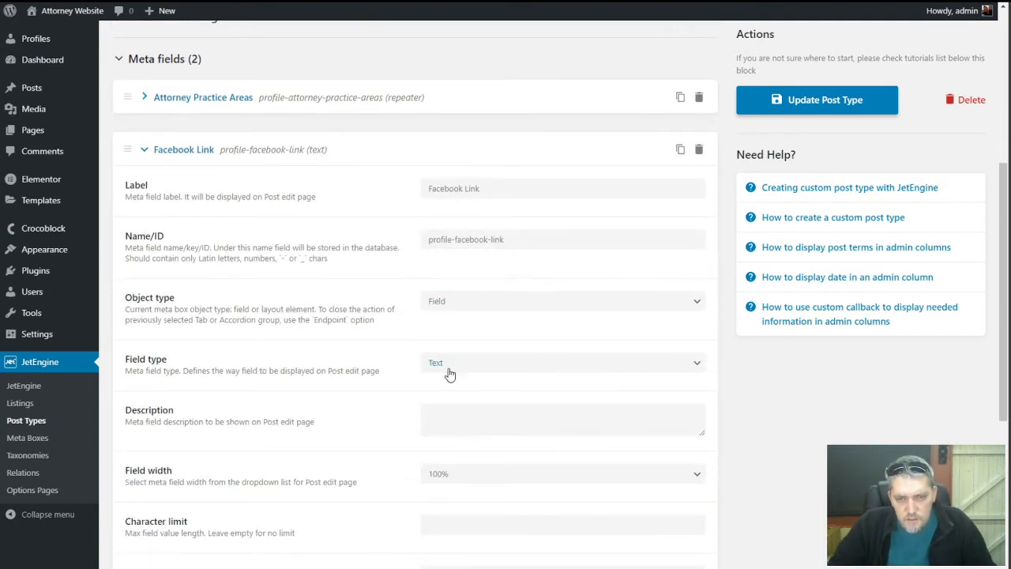
{"action": "left_click", "coordinate": [450, 367]}
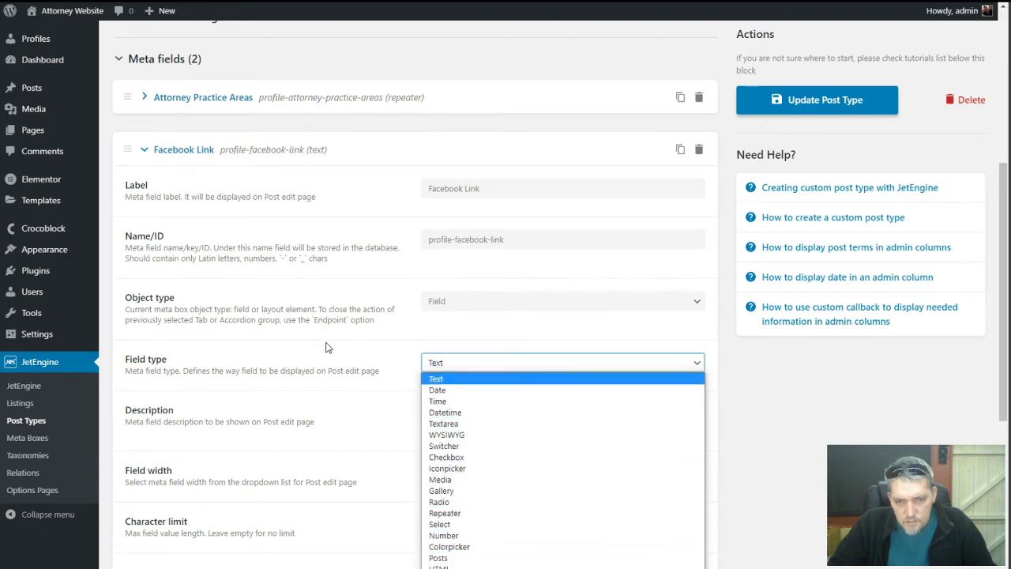
{"action": "left_click", "coordinate": [335, 365]}
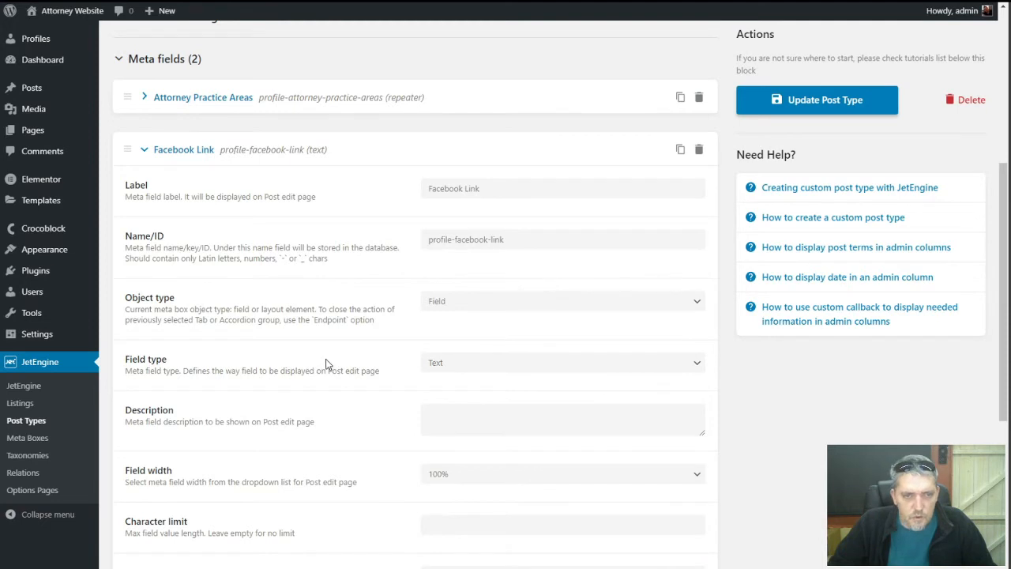
{"action": "left_click", "coordinate": [144, 149]}
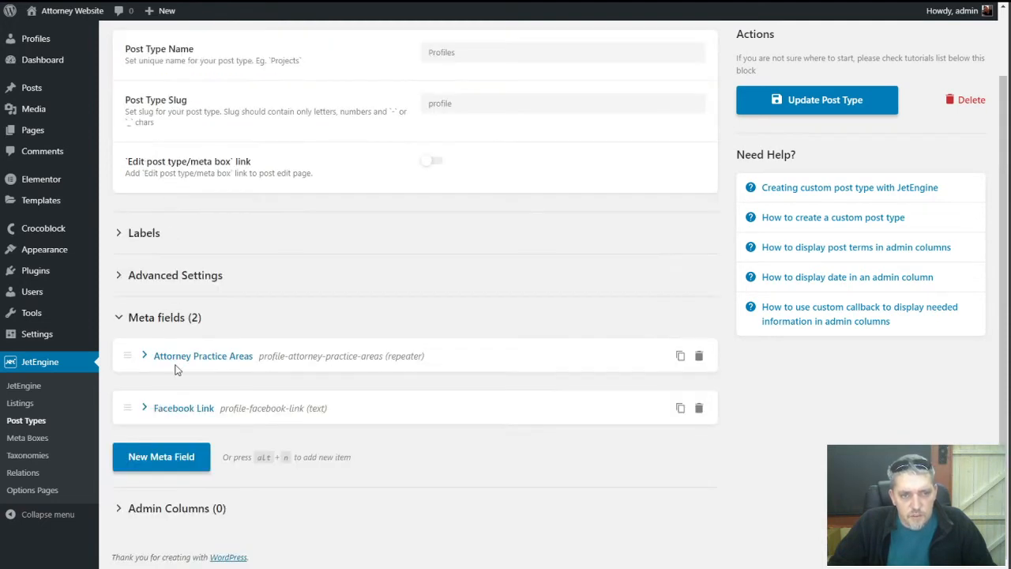
{"action": "left_click", "coordinate": [189, 456]}
Label the third field 'Instagram Link' with ID 'profile-instagram-link'
{"action": "left_click", "coordinate": [455, 498]}
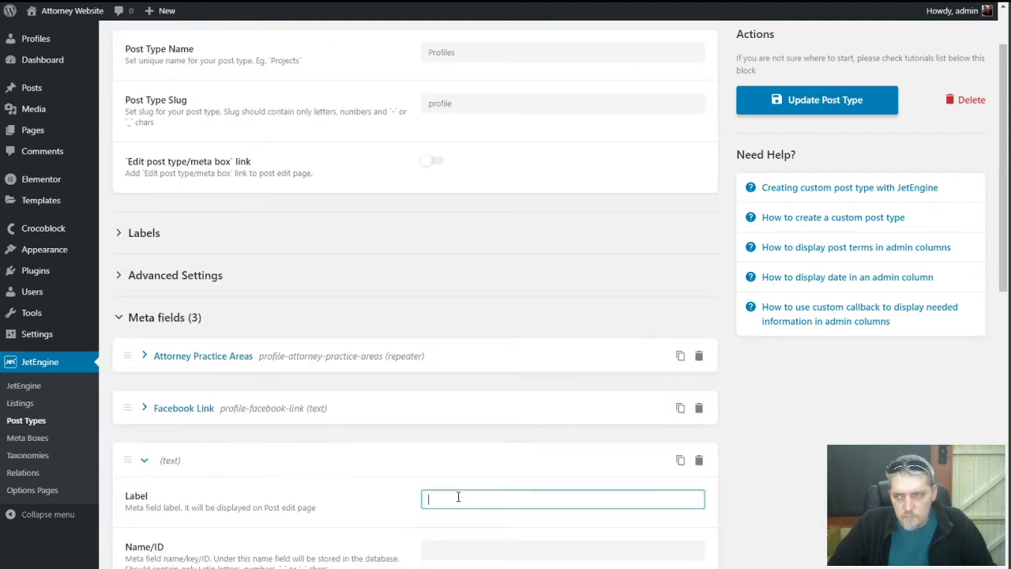
{"action": "type", "text": "Insta"}
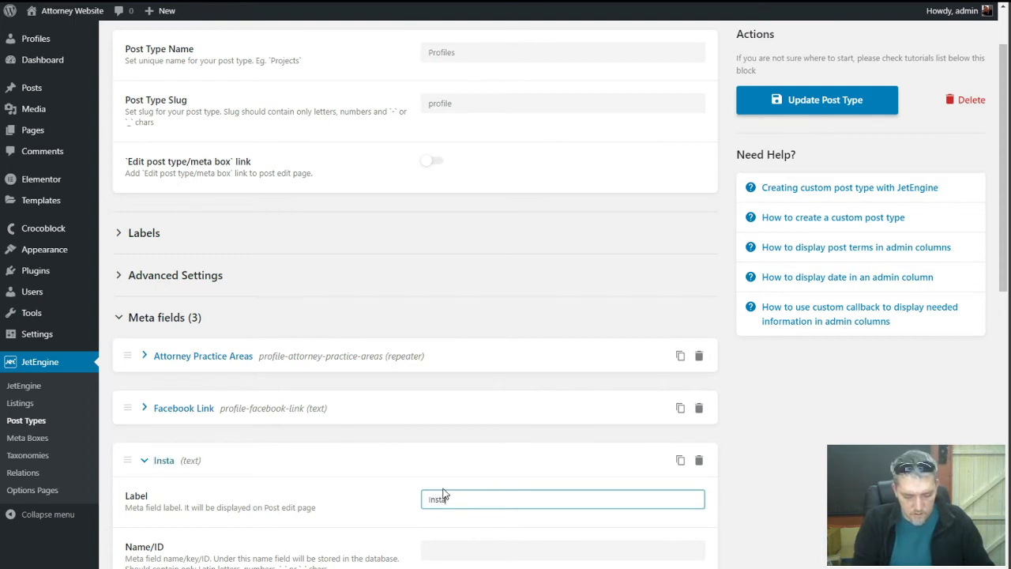
{"action": "type", "text": "gram Link"}
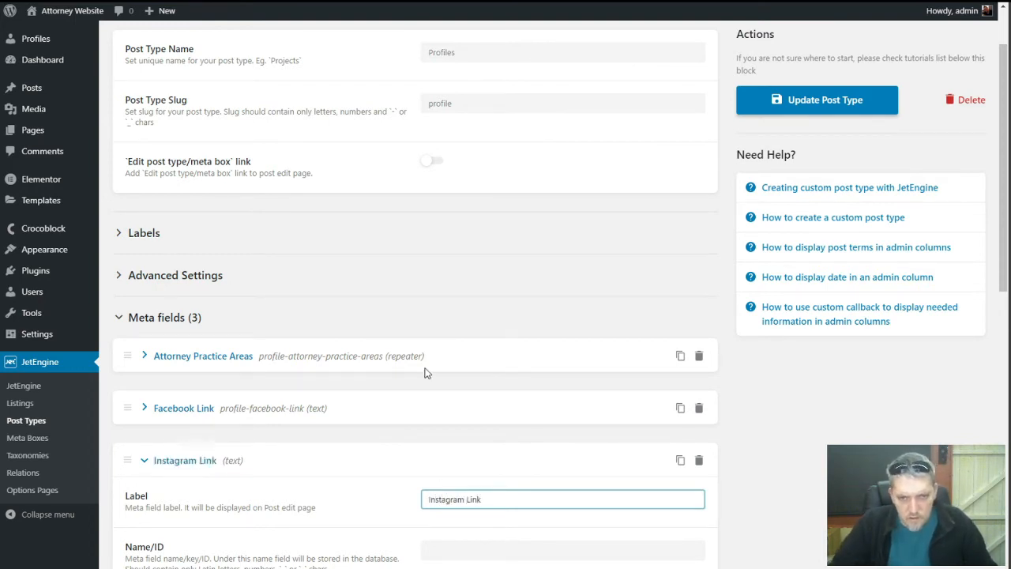
{"action": "scroll", "coordinate": [424, 368], "scroll_direction": "down", "scroll_amount": 4}
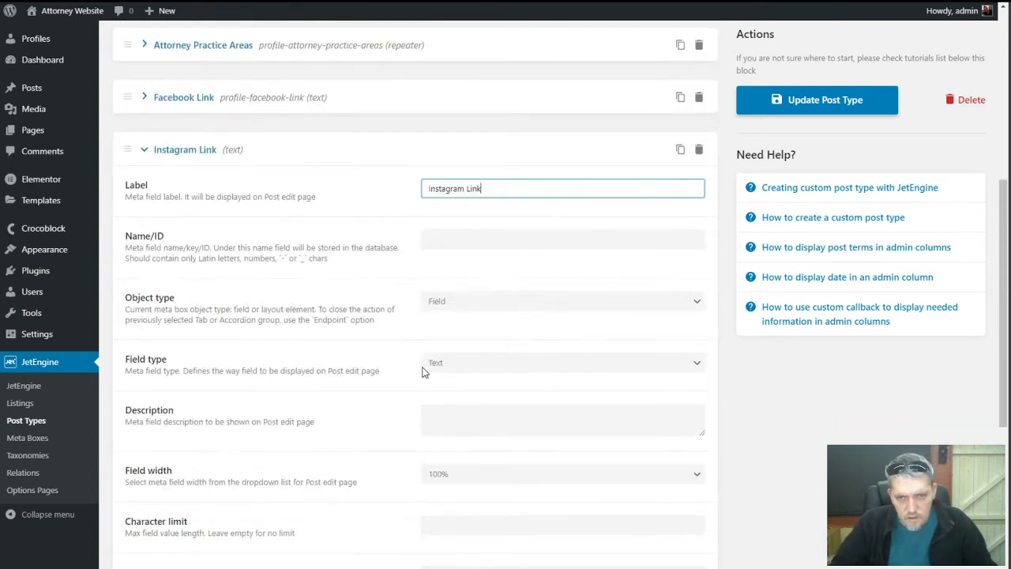
{"action": "left_click", "coordinate": [462, 239]}
{"action": "key", "text": "Home"}
{"action": "key", "text": "ctrl+v"}
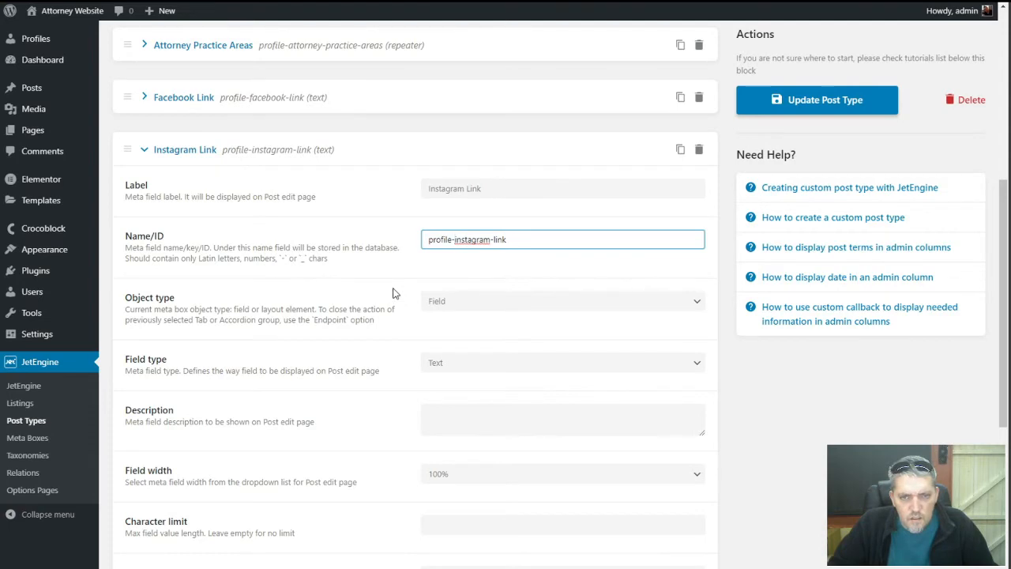
{"action": "scroll", "coordinate": [393, 290], "scroll_direction": "down", "scroll_amount": 4}
Add a 'LinkedIn Link' meta field with a 'profile-' prefixed ID
{"action": "left_click", "coordinate": [199, 454]}
{"action": "scroll", "coordinate": [249, 416], "scroll_direction": "down", "scroll_amount": 1}
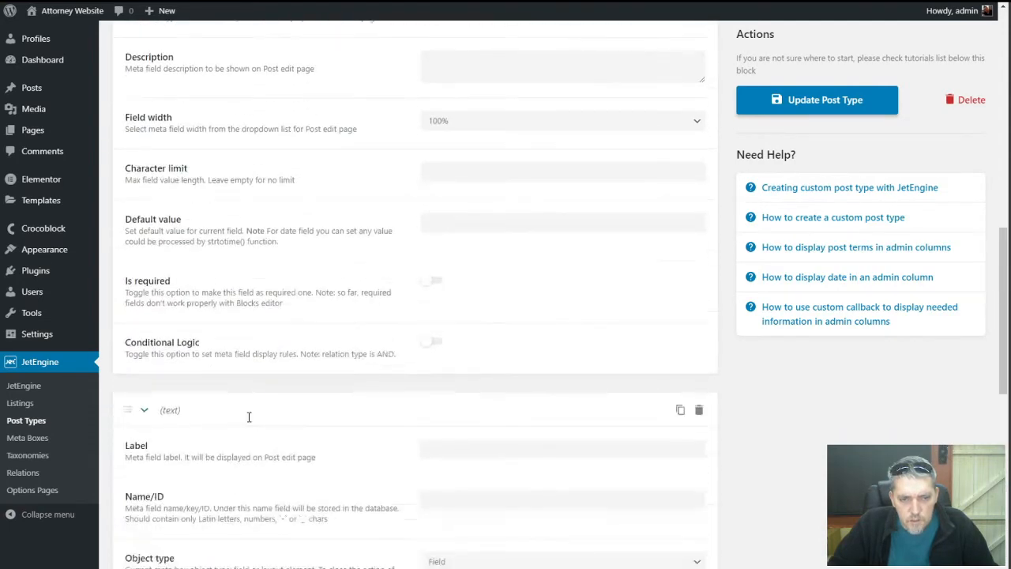
{"action": "scroll", "coordinate": [249, 416], "scroll_direction": "down", "scroll_amount": 3}
{"action": "left_click", "coordinate": [467, 187]}
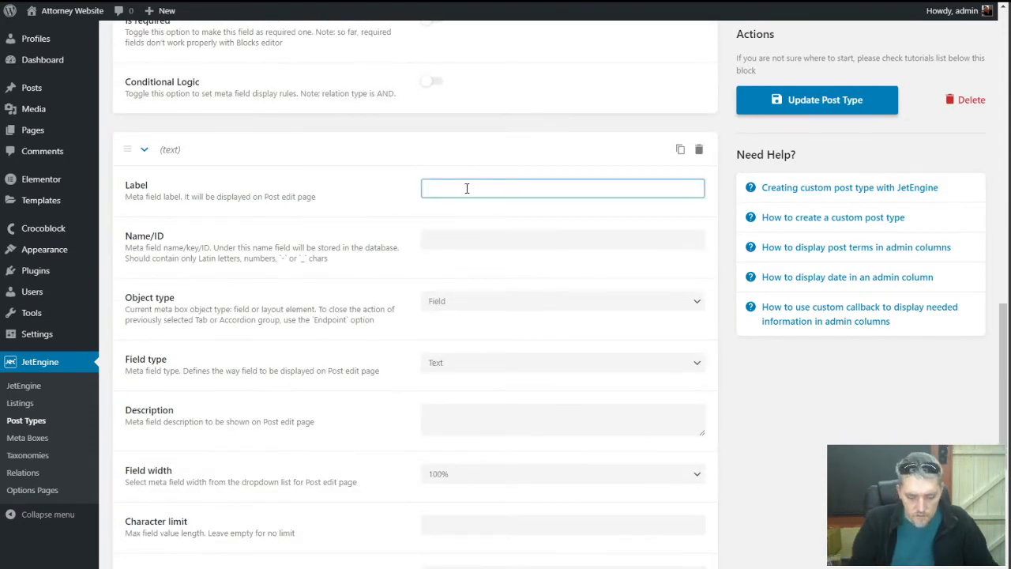
{"action": "type", "text": "LinkedIn L"}
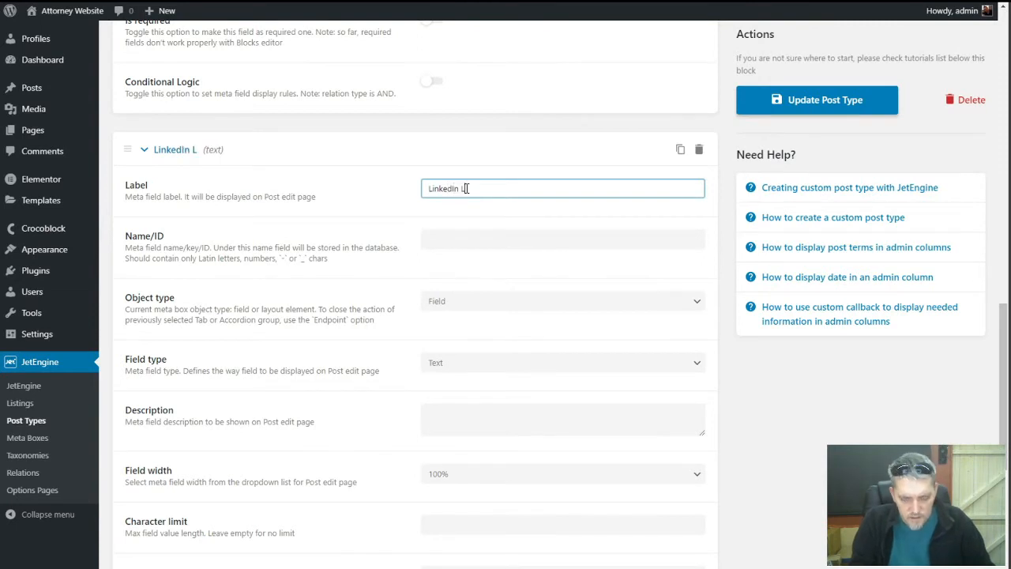
{"action": "type", "text": "ink"}
{"action": "key", "text": "Tab"}
{"action": "key", "text": "Home"}
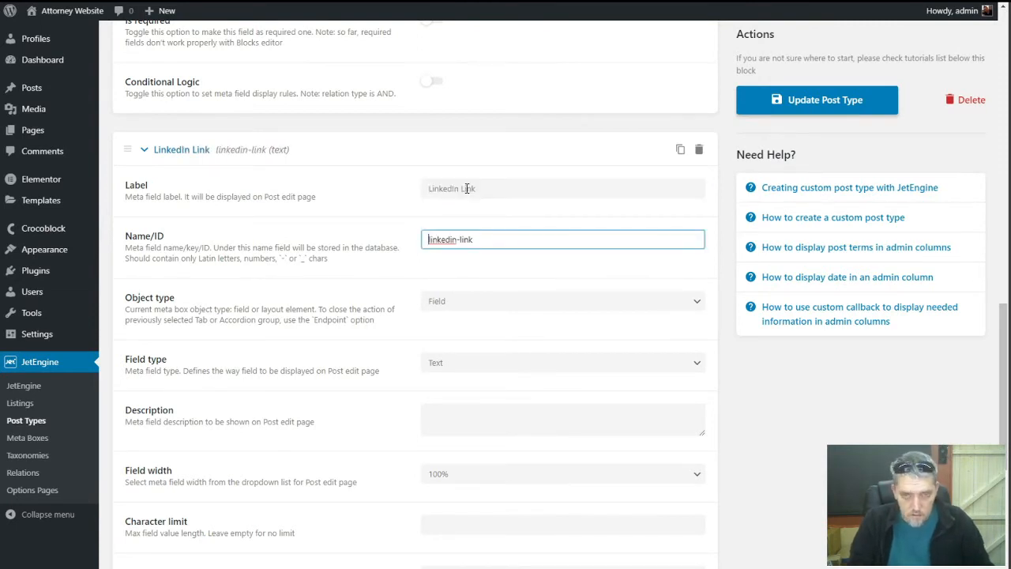
{"action": "type", "text": "profile-"}
{"action": "scroll", "coordinate": [356, 282], "scroll_direction": "down", "scroll_amount": 4}
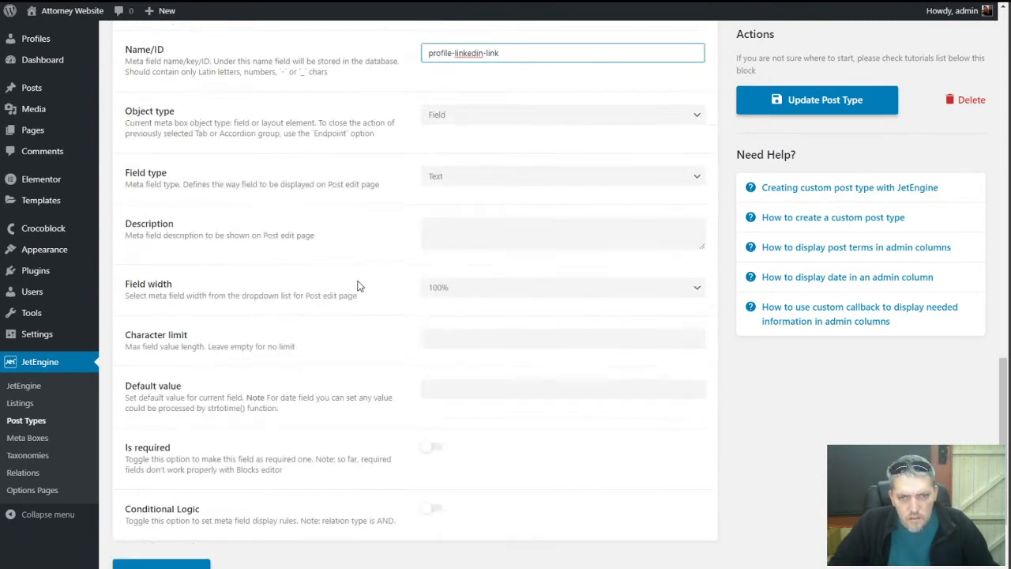
Add a 'YouTube Link' meta field with a 'profile-' prefixed ID
{"action": "left_click", "coordinate": [188, 456]}
{"action": "scroll", "coordinate": [474, 276], "scroll_direction": "down", "scroll_amount": 3}
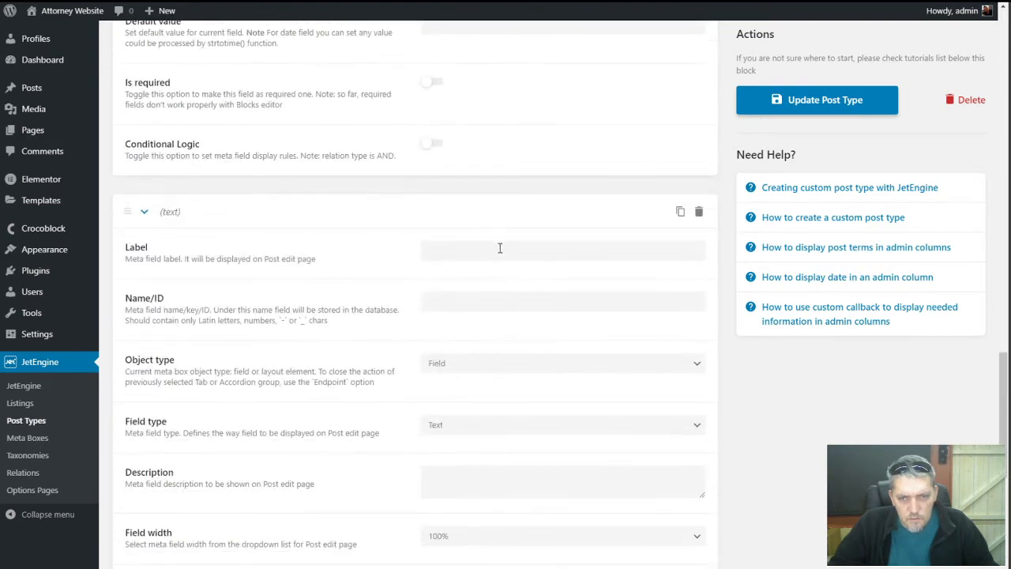
{"action": "left_click", "coordinate": [496, 245]}
{"action": "type", "text": "Youtube Link"}
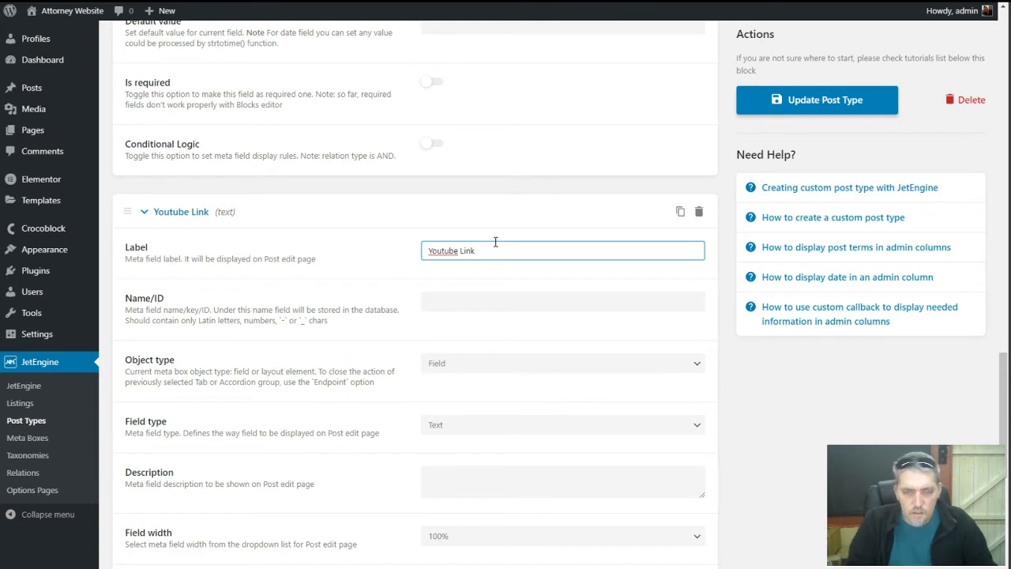
{"action": "key", "text": "Left"}
{"action": "key", "text": "Left"}
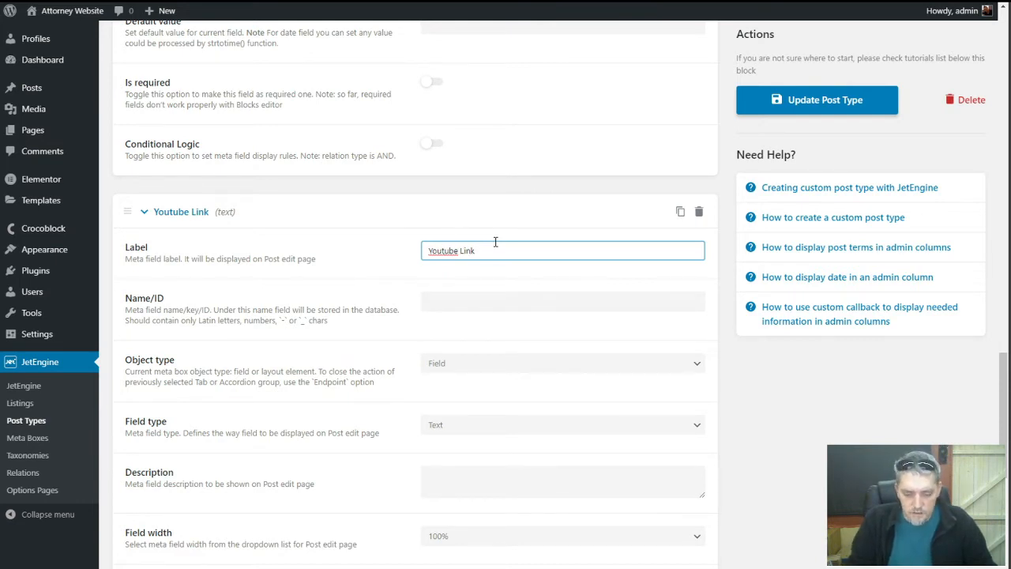
{"action": "key", "text": "BackSpace"}
{"action": "type", "text": "T"}
{"action": "key", "text": "Tab"}
{"action": "key", "text": "Home"}
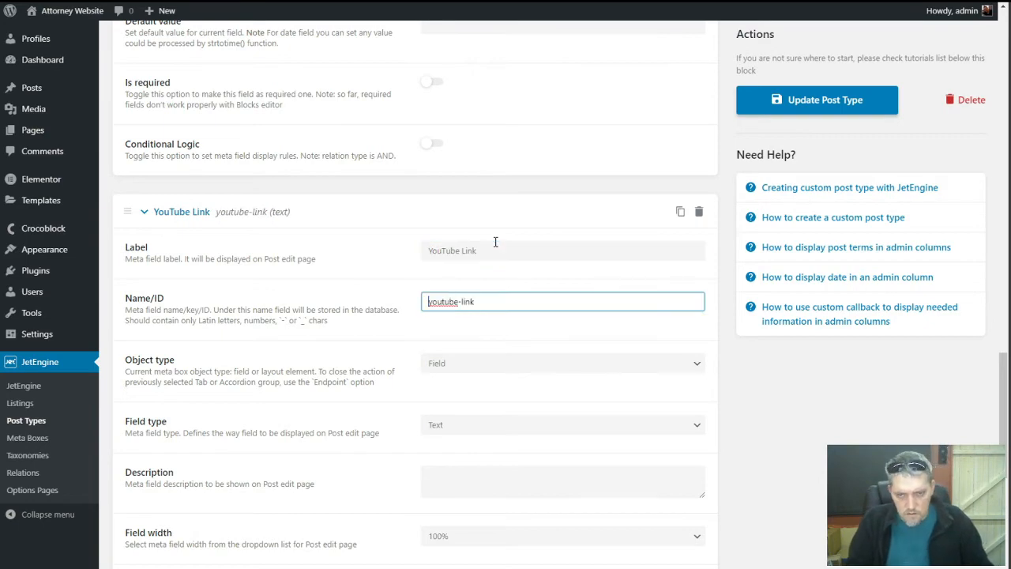
{"action": "type", "text": "profile-"}
{"action": "left_click", "coordinate": [372, 311]}
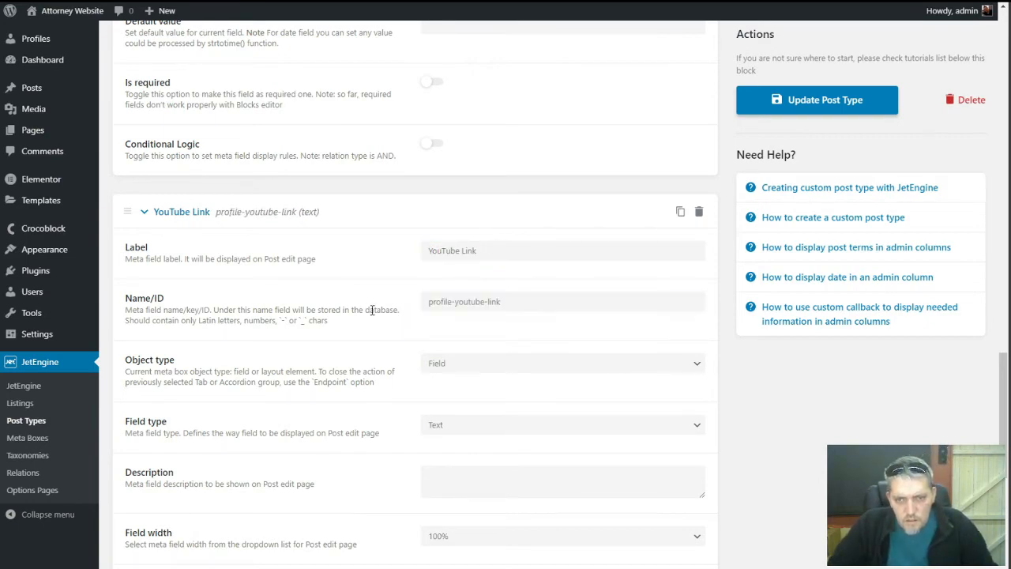
Update the Profiles post type to save all five meta fields
{"action": "scroll", "coordinate": [427, 308], "scroll_direction": "down", "scroll_amount": 5}
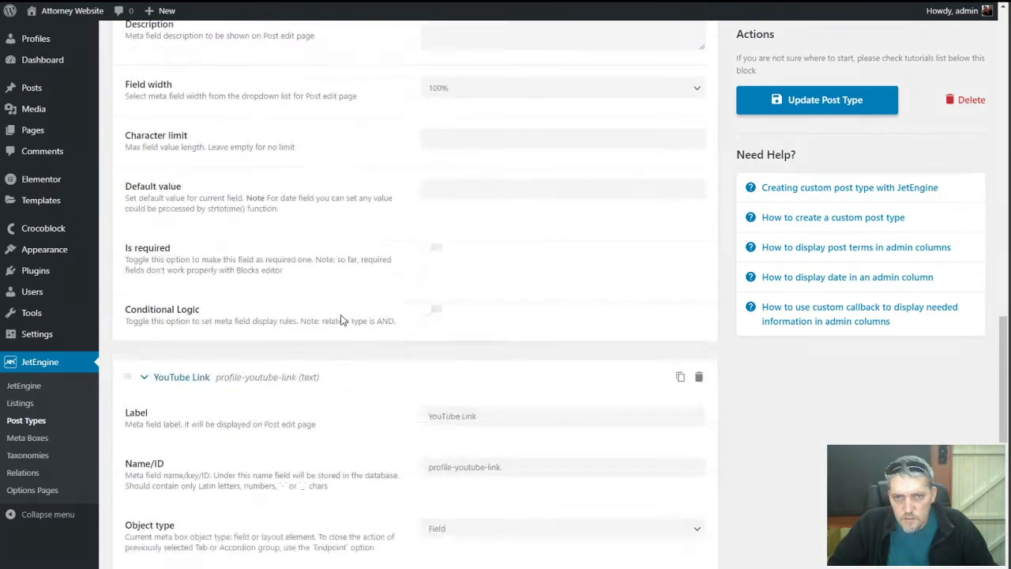
{"action": "scroll", "coordinate": [341, 319], "scroll_direction": "down", "scroll_amount": 2}
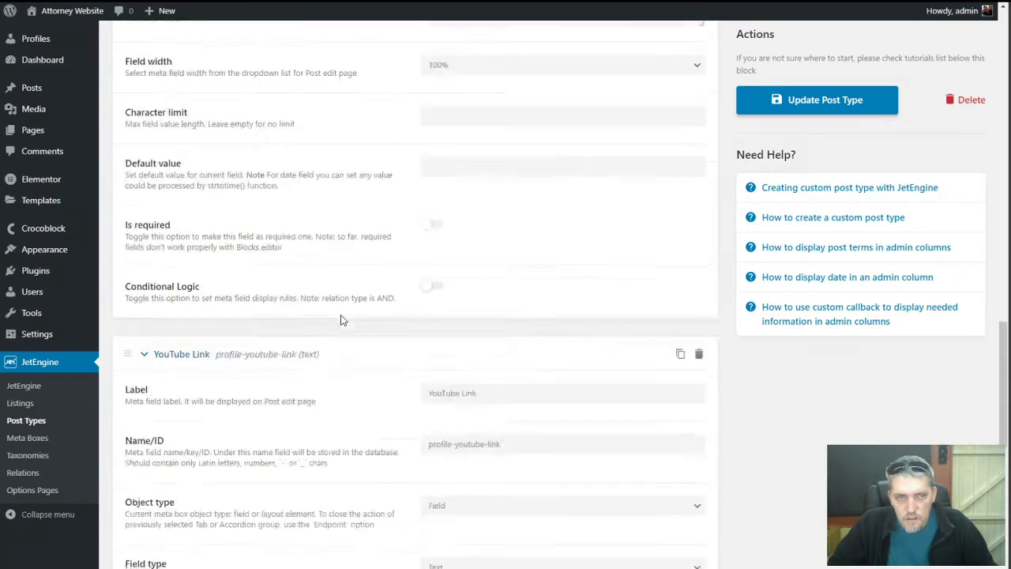
{"action": "scroll", "coordinate": [340, 319], "scroll_direction": "up", "scroll_amount": 10}
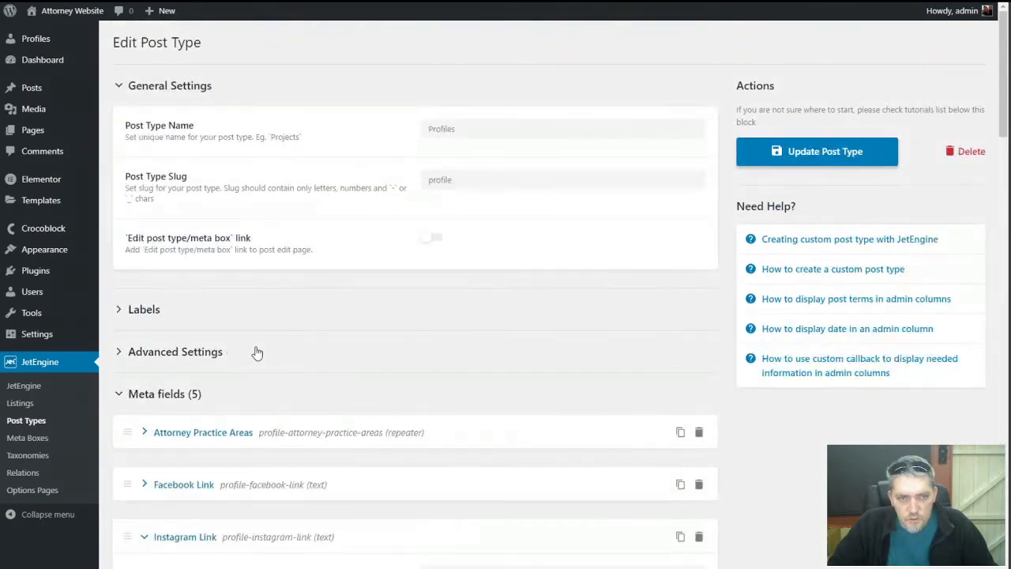
{"action": "left_click", "coordinate": [824, 150]}
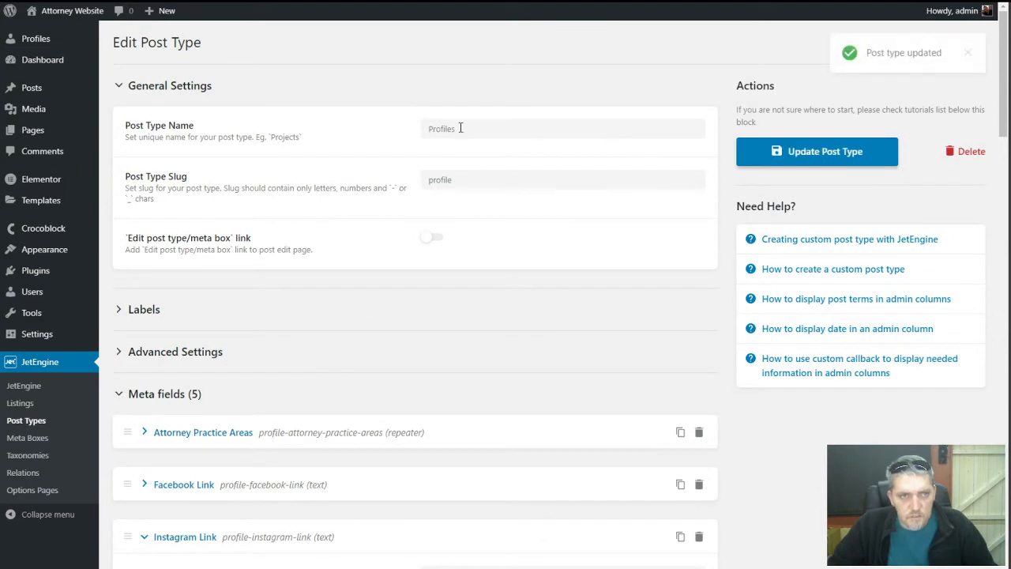
{"action": "mouse_move", "coordinate": [34, 39]}
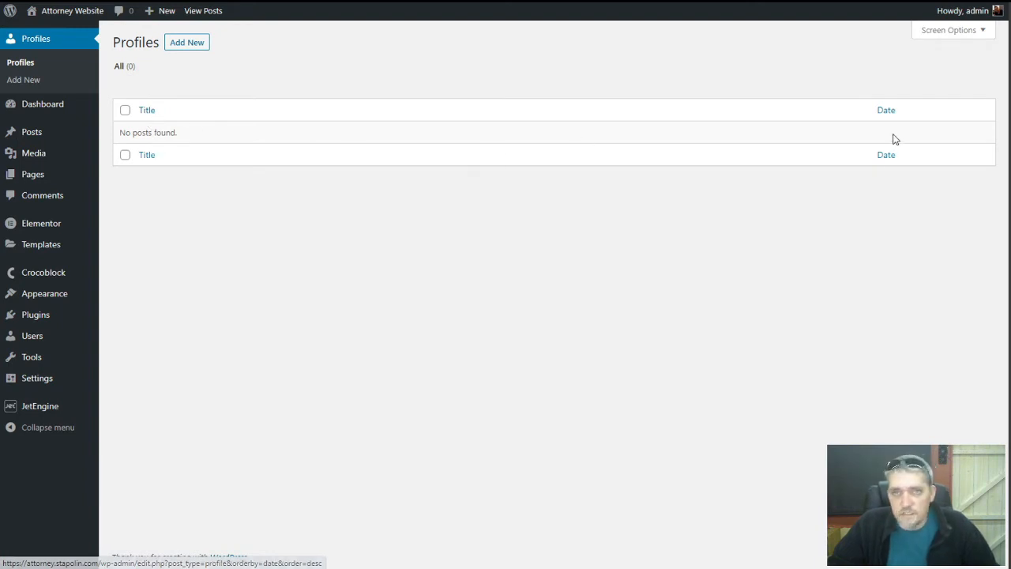
Create a new profile draft with the attorney's name as title and Lorem ipsum body text
{"action": "left_click", "coordinate": [185, 42]}
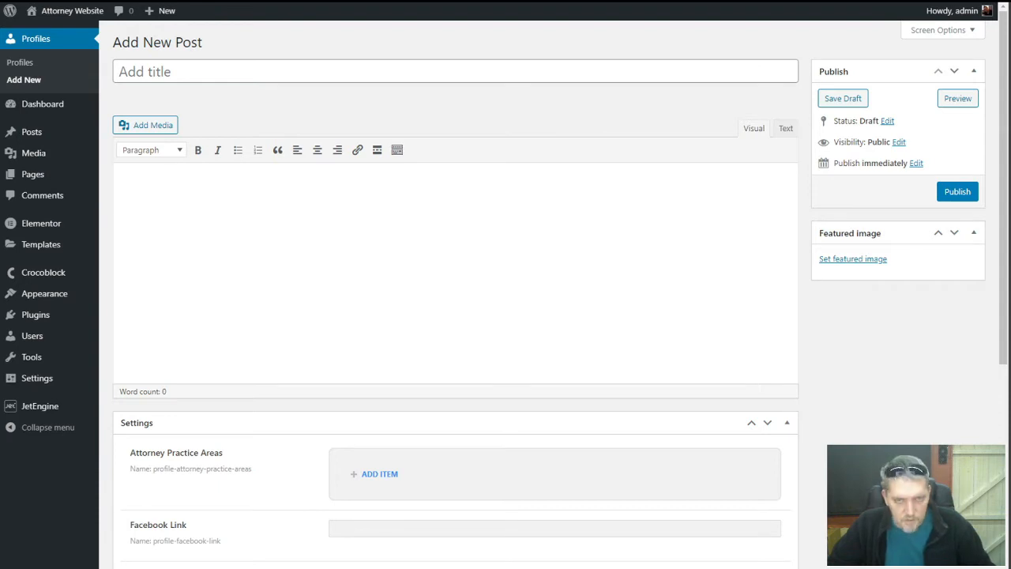
{"action": "left_click", "coordinate": [632, 67]}
{"action": "type", "text": "Joe Bloggs"}
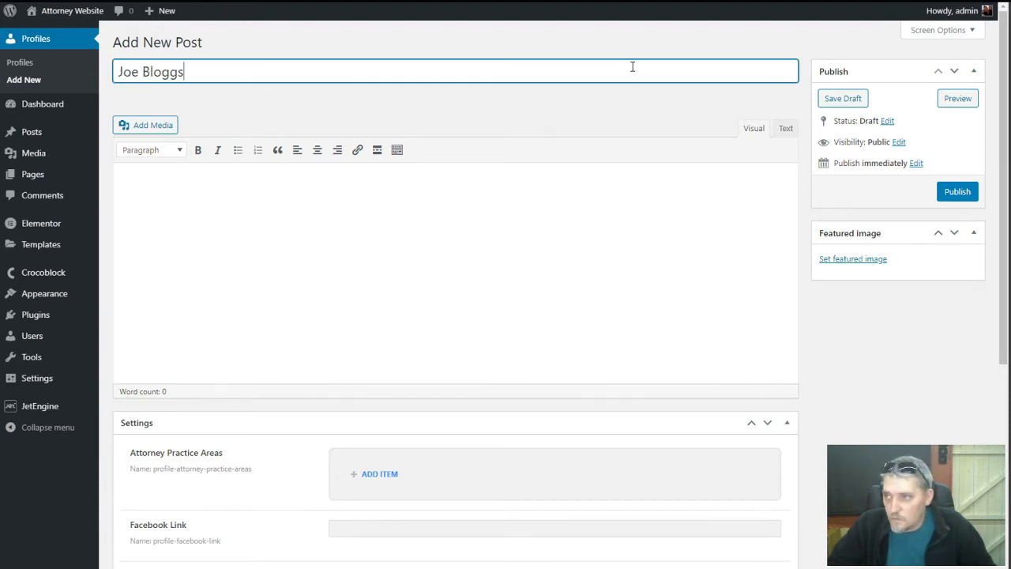
{"action": "left_click", "coordinate": [541, 203]}
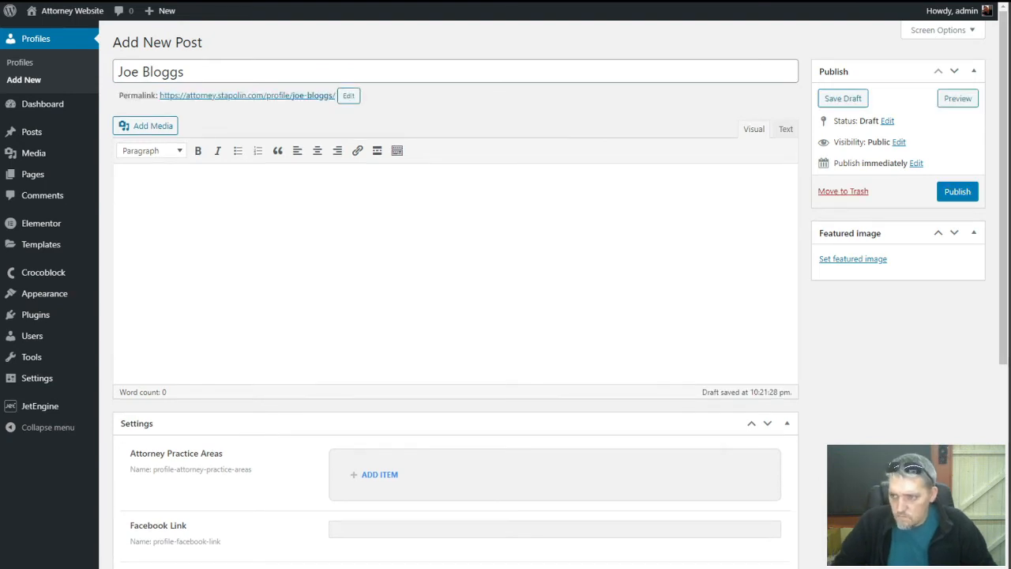
{"action": "type", "text": "Lorem ipsum dolor sit amet, consectetur adipiscing elit. In consectetur risus quis auctor varius. Sed scelerisque felis neque, eget placerat libero interdum ut. Nunc ut ligula a nunc lacinia consequat. Fusce vehicula et tellus eget tempor. Pellentesque lobortis vulputate nisl et laoreet. Etiam blandit nulla in efficitur eleifend. Mauris id velit et ante suscipit ultricies. Orci varius natoque penatibus et magnis dis parturient montes, nascetur ridiculus mus. Praesent posuere luctus elementum. Proin risus orci, molestie ac placerat ut, aliquet vitae sapien. Vestibulum condimentum leo sapien, non congue est pharetra sit amet. Fusce justo ligula, condimentum non vehicula ut, maximus in turpis. Morbi placerat in libero sed porttitor. Phasellus in sapien urna. Praesent elementum bibendum risus, vitae bibendum risus volutpat id. Donec vel mauris quis lacus tristique aliquam."}
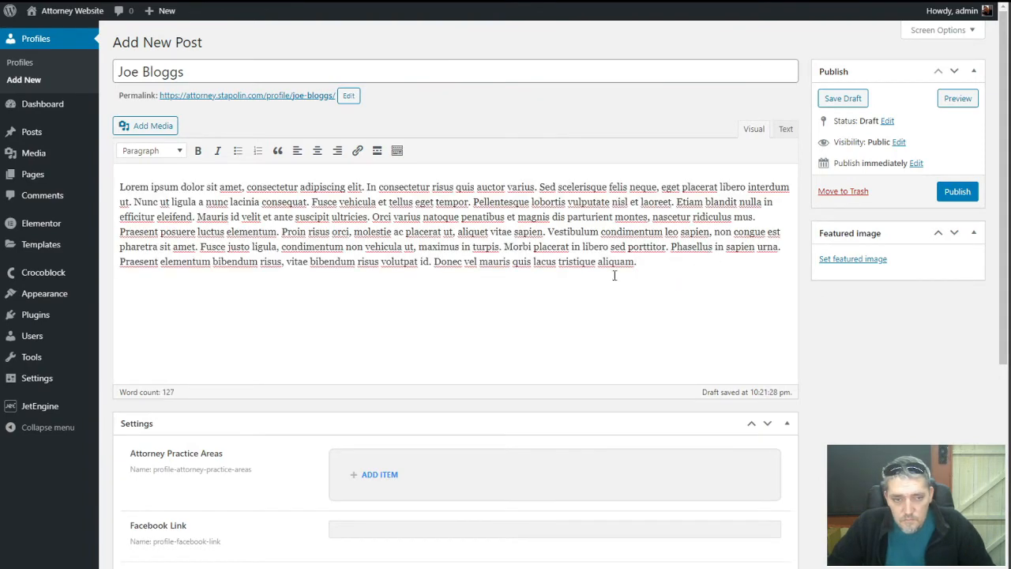
{"action": "scroll", "coordinate": [614, 272], "scroll_direction": "down", "scroll_amount": 3}
{"action": "scroll", "coordinate": [613, 276], "scroll_direction": "up", "scroll_amount": 2}
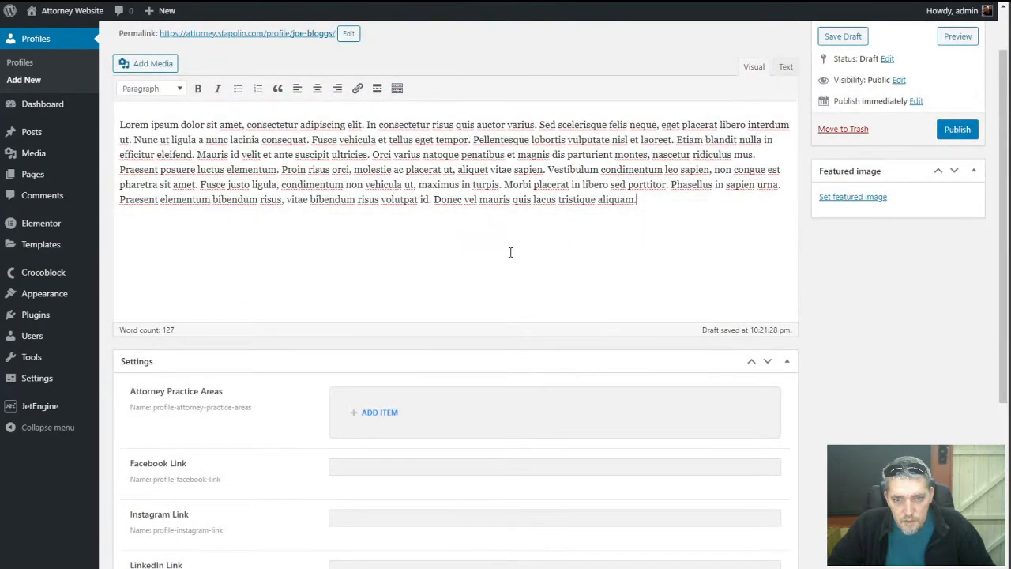
{"action": "scroll", "coordinate": [500, 252], "scroll_direction": "down", "scroll_amount": 2}
{"action": "scroll", "coordinate": [720, 181], "scroll_direction": "up", "scroll_amount": 2}
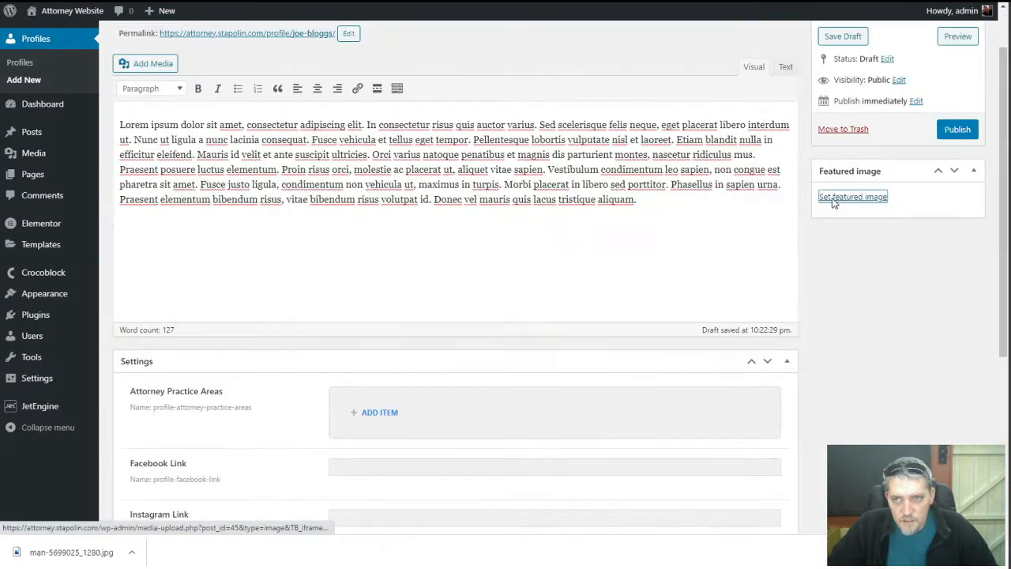
Upload the portrait photo as the featured image, with alt text naming the attorney and an empty title
{"action": "left_click", "coordinate": [853, 197]}
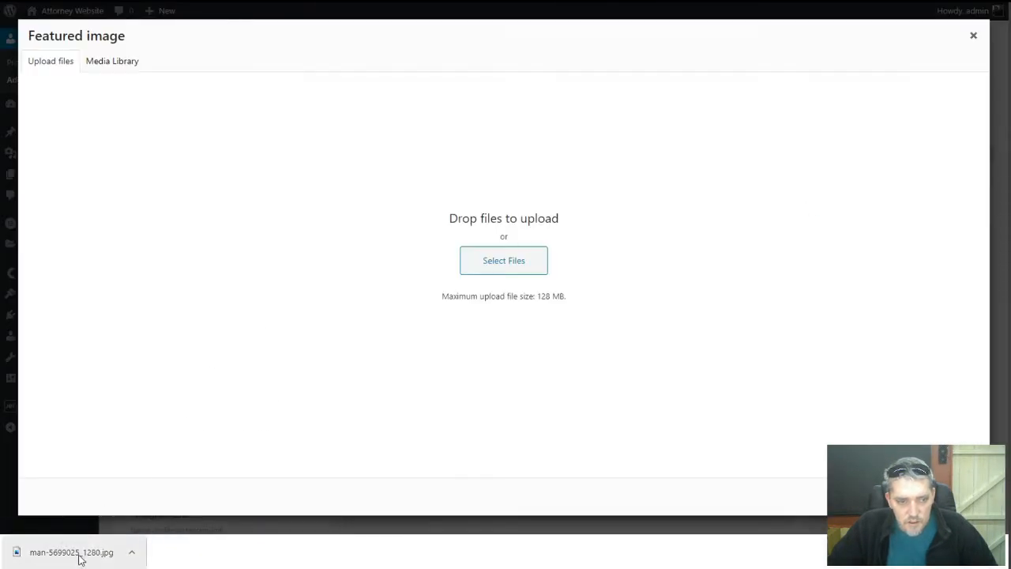
{"action": "left_click_drag", "start_coordinate": [79, 552], "coordinate": [495, 255]}
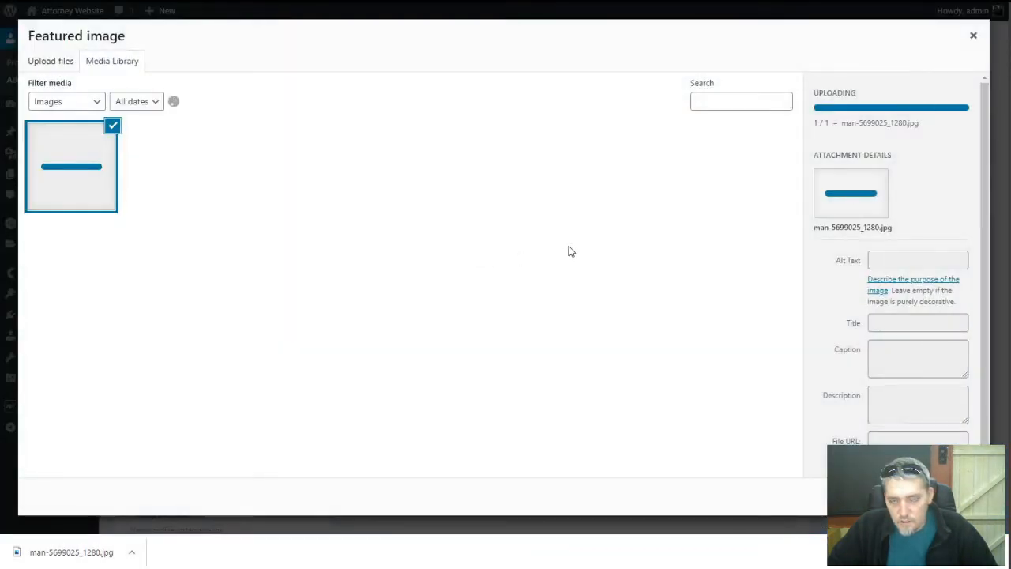
{"action": "left_click", "coordinate": [912, 211]}
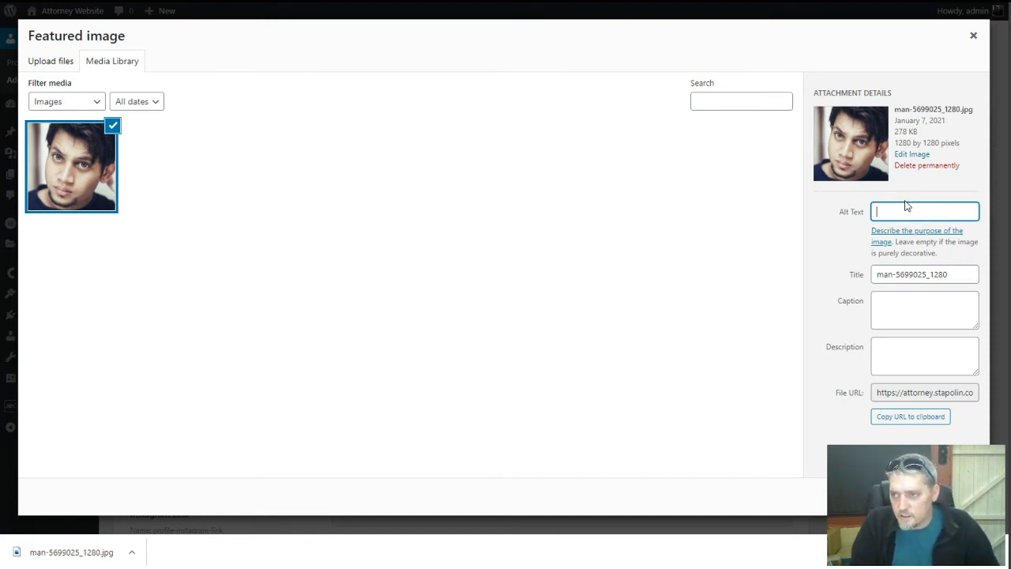
{"action": "type", "text": "Joe "}
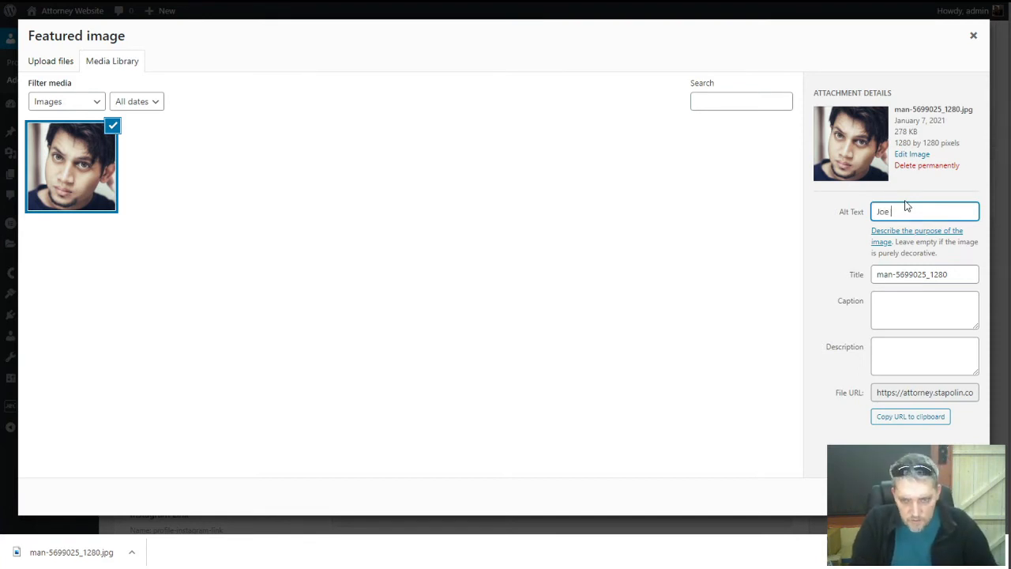
{"action": "type", "text": "Soap"}
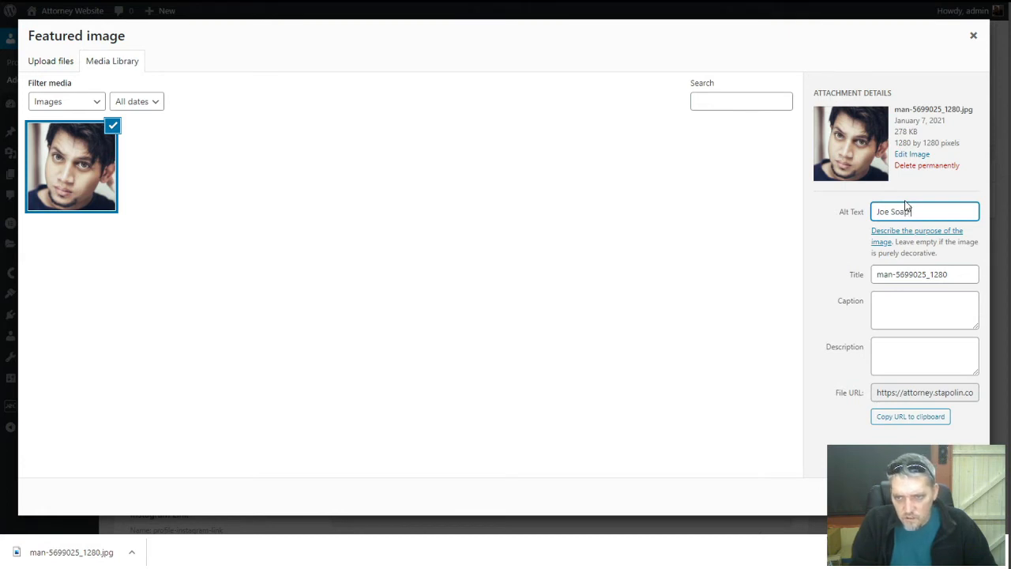
{"action": "type", "text": " Attorney At Law"}
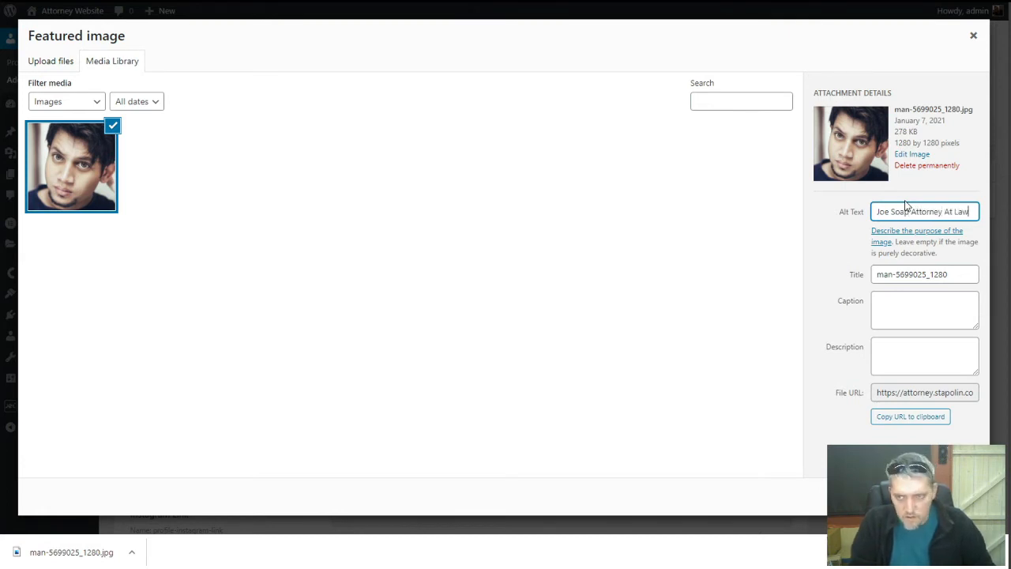
{"action": "triple_click", "coordinate": [926, 274]}
{"action": "key", "text": "BackSpace"}
{"action": "left_click", "coordinate": [914, 250]}
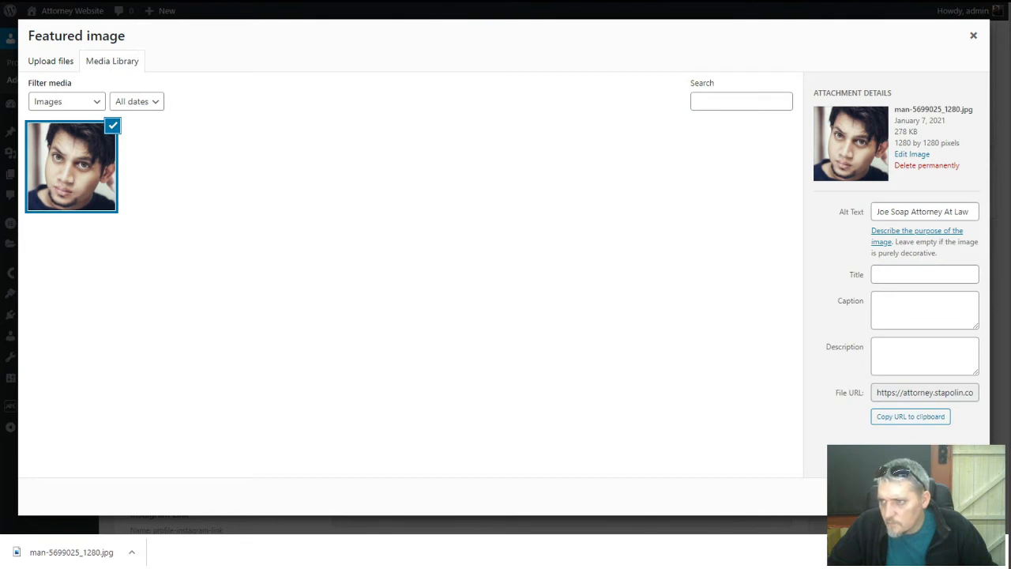
{"action": "double_click", "coordinate": [898, 212]}
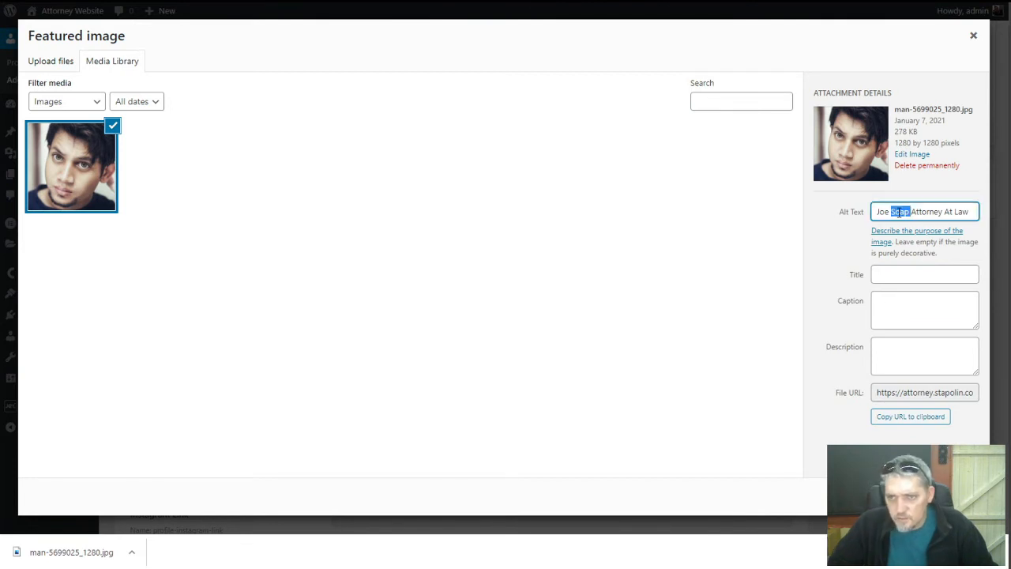
{"action": "type", "text": "Bloggs"}
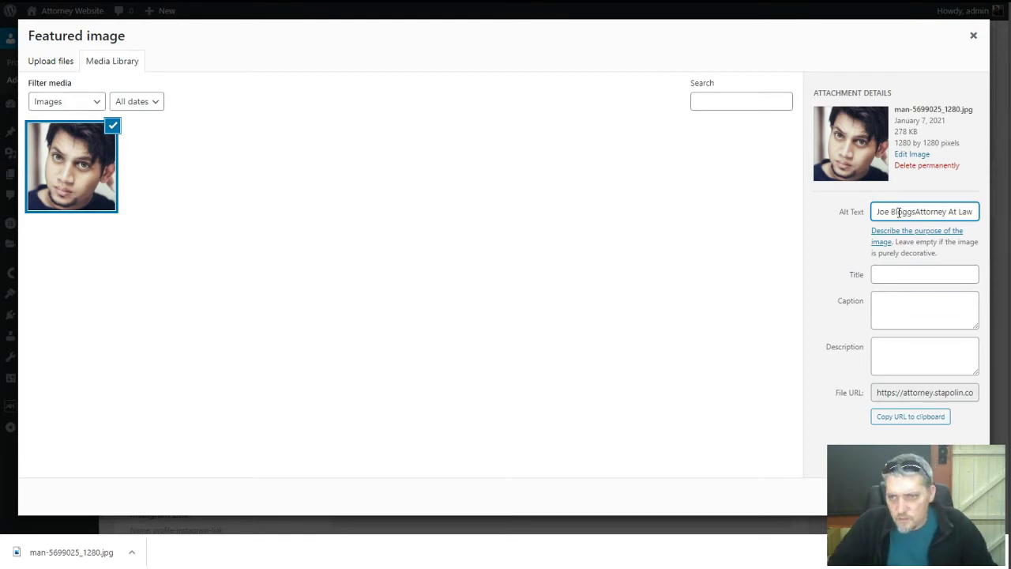
{"action": "left_click", "coordinate": [933, 496]}
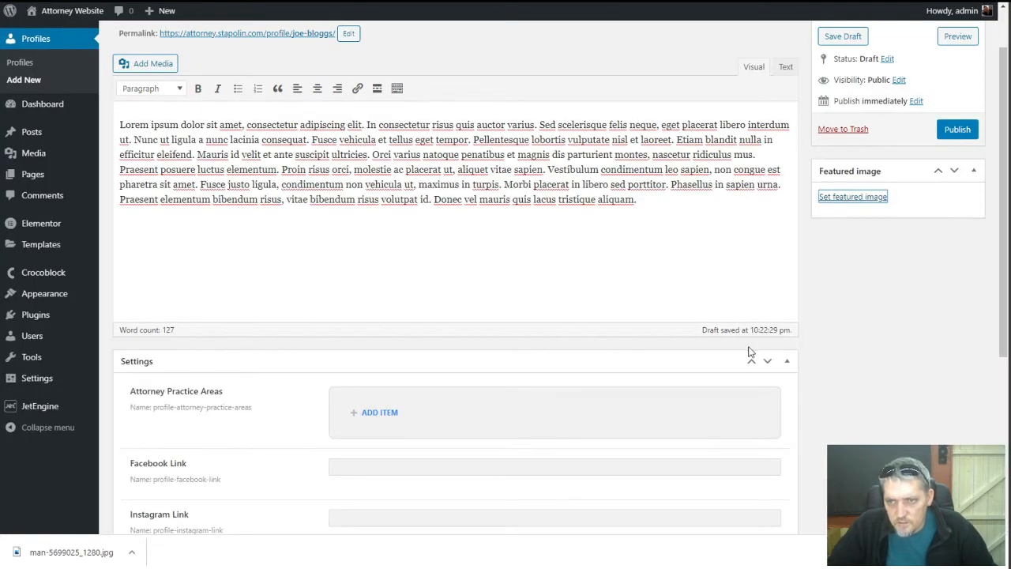
Add two Attorney Practice Areas entries, Criminal and Assault, trimming 'Law' from the first
{"action": "scroll", "coordinate": [673, 335], "scroll_direction": "down", "scroll_amount": 4}
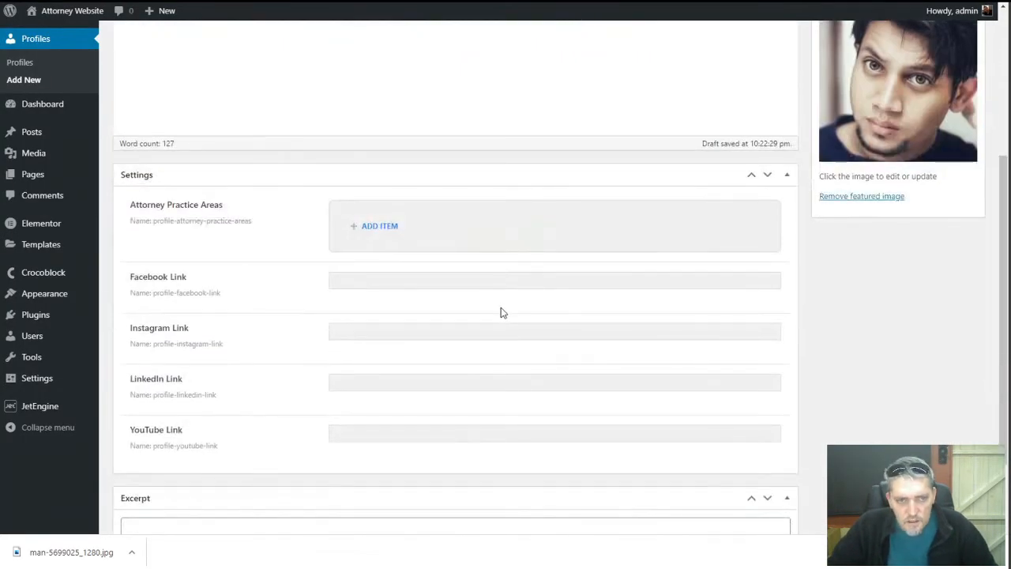
{"action": "left_click", "coordinate": [379, 226]}
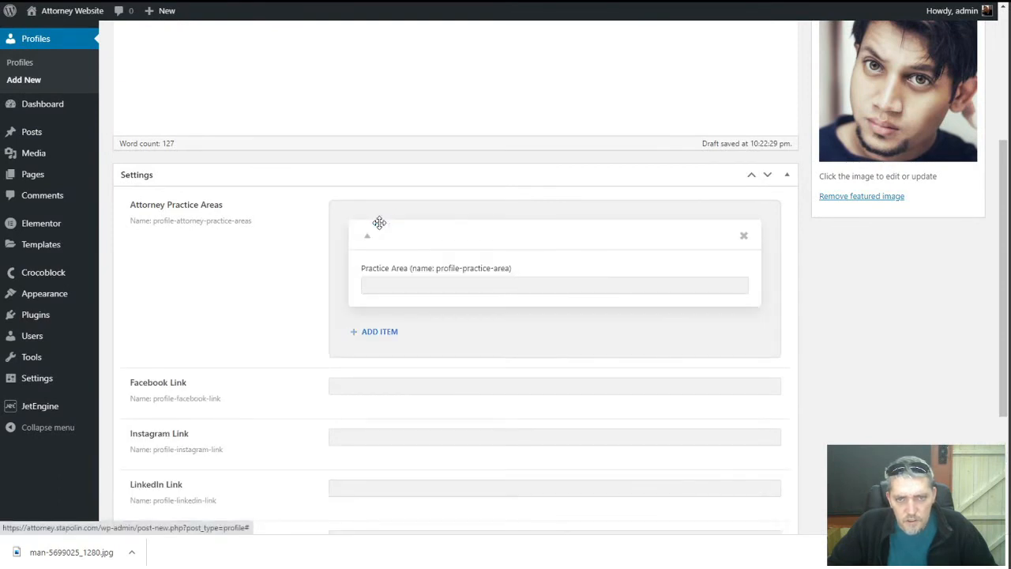
{"action": "left_click", "coordinate": [402, 285]}
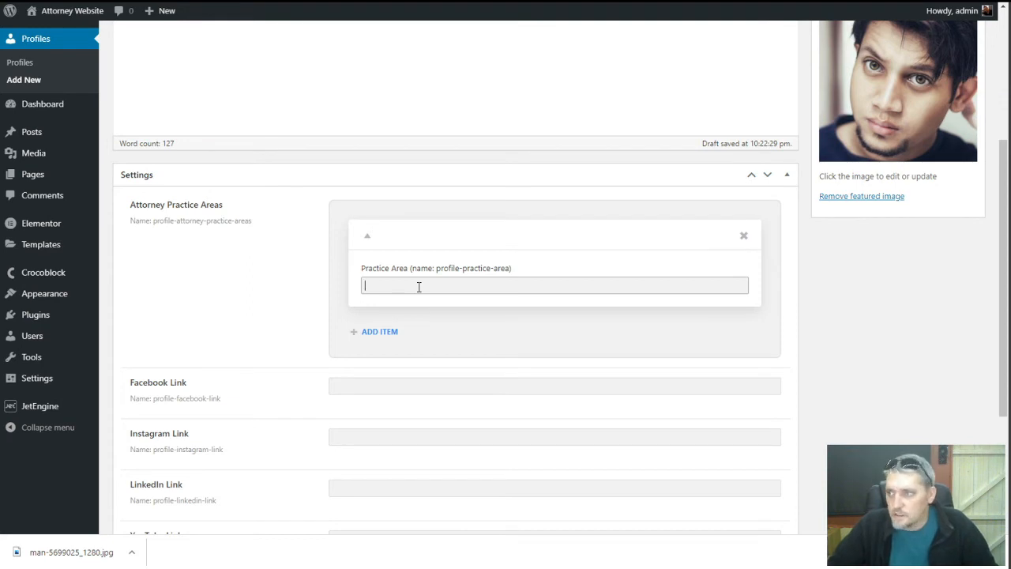
{"action": "type", "text": "Criminal"}
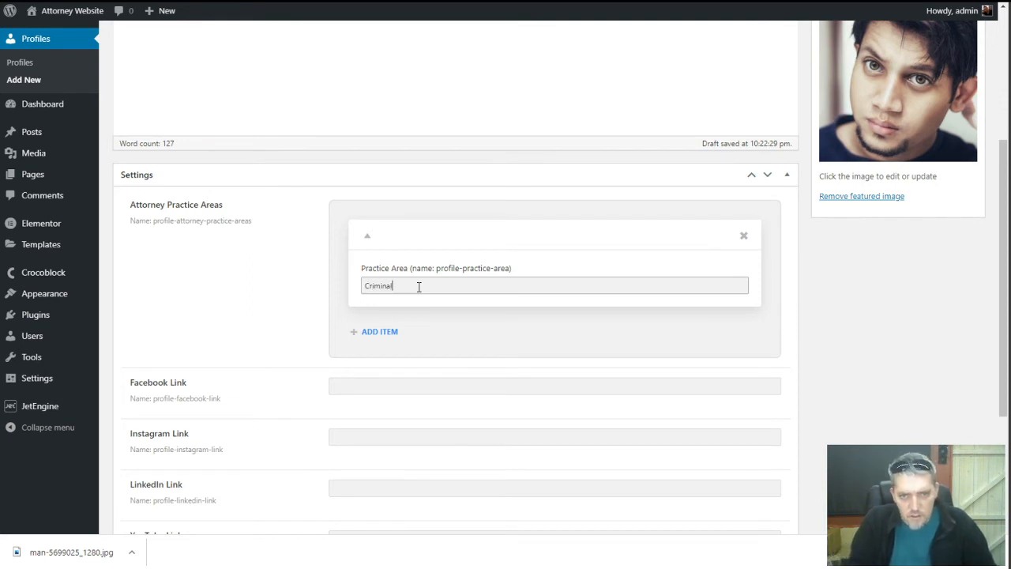
{"action": "type", "text": " Law"}
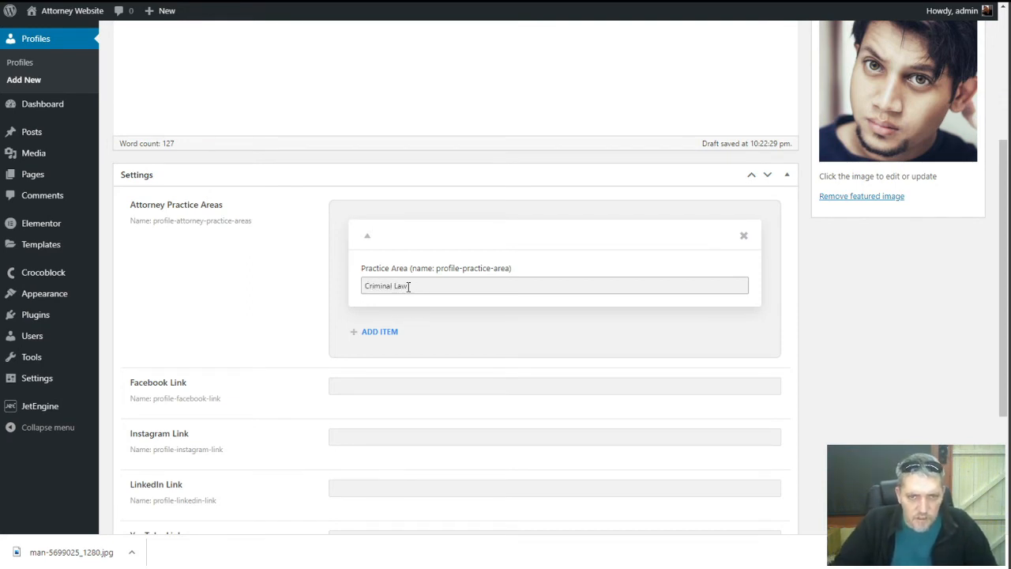
{"action": "left_click", "coordinate": [370, 331]}
{"action": "left_click", "coordinate": [392, 389]}
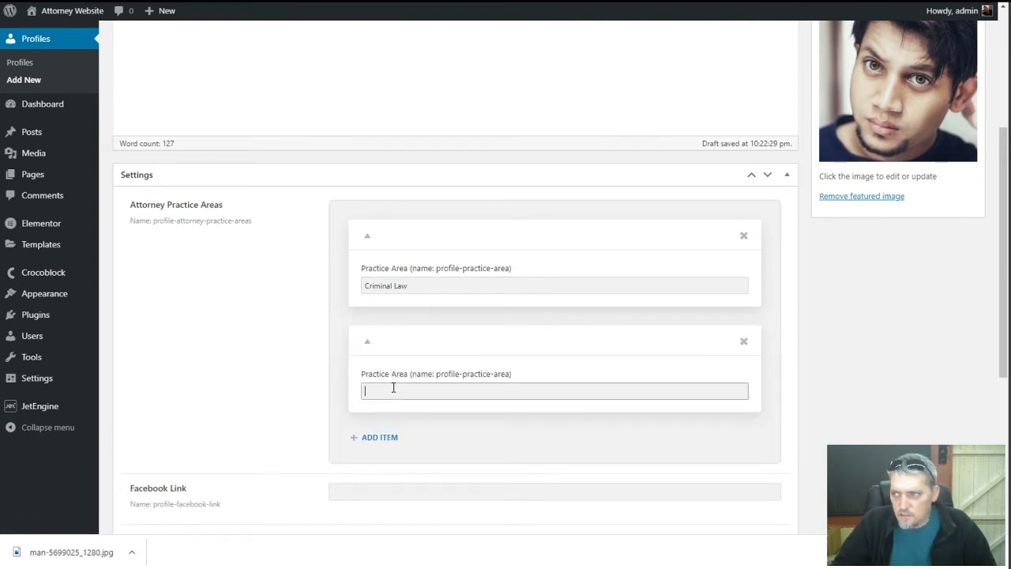
{"action": "type", "text": "Assault"}
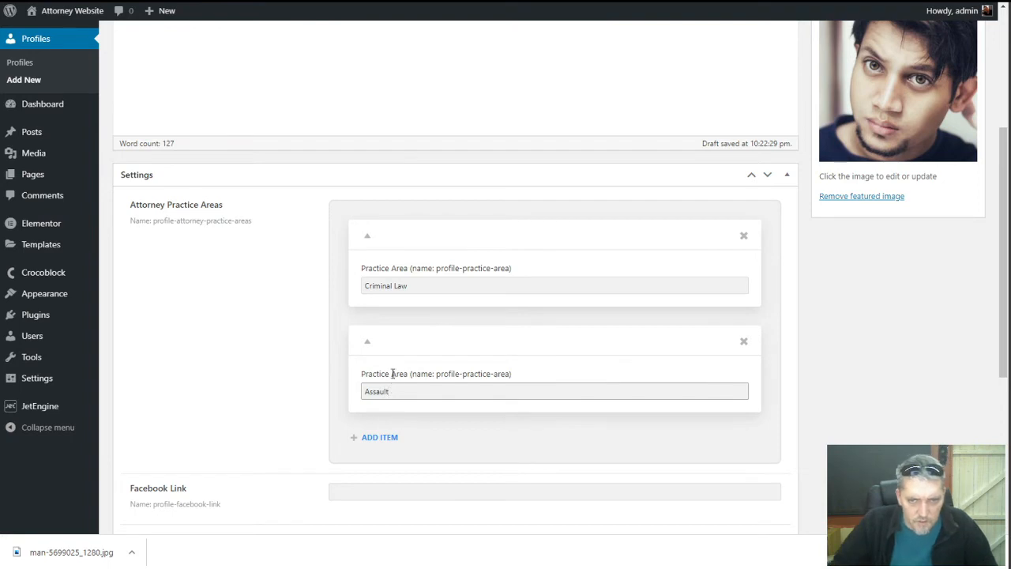
{"action": "double_click", "coordinate": [399, 286]}
{"action": "key", "text": "BackSpace"}
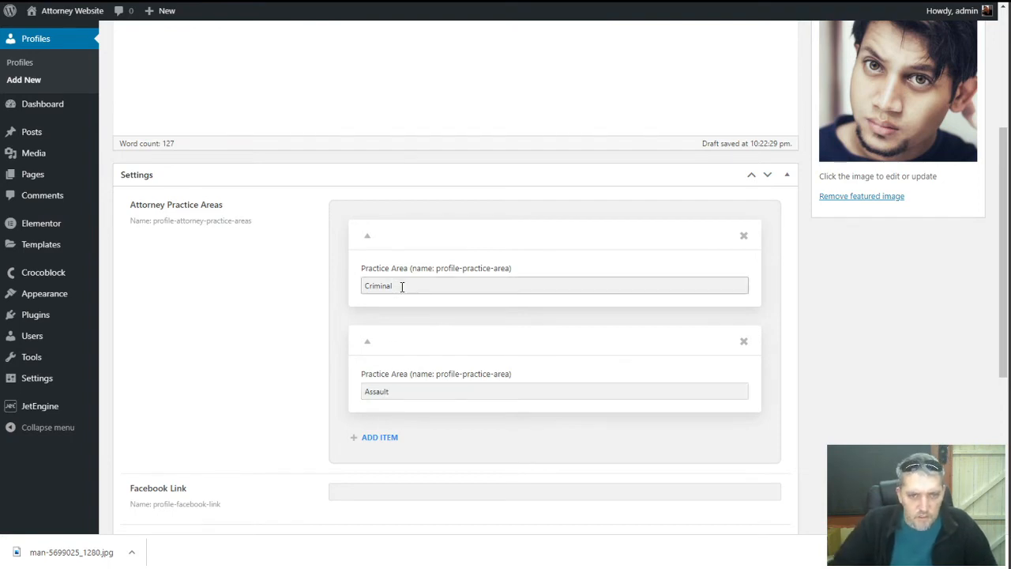
{"action": "left_click", "coordinate": [431, 391]}
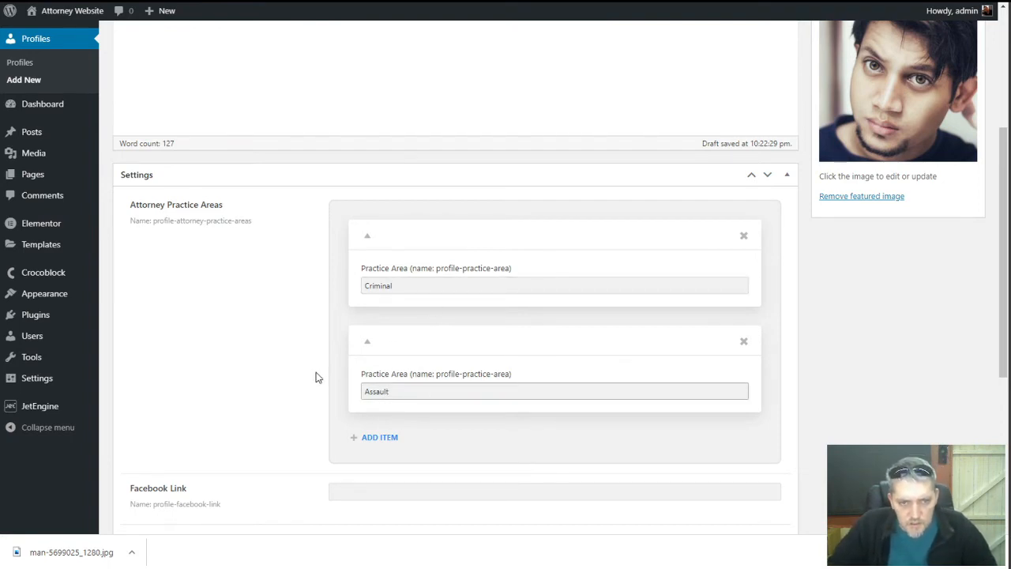
{"action": "scroll", "coordinate": [315, 377], "scroll_direction": "down", "scroll_amount": 3}
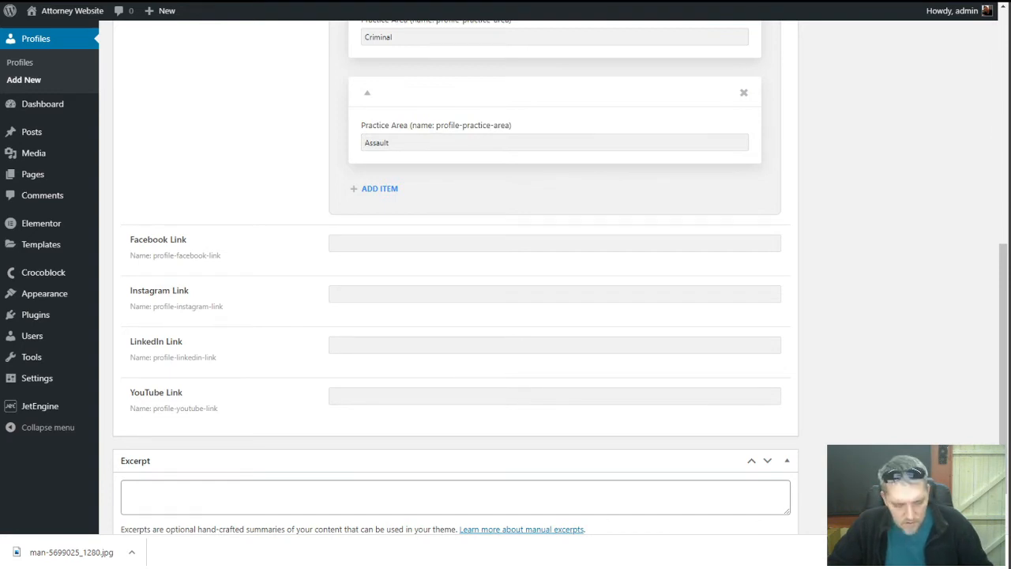
Paste the sample Facebook and LinkedIn profile URLs into their link fields
{"action": "left_click", "coordinate": [623, 242]}
{"action": "type", "text": "https://facebook.com/sample-attorney/"}
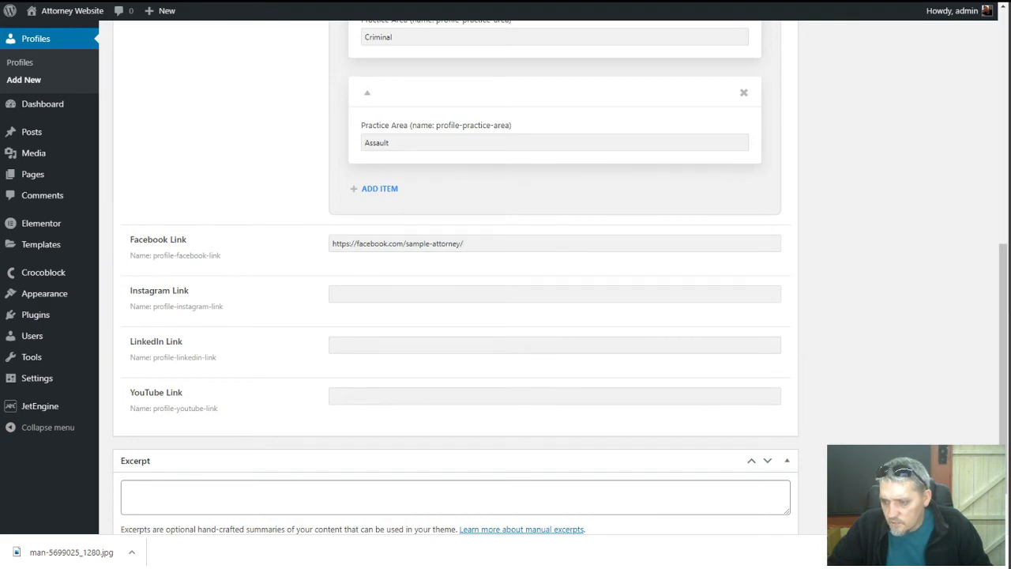
{"action": "left_click", "coordinate": [442, 348]}
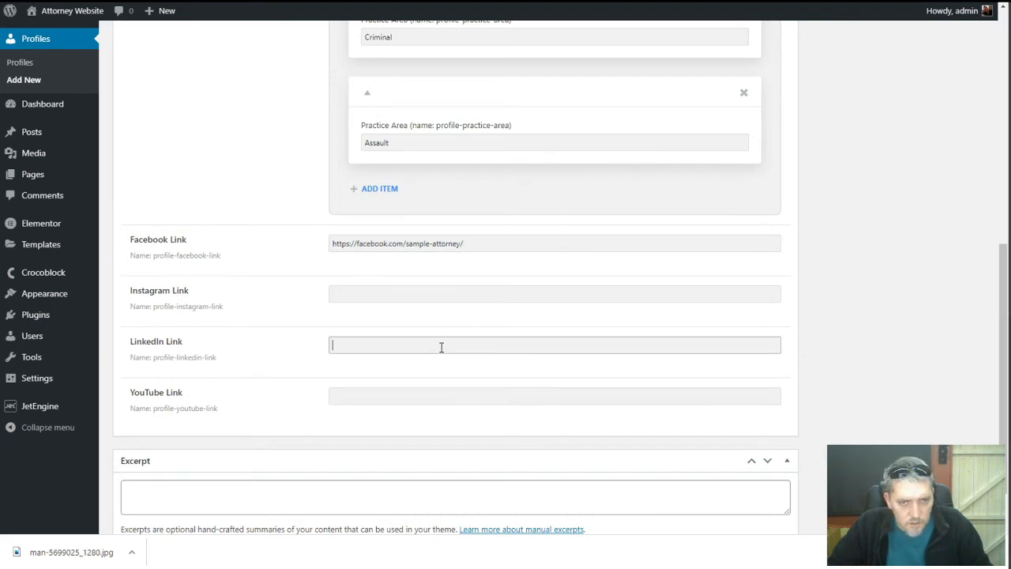
{"action": "type", "text": "https://linkedin.com/cample-attorney/"}
{"action": "left_click", "coordinate": [263, 323]}
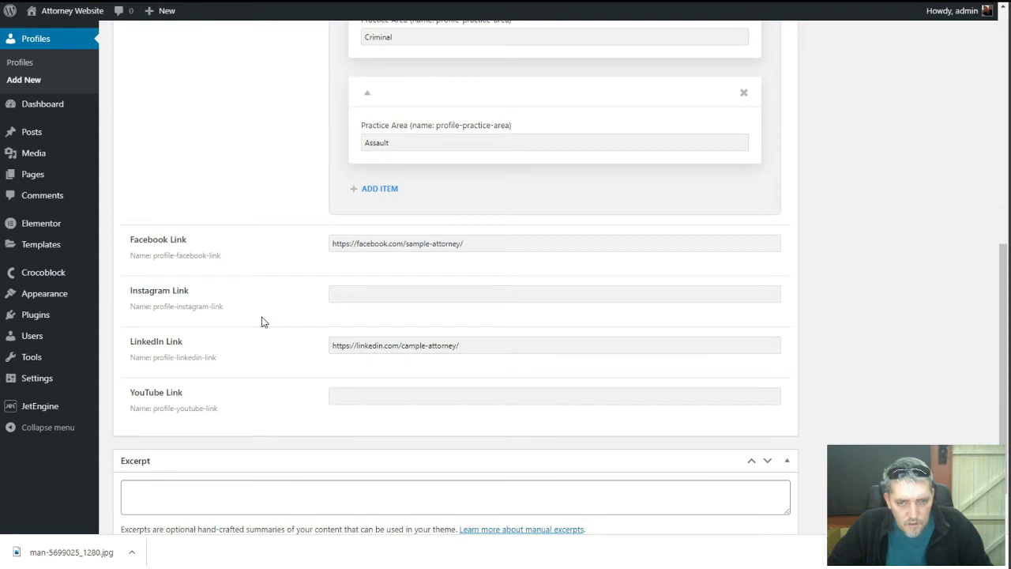
Paste lorem-ipsum filler text into the profile's Excerpt box
{"action": "scroll", "coordinate": [274, 337], "scroll_direction": "down", "scroll_amount": 2}
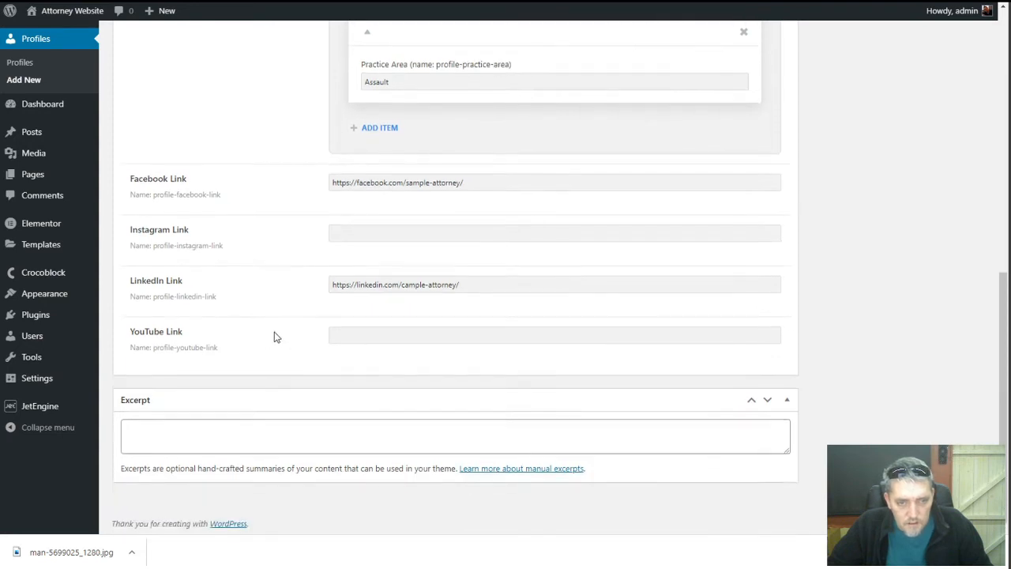
{"action": "left_click", "coordinate": [338, 440]}
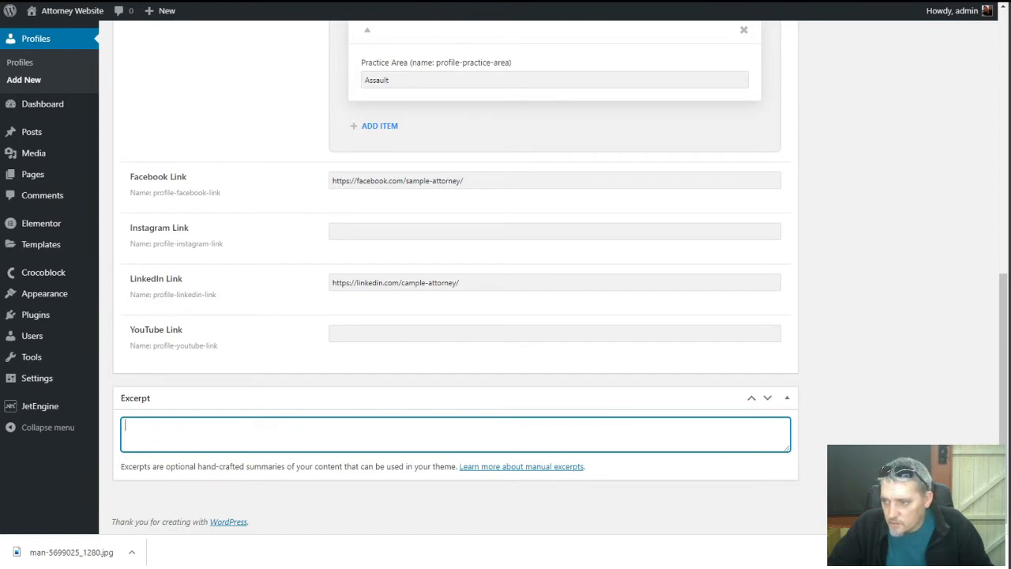
{"action": "key", "text": "alt+Tab"}
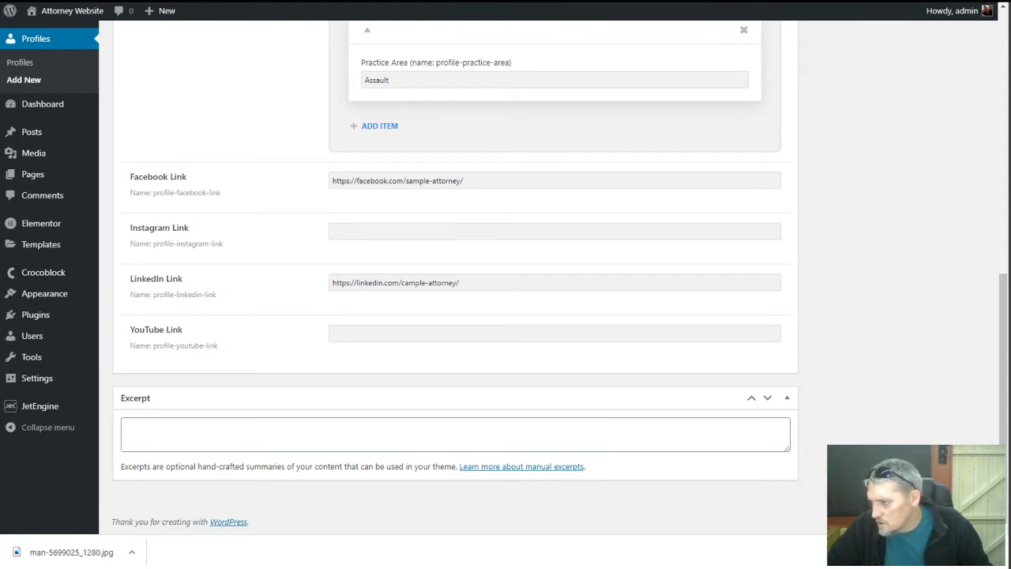
{"action": "left_click", "coordinate": [585, 429]}
{"action": "type", "text": "Ut maximus euismod congue. Etiam vulputate erat eu ipsum euismod auctor. Cras quis tellus sed metus tristique pharetra ut quis nisl. In arcu ante, sollicitudin venenatis vehicula vitae, congue sit amet leo."}
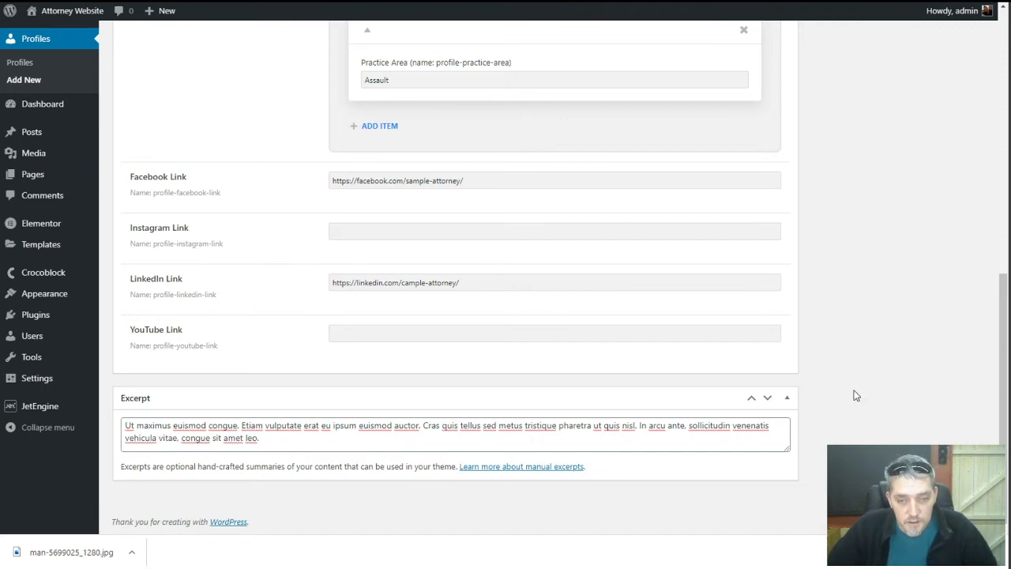
{"action": "scroll", "coordinate": [856, 395], "scroll_direction": "up", "scroll_amount": 15}
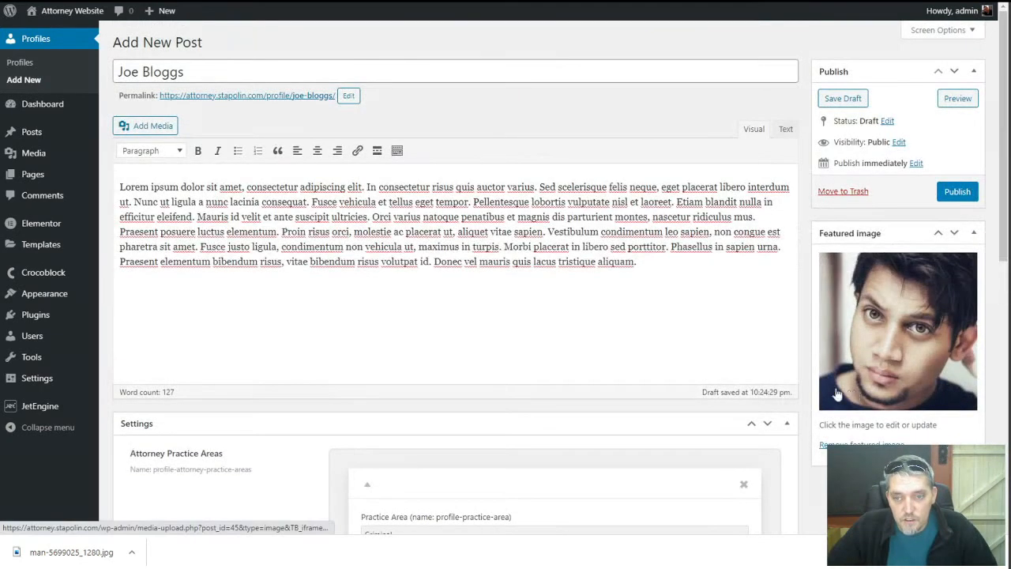
Publish the completed attorney profile
{"action": "scroll", "coordinate": [794, 362], "scroll_direction": "down", "scroll_amount": 1}
{"action": "scroll", "coordinate": [794, 362], "scroll_direction": "down", "scroll_amount": 10}
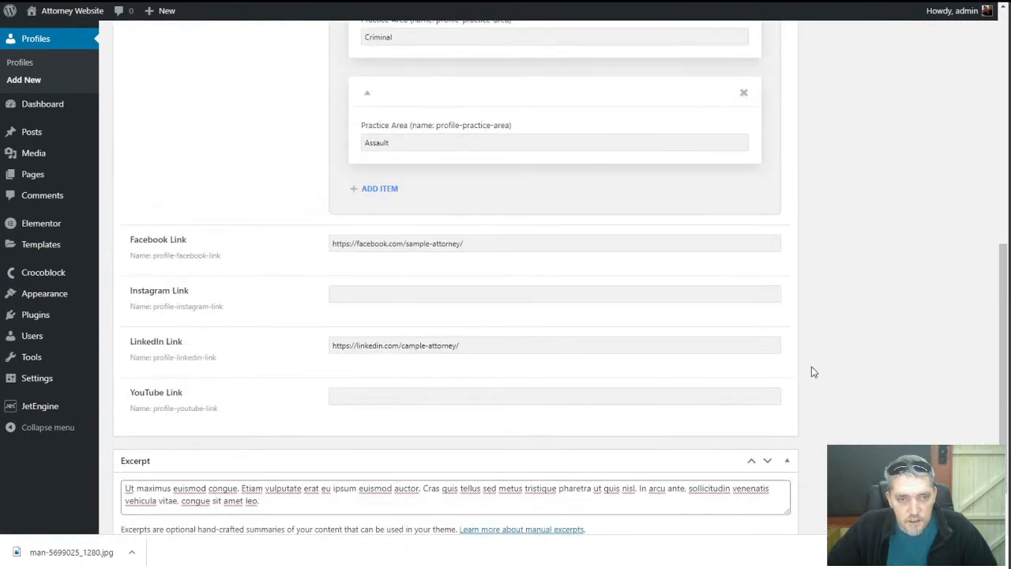
{"action": "scroll", "coordinate": [814, 372], "scroll_direction": "up", "scroll_amount": 10}
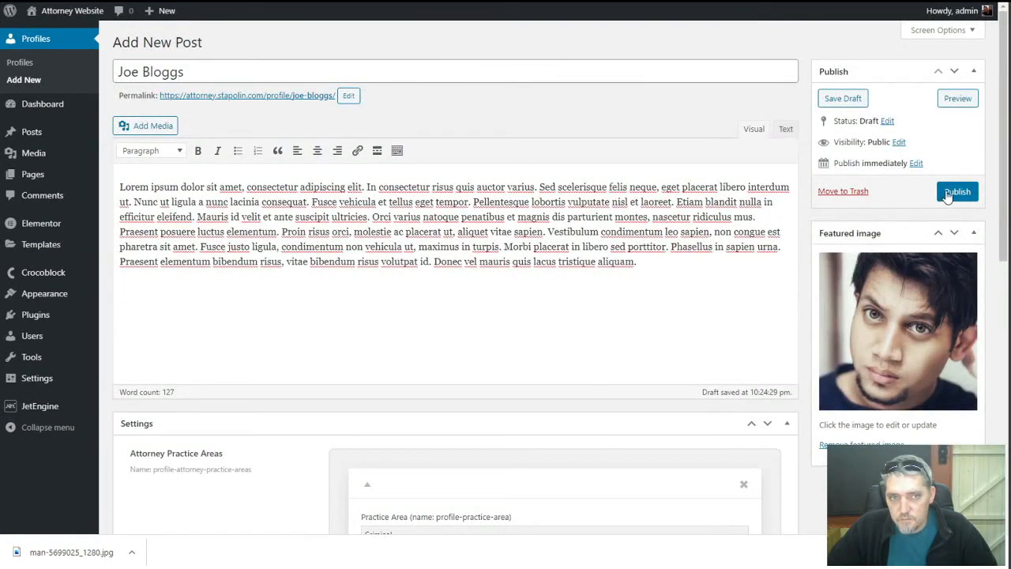
{"action": "left_click", "coordinate": [950, 195]}
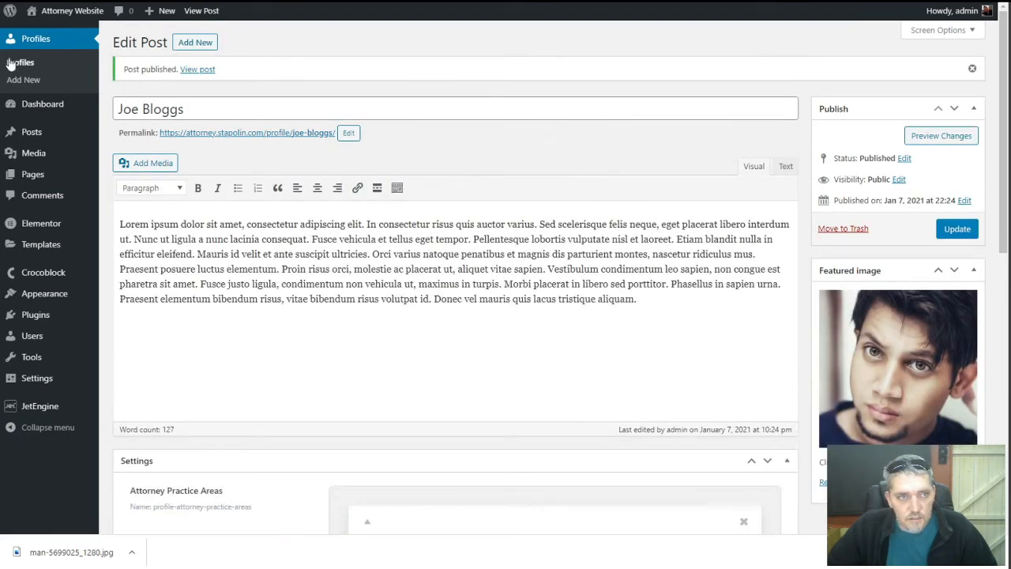
Start a second attorney profile from the profiles list
{"action": "left_click", "coordinate": [27, 66]}
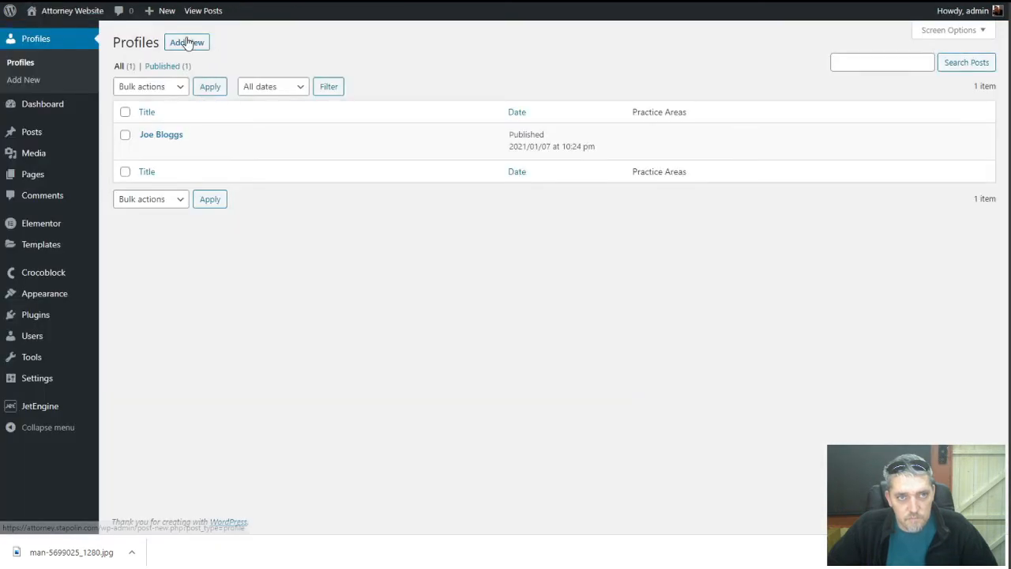
{"action": "left_click", "coordinate": [187, 42]}
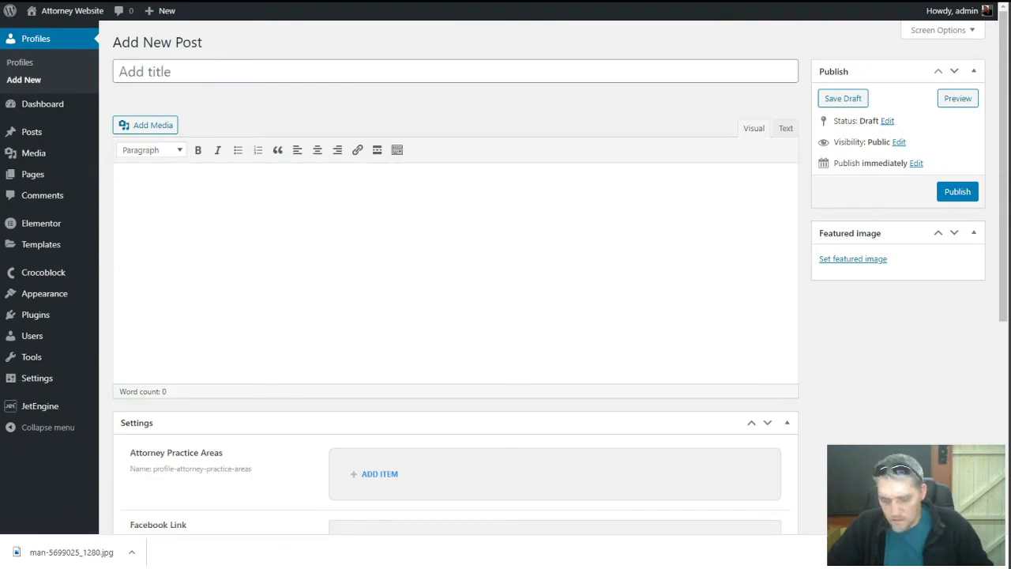
{"action": "key", "text": "ctrl+Tab"}
{"action": "scroll", "coordinate": [711, 260], "scroll_direction": "down", "scroll_amount": 3}
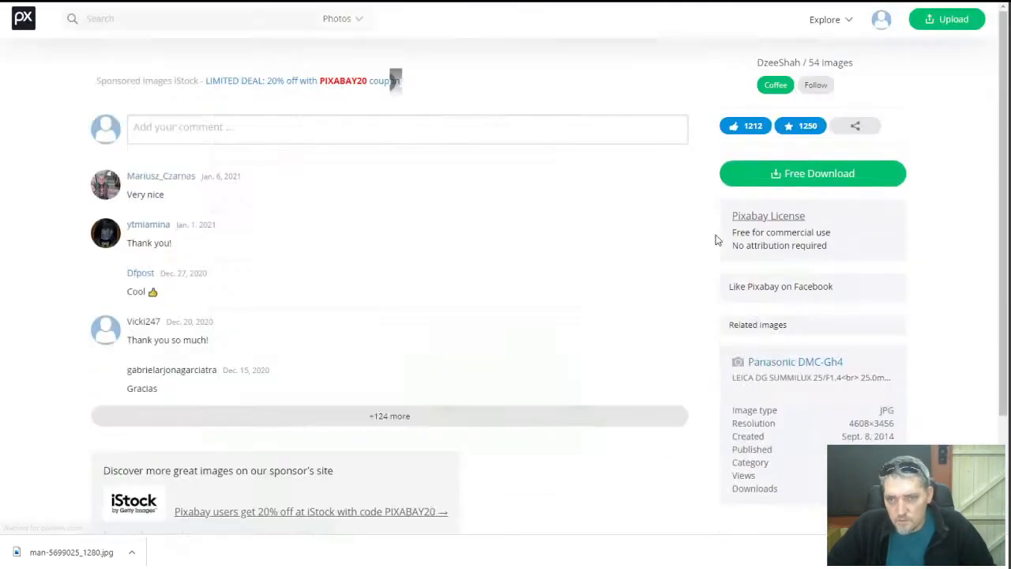
{"action": "scroll", "coordinate": [717, 239], "scroll_direction": "up", "scroll_amount": 10}
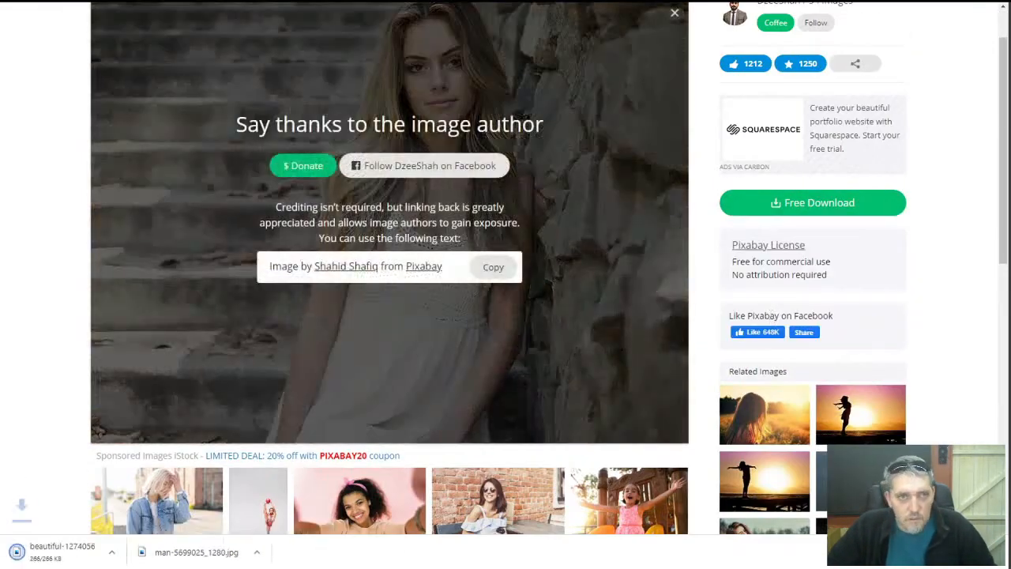
{"action": "key", "text": "ctrl+Tab"}
Upload the downloaded photo as featured image, with the attorney's name and 'North Carolina' as alt text
{"action": "left_click", "coordinate": [858, 262]}
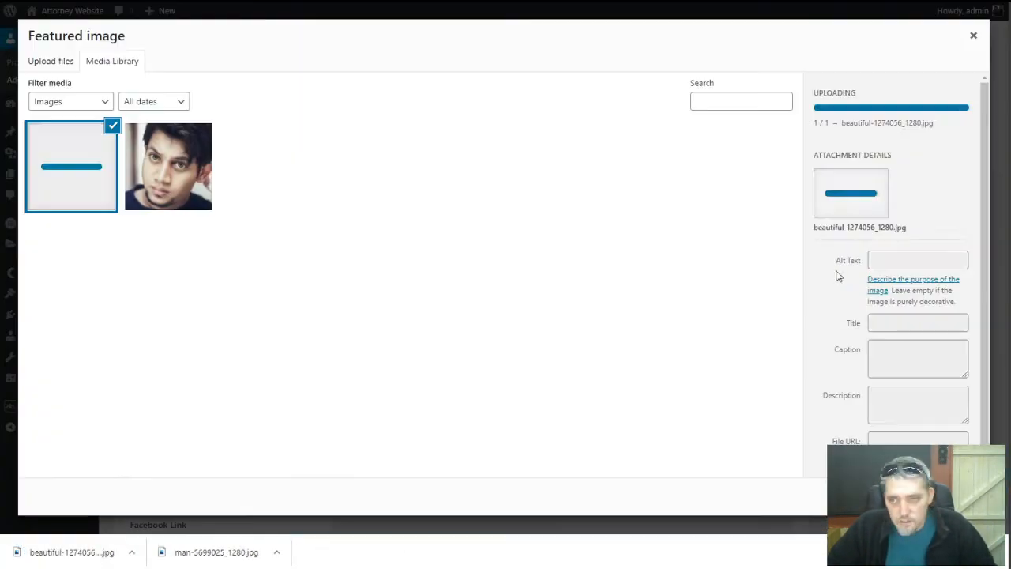
{"action": "left_click", "coordinate": [896, 260]}
{"action": "type", "text": "Jane Bloggs Attorney"}
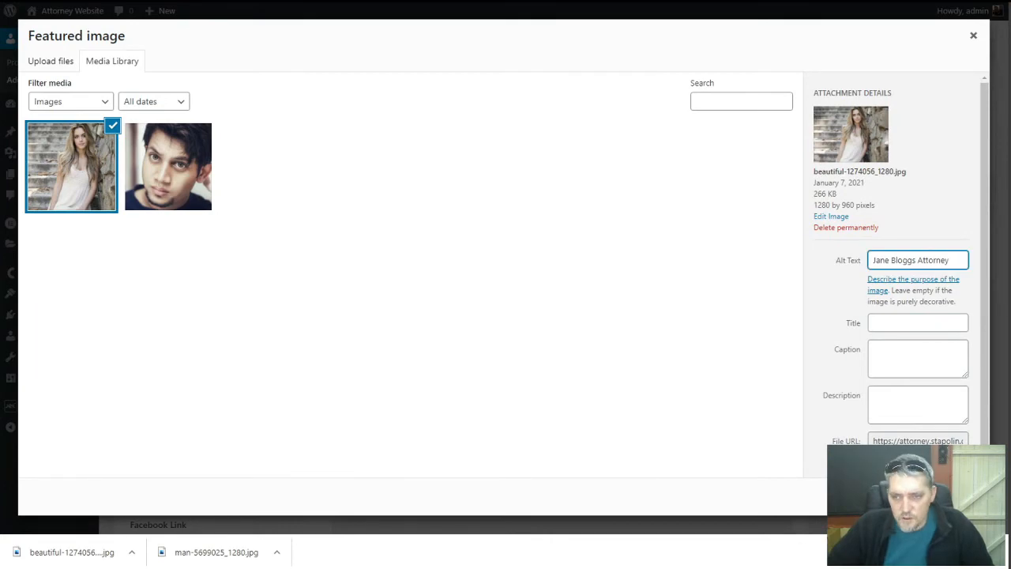
{"action": "left_click", "coordinate": [916, 260]}
{"action": "type", "text": "North Carolina"}
{"action": "left_click", "coordinate": [814, 306]}
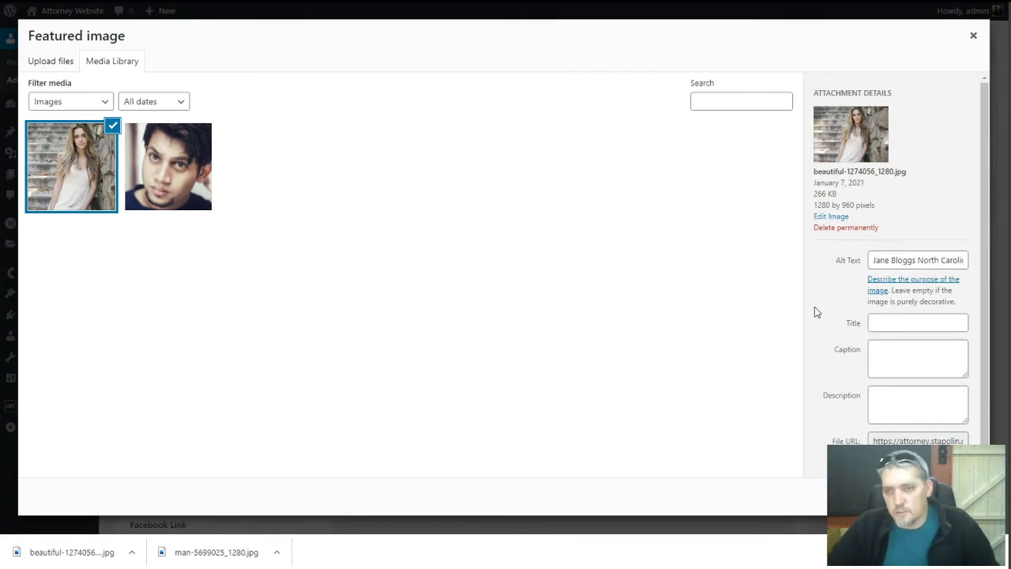
{"action": "left_click", "coordinate": [937, 496]}
Paste two paragraphs of placeholder text into the profile body
{"action": "left_click", "coordinate": [652, 242]}
{"action": "type", "text": "Vestibulum sagittis condimentum interdum. Nulla facilisi. Cras egestas pulvinar sapien, at placerat lacus finibus quis. Suspendisse finibus sapien at lorem egestas, sed aliquam velit imperdiet. Vivamus euismod mi eu faucibus scelerisque. Fusce tempus, orci ac porttitor bibendum, est metus maximus erat, eu blandit justo lorem a dolor. Fusce luctus nulla non felis porta ultricies. Proin ac nunc ante. Sed convallis arcu turpis, eu luctus augue efficitur at. Fusce elementum ac turpis eget vulputate. Integer nulla tellus, eleifend vitae nulla nec, suscipit condimentum dui. Sed mi lorem, malesuada in lacinia et, blandit non ligula. Ut lorem magna, fringilla id congue vitae, molestie in elit. Nulla eget nunc augue. Vestibulum sit amet lorem sapien. Nam sed risus luctus, euismod metus vel, sodales ipsum. Orci varius natoque penatibus et magnis dis parturient montes, nascetur ridiculus mus. Aliquam imperdiet sapien diam, eu cursus arcu euismod vitae. Aenean condimentum metus metus, ac sagittis justo condimentum ut. Quisque luctus mauris a gravida volutpat. Donec vitae massa efficitur, ultricies eros a, mollis erat. Aliquam auctor ante dapibus elementum lobortis. Ut non dignissim metus. Nunc pharetra nisl ac erat finibus iaculis. Curabitur condimentum mi at elementum pellentesque. Etiam gravida elementum felis eget pellentesque. Integer purus sapien, feugiat non vulputate quis, iaculis quis sem."}
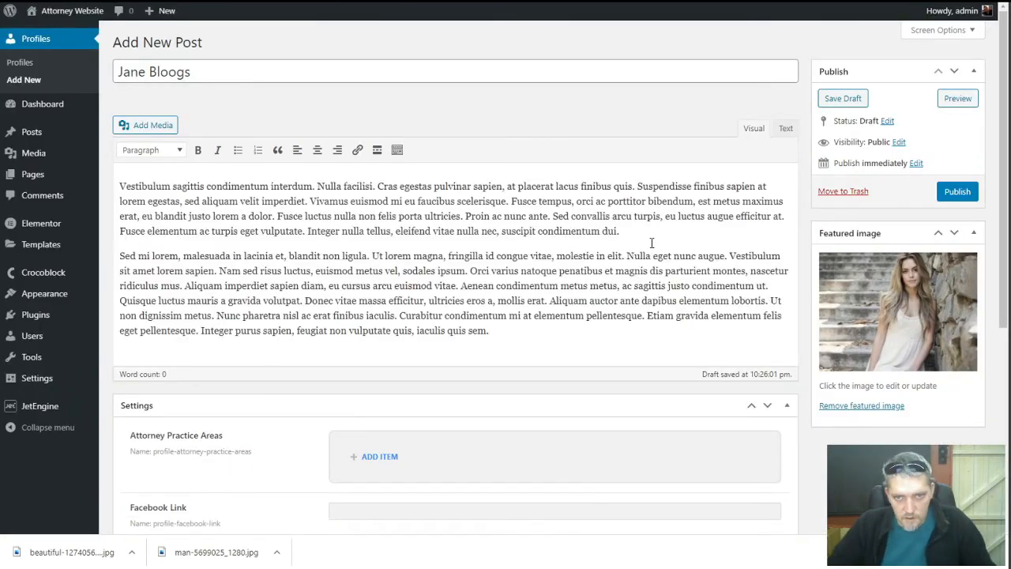
{"action": "left_click_drag", "start_coordinate": [219, 271], "coordinate": [183, 285]}
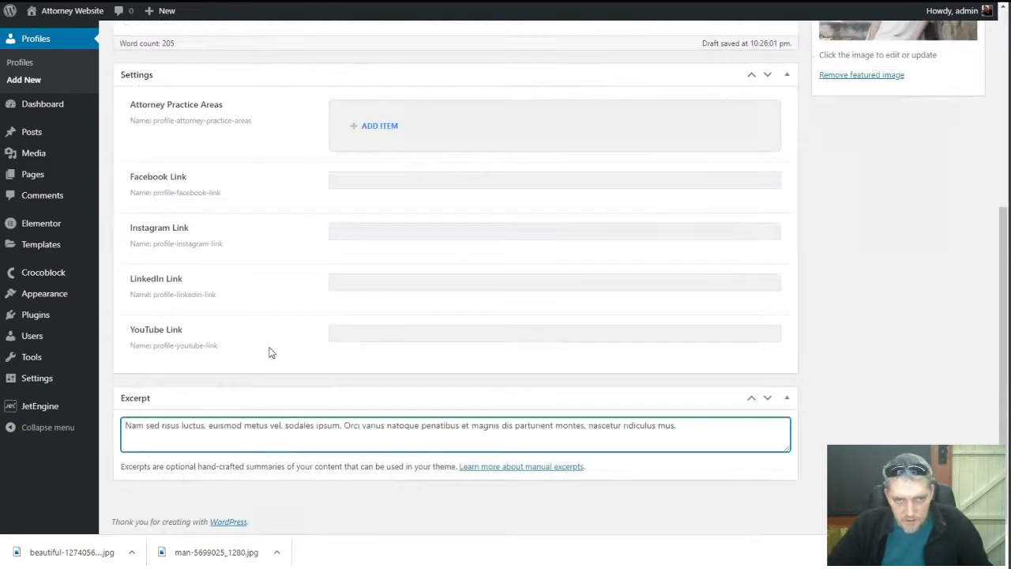
{"action": "scroll", "coordinate": [271, 350], "scroll_direction": "up", "scroll_amount": 3}
Add the practice areas Assault and Personal Injury
{"action": "left_click", "coordinate": [379, 250]}
{"action": "left_click", "coordinate": [400, 309]}
{"action": "type", "text": "Assault"}
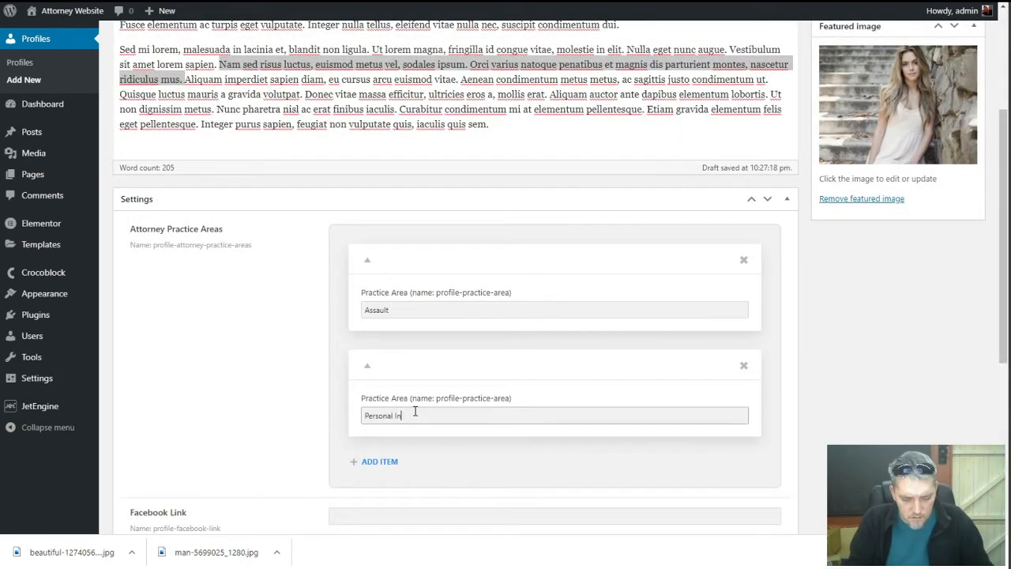
{"action": "type", "text": "jury"}
{"action": "scroll", "coordinate": [248, 390], "scroll_direction": "down", "scroll_amount": 3}
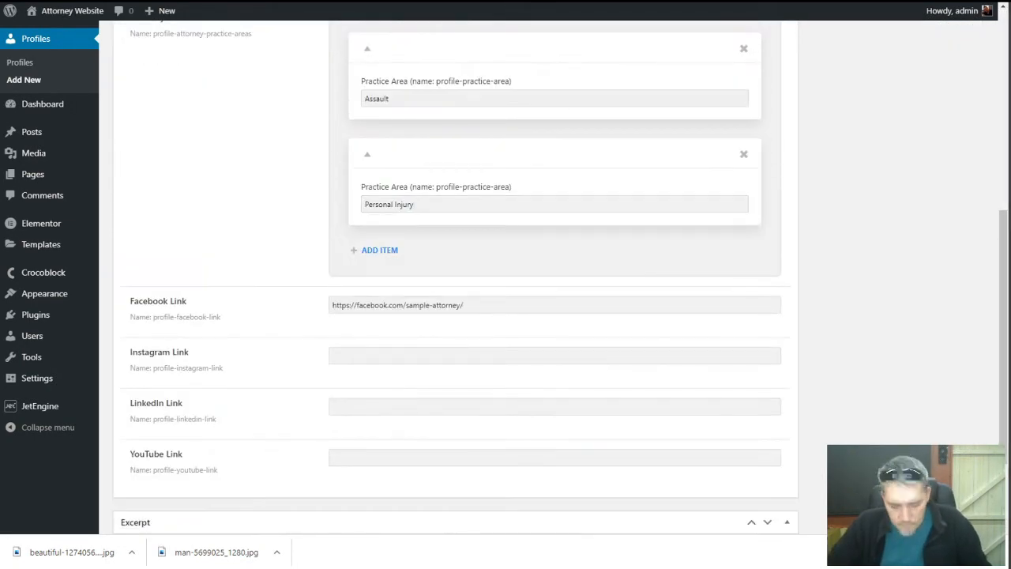
Enter sample Instagram, LinkedIn and YouTube links and publish the new profile
{"action": "type", "text": "https://instaggram.com/sample-attorney/"}
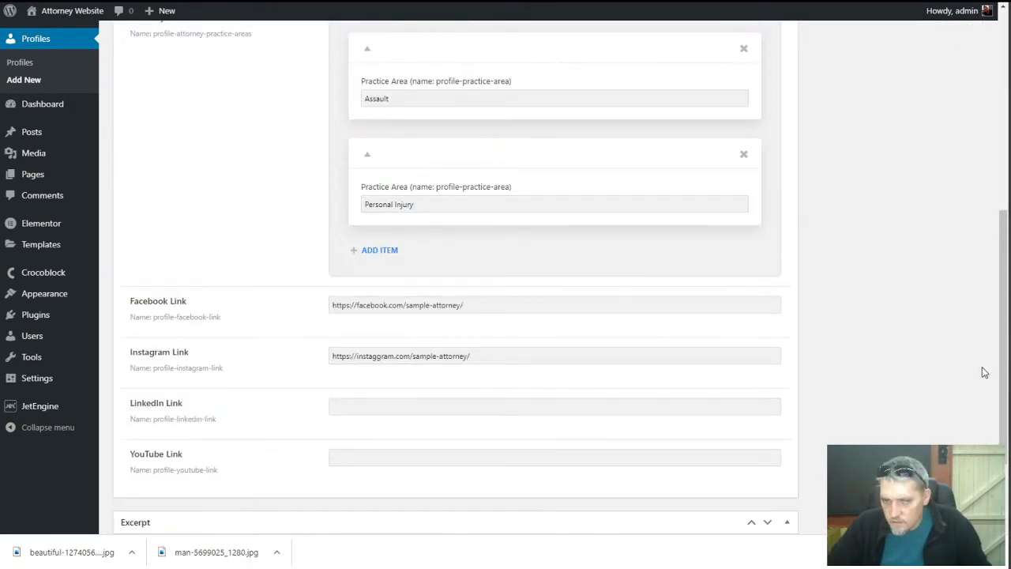
{"action": "left_click", "coordinate": [608, 406]}
{"action": "type", "text": "https://linkedin.com/cample-attorney/"}
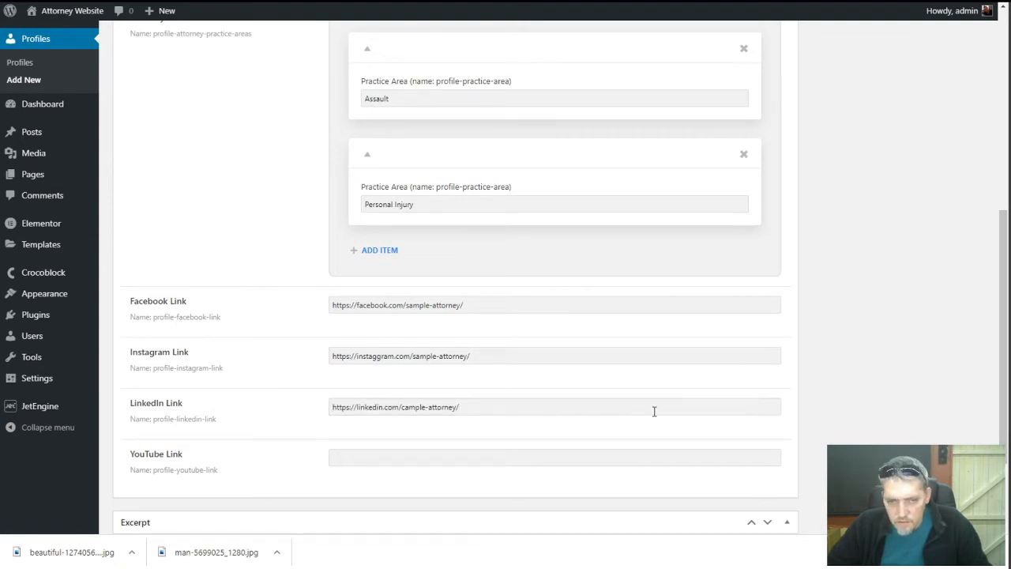
{"action": "left_click", "coordinate": [608, 448]}
{"action": "type", "text": "https://youtube.com/channel/sample-attorney-channel/"}
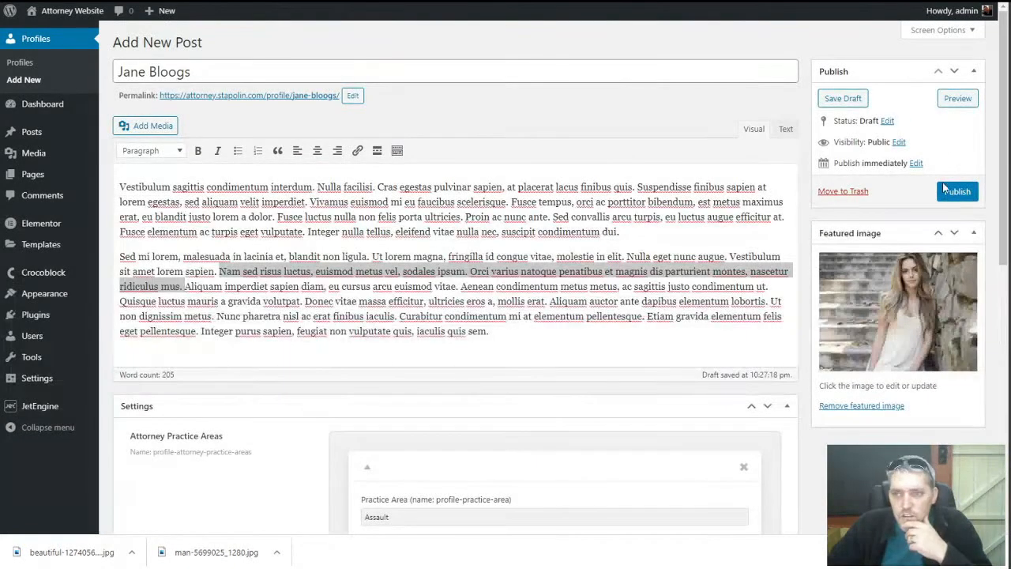
{"action": "left_click", "coordinate": [946, 188]}
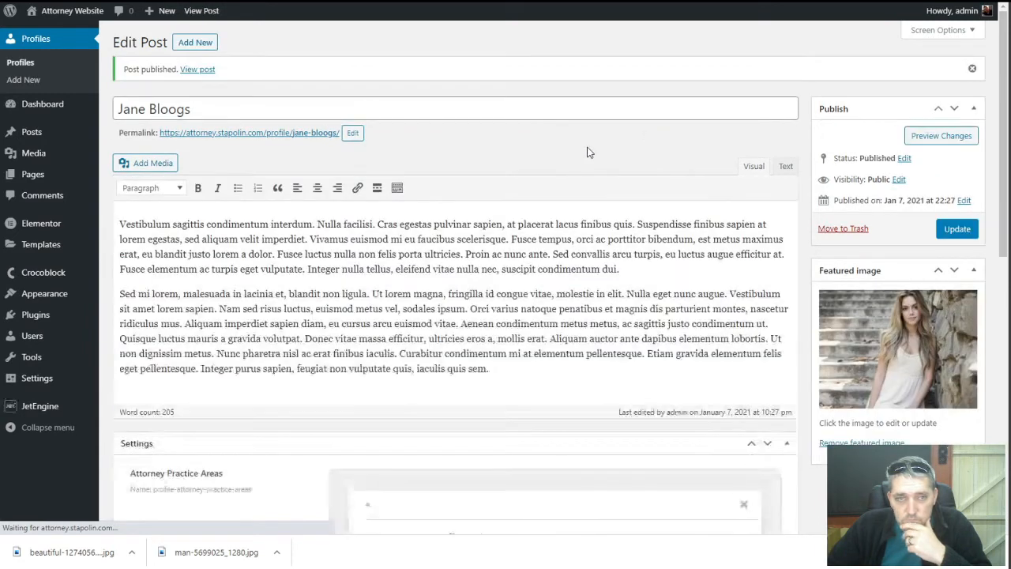
In Reading Settings, set the homepage to display 'A static page'
{"action": "left_click", "coordinate": [22, 63]}
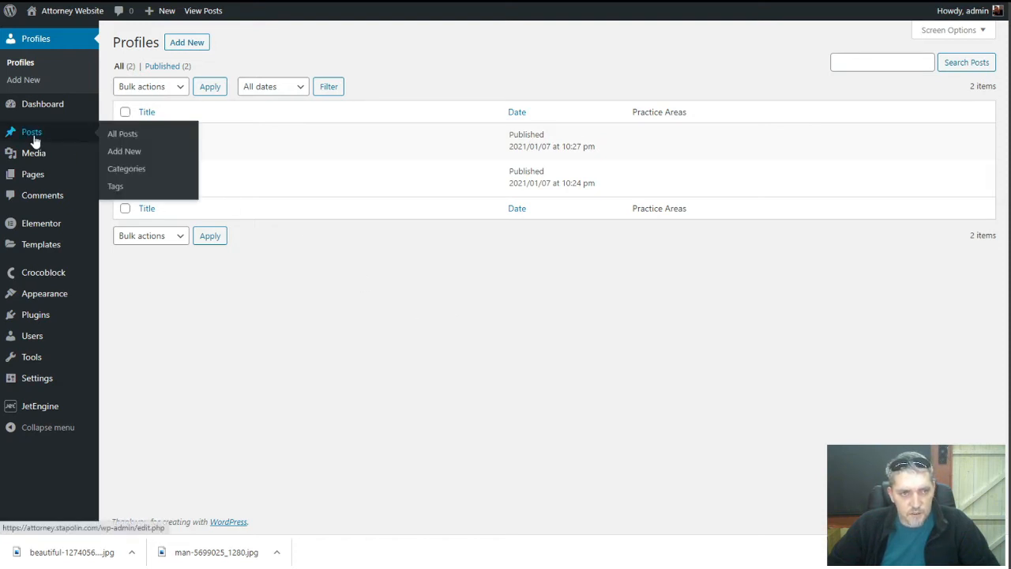
{"action": "mouse_move", "coordinate": [39, 178]}
{"action": "left_click", "coordinate": [144, 181]}
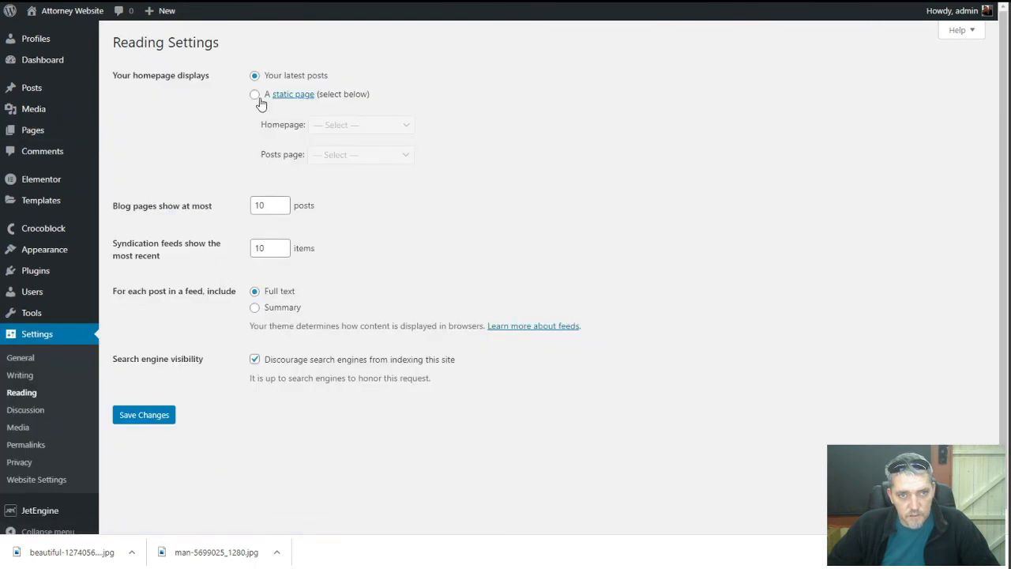
{"action": "left_click", "coordinate": [255, 96]}
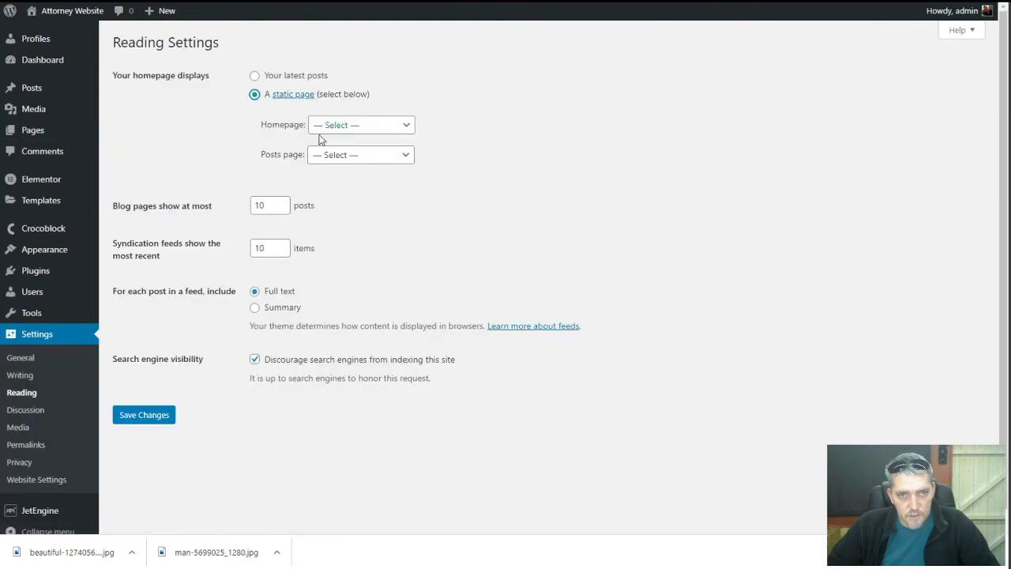
Choose Law Firm as the static homepage and save the Reading Settings
{"action": "left_click", "coordinate": [359, 127]}
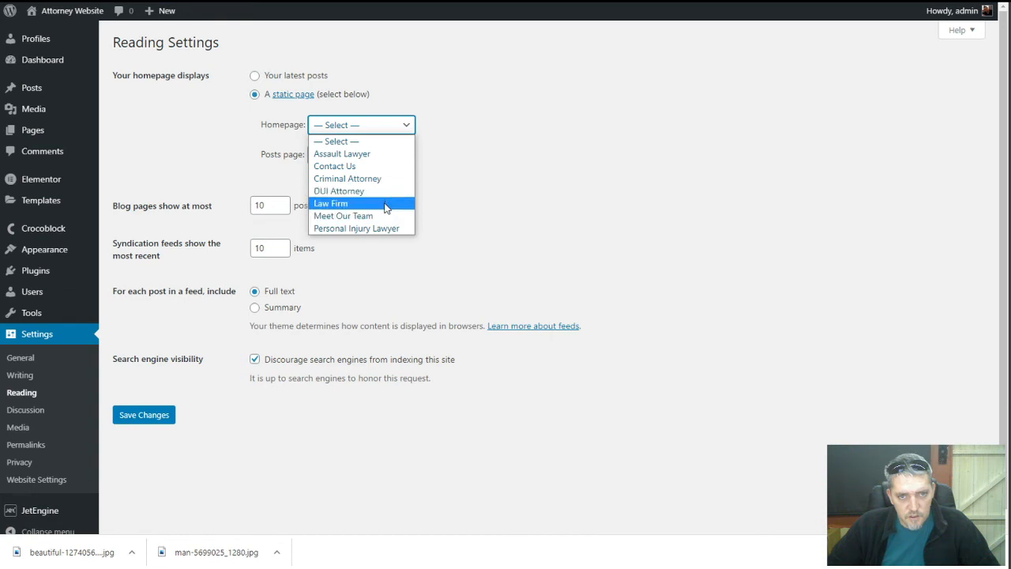
{"action": "left_click", "coordinate": [386, 204]}
{"action": "left_click", "coordinate": [152, 417]}
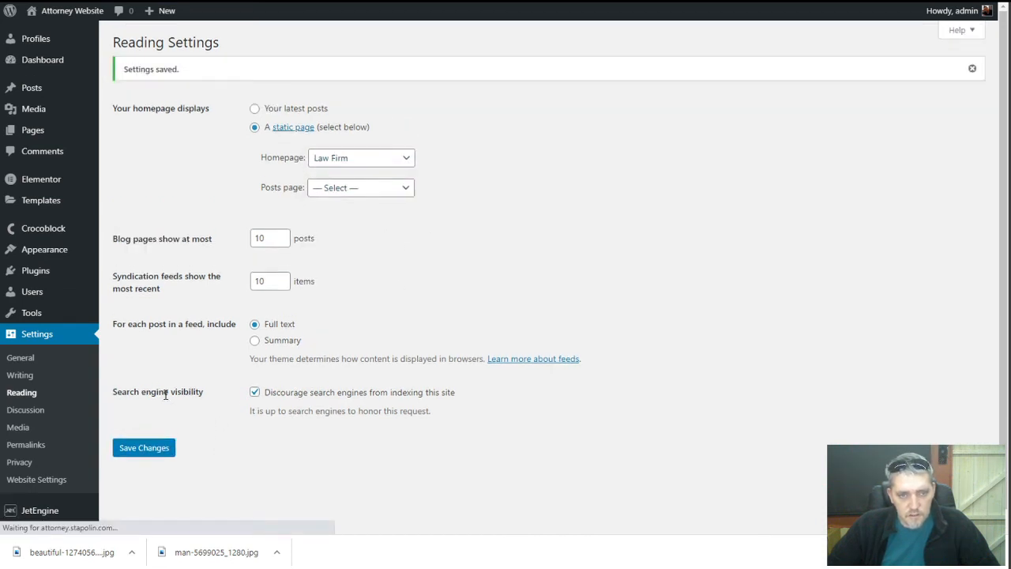
{"action": "mouse_move", "coordinate": [36, 133]}
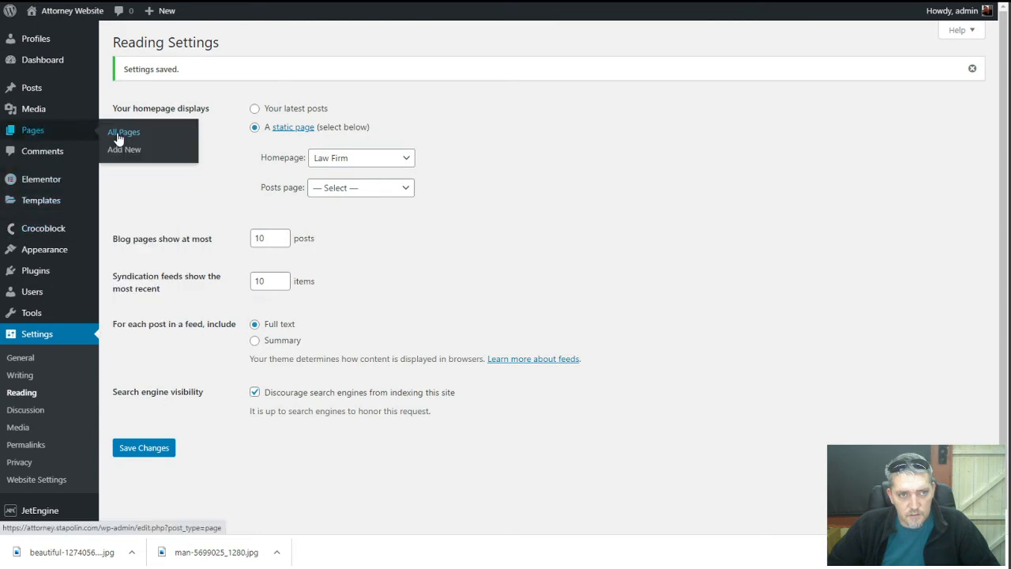
{"action": "left_click", "coordinate": [118, 131]}
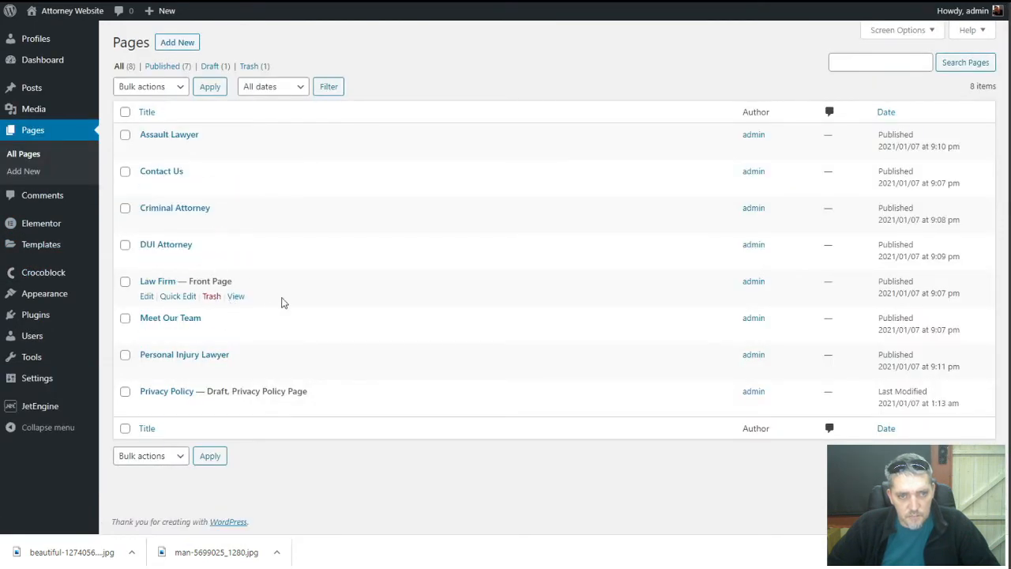
Switch the Law Firm page to the Elementor Full Width template and edit it in Elementor
{"action": "left_click", "coordinate": [165, 283]}
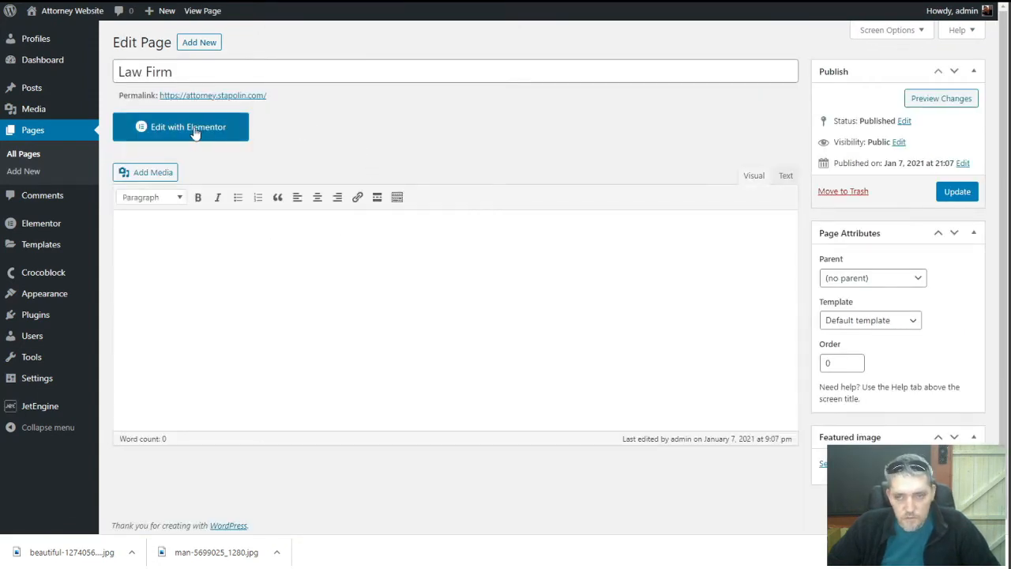
{"action": "left_click", "coordinate": [826, 321]}
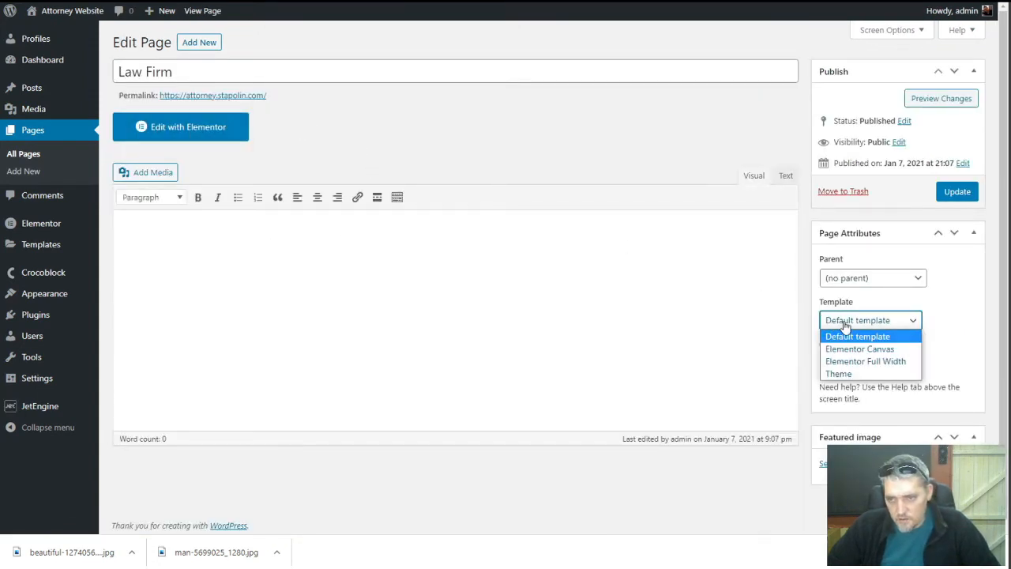
{"action": "left_click", "coordinate": [875, 361]}
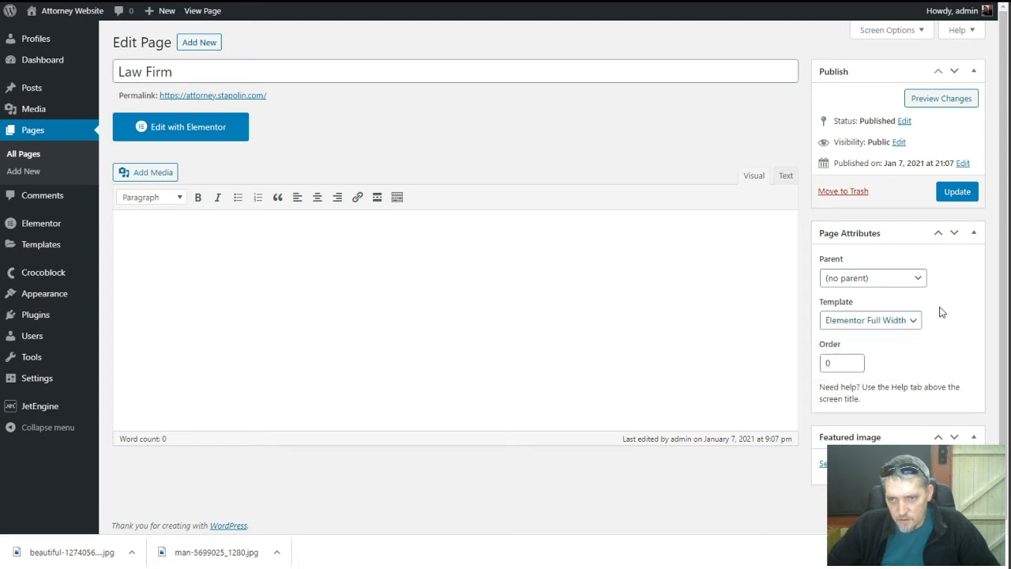
{"action": "left_click", "coordinate": [204, 134]}
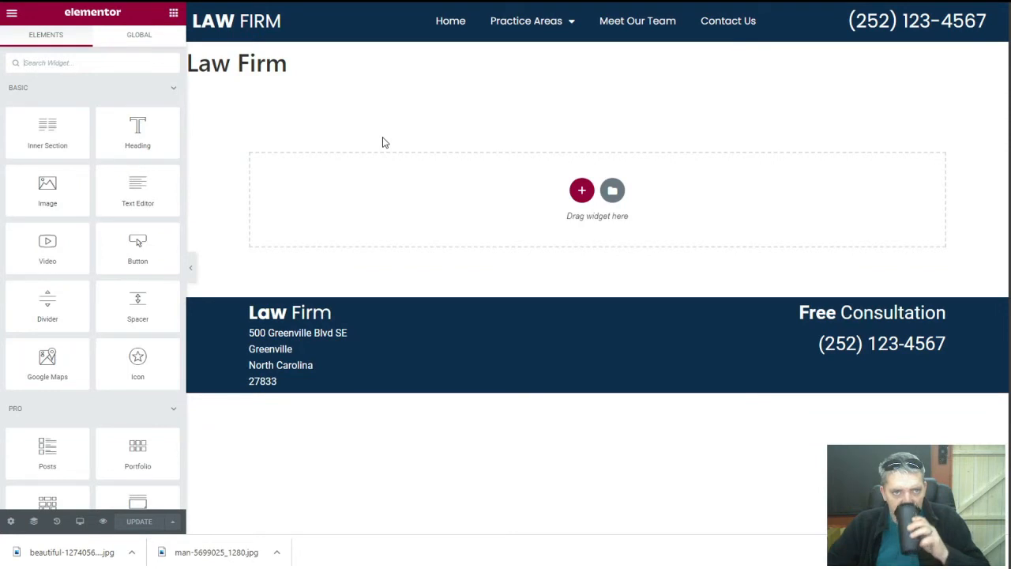
Set the page layout to Elementor Full Width in Page Settings and update
{"action": "left_click", "coordinate": [11, 521]}
{"action": "left_click", "coordinate": [124, 314]}
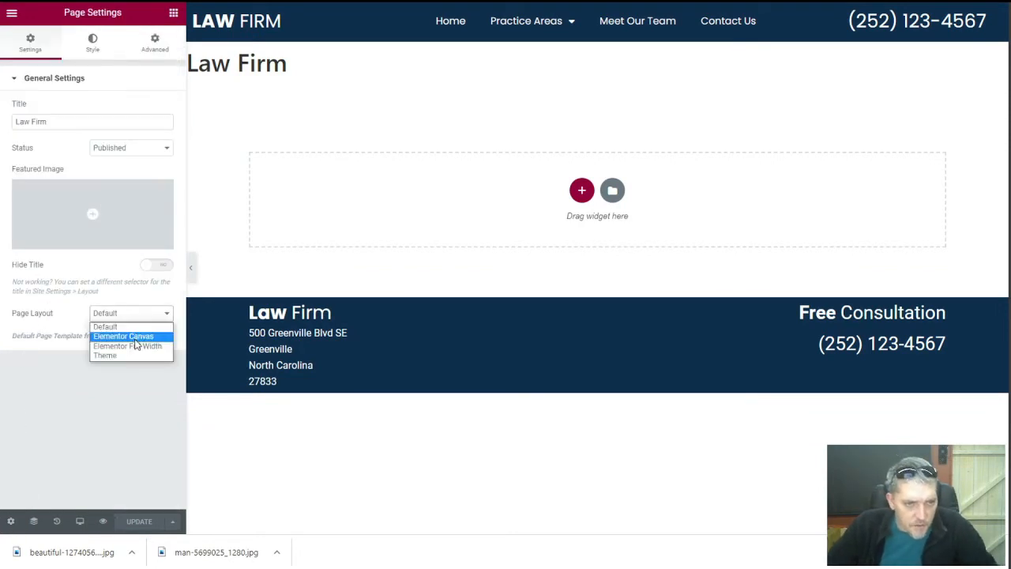
{"action": "left_click", "coordinate": [127, 344]}
{"action": "left_click", "coordinate": [147, 521]}
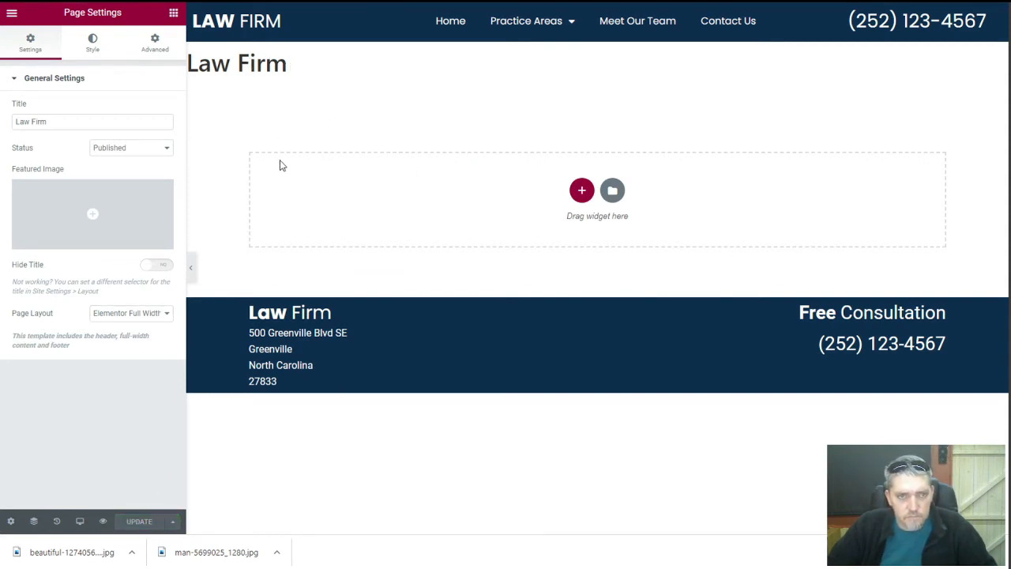
{"action": "left_click", "coordinate": [256, 63]}
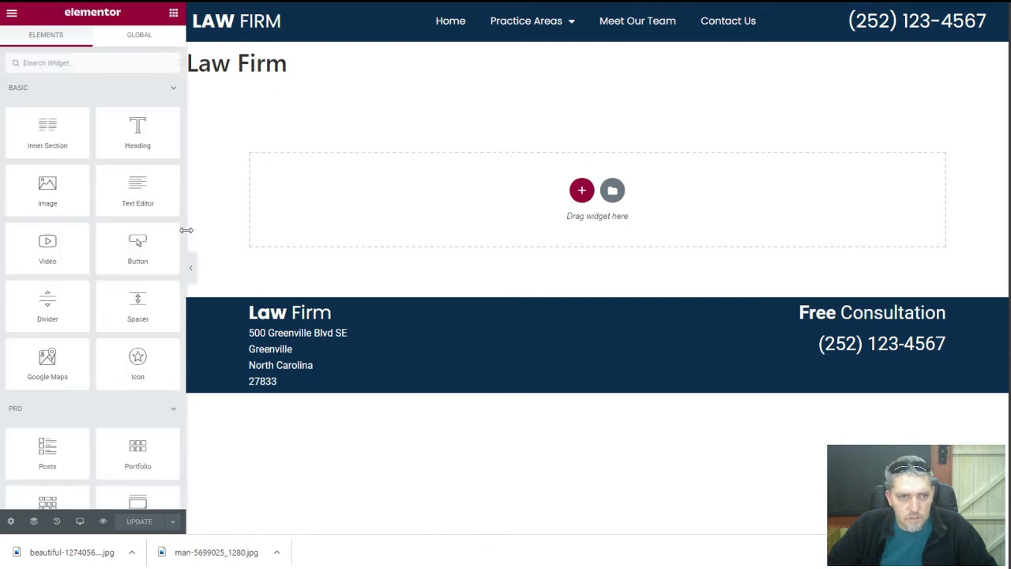
Turn on Hide Title for the Law Firm page and save the update
{"action": "left_click", "coordinate": [12, 522]}
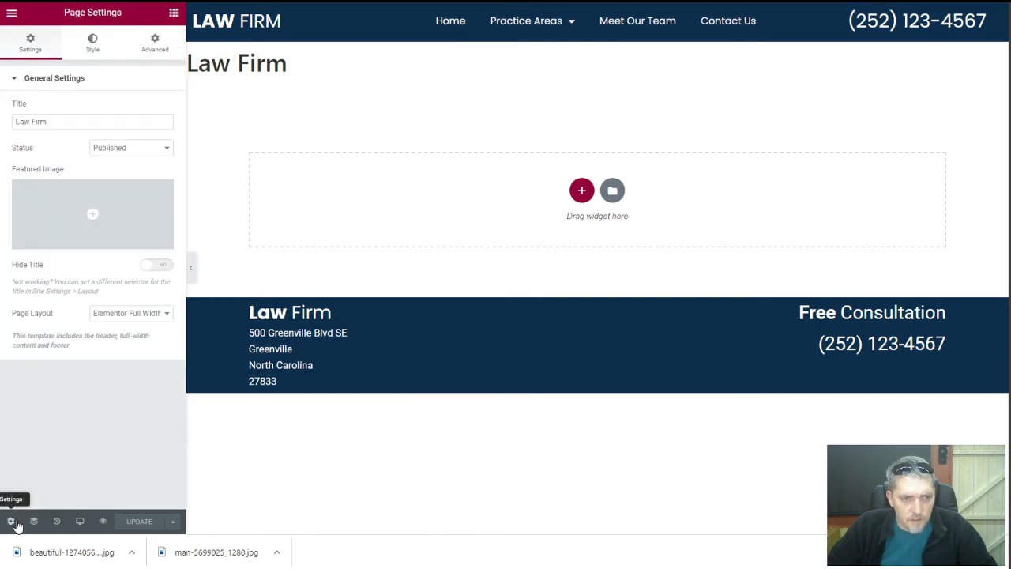
{"action": "left_click", "coordinate": [154, 267]}
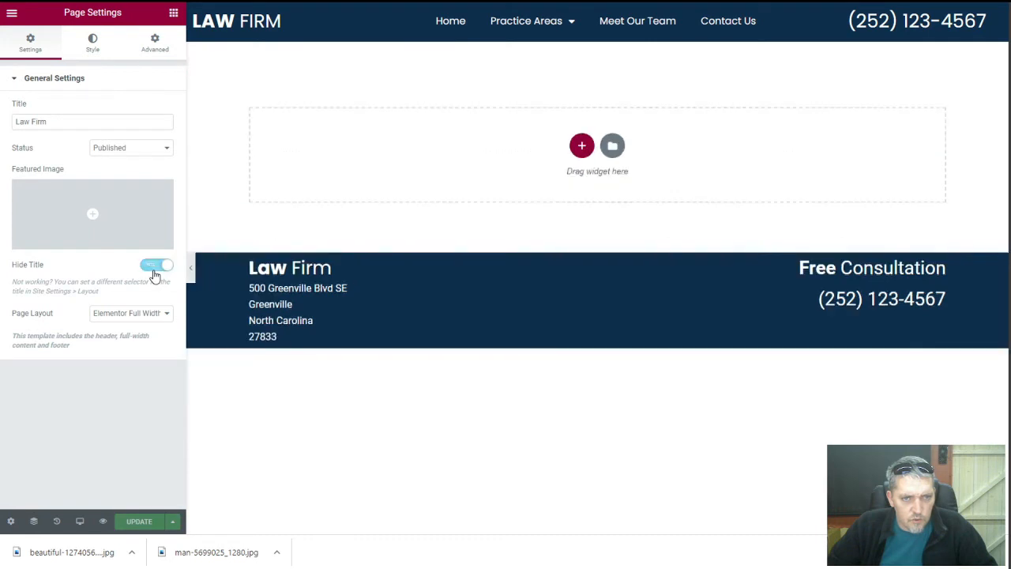
{"action": "left_click", "coordinate": [141, 523]}
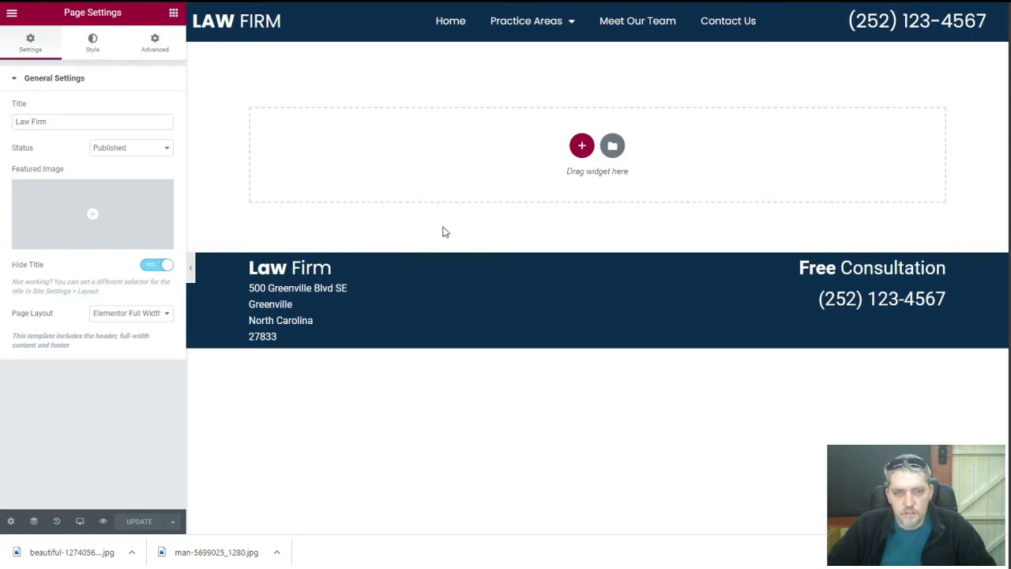
{"action": "left_click", "coordinate": [581, 145]}
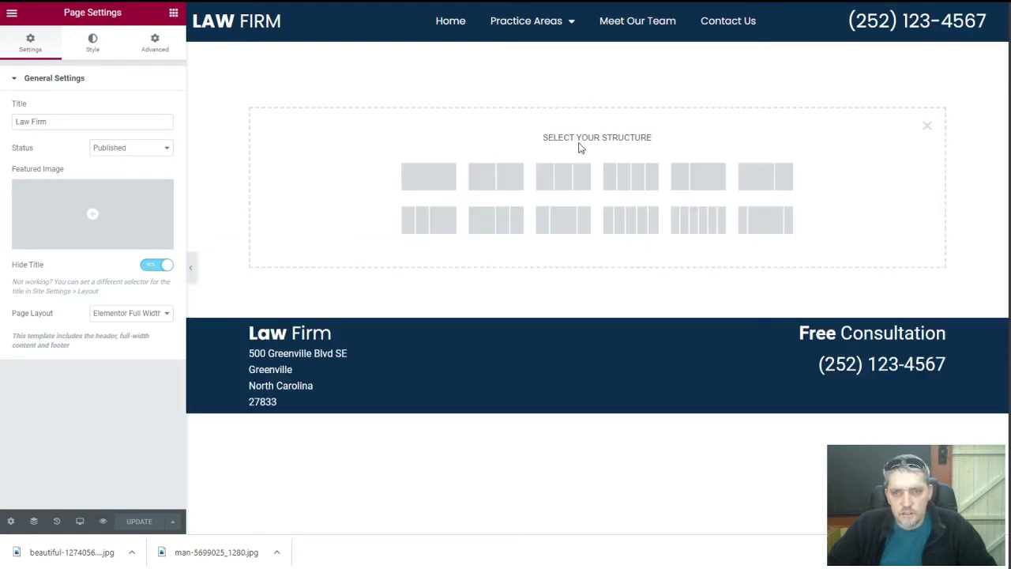
Add a one-column section and set its height to fit the screen
{"action": "left_click", "coordinate": [429, 181]}
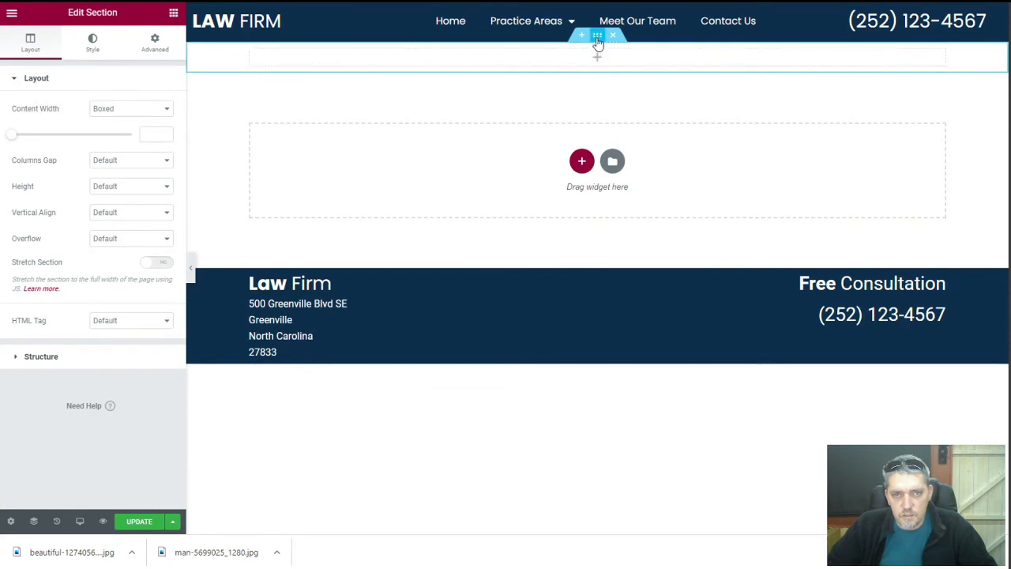
{"action": "left_click", "coordinate": [119, 161]}
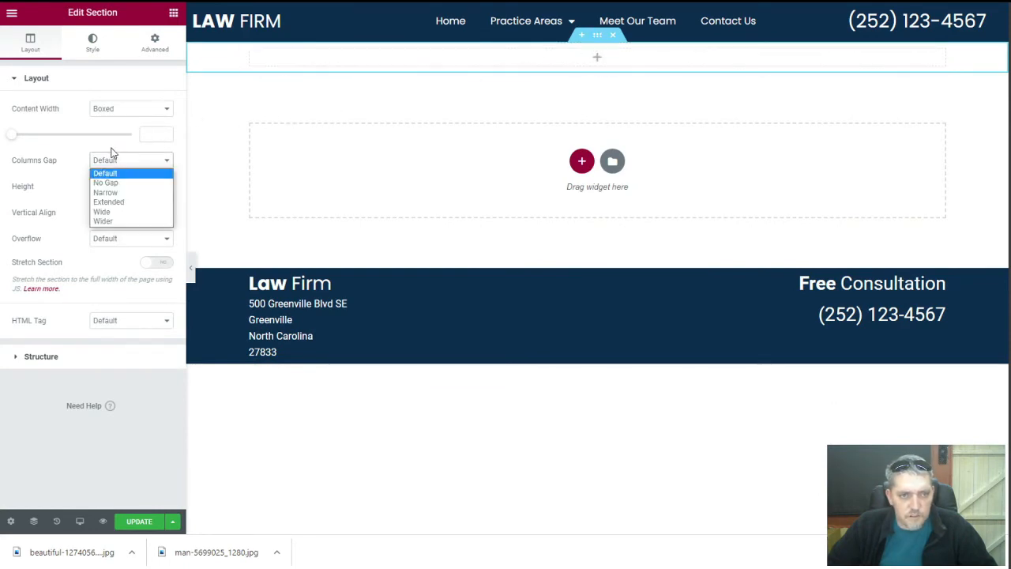
{"action": "left_click", "coordinate": [73, 152]}
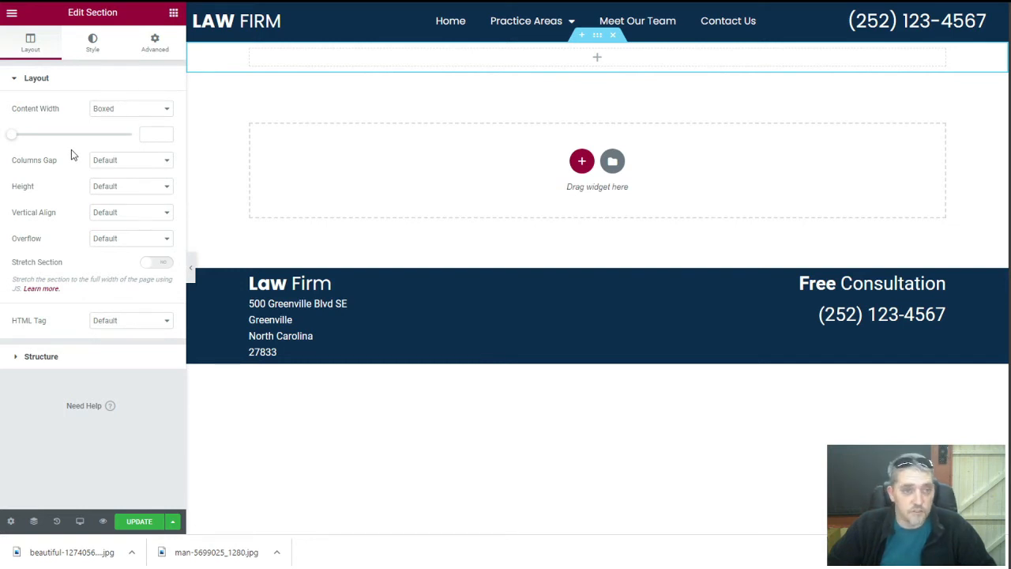
{"action": "left_click", "coordinate": [118, 188]}
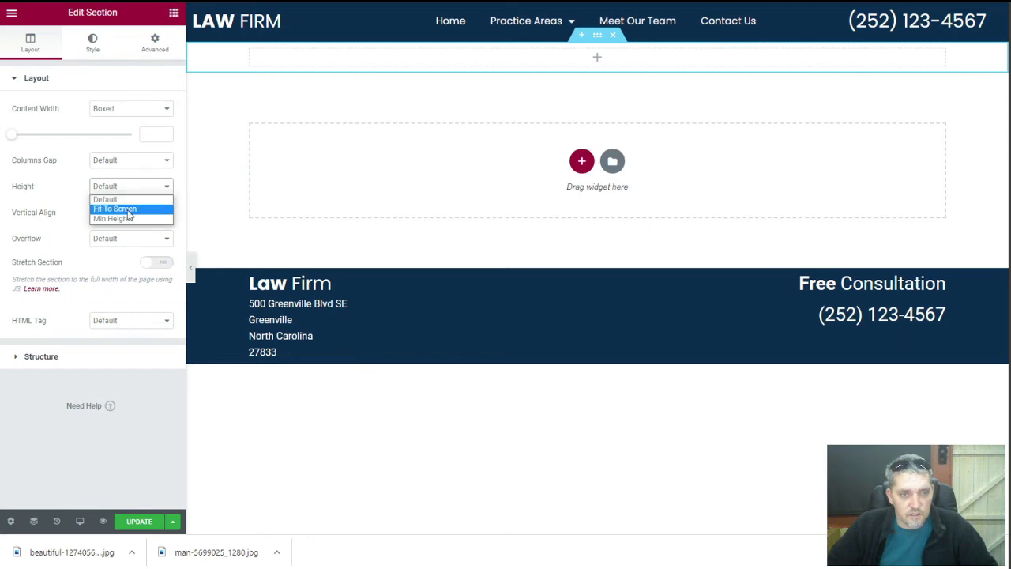
{"action": "left_click", "coordinate": [129, 210]}
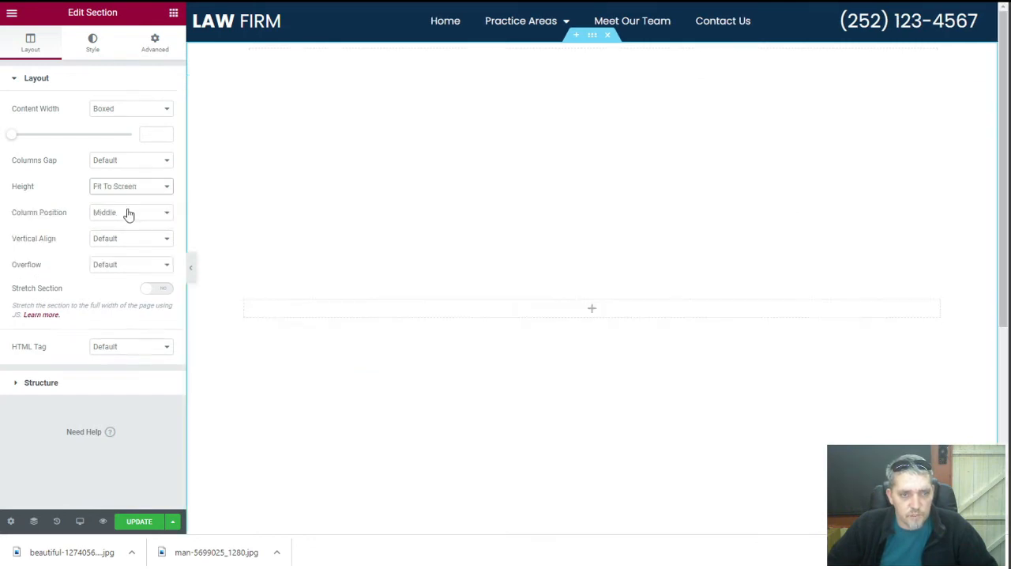
{"action": "scroll", "coordinate": [375, 291], "scroll_direction": "down", "scroll_amount": 2}
{"action": "scroll", "coordinate": [377, 292], "scroll_direction": "up", "scroll_amount": 2}
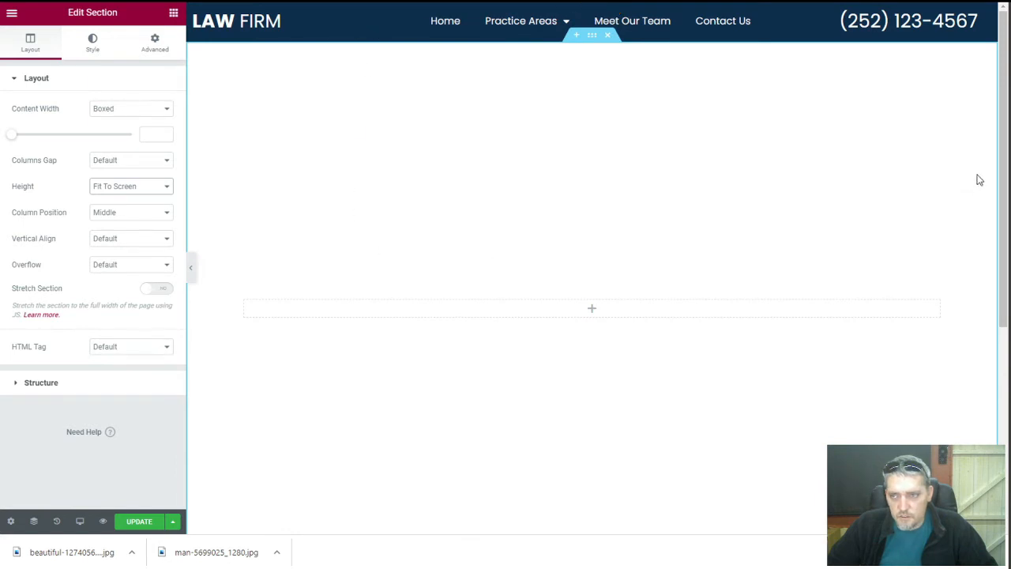
{"action": "mouse_move", "coordinate": [1005, 169]}
{"action": "left_mouse_down"}
{"action": "mouse_move", "coordinate": [1007, 204]}
{"action": "mouse_move", "coordinate": [1005, 167]}
{"action": "left_mouse_up"}
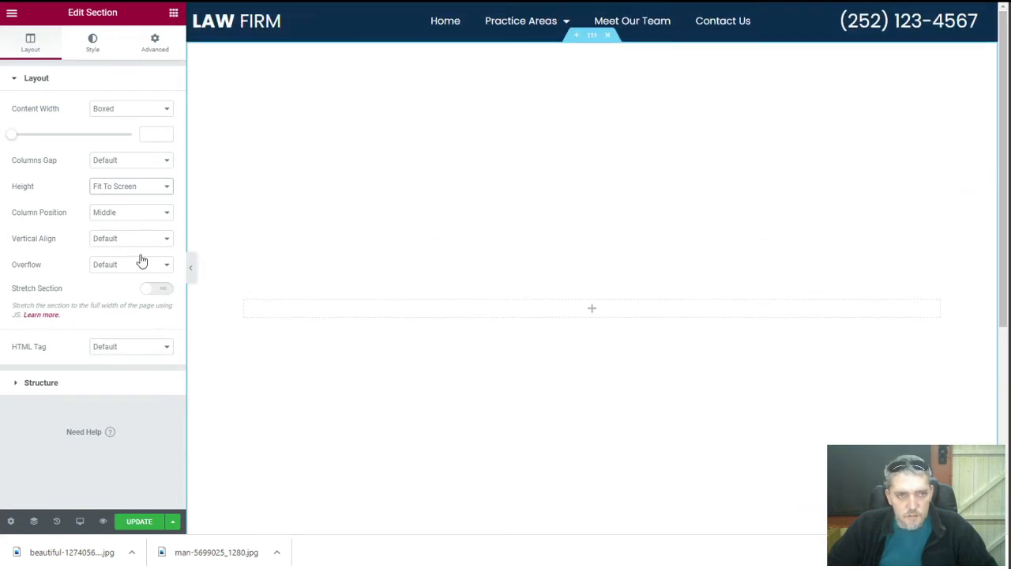
Give the section a 90 VH minimum height and a video background type
{"action": "left_click", "coordinate": [122, 189]}
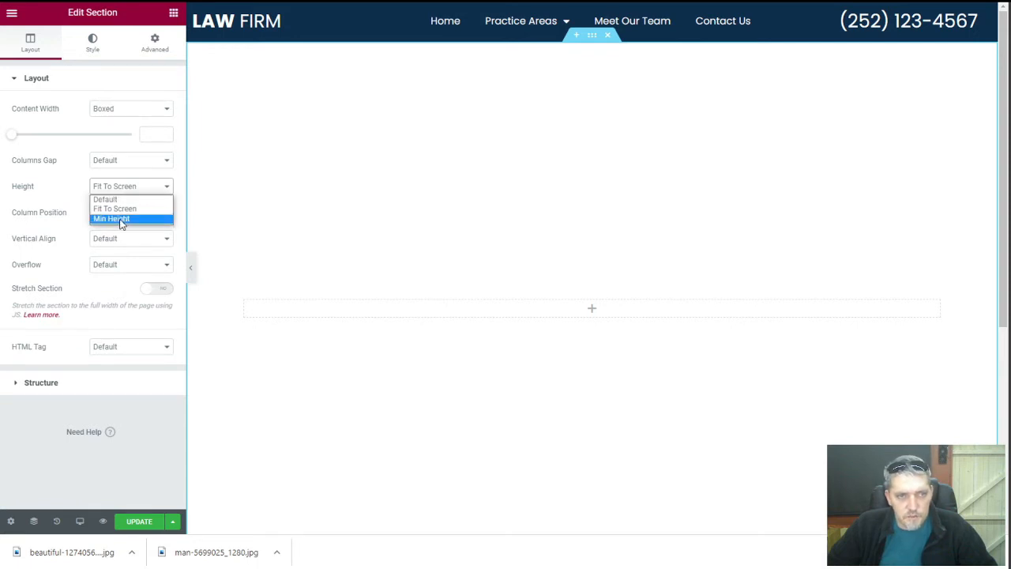
{"action": "left_click", "coordinate": [120, 220]}
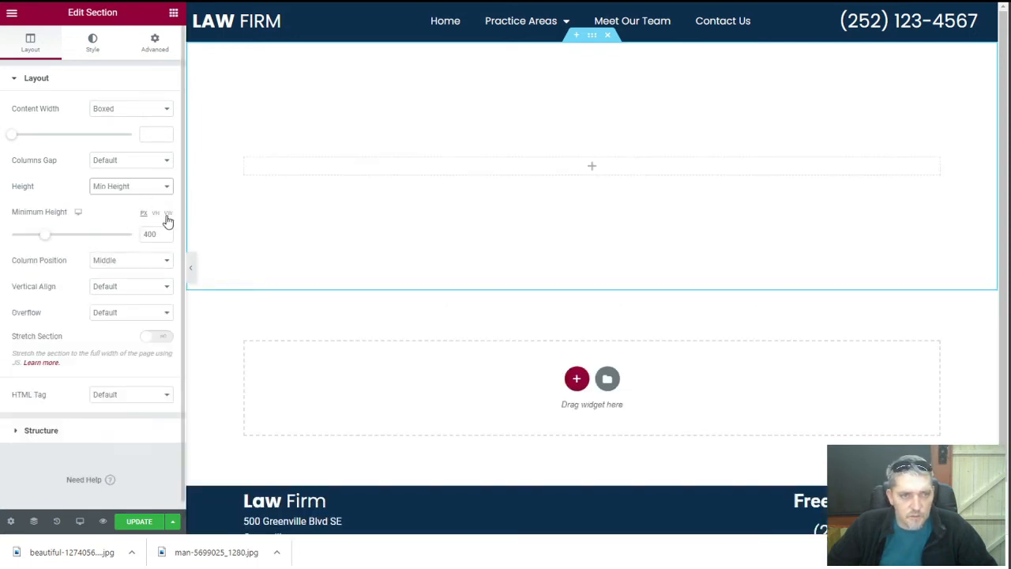
{"action": "left_click", "coordinate": [156, 214]}
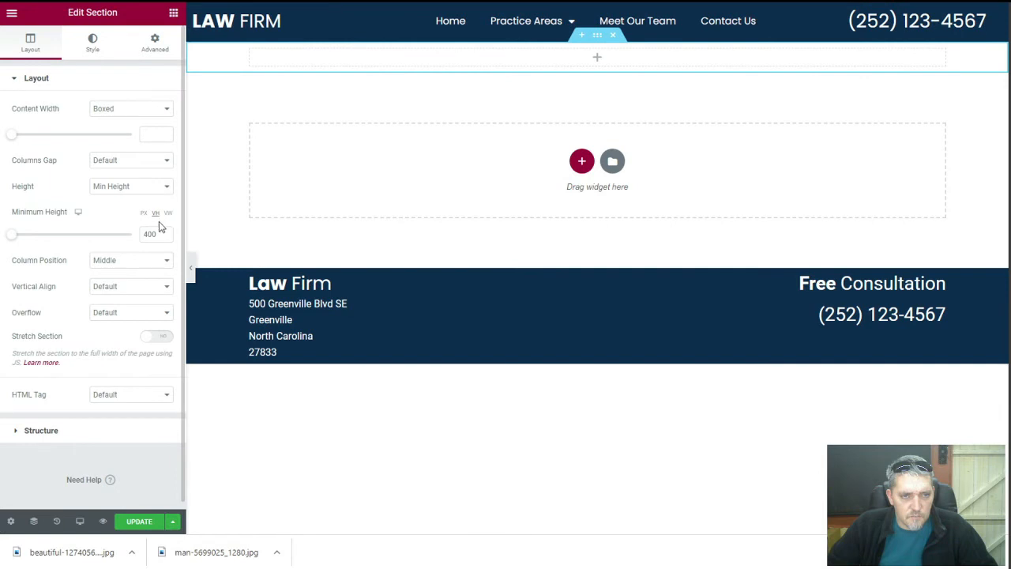
{"action": "left_click_drag", "start_coordinate": [158, 233], "coordinate": [140, 237]}
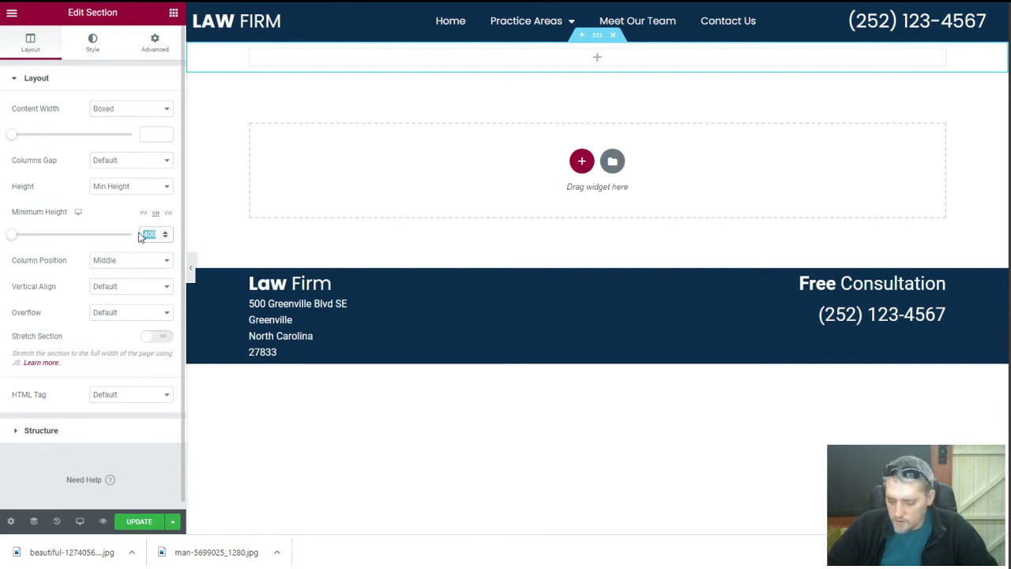
{"action": "type", "text": "90"}
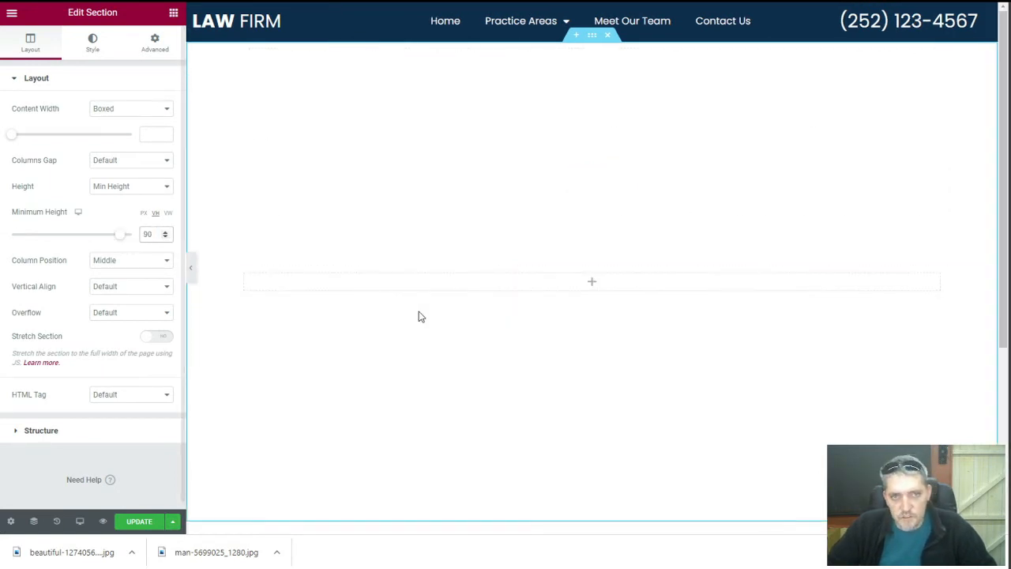
{"action": "scroll", "coordinate": [439, 369], "scroll_direction": "up", "scroll_amount": 2}
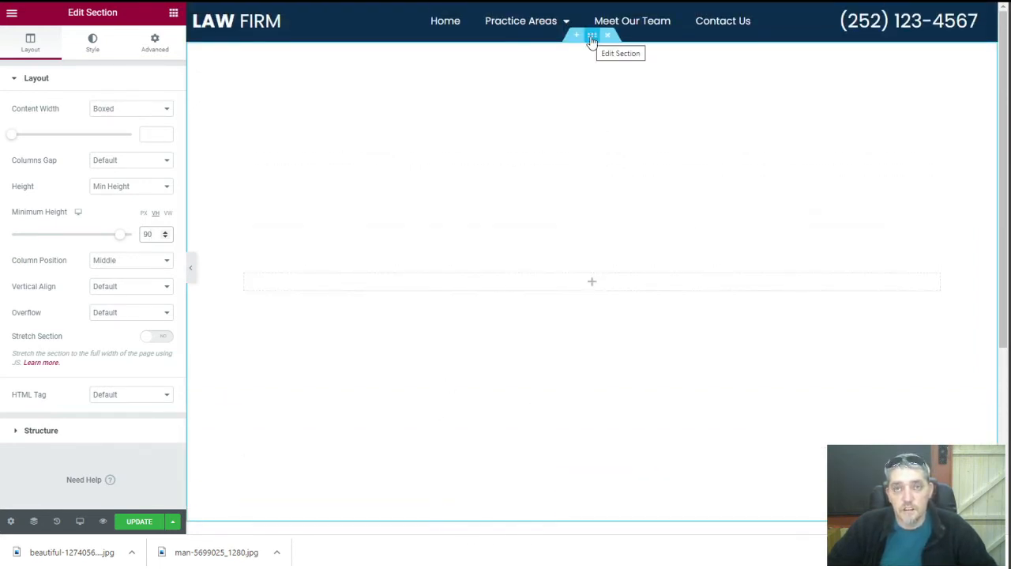
{"action": "left_click", "coordinate": [92, 54]}
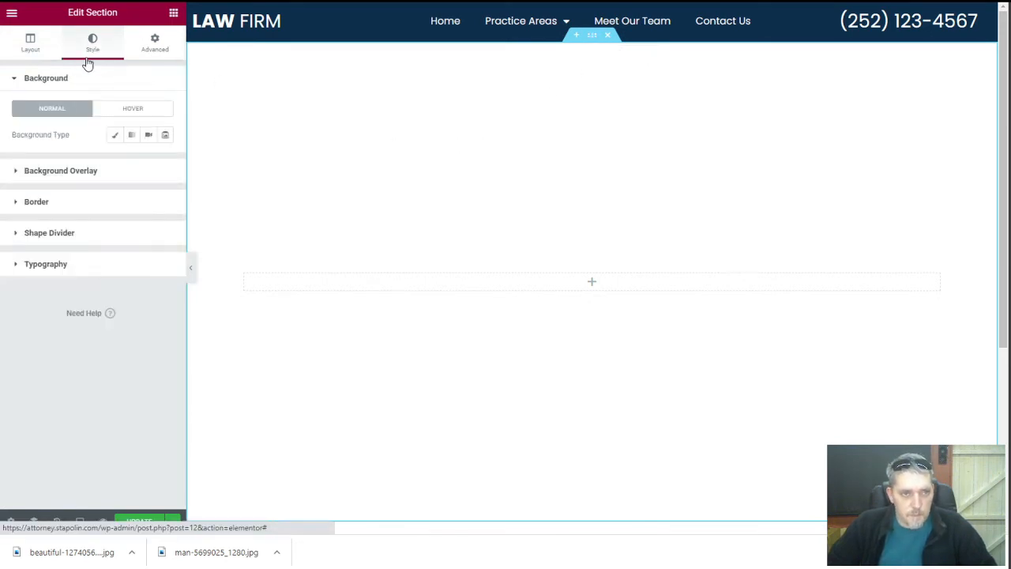
{"action": "left_click", "coordinate": [150, 138]}
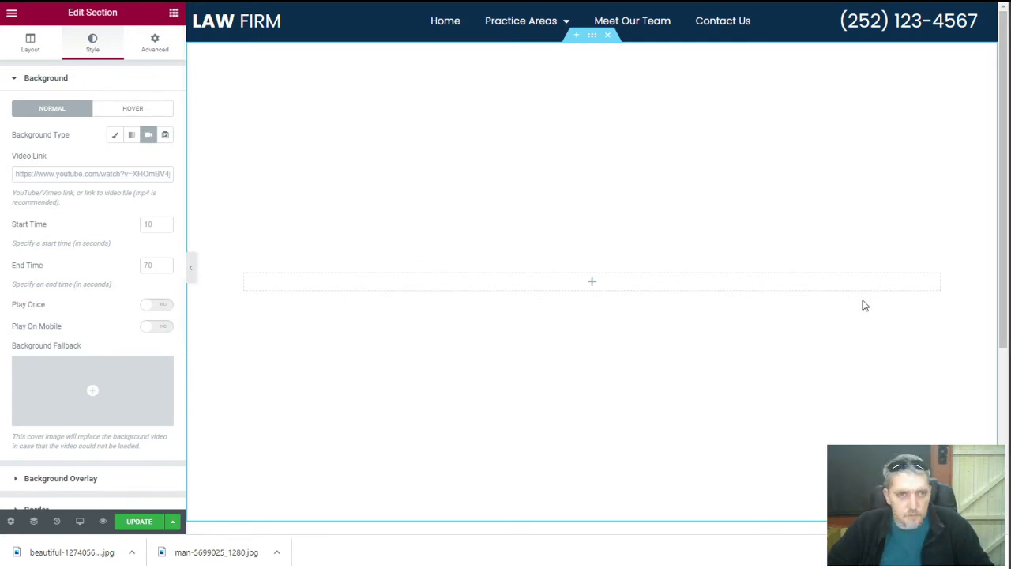
Paste the YouTube link as the background video and enable Play On Mobile
{"action": "left_click", "coordinate": [66, 173]}
{"action": "type", "text": "https://www.youtube.com/watch?v=43ngkc2Ejgw"}
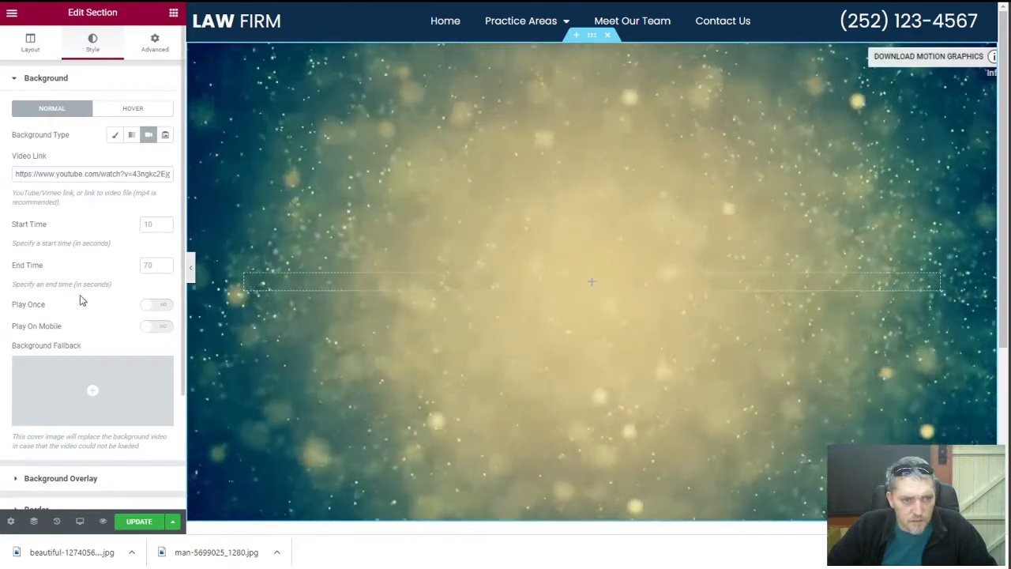
{"action": "scroll", "coordinate": [80, 301], "scroll_direction": "down", "scroll_amount": 1}
{"action": "scroll", "coordinate": [81, 299], "scroll_direction": "down", "scroll_amount": 1}
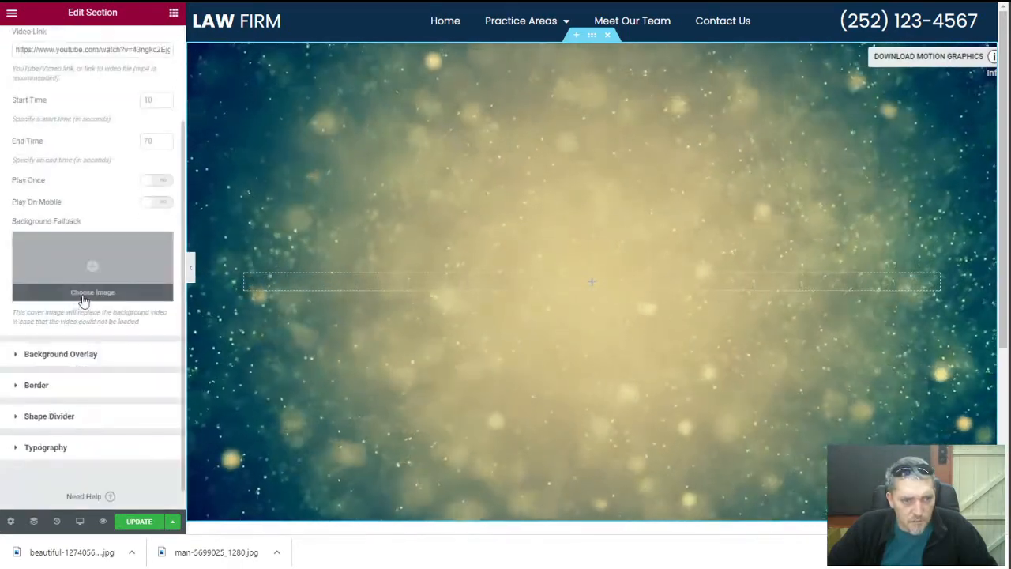
{"action": "left_click", "coordinate": [160, 205]}
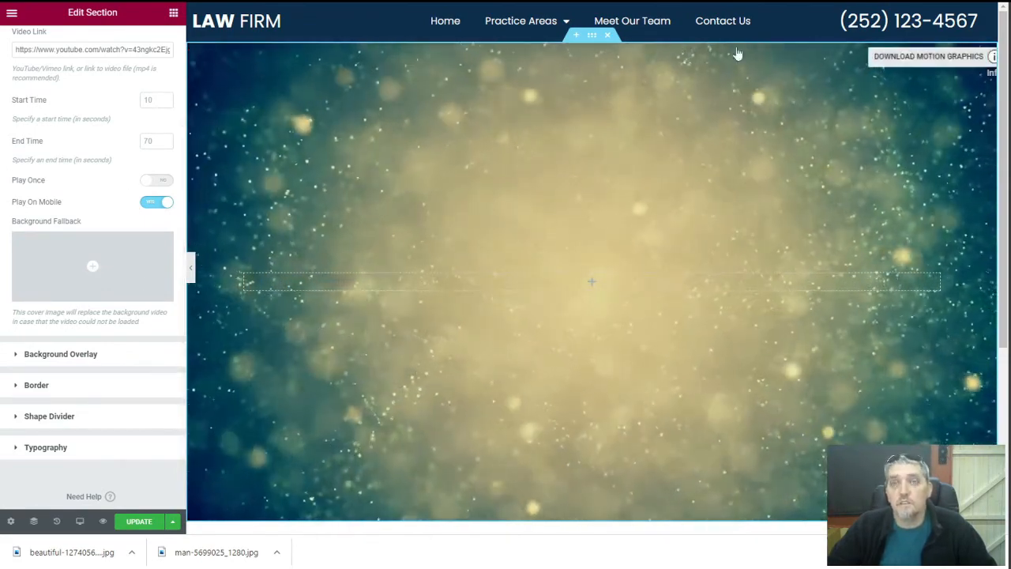
{"action": "left_click", "coordinate": [345, 1]}
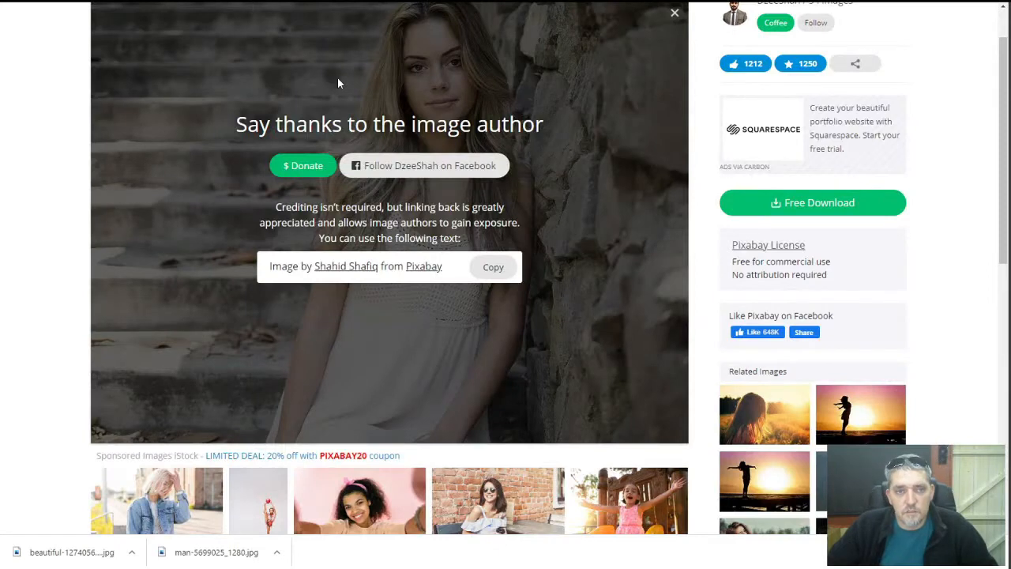
Search Pixabay for 'Greenville city scape', then 'nc city scape', then just 'city scape'
{"action": "scroll", "coordinate": [338, 82], "scroll_direction": "up", "scroll_amount": 1}
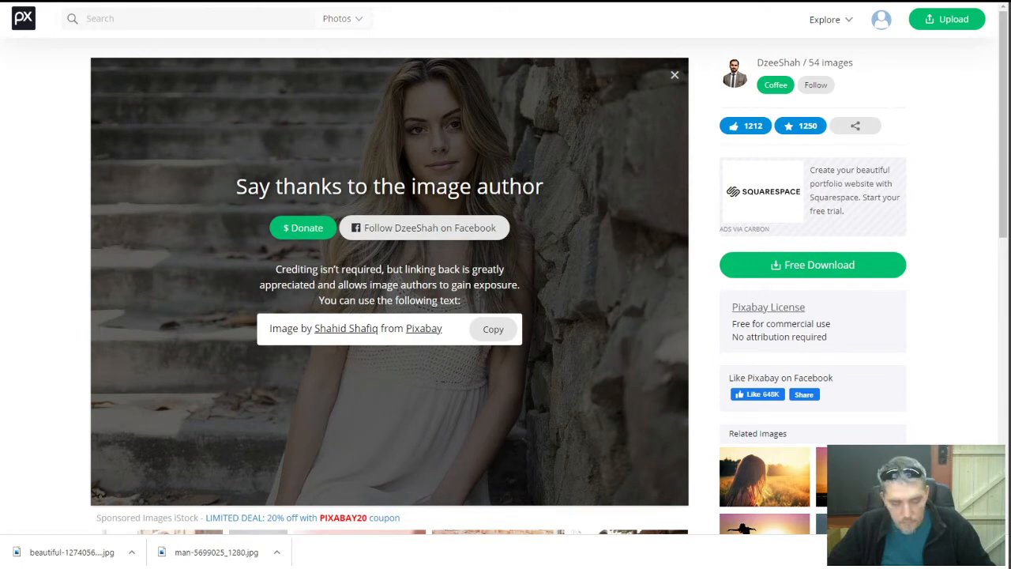
{"action": "type", "text": "Greenville City Scape"}
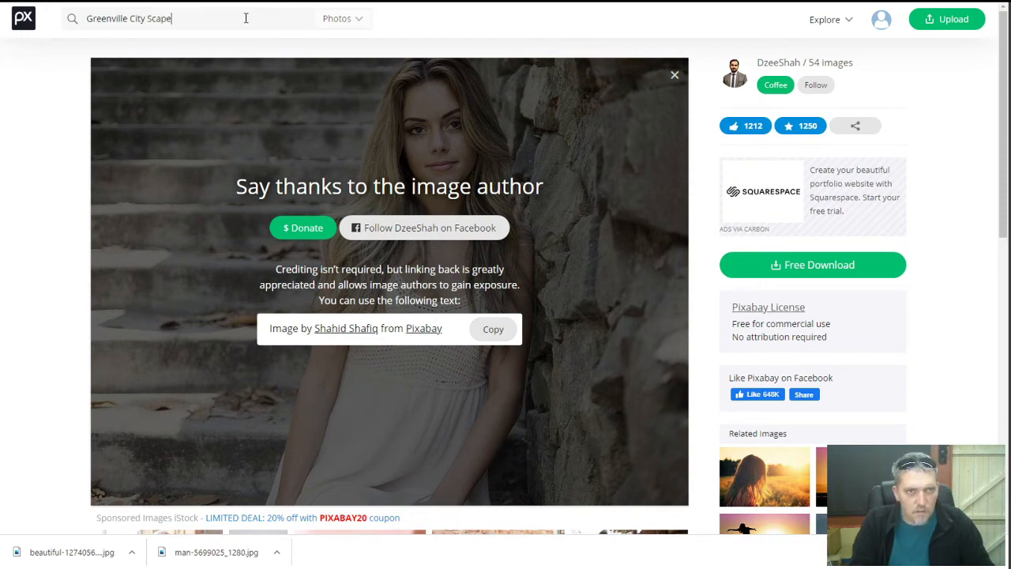
{"action": "key", "text": "Return"}
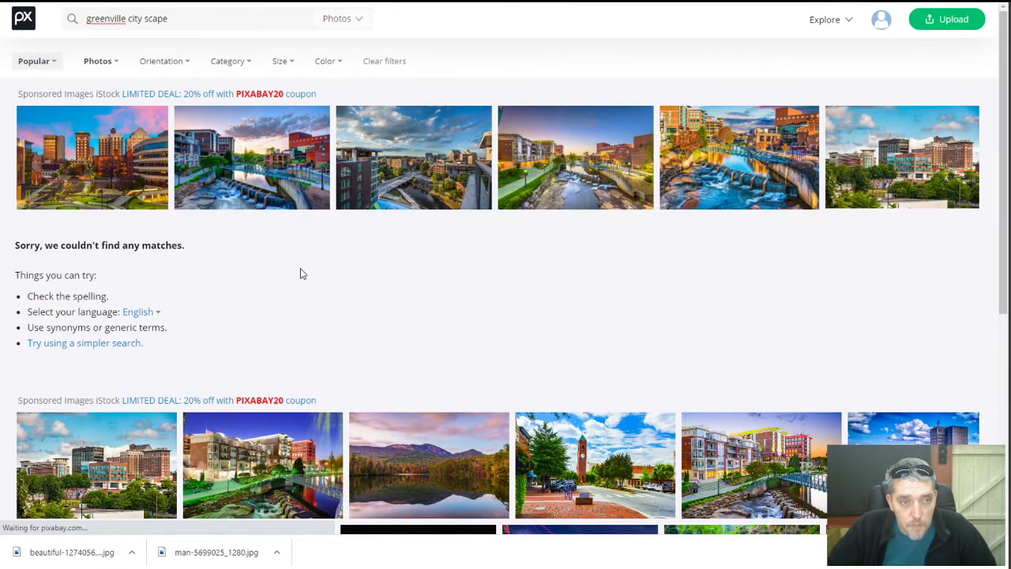
{"action": "double_click", "coordinate": [109, 19]}
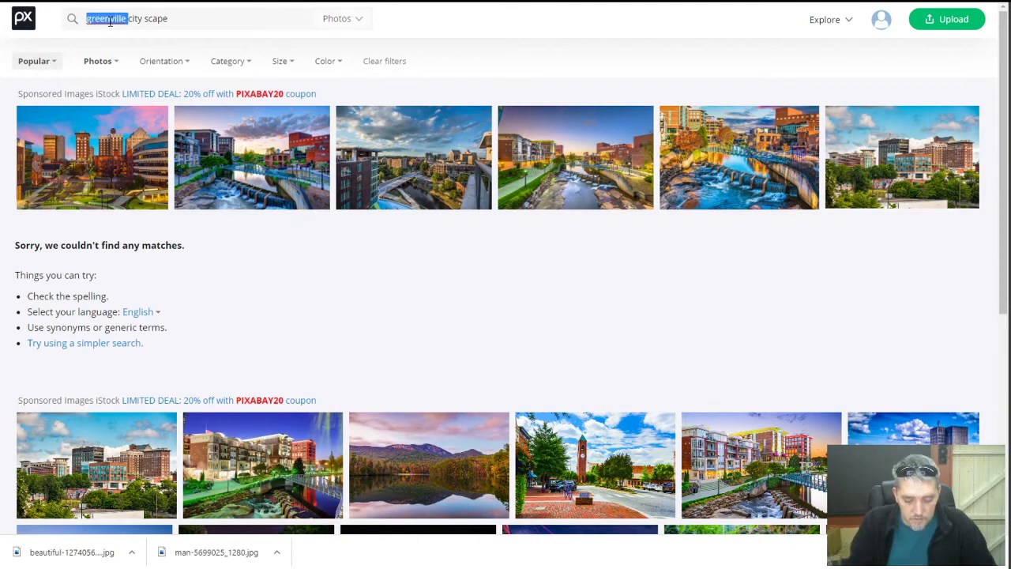
{"action": "type", "text": "nc"}
{"action": "key", "text": "Return"}
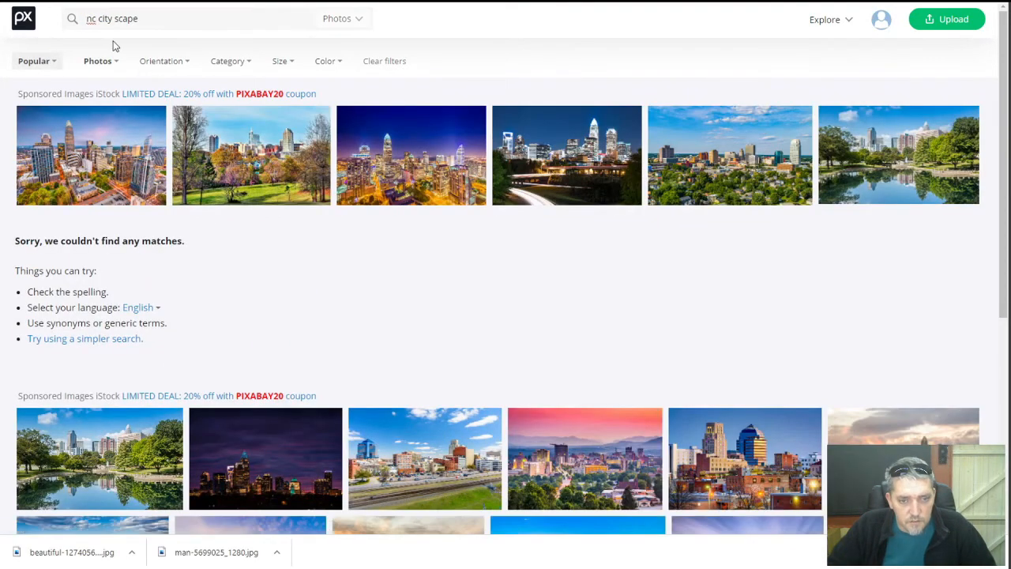
{"action": "scroll", "coordinate": [222, 237], "scroll_direction": "down", "scroll_amount": 1}
{"action": "scroll", "coordinate": [221, 237], "scroll_direction": "down", "scroll_amount": 4}
{"action": "scroll", "coordinate": [221, 234], "scroll_direction": "up", "scroll_amount": 5}
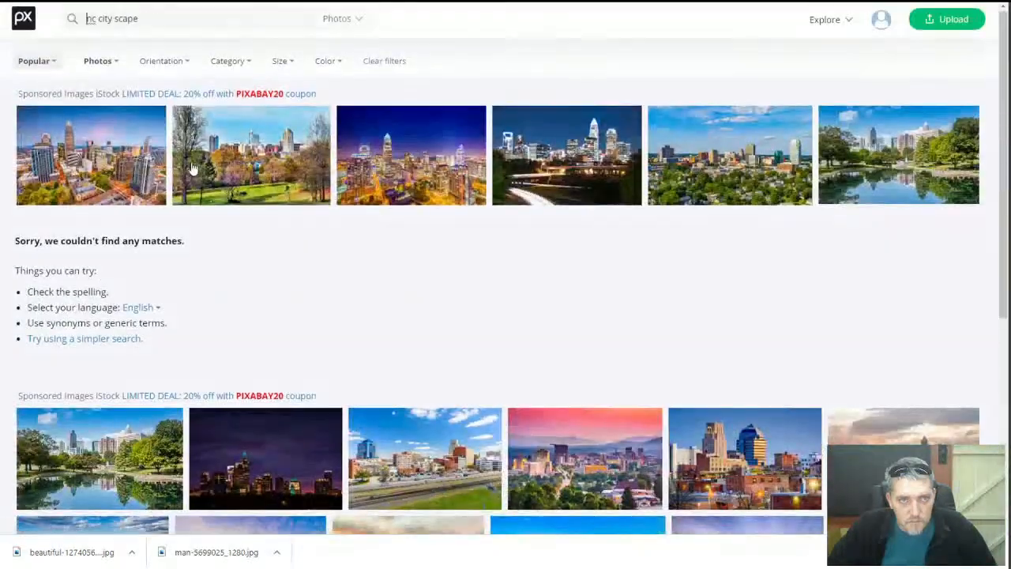
{"action": "double_click", "coordinate": [93, 22]}
{"action": "key", "text": "BackSpace"}
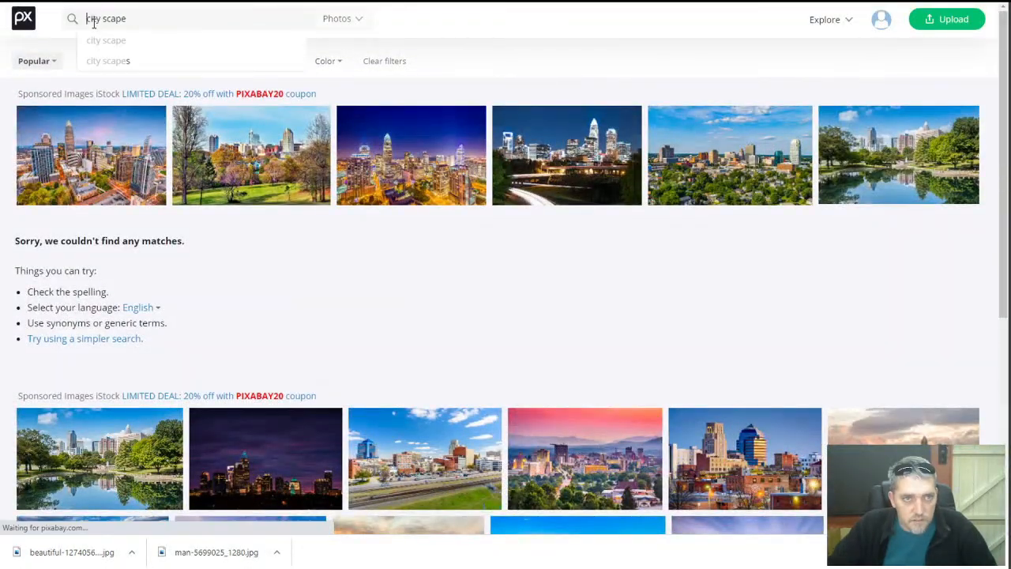
{"action": "key", "text": "Return"}
Browse the city scape results and open the Tavira night-time river photo
{"action": "scroll", "coordinate": [271, 304], "scroll_direction": "down", "scroll_amount": 3}
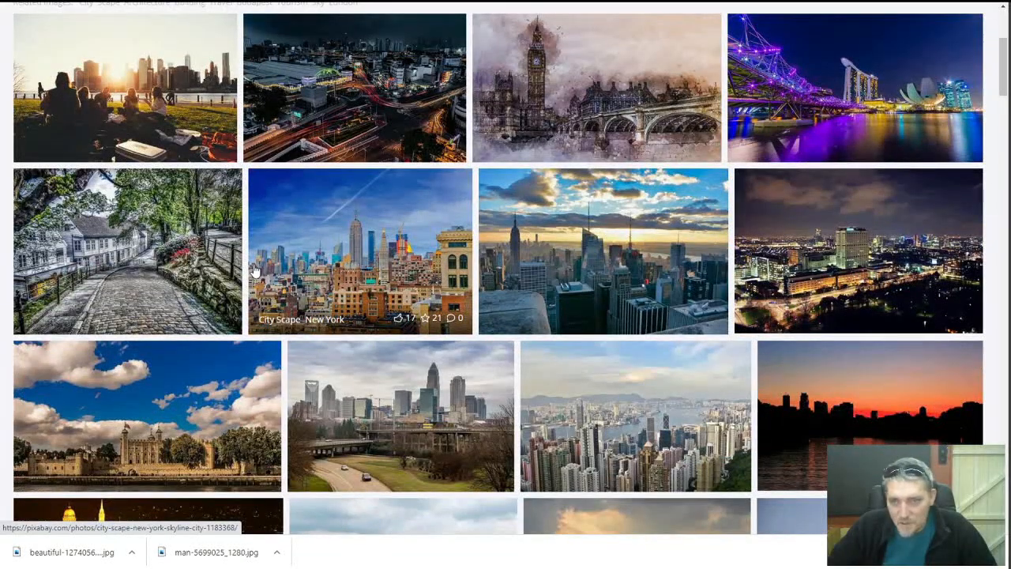
{"action": "scroll", "coordinate": [261, 276], "scroll_direction": "down", "scroll_amount": 2}
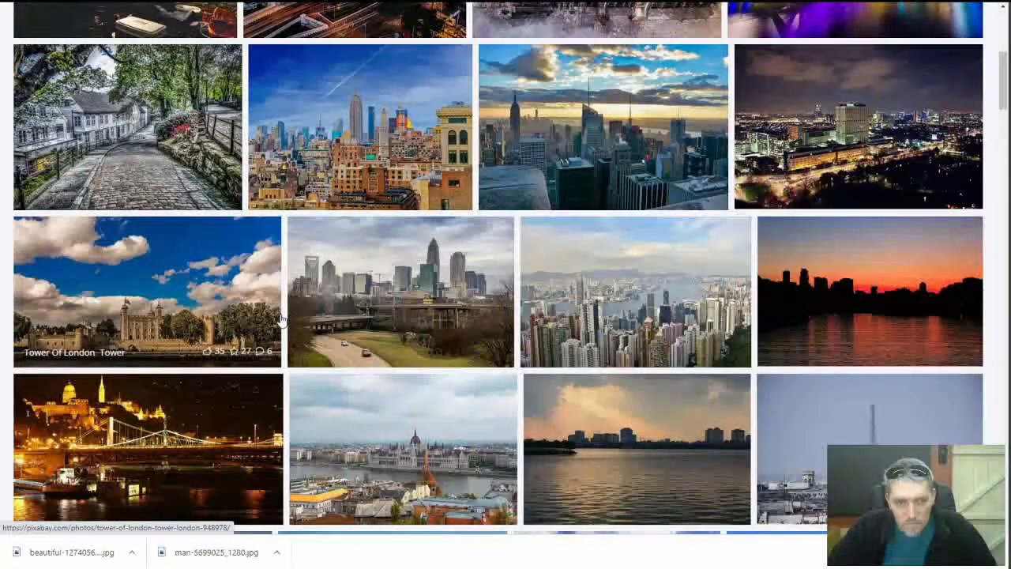
{"action": "scroll", "coordinate": [269, 318], "scroll_direction": "down", "scroll_amount": 3}
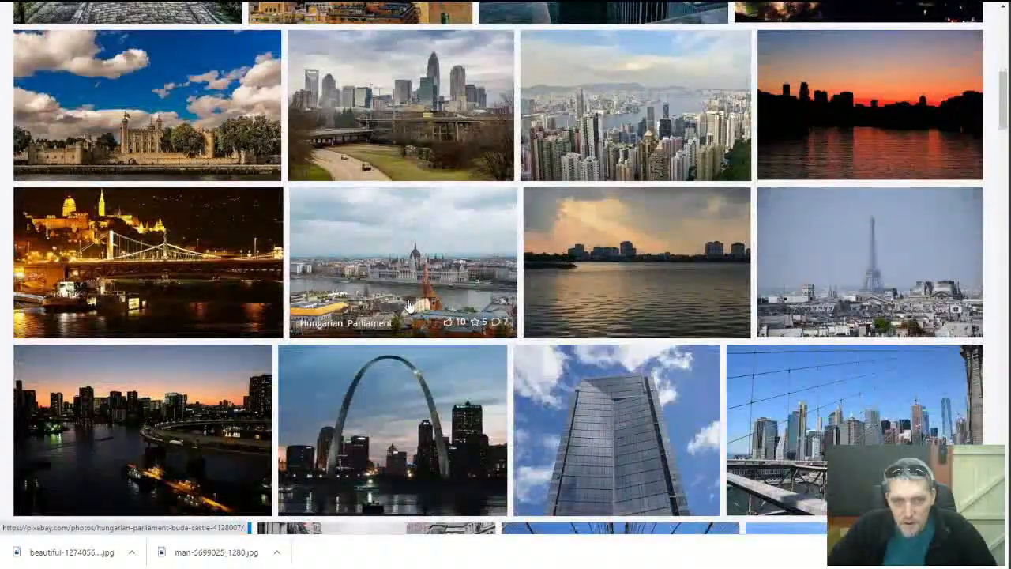
{"action": "scroll", "coordinate": [409, 306], "scroll_direction": "down", "scroll_amount": 3}
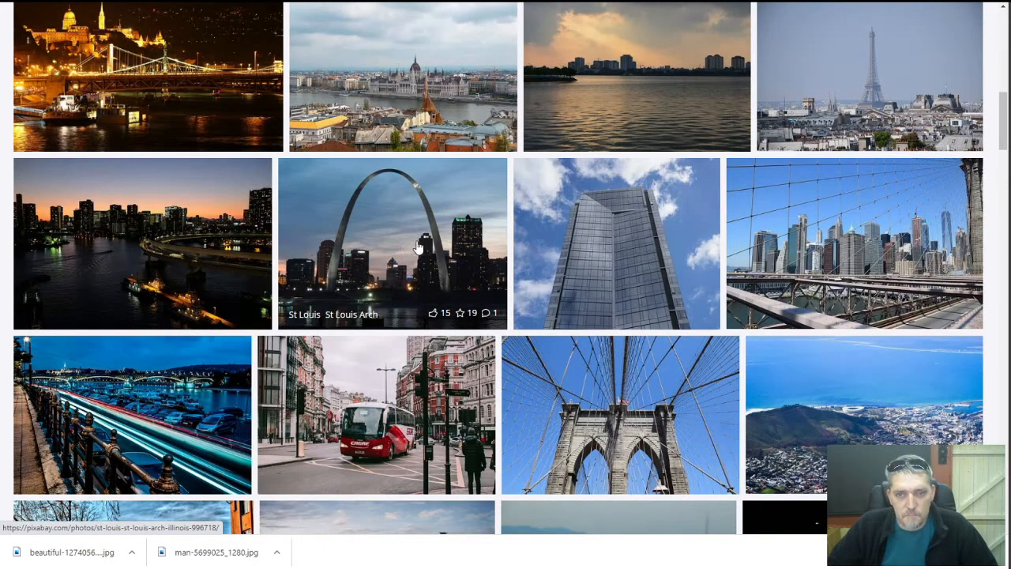
{"action": "scroll", "coordinate": [419, 248], "scroll_direction": "up", "scroll_amount": 2}
{"action": "scroll", "coordinate": [418, 248], "scroll_direction": "down", "scroll_amount": 8}
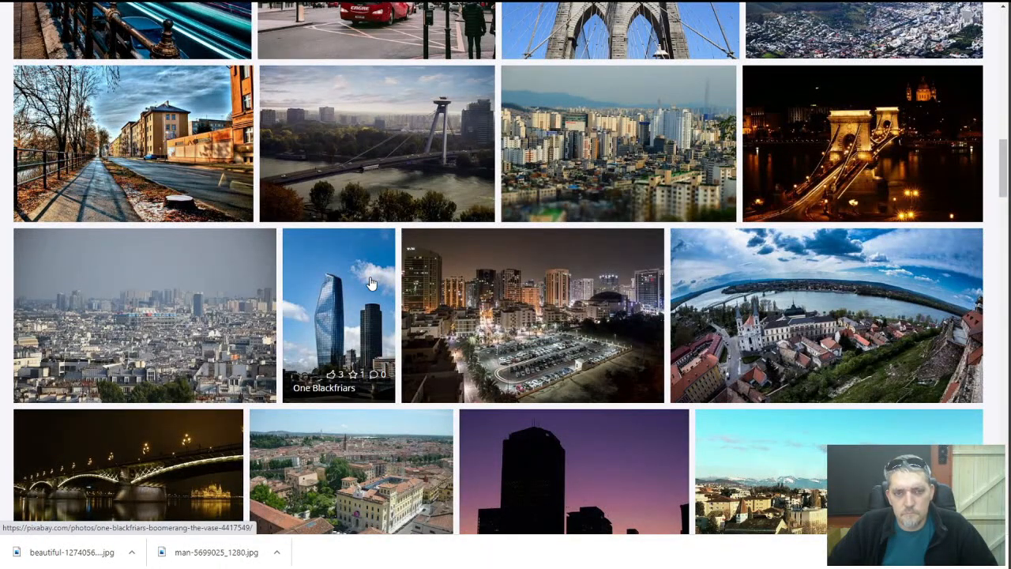
{"action": "scroll", "coordinate": [371, 283], "scroll_direction": "up", "scroll_amount": 5}
{"action": "scroll", "coordinate": [372, 282], "scroll_direction": "down", "scroll_amount": 3}
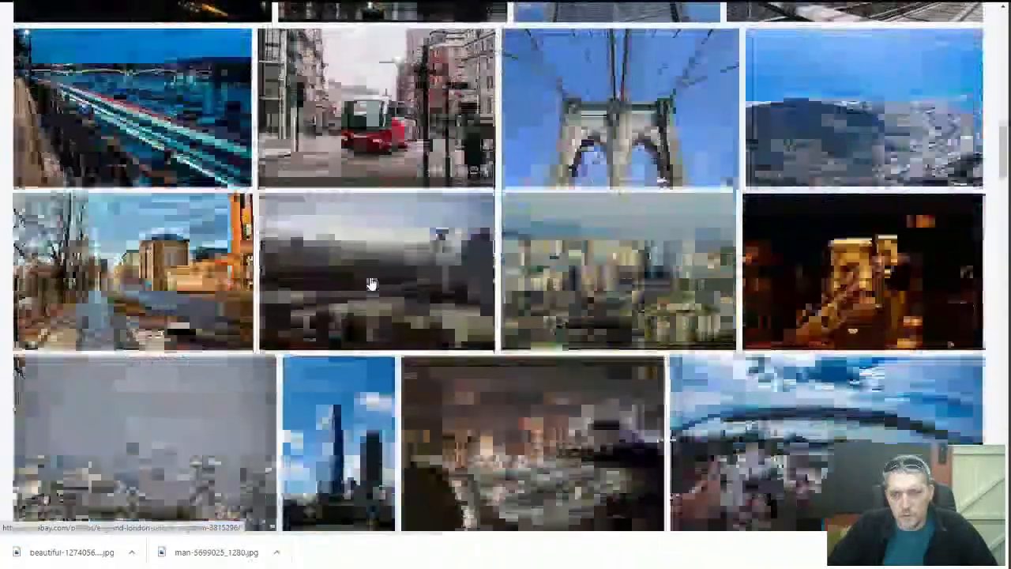
{"action": "scroll", "coordinate": [371, 283], "scroll_direction": "down", "scroll_amount": 8}
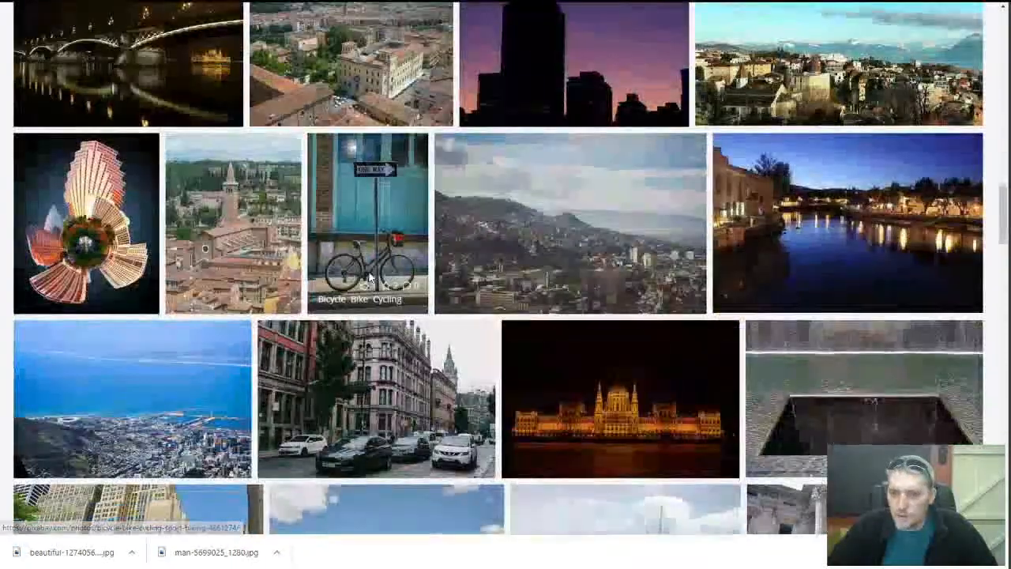
{"action": "left_click", "coordinate": [758, 253]}
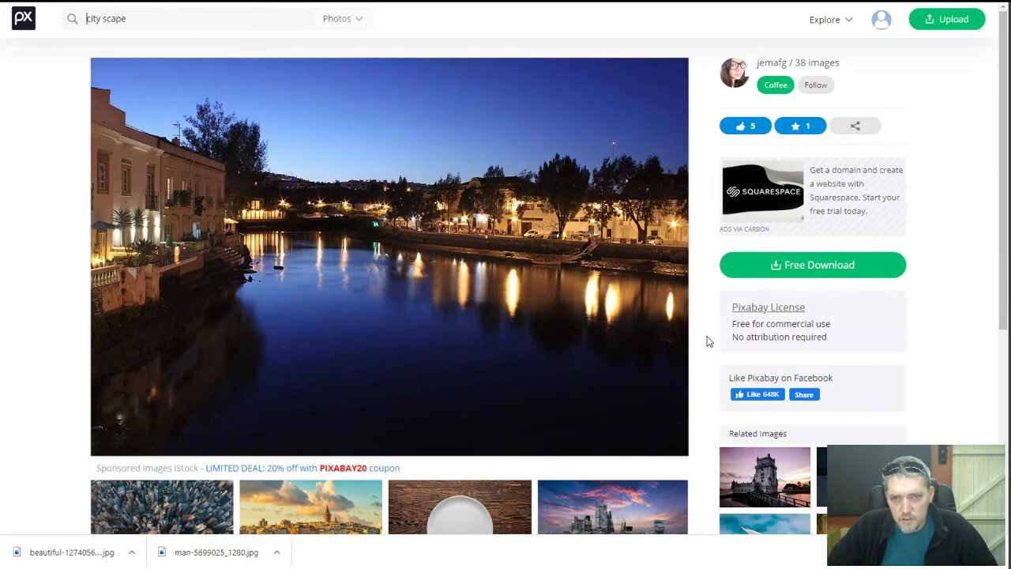
Download the Tavira riverside night photo from Pixabay at 1280×853
{"action": "left_click", "coordinate": [777, 265]}
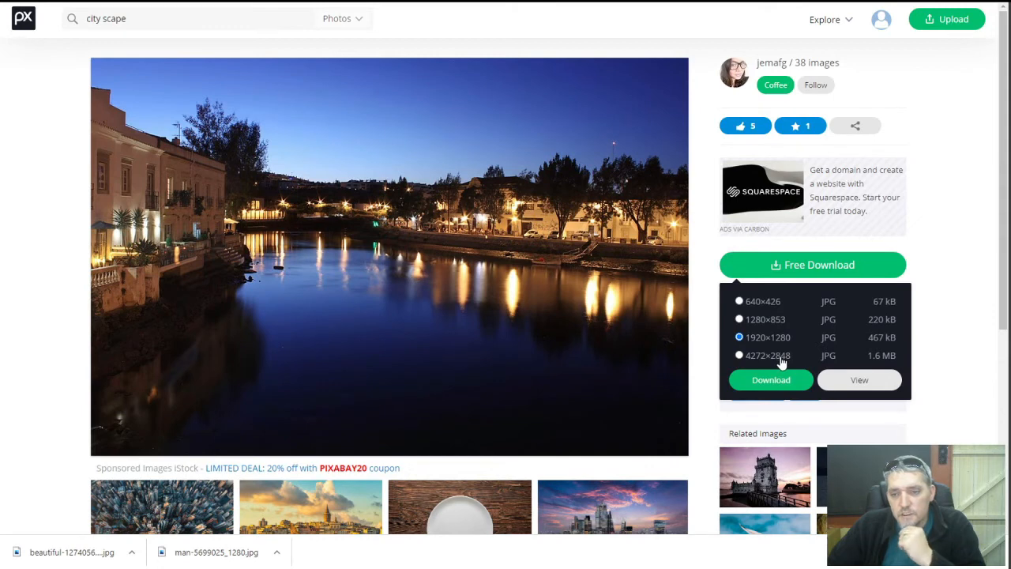
{"action": "left_click", "coordinate": [762, 320]}
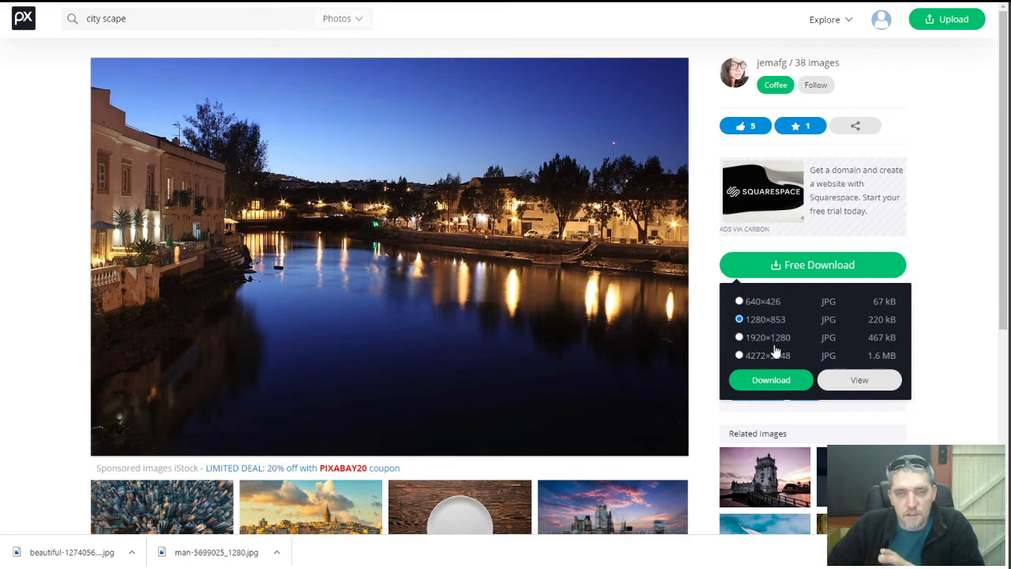
{"action": "left_click", "coordinate": [773, 380]}
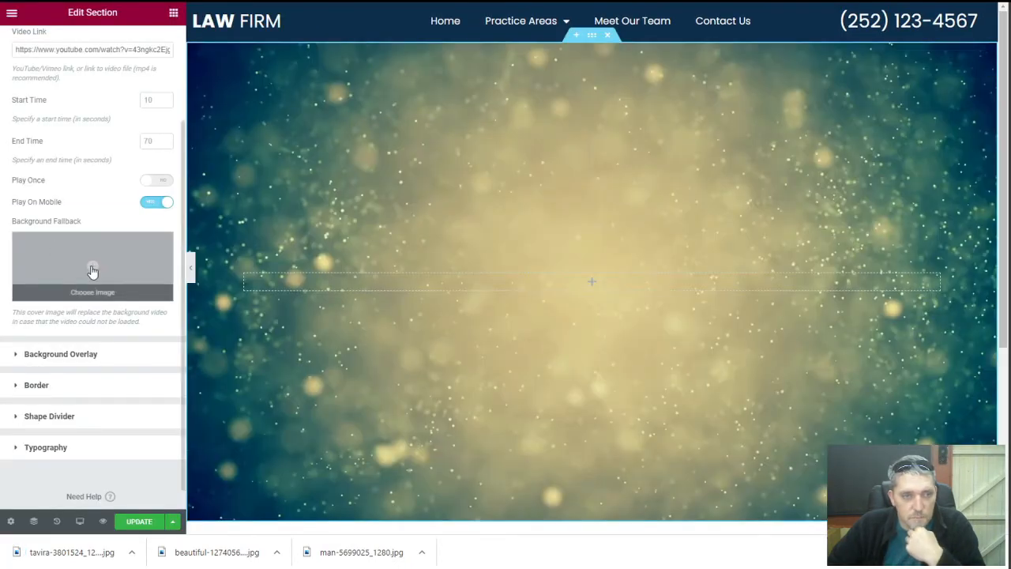
Set the Tavira riverside night photo as the video background's fallback image
{"action": "left_click", "coordinate": [91, 270]}
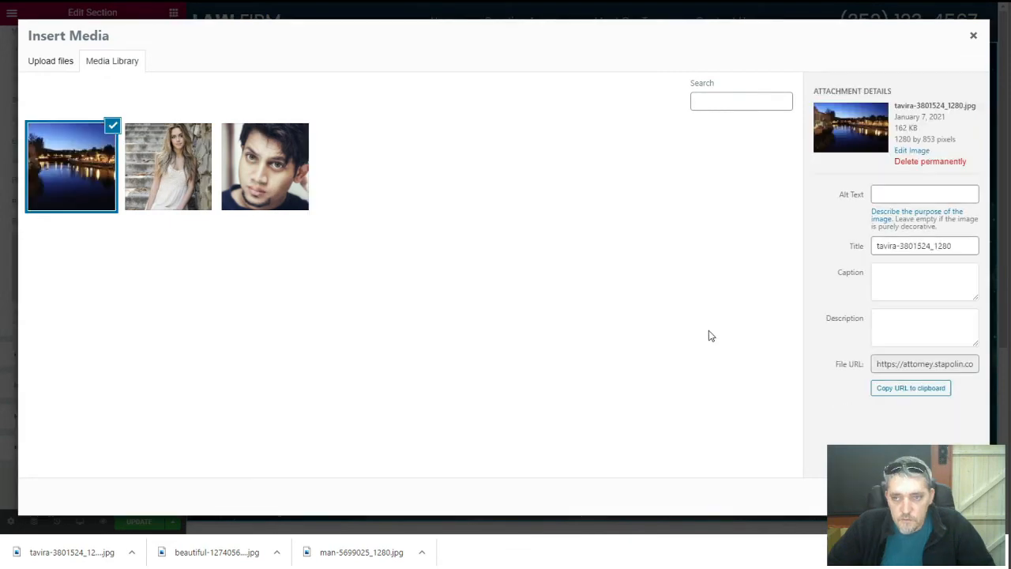
{"action": "left_click", "coordinate": [946, 496]}
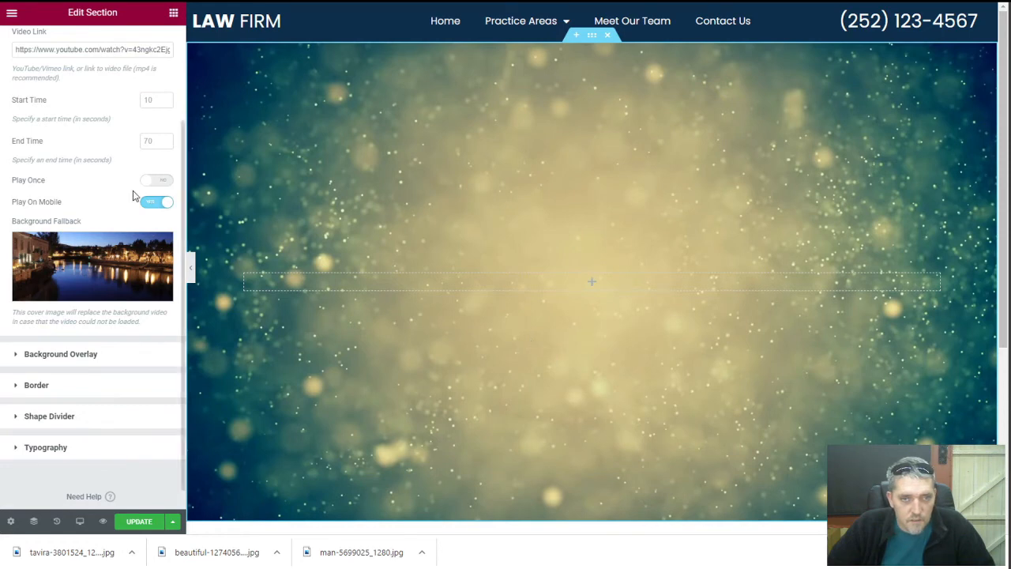
{"action": "scroll", "coordinate": [111, 205], "scroll_direction": "up", "scroll_amount": 3}
{"action": "scroll", "coordinate": [110, 204], "scroll_direction": "down", "scroll_amount": 1}
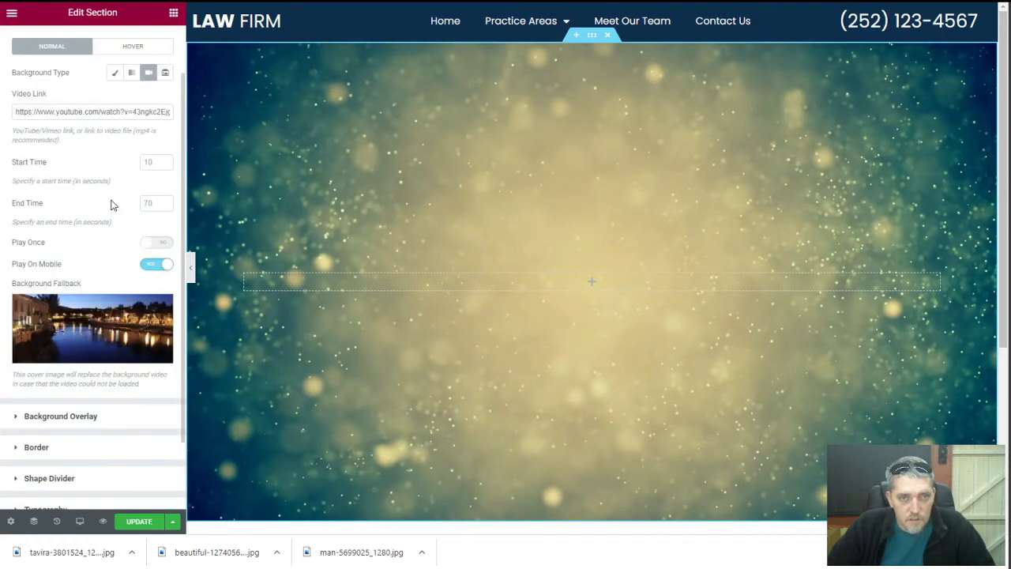
Test the fallback by swapping in another YouTube link, then restore the original video link
{"action": "left_click", "coordinate": [90, 111]}
{"action": "key", "text": "ctrl+a"}
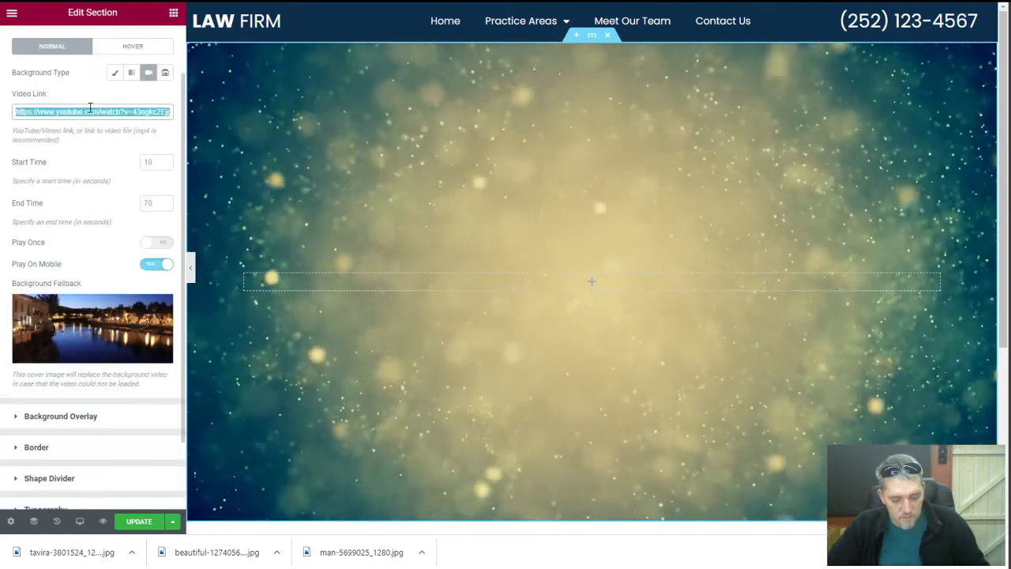
{"action": "key", "text": "ctrl+v"}
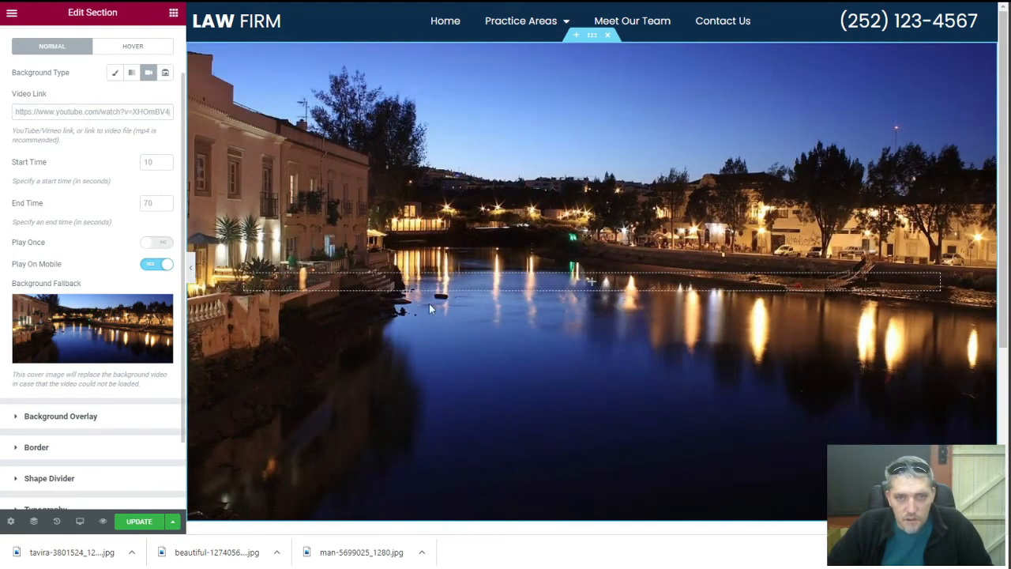
{"action": "left_click", "coordinate": [105, 114]}
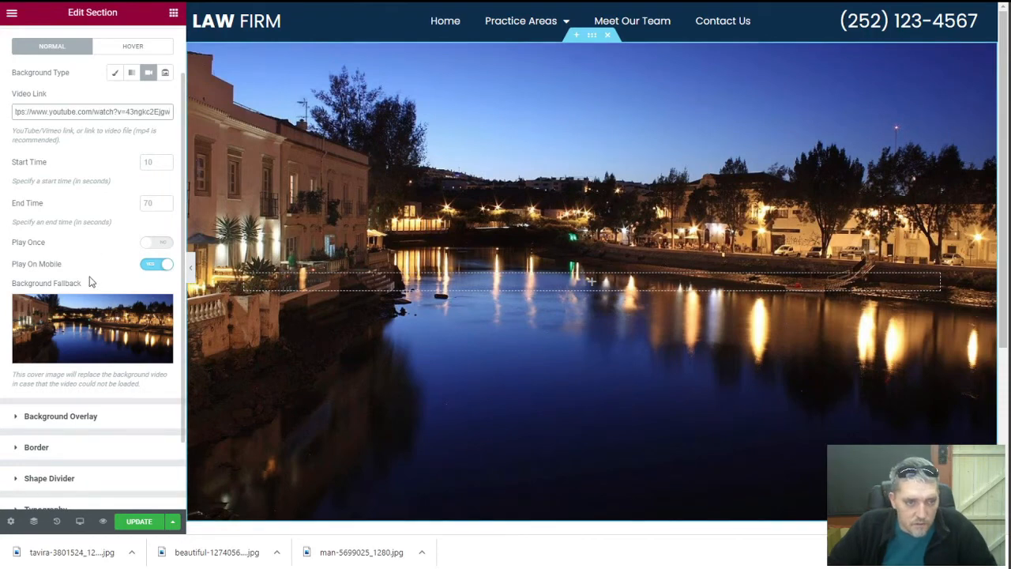
{"action": "left_click", "coordinate": [87, 147]}
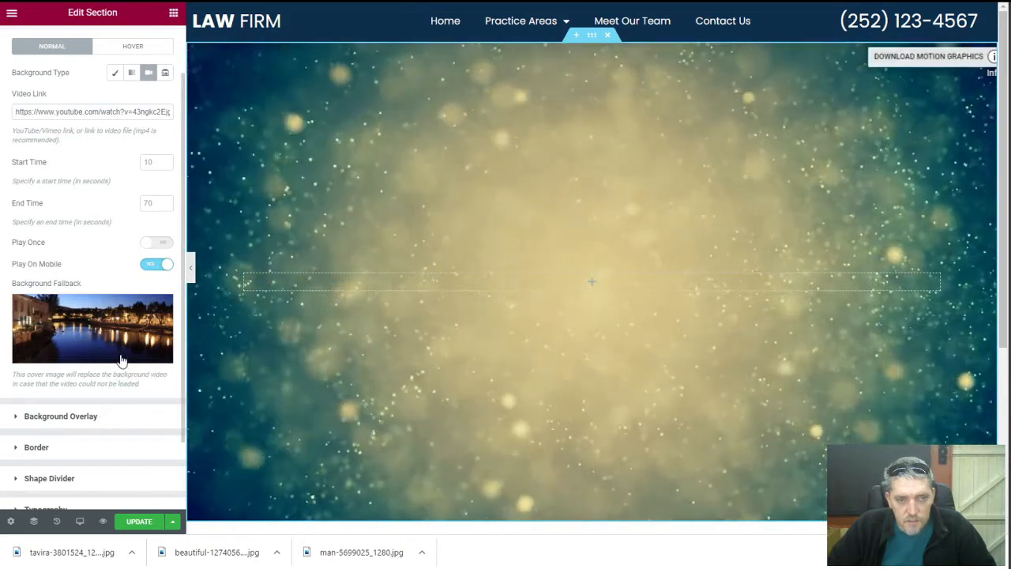
{"action": "left_click", "coordinate": [60, 416]}
Add a Classic black (#000000) background overlay at about 0.36 opacity
{"action": "left_click", "coordinate": [146, 167]}
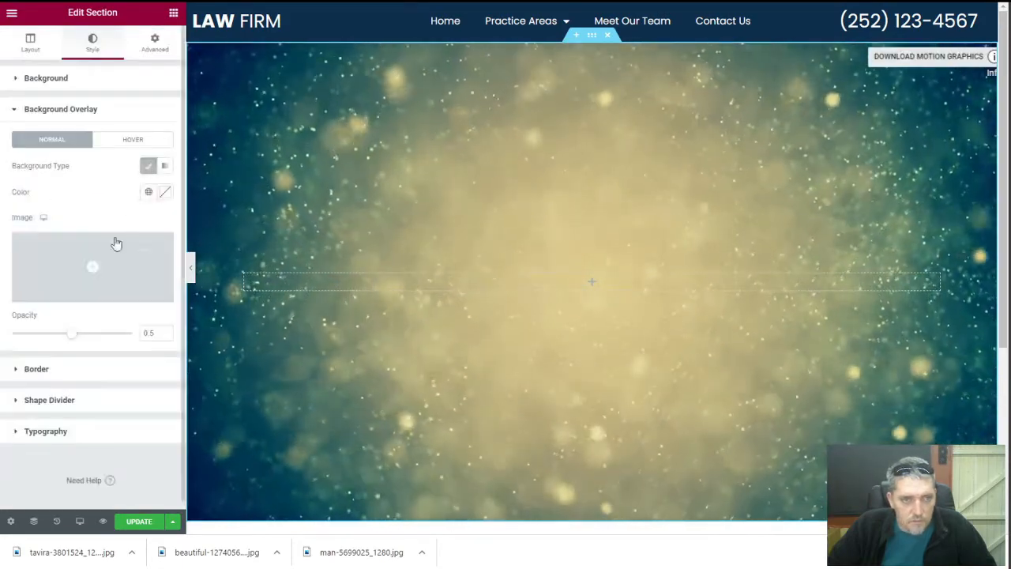
{"action": "left_click", "coordinate": [164, 194]}
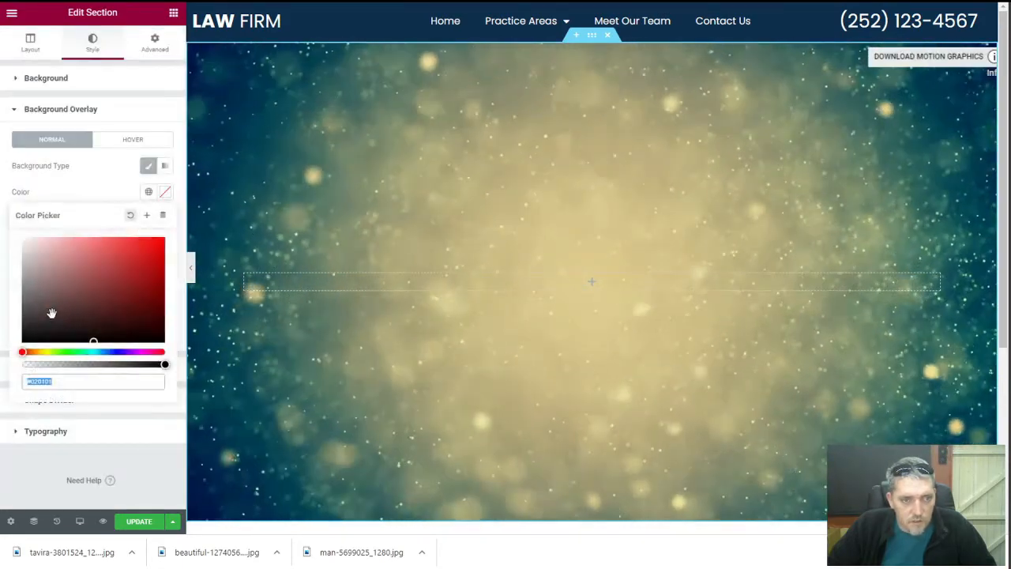
{"action": "left_click", "coordinate": [24, 341]}
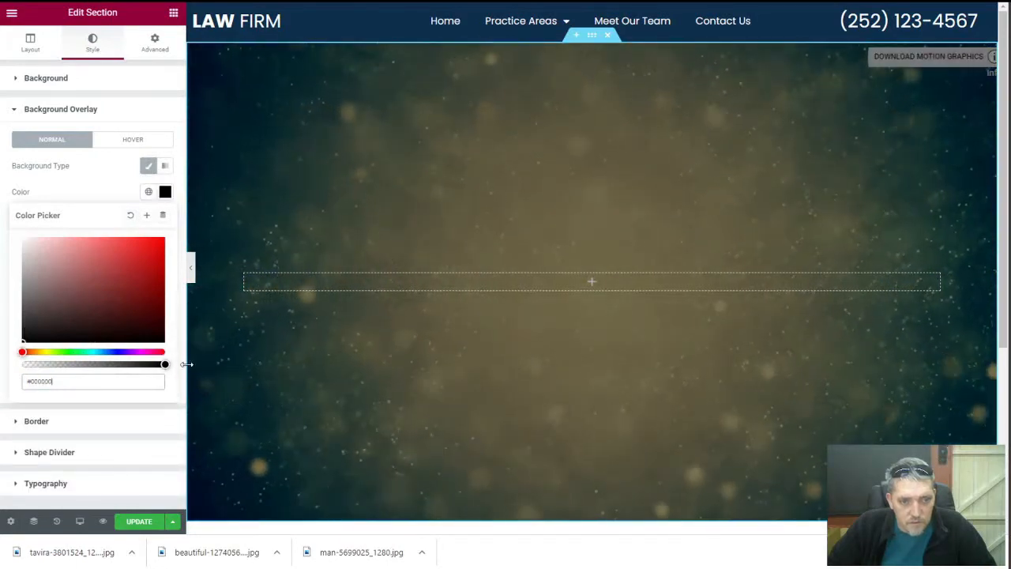
{"action": "left_click", "coordinate": [97, 187]}
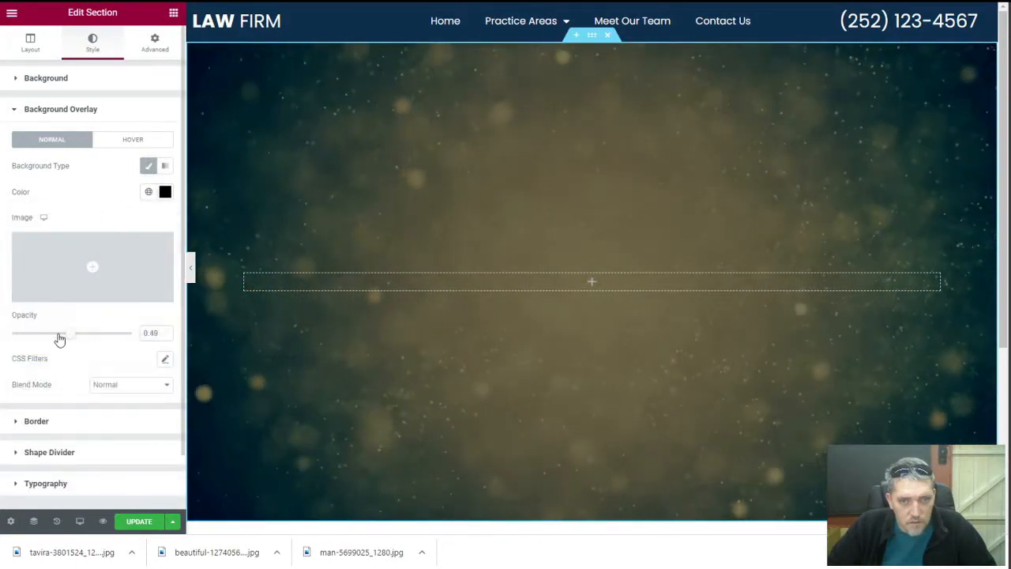
{"action": "left_click_drag", "start_coordinate": [60, 339], "coordinate": [56, 339]}
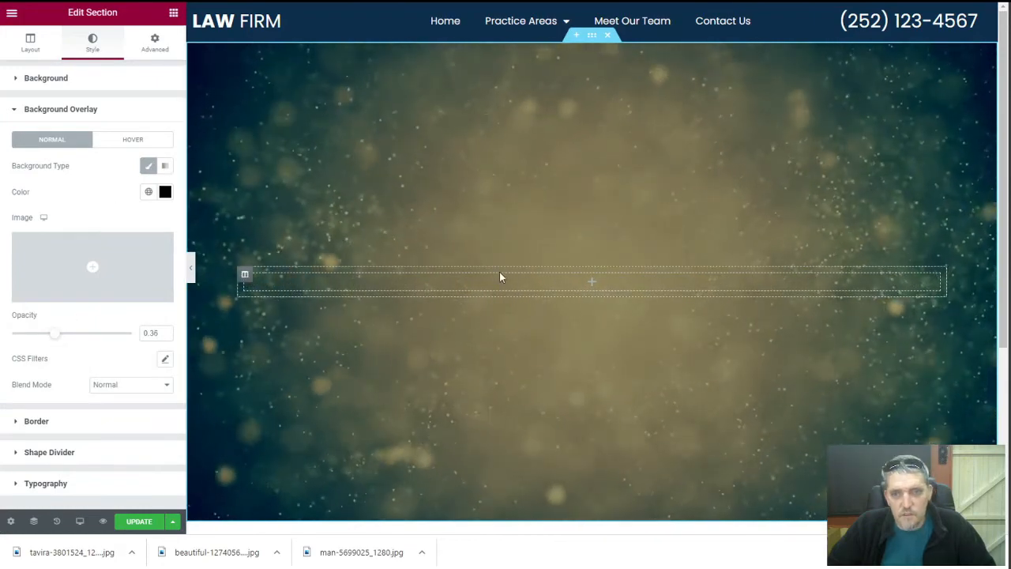
{"action": "left_click", "coordinate": [591, 283]}
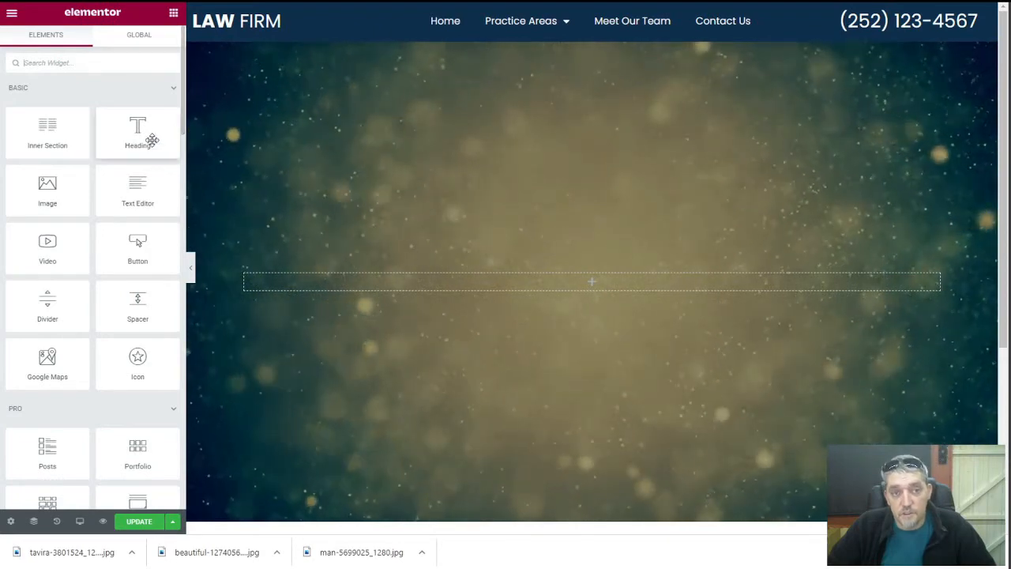
Add a centred heading whose title pulls the JetEngine Option 'Business Name', showing Law Firm
{"action": "left_click_drag", "start_coordinate": [151, 140], "coordinate": [598, 288]}
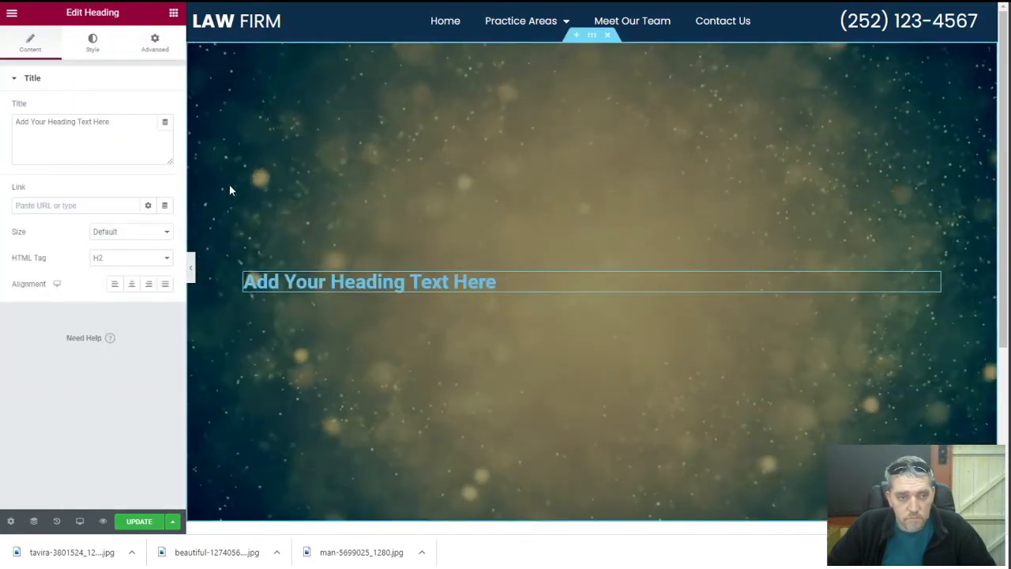
{"action": "left_click", "coordinate": [131, 285]}
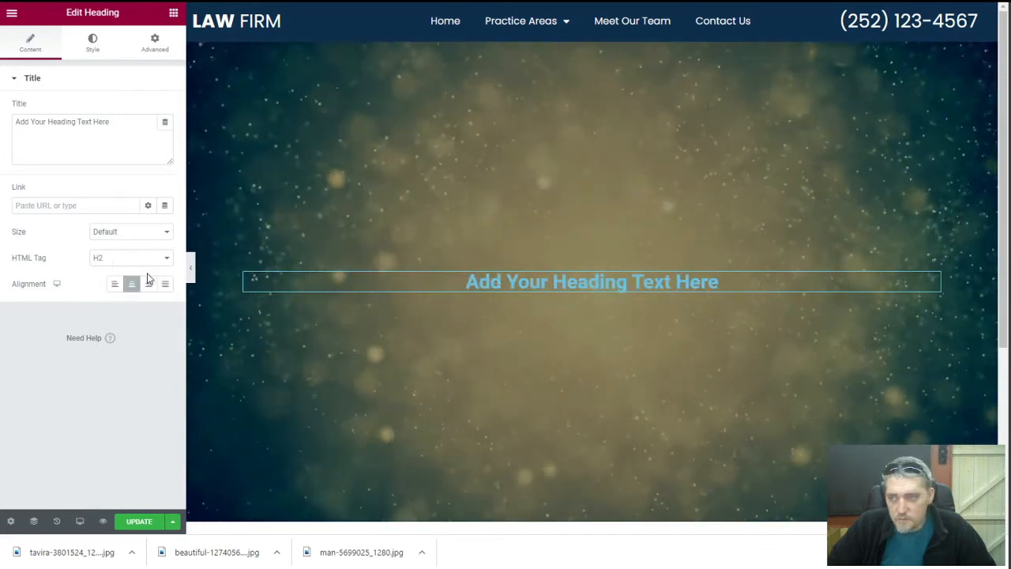
{"action": "left_click", "coordinate": [168, 124]}
{"action": "scroll", "coordinate": [119, 275], "scroll_direction": "down", "scroll_amount": 5}
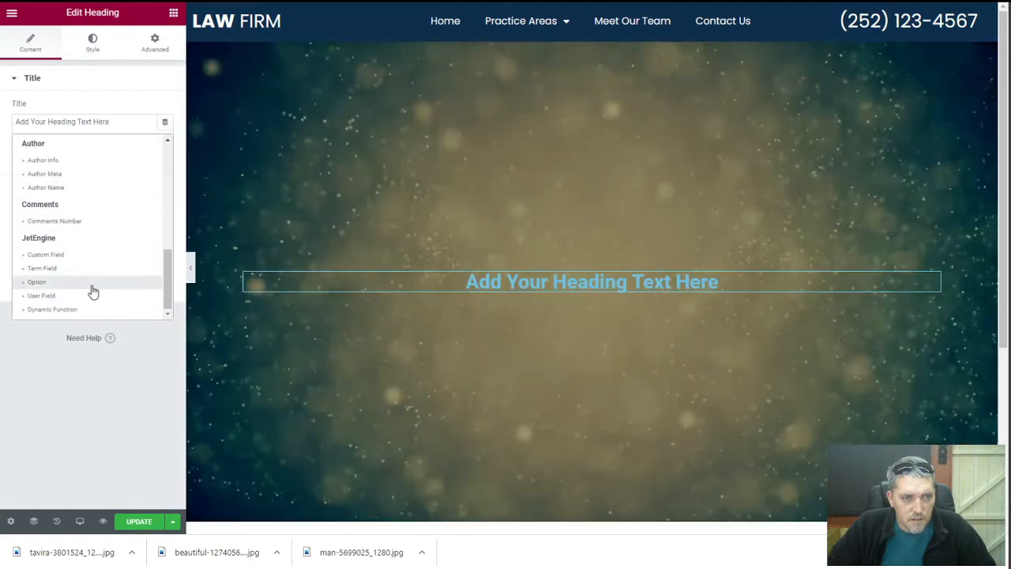
{"action": "left_click", "coordinate": [90, 284]}
{"action": "left_click", "coordinate": [111, 178]}
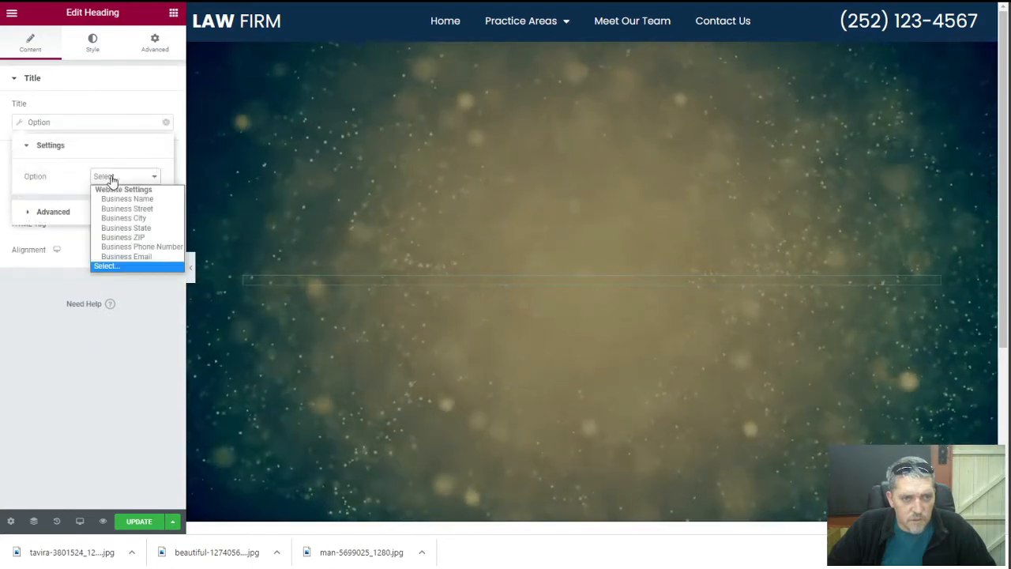
{"action": "left_click", "coordinate": [123, 199]}
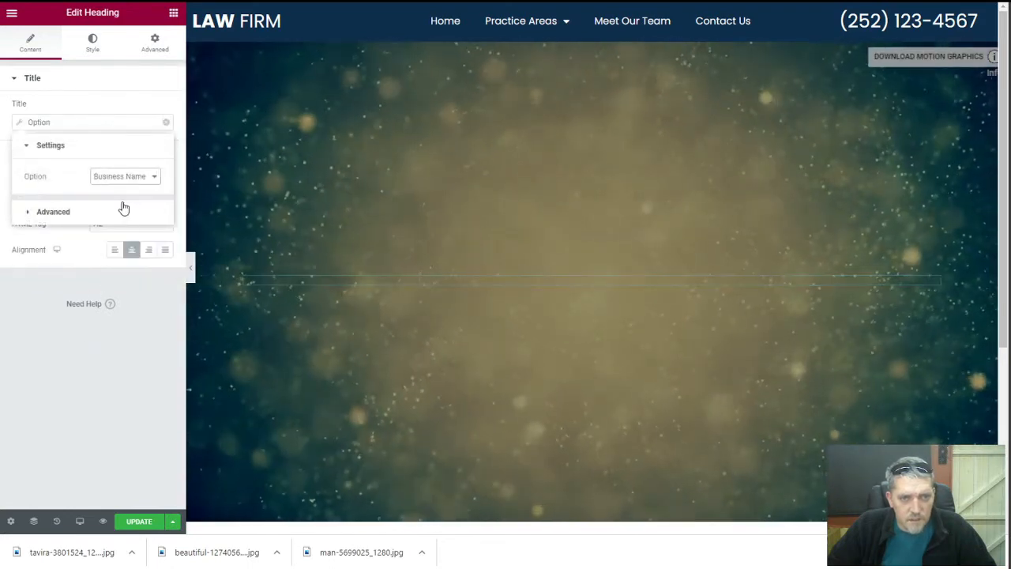
{"action": "left_click", "coordinate": [102, 83]}
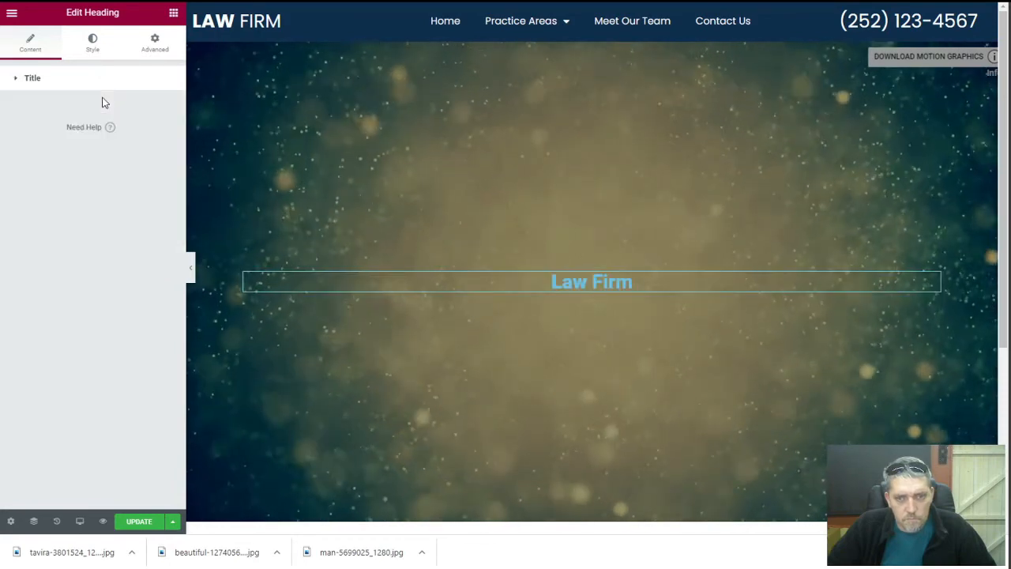
{"action": "left_click", "coordinate": [93, 49]}
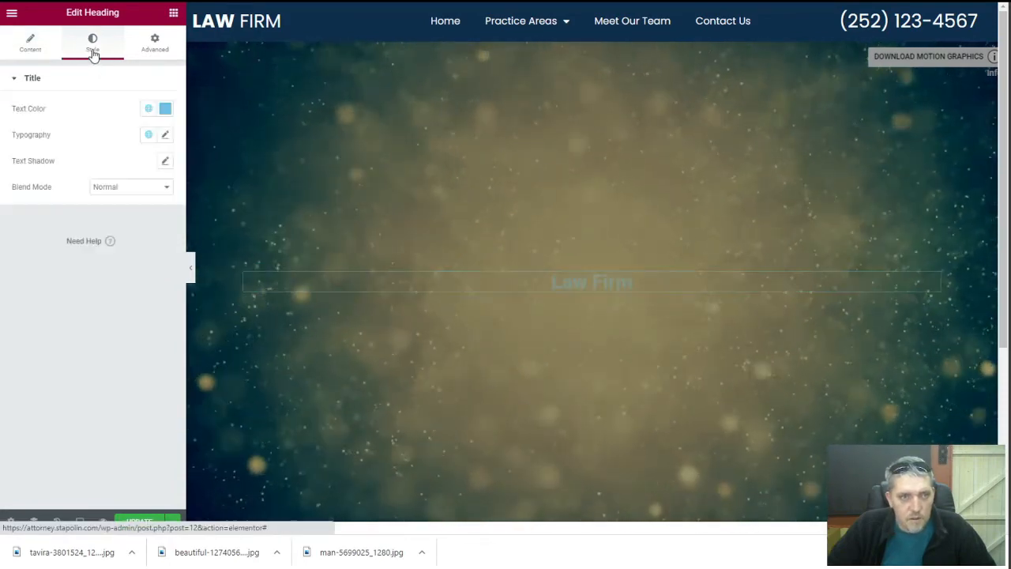
{"action": "left_click", "coordinate": [164, 107]}
Make the Law Firm heading white and set it in Poppins at size 51
{"action": "left_click_drag", "start_coordinate": [44, 170], "coordinate": [22, 147]}
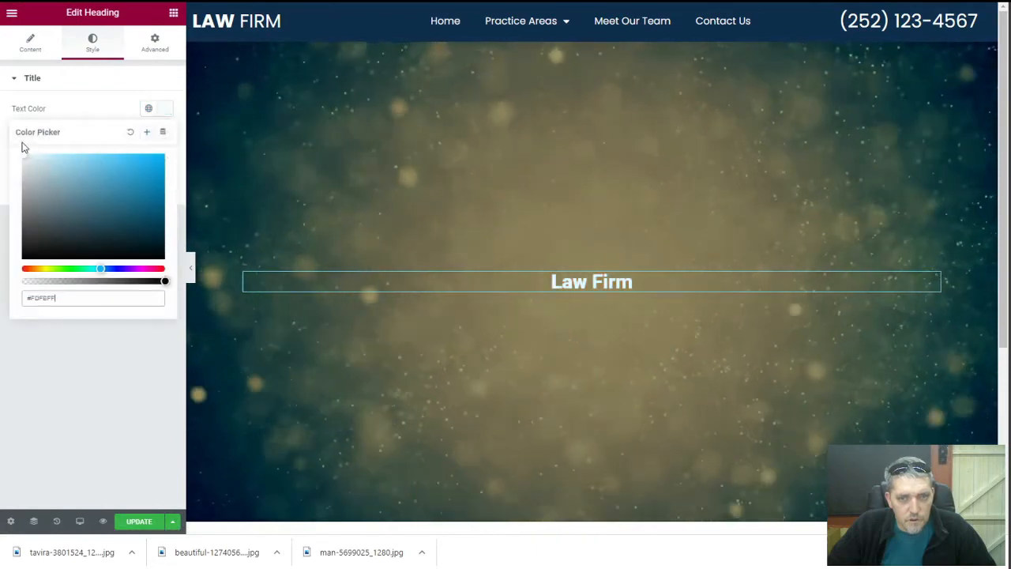
{"action": "left_click", "coordinate": [118, 109]}
{"action": "left_click", "coordinate": [164, 134]}
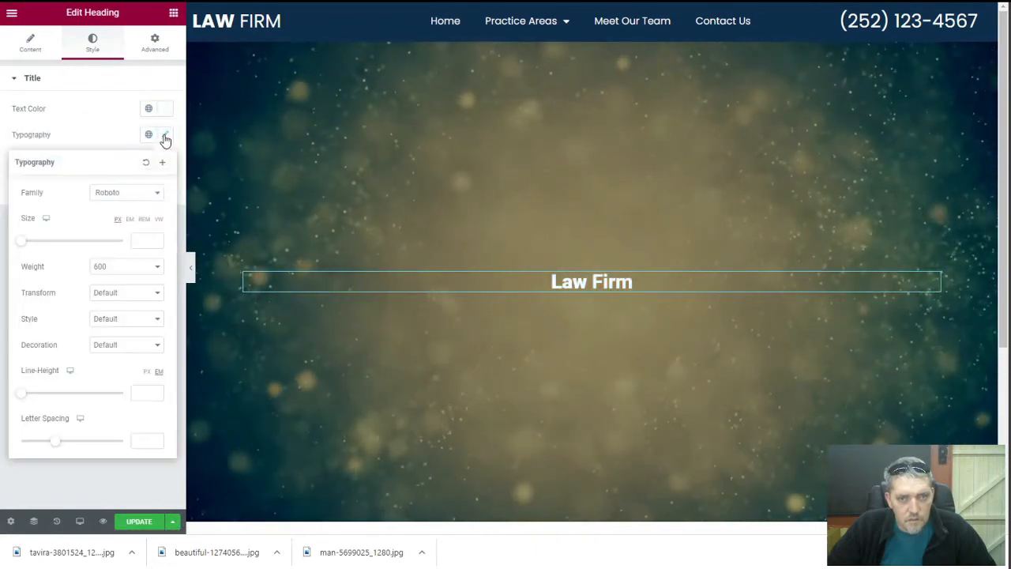
{"action": "left_click", "coordinate": [125, 195]}
{"action": "type", "text": "p"}
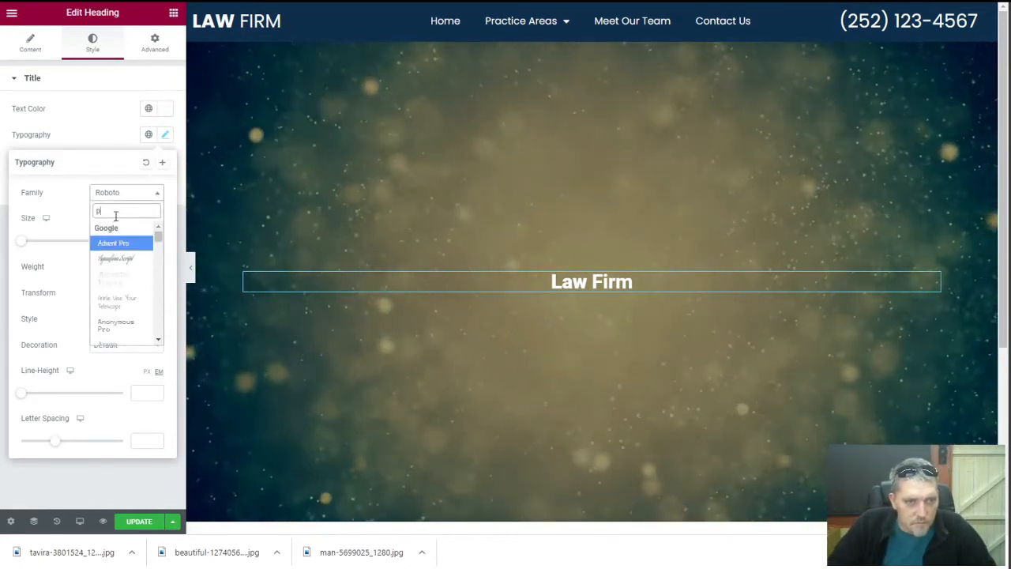
{"action": "type", "text": "opp"}
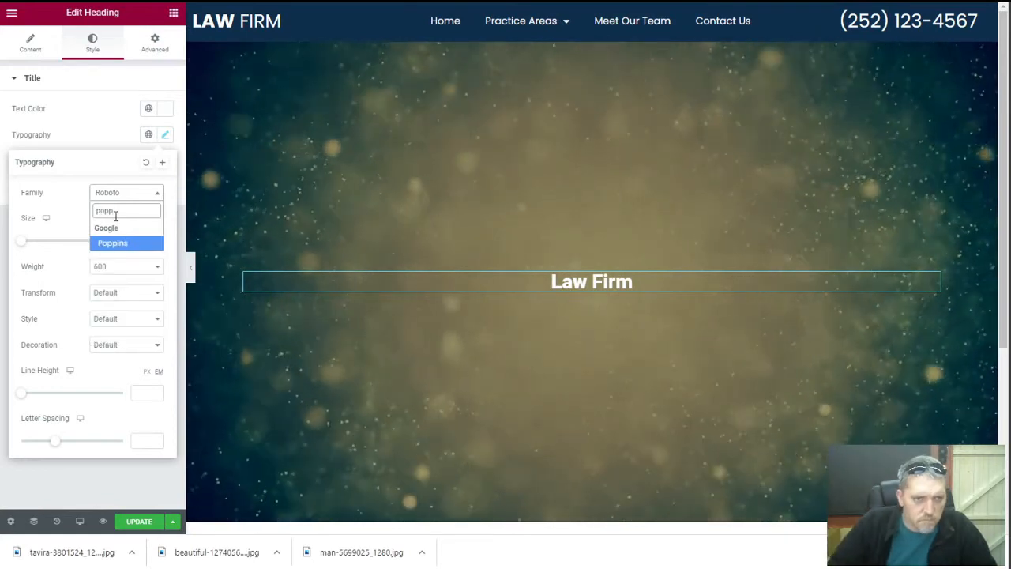
{"action": "left_click", "coordinate": [125, 243]}
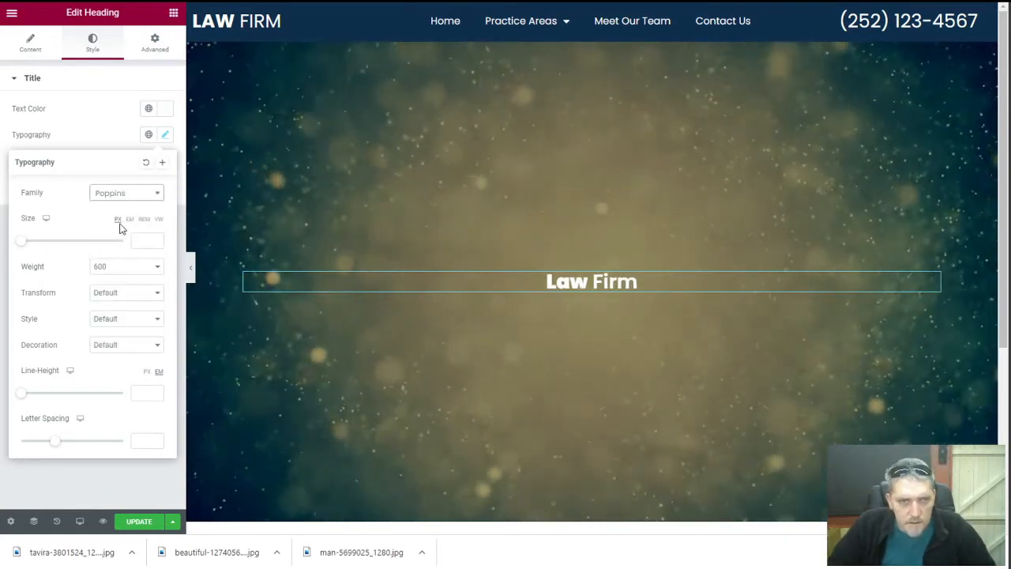
{"action": "left_click_drag", "start_coordinate": [25, 246], "coordinate": [51, 247]}
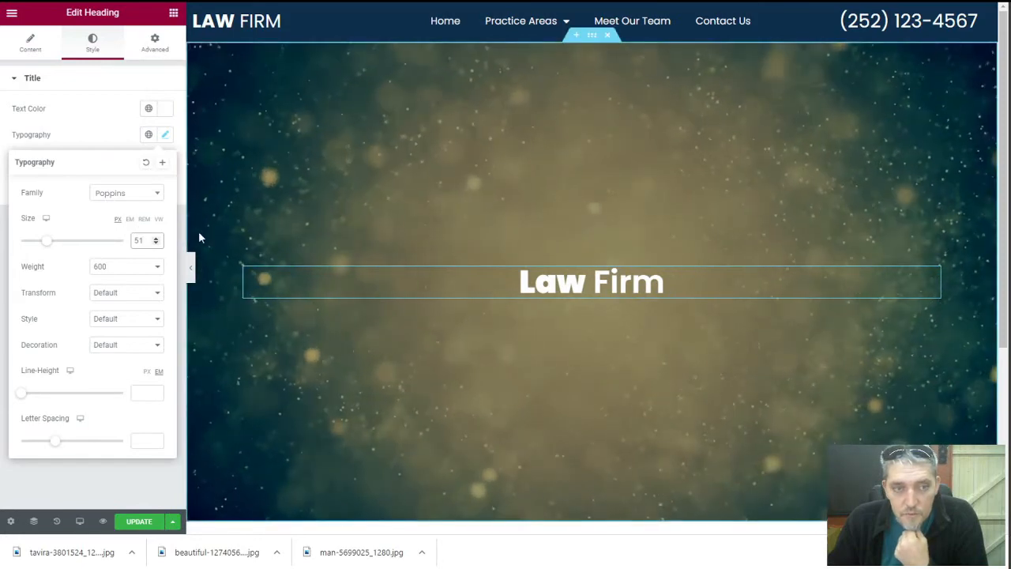
Add a second centred heading below Law Firm as a p element
{"action": "left_click", "coordinate": [173, 13]}
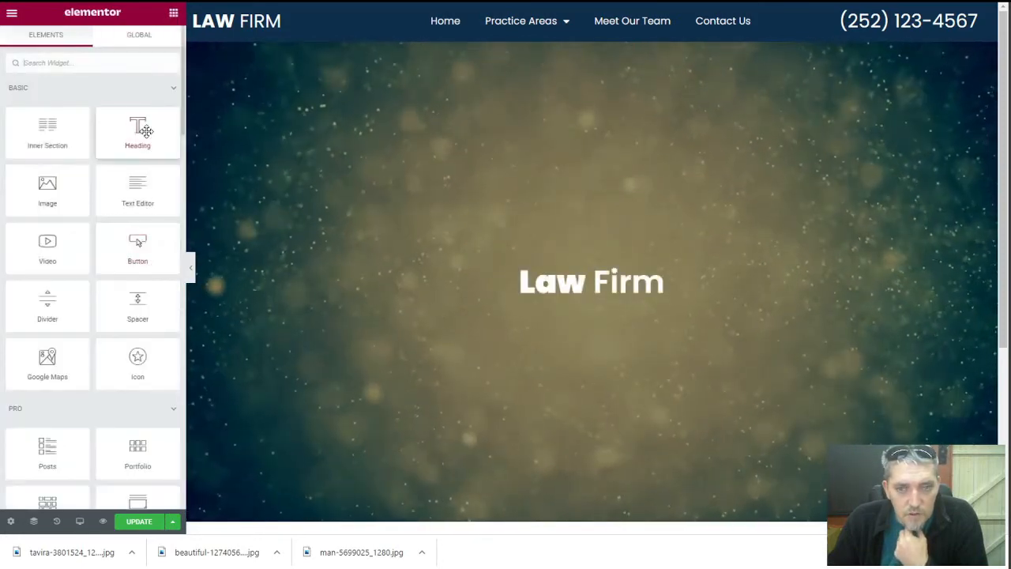
{"action": "left_click_drag", "start_coordinate": [138, 130], "coordinate": [612, 291]}
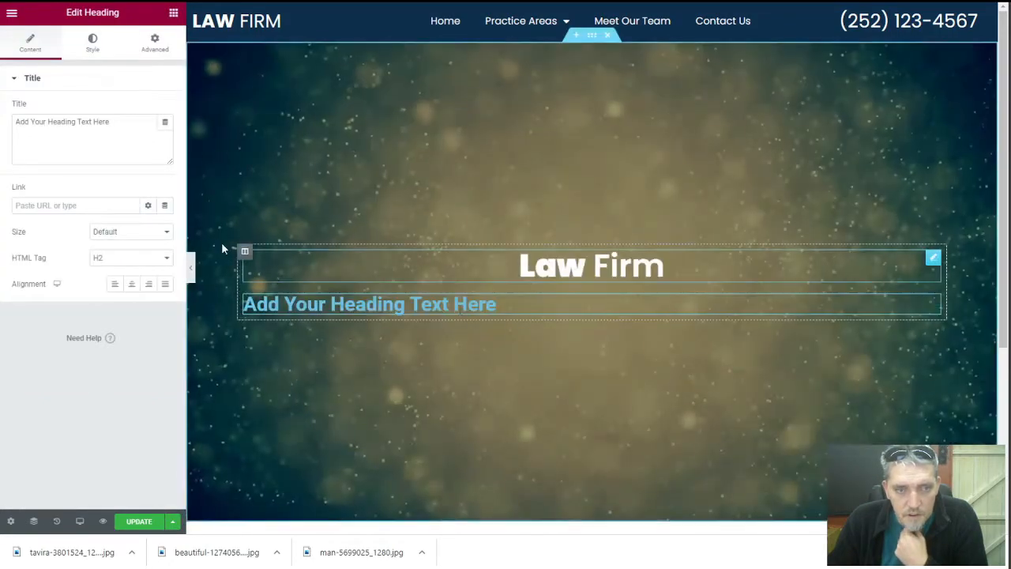
{"action": "left_click", "coordinate": [131, 284]}
{"action": "left_click", "coordinate": [131, 261]}
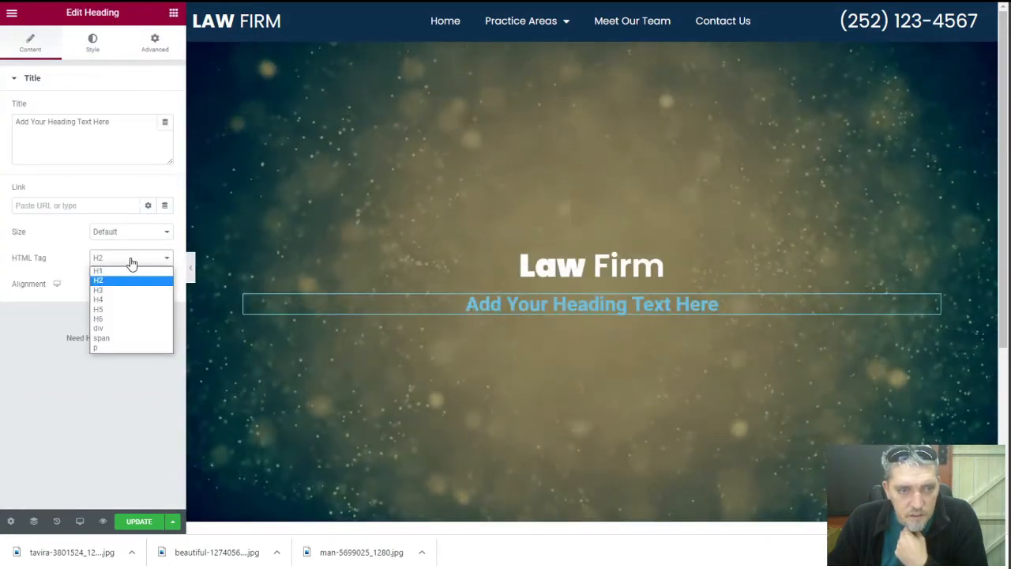
{"action": "left_click", "coordinate": [135, 348]}
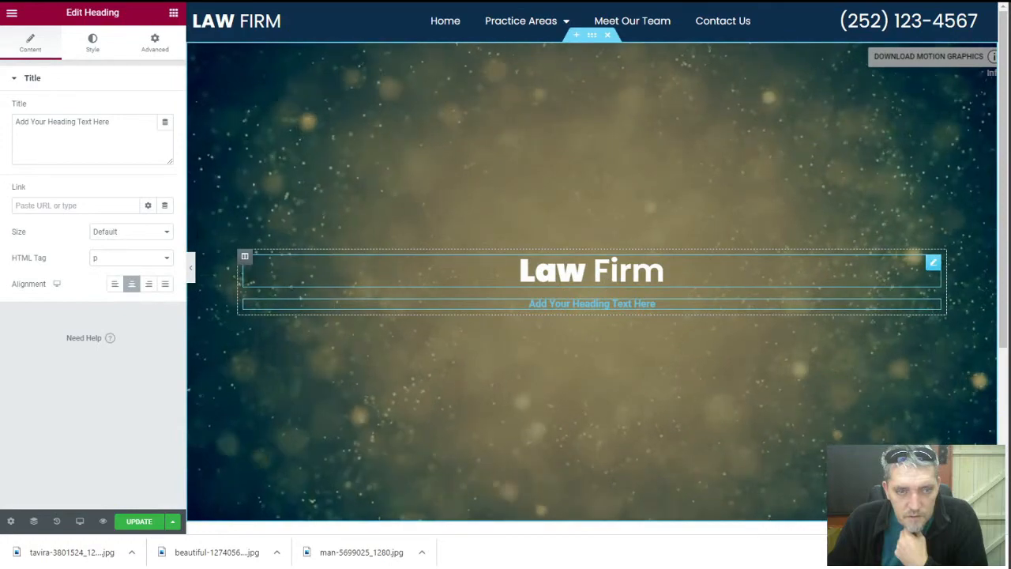
Change the Law Firm heading's HTML tag to H1
{"action": "left_click", "coordinate": [605, 283]}
{"action": "left_click", "coordinate": [31, 46]}
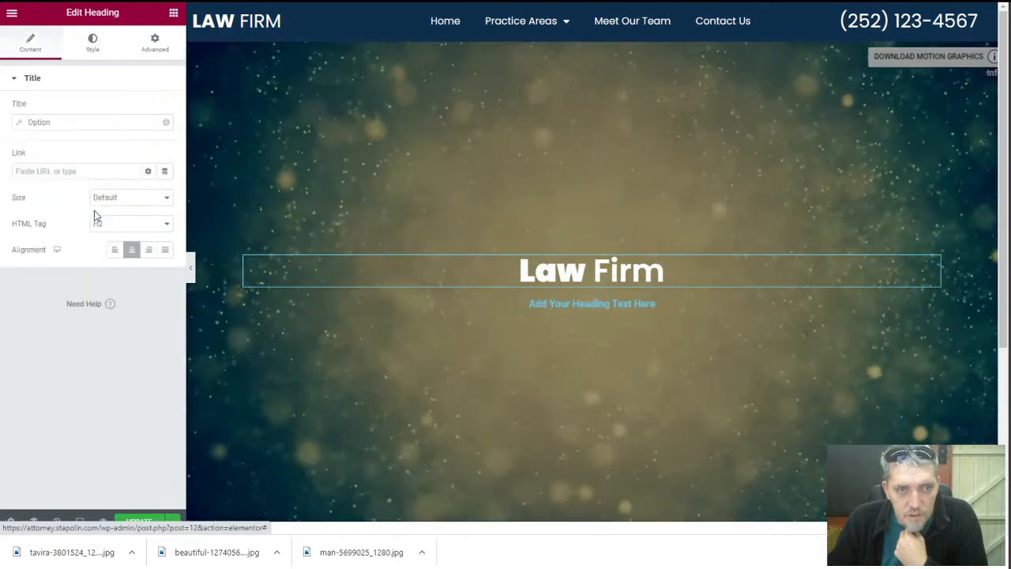
{"action": "left_click", "coordinate": [125, 225]}
{"action": "left_click", "coordinate": [126, 236]}
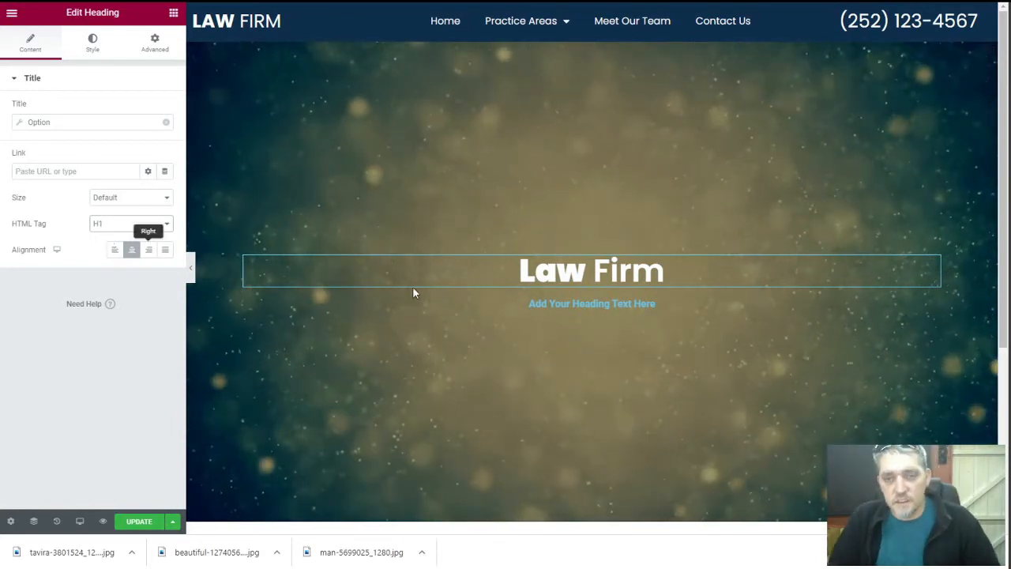
Make the subheading a div with near-white text colour
{"action": "left_click", "coordinate": [636, 304]}
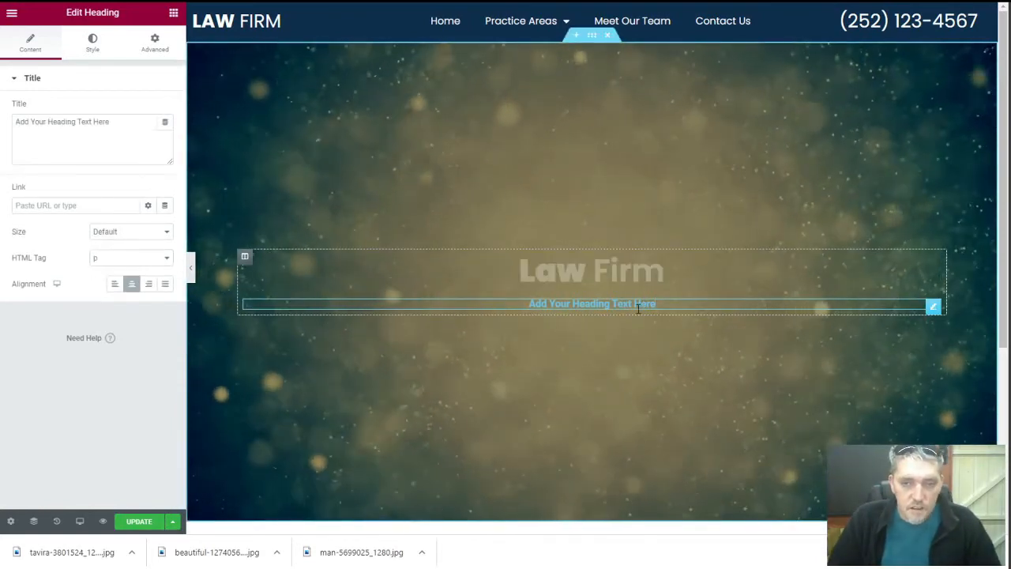
{"action": "left_click", "coordinate": [111, 261]}
{"action": "left_click", "coordinate": [103, 330]}
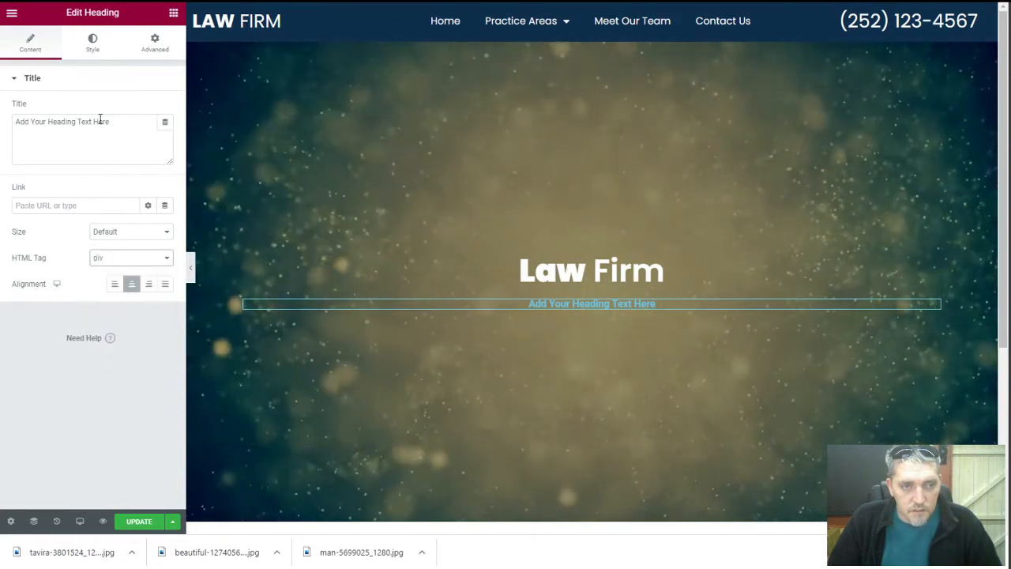
{"action": "left_click", "coordinate": [92, 44]}
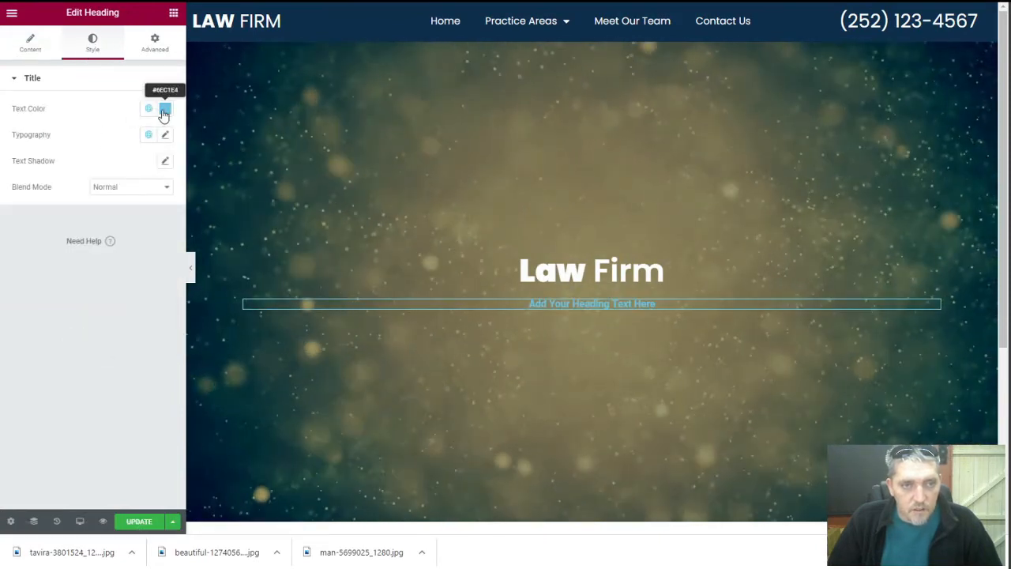
{"action": "left_click", "coordinate": [165, 110]}
{"action": "left_click", "coordinate": [35, 155]}
{"action": "left_click", "coordinate": [95, 110]}
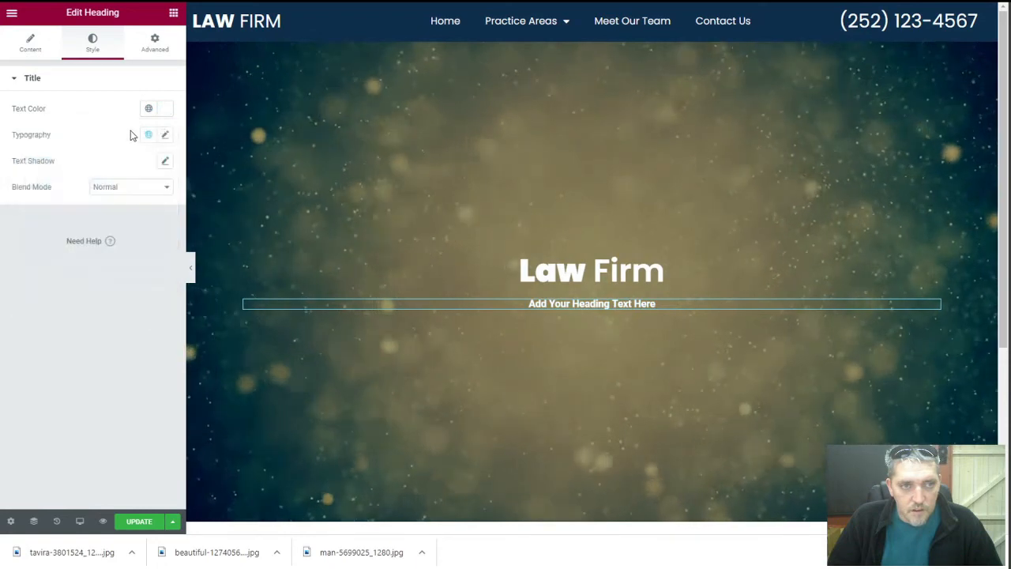
Set the subheading typography to Poppins, weight 400
{"action": "left_click", "coordinate": [165, 137]}
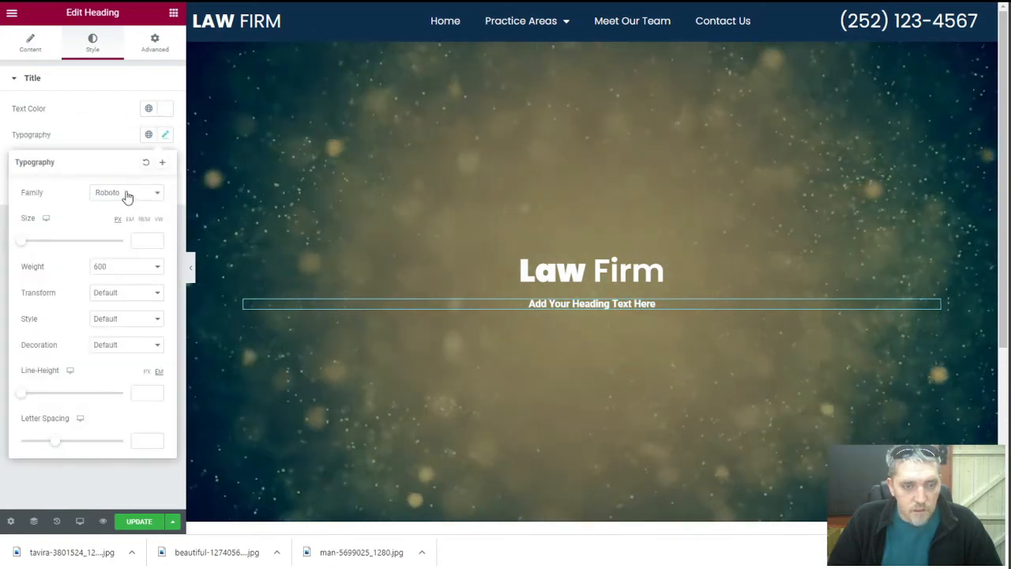
{"action": "left_click", "coordinate": [128, 195]}
{"action": "type", "text": "pop"}
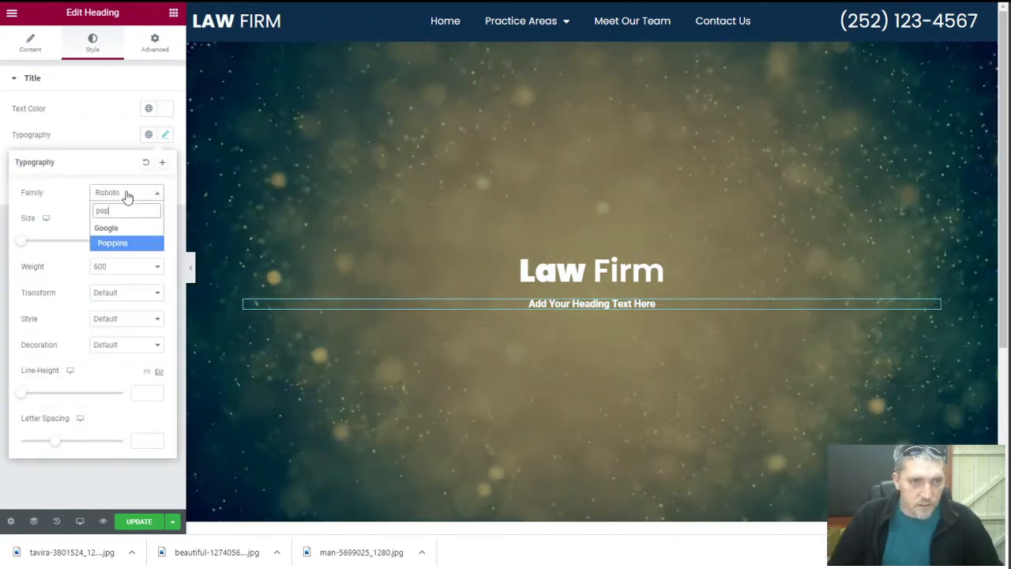
{"action": "left_click", "coordinate": [115, 243]}
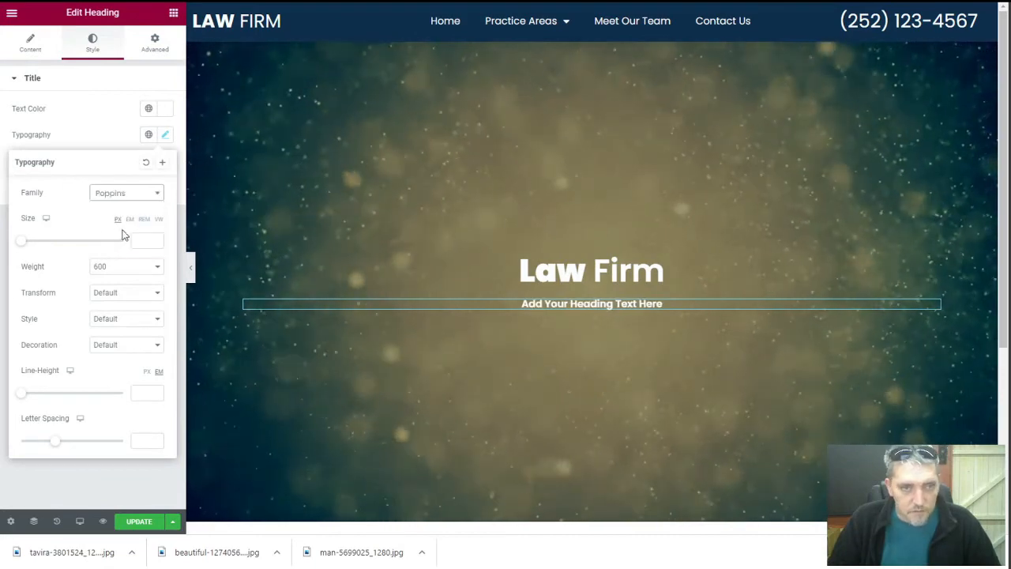
{"action": "left_click", "coordinate": [110, 269]}
{"action": "left_click", "coordinate": [119, 308]}
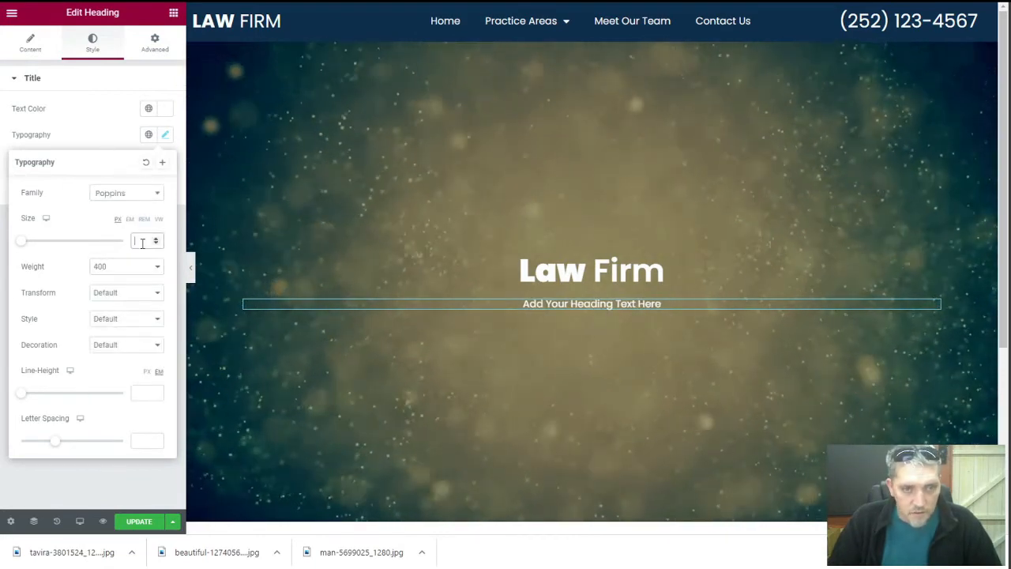
{"action": "left_click", "coordinate": [102, 128]}
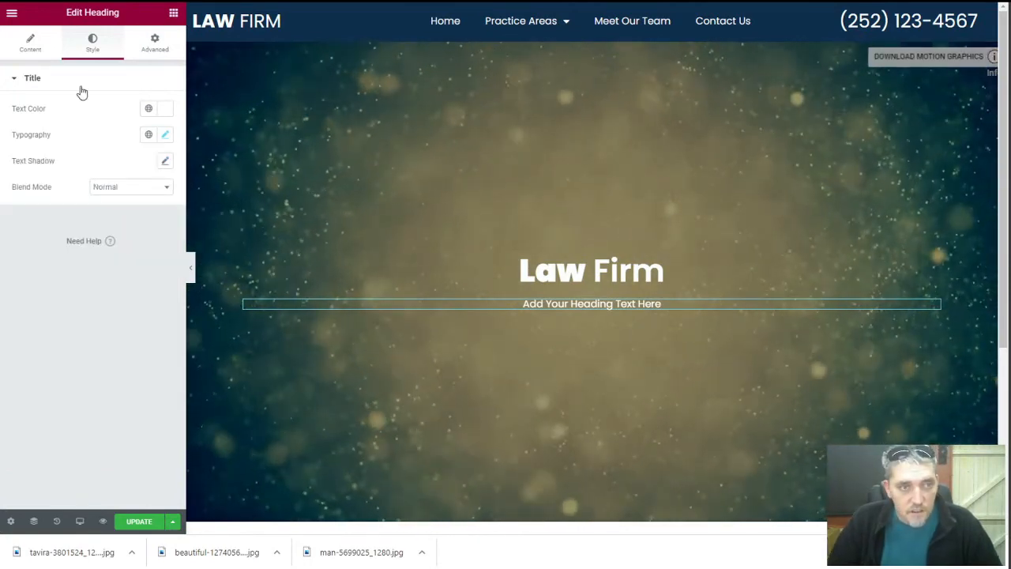
{"action": "left_click", "coordinate": [31, 45]}
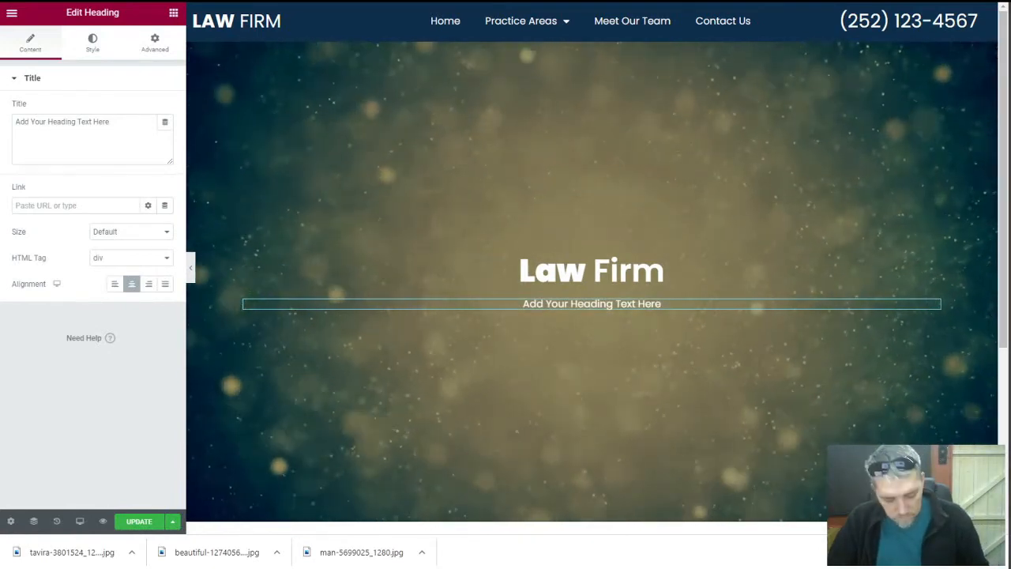
Replace the subtitle with 'Lorem ipsum dolor sit amet, consectetur adipiscing elit.' and update the page
{"action": "triple_click", "coordinate": [60, 125]}
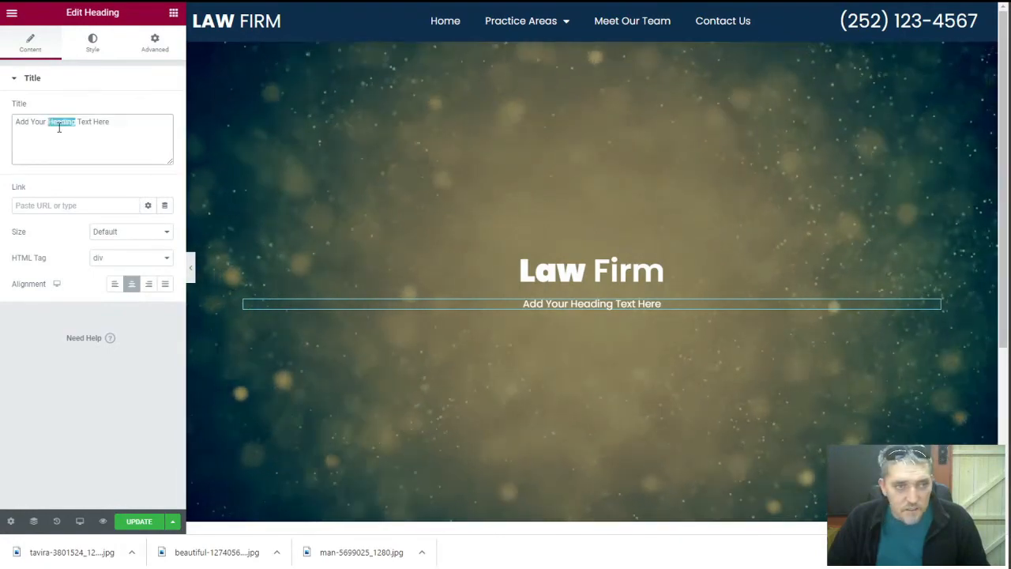
{"action": "type", "text": "Lorem ipsum dolor sit amet, consectetur adipiscing elit."}
{"action": "scroll", "coordinate": [422, 282], "scroll_direction": "down", "scroll_amount": 3}
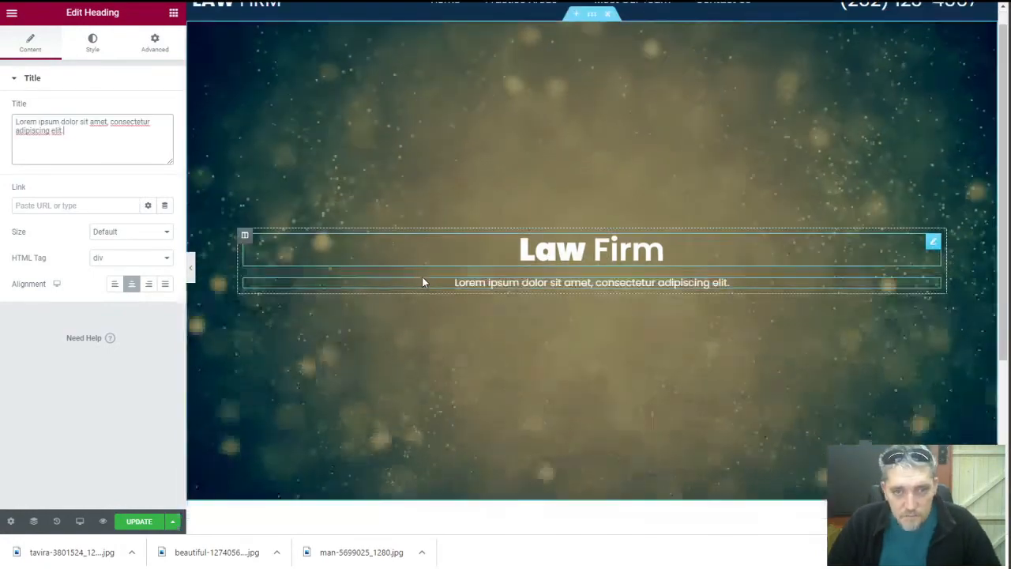
{"action": "scroll", "coordinate": [422, 282], "scroll_direction": "up", "scroll_amount": 4}
{"action": "left_click", "coordinate": [118, 80]}
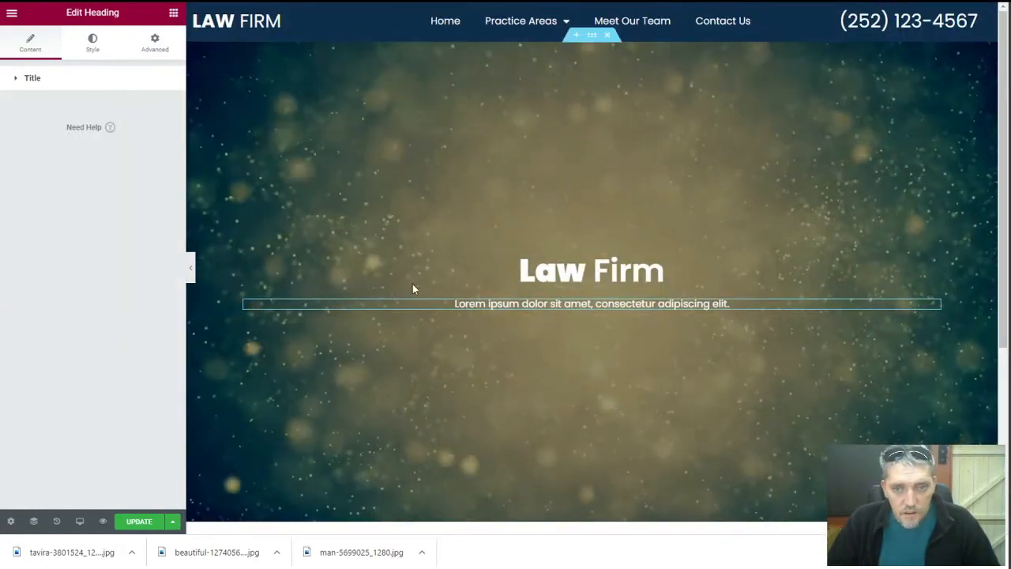
{"action": "scroll", "coordinate": [414, 289], "scroll_direction": "down", "scroll_amount": 1}
{"action": "scroll", "coordinate": [415, 289], "scroll_direction": "up", "scroll_amount": 1}
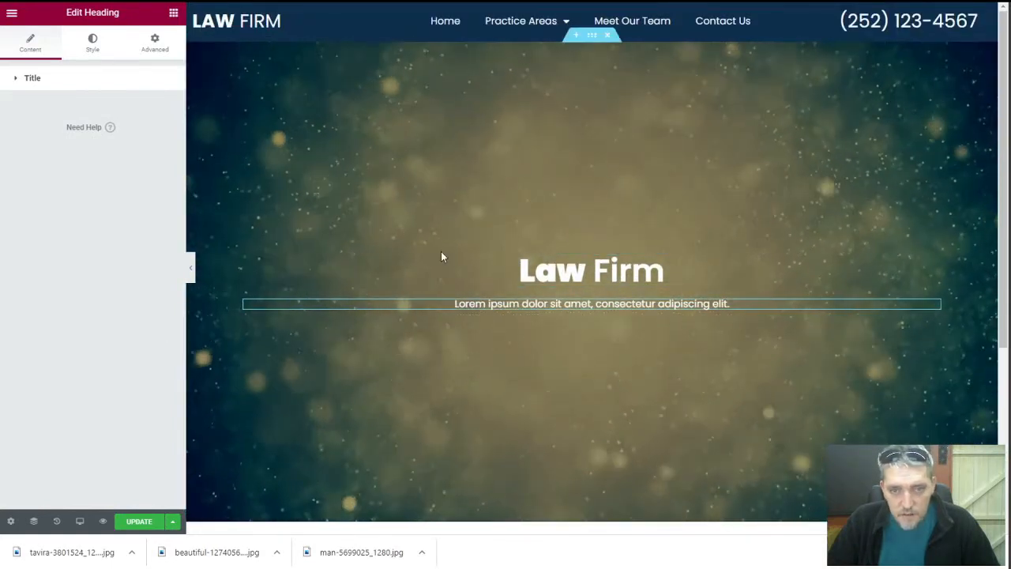
{"action": "left_click", "coordinate": [137, 522]}
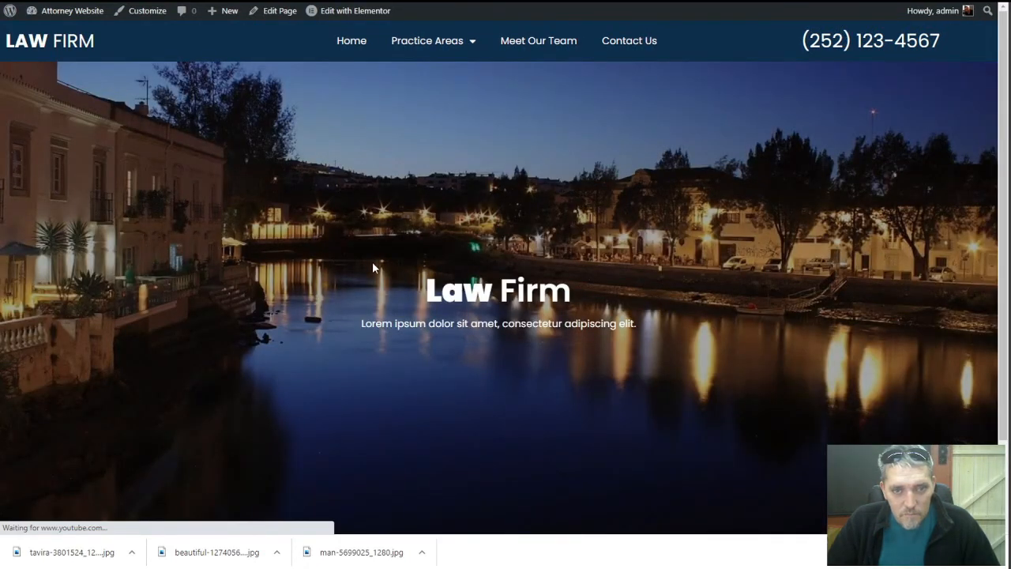
Scroll the live homepage to check the video hero and menu, then scroll the editor to the empty section
{"action": "scroll", "coordinate": [374, 268], "scroll_direction": "down", "scroll_amount": 1}
{"action": "scroll", "coordinate": [374, 268], "scroll_direction": "up", "scroll_amount": 1}
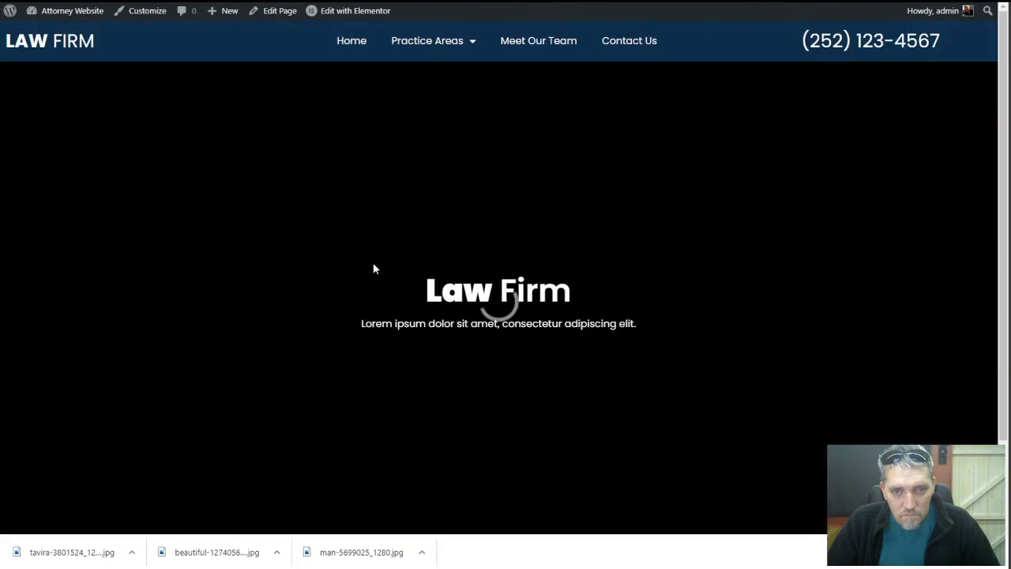
{"action": "scroll", "coordinate": [357, 273], "scroll_direction": "down", "scroll_amount": 1}
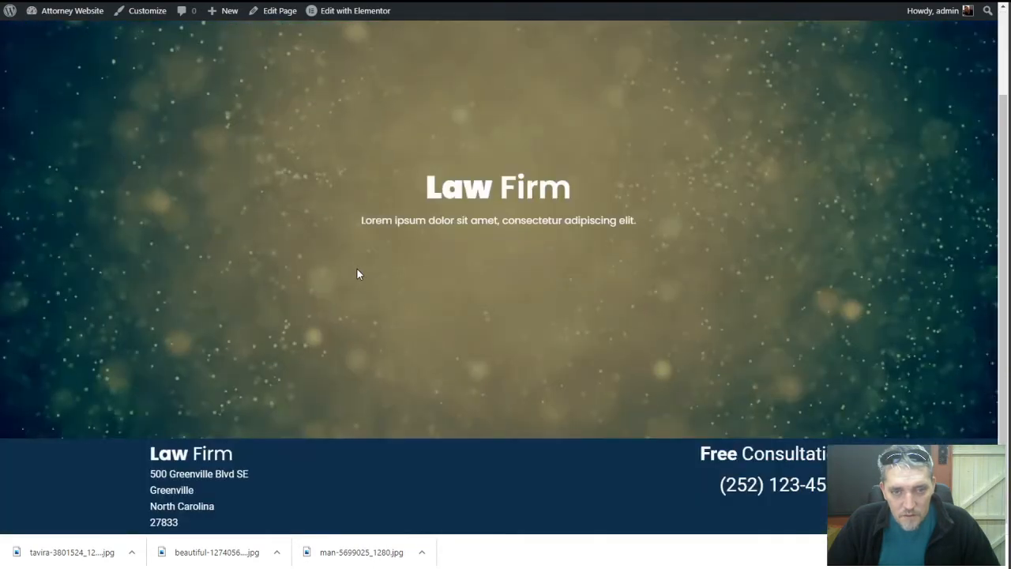
{"action": "scroll", "coordinate": [357, 273], "scroll_direction": "up", "scroll_amount": 1}
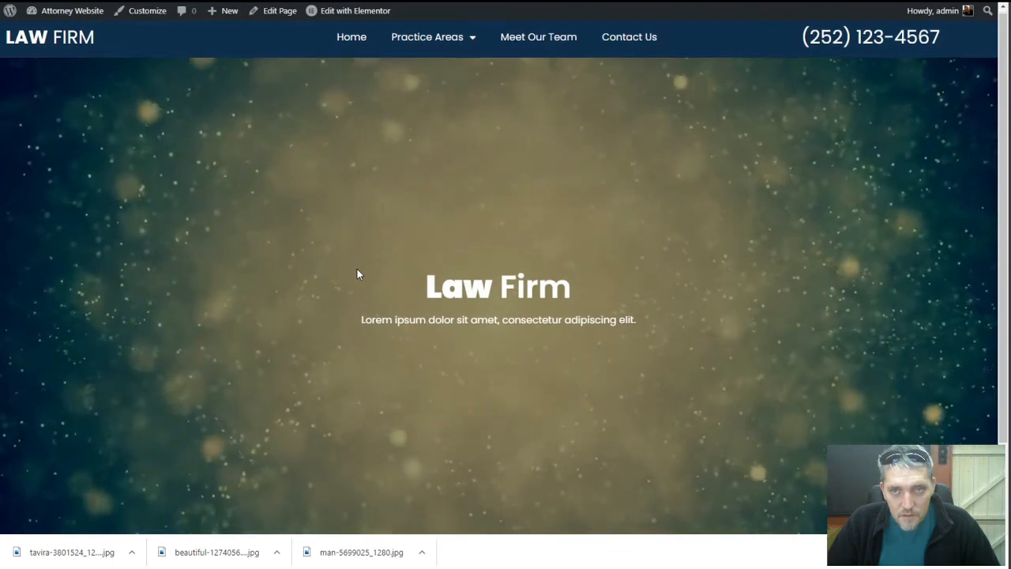
{"action": "scroll", "coordinate": [357, 273], "scroll_direction": "down", "scroll_amount": 1}
{"action": "scroll", "coordinate": [357, 274], "scroll_direction": "up", "scroll_amount": 1}
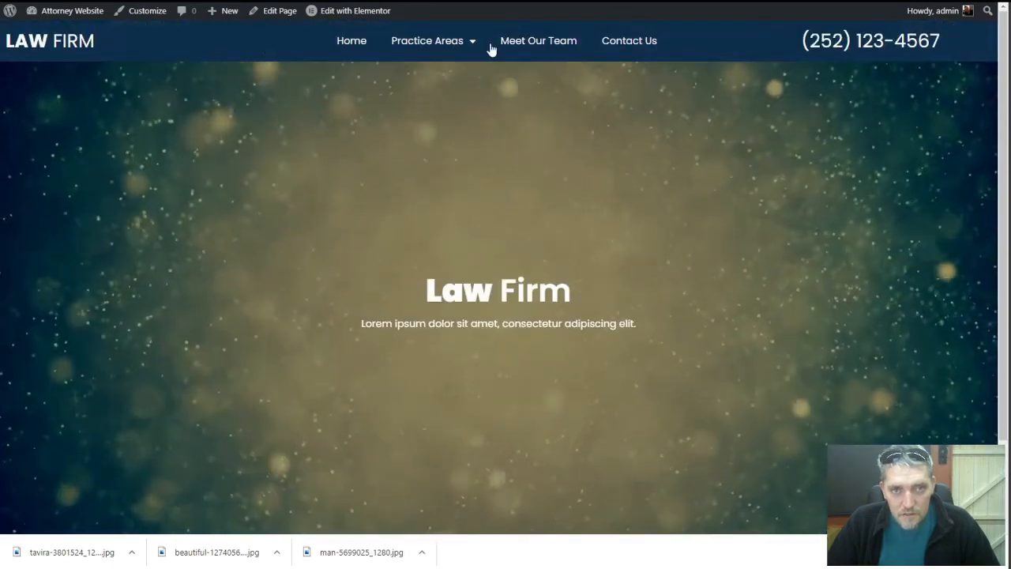
{"action": "mouse_move", "coordinate": [466, 46]}
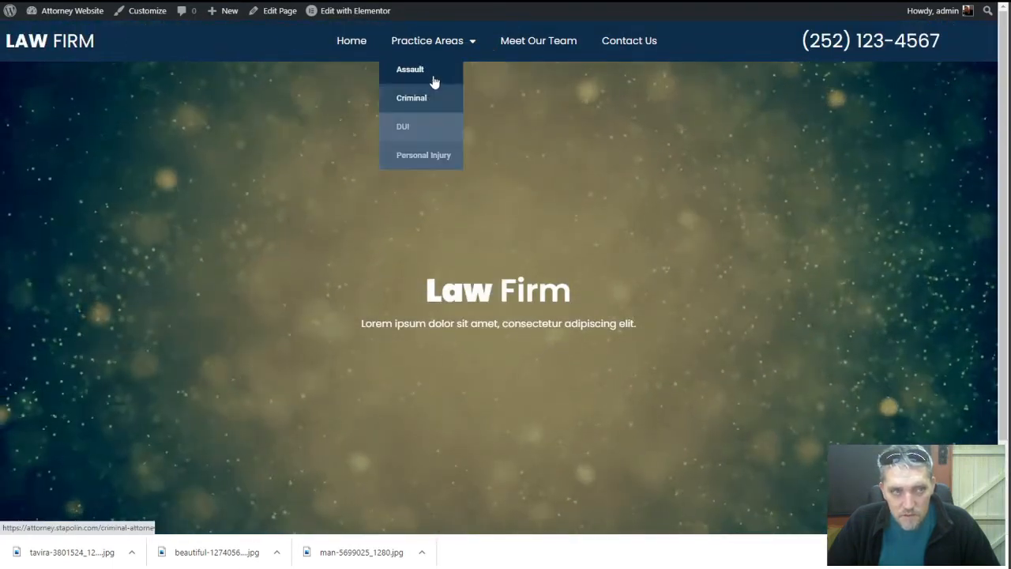
{"action": "scroll", "coordinate": [513, 296], "scroll_direction": "down", "scroll_amount": 1}
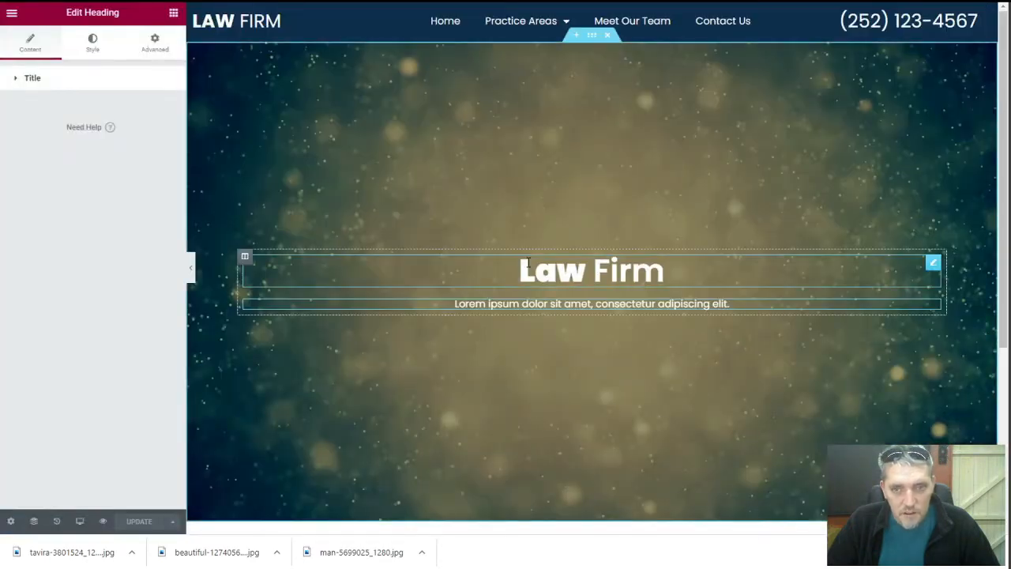
{"action": "scroll", "coordinate": [527, 264], "scroll_direction": "down", "scroll_amount": 3}
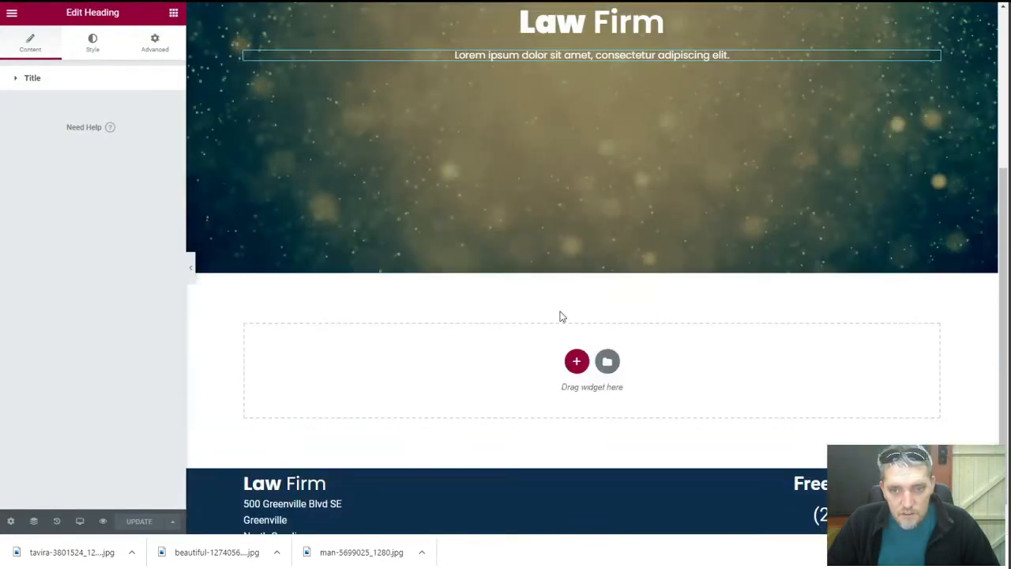
Add a two-column section below the hero with the left column about 55% wide
{"action": "left_click", "coordinate": [576, 362]}
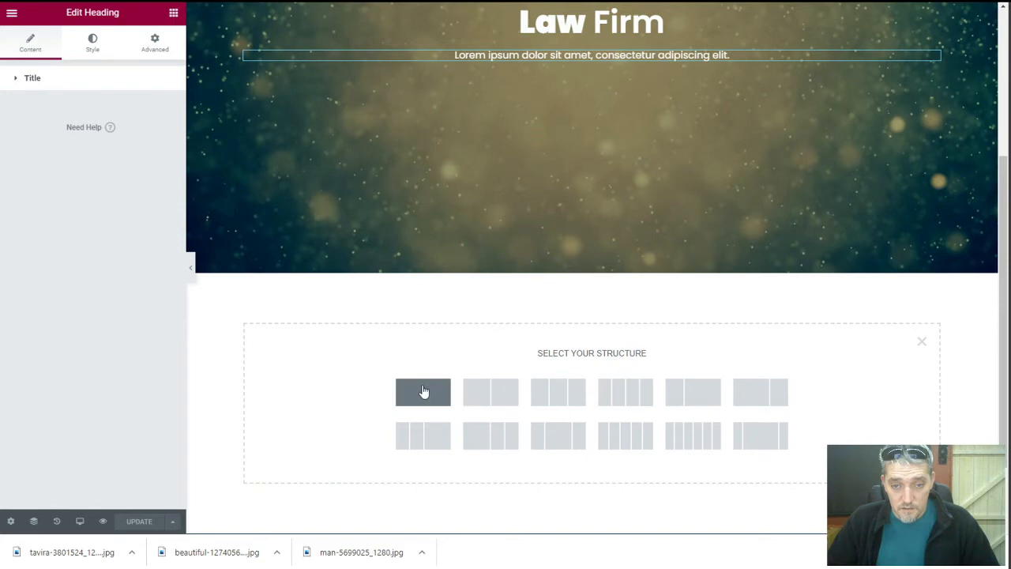
{"action": "left_click", "coordinate": [499, 393]}
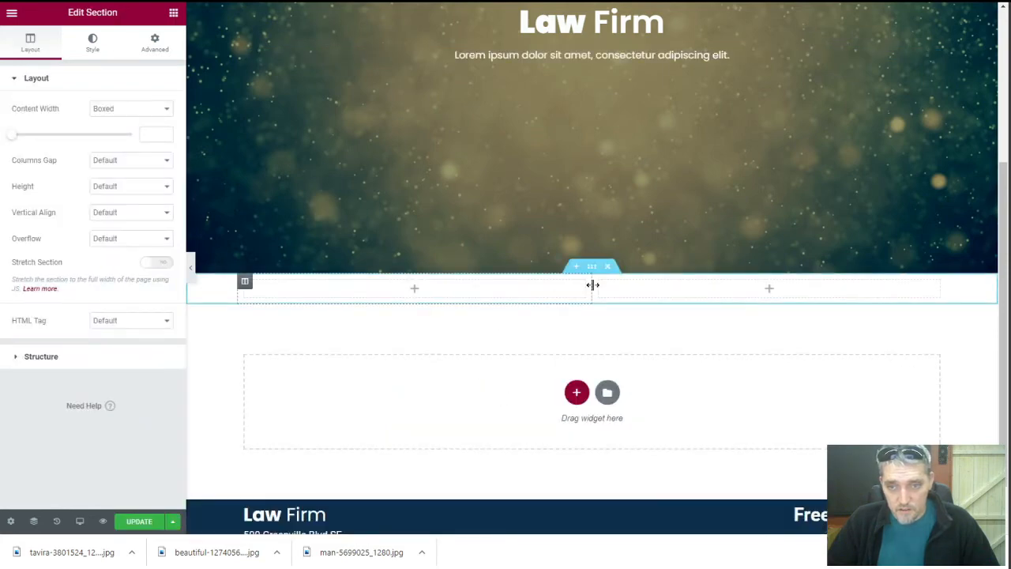
{"action": "left_click_drag", "start_coordinate": [630, 291], "coordinate": [632, 293]}
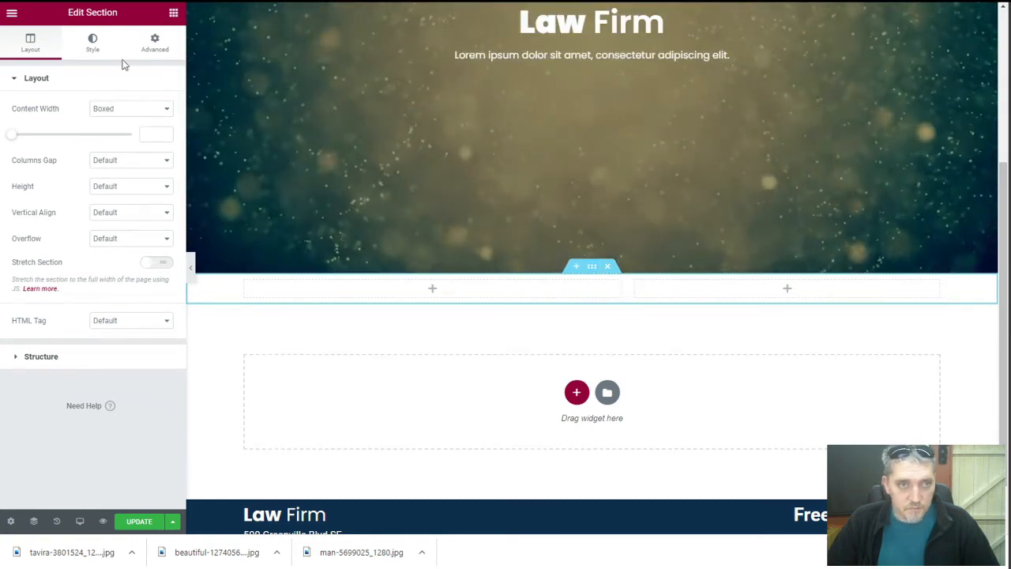
Unlink the section padding and set top and bottom padding to 50 px
{"action": "left_click", "coordinate": [158, 44]}
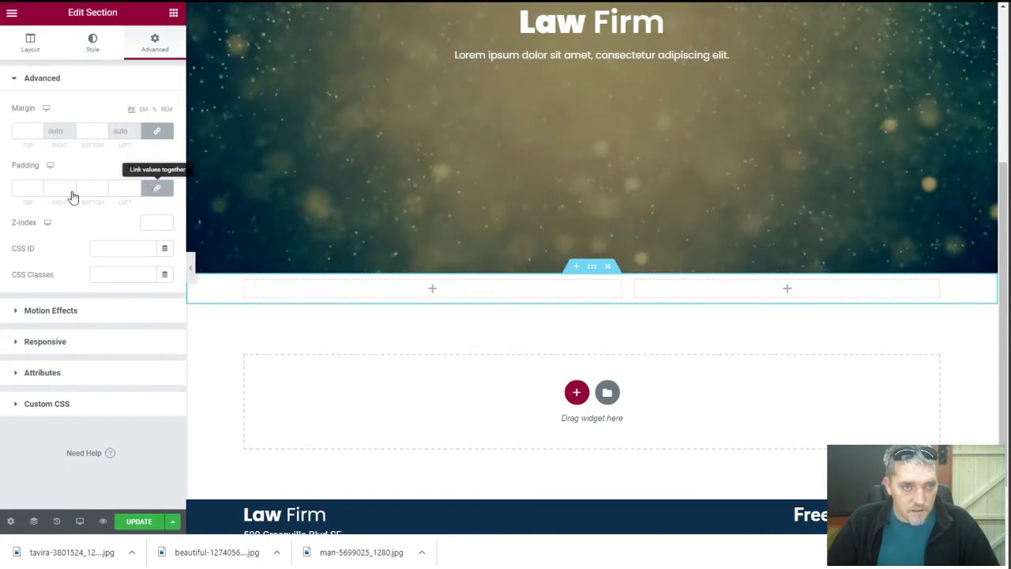
{"action": "left_click", "coordinate": [157, 188]}
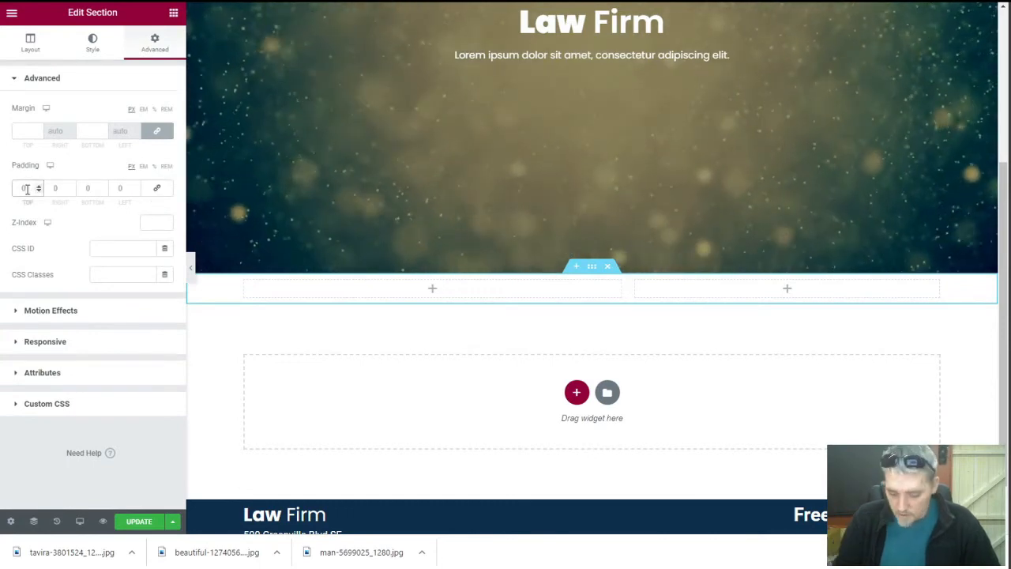
{"action": "type", "text": "50"}
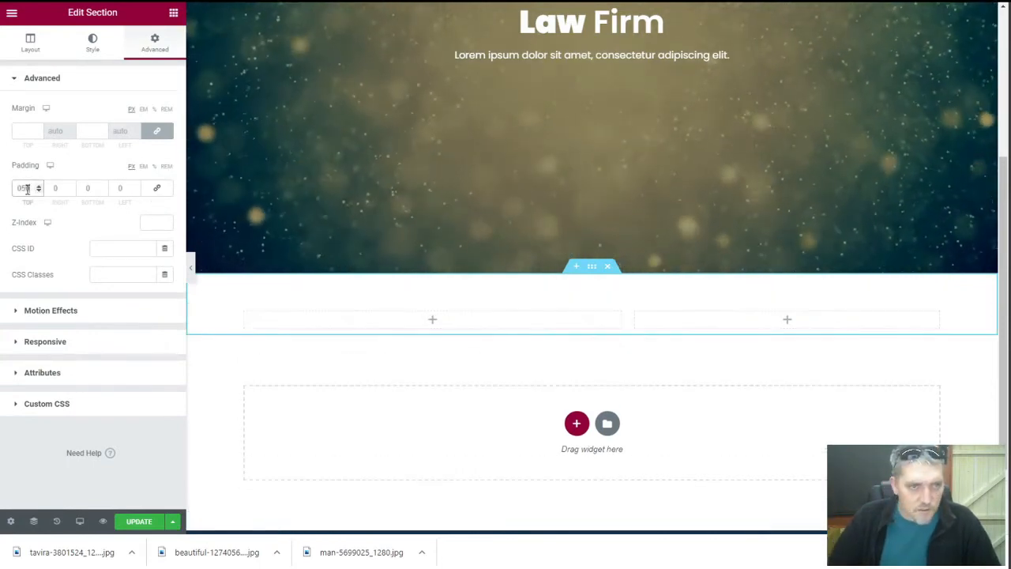
{"action": "left_click", "coordinate": [85, 188]}
{"action": "type", "text": "50"}
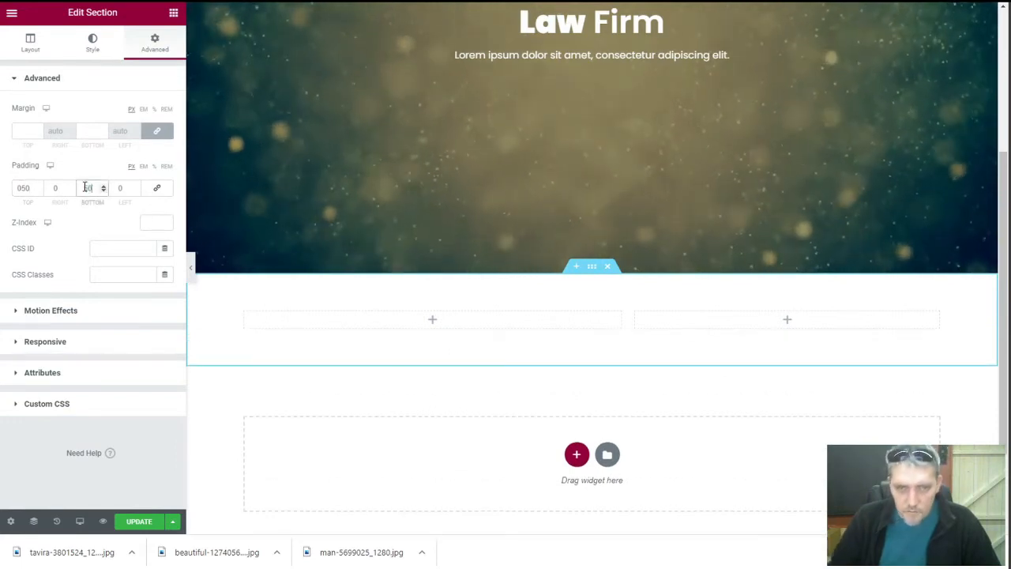
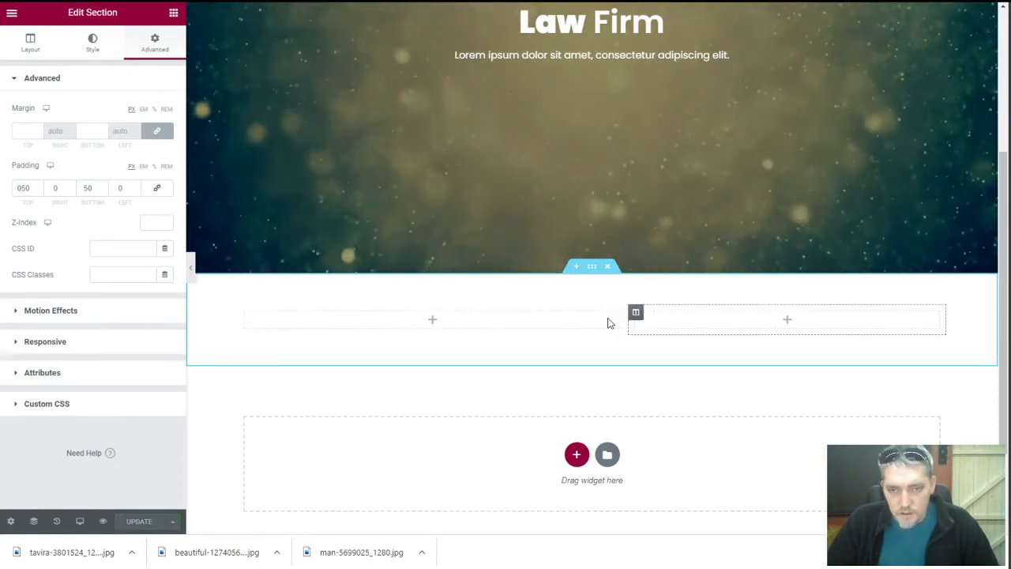
Add a Text Editor holding a pasted lorem ipsum paragraph to the left column, and widen that column
{"action": "left_click", "coordinate": [15, 45]}
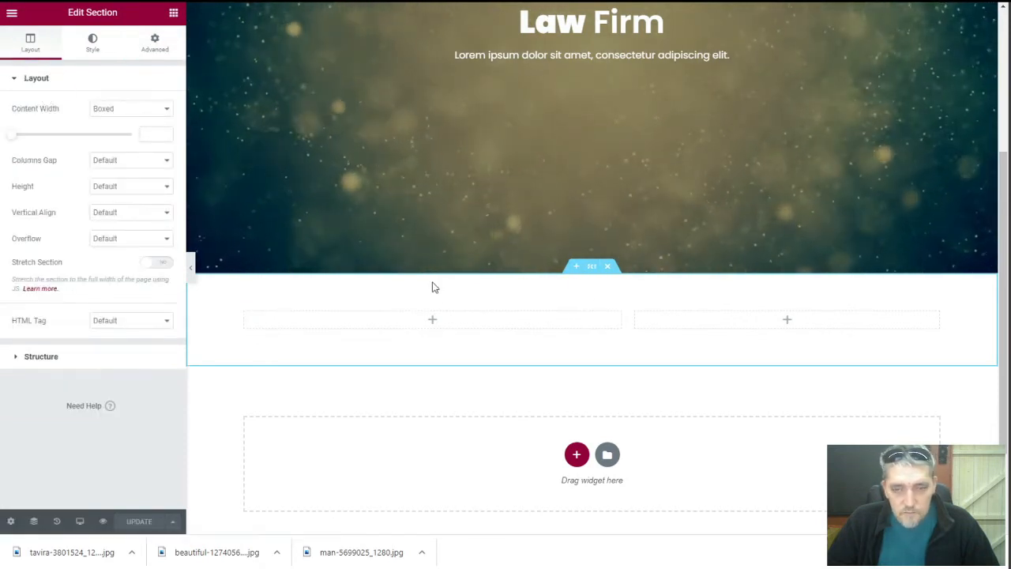
{"action": "left_click", "coordinate": [173, 13]}
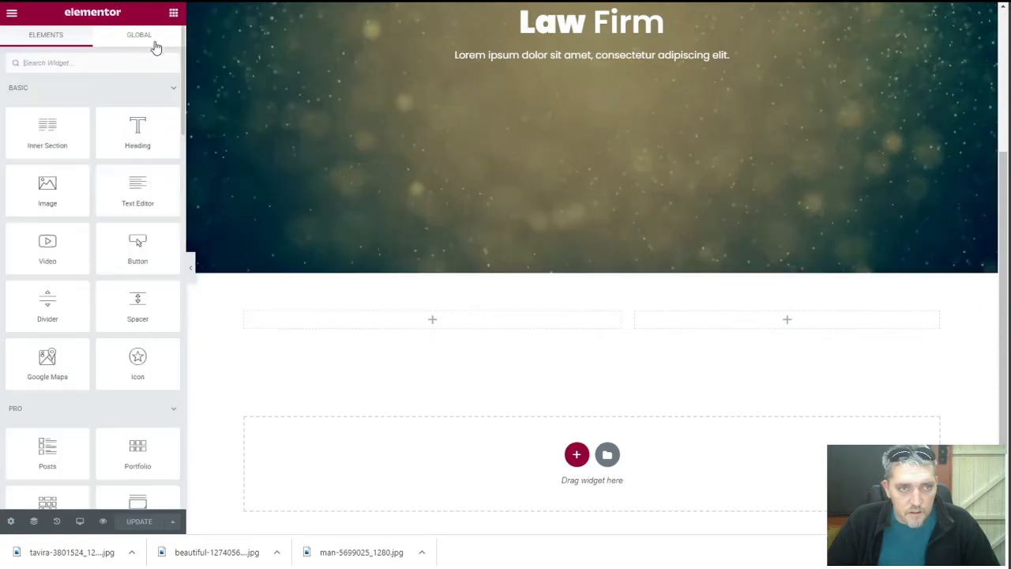
{"action": "left_click_drag", "start_coordinate": [137, 189], "coordinate": [433, 316]}
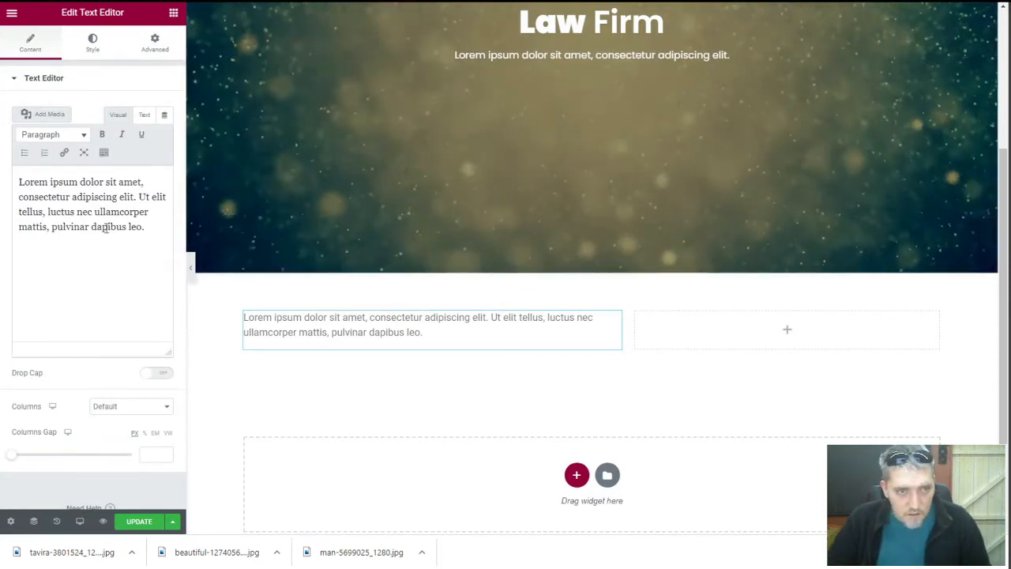
{"action": "left_click", "coordinate": [91, 207]}
{"action": "key", "text": "ctrl+v"}
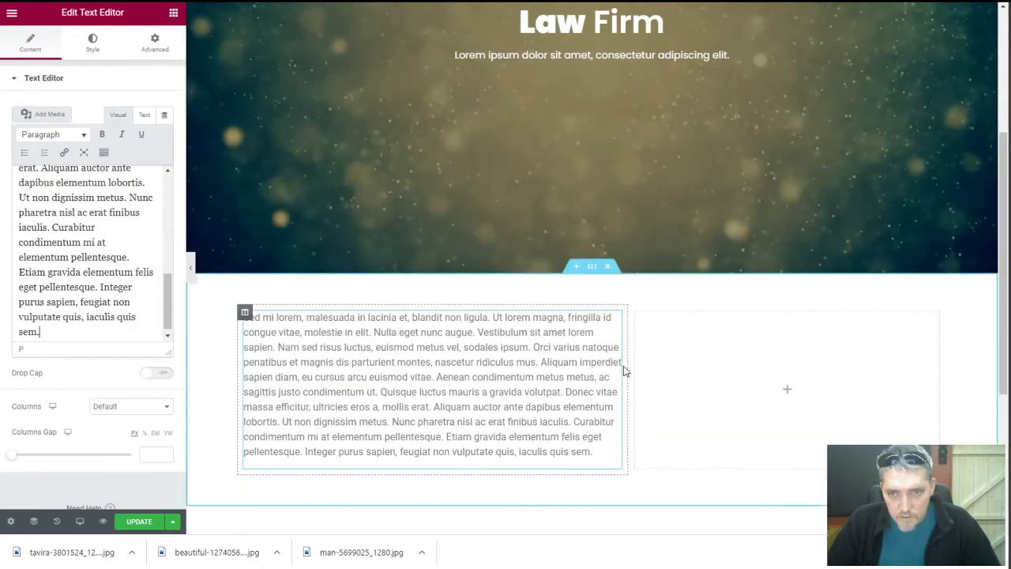
{"action": "left_click_drag", "start_coordinate": [623, 372], "coordinate": [645, 387]}
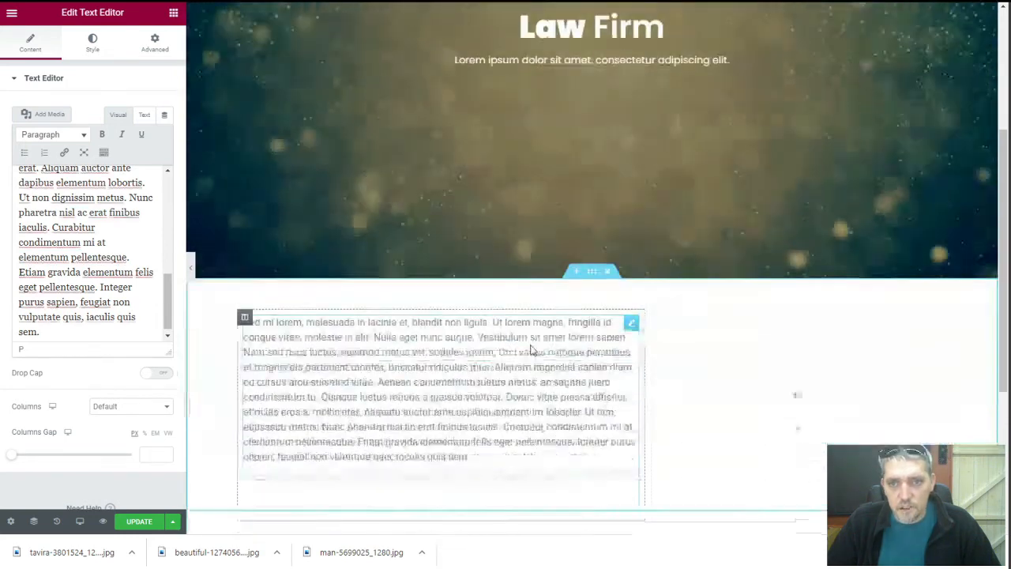
{"action": "left_click", "coordinate": [375, 1]}
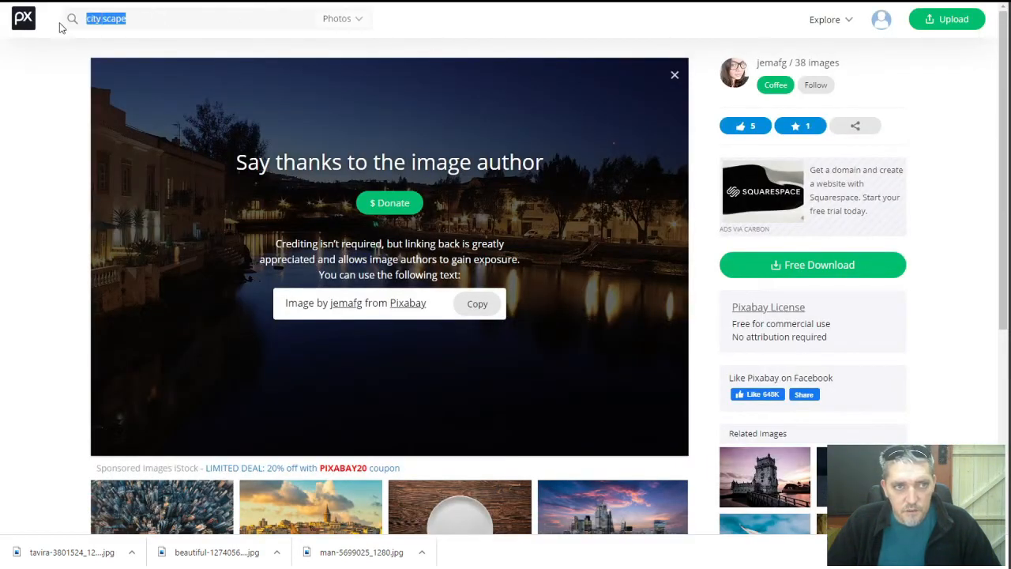
Download the sea-foam sunset photo (bubbles-5671365) from Pixabay at 1280×853
{"action": "left_click", "coordinate": [28, 22]}
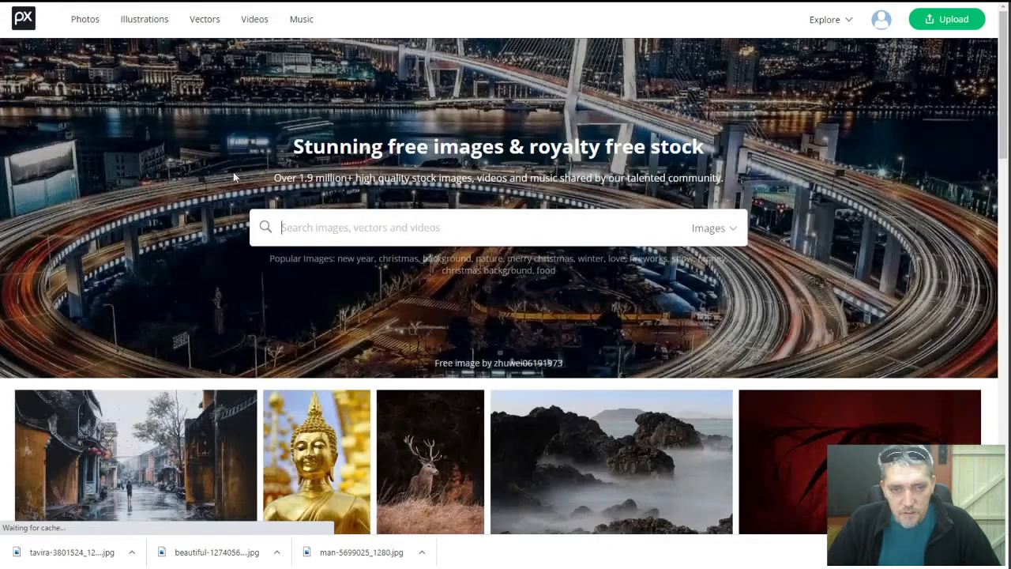
{"action": "scroll", "coordinate": [234, 176], "scroll_direction": "down", "scroll_amount": 3}
{"action": "scroll", "coordinate": [240, 204], "scroll_direction": "down", "scroll_amount": 5}
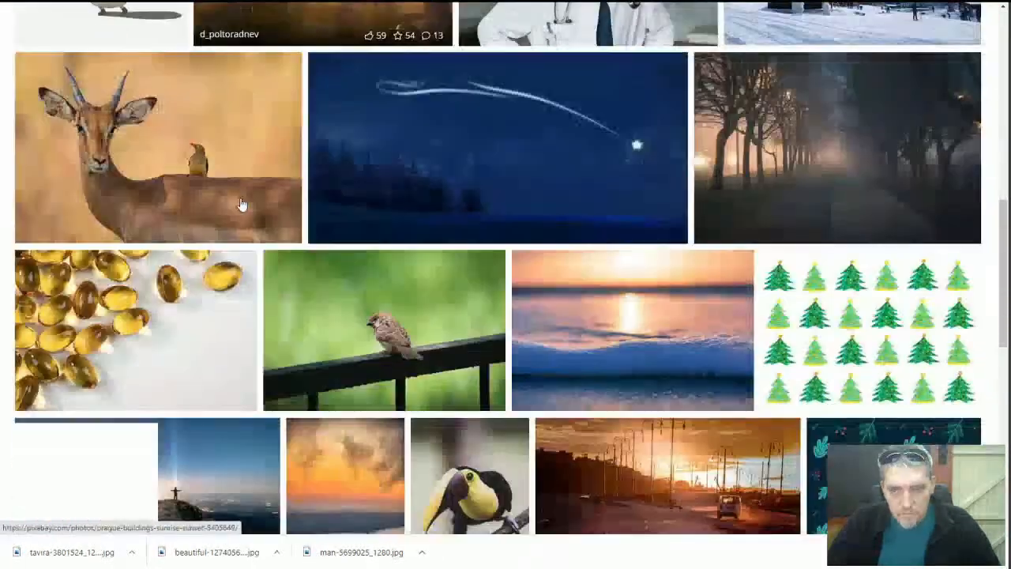
{"action": "scroll", "coordinate": [278, 205], "scroll_direction": "down", "scroll_amount": 2}
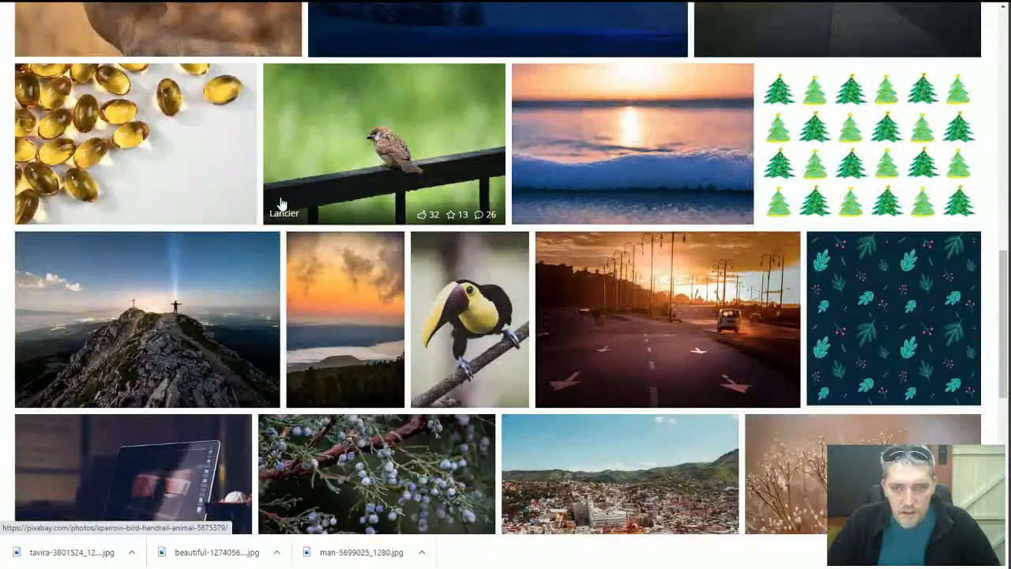
{"action": "left_click", "coordinate": [567, 140]}
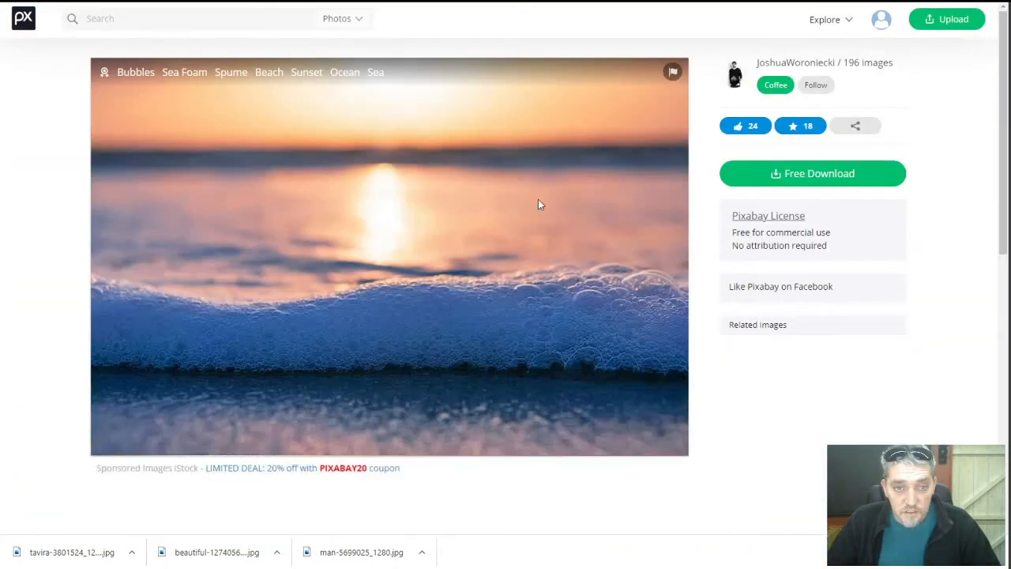
{"action": "left_click", "coordinate": [764, 269]}
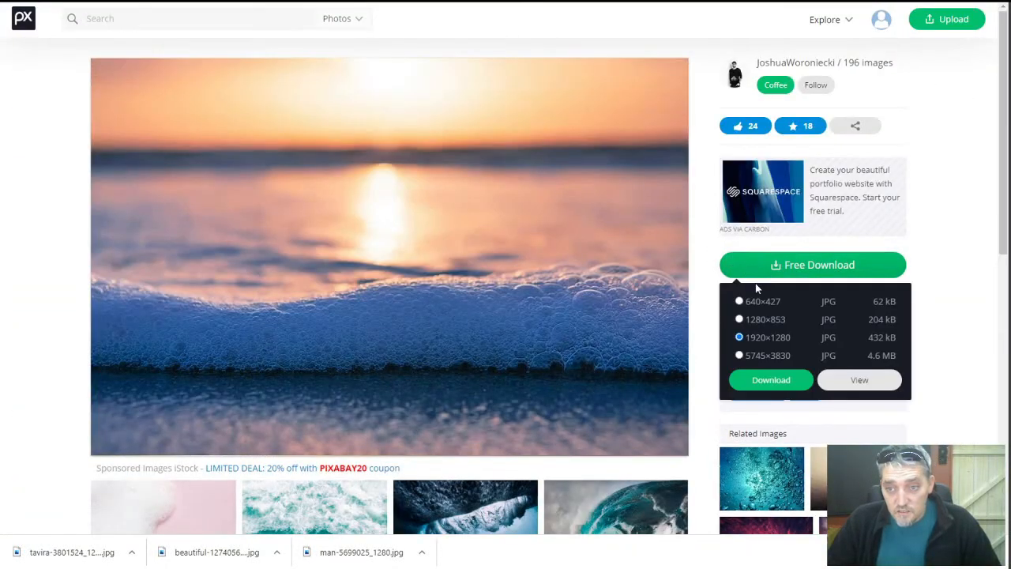
{"action": "left_click", "coordinate": [772, 379]}
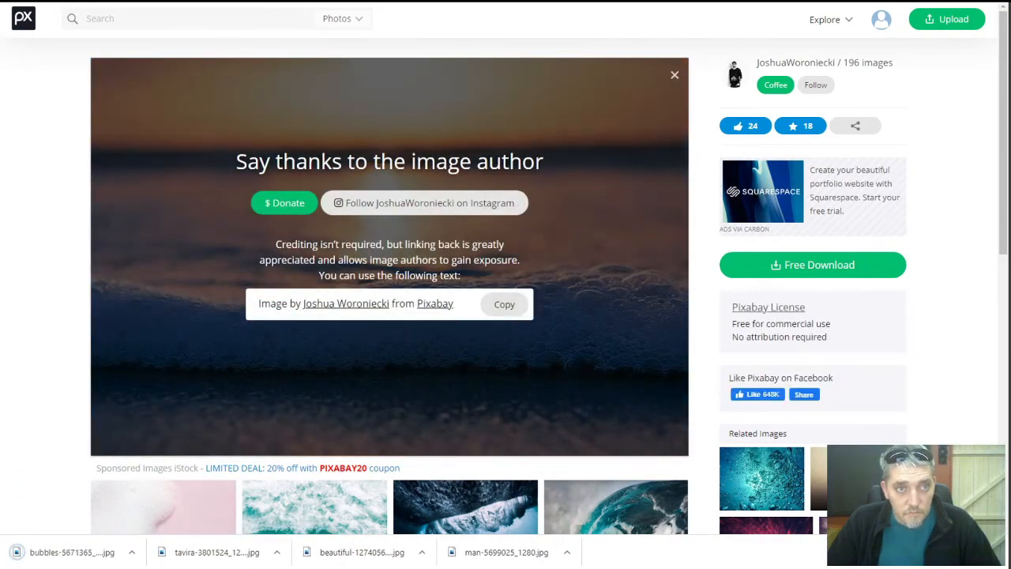
{"action": "left_click", "coordinate": [237, 2]}
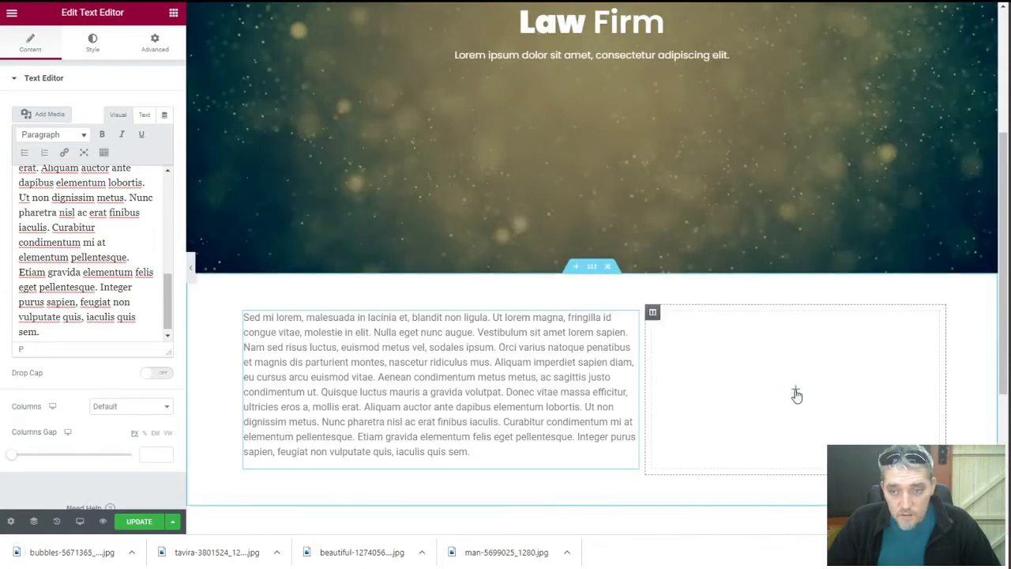
Place an Image widget in the right column showing the uploaded bubbles-5671365_1280.jpg
{"action": "left_click_drag", "start_coordinate": [79, 203], "coordinate": [804, 387]}
{"action": "left_click_drag", "start_coordinate": [741, 383], "coordinate": [741, 384]}
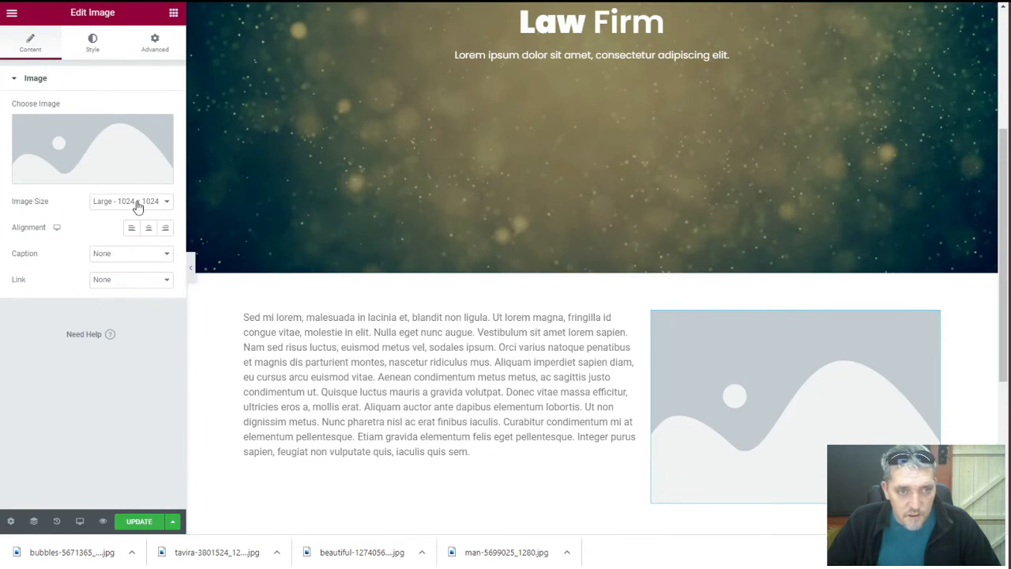
{"action": "left_click", "coordinate": [115, 158]}
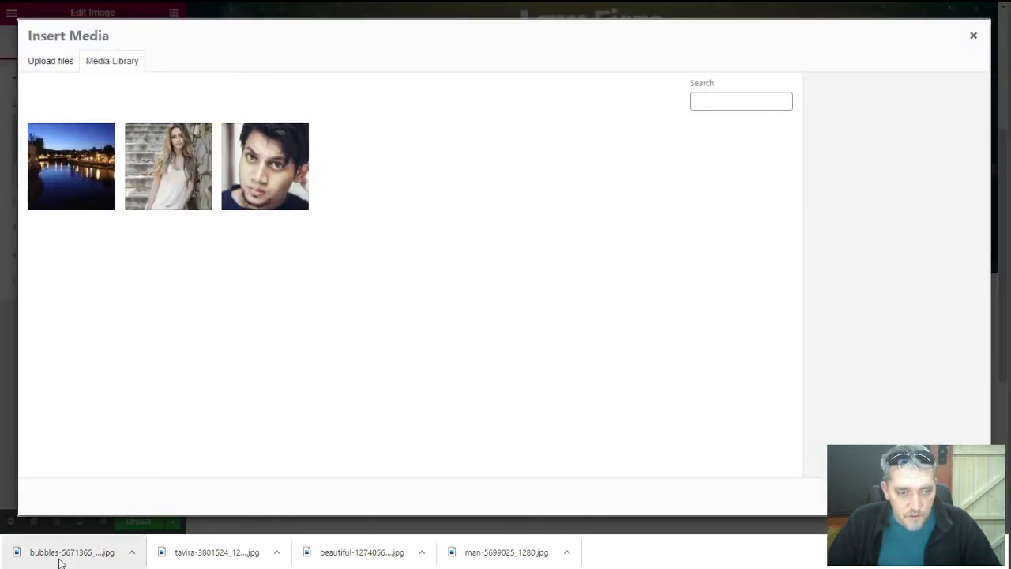
{"action": "left_click_drag", "start_coordinate": [60, 559], "coordinate": [300, 330]}
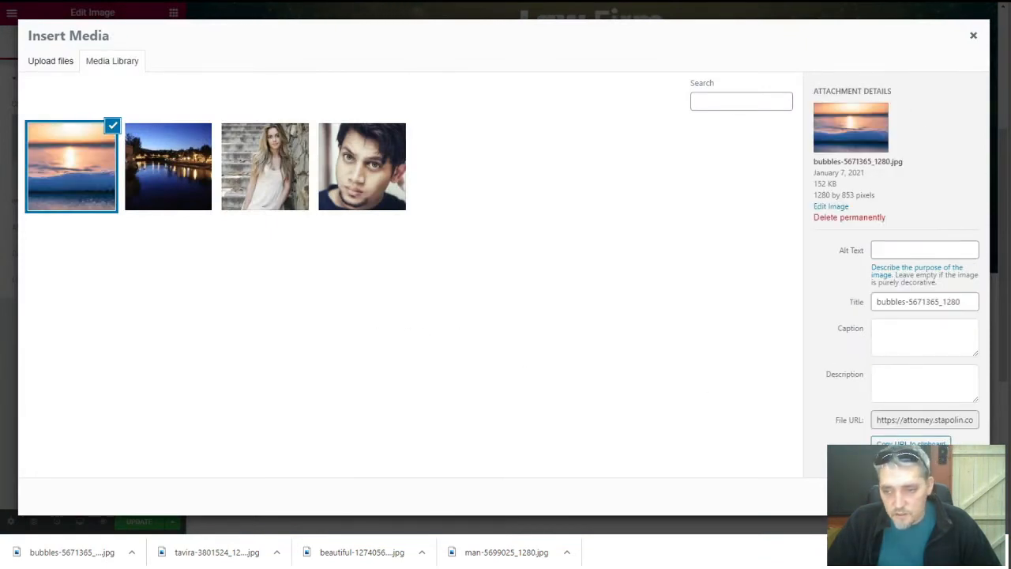
{"action": "left_click", "coordinate": [946, 496]}
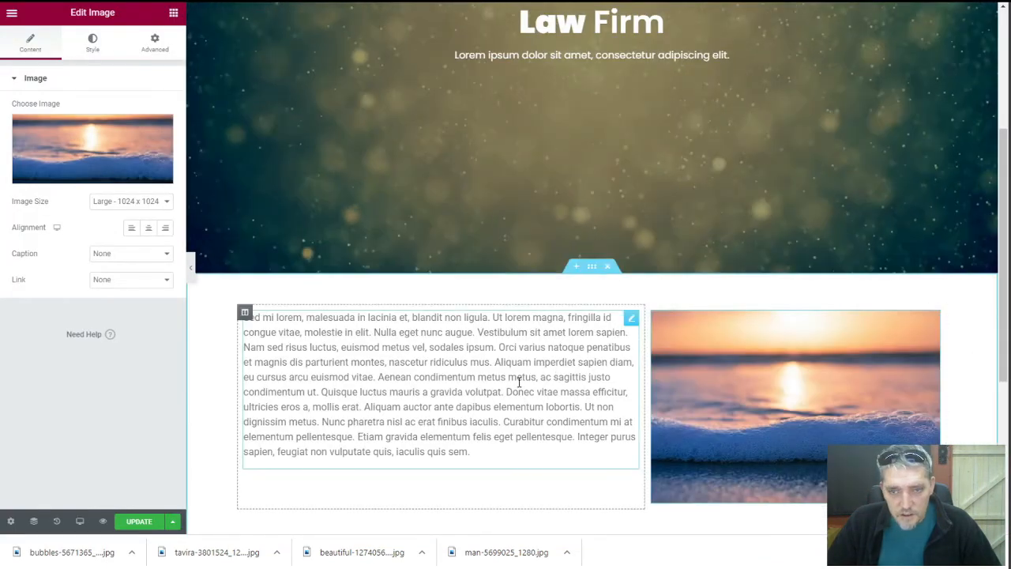
Set the paragraph's typography font family to Poppins
{"action": "left_click", "coordinate": [367, 317]}
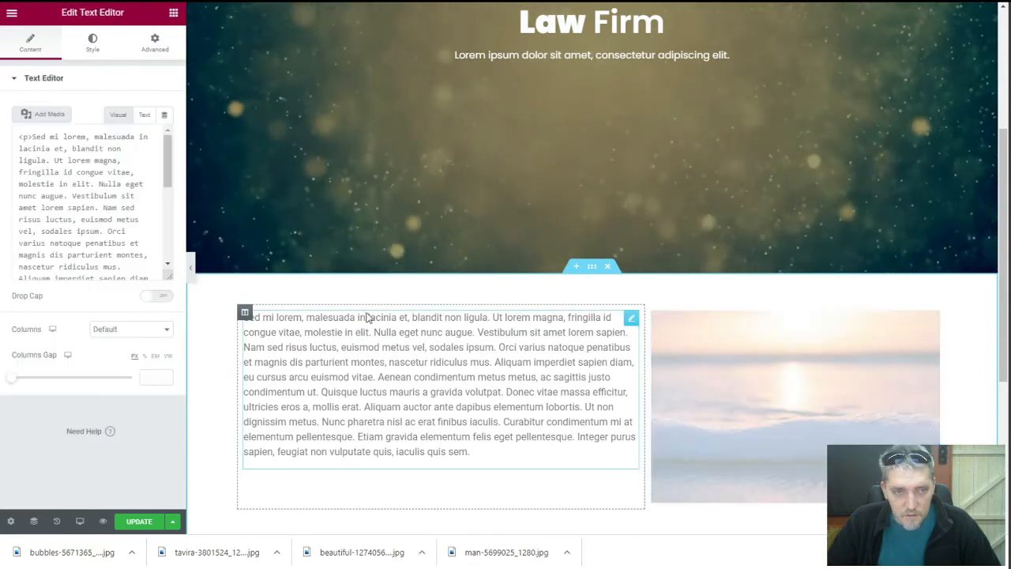
{"action": "left_click", "coordinate": [92, 43]}
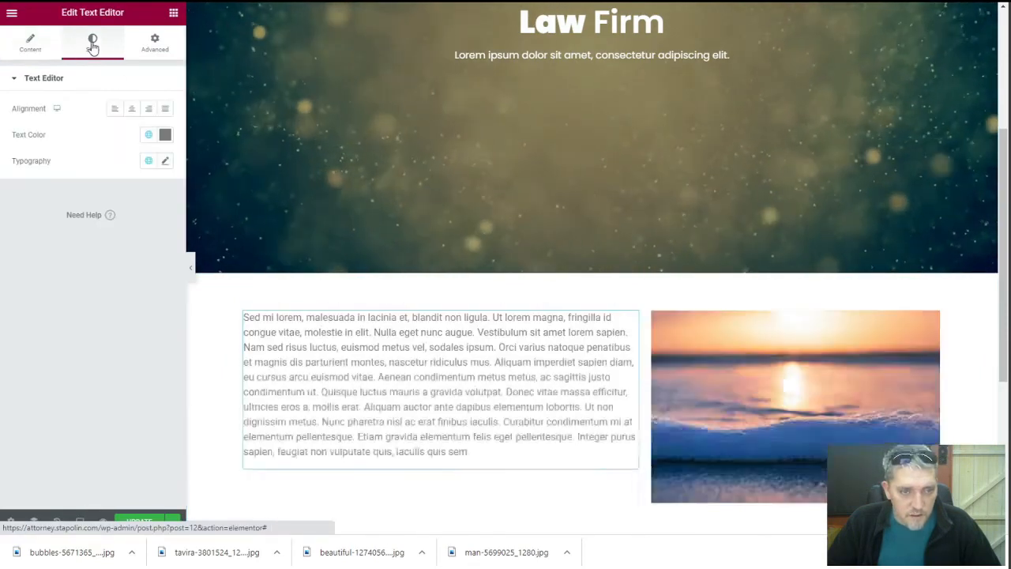
{"action": "left_click", "coordinate": [164, 136]}
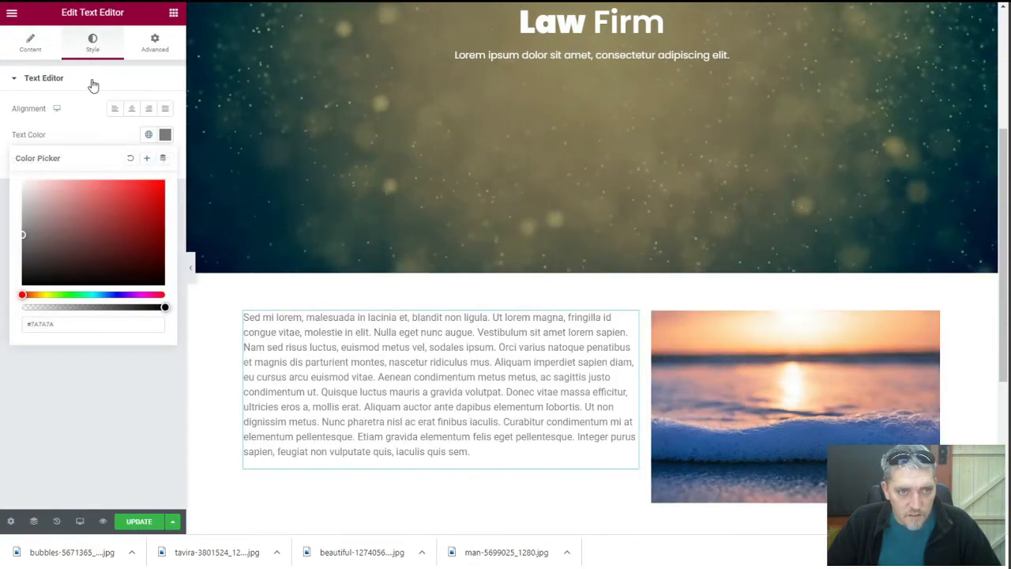
{"action": "left_click", "coordinate": [90, 85]}
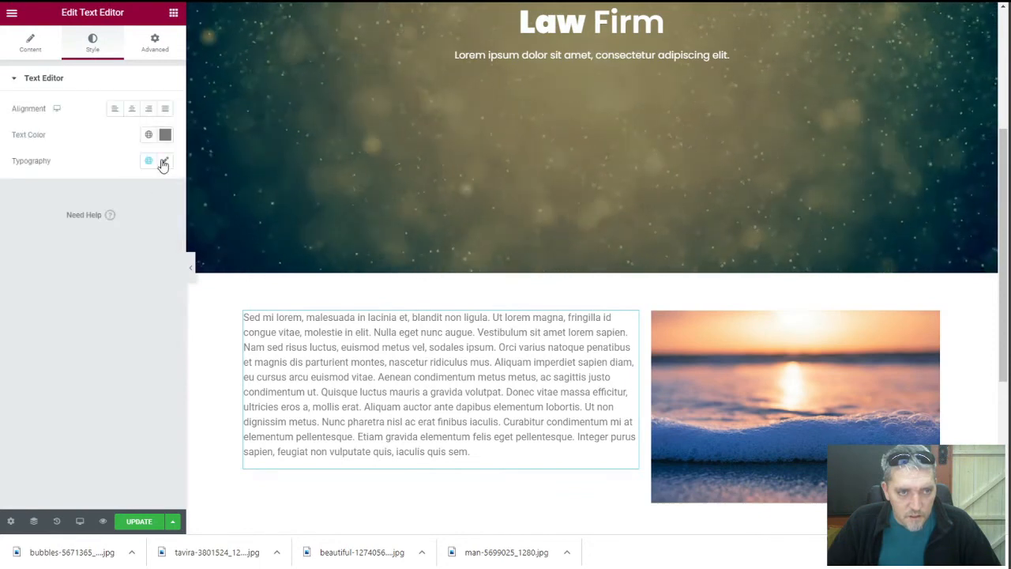
{"action": "left_click", "coordinate": [164, 162]}
{"action": "left_click", "coordinate": [114, 223]}
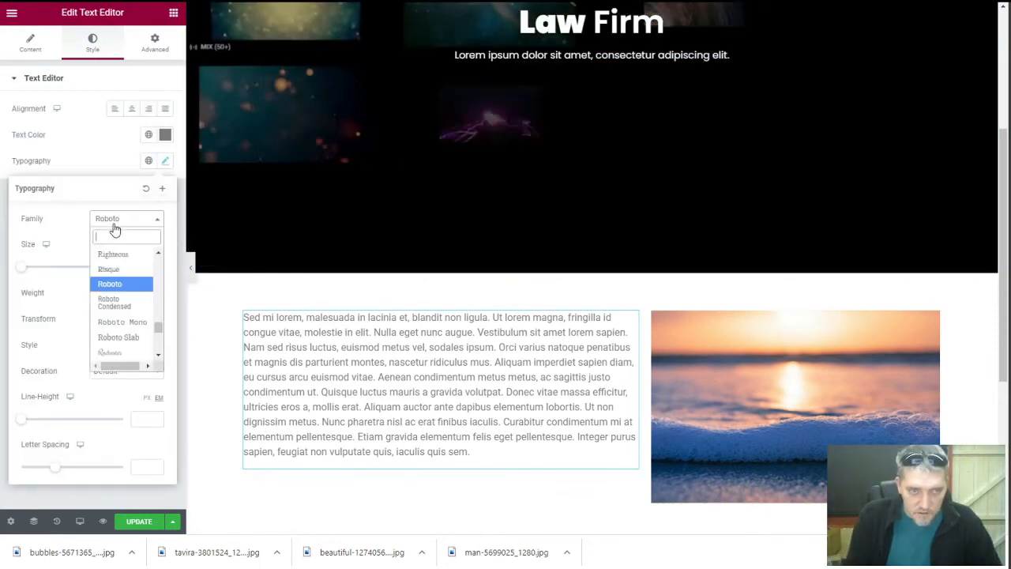
{"action": "type", "text": "popp"}
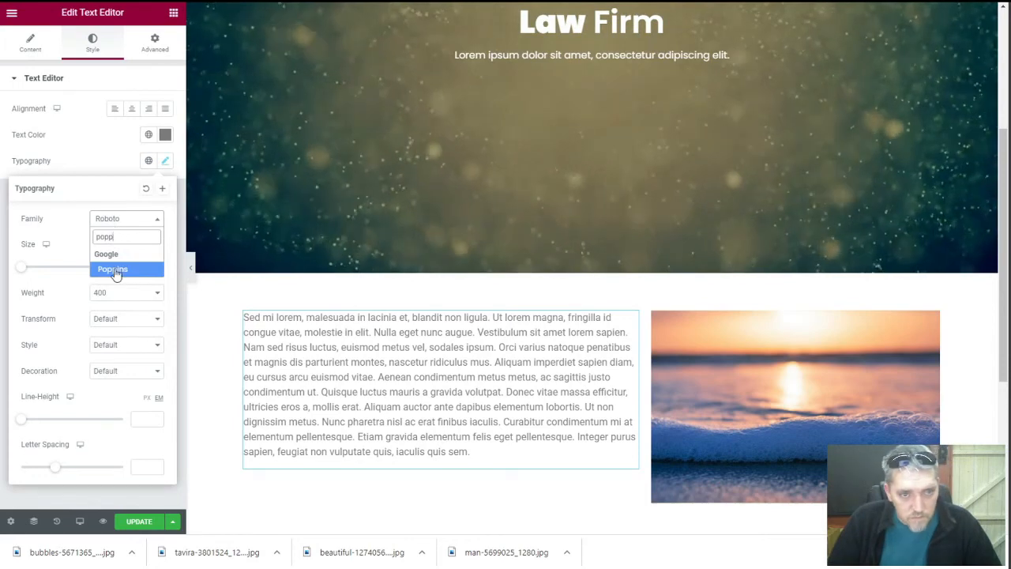
{"action": "left_click", "coordinate": [113, 269]}
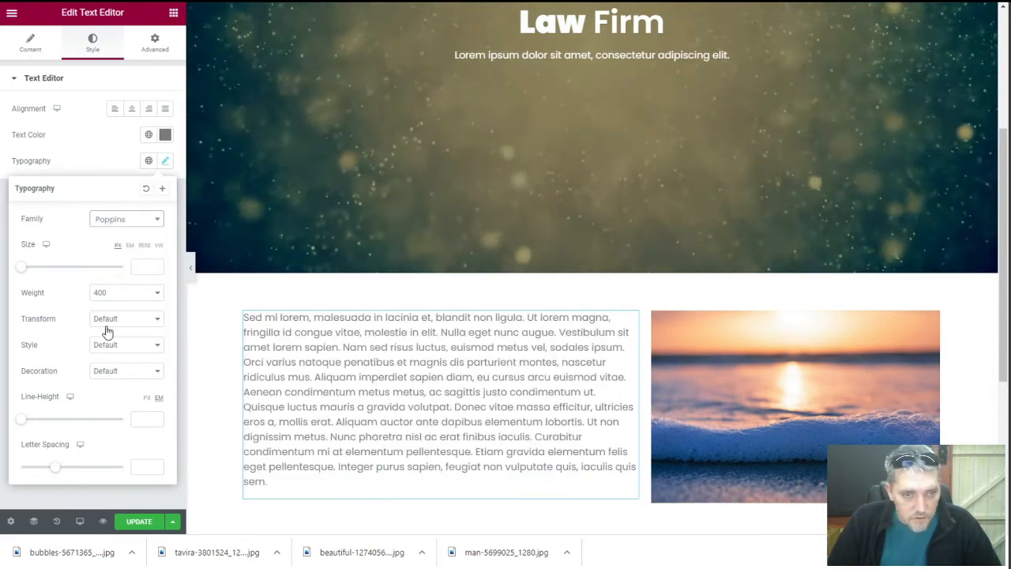
Try Normal and 300 weights, then settle the paragraph on weight 400
{"action": "left_click", "coordinate": [122, 293]}
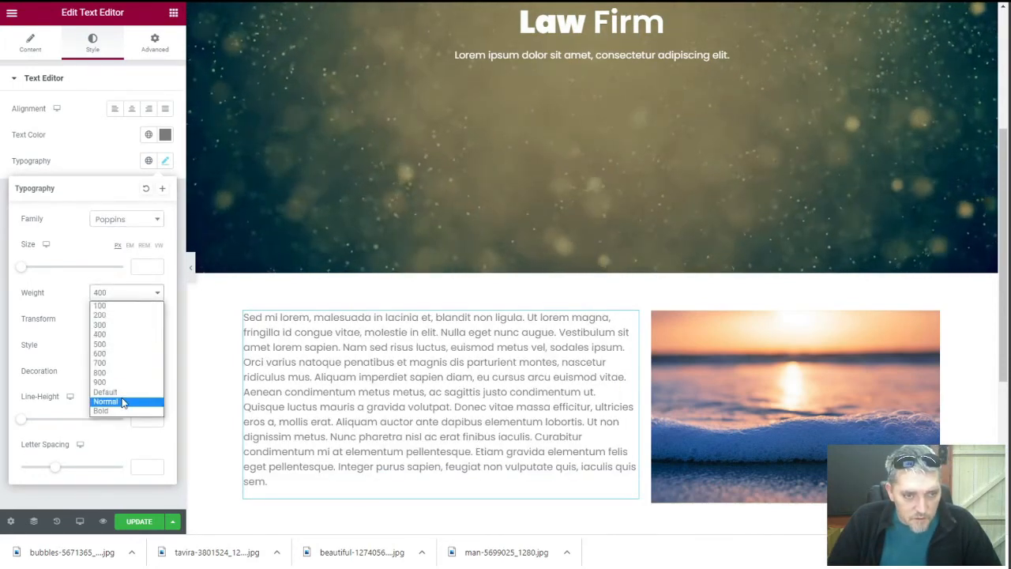
{"action": "left_click", "coordinate": [124, 402]}
{"action": "left_click", "coordinate": [113, 293]}
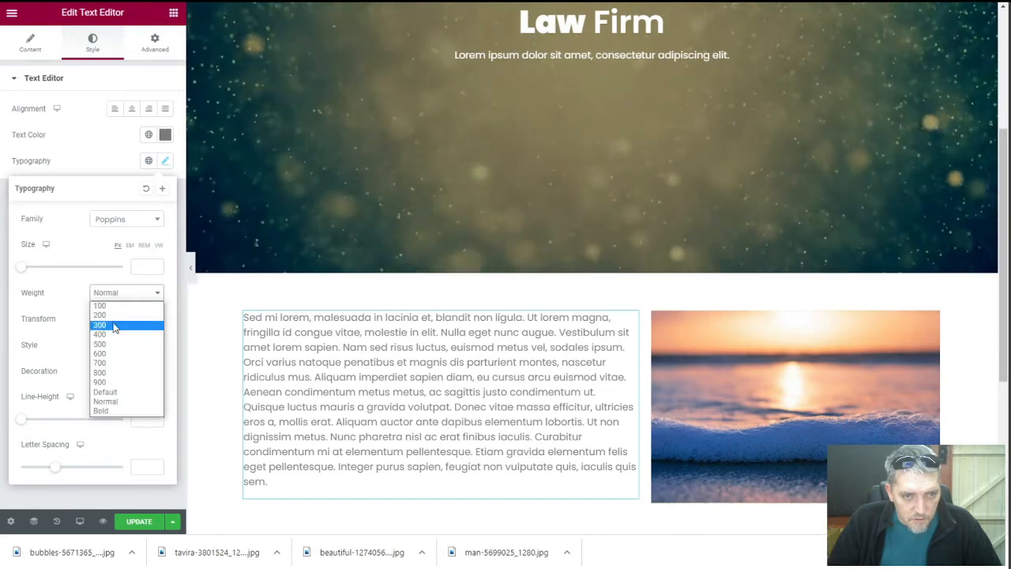
{"action": "left_click", "coordinate": [115, 325]}
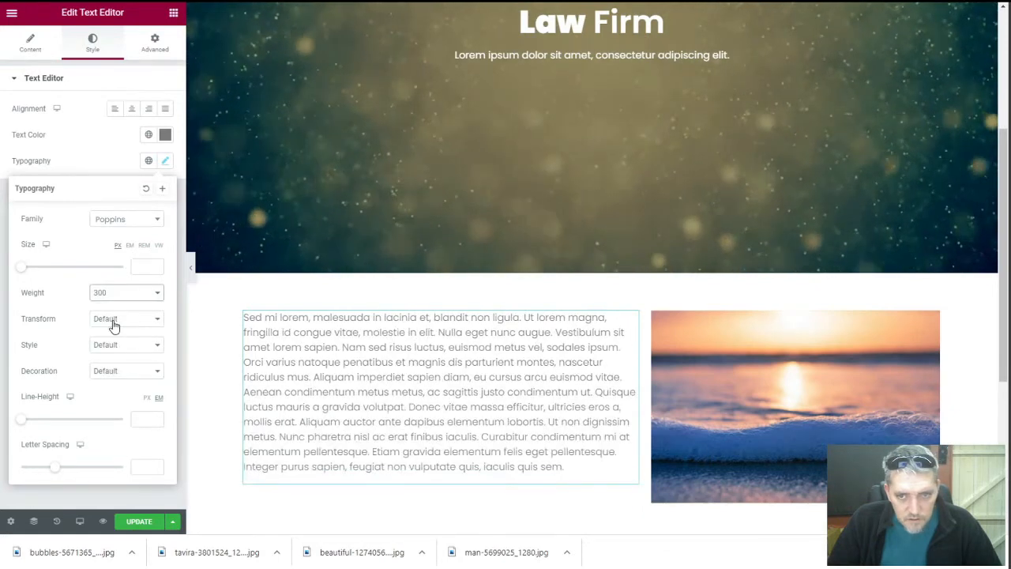
{"action": "left_click", "coordinate": [111, 294]}
{"action": "left_click", "coordinate": [115, 335]}
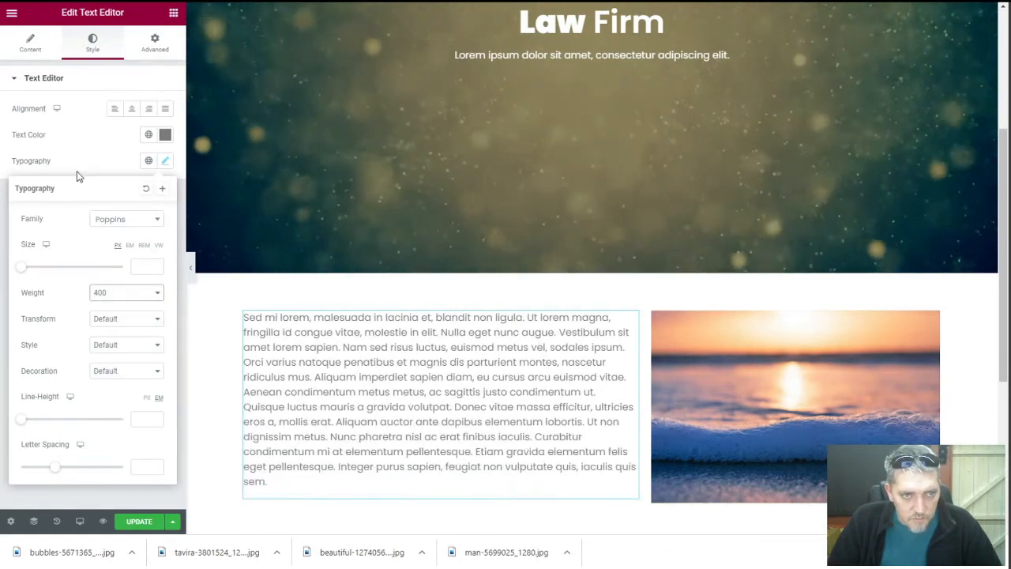
{"action": "left_click", "coordinate": [92, 148]}
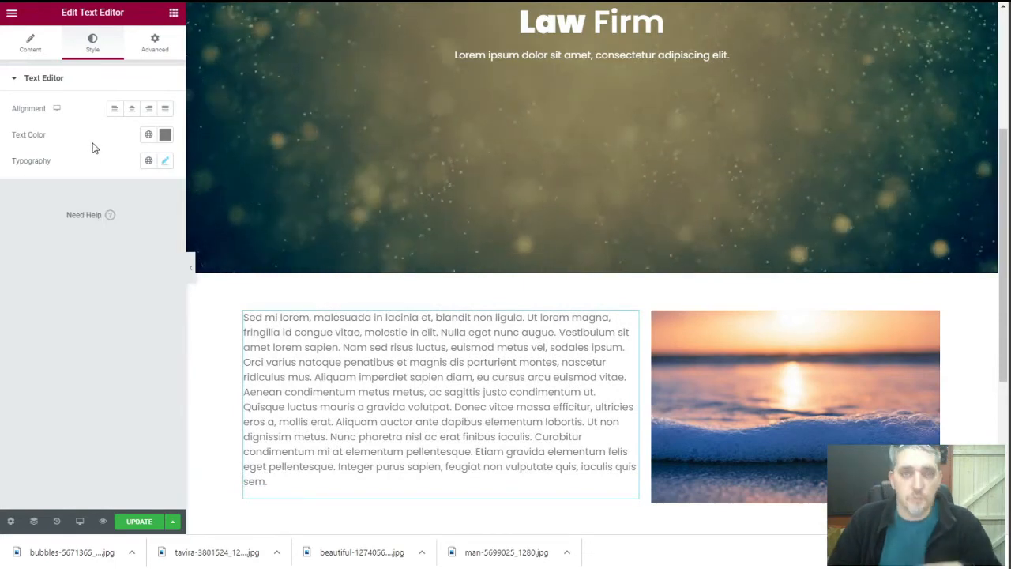
Give the paragraph a 1.6 em line height
{"action": "scroll", "coordinate": [474, 417], "scroll_direction": "down", "scroll_amount": 2}
{"action": "scroll", "coordinate": [466, 426], "scroll_direction": "up", "scroll_amount": 1}
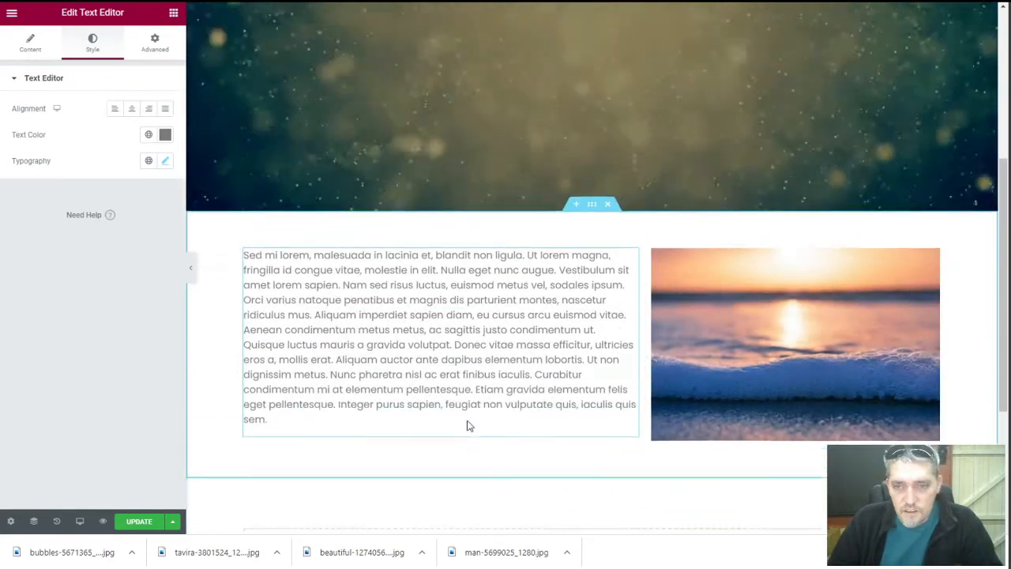
{"action": "left_click", "coordinate": [165, 161]}
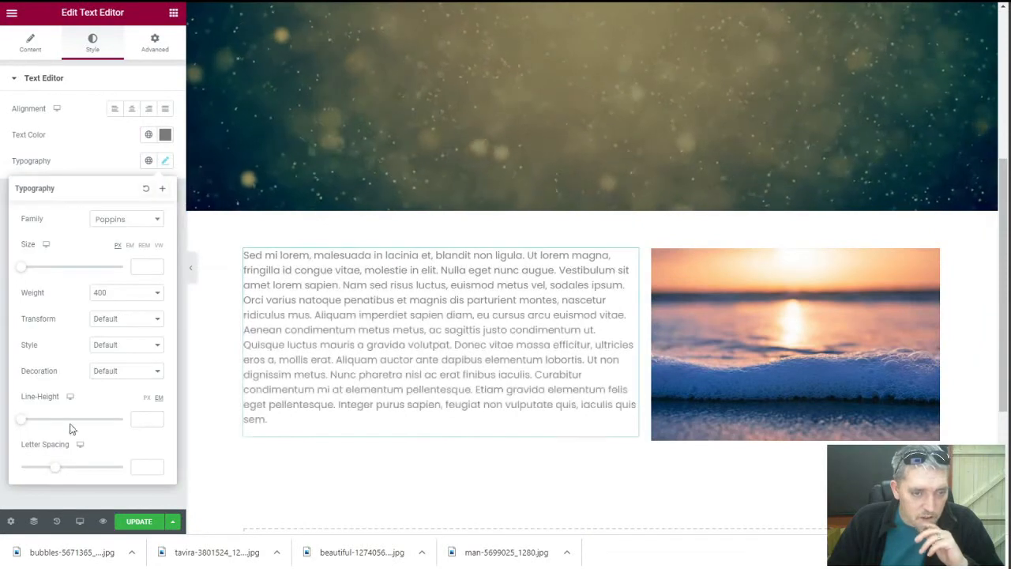
{"action": "type", "text": "1.6"}
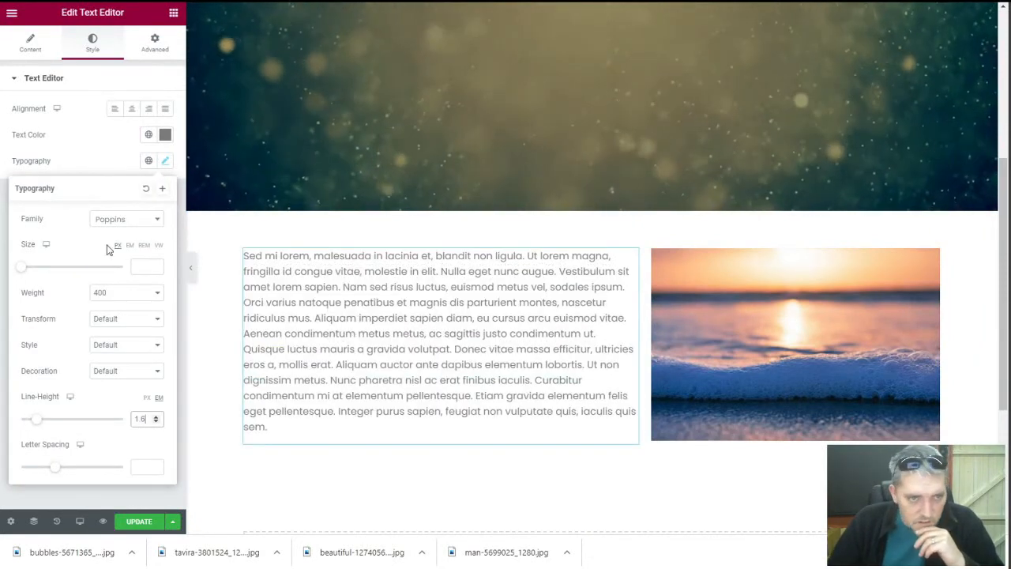
{"action": "left_click", "coordinate": [97, 160]}
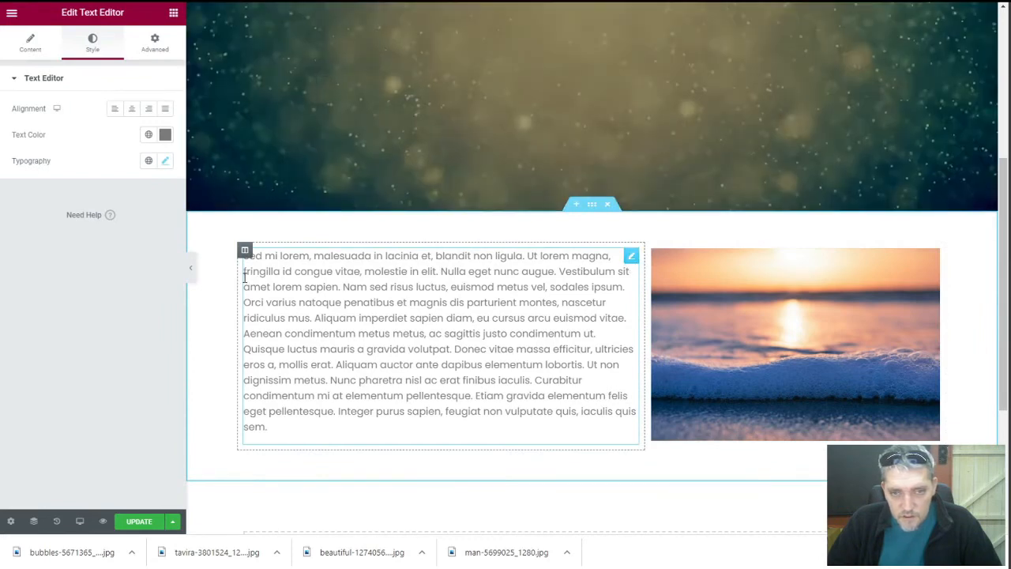
Unlink the text column's padding, keeping left at 0 and setting right to 25 px
{"action": "left_click", "coordinate": [649, 317]}
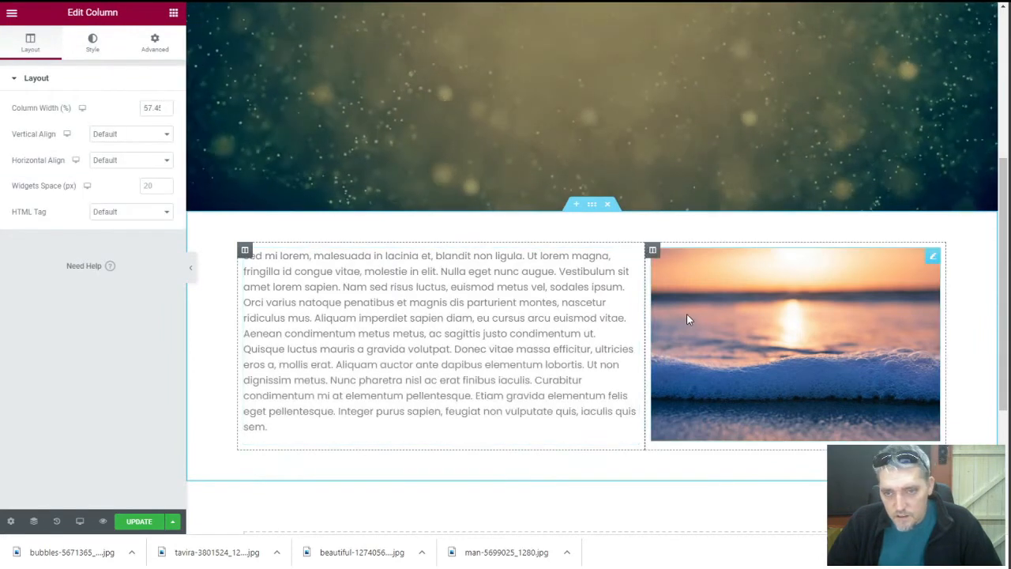
{"action": "left_click", "coordinate": [154, 47]}
{"action": "left_click", "coordinate": [158, 191]}
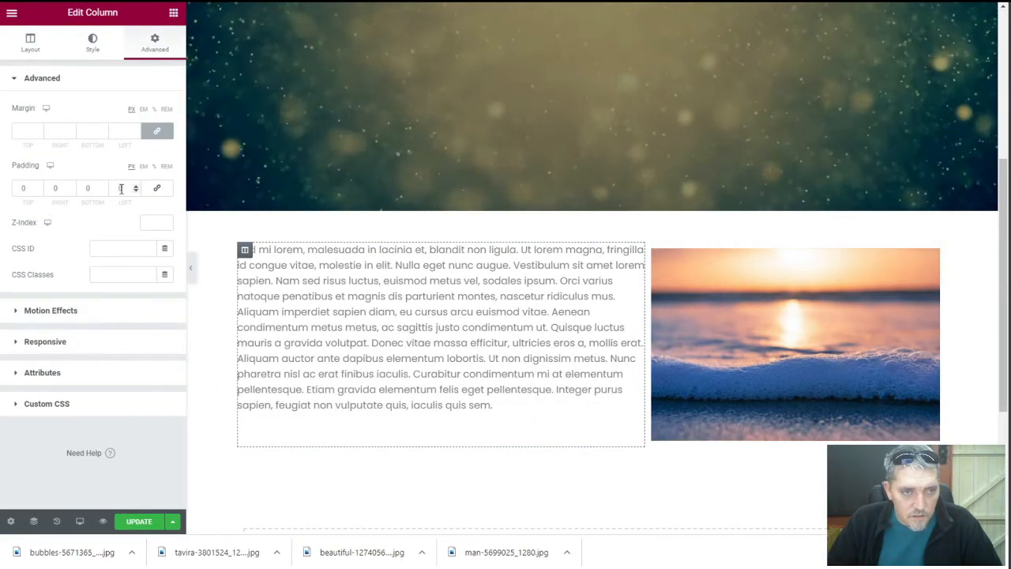
{"action": "left_click", "coordinate": [135, 188]}
{"action": "left_click", "coordinate": [135, 188]}
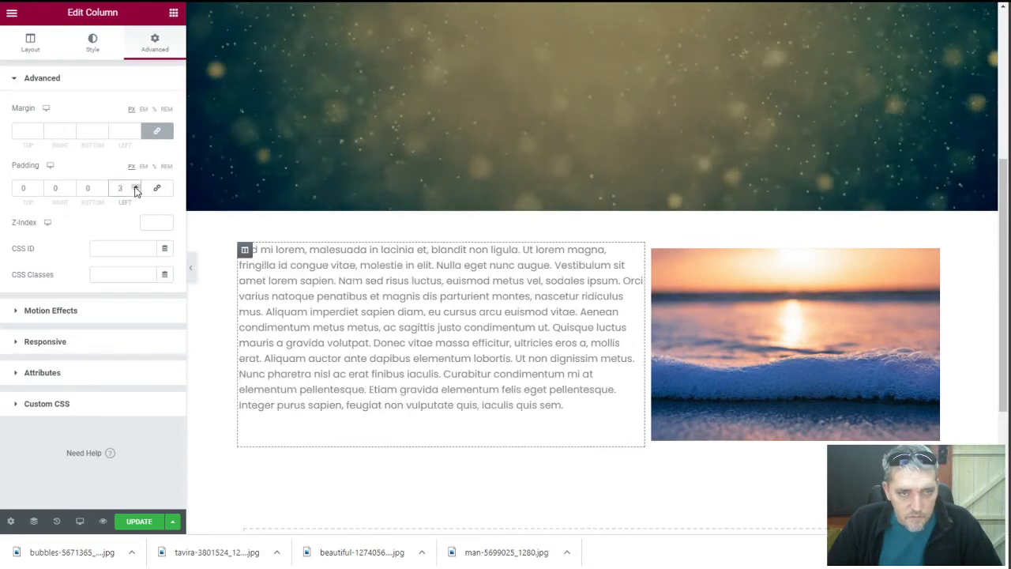
{"action": "left_click", "coordinate": [135, 188]}
{"action": "left_click", "coordinate": [136, 192]}
{"action": "left_click", "coordinate": [135, 192]}
{"action": "left_click", "coordinate": [136, 192]}
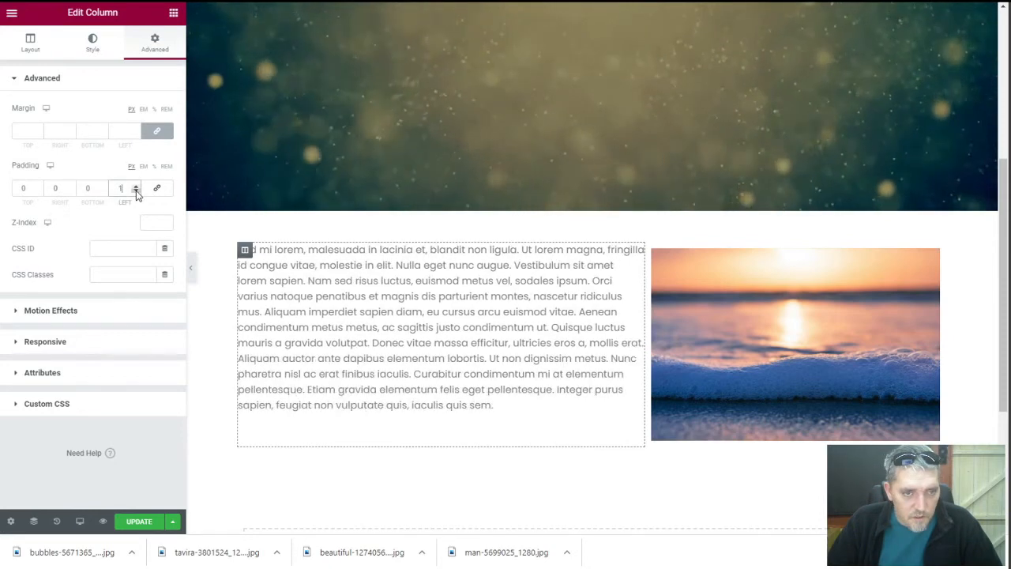
{"action": "left_click", "coordinate": [135, 192]}
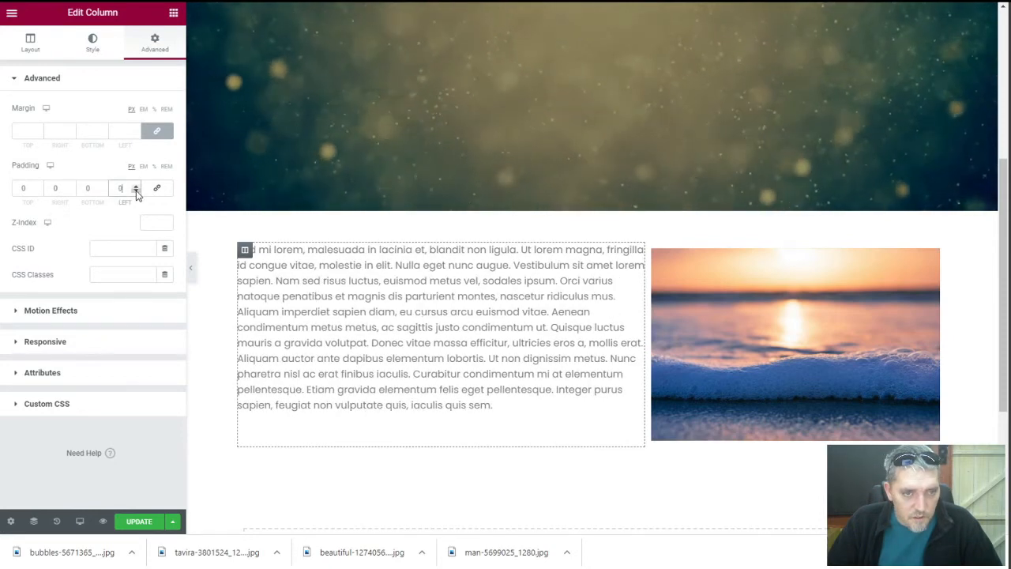
{"action": "left_click", "coordinate": [50, 188]}
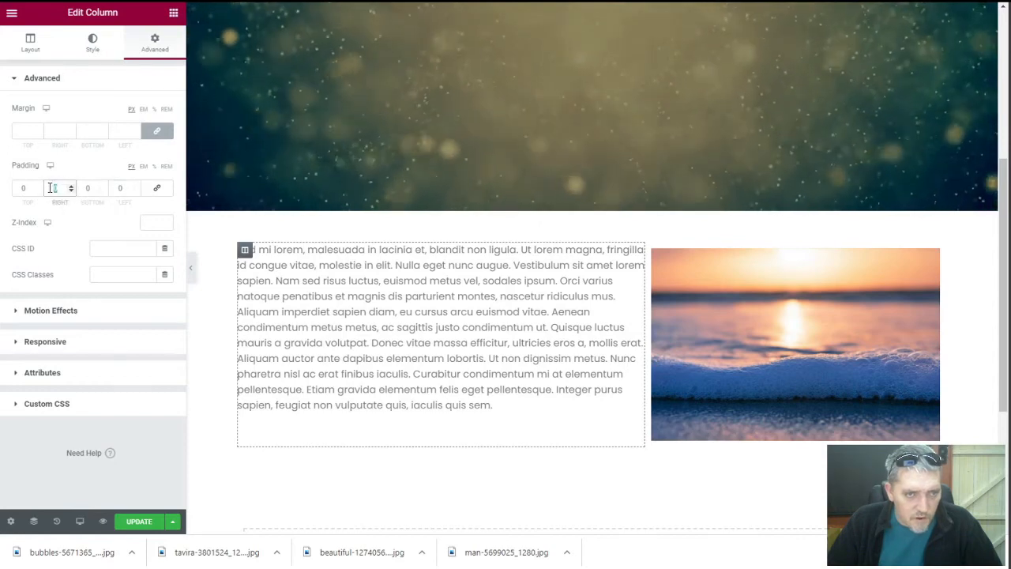
{"action": "type", "text": "25"}
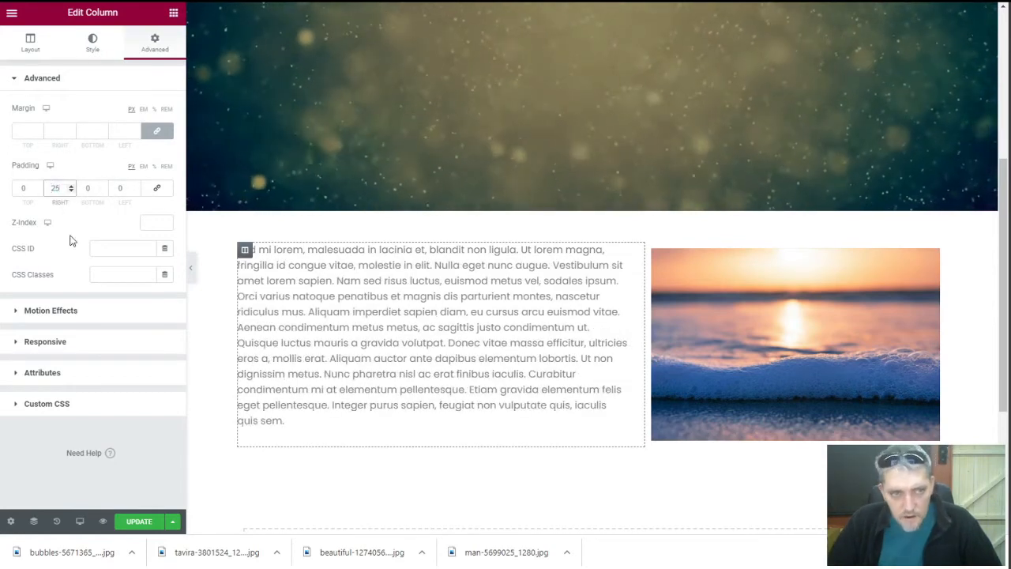
{"action": "left_click", "coordinate": [397, 341]}
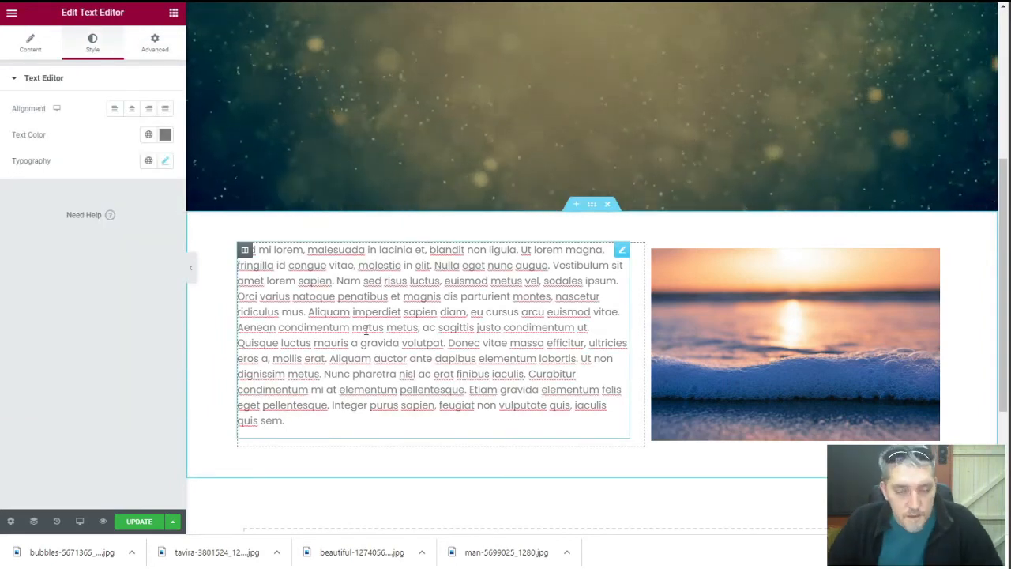
Save the page and reload the live homepage to check the welcome section
{"action": "left_click", "coordinate": [138, 523]}
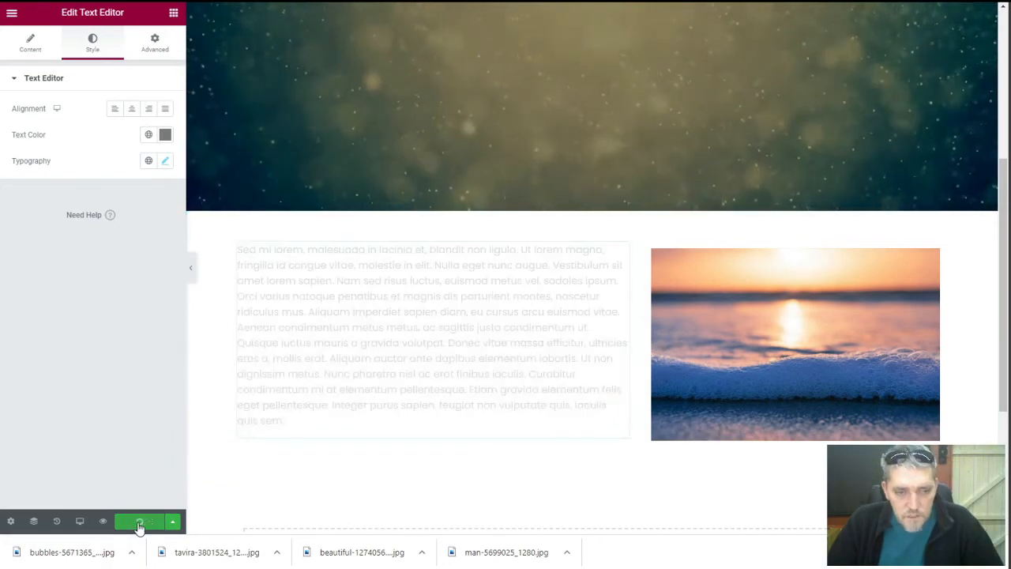
{"action": "left_click", "coordinate": [111, 2]}
{"action": "right_click", "coordinate": [110, 277]}
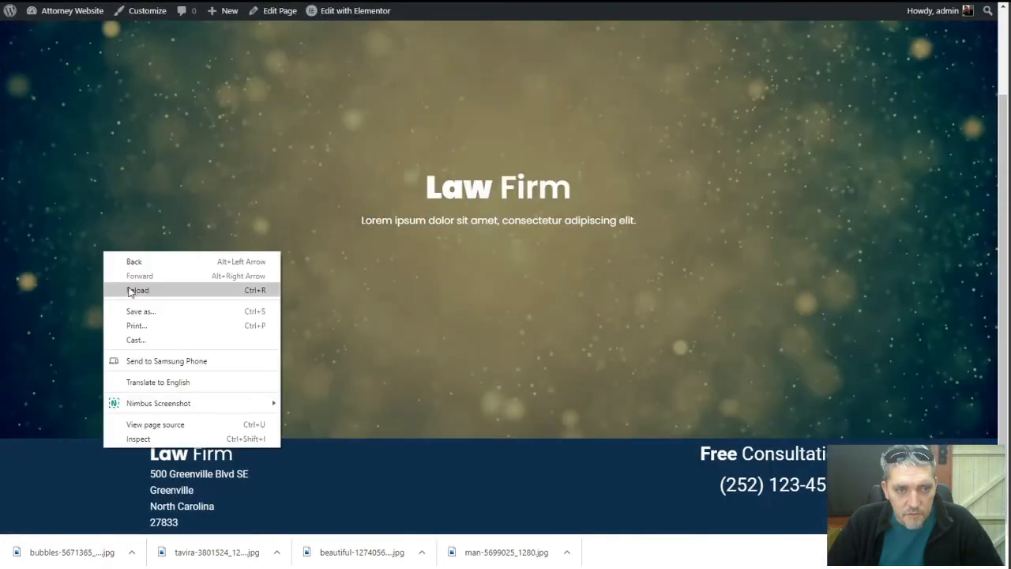
{"action": "left_click", "coordinate": [130, 289]}
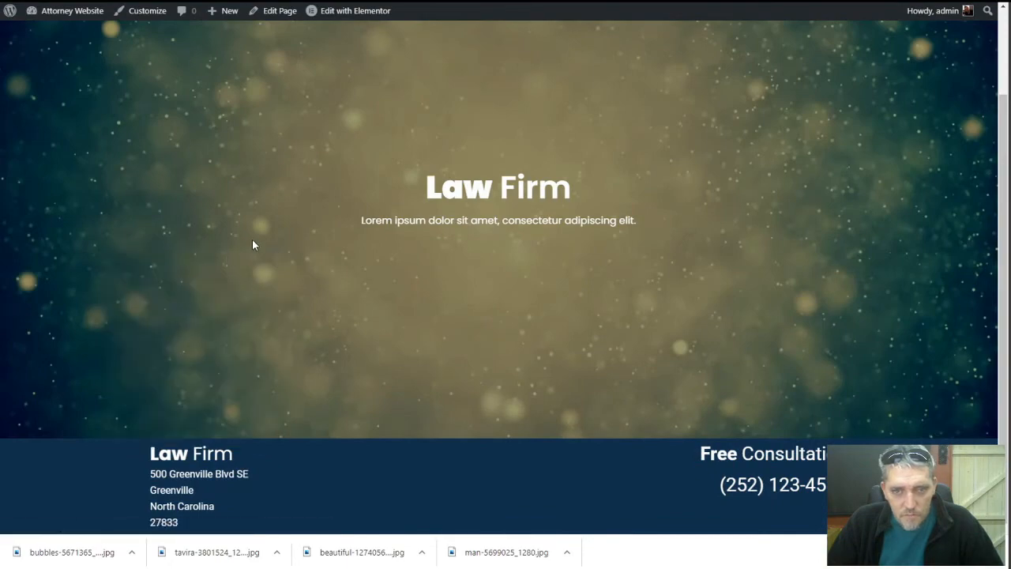
{"action": "scroll", "coordinate": [254, 230], "scroll_direction": "down", "scroll_amount": 3}
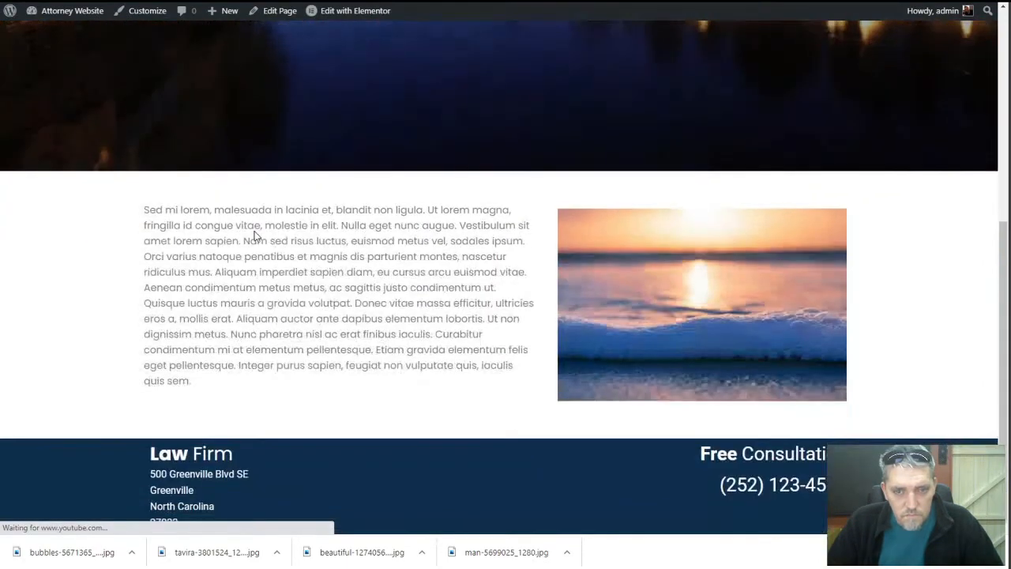
{"action": "scroll", "coordinate": [254, 229], "scroll_direction": "up", "scroll_amount": 2}
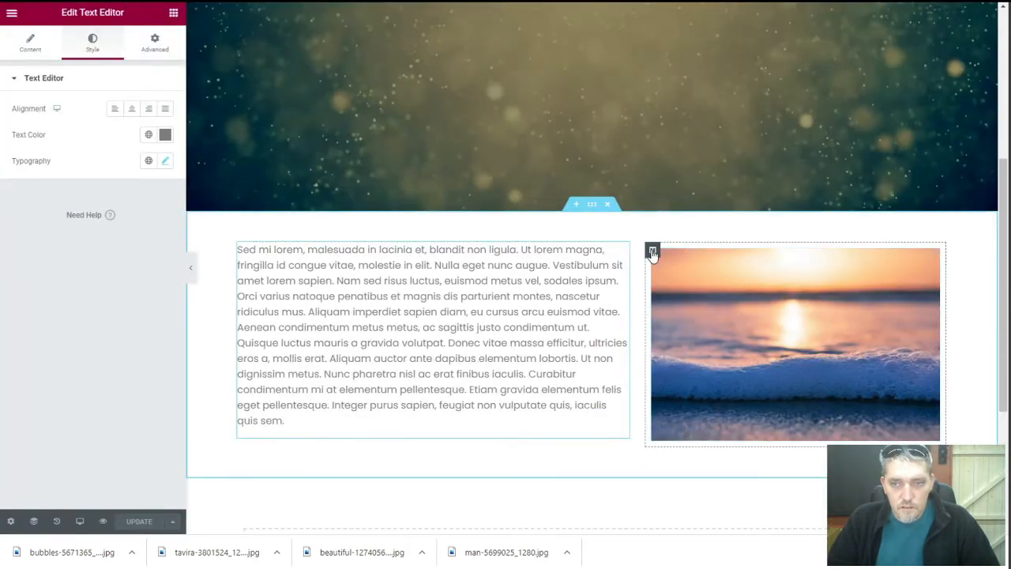
Set the welcome section's column gap to No Gap
{"action": "left_click", "coordinate": [652, 251]}
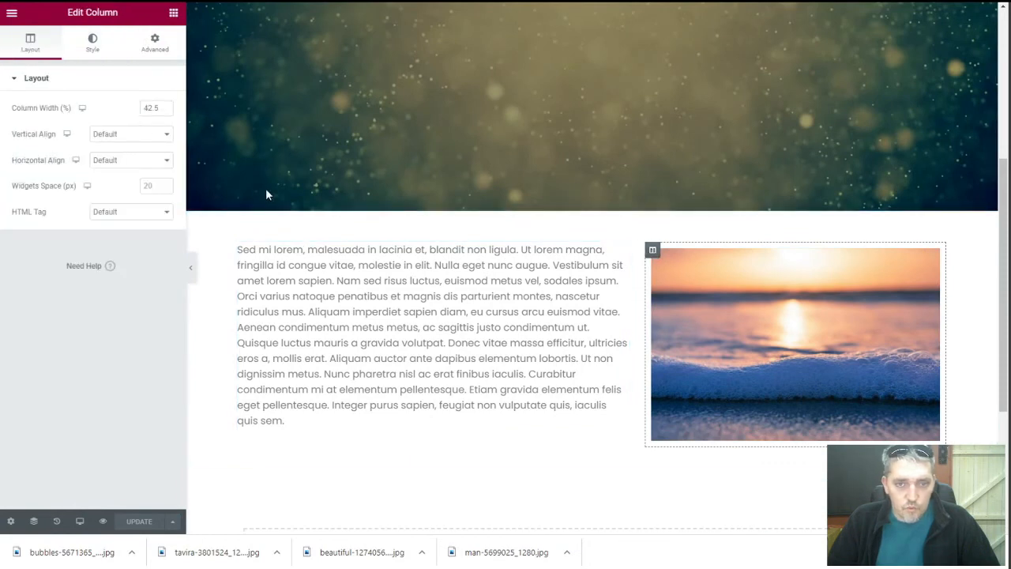
{"action": "left_click", "coordinate": [591, 207]}
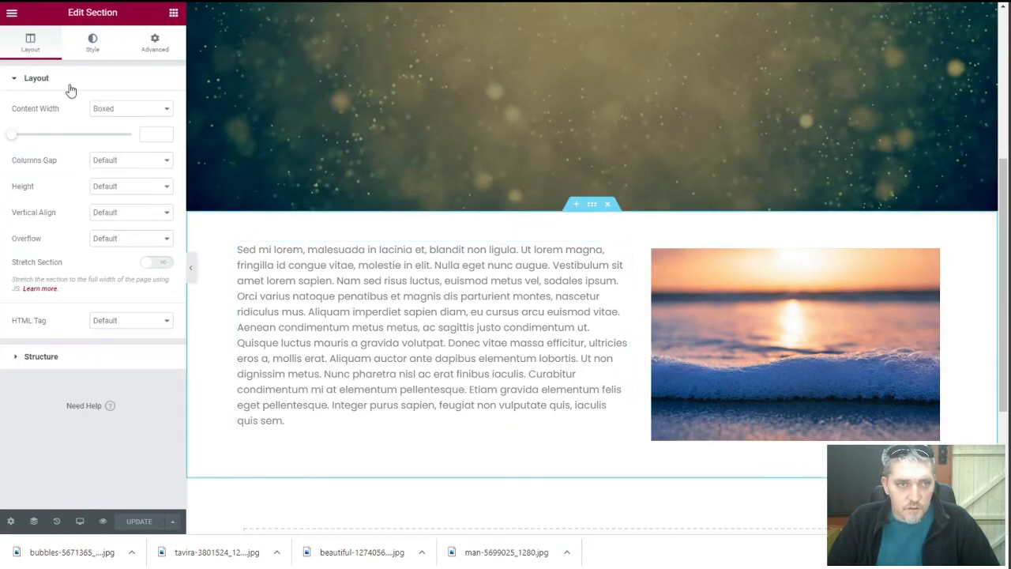
{"action": "left_click", "coordinate": [128, 161]}
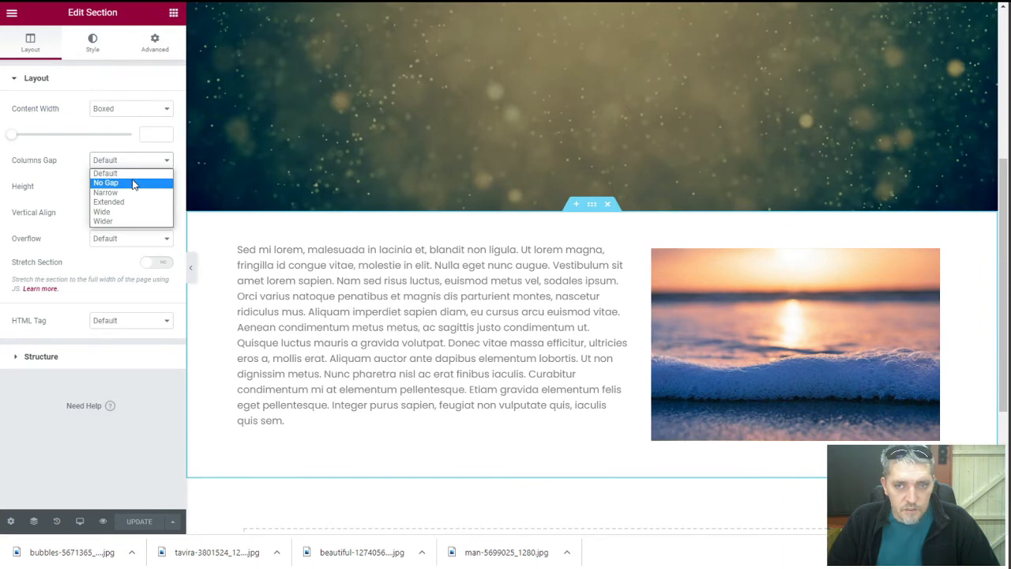
{"action": "left_click", "coordinate": [133, 184]}
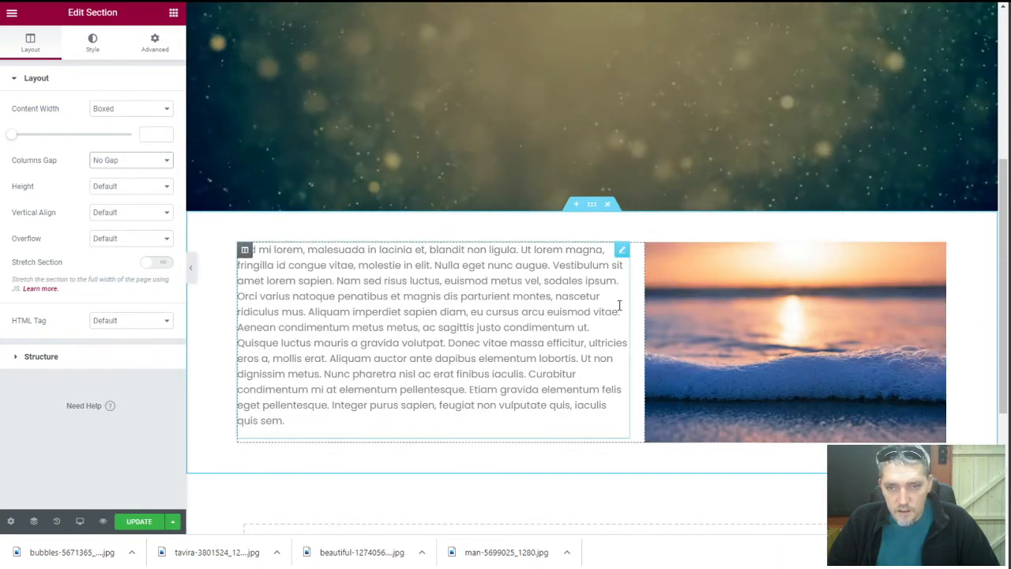
Re-enter the text column's right padding as 25 px
{"action": "left_click", "coordinate": [244, 249]}
{"action": "left_click", "coordinate": [142, 51]}
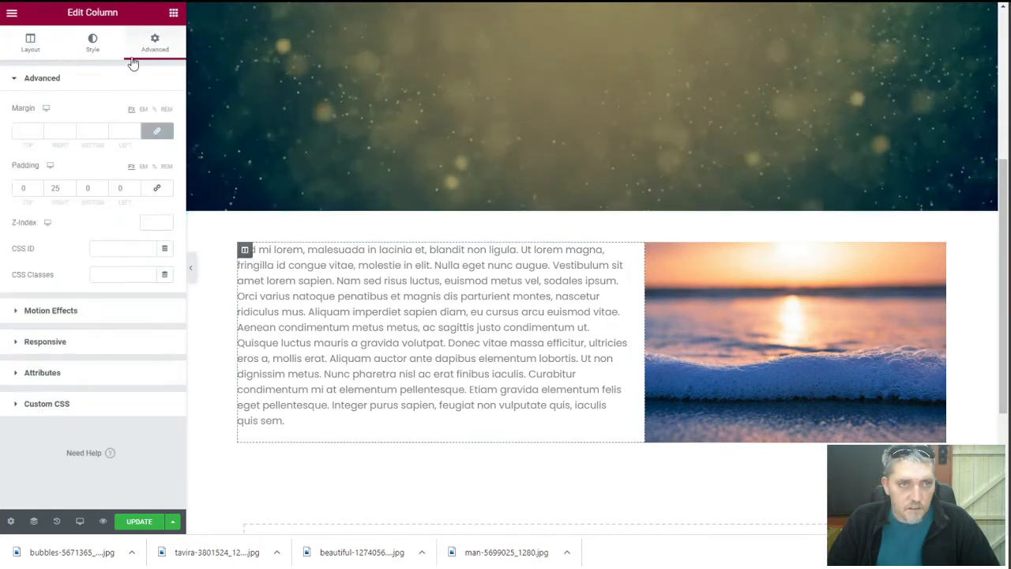
{"action": "double_click", "coordinate": [55, 188]}
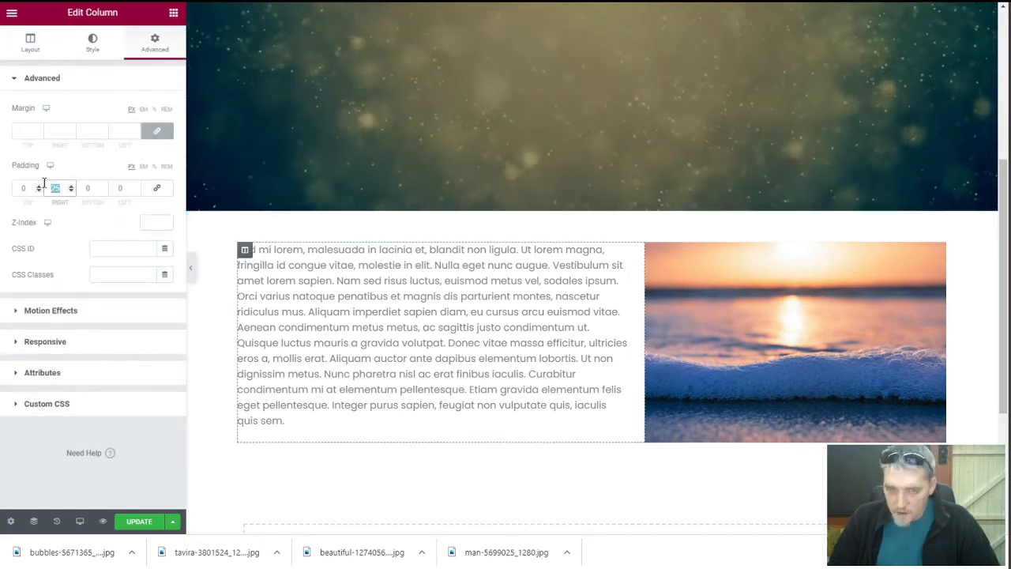
{"action": "type", "text": "50"}
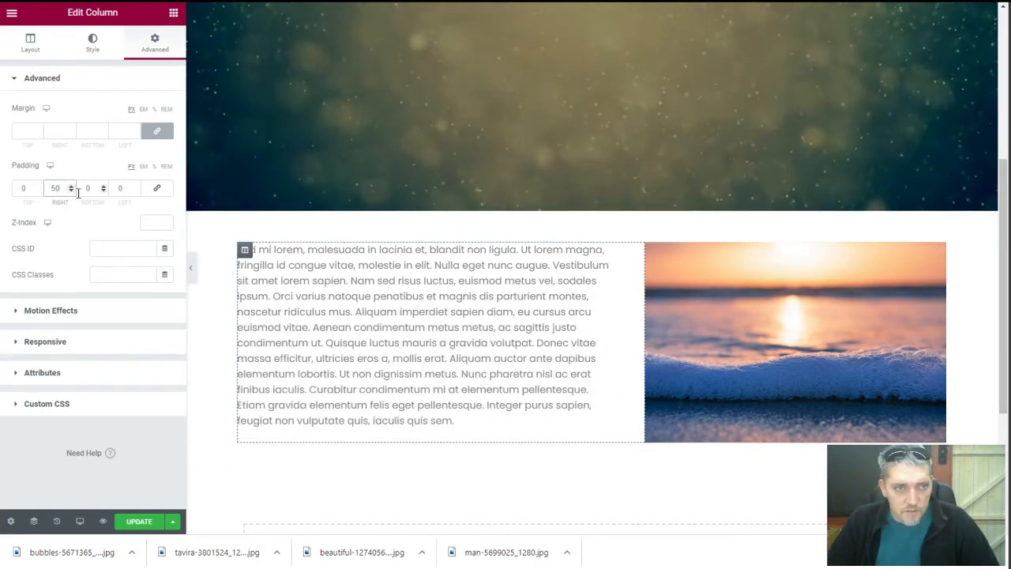
{"action": "type", "text": "25"}
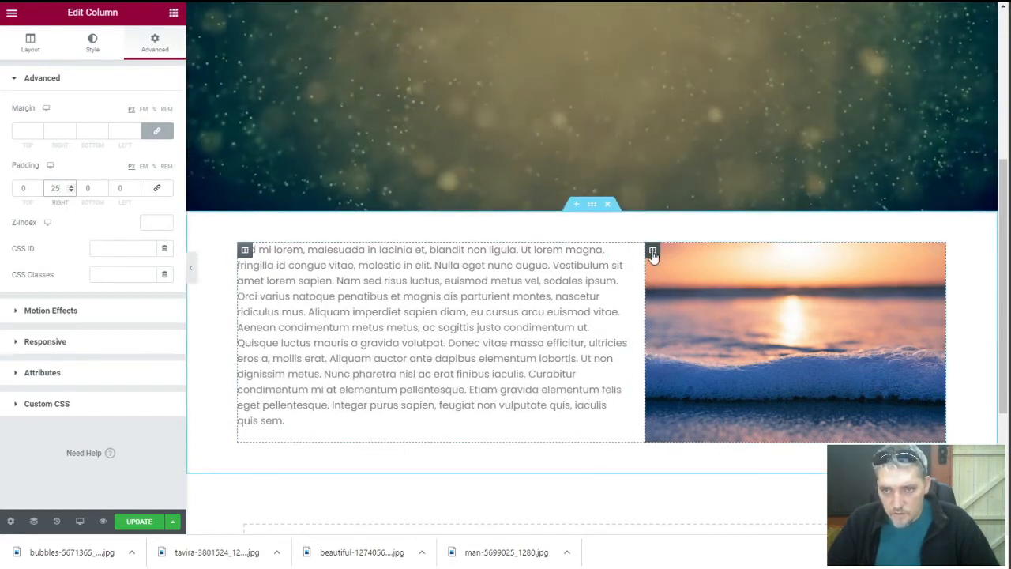
{"action": "left_click", "coordinate": [652, 251]}
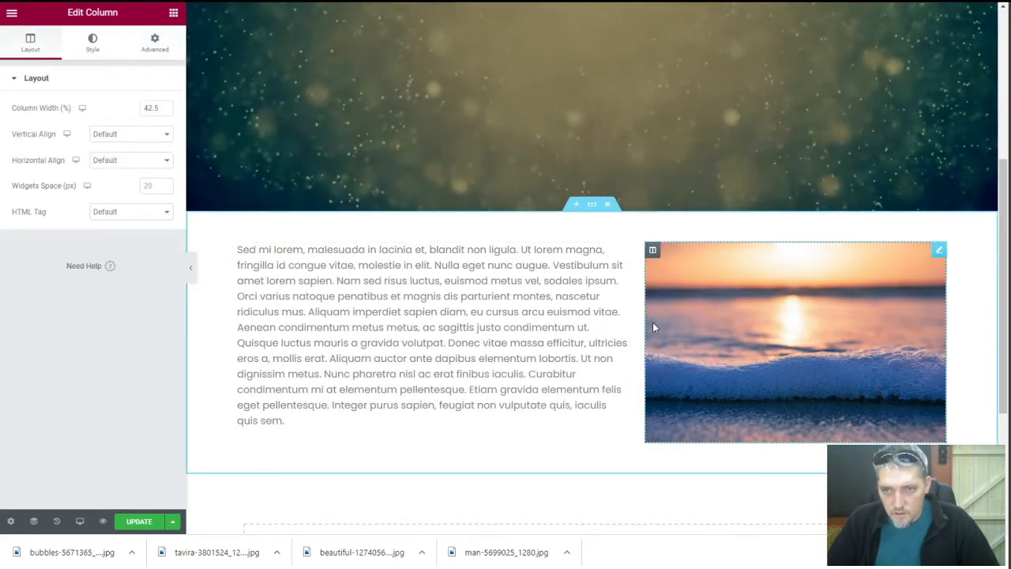
Leave the sunset image's border type set to none
{"action": "left_click", "coordinate": [938, 251]}
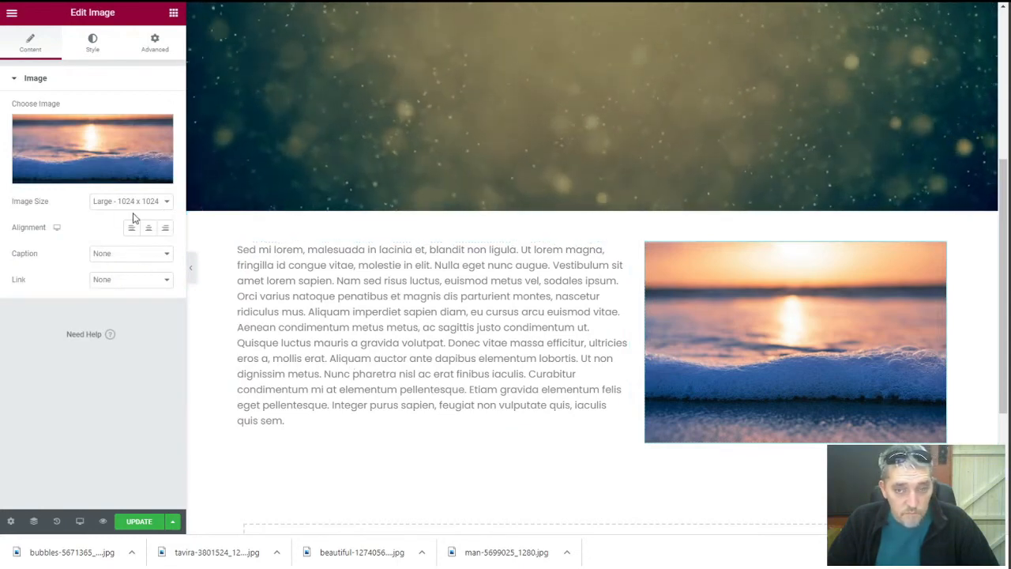
{"action": "left_click", "coordinate": [94, 45]}
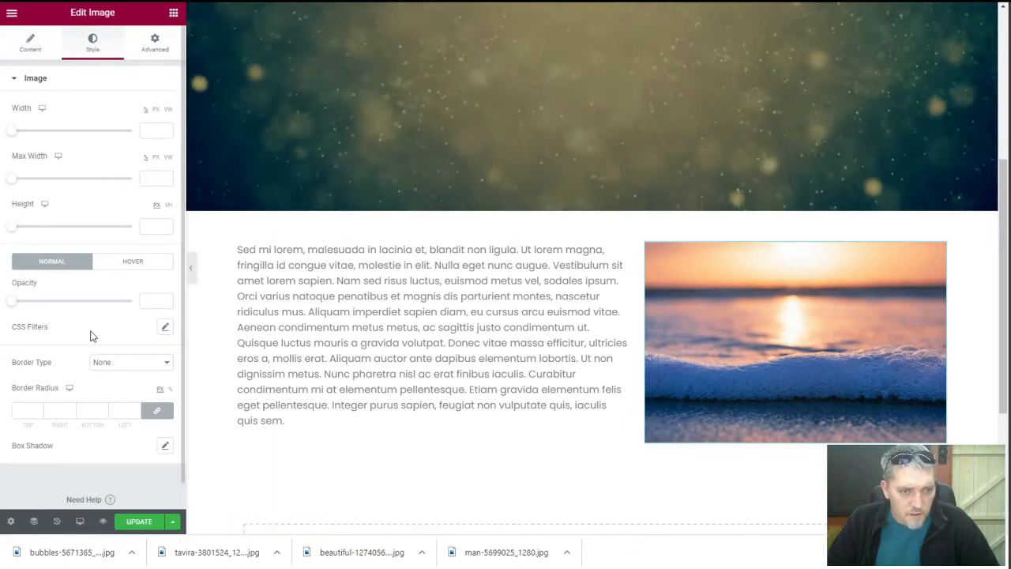
{"action": "left_click", "coordinate": [118, 364]}
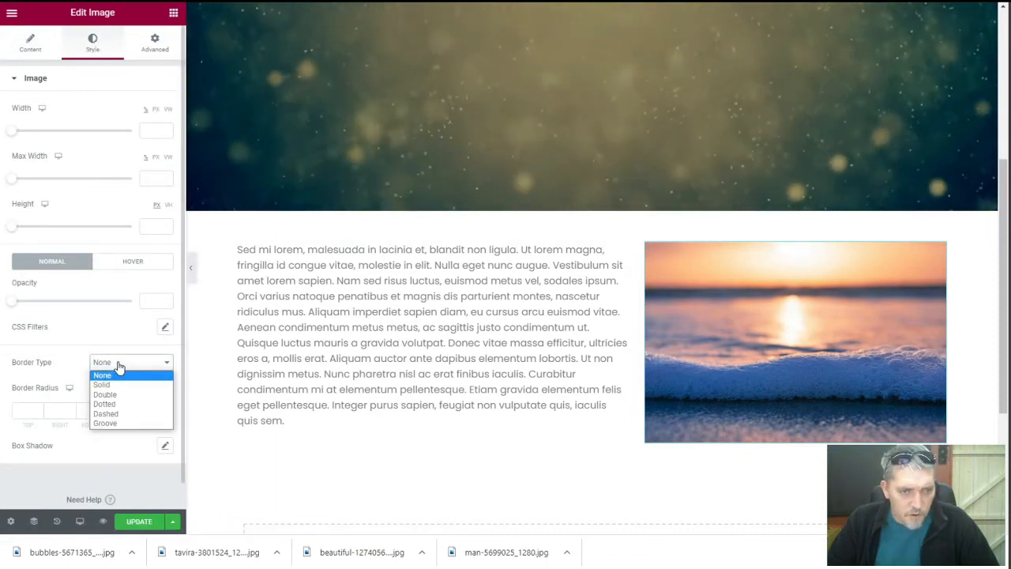
{"action": "left_click", "coordinate": [79, 362]}
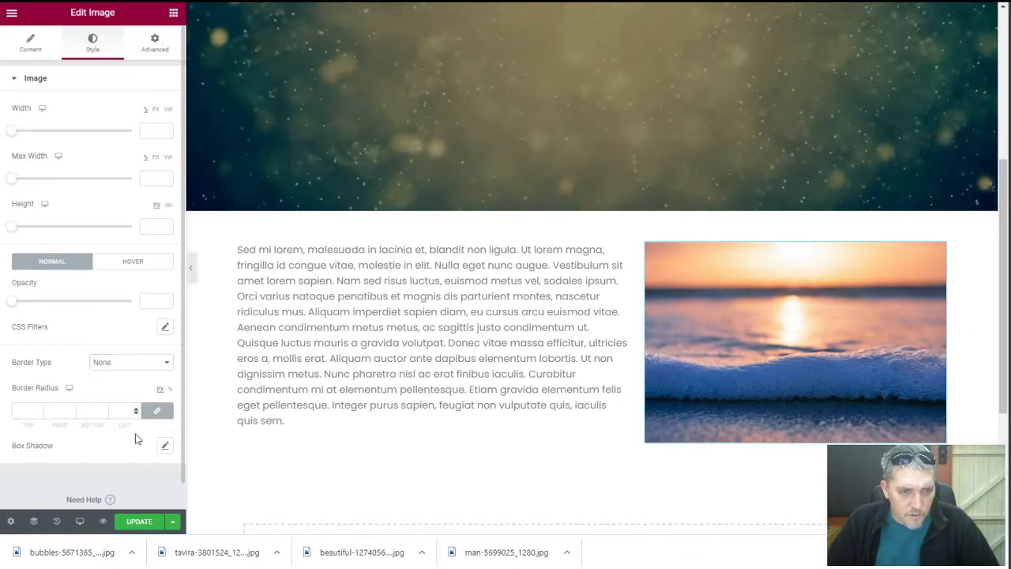
Give the image a box shadow offset 5 px right and down, blur 0, spread 0
{"action": "left_click", "coordinate": [165, 446]}
{"action": "scroll", "coordinate": [102, 358], "scroll_direction": "down", "scroll_amount": 2}
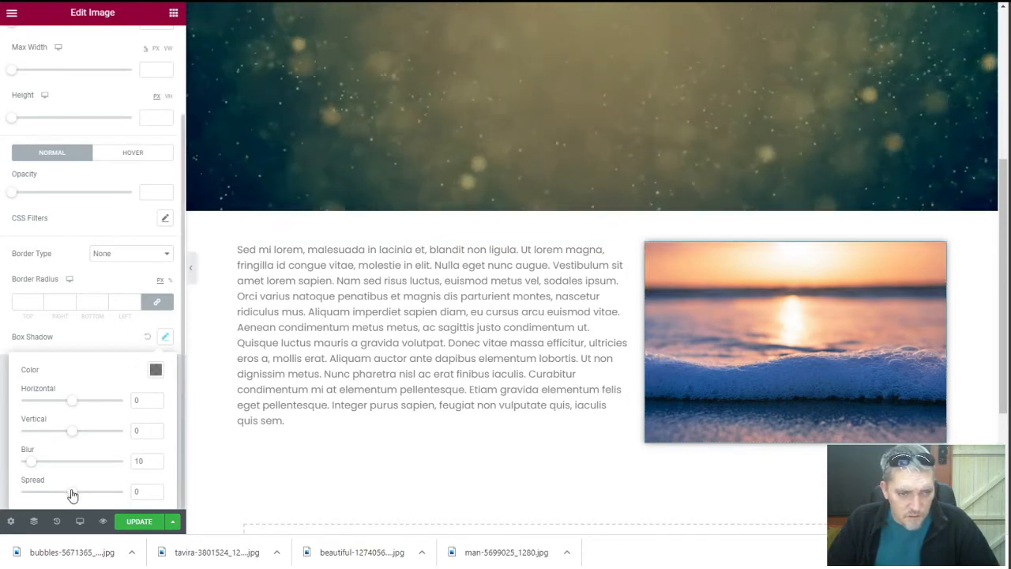
{"action": "mouse_move", "coordinate": [72, 495]}
{"action": "left_mouse_down"}
{"action": "mouse_move", "coordinate": [81, 495]}
{"action": "mouse_move", "coordinate": [73, 494]}
{"action": "left_mouse_up"}
{"action": "left_click", "coordinate": [155, 490]}
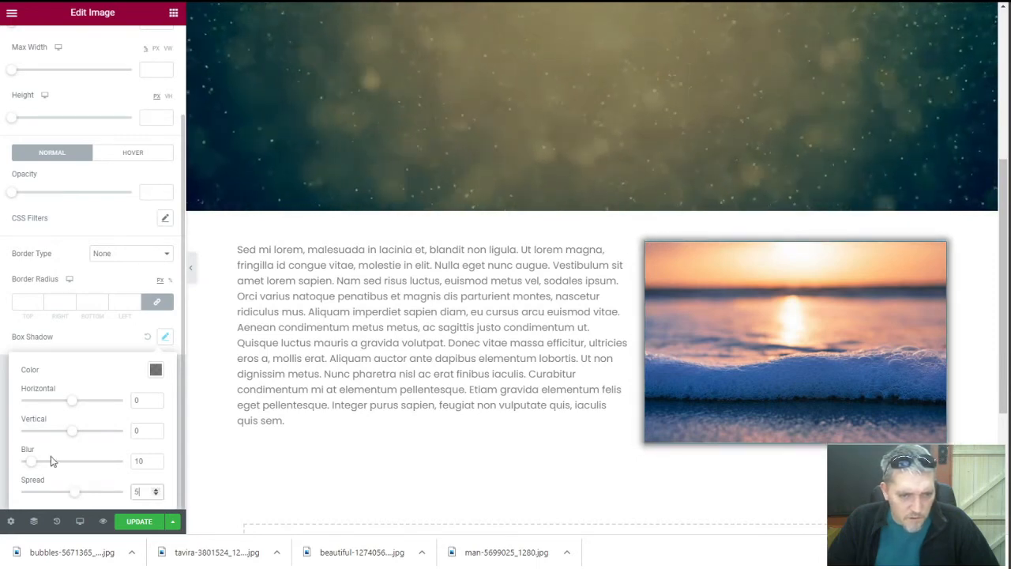
{"action": "left_click_drag", "start_coordinate": [33, 463], "coordinate": [6, 458]}
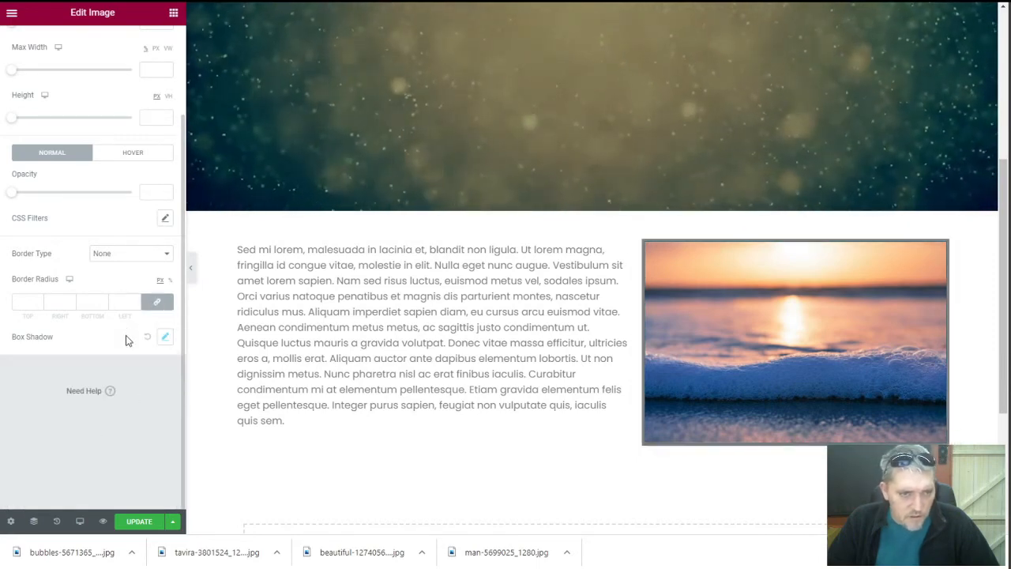
{"action": "left_click", "coordinate": [166, 338]}
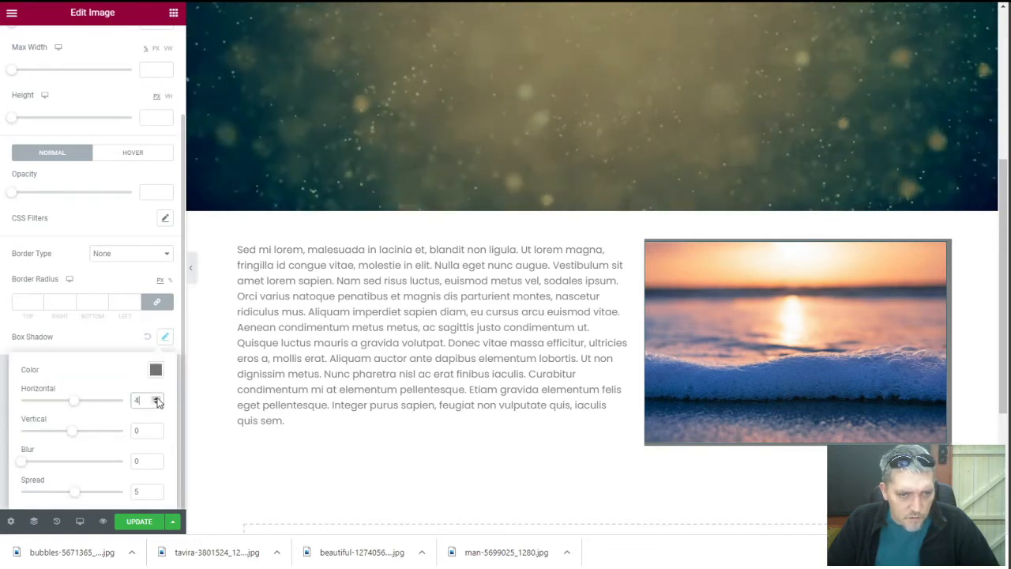
{"action": "left_click", "coordinate": [156, 429]}
{"action": "left_click", "coordinate": [157, 429]}
{"action": "left_click", "coordinate": [156, 429]}
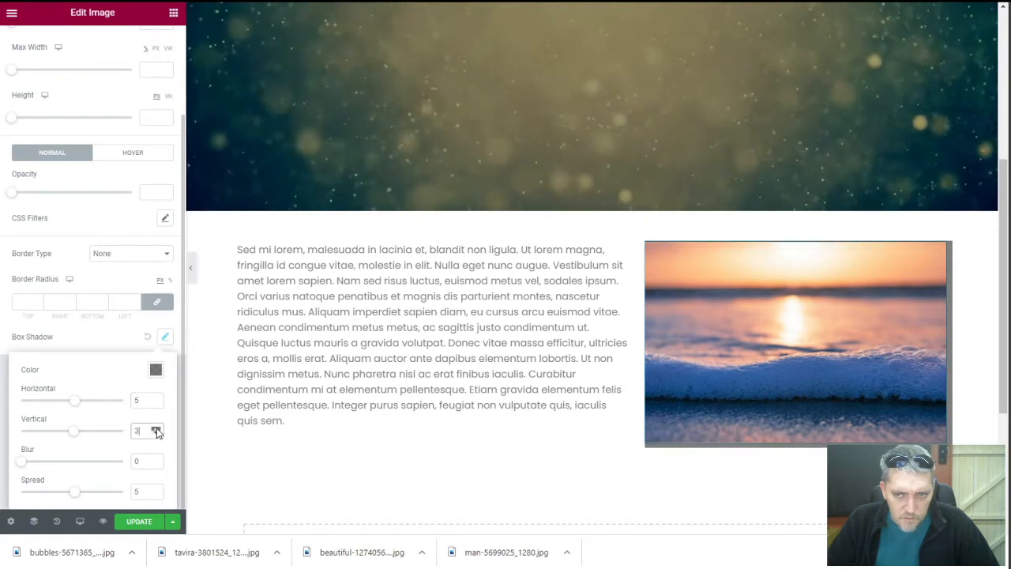
{"action": "left_click", "coordinate": [157, 429]}
{"action": "left_click", "coordinate": [157, 429]}
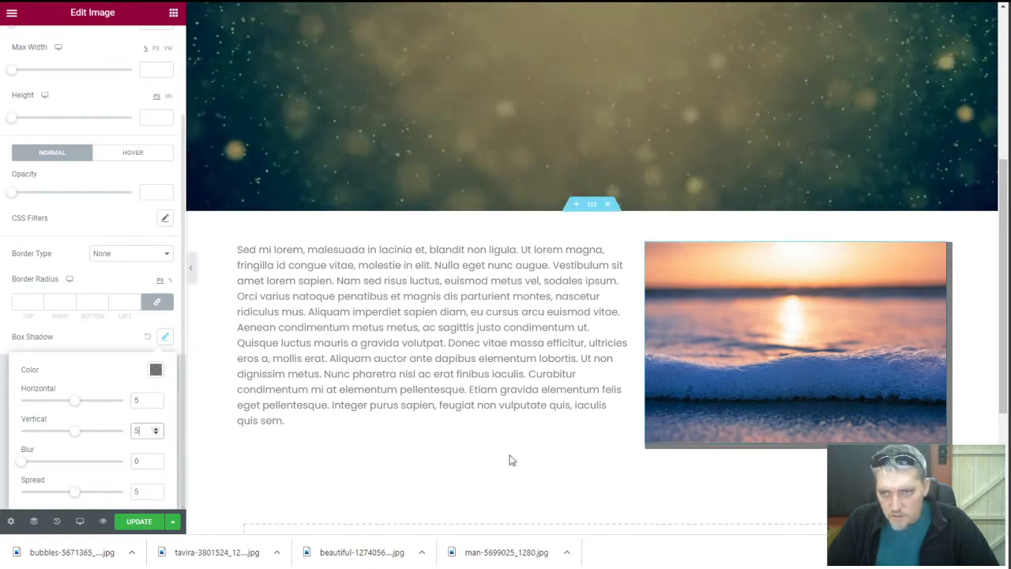
{"action": "left_click", "coordinate": [155, 494]}
{"action": "left_click", "coordinate": [155, 494]}
{"action": "left_click", "coordinate": [155, 494]}
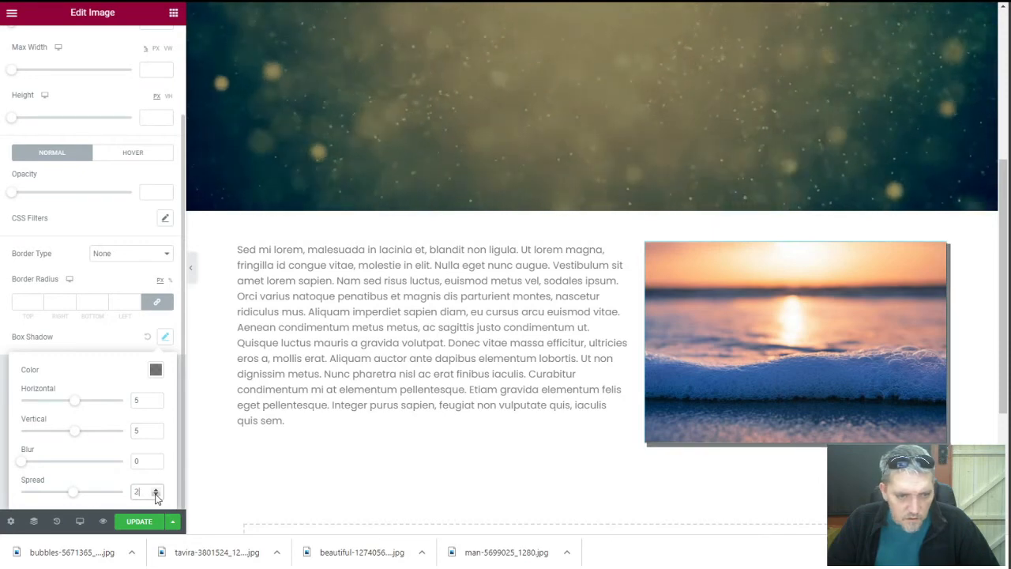
{"action": "left_click", "coordinate": [156, 494]}
{"action": "left_click", "coordinate": [155, 494]}
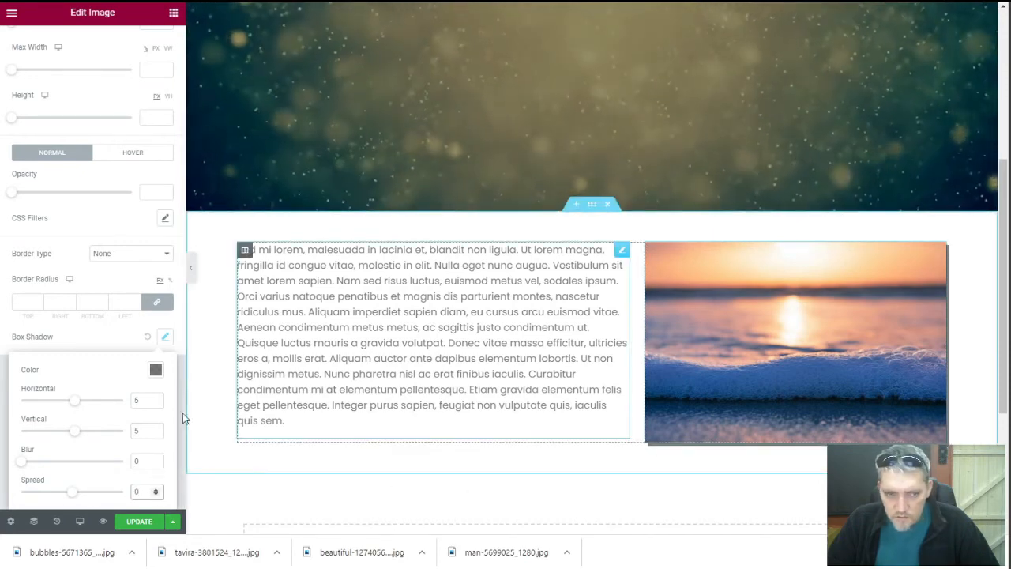
Make the shadow a nearly opaque dark navy colour and save the page
{"action": "left_click", "coordinate": [155, 372]}
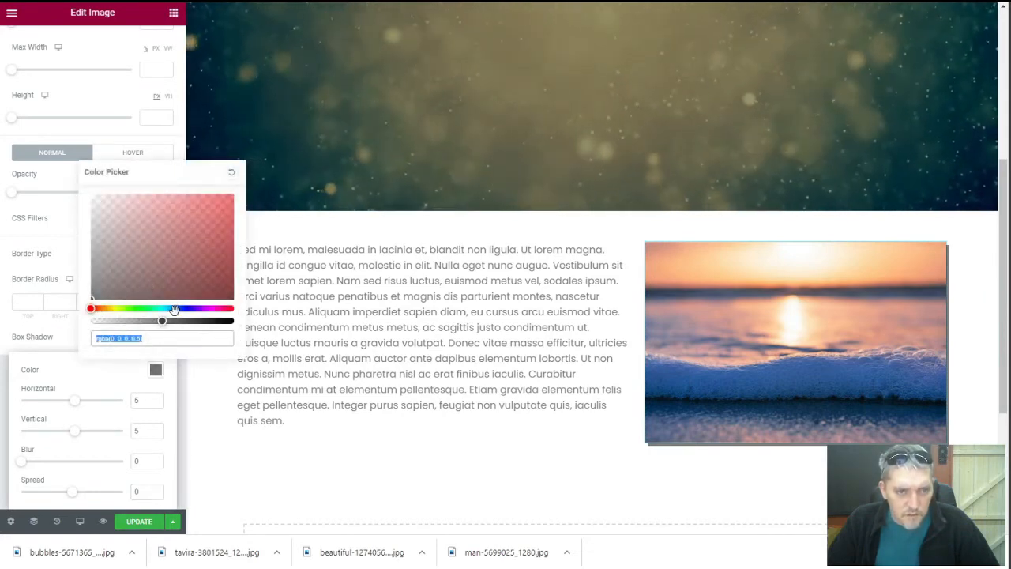
{"action": "left_click", "coordinate": [177, 307]}
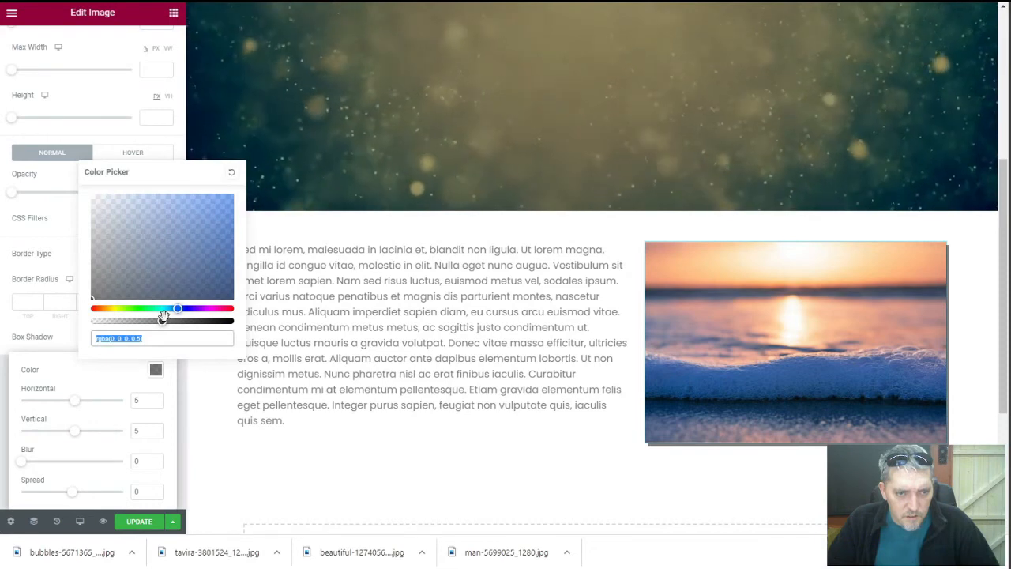
{"action": "left_click_drag", "start_coordinate": [162, 318], "coordinate": [192, 270]}
{"action": "left_click", "coordinate": [200, 265]}
{"action": "left_click_drag", "start_coordinate": [192, 321], "coordinate": [228, 321]}
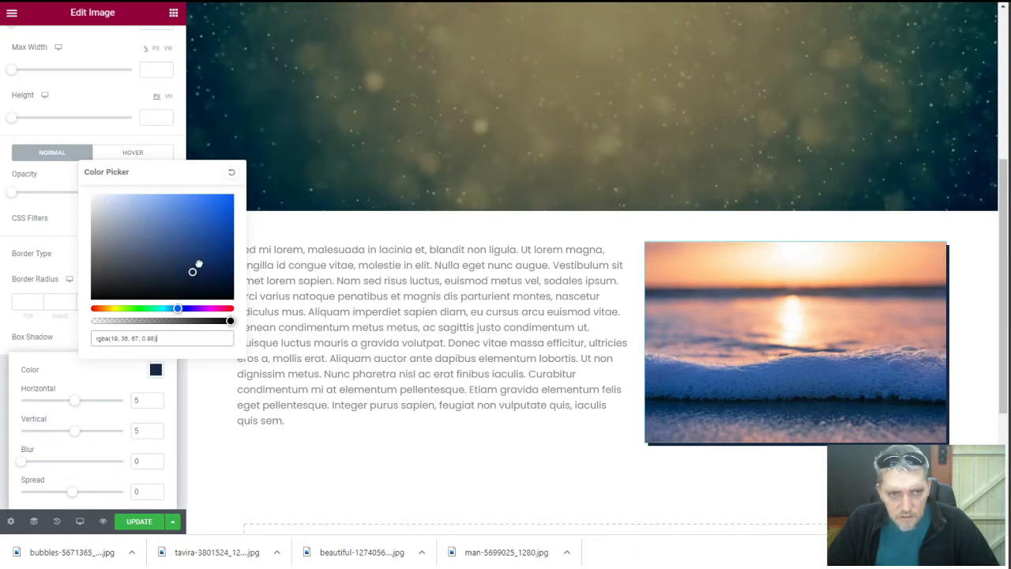
{"action": "left_click_drag", "start_coordinate": [203, 258], "coordinate": [198, 252]}
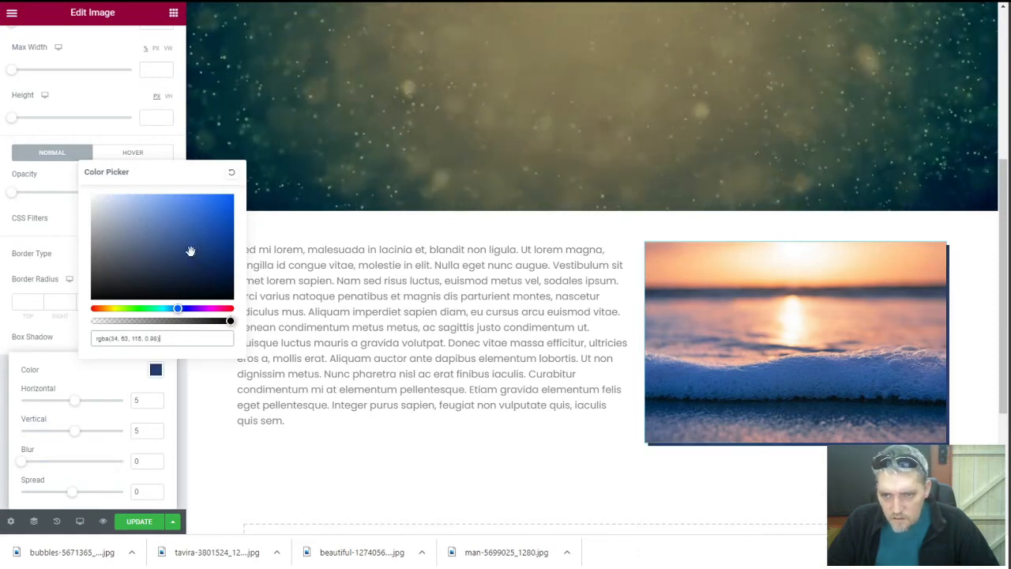
{"action": "left_click", "coordinate": [94, 131]}
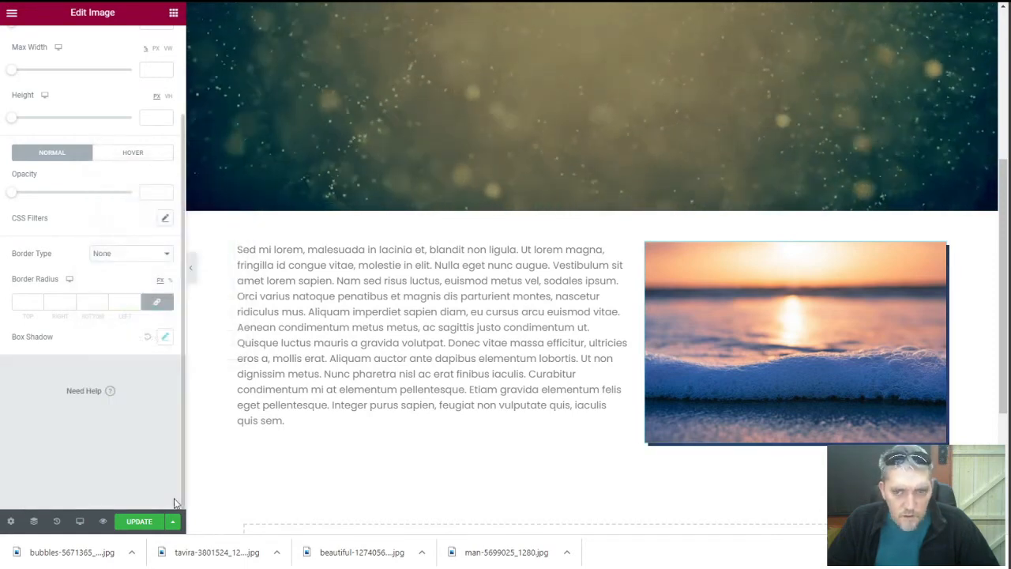
{"action": "left_click", "coordinate": [150, 522]}
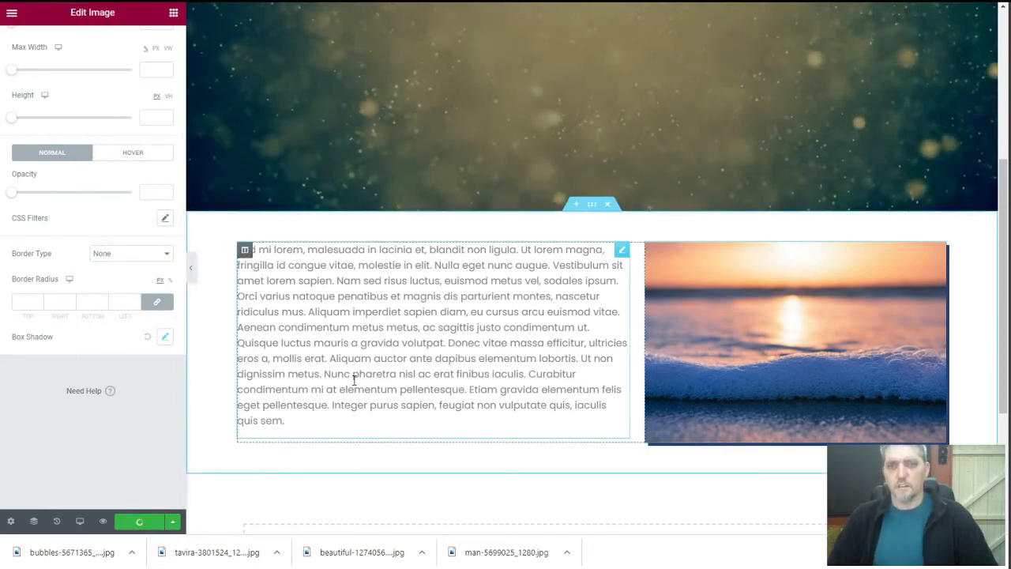
Add a new empty section below the welcome section and bring back the widget list
{"action": "scroll", "coordinate": [348, 371], "scroll_direction": "up", "scroll_amount": 5}
{"action": "scroll", "coordinate": [341, 361], "scroll_direction": "down", "scroll_amount": 7}
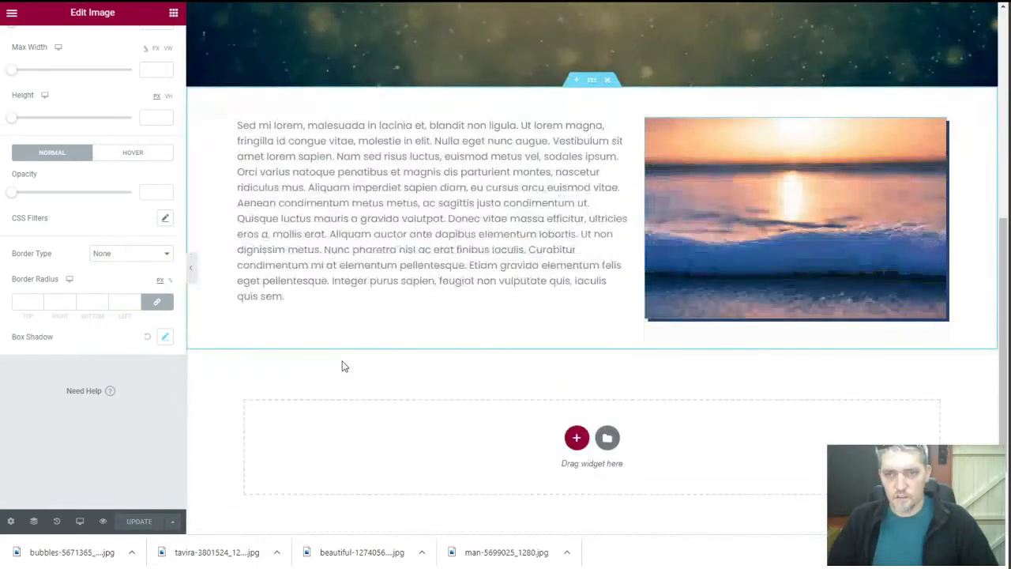
{"action": "scroll", "coordinate": [344, 366], "scroll_direction": "up", "scroll_amount": 5}
{"action": "scroll", "coordinate": [344, 366], "scroll_direction": "down", "scroll_amount": 2}
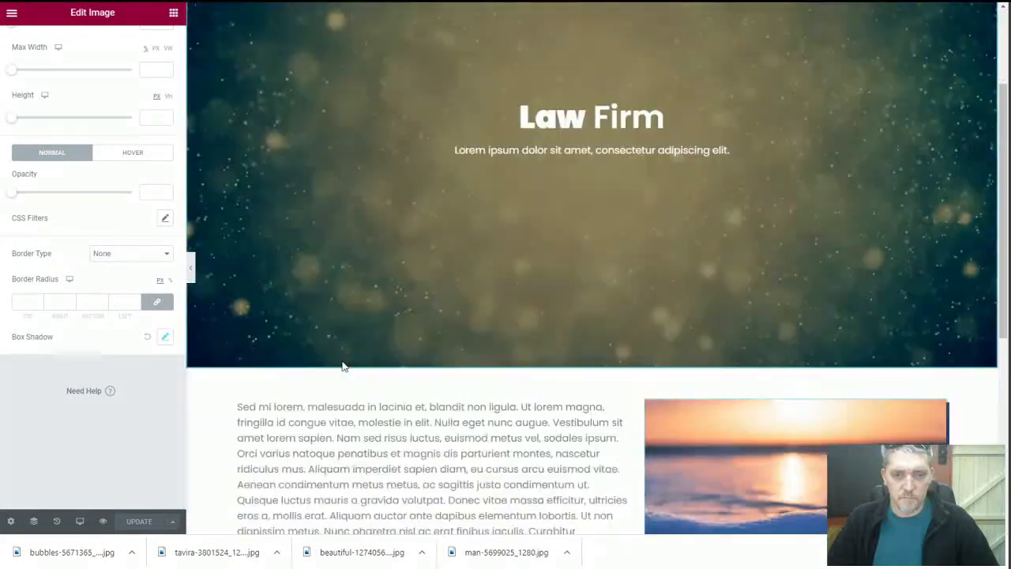
{"action": "scroll", "coordinate": [342, 365], "scroll_direction": "down", "scroll_amount": 3}
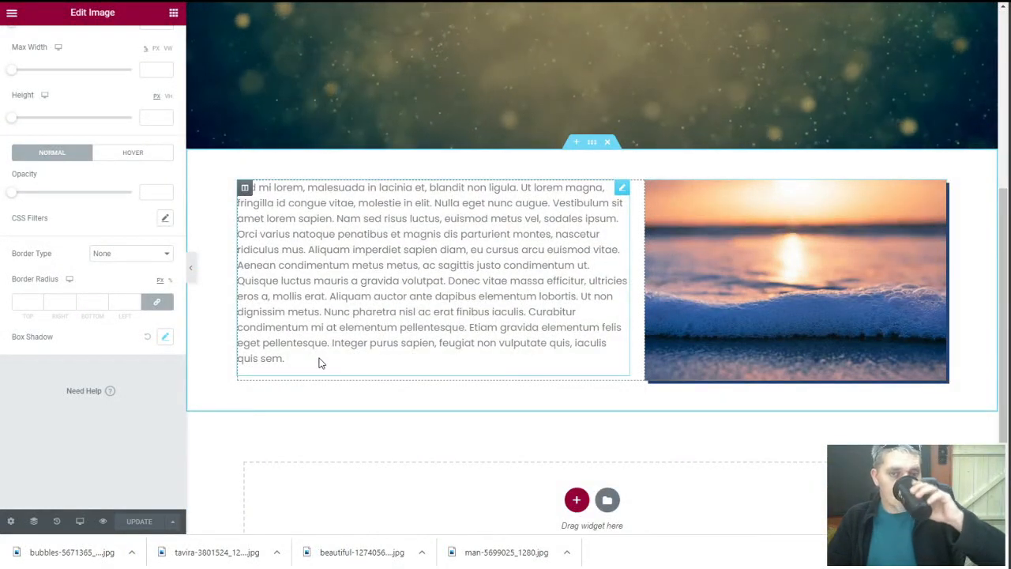
{"action": "scroll", "coordinate": [321, 362], "scroll_direction": "down", "scroll_amount": 2}
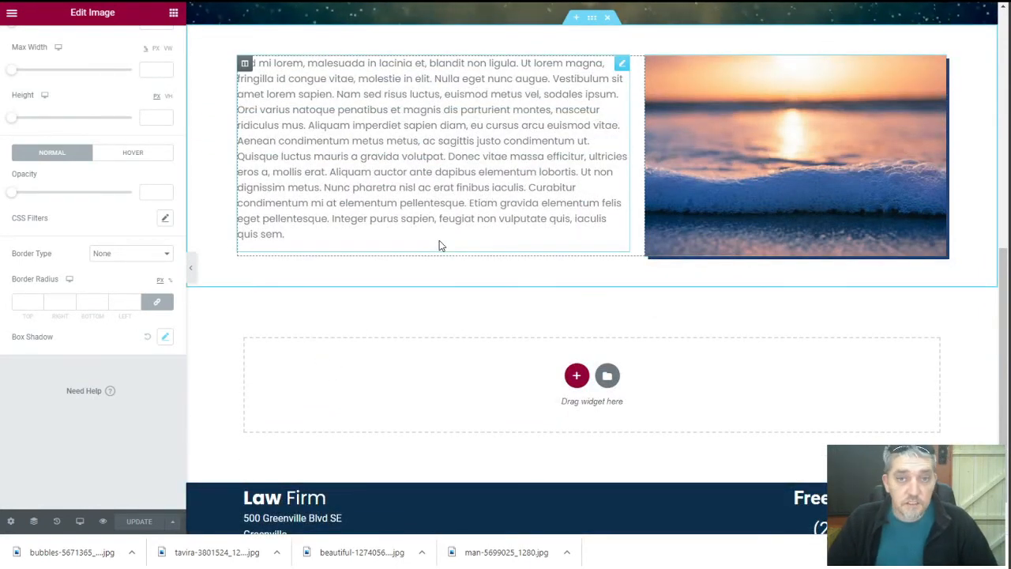
{"action": "left_click", "coordinate": [577, 376]}
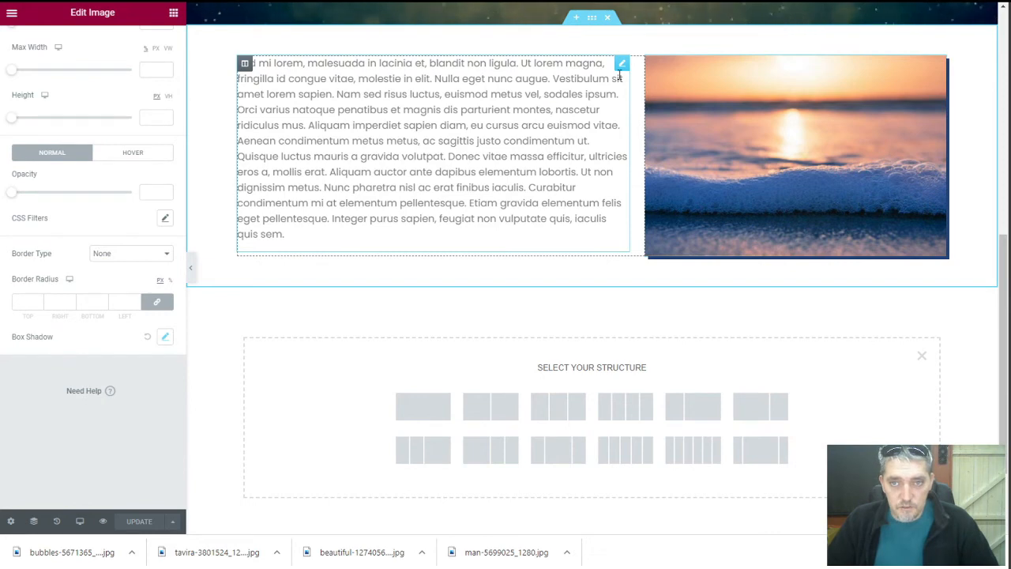
{"action": "left_click", "coordinate": [173, 12]}
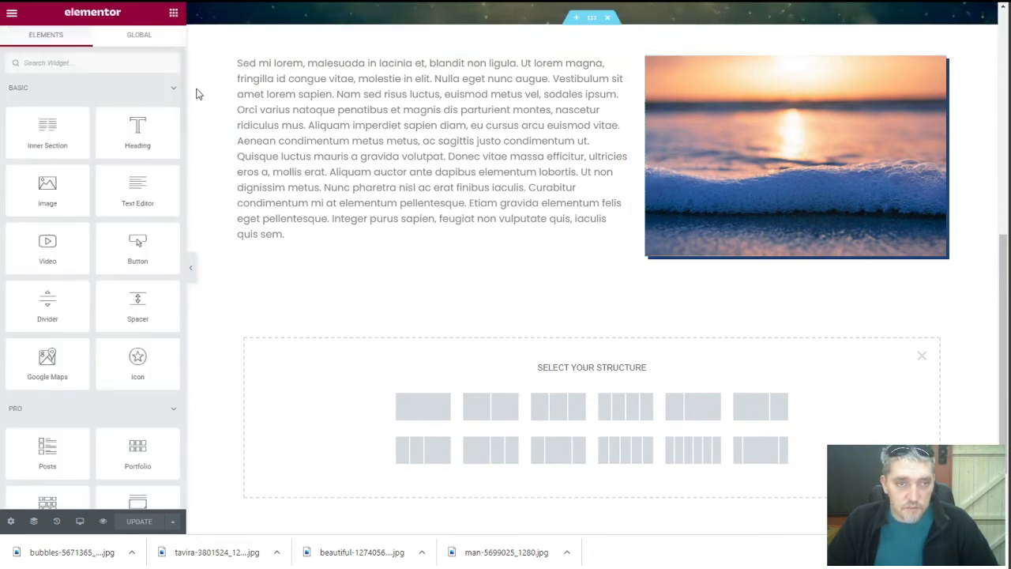
Add a heading above the paragraph reading 'Wecome To Our Website'
{"action": "left_click_drag", "start_coordinate": [134, 135], "coordinate": [306, 70]}
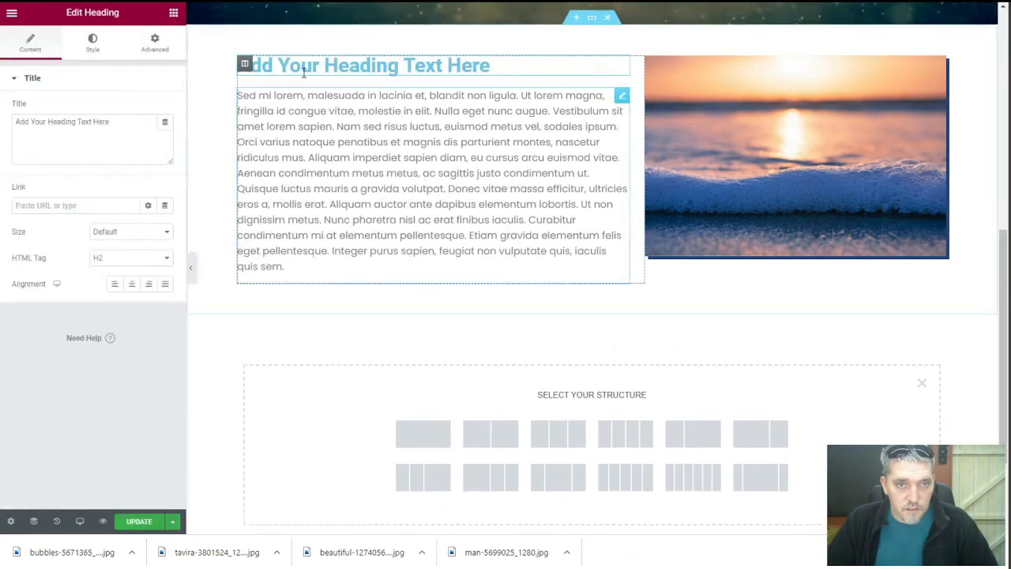
{"action": "triple_click", "coordinate": [97, 127]}
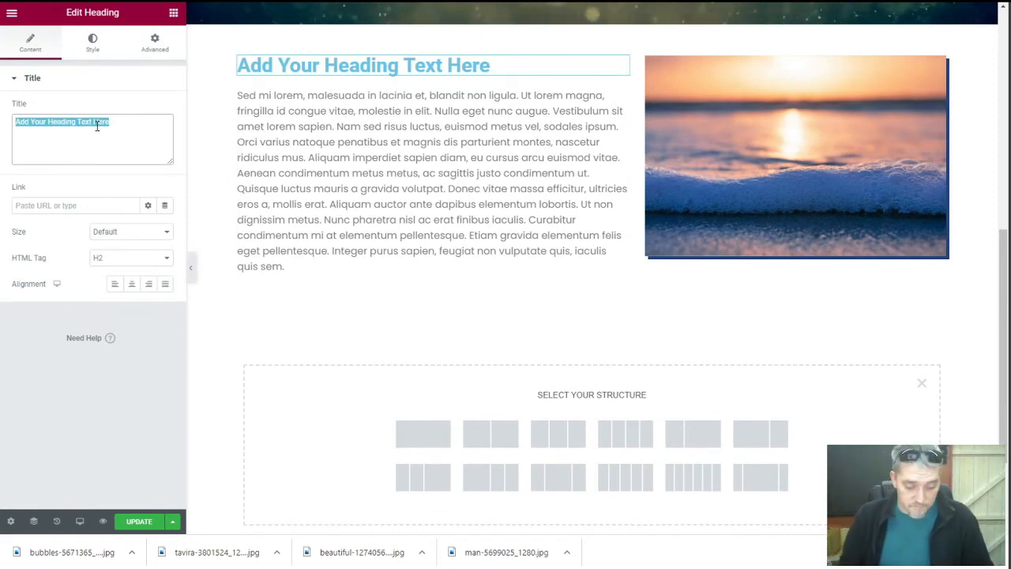
{"action": "type", "text": "We"}
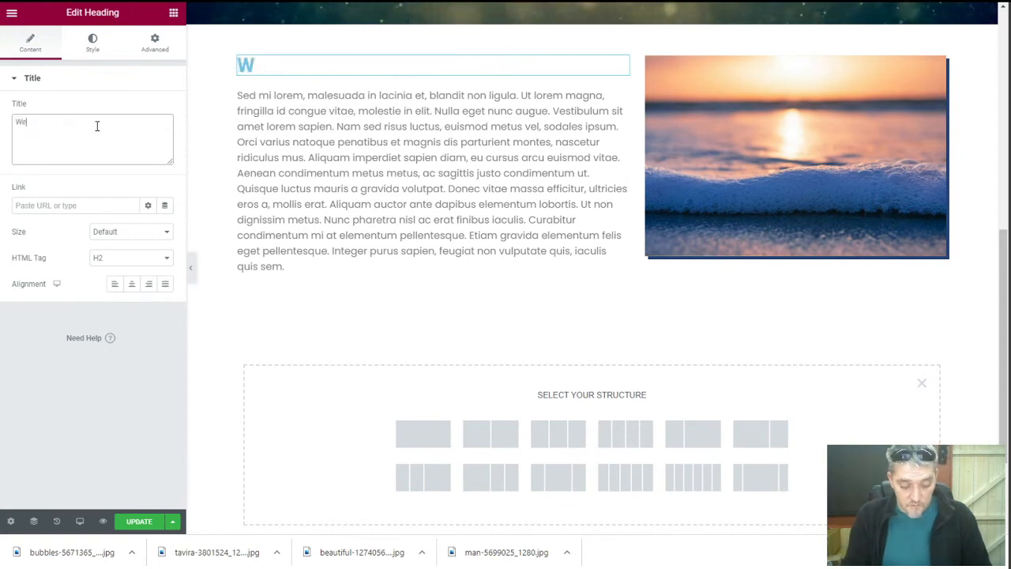
{"action": "type", "text": "come To"}
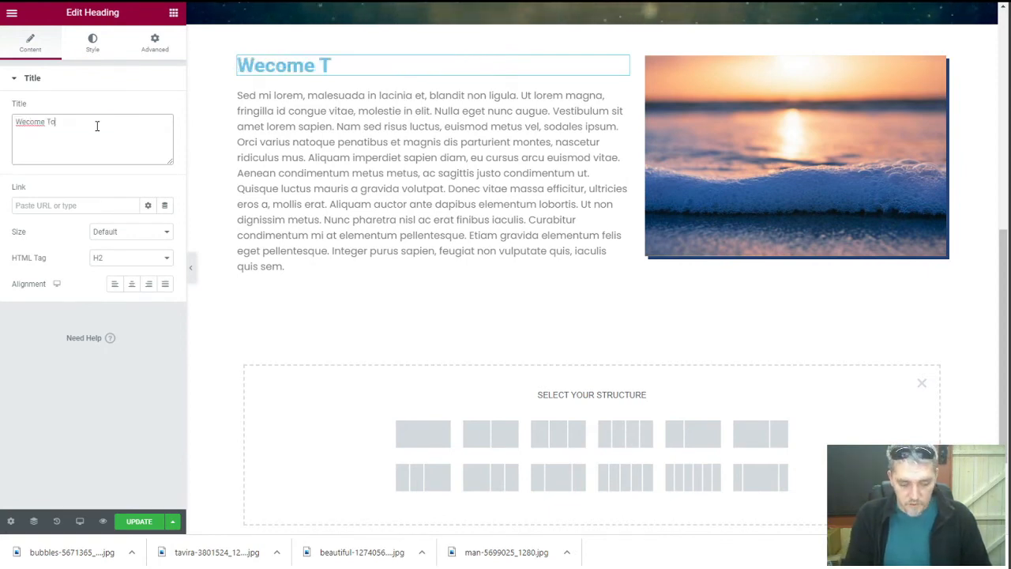
{"action": "type", "text": " Our Websi"}
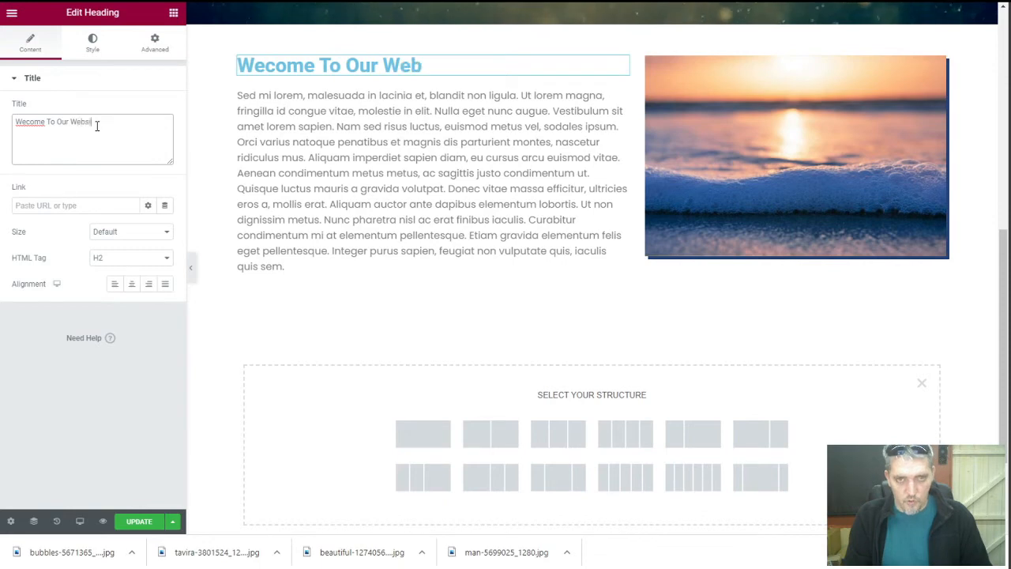
{"action": "type", "text": "te"}
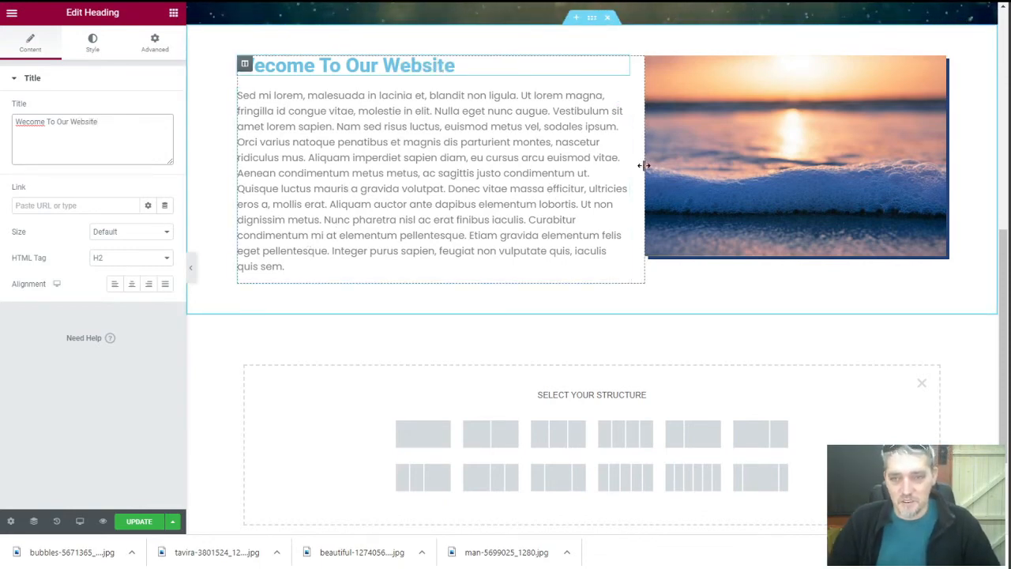
Resize the columns to roughly 54.6% text and 45.3% image
{"action": "mouse_move", "coordinate": [635, 164]}
{"action": "left_mouse_down"}
{"action": "mouse_move", "coordinate": [618, 165]}
{"action": "mouse_move", "coordinate": [627, 162]}
{"action": "left_mouse_up"}
{"action": "left_click", "coordinate": [379, 155]}
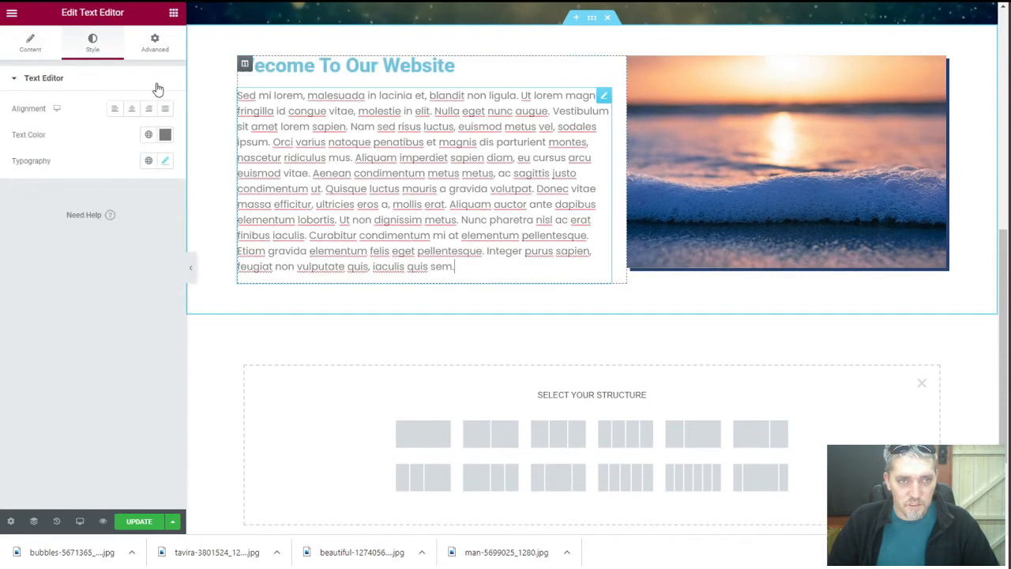
{"action": "left_click", "coordinate": [34, 43]}
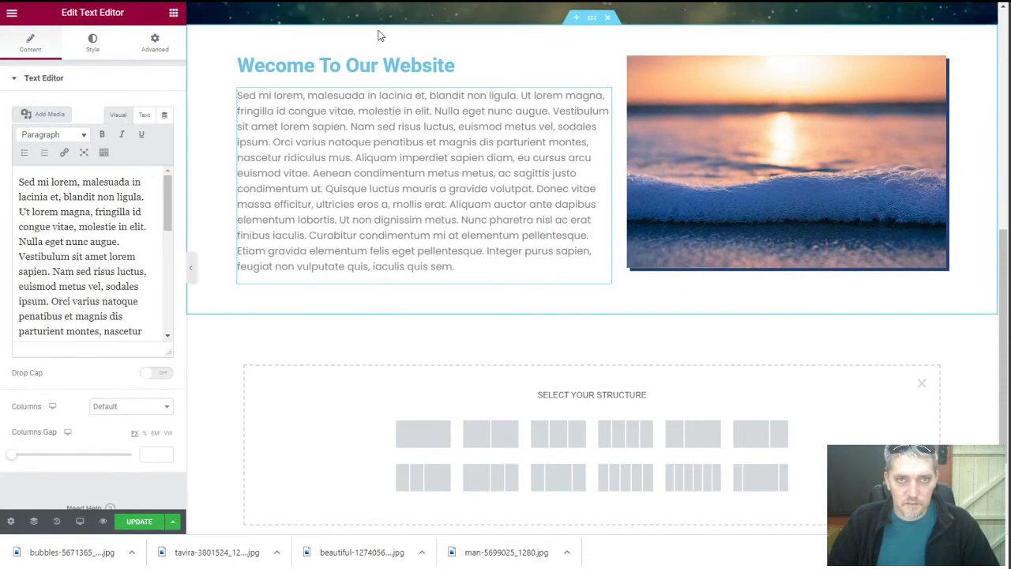
{"action": "left_click", "coordinate": [324, 67]}
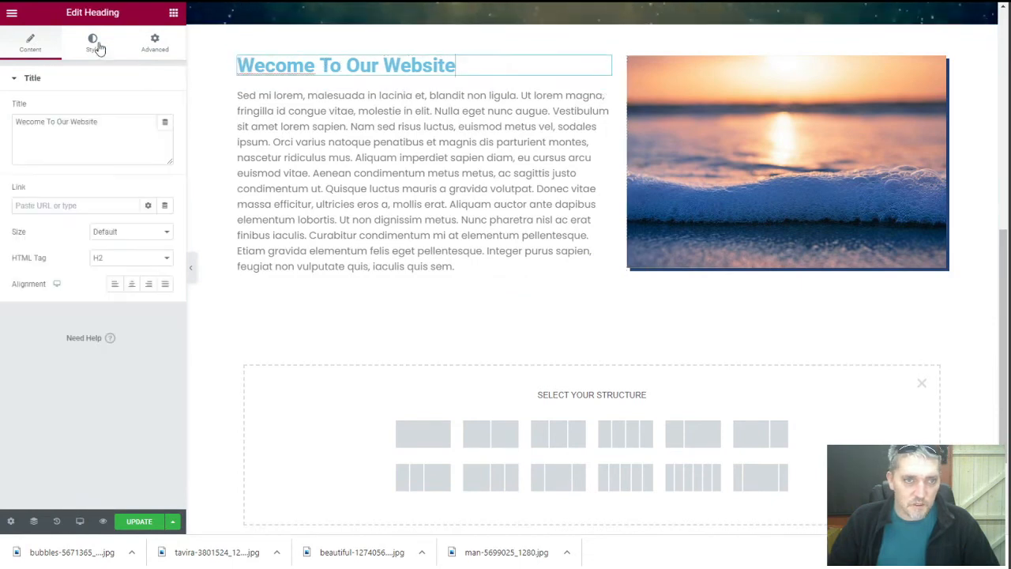
{"action": "left_click", "coordinate": [94, 43]}
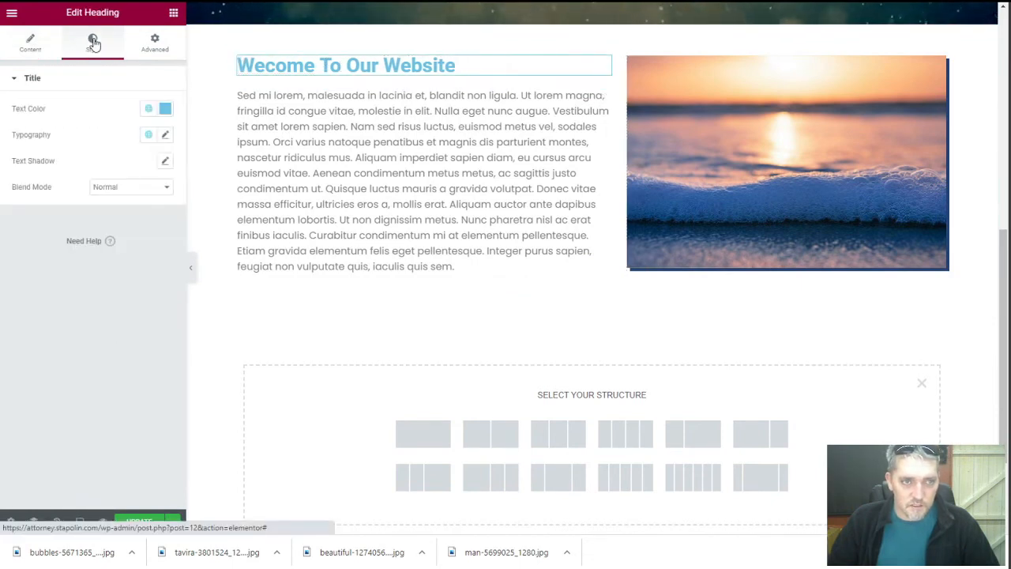
{"action": "left_click", "coordinate": [165, 108]}
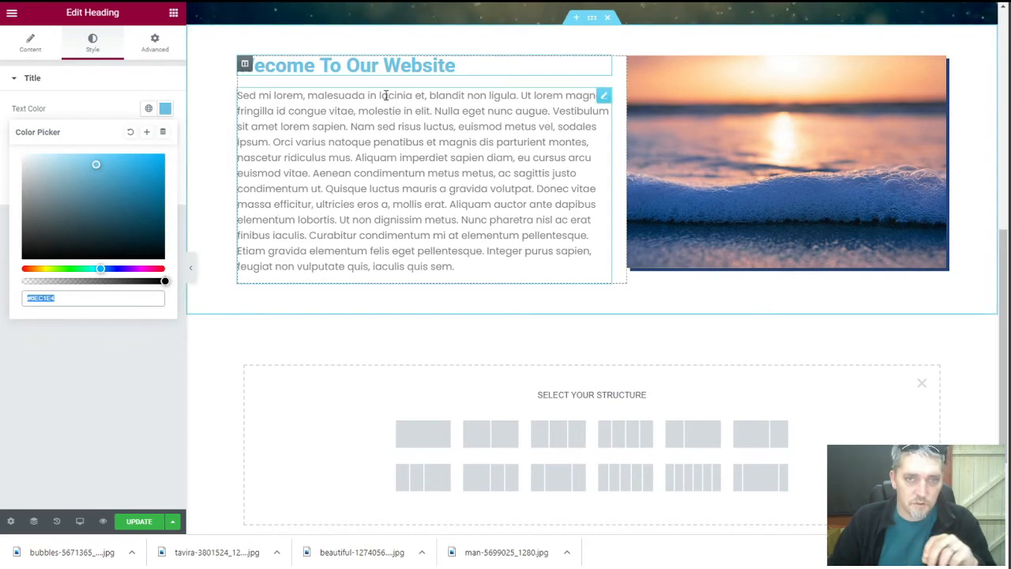
Change the 'Wecome To Our Website' heading text colour to dark grey #424242
{"action": "left_click", "coordinate": [165, 109]}
{"action": "left_click", "coordinate": [164, 109]}
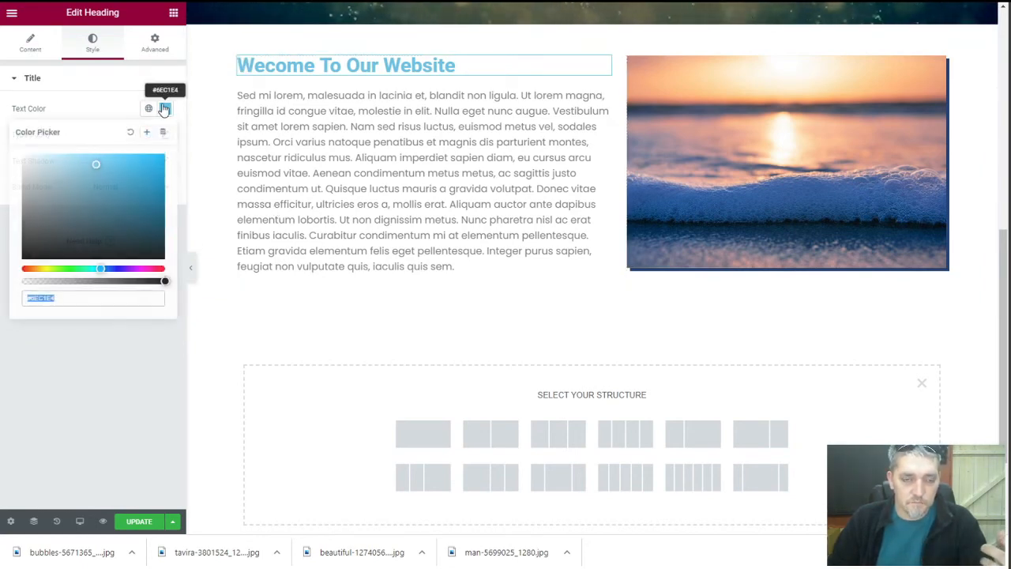
{"action": "left_click", "coordinate": [33, 216]}
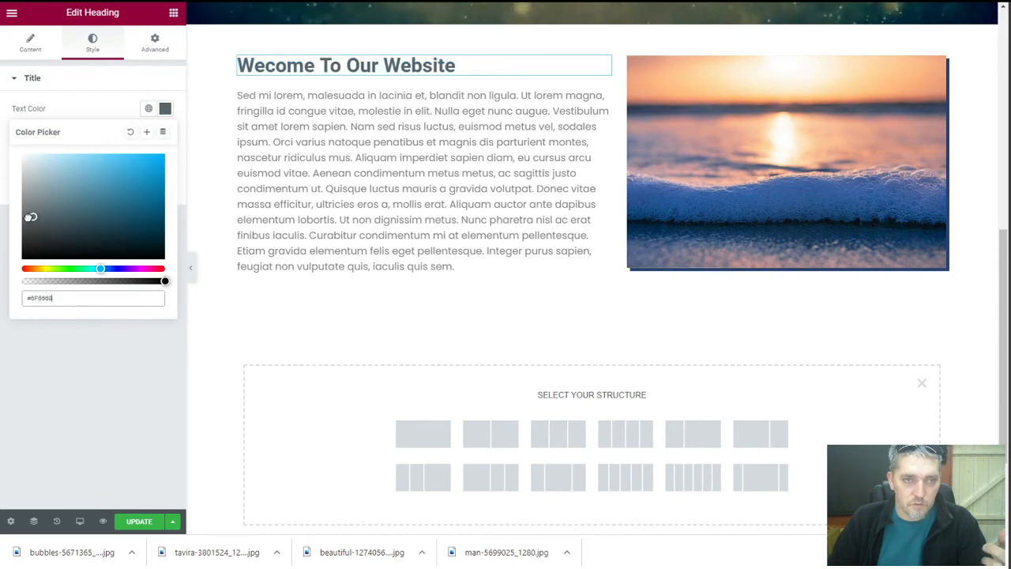
{"action": "left_click_drag", "start_coordinate": [30, 217], "coordinate": [23, 230]}
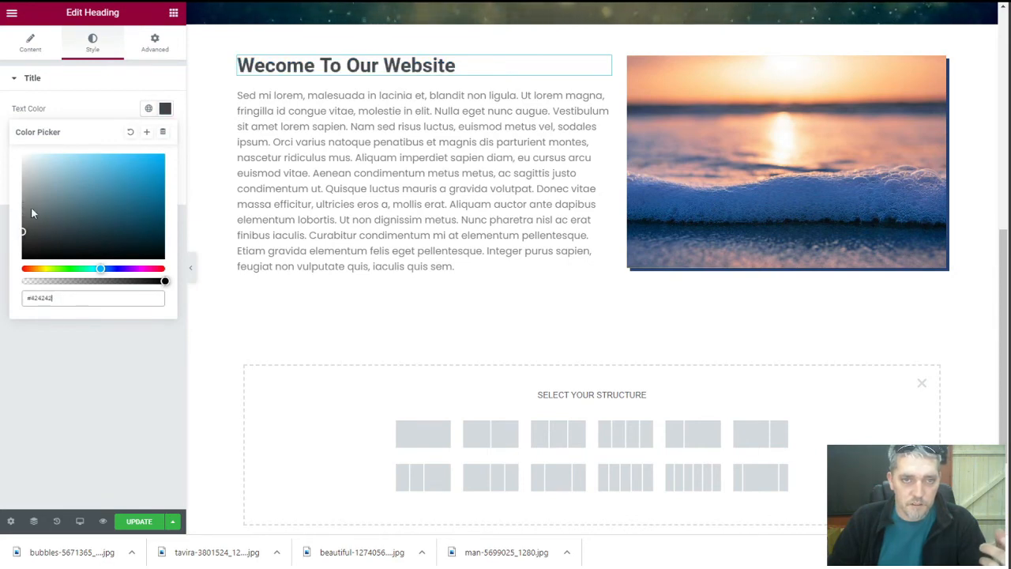
{"action": "left_click", "coordinate": [86, 108]}
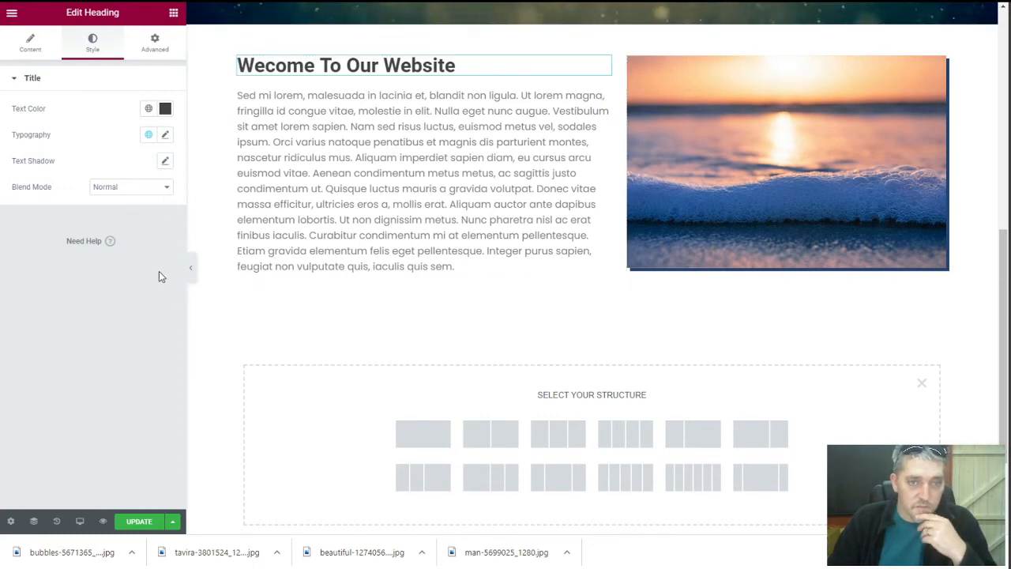
Save the page with Update and reload the live page to check the changes
{"action": "left_click", "coordinate": [158, 521]}
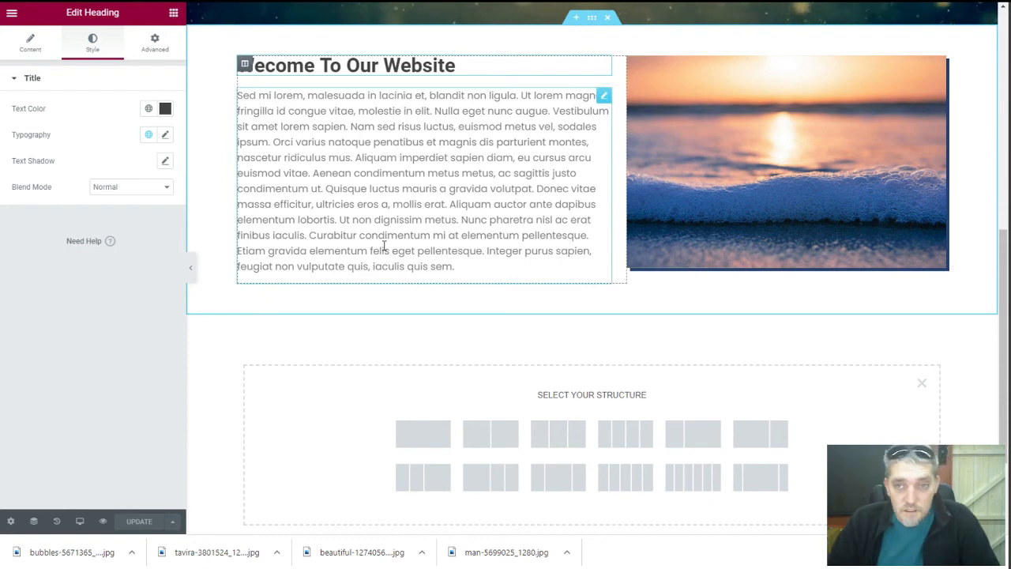
{"action": "scroll", "coordinate": [384, 247], "scroll_direction": "up", "scroll_amount": 3}
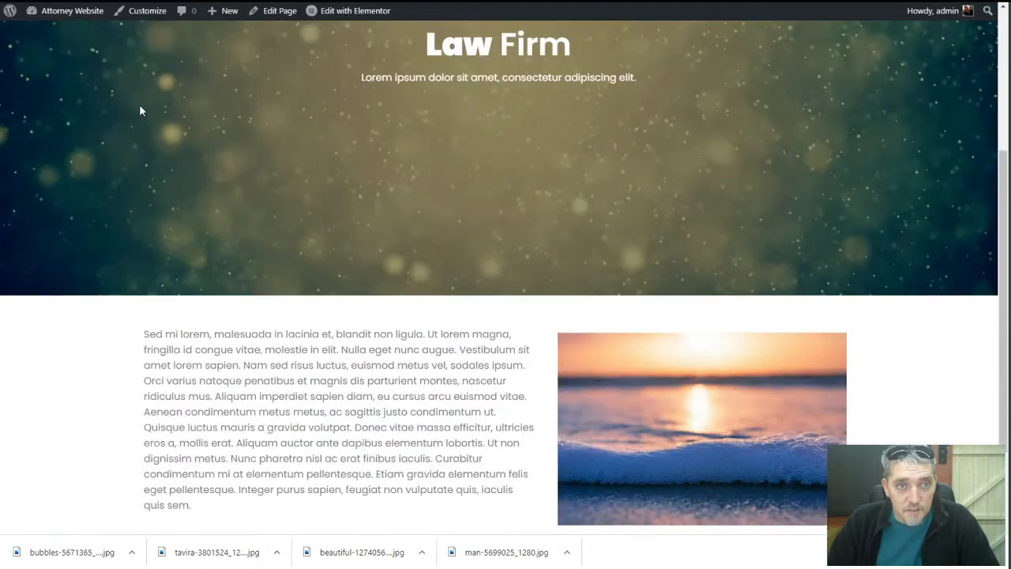
{"action": "right_click", "coordinate": [140, 111]}
{"action": "left_click", "coordinate": [160, 142]}
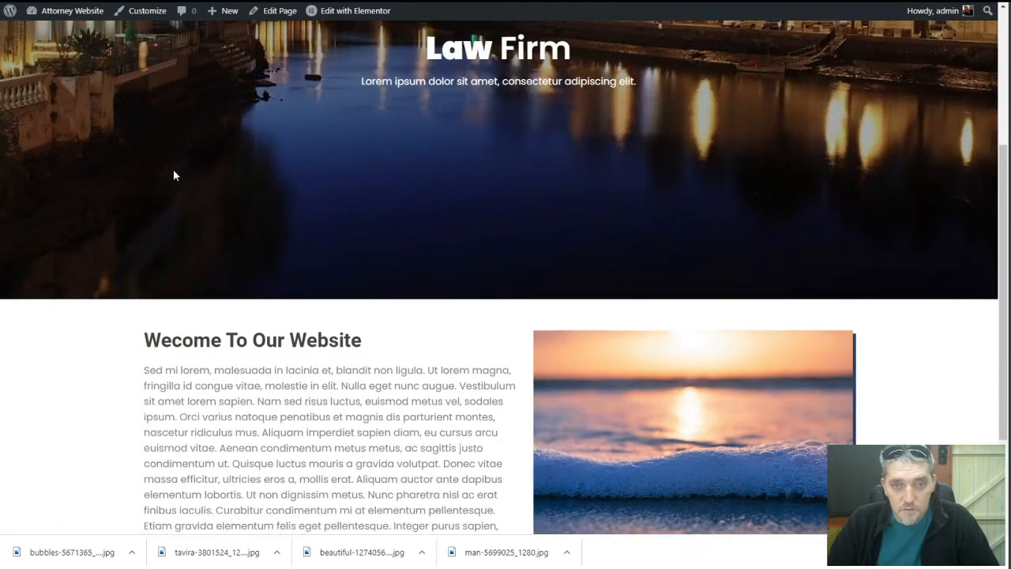
Back in the editor, select the welcome paragraph text block
{"action": "scroll", "coordinate": [174, 174], "scroll_direction": "up", "scroll_amount": 3}
{"action": "scroll", "coordinate": [173, 169], "scroll_direction": "down", "scroll_amount": 5}
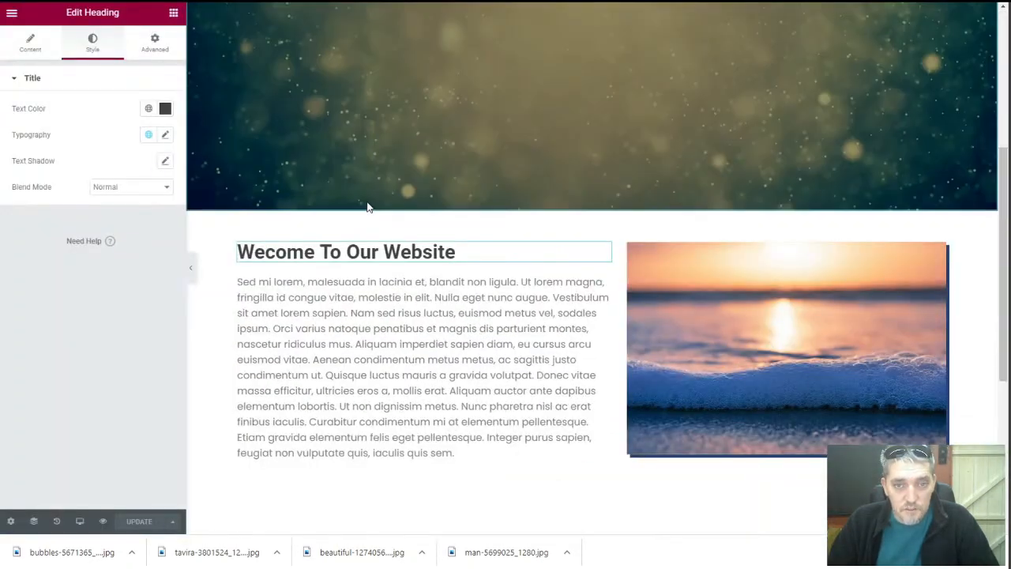
{"action": "scroll", "coordinate": [399, 229], "scroll_direction": "down", "scroll_amount": 2}
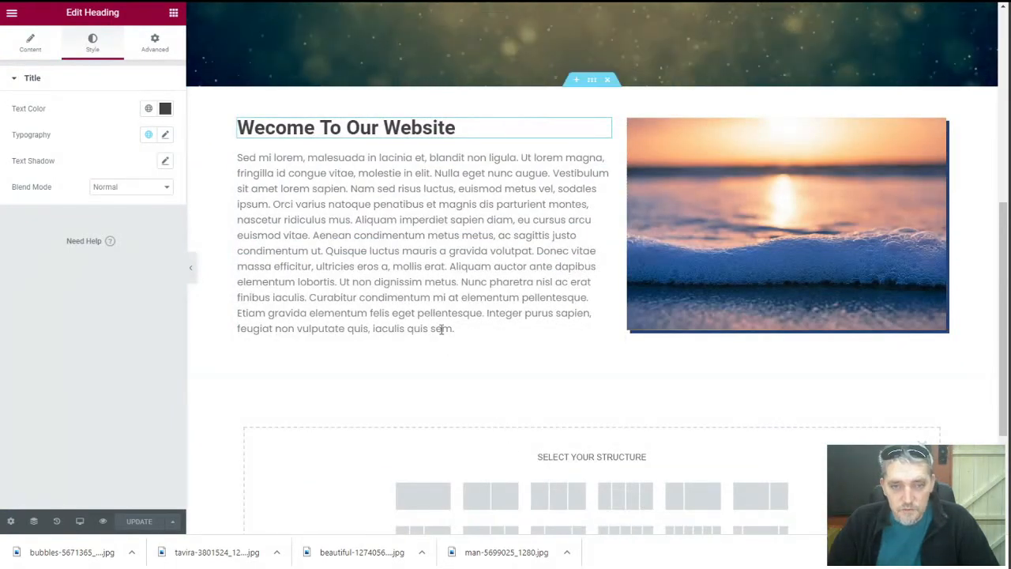
{"action": "left_click", "coordinate": [403, 283]}
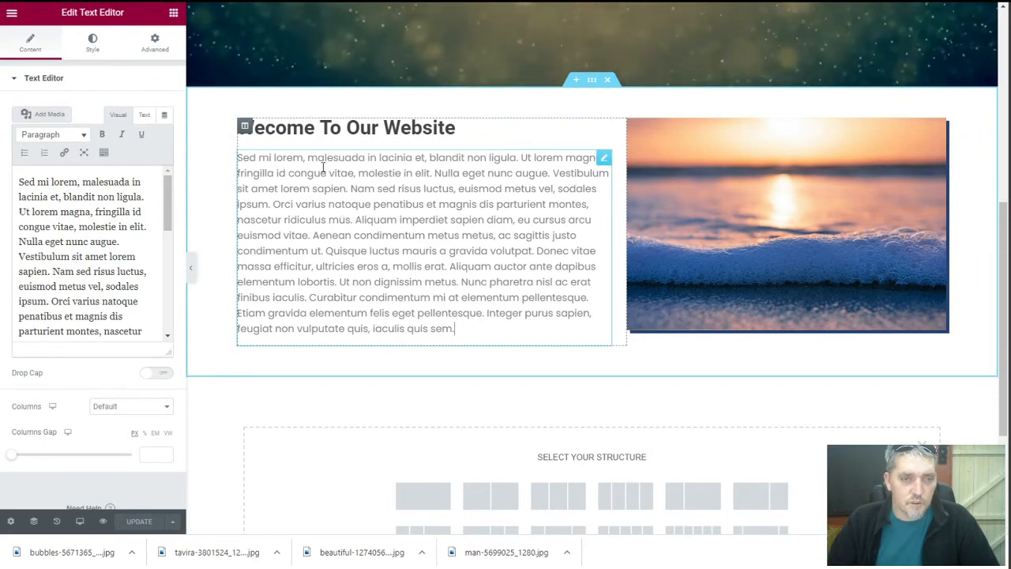
{"action": "scroll", "coordinate": [599, 455], "scroll_direction": "down", "scroll_amount": 1}
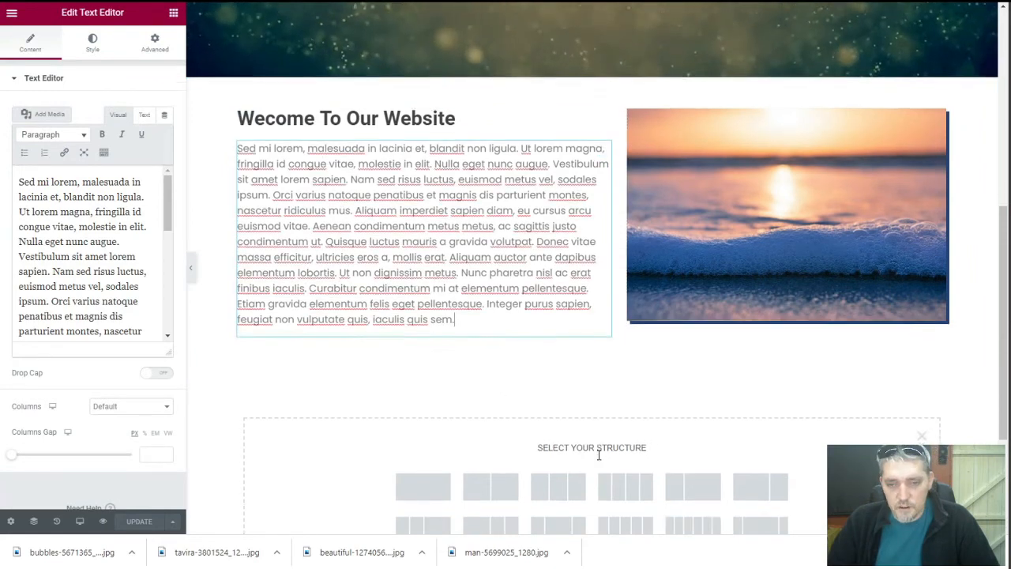
{"action": "scroll", "coordinate": [598, 455], "scroll_direction": "down", "scroll_amount": 2}
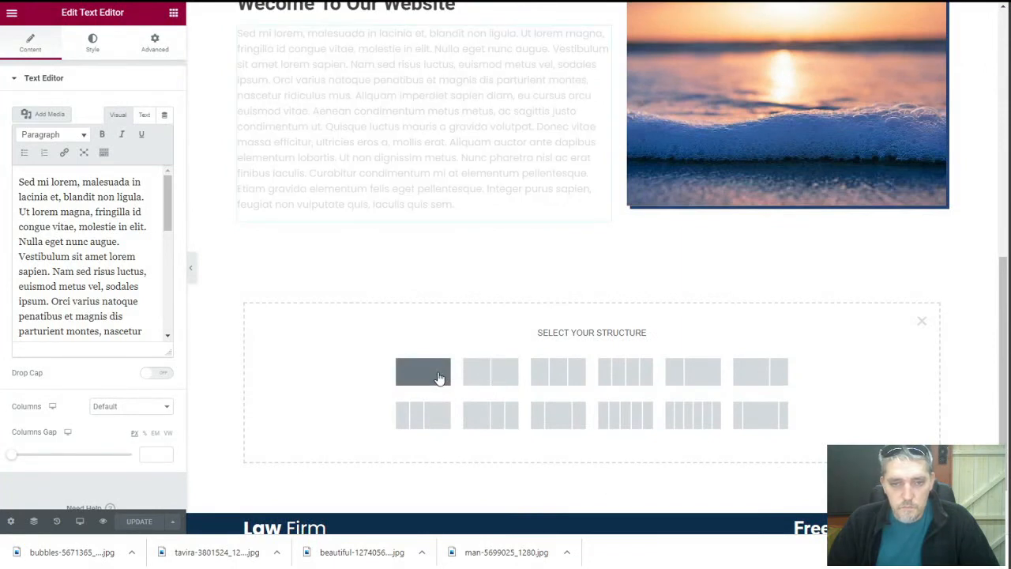
Add a new single-column section below the welcome area with an 'Our Team' heading
{"action": "left_click", "coordinate": [440, 378]}
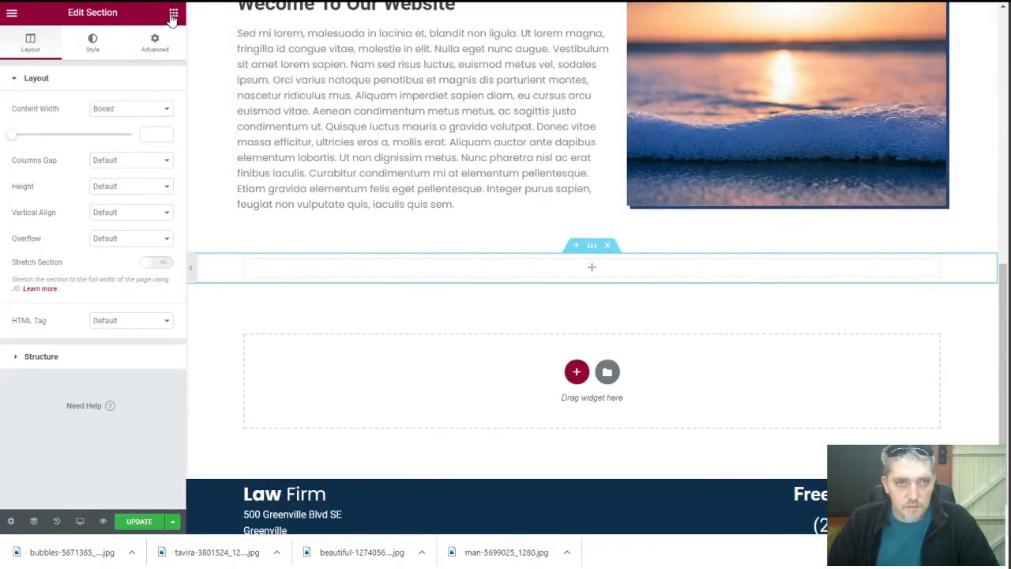
{"action": "left_click", "coordinate": [173, 12]}
{"action": "left_click_drag", "start_coordinate": [134, 131], "coordinate": [550, 267]}
{"action": "triple_click", "coordinate": [110, 124]}
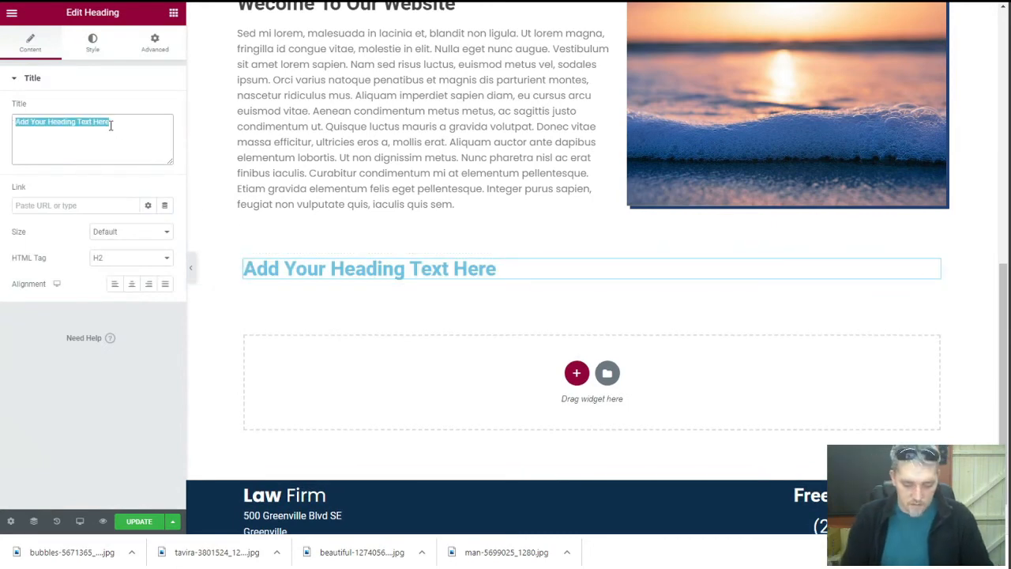
{"action": "type", "text": "Our Team"}
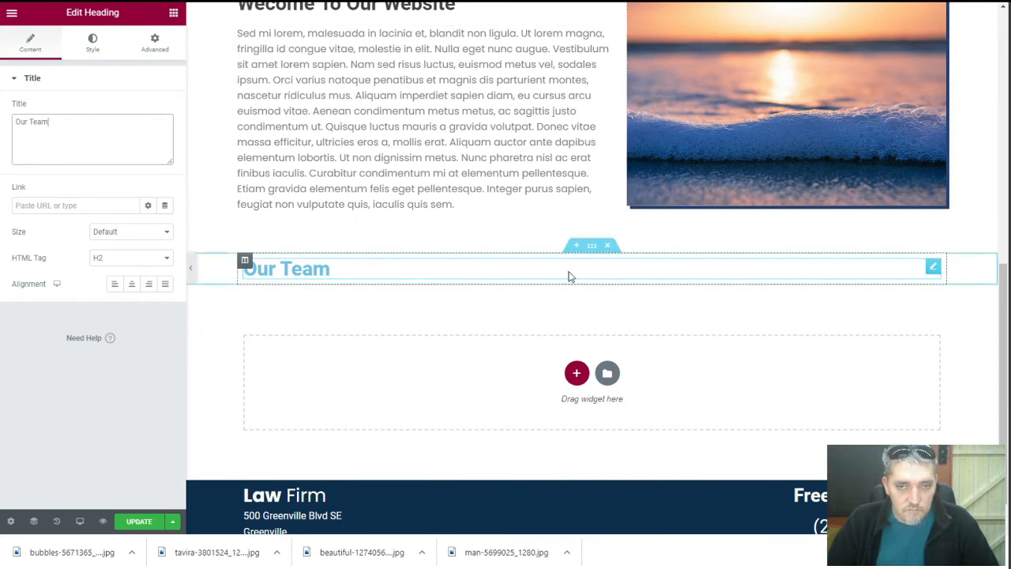
Give the Our Team section 50 px top padding and 25 px bottom padding
{"action": "left_click", "coordinate": [591, 248]}
{"action": "left_click", "coordinate": [150, 45]}
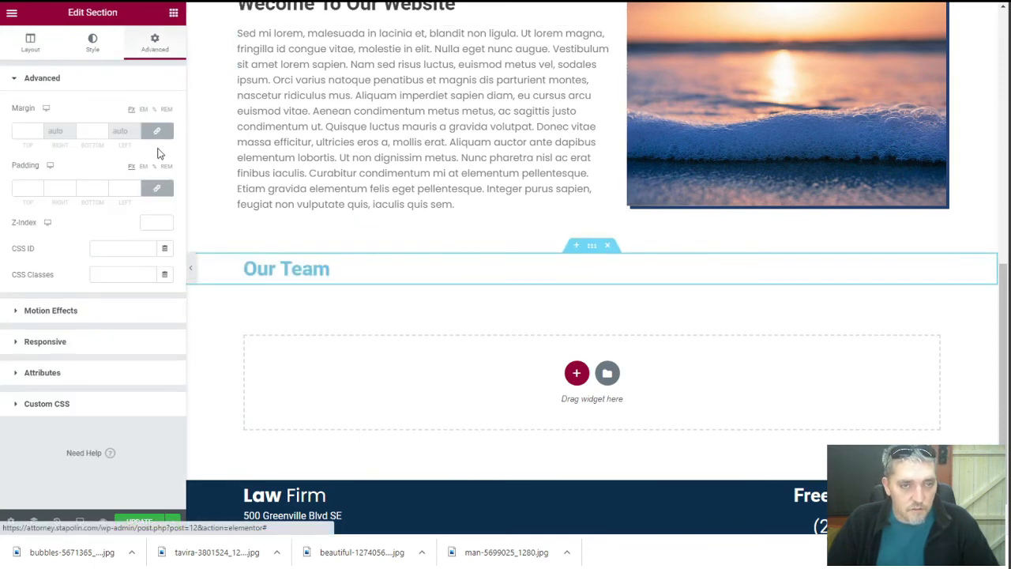
{"action": "left_click", "coordinate": [15, 187]}
{"action": "type", "text": "50"}
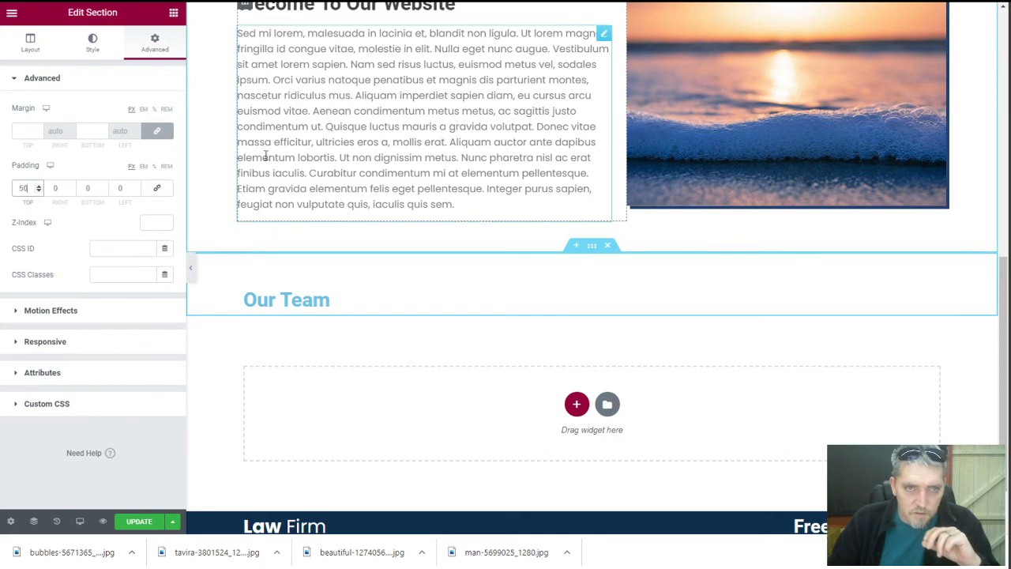
{"action": "left_click", "coordinate": [92, 188]}
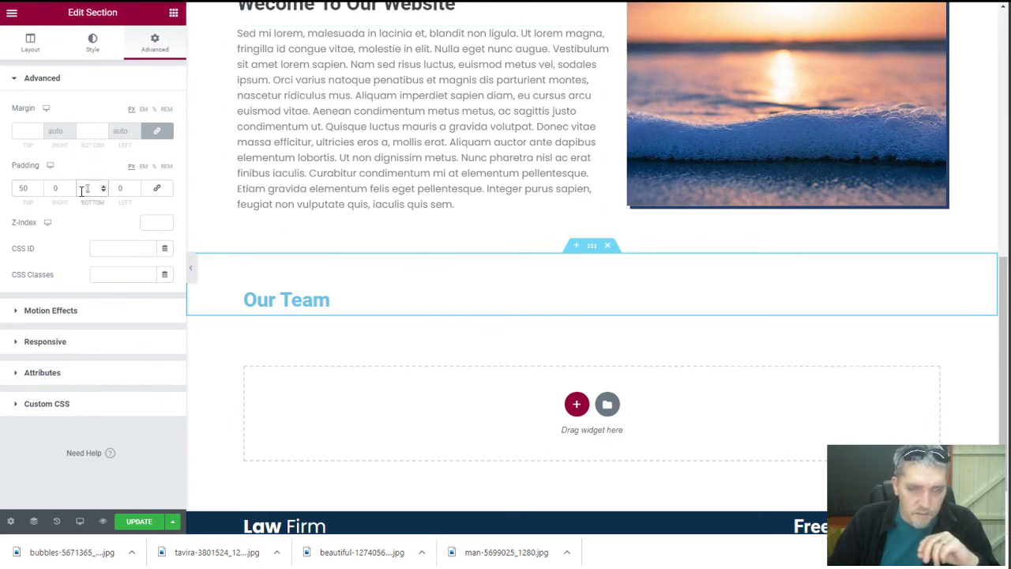
{"action": "type", "text": "25"}
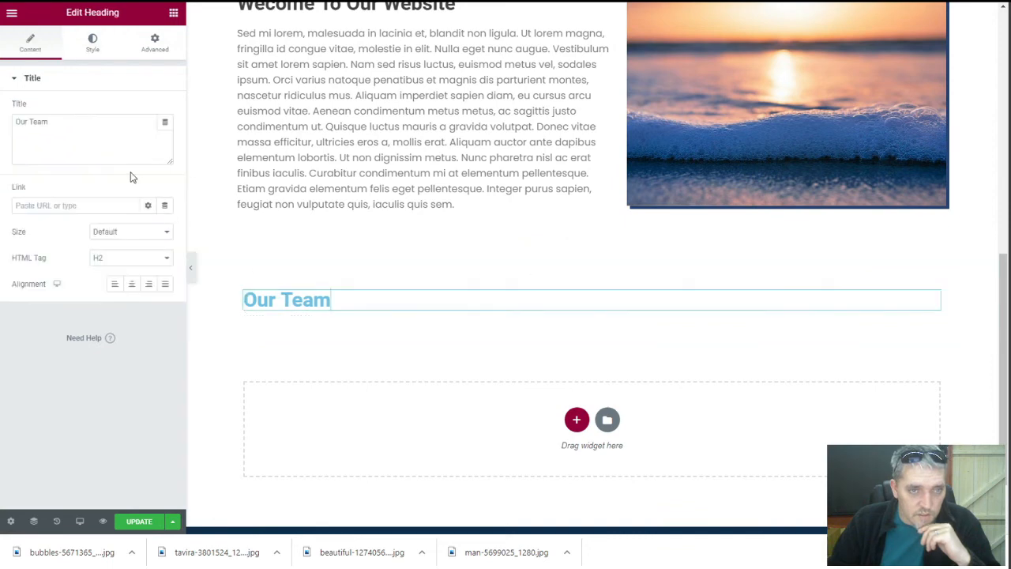
Make the 'Our Team' heading text dark navy blue (#183768) in its Style settings
{"action": "left_click", "coordinate": [92, 43]}
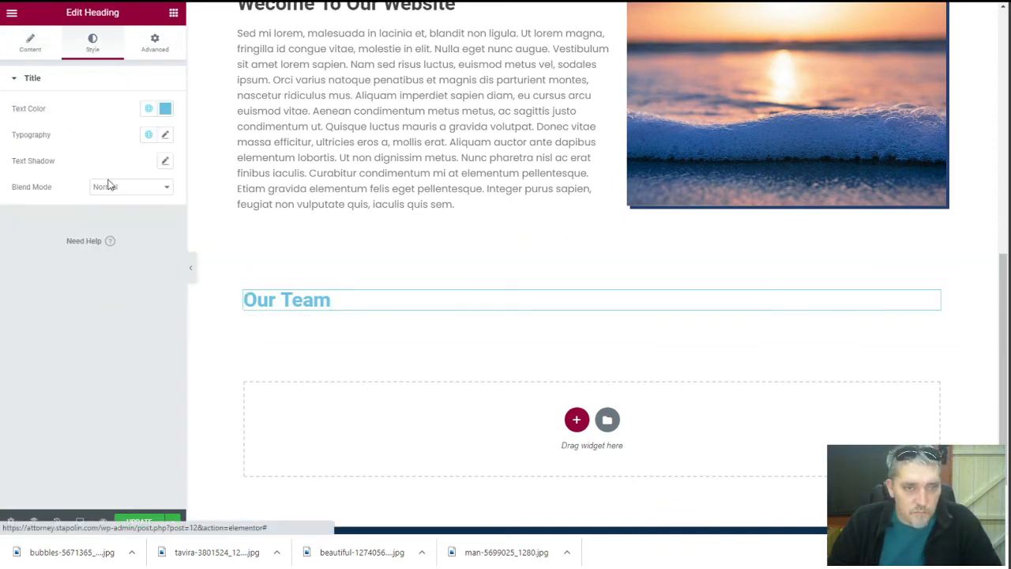
{"action": "left_click", "coordinate": [165, 109]}
{"action": "left_click_drag", "start_coordinate": [63, 219], "coordinate": [15, 227]}
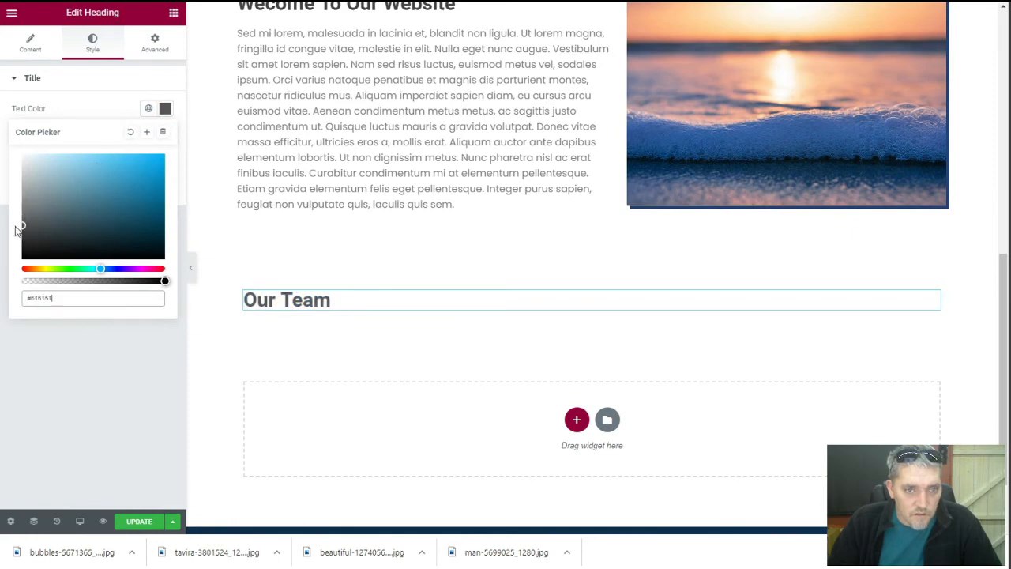
{"action": "left_click", "coordinate": [123, 220]}
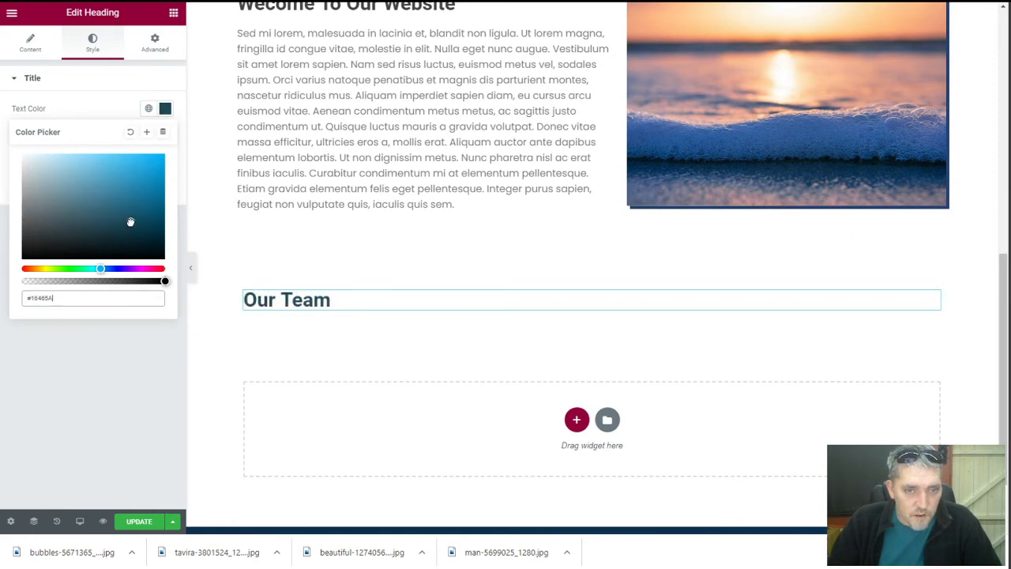
{"action": "left_click_drag", "start_coordinate": [100, 268], "coordinate": [108, 270]}
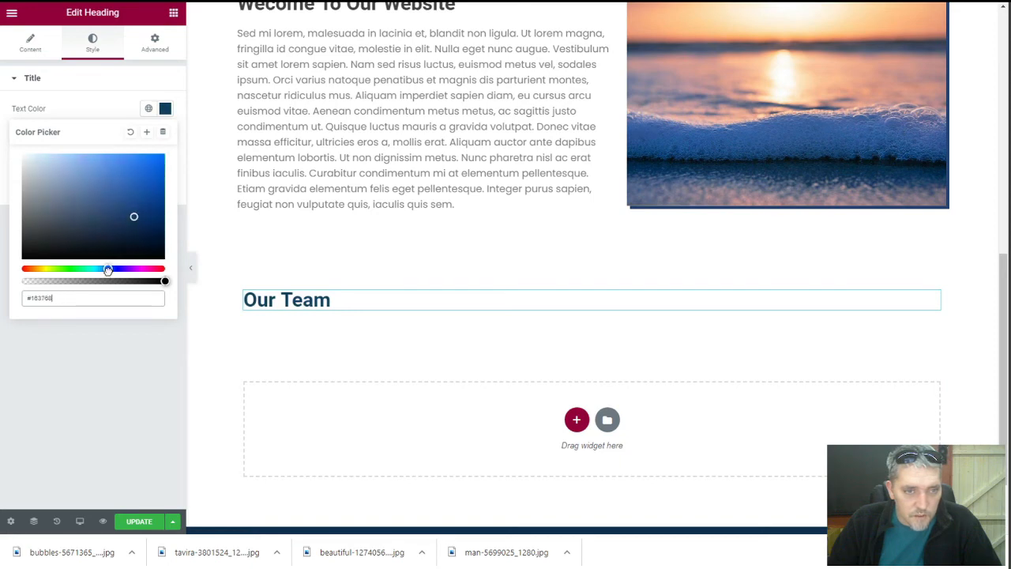
{"action": "left_click", "coordinate": [95, 108]}
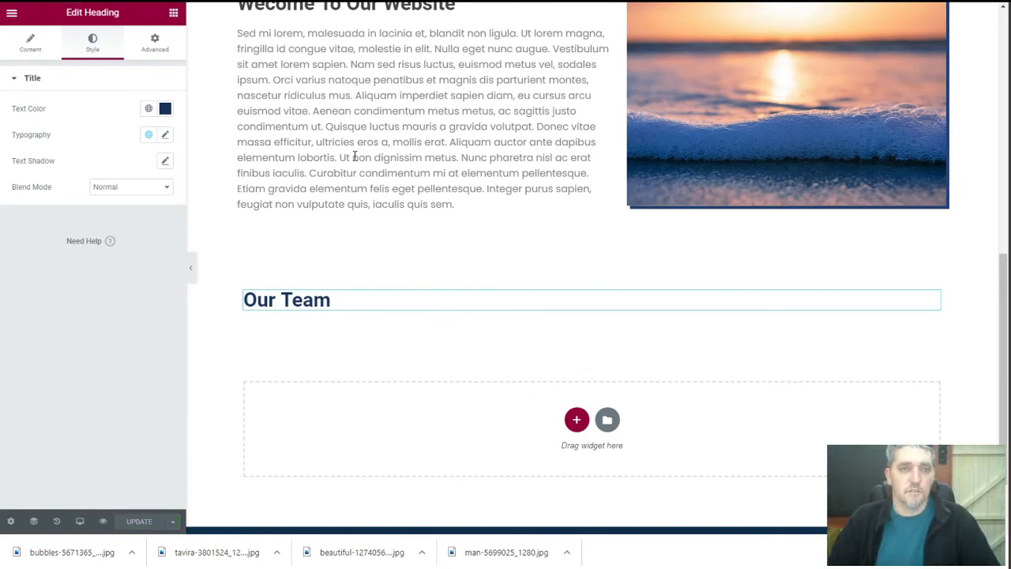
{"action": "left_click", "coordinate": [12, 14]}
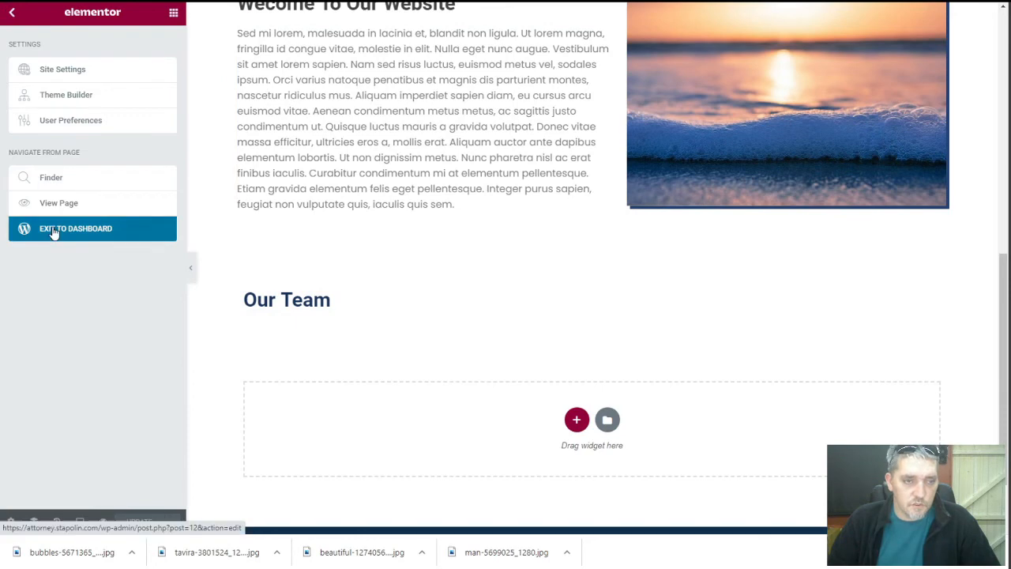
Exit Elementor to the dashboard and view the Profiles list with two published profiles
{"action": "left_click", "coordinate": [53, 229]}
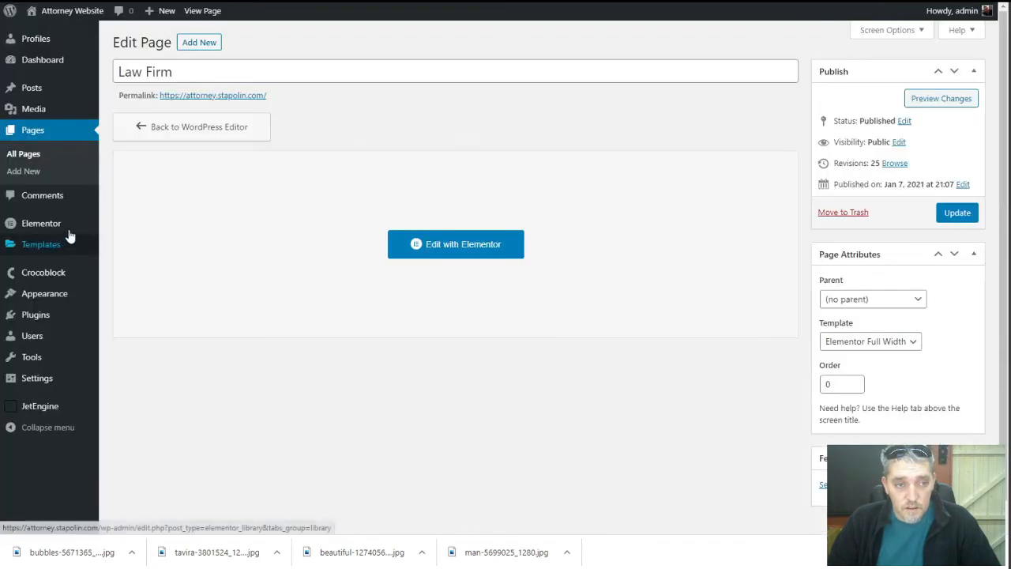
{"action": "mouse_move", "coordinate": [42, 60]}
{"action": "mouse_move", "coordinate": [39, 41]}
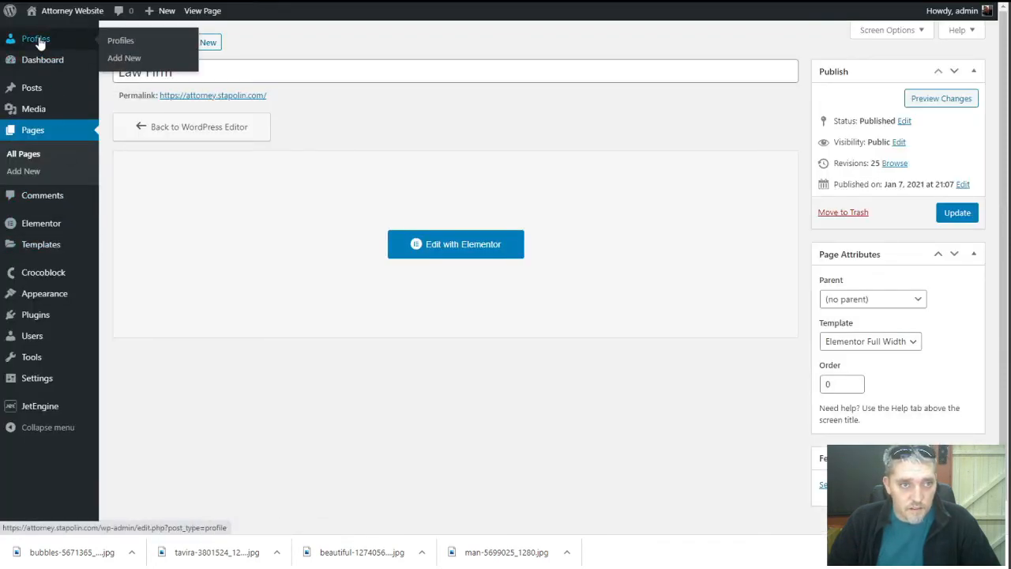
{"action": "left_click", "coordinate": [131, 42]}
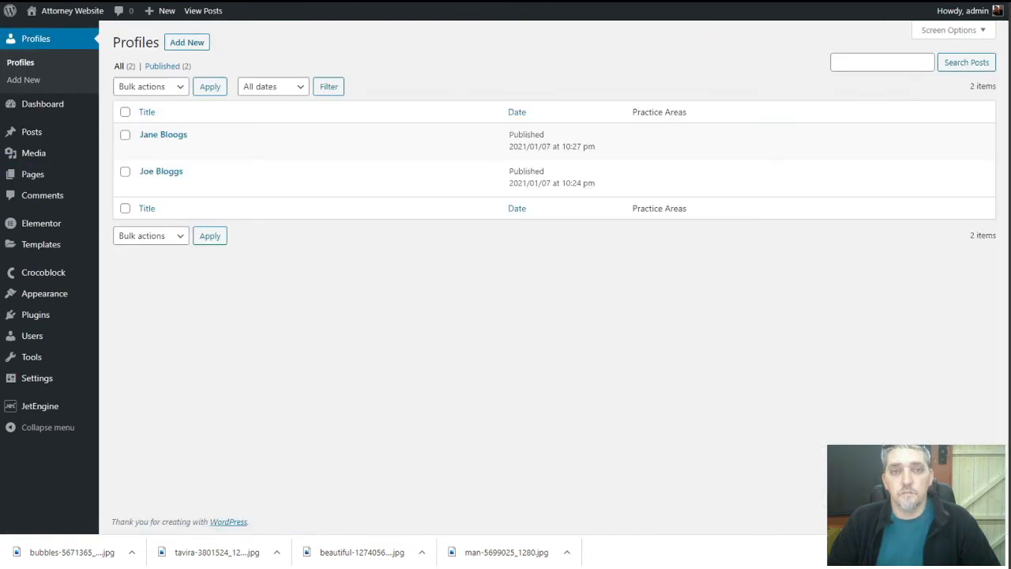
Switch to the Pixabay browser tab
{"action": "key", "text": "ctrl+Tab"}
{"action": "scroll", "coordinate": [676, 327], "scroll_direction": "down", "scroll_amount": 3}
{"action": "scroll", "coordinate": [677, 330], "scroll_direction": "up", "scroll_amount": 3}
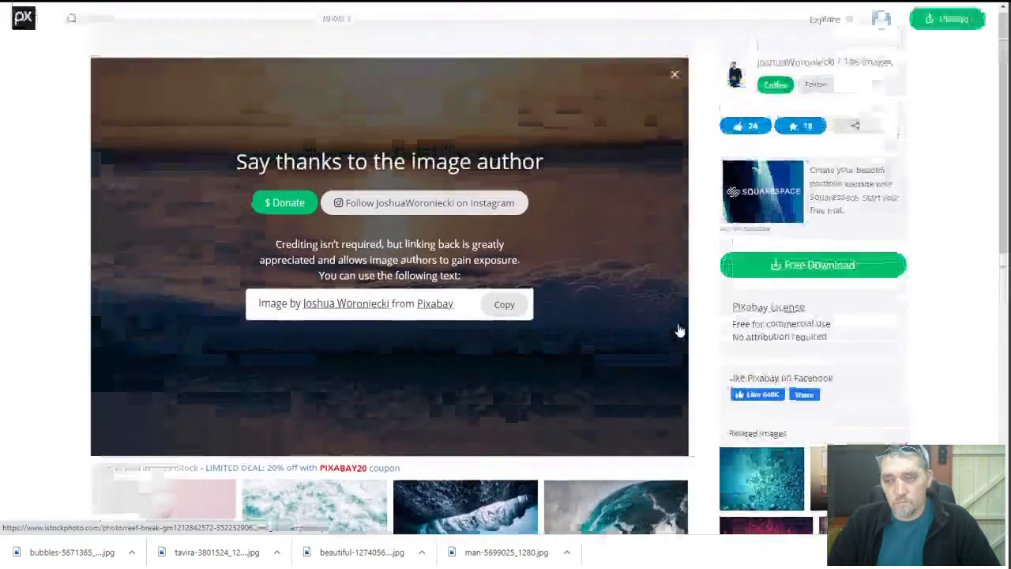
Search Pixabay for 'profile photo' and browse the results
{"action": "left_click", "coordinate": [161, 13]}
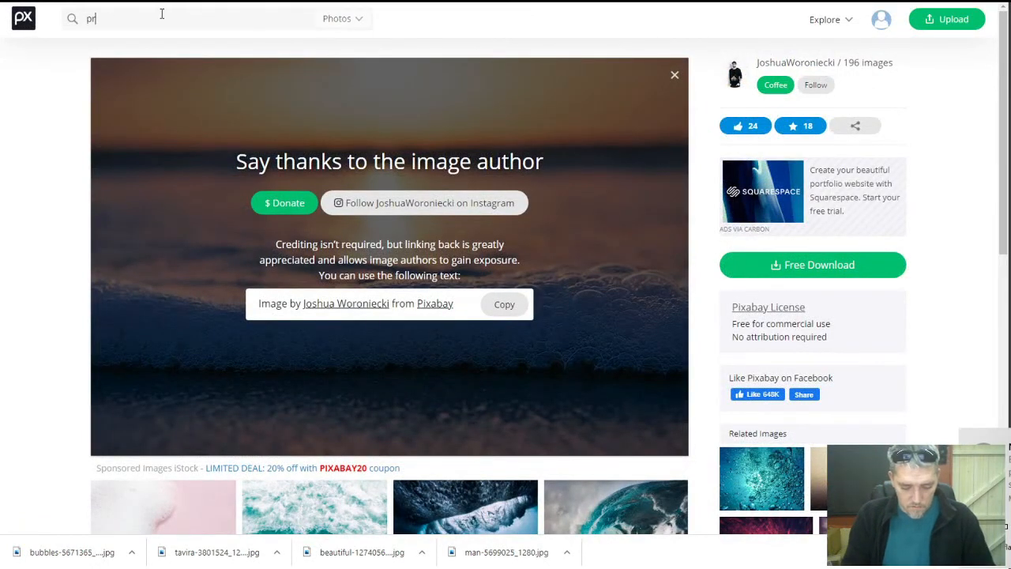
{"action": "type", "text": "pr"}
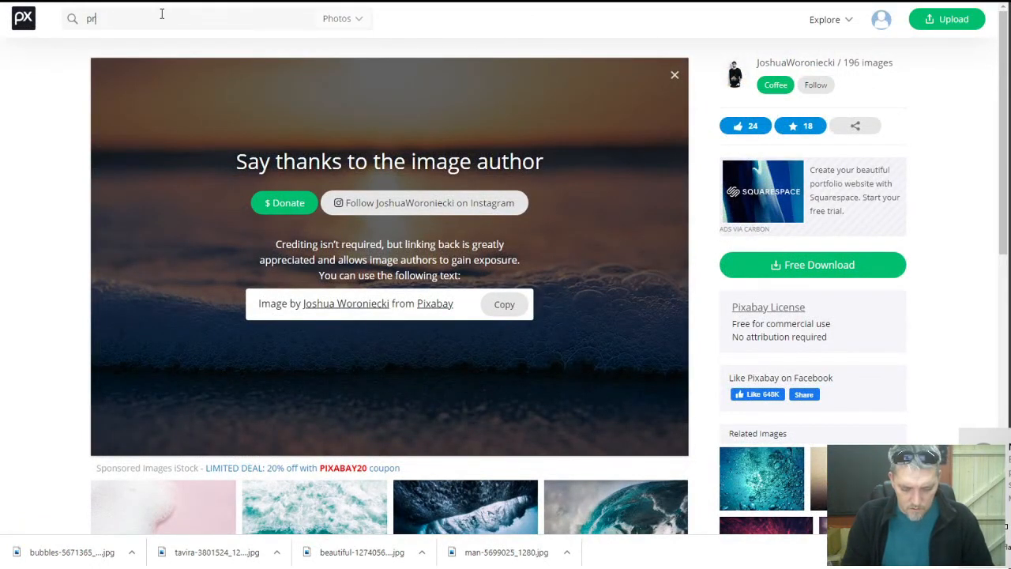
{"action": "type", "text": "ofile phto"}
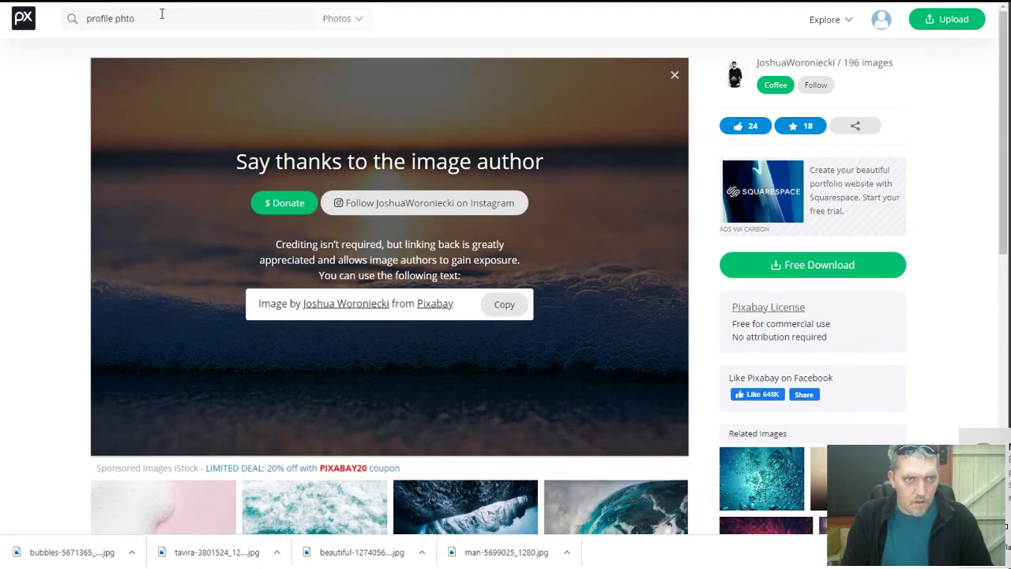
{"action": "key", "text": "BackSpace"}
{"action": "type", "text": "oto"}
{"action": "key", "text": "Return"}
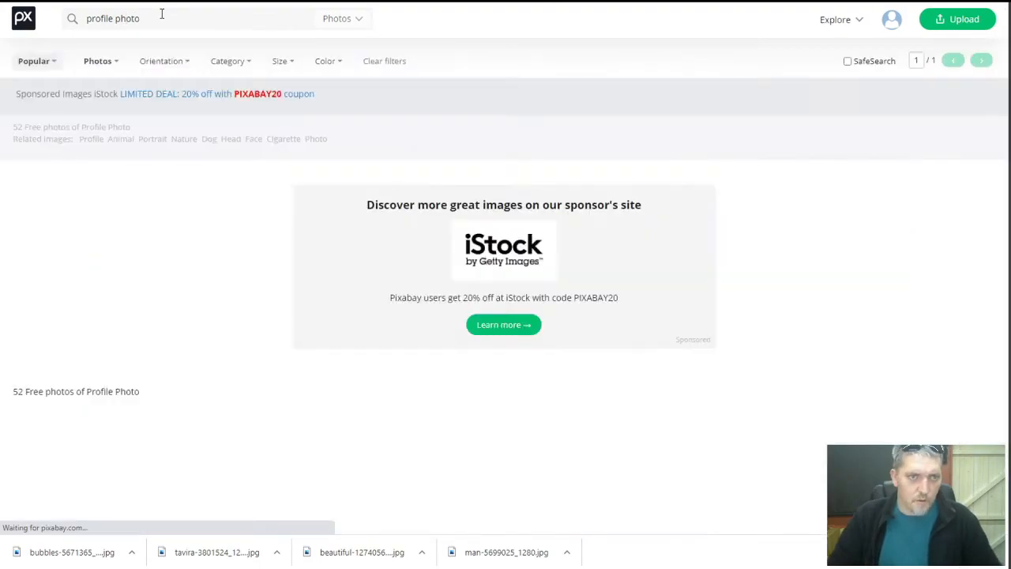
{"action": "scroll", "coordinate": [274, 287], "scroll_direction": "down", "scroll_amount": 3}
{"action": "scroll", "coordinate": [275, 287], "scroll_direction": "down", "scroll_amount": 5}
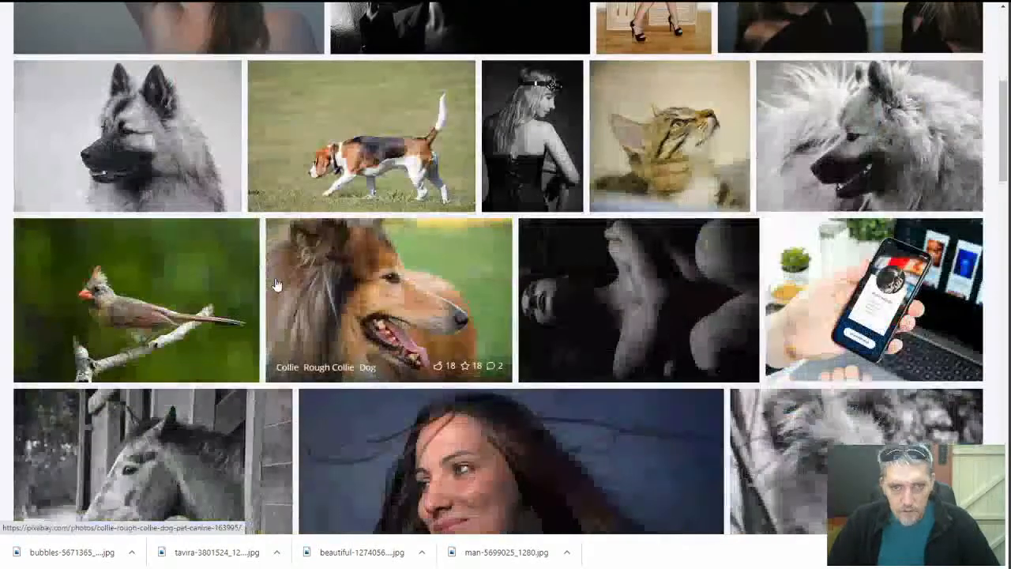
{"action": "scroll", "coordinate": [276, 286], "scroll_direction": "down", "scroll_amount": 2}
{"action": "scroll", "coordinate": [265, 284], "scroll_direction": "up", "scroll_amount": 10}
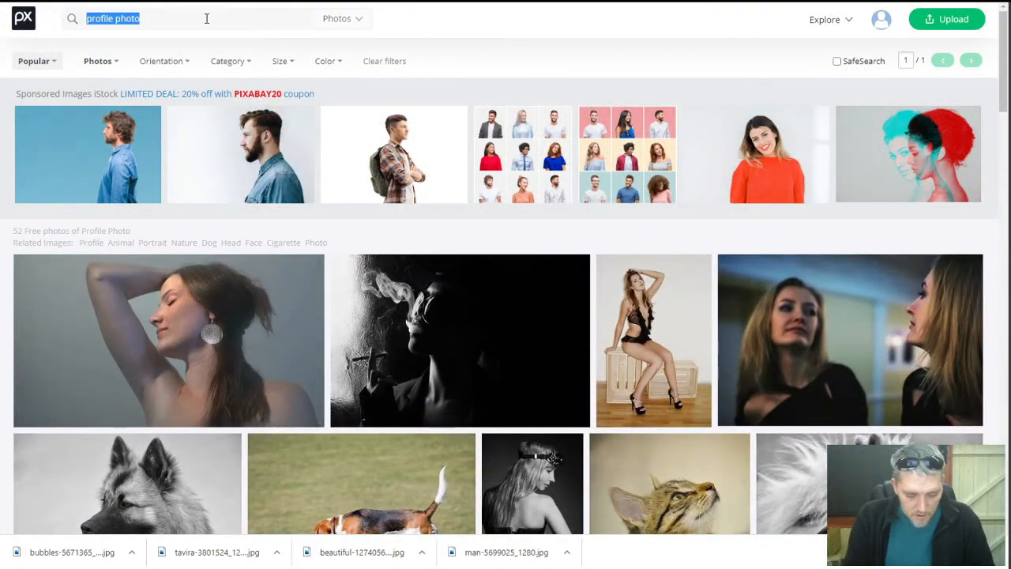
Search for 'attorney' and download the lawyer-at-desk-with-laptop photo for free
{"action": "type", "text": "ney"}
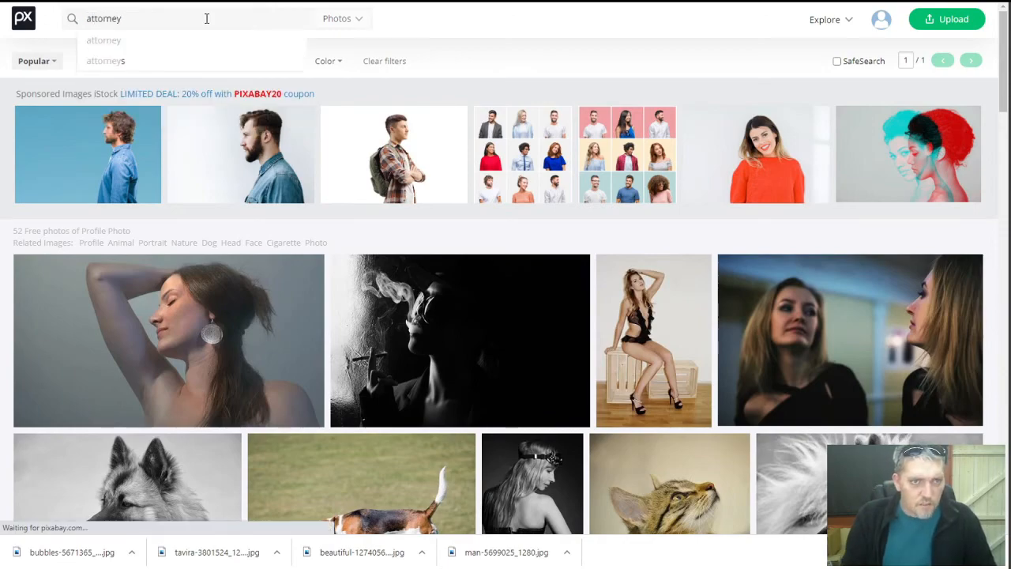
{"action": "scroll", "coordinate": [324, 292], "scroll_direction": "down", "scroll_amount": 3}
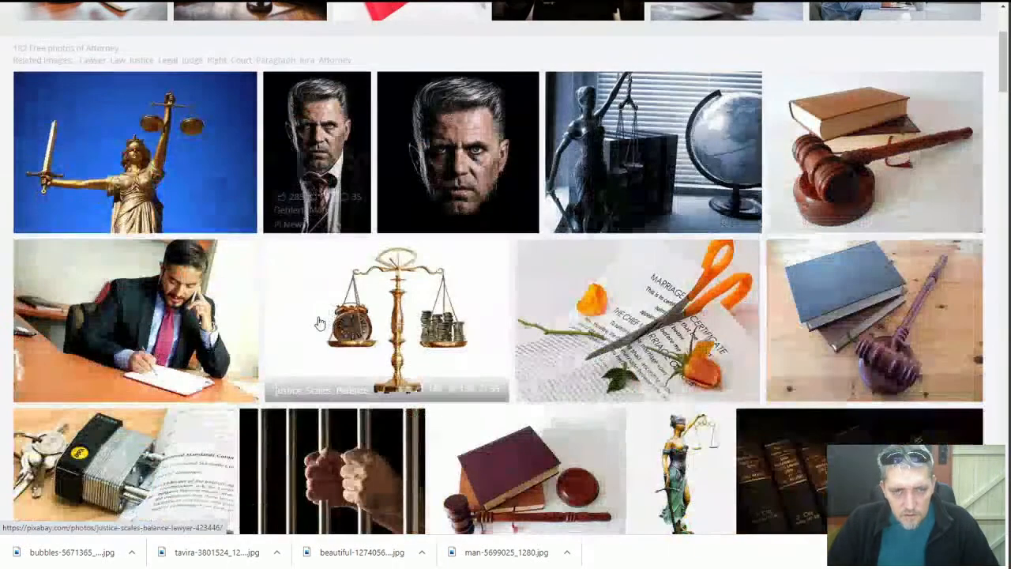
{"action": "scroll", "coordinate": [323, 292], "scroll_direction": "down", "scroll_amount": 9}
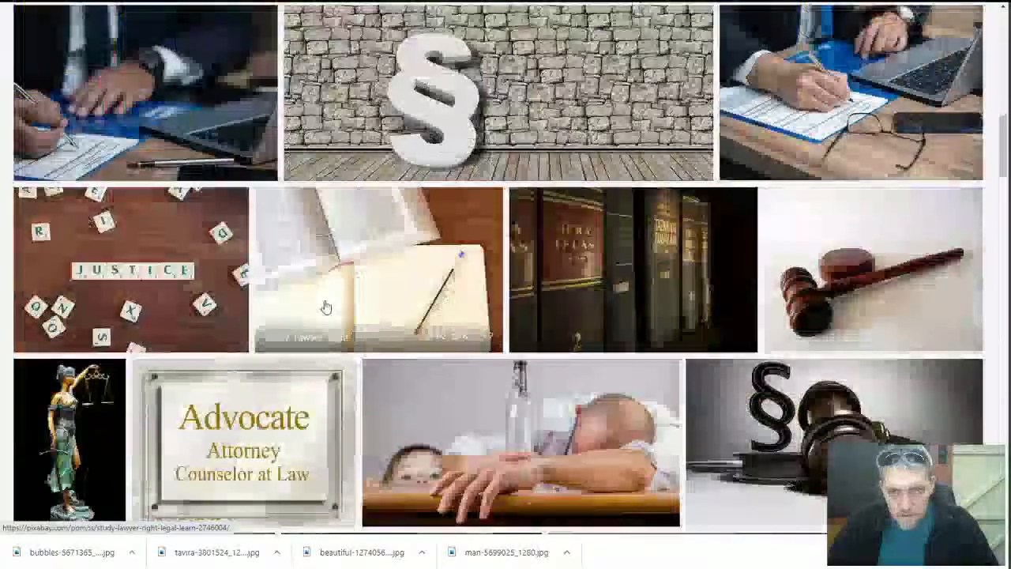
{"action": "scroll", "coordinate": [324, 306], "scroll_direction": "down", "scroll_amount": 3}
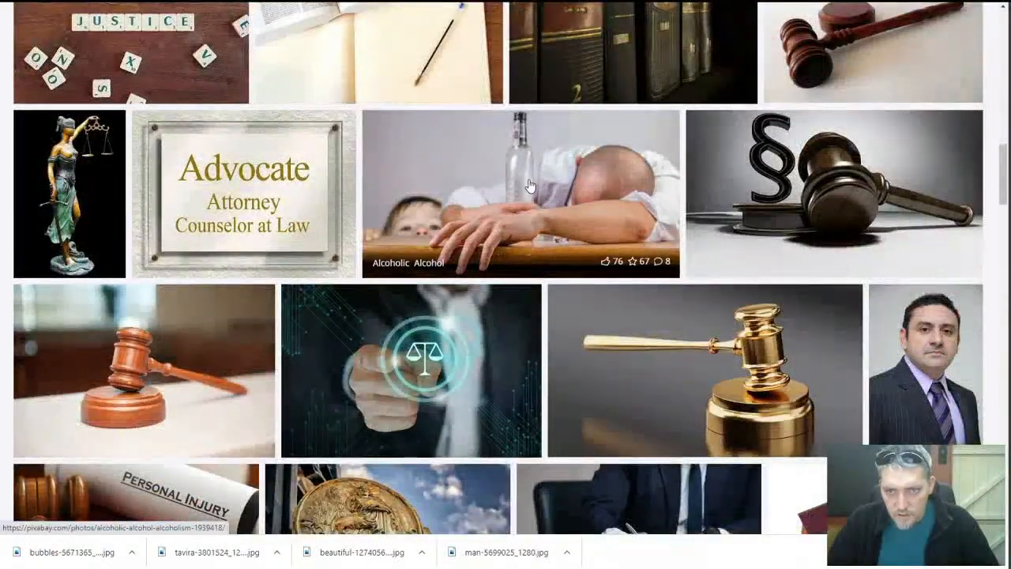
{"action": "scroll", "coordinate": [522, 272], "scroll_direction": "down", "scroll_amount": 6}
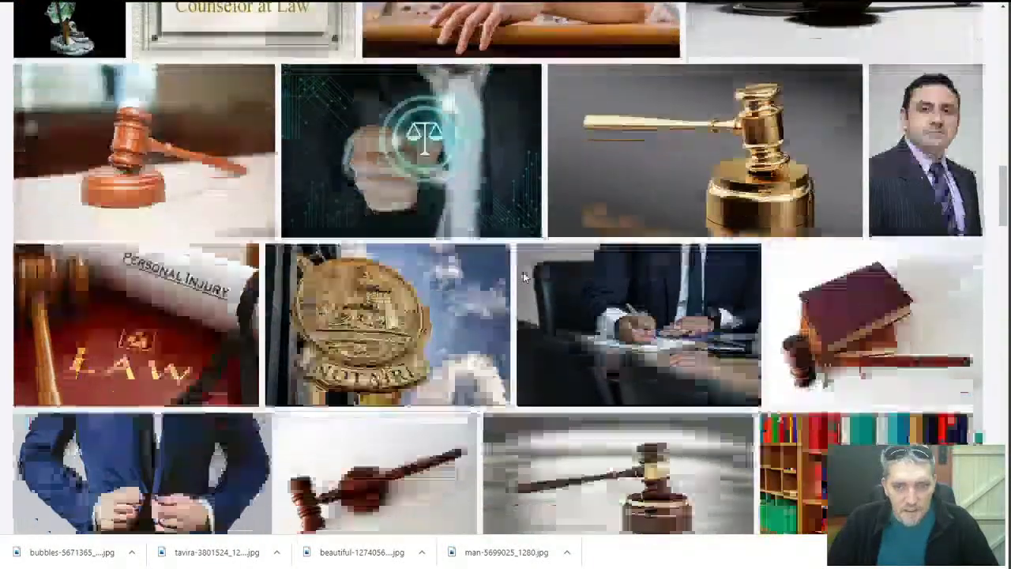
{"action": "scroll", "coordinate": [523, 277], "scroll_direction": "down", "scroll_amount": 4}
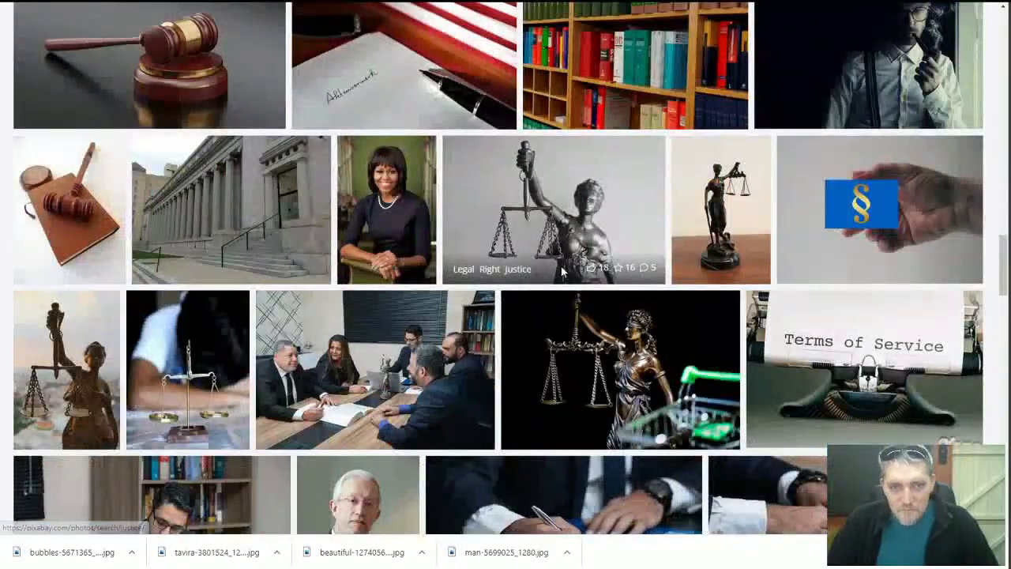
{"action": "scroll", "coordinate": [560, 269], "scroll_direction": "down", "scroll_amount": 2}
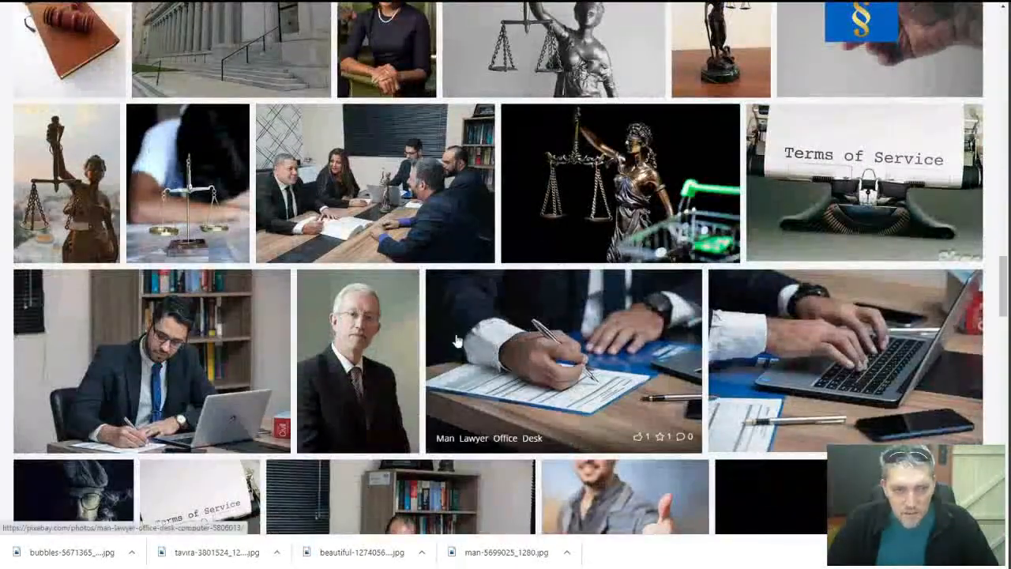
{"action": "left_click", "coordinate": [209, 360]}
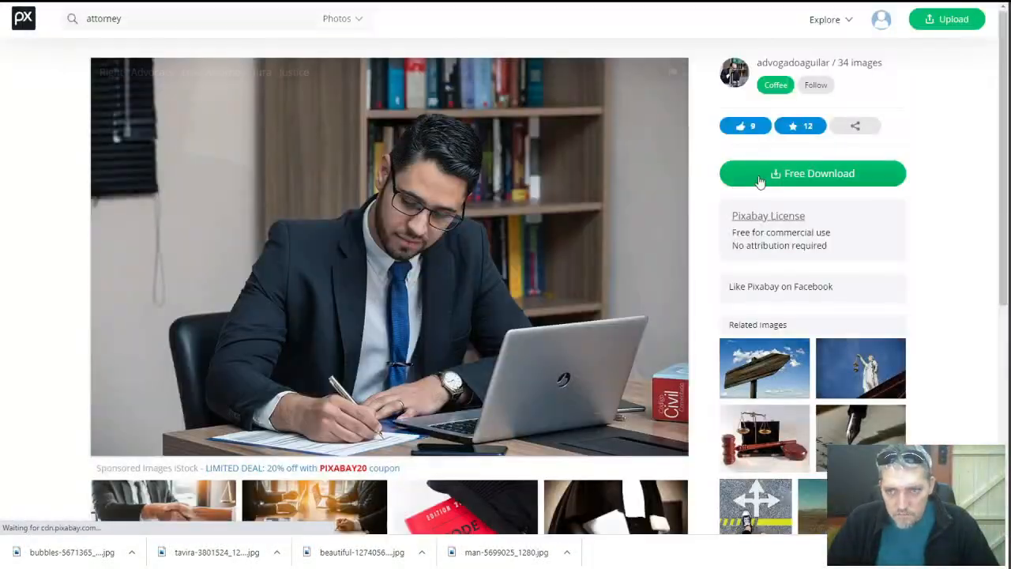
{"action": "left_click", "coordinate": [769, 178]}
{"action": "left_click", "coordinate": [767, 380]}
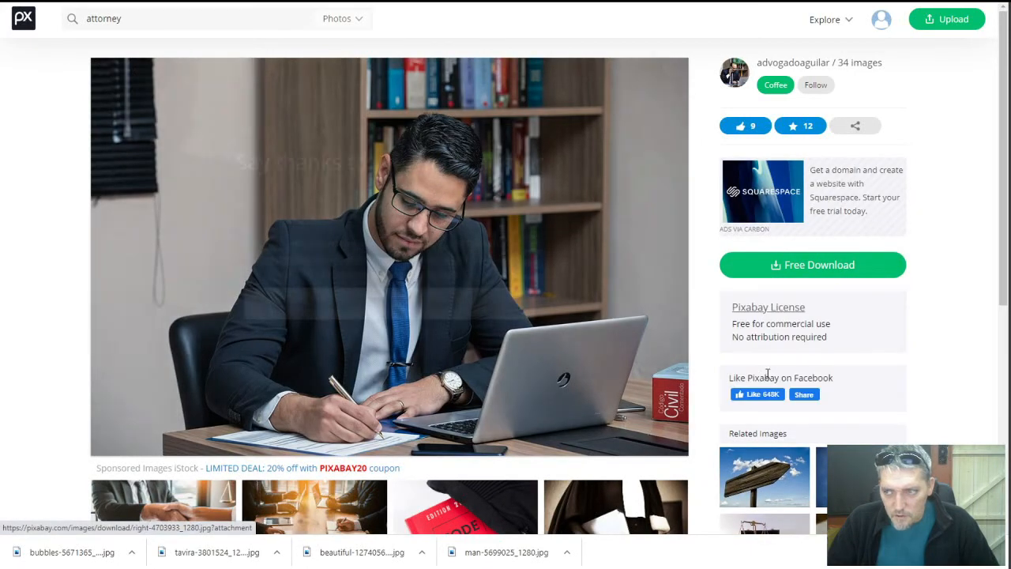
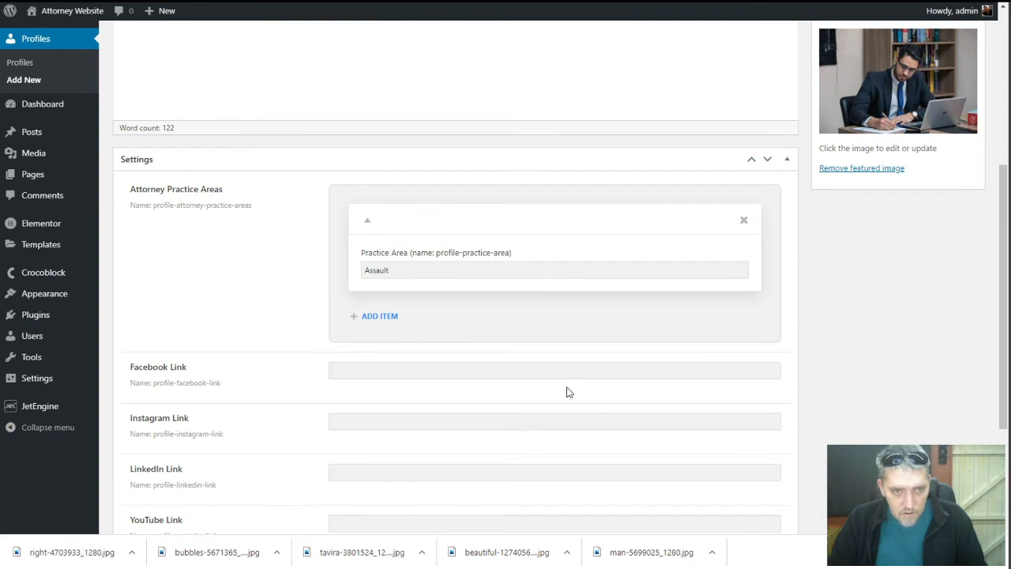
Paste the attorney's Facebook and LinkedIn profile links into their fields
{"action": "left_click", "coordinate": [556, 376]}
{"action": "type", "text": "https://facebook.com/sample-attorney/"}
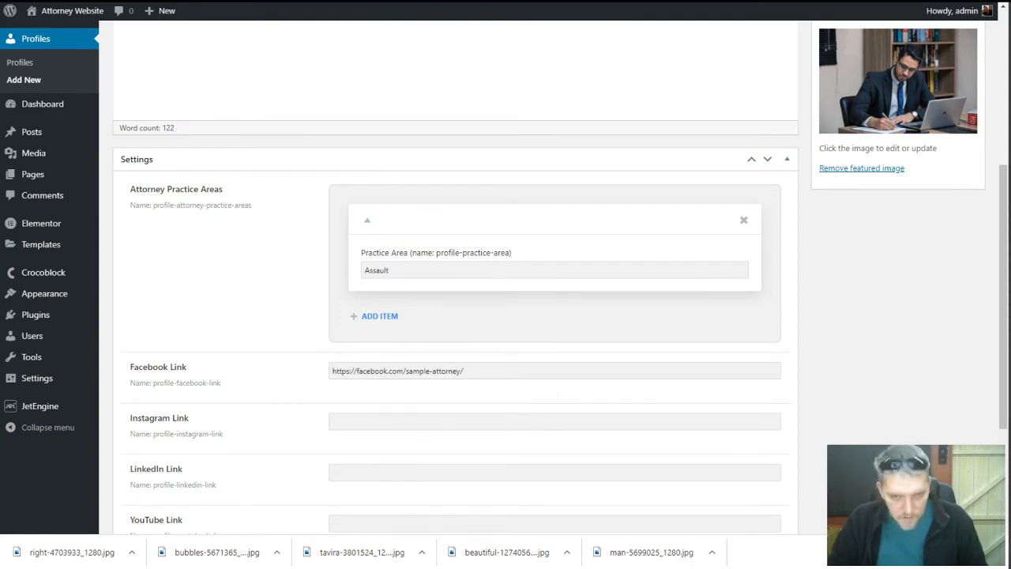
{"action": "left_click", "coordinate": [515, 471]}
{"action": "type", "text": "https://linkedin.com/cample-attorney/"}
{"action": "left_click", "coordinate": [228, 285]}
Copy the body sentences starting with 'Donec' into the Excerpt box
{"action": "scroll", "coordinate": [227, 286], "scroll_direction": "up", "scroll_amount": 5}
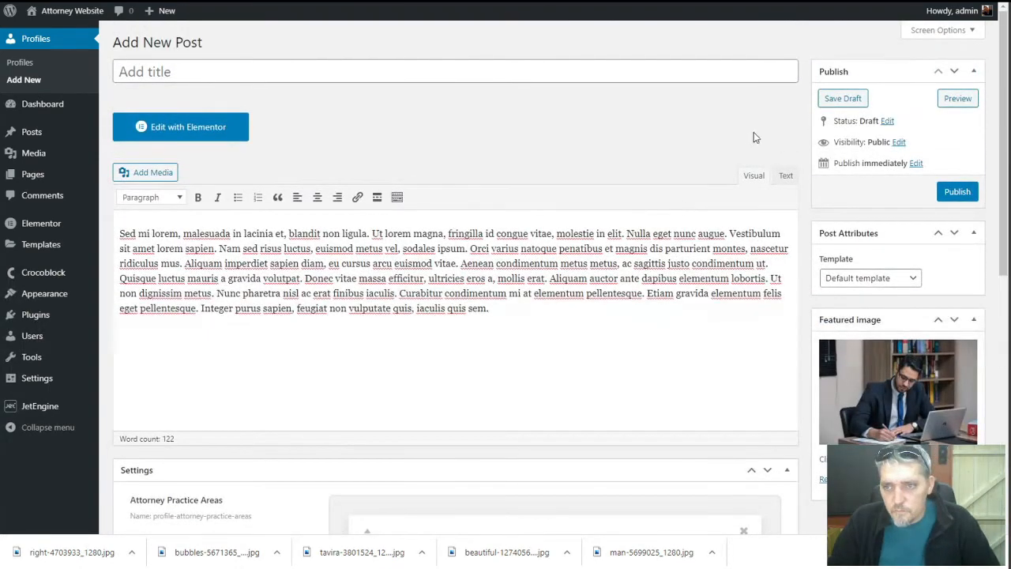
{"action": "scroll", "coordinate": [647, 308], "scroll_direction": "down", "scroll_amount": 6}
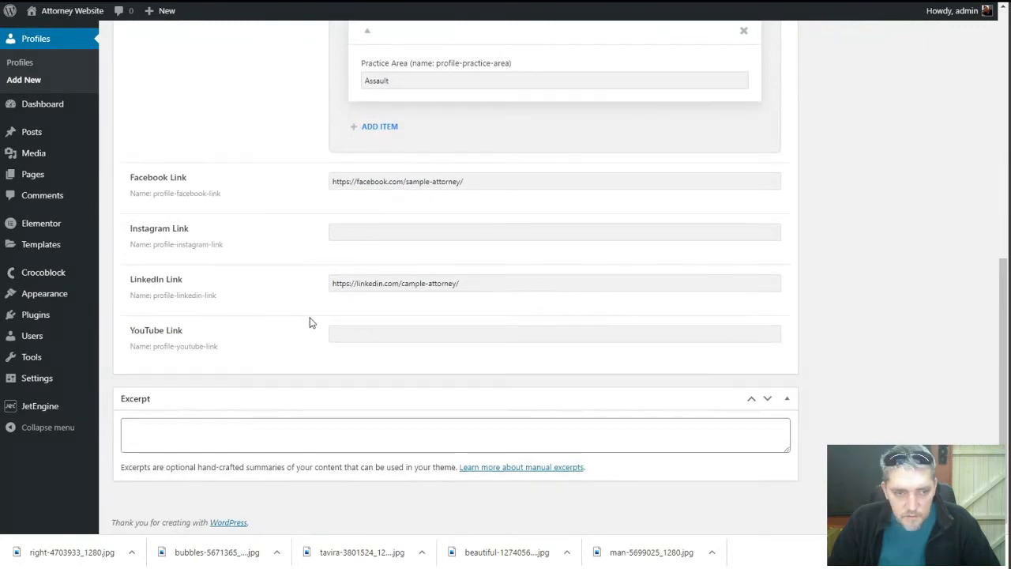
{"action": "scroll", "coordinate": [311, 320], "scroll_direction": "up", "scroll_amount": 8}
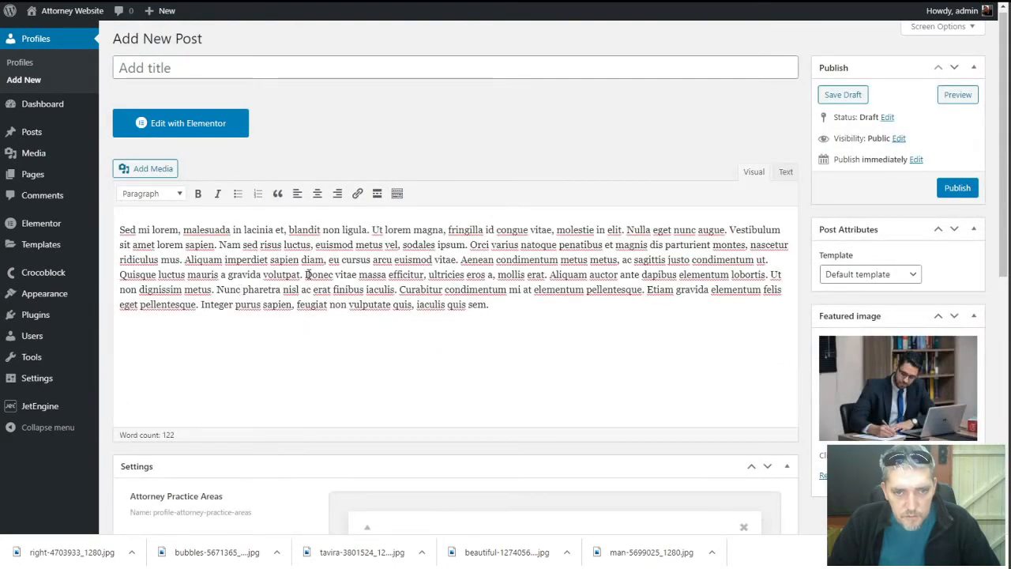
{"action": "left_click_drag", "start_coordinate": [306, 274], "coordinate": [645, 290]}
{"action": "key", "text": "ctrl+c"}
{"action": "scroll", "coordinate": [487, 343], "scroll_direction": "down", "scroll_amount": 6}
{"action": "left_click", "coordinate": [432, 429]}
{"action": "key", "text": "ctrl+v"}
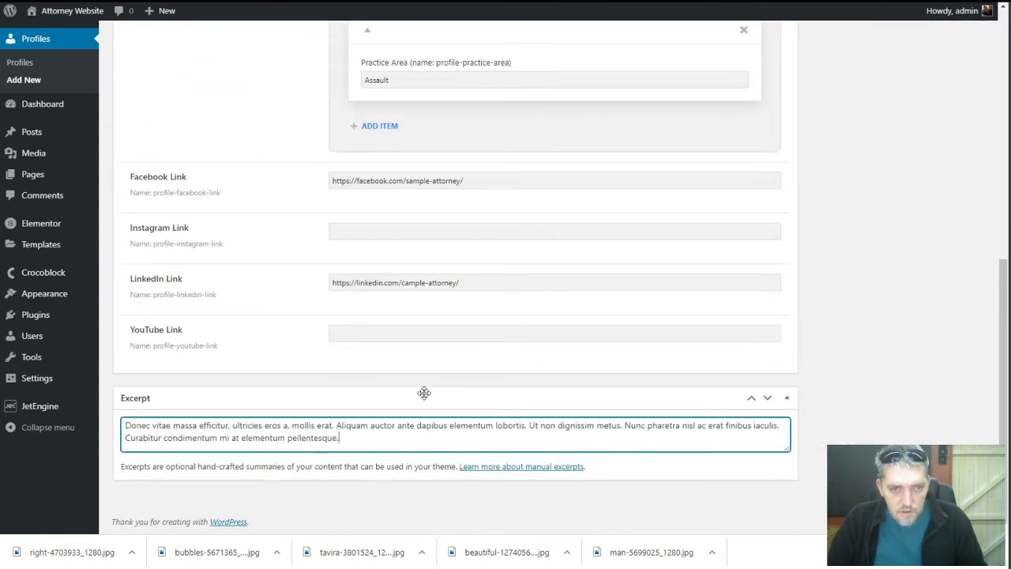
{"action": "scroll", "coordinate": [290, 347], "scroll_direction": "up", "scroll_amount": 5}
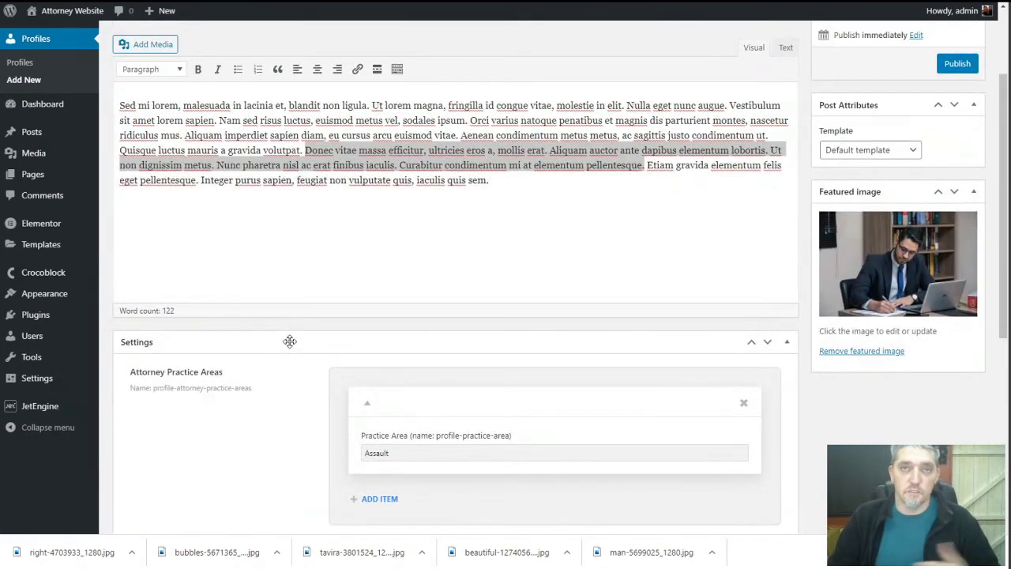
{"action": "scroll", "coordinate": [289, 341], "scroll_direction": "up", "scroll_amount": 2}
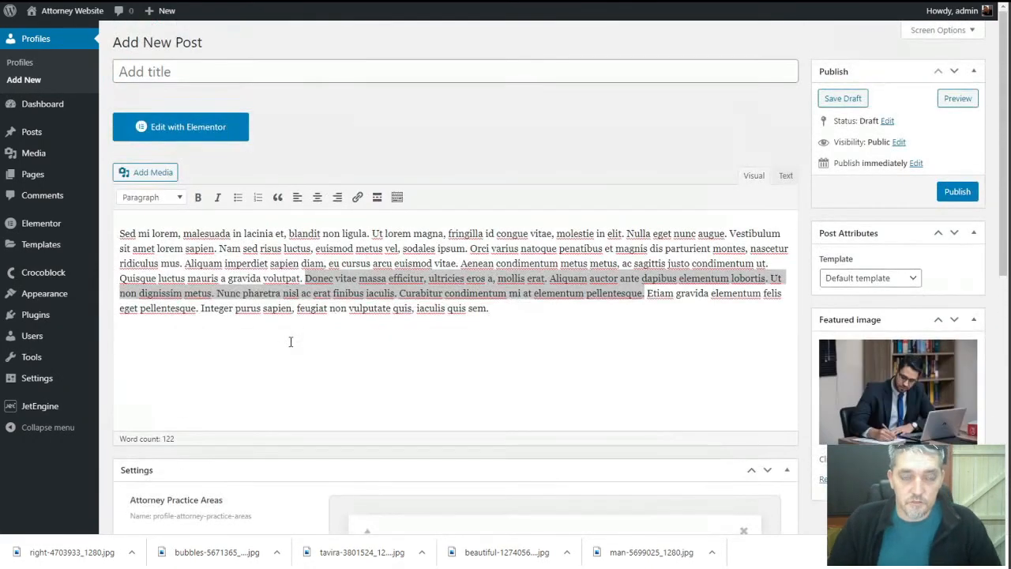
{"action": "left_click", "coordinate": [414, 263]}
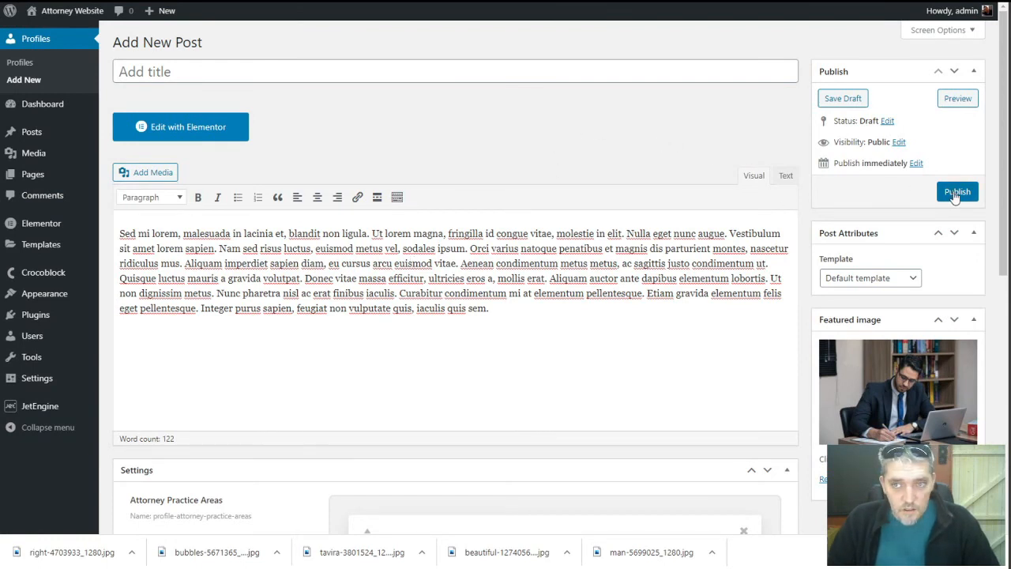
Paste the attorney's name as the post title and publish the profile
{"action": "left_click", "coordinate": [384, 73]}
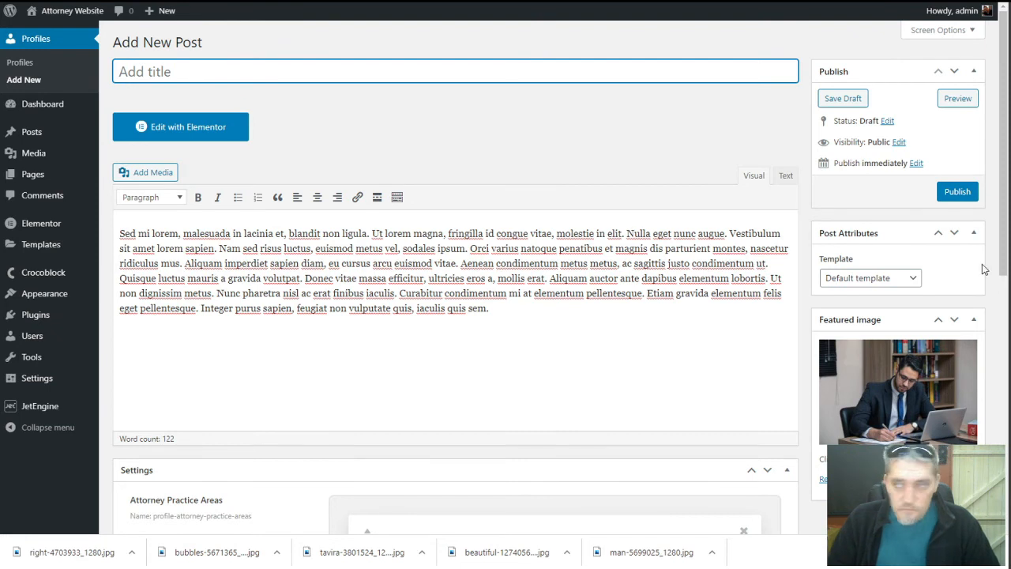
{"action": "key", "text": "alt+Tab"}
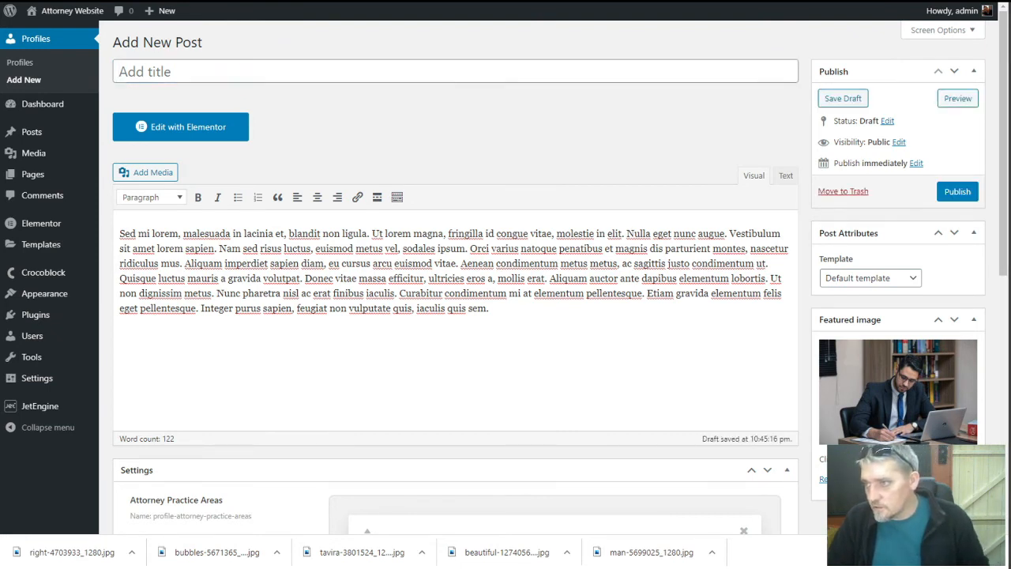
{"action": "left_click", "coordinate": [603, 70]}
{"action": "type", "text": "John Doe"}
{"action": "left_click_drag", "start_coordinate": [636, 96], "coordinate": [781, 203]}
{"action": "left_click", "coordinate": [963, 196]}
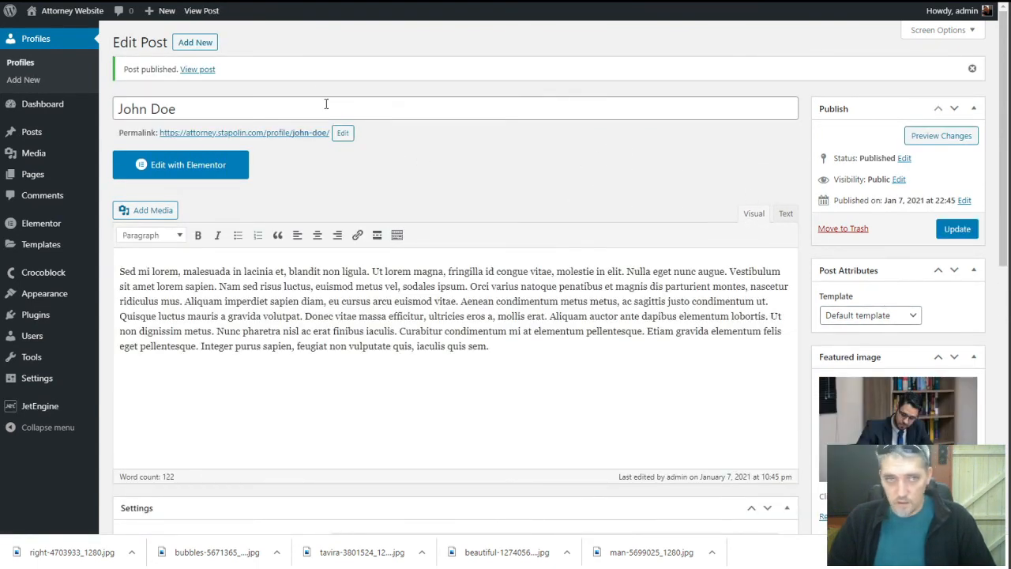
Start a new profile with the attorney's name as title and the placeholder paragraph pasted twice
{"action": "triple_click", "coordinate": [481, 346]}
{"action": "key", "text": "ctrl+c"}
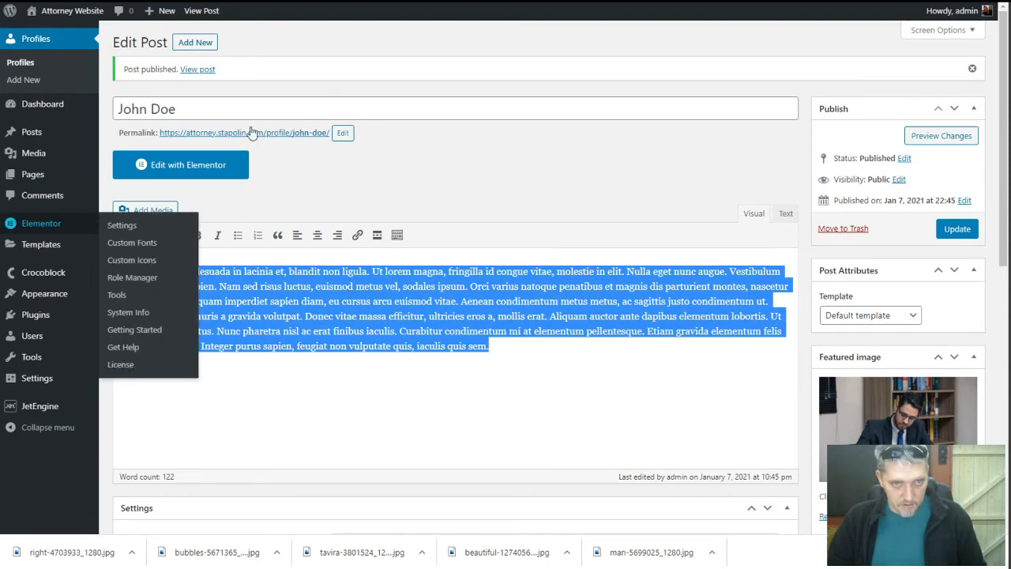
{"action": "left_click", "coordinate": [190, 40]}
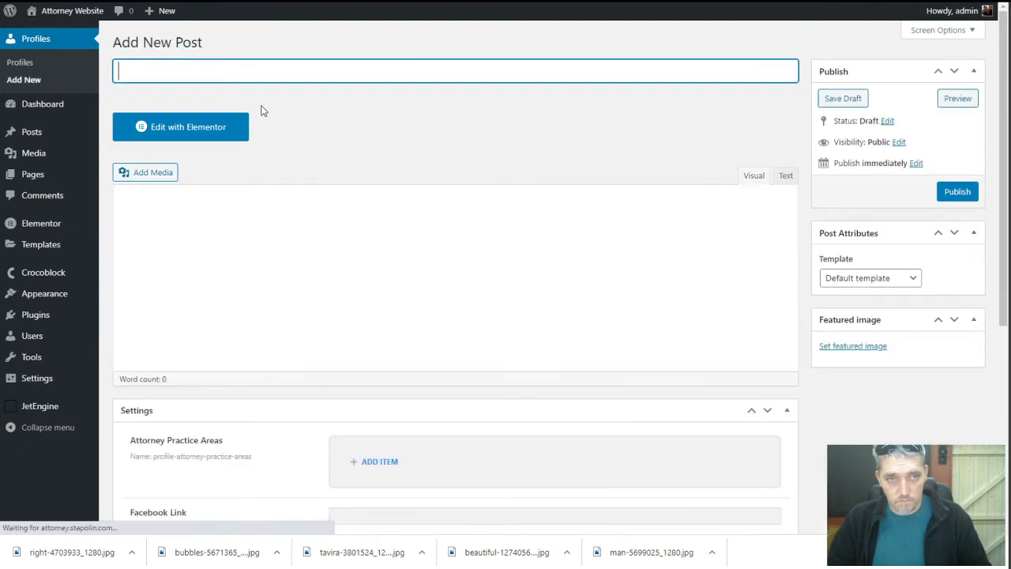
{"action": "type", "text": "Jane "}
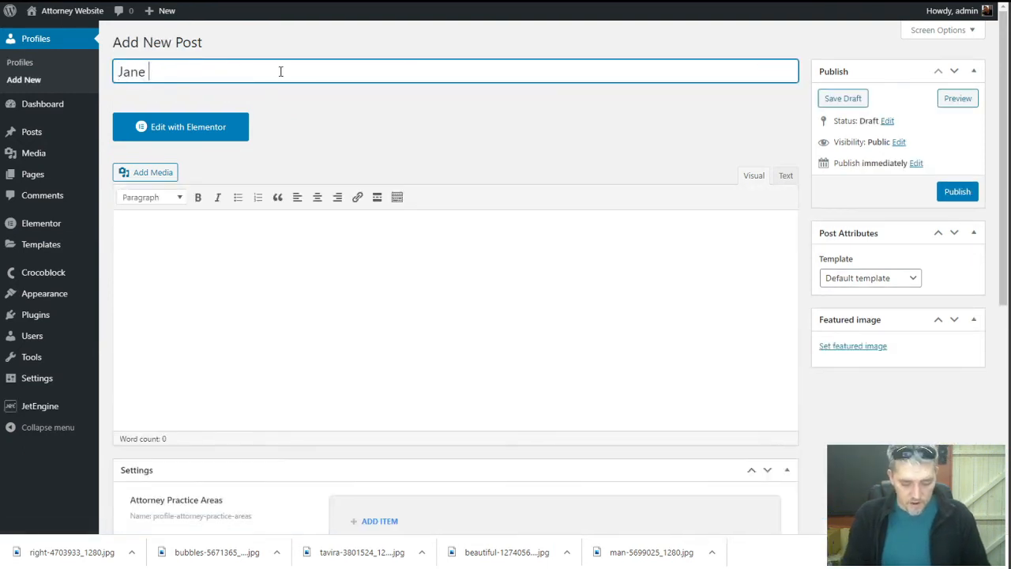
{"action": "type", "text": "oDoe"}
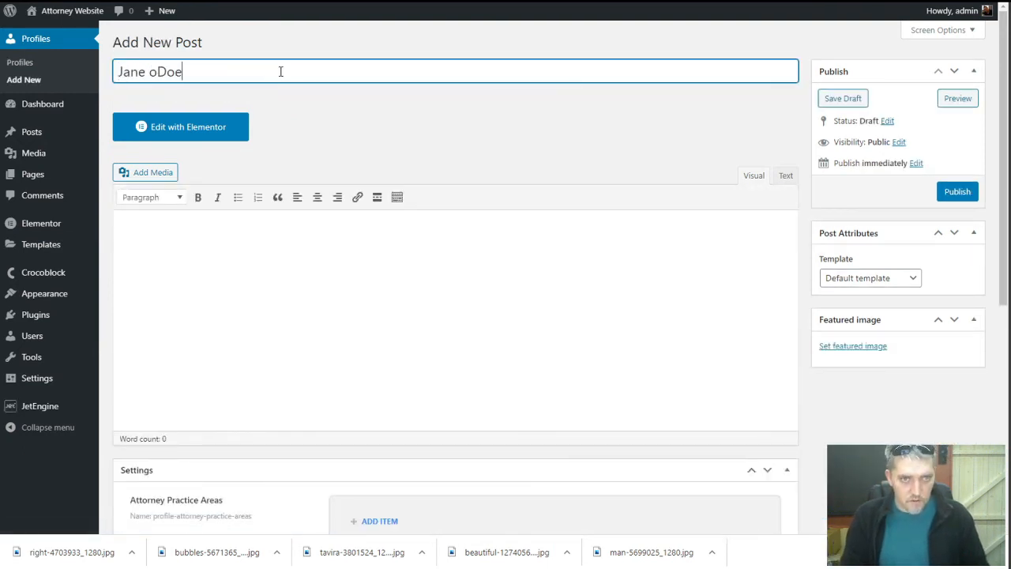
{"action": "type", "text": "DoeO'Doe"}
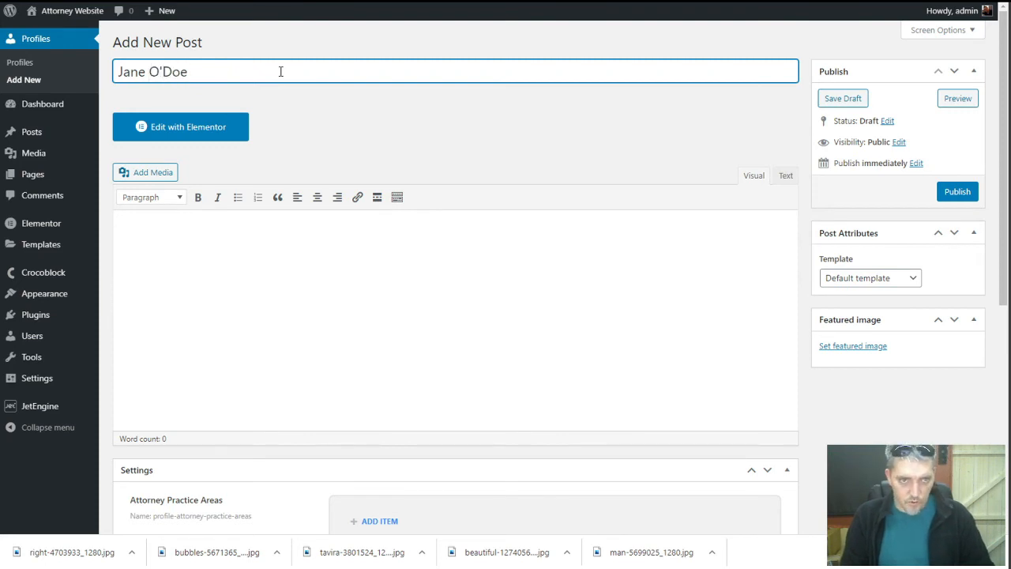
{"action": "key", "text": "Tab"}
{"action": "key", "text": "ctrl+v"}
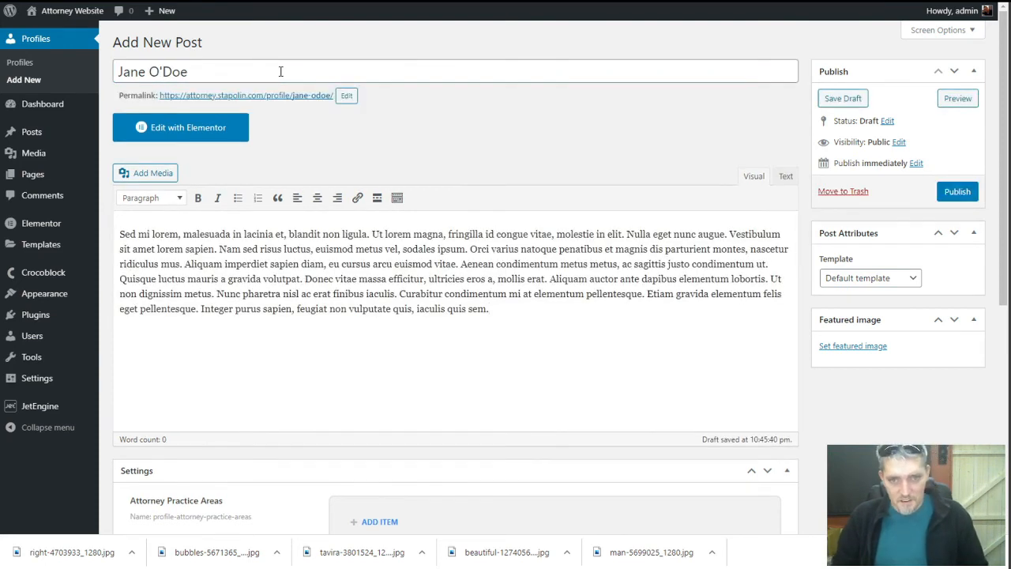
{"action": "key", "text": "ctrl+v"}
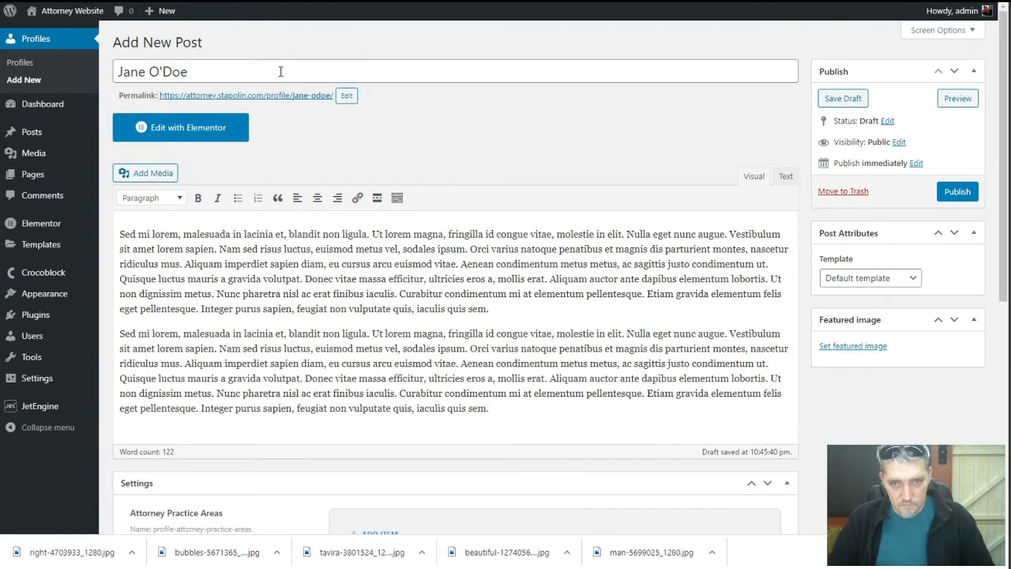
Move the sentences from 'Donec' to 'dignissim metus' out of the body into the Excerpt
{"action": "left_click_drag", "start_coordinate": [306, 378], "coordinate": [217, 397]}
{"action": "key", "text": "ctrl+c"}
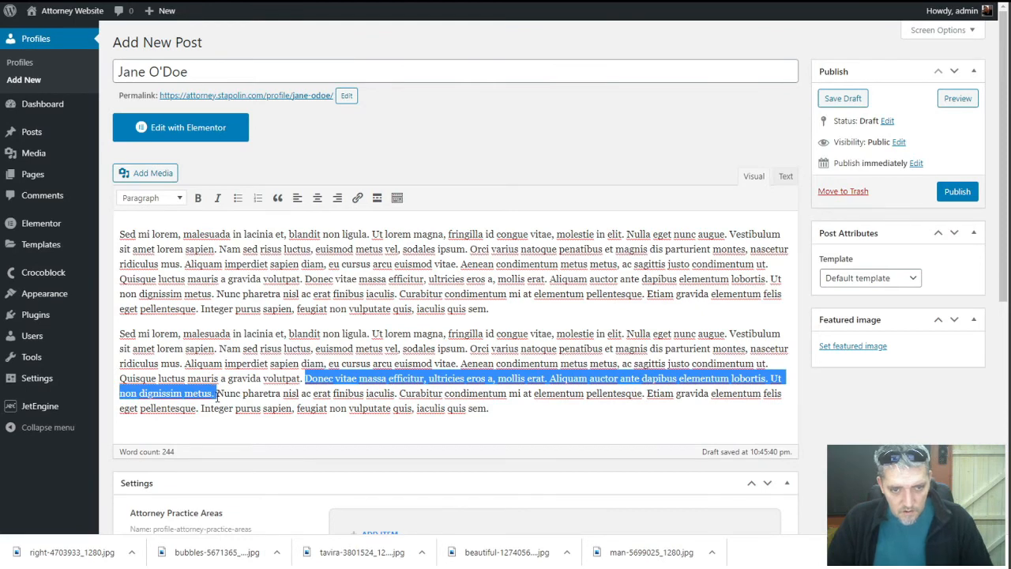
{"action": "key", "text": "Delete"}
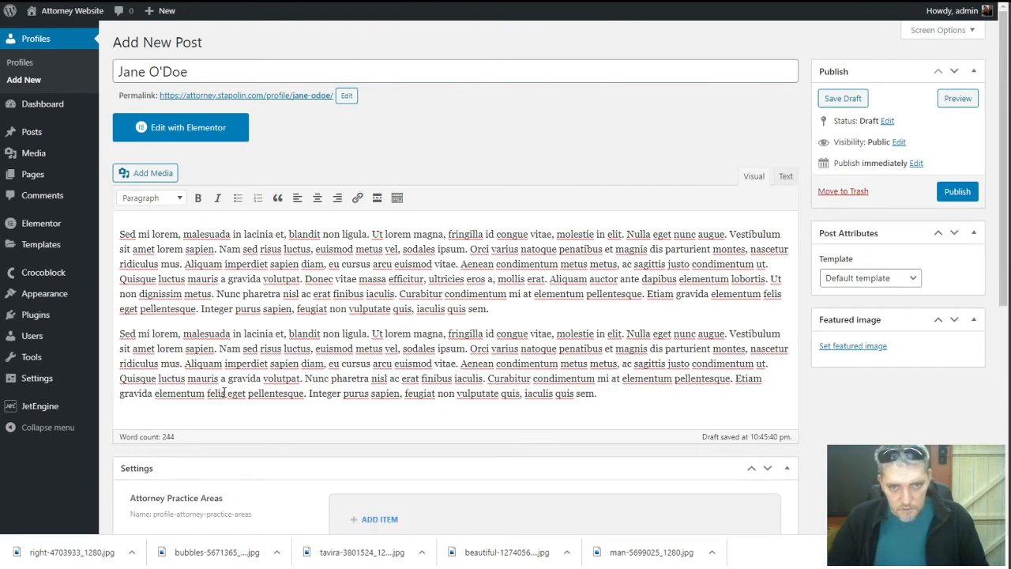
{"action": "scroll", "coordinate": [221, 394], "scroll_direction": "down", "scroll_amount": 5}
{"action": "left_click", "coordinate": [233, 442]}
{"action": "key", "text": "ctrl+v"}
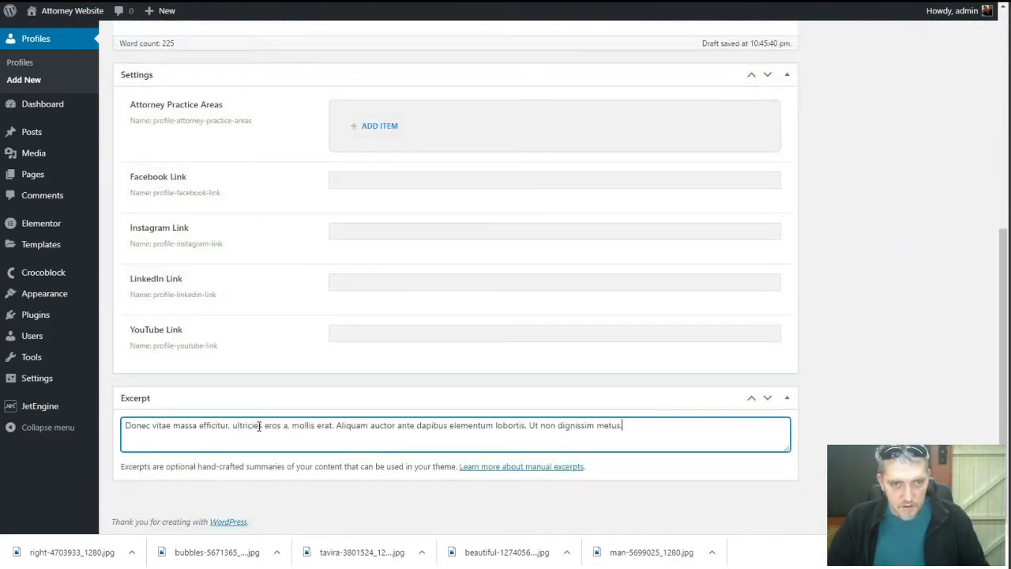
Add practice areas DUI, Assault and Personal Injury to the repeater
{"action": "left_click", "coordinate": [369, 131]}
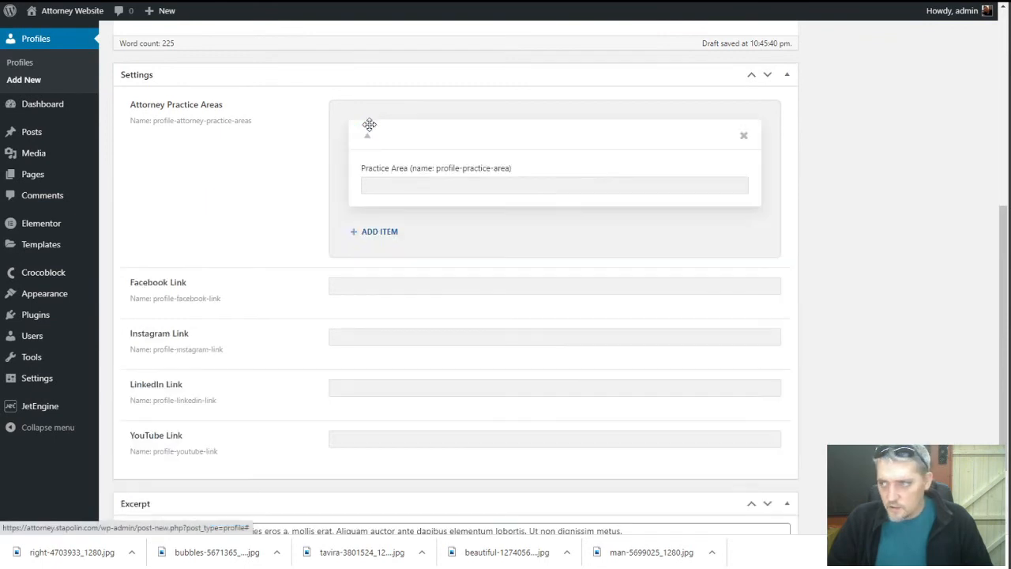
{"action": "left_click", "coordinate": [376, 186]}
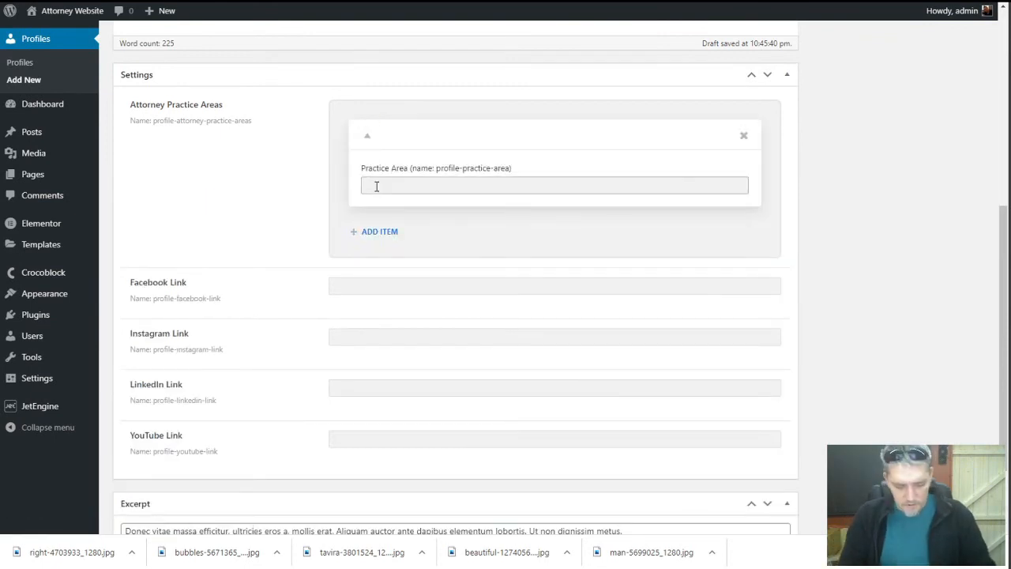
{"action": "type", "text": "DUI"}
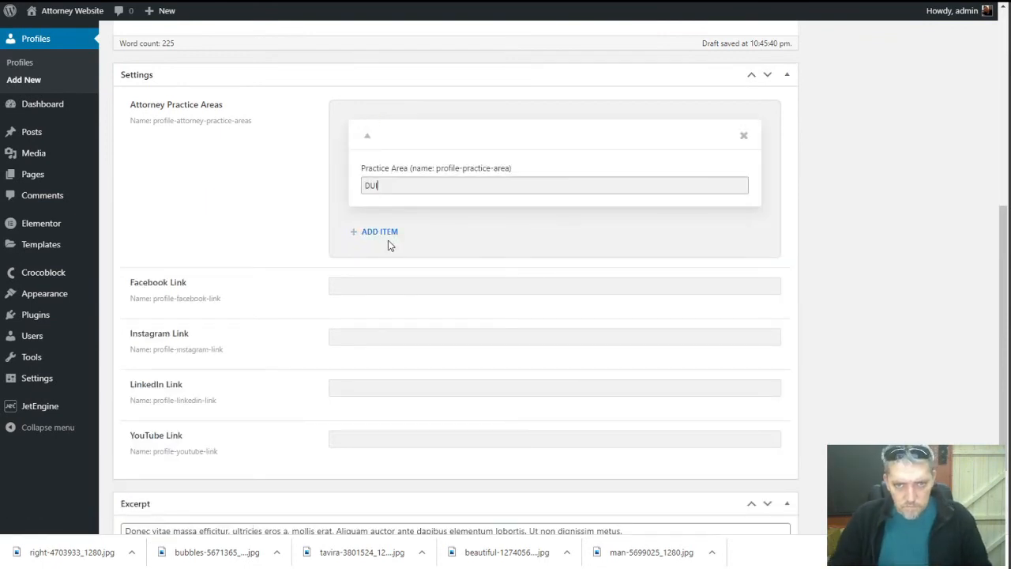
{"action": "left_click", "coordinate": [380, 232]}
{"action": "left_click", "coordinate": [387, 288]}
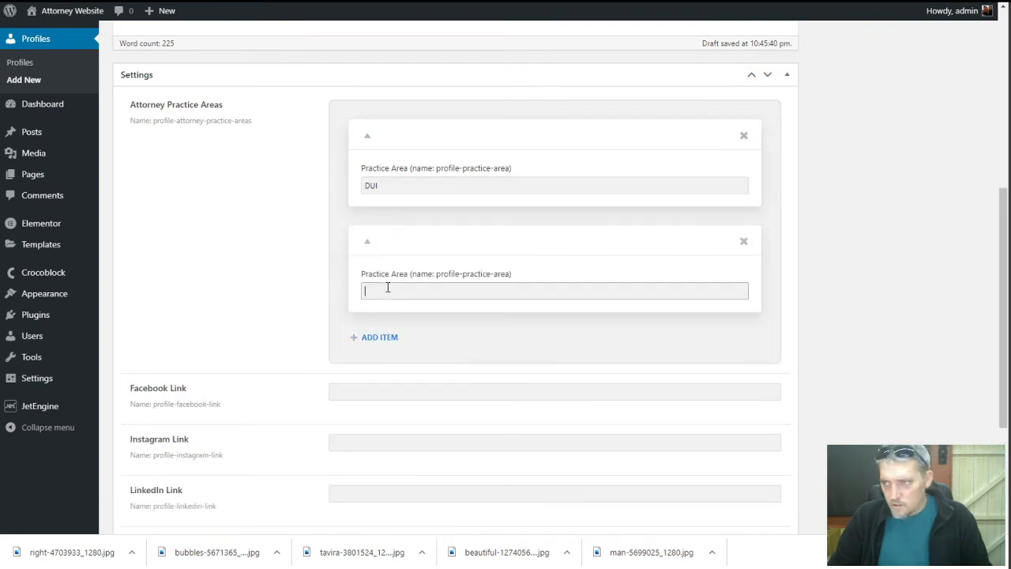
{"action": "type", "text": "Assault"}
{"action": "left_click", "coordinate": [379, 337]}
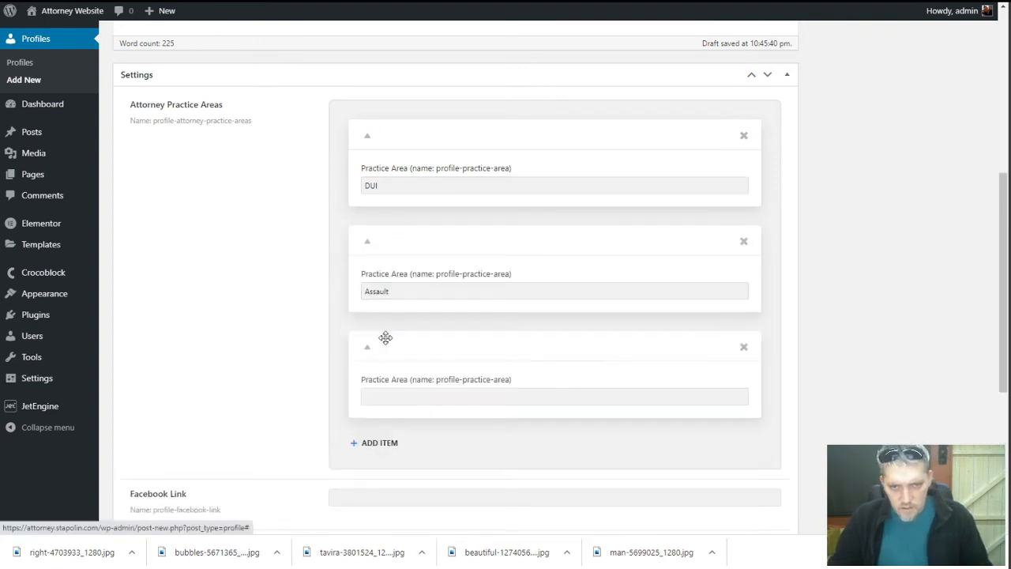
{"action": "left_click", "coordinate": [386, 391]}
{"action": "type", "text": "Per"}
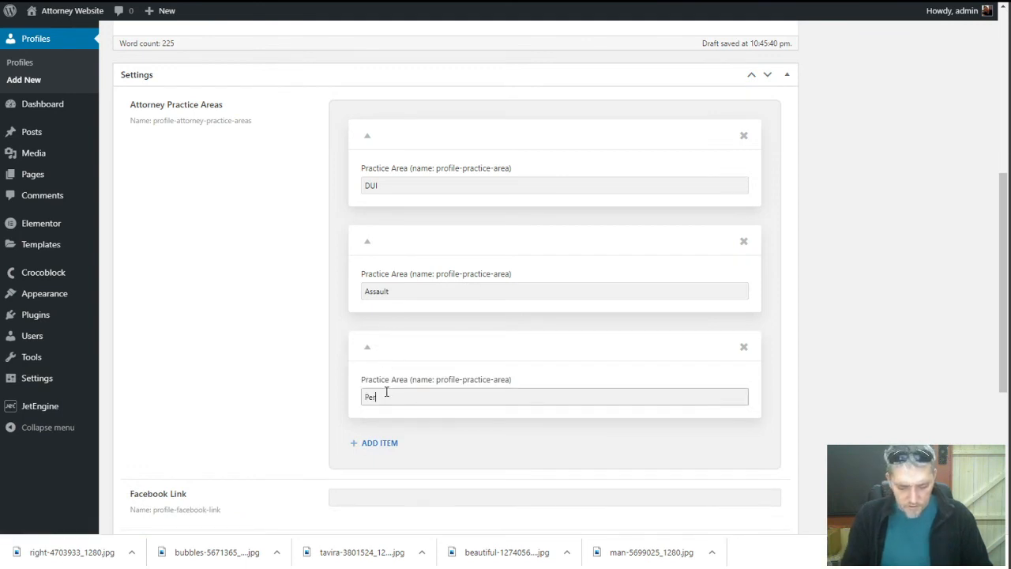
{"action": "type", "text": "sonal Injury"}
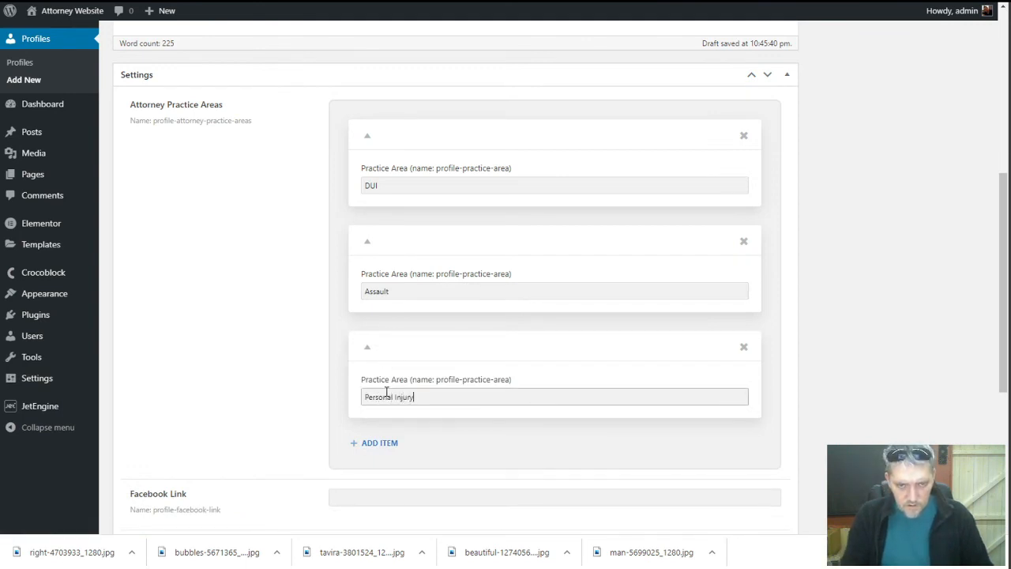
{"action": "left_click", "coordinate": [310, 364]}
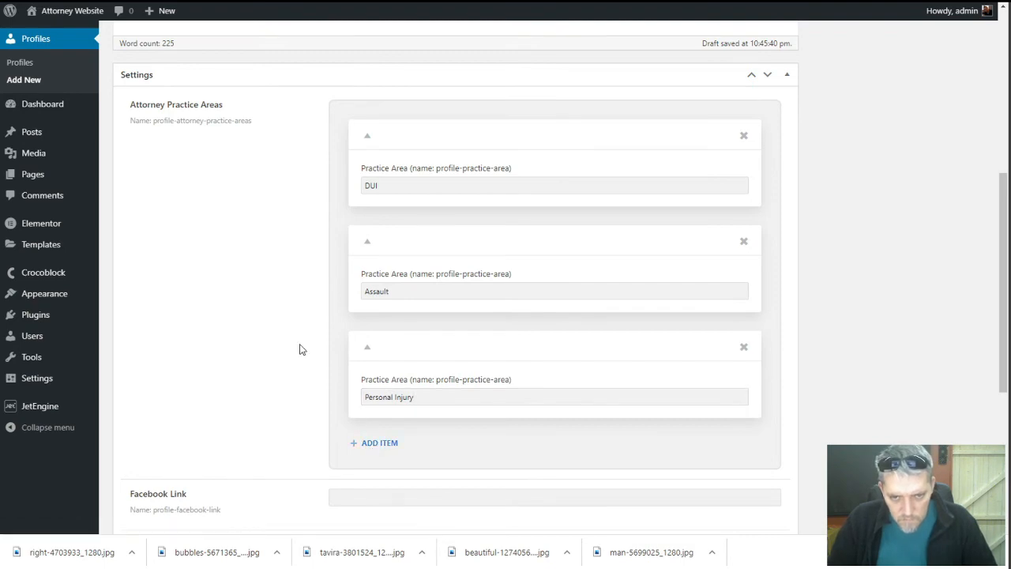
{"action": "scroll", "coordinate": [300, 348], "scroll_direction": "up", "scroll_amount": 5}
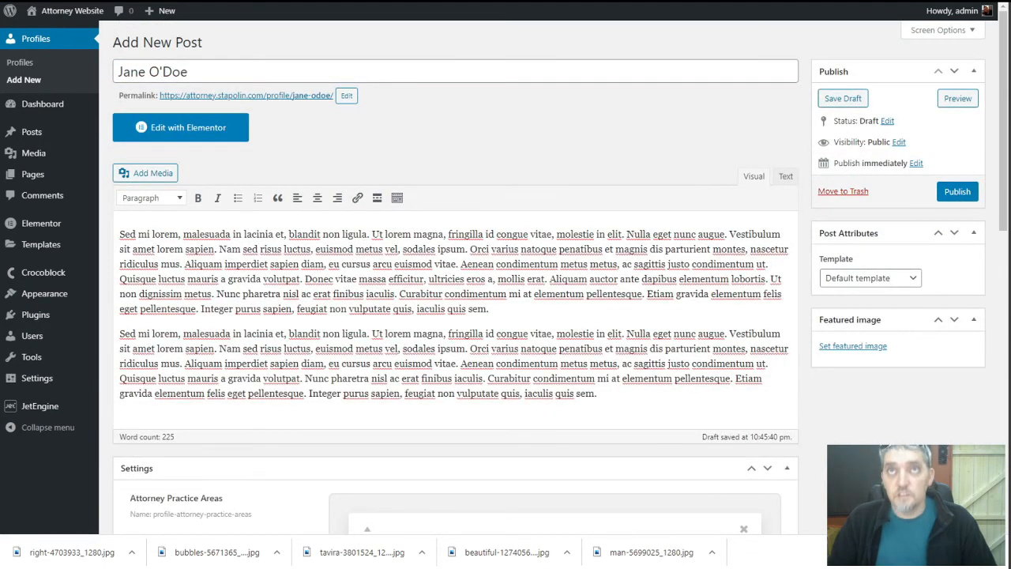
{"action": "left_click", "coordinate": [850, 348]}
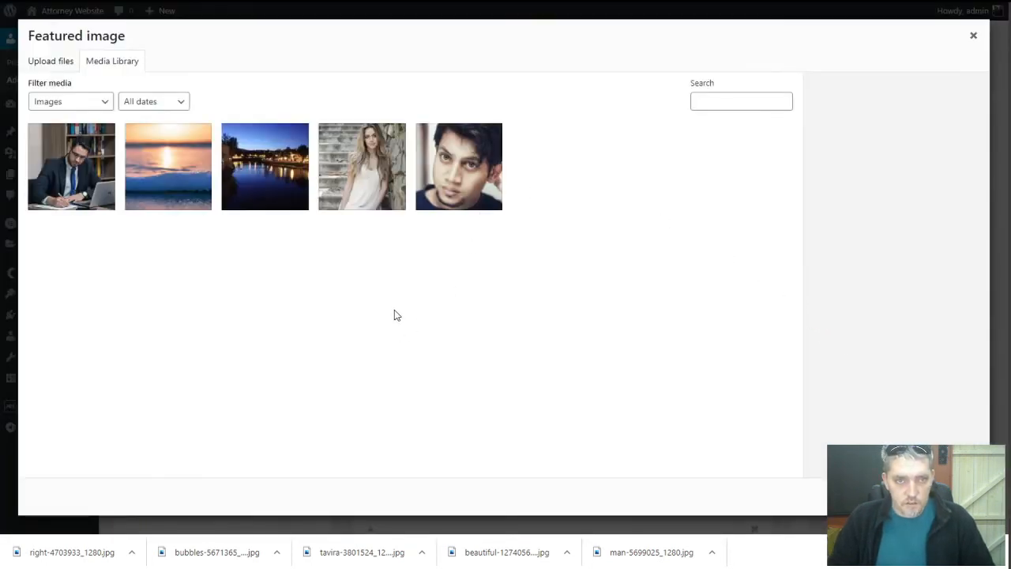
Download the 1280×853 version of Pixabay's woman-lawyer-on-the-phone photo
{"action": "left_click", "coordinate": [415, 0]}
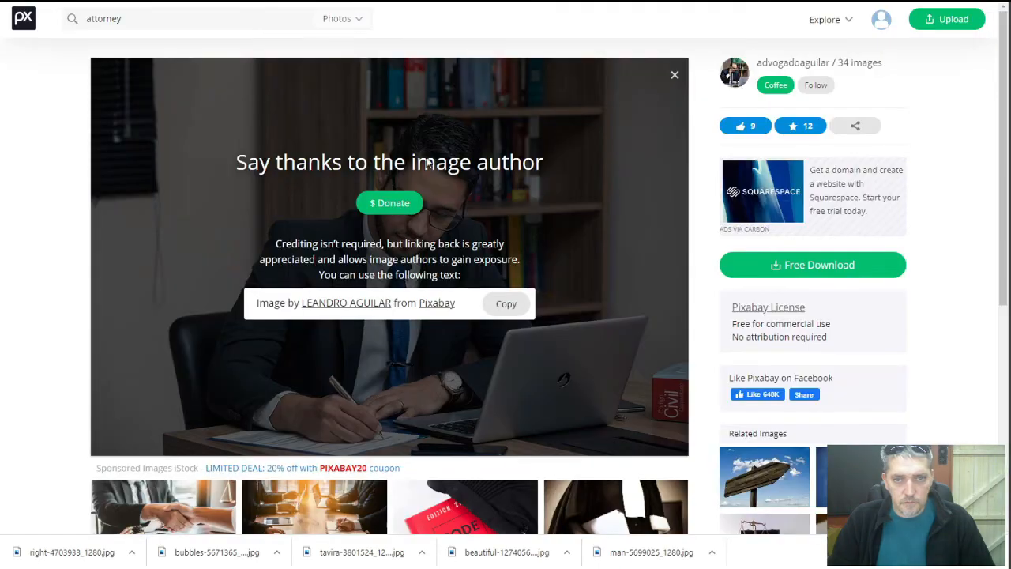
{"action": "scroll", "coordinate": [657, 329], "scroll_direction": "down", "scroll_amount": 3}
{"action": "scroll", "coordinate": [176, 53], "scroll_direction": "up", "scroll_amount": 2}
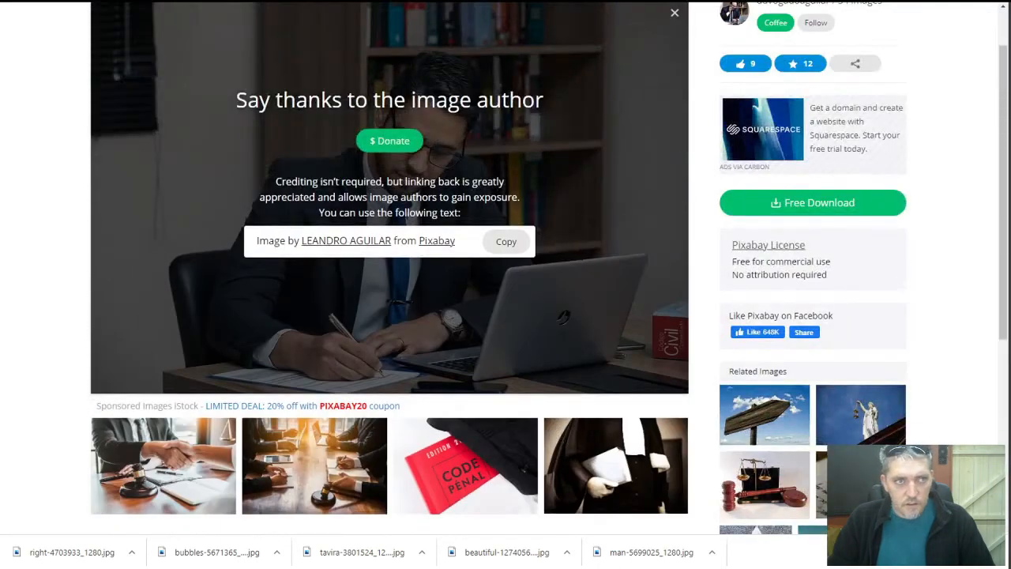
{"action": "scroll", "coordinate": [418, 247], "scroll_direction": "up", "scroll_amount": 9}
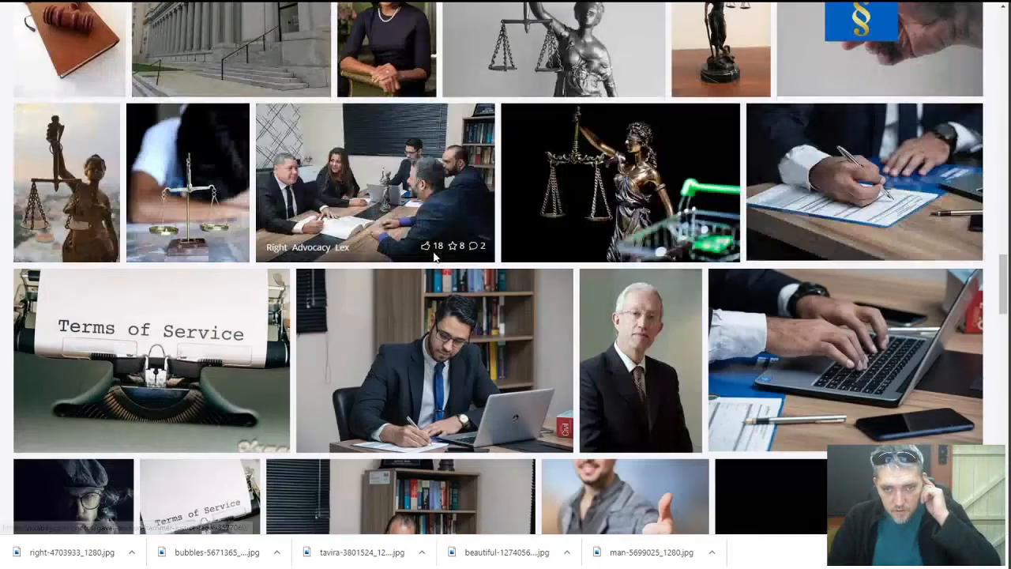
{"action": "scroll", "coordinate": [433, 255], "scroll_direction": "down", "scroll_amount": 3}
{"action": "scroll", "coordinate": [434, 255], "scroll_direction": "down", "scroll_amount": 4}
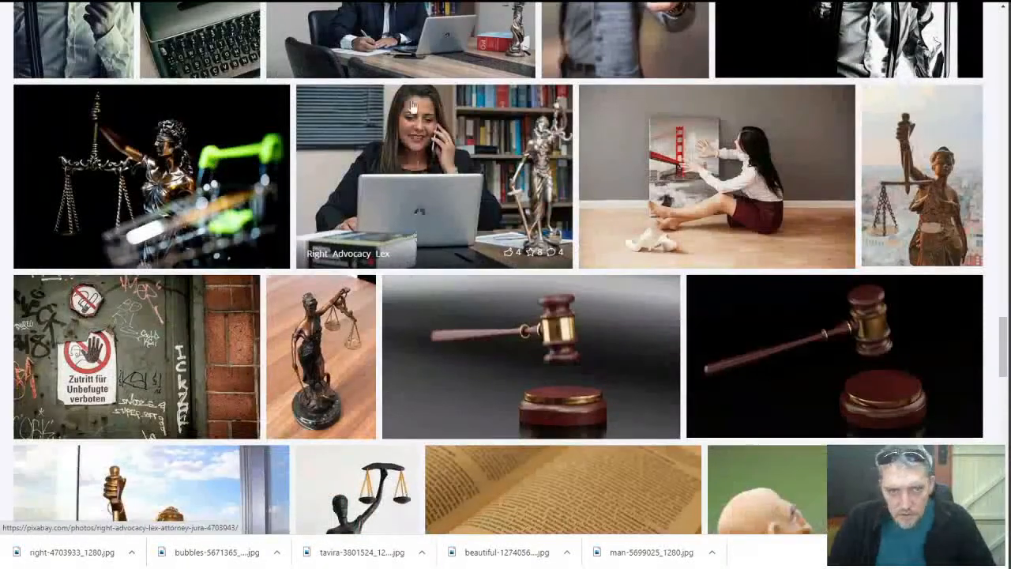
{"action": "left_click", "coordinate": [413, 144]}
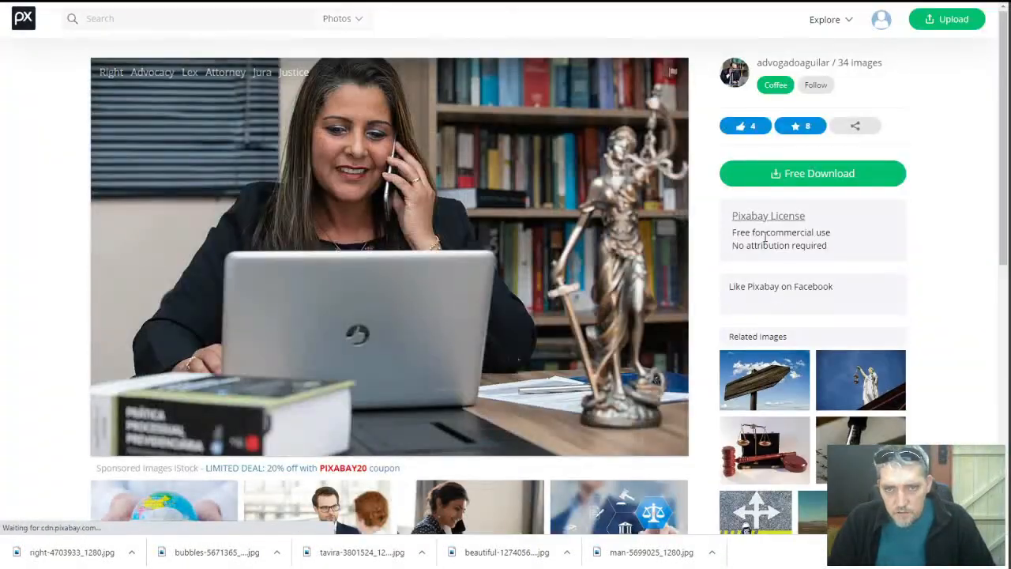
{"action": "left_click", "coordinate": [782, 174]}
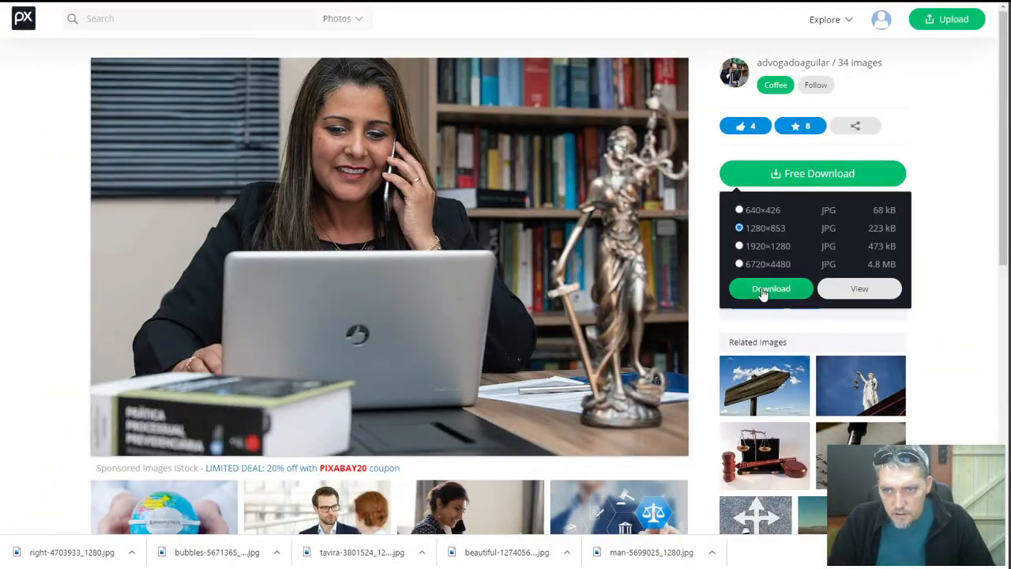
{"action": "left_click", "coordinate": [764, 289]}
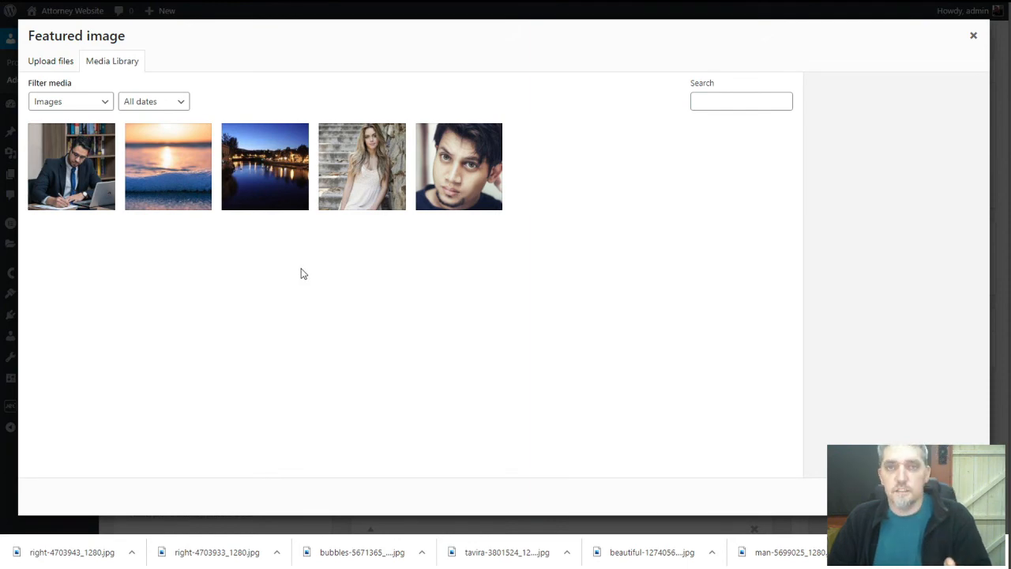
Upload the downloaded photo and set it as the profile's featured image
{"action": "left_click_drag", "start_coordinate": [79, 552], "coordinate": [381, 229]}
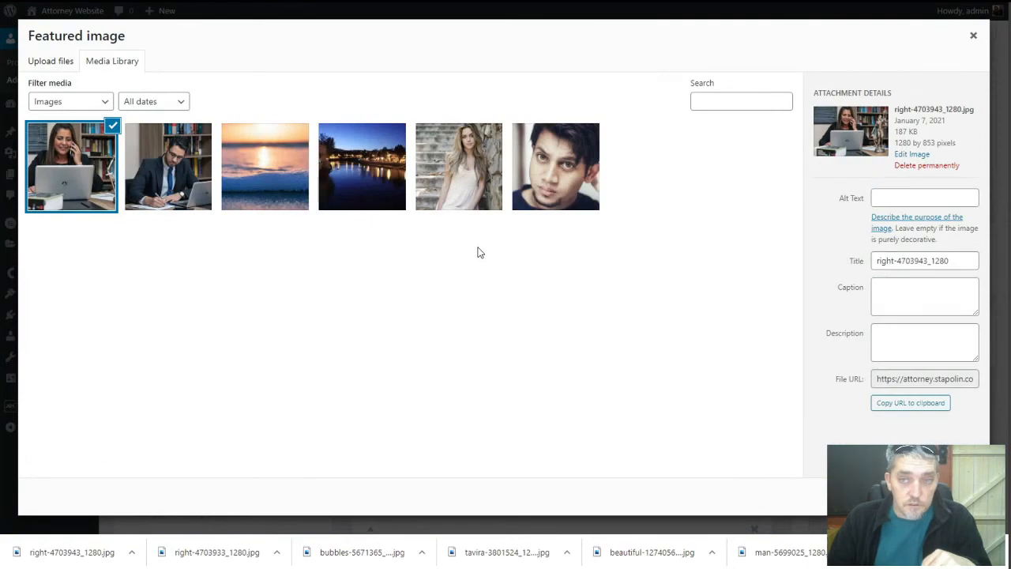
{"action": "left_click", "coordinate": [938, 496]}
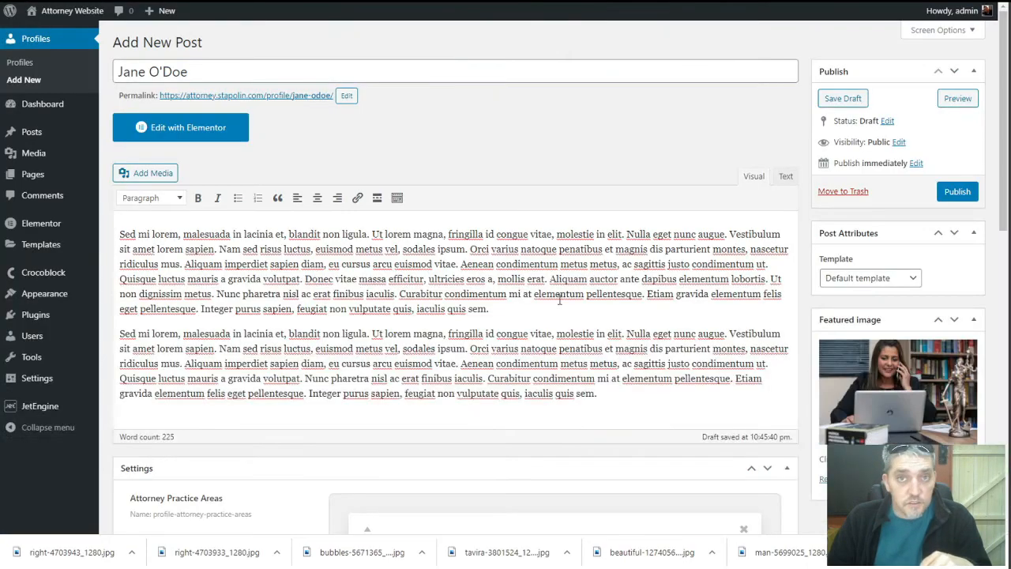
{"action": "scroll", "coordinate": [642, 297], "scroll_direction": "down", "scroll_amount": 9}
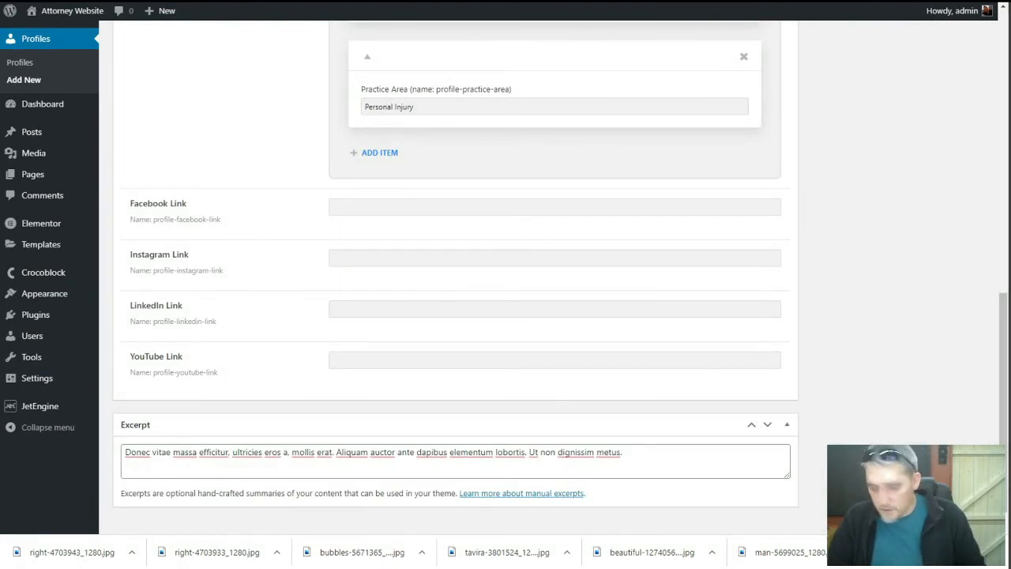
Paste the Facebook, LinkedIn and YouTube links and publish the profile
{"action": "left_click", "coordinate": [415, 205]}
{"action": "type", "text": "https://facebook.com/sample-attorney/"}
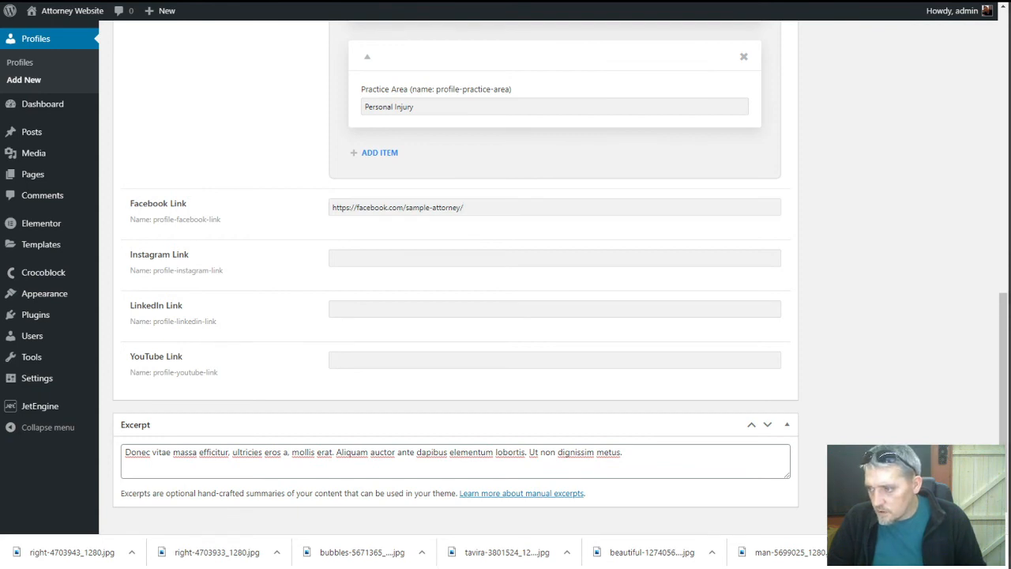
{"action": "left_click", "coordinate": [343, 308]}
{"action": "type", "text": "https://linkedin.com/cample-attorney/"}
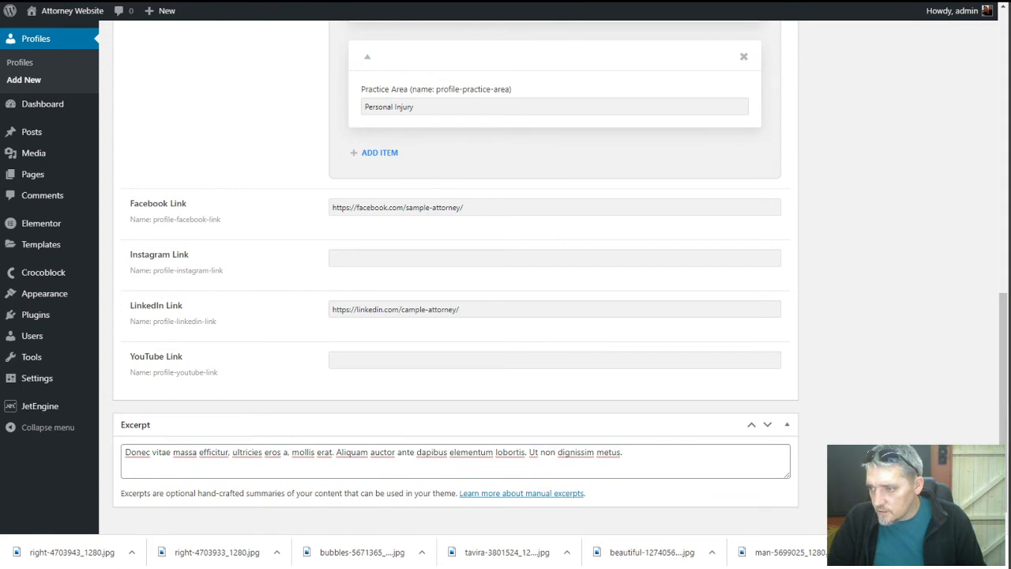
{"action": "left_click", "coordinate": [530, 357]}
{"action": "type", "text": "https://youtube.com/channel/sample-attorney-channel/"}
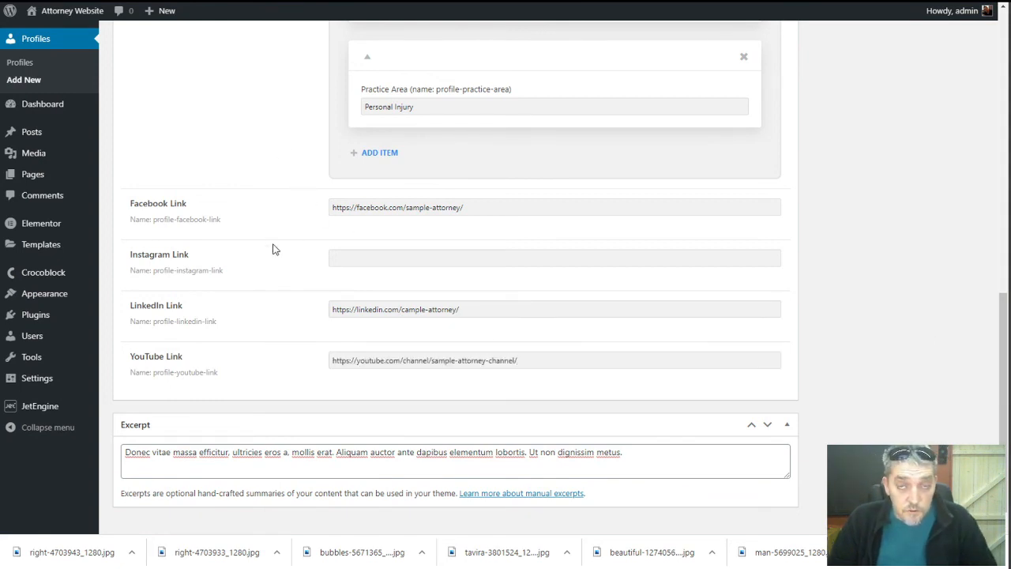
{"action": "scroll", "coordinate": [273, 249], "scroll_direction": "up", "scroll_amount": 9}
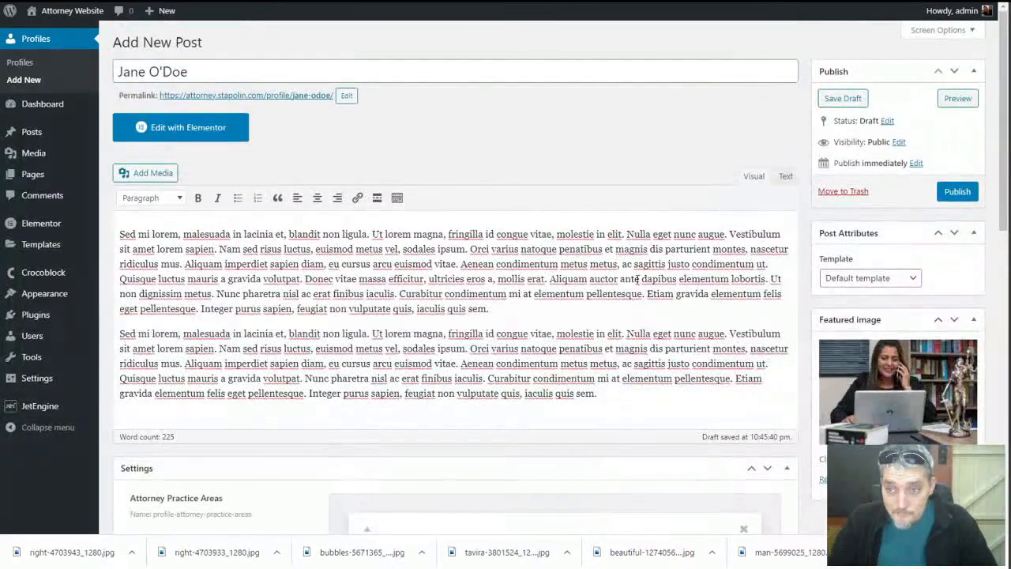
{"action": "left_click", "coordinate": [955, 191]}
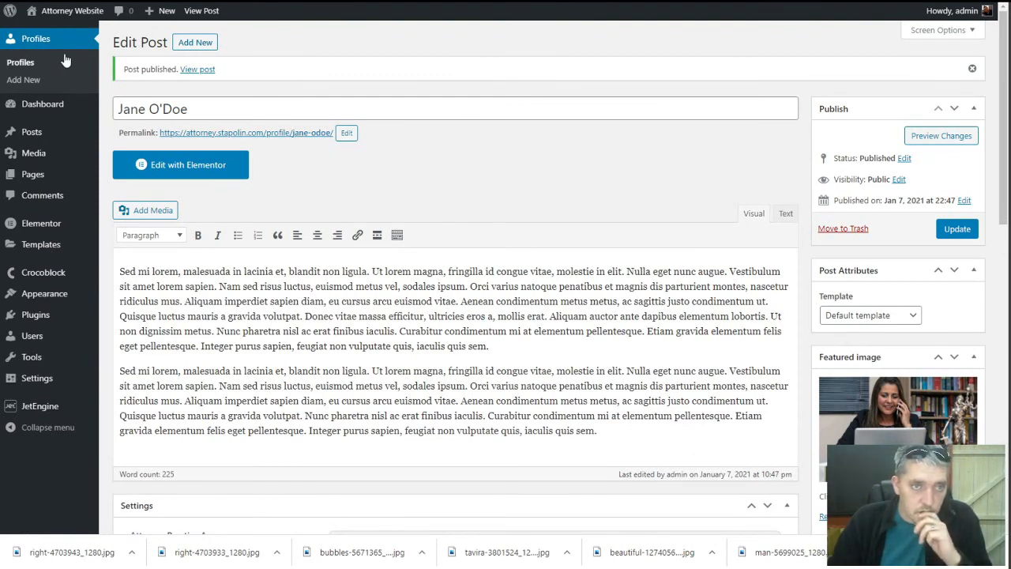
Go from the Profiles list to JetEngine's Listings page
{"action": "left_click", "coordinate": [33, 67]}
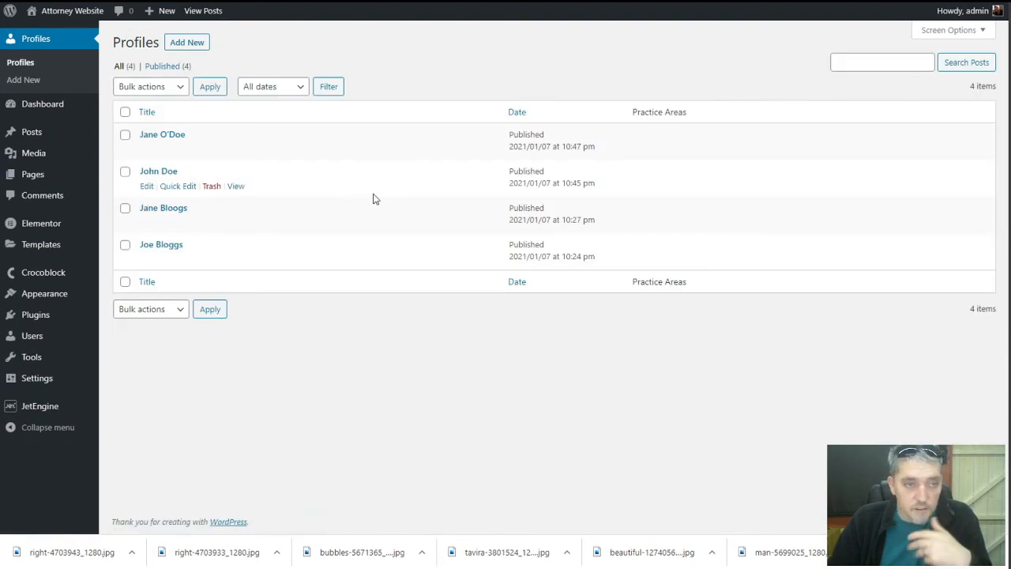
{"action": "mouse_move", "coordinate": [40, 410]}
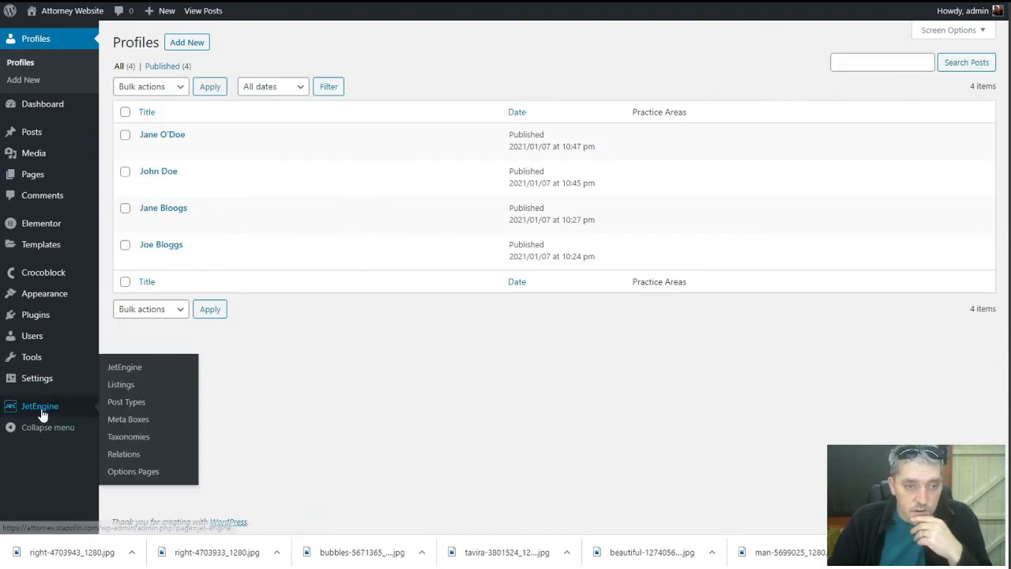
{"action": "left_click", "coordinate": [122, 387]}
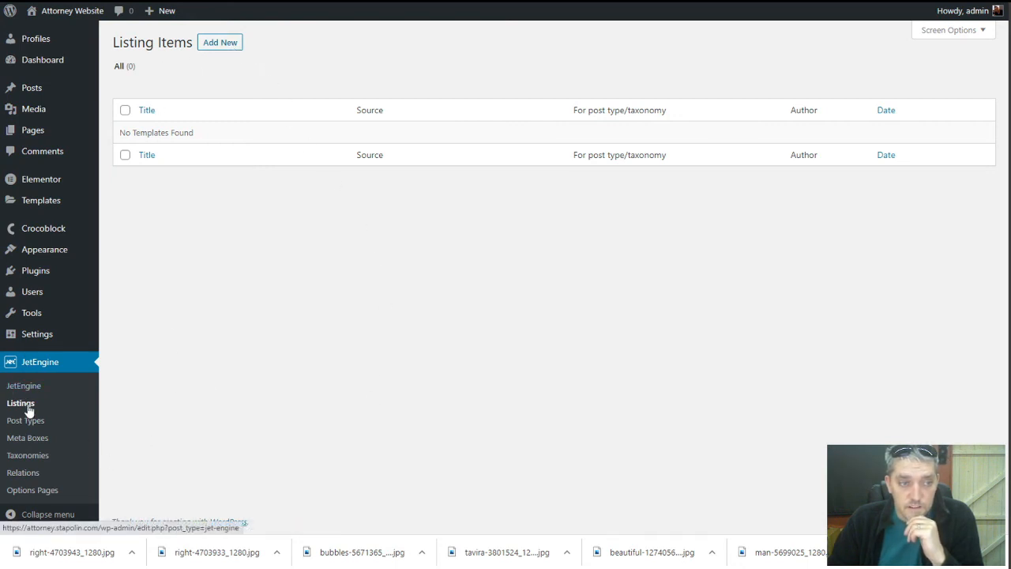
Start a new listing item with Posts as source and Profiles as post type
{"action": "left_click", "coordinate": [224, 44]}
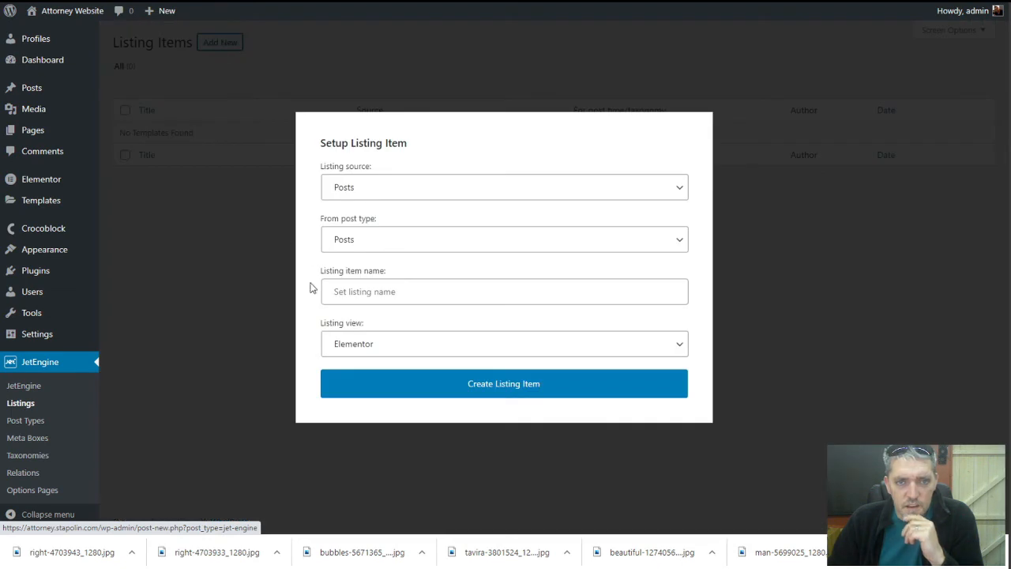
{"action": "left_click", "coordinate": [413, 195]}
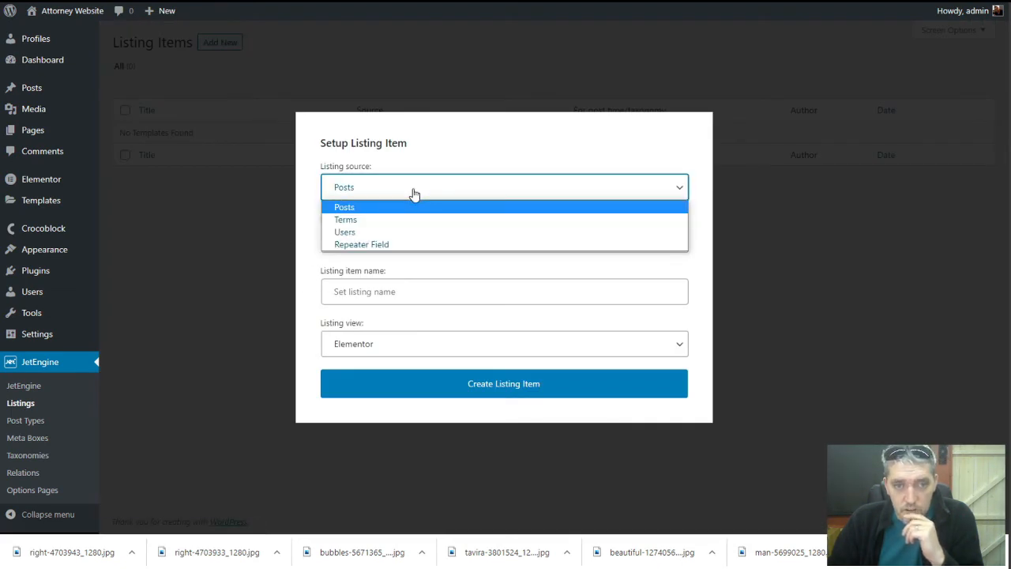
{"action": "left_click", "coordinate": [406, 207]}
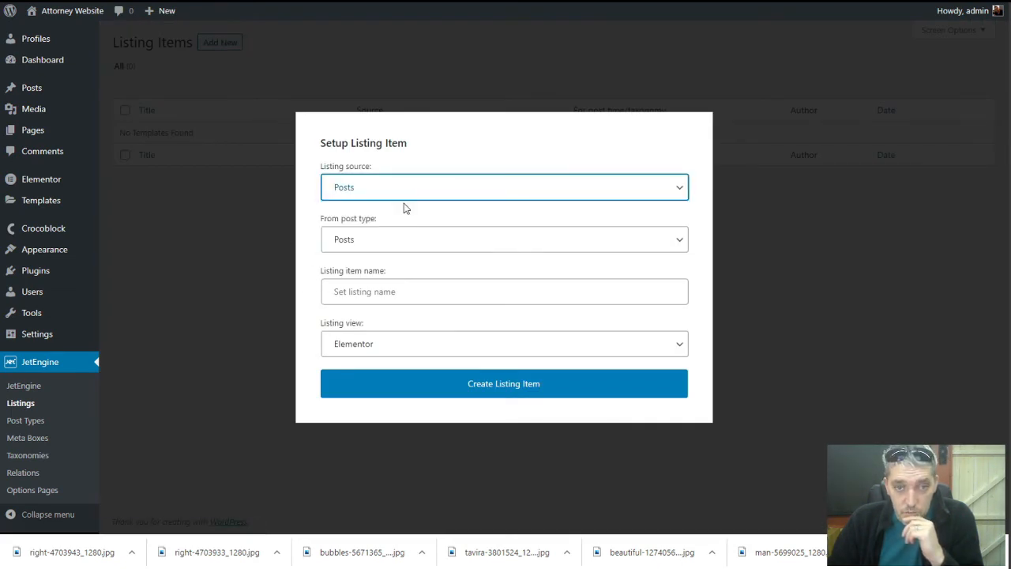
{"action": "left_click", "coordinate": [403, 248]}
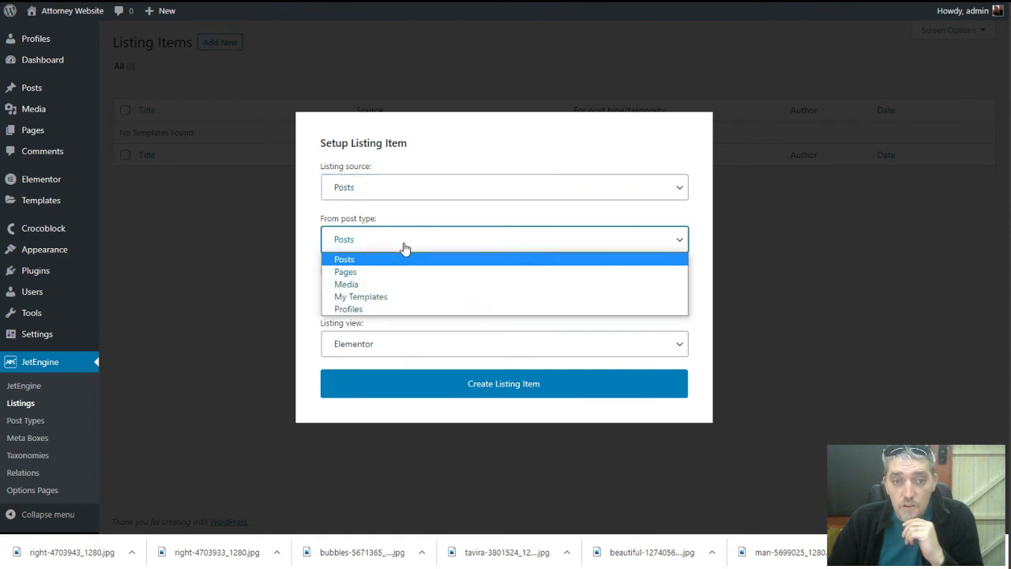
{"action": "left_click", "coordinate": [392, 310]}
Name it 'Home Page Attorney Profile List', keep the Elementor view and create it
{"action": "left_click", "coordinate": [392, 292]}
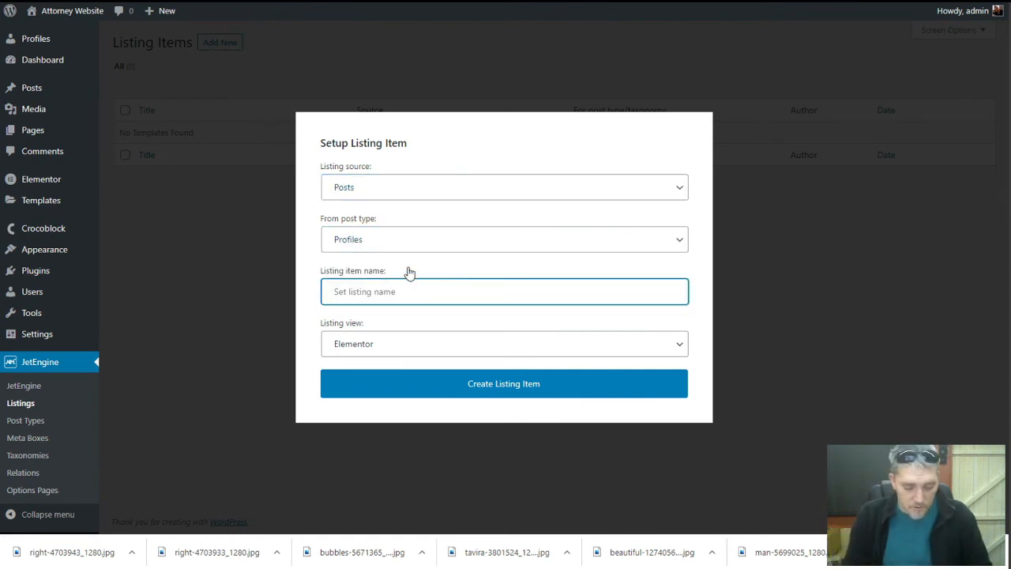
{"action": "type", "text": "home"}
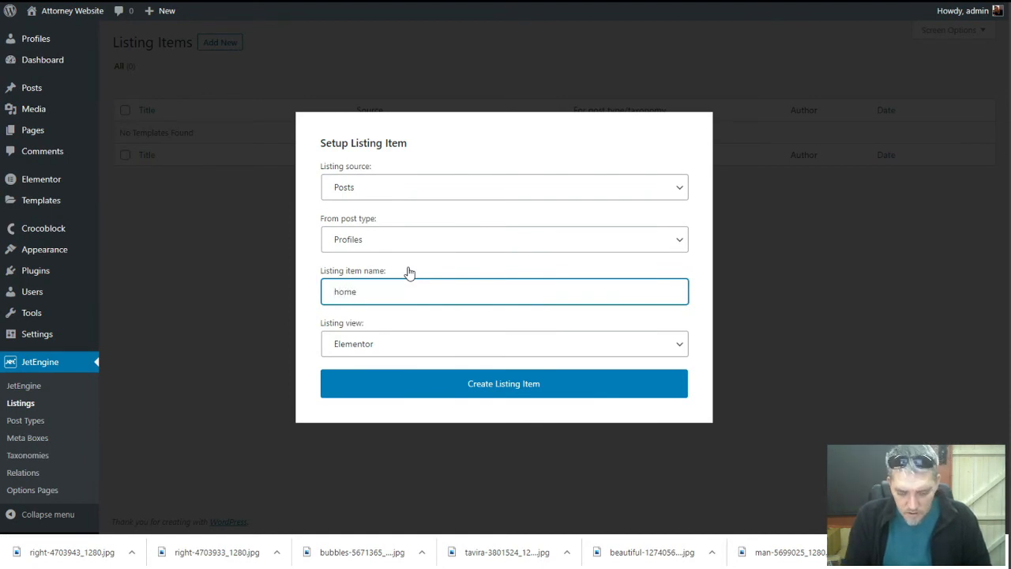
{"action": "key", "text": "BackSpace"}
{"action": "key", "text": "BackSpace"}
{"action": "key", "text": "BackSpace"}
{"action": "type", "text": "Home"}
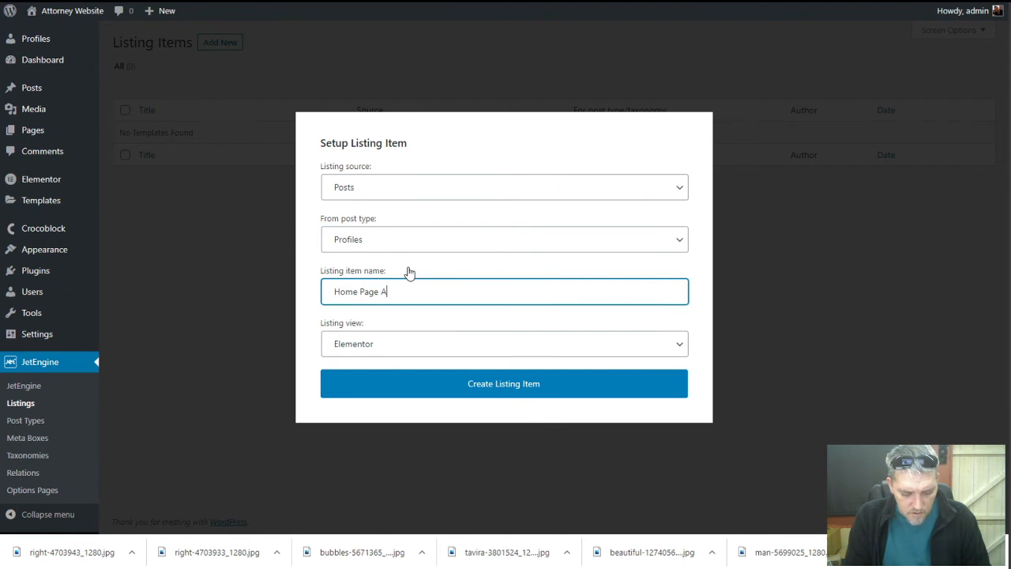
{"action": "type", "text": " Page Attorney"}
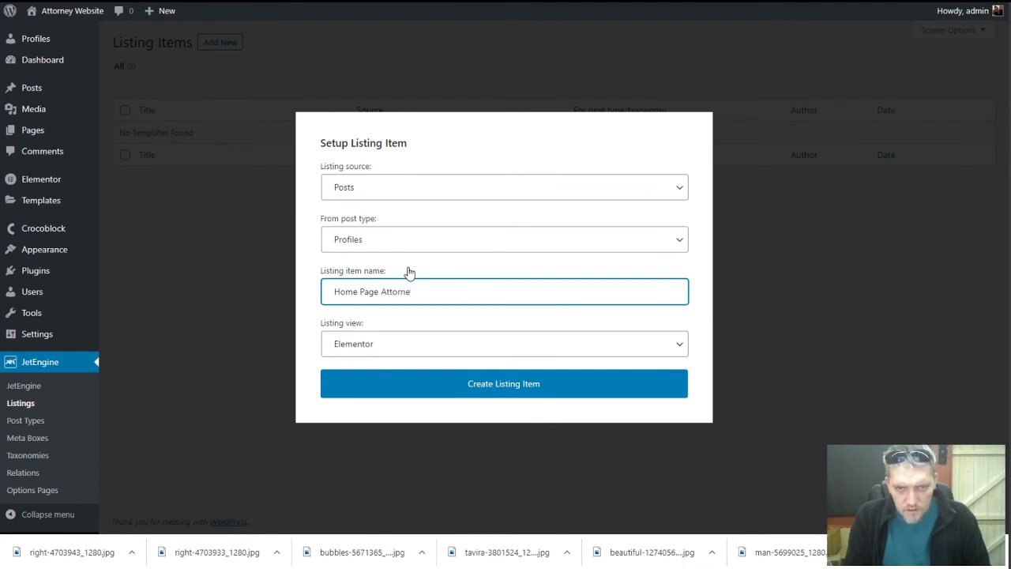
{"action": "key", "text": "BackSpace"}
{"action": "key", "text": "BackSpace"}
{"action": "key", "text": "BackSpace"}
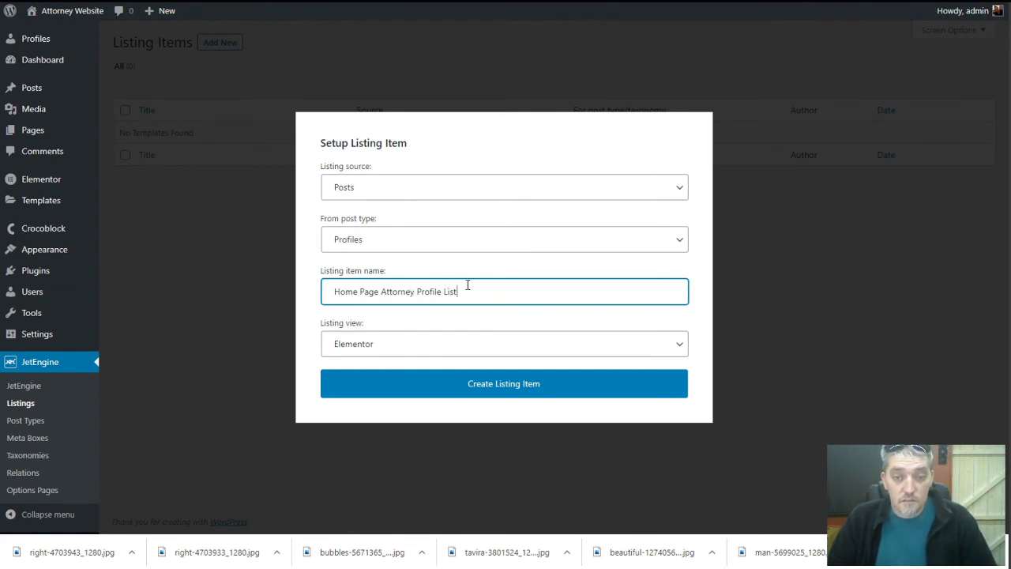
{"action": "left_click", "coordinate": [438, 339]}
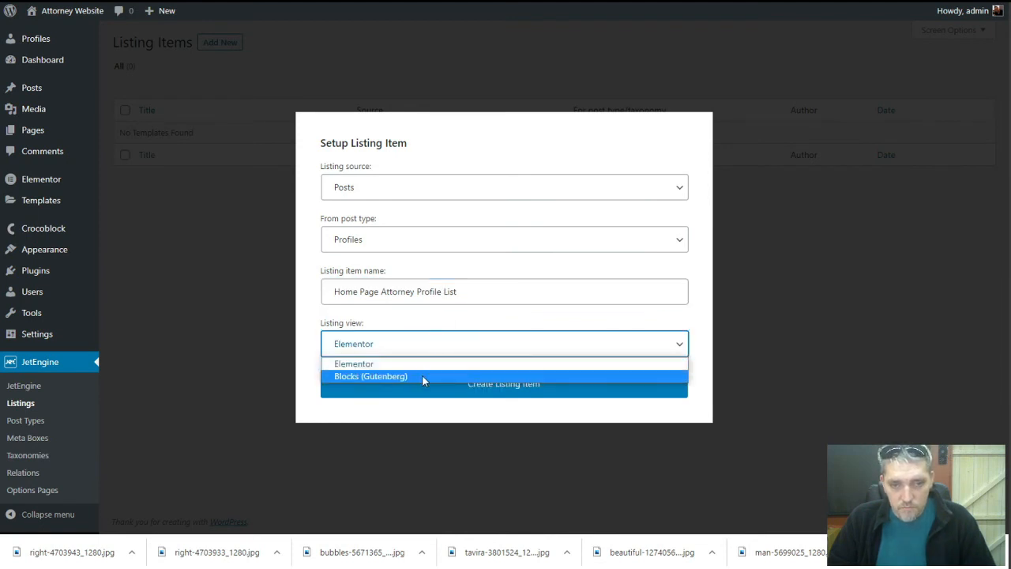
{"action": "left_click", "coordinate": [424, 364]}
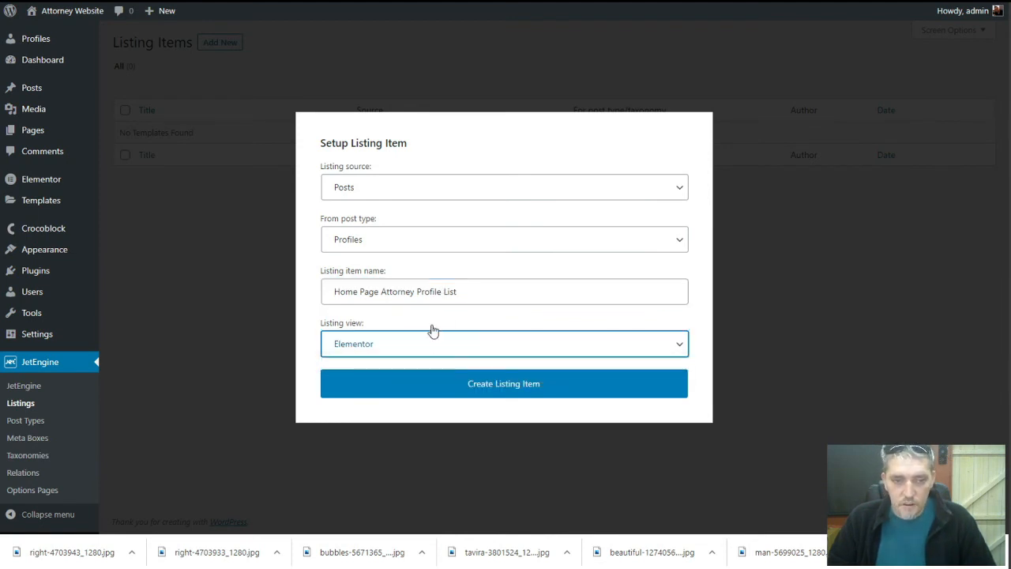
{"action": "left_click", "coordinate": [453, 389]}
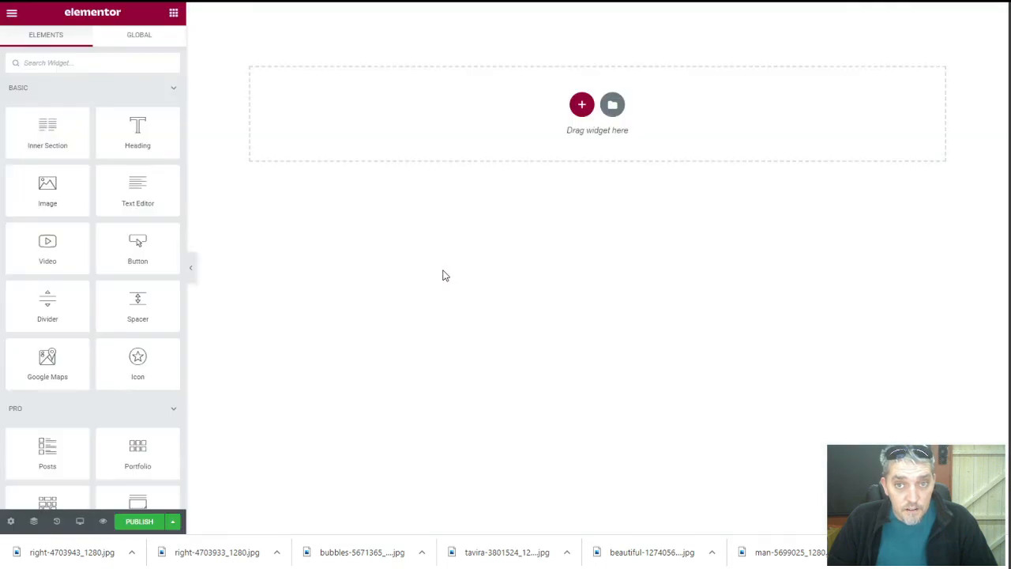
Add a one-column section and set the listing's Preview Width to 400
{"action": "left_click", "coordinate": [582, 105]}
{"action": "left_click", "coordinate": [439, 140]}
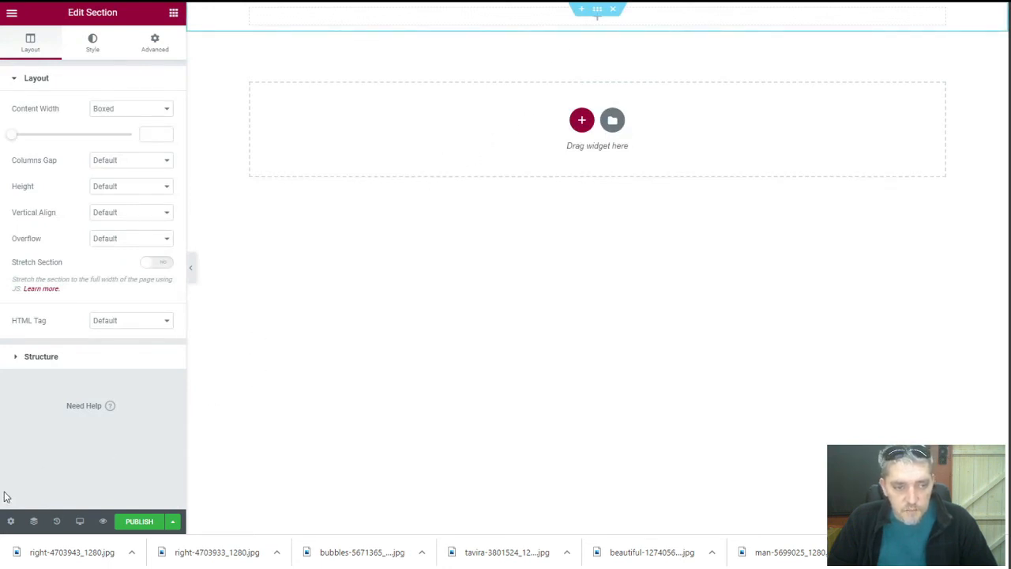
{"action": "left_click", "coordinate": [10, 520]}
{"action": "left_click", "coordinate": [79, 148]}
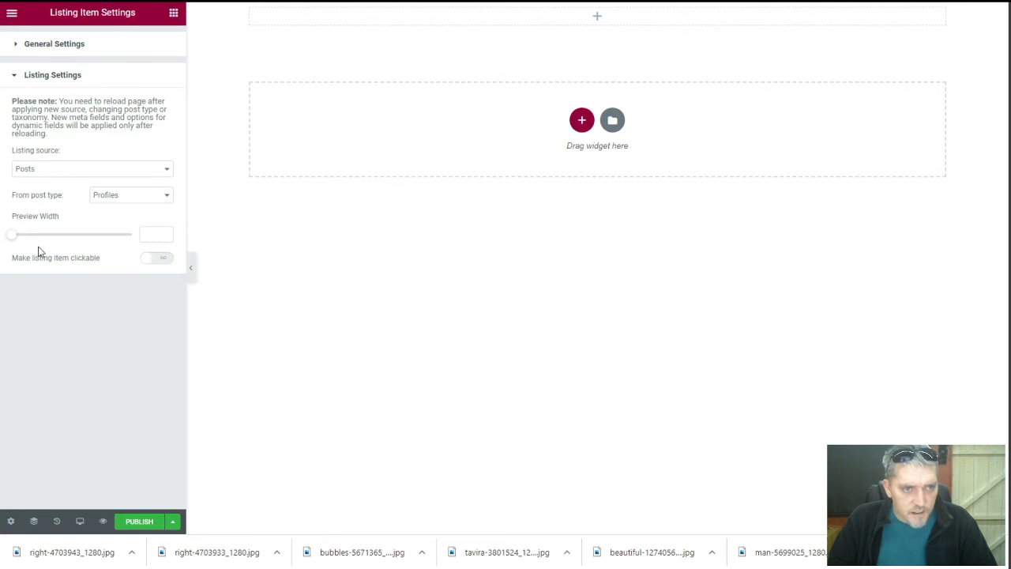
{"action": "left_click_drag", "start_coordinate": [14, 237], "coordinate": [26, 233]}
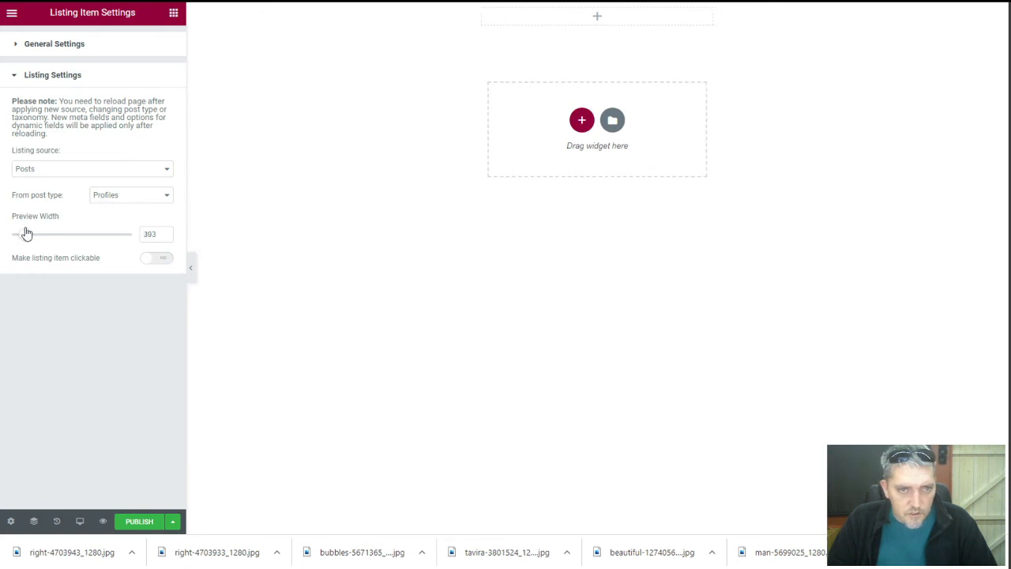
{"action": "left_click", "coordinate": [166, 233]}
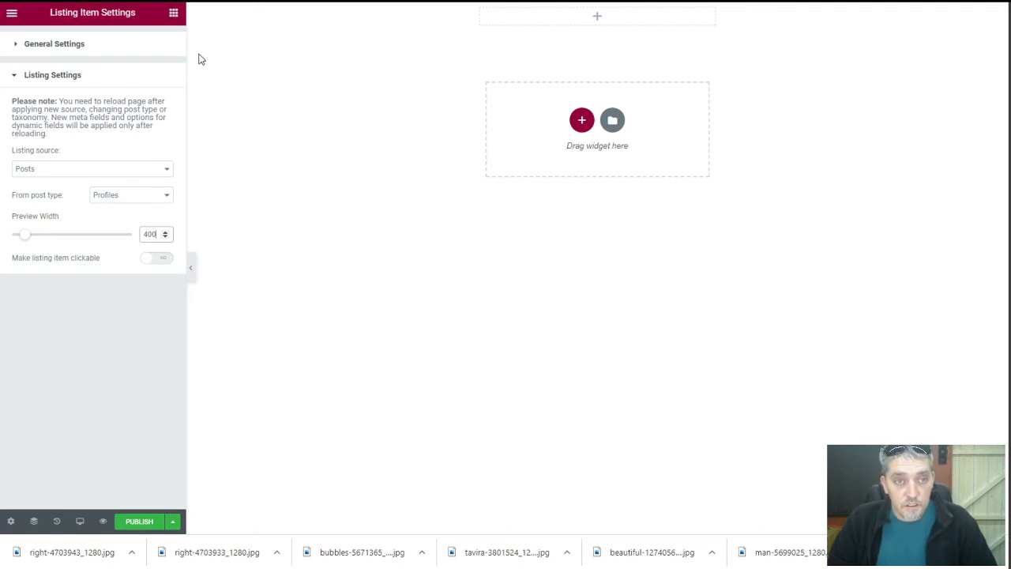
{"action": "left_click", "coordinate": [173, 13]}
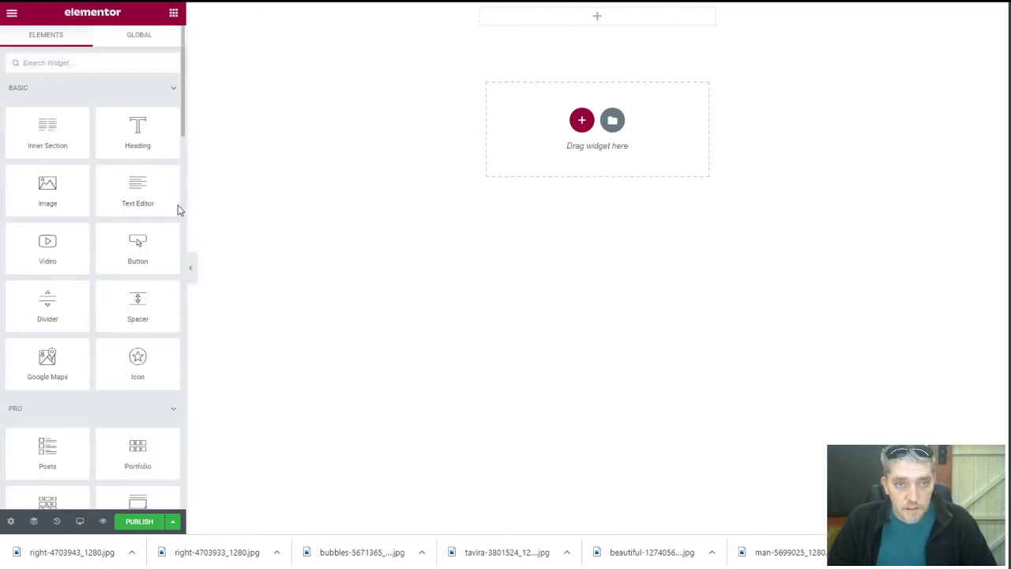
Try Spacer and Heading widgets in the section, then delete the heading
{"action": "left_click_drag", "start_coordinate": [63, 194], "coordinate": [84, 198]}
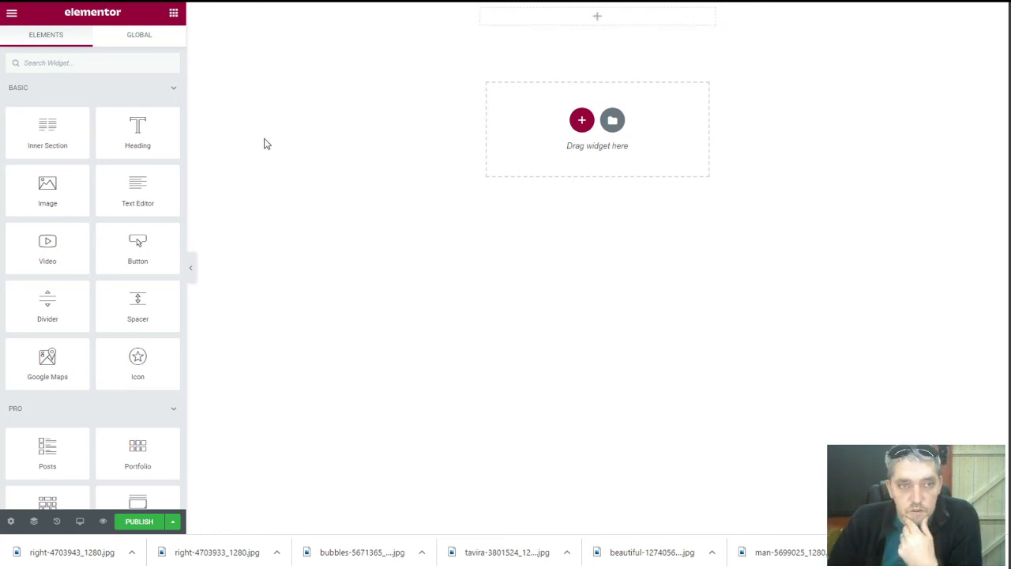
{"action": "left_click_drag", "start_coordinate": [137, 304], "coordinate": [632, 20]}
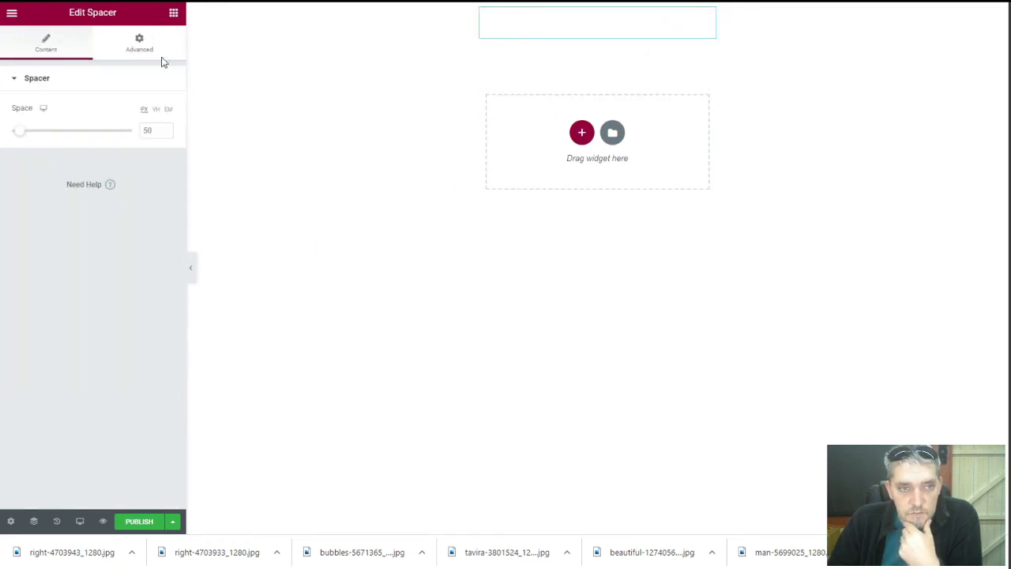
{"action": "right_click", "coordinate": [708, 16]}
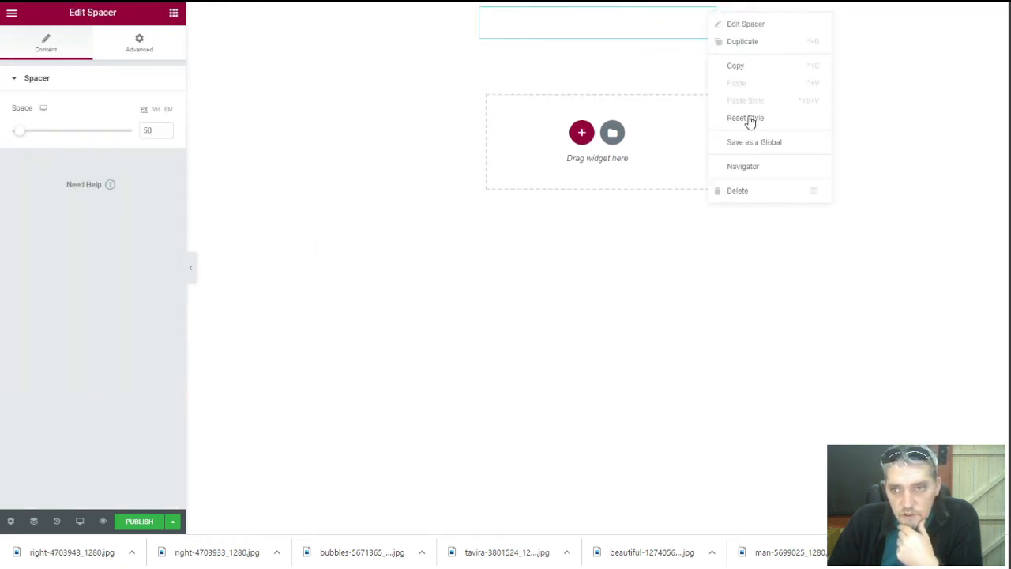
{"action": "left_click", "coordinate": [734, 41]}
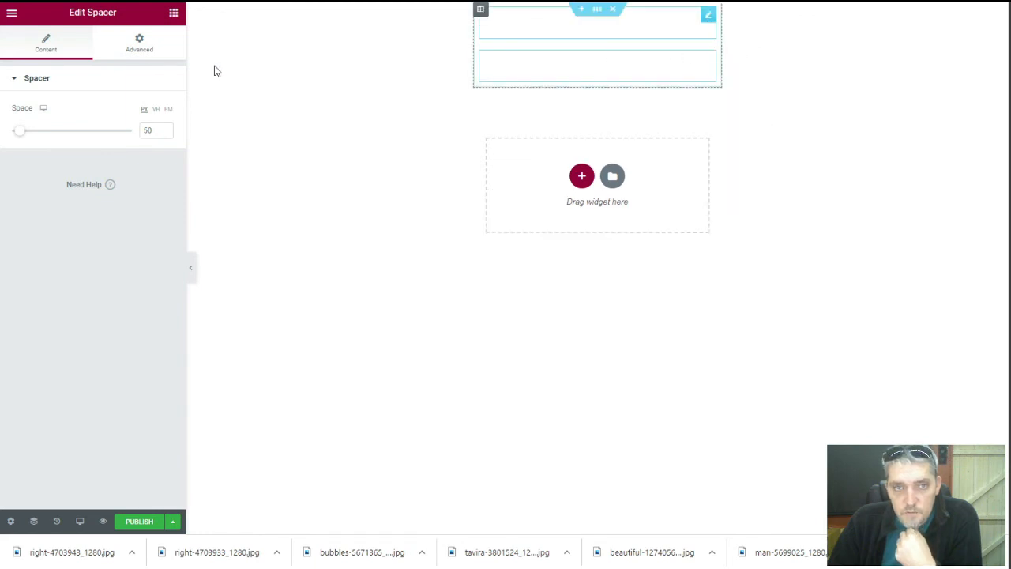
{"action": "left_click", "coordinate": [173, 13]}
{"action": "left_click_drag", "start_coordinate": [137, 130], "coordinate": [558, 38]}
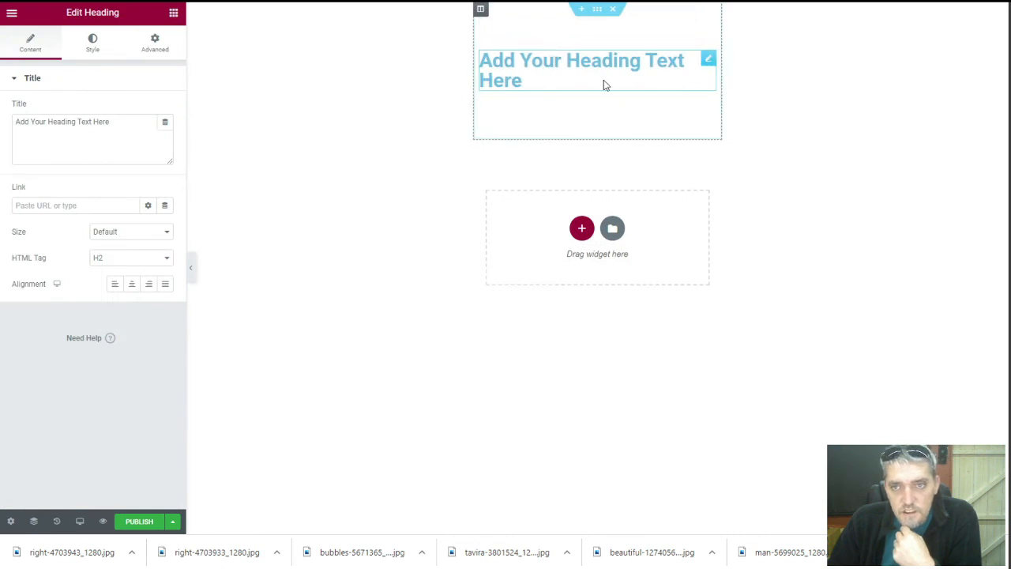
{"action": "right_click", "coordinate": [701, 60]}
{"action": "left_click", "coordinate": [734, 236]}
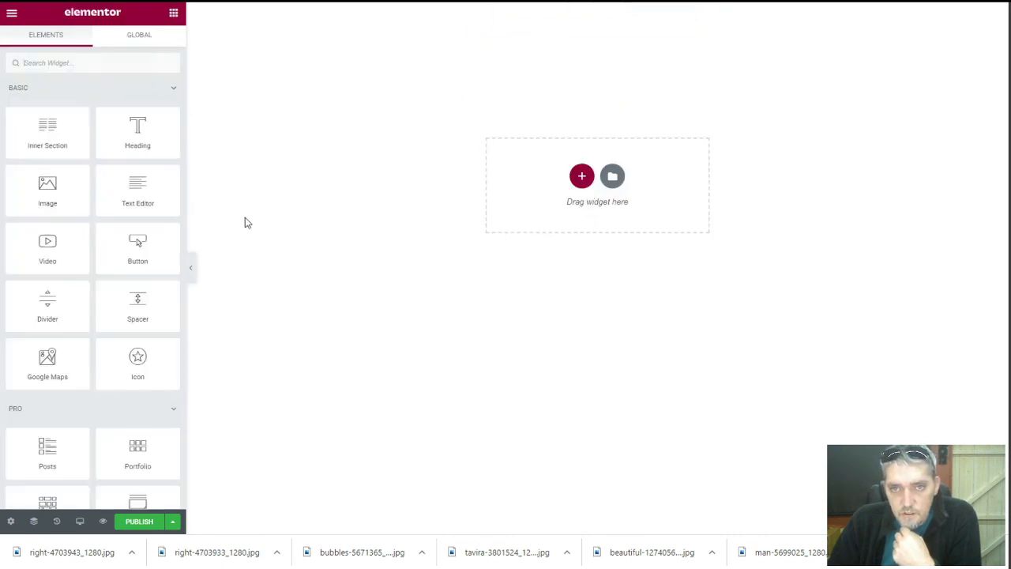
Drag a Dynamic Field widget from Listing Elements into the section
{"action": "scroll", "coordinate": [138, 178], "scroll_direction": "down", "scroll_amount": 15}
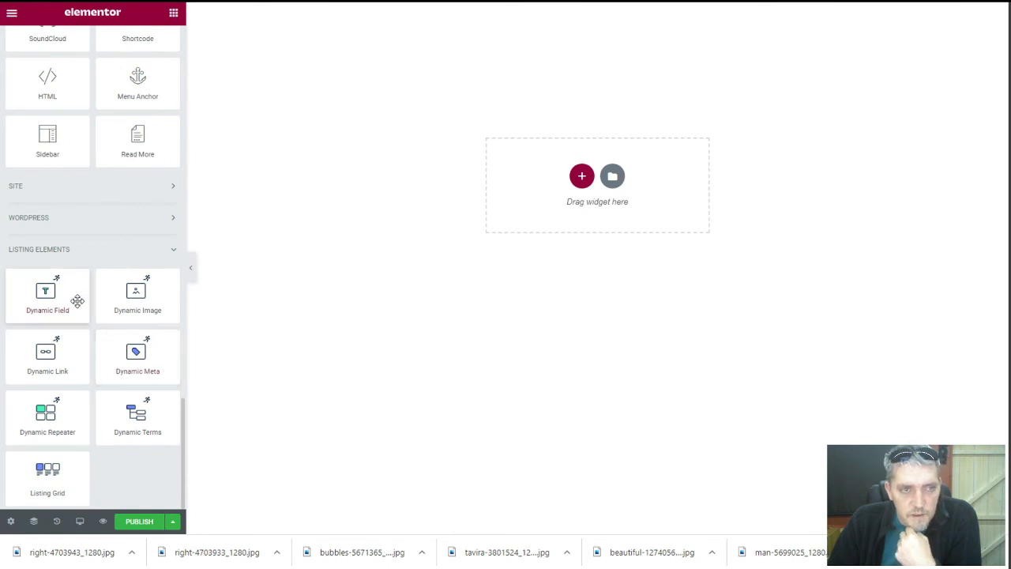
{"action": "scroll", "coordinate": [76, 304], "scroll_direction": "up", "scroll_amount": 2}
{"action": "scroll", "coordinate": [76, 299], "scroll_direction": "down", "scroll_amount": 2}
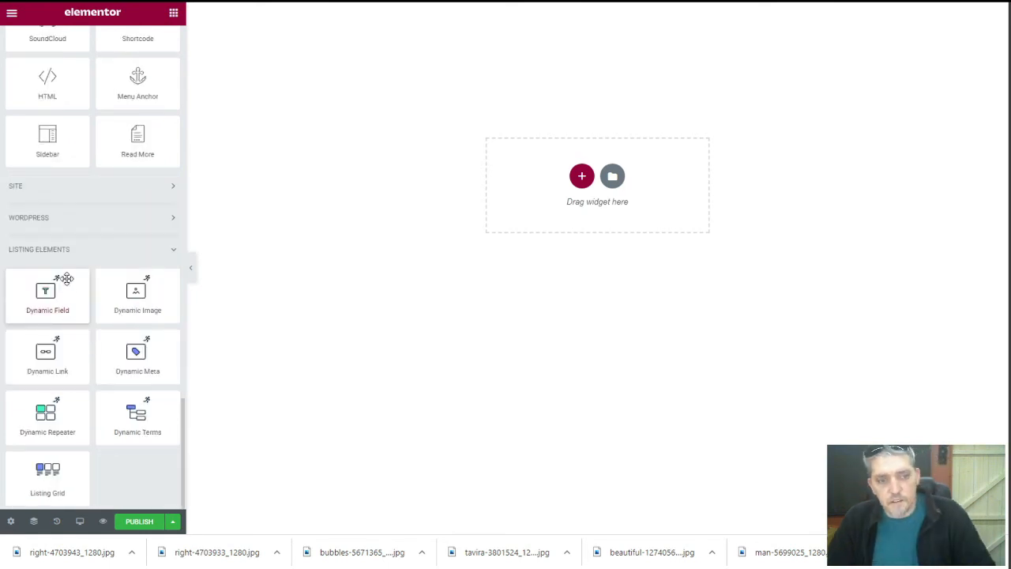
{"action": "left_click_drag", "start_coordinate": [63, 297], "coordinate": [616, 60]}
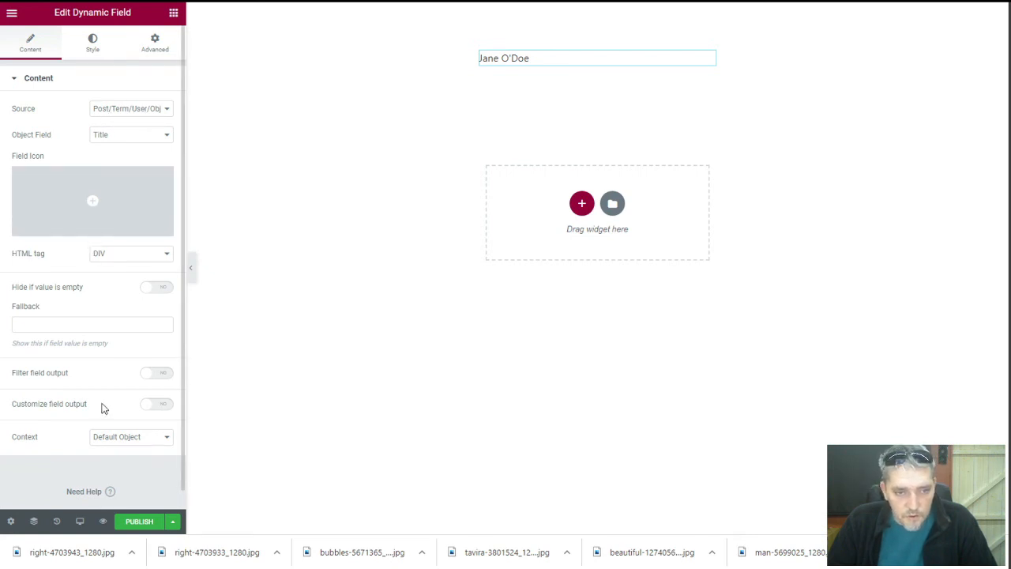
Keep the title source, center the Dynamic Field and set its font size to 20
{"action": "left_click", "coordinate": [122, 111]}
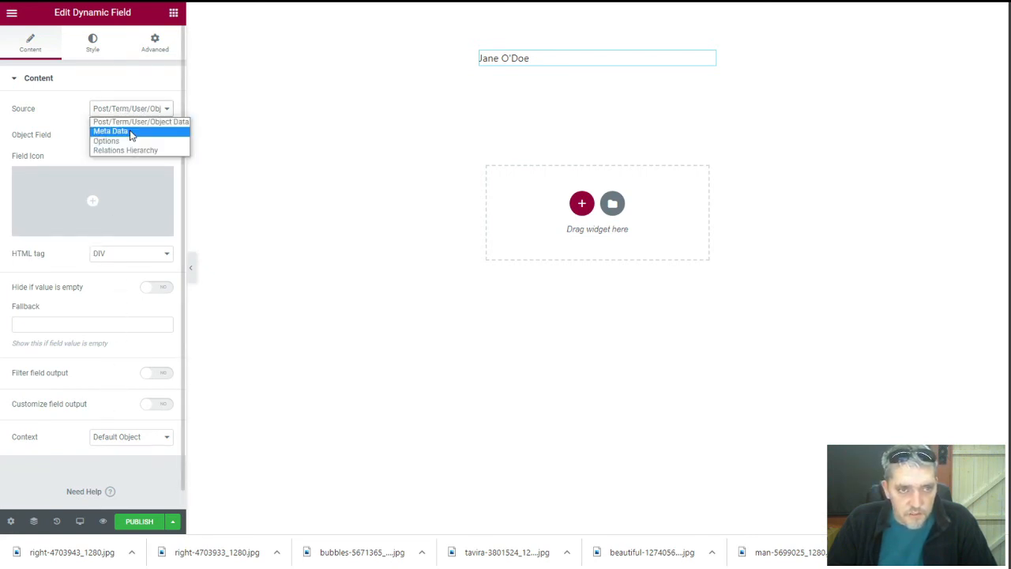
{"action": "left_click", "coordinate": [73, 121]}
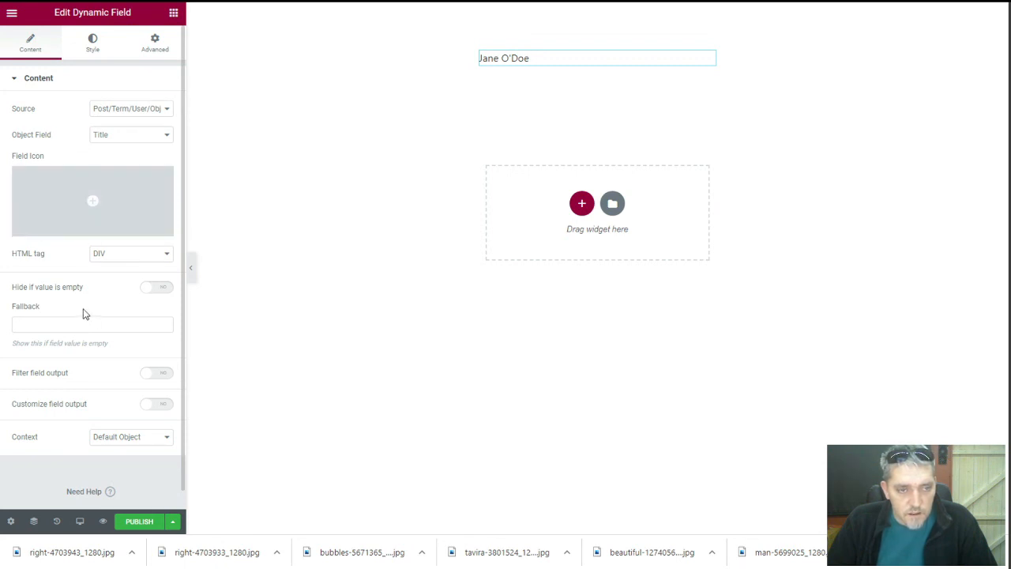
{"action": "left_click", "coordinate": [100, 50]}
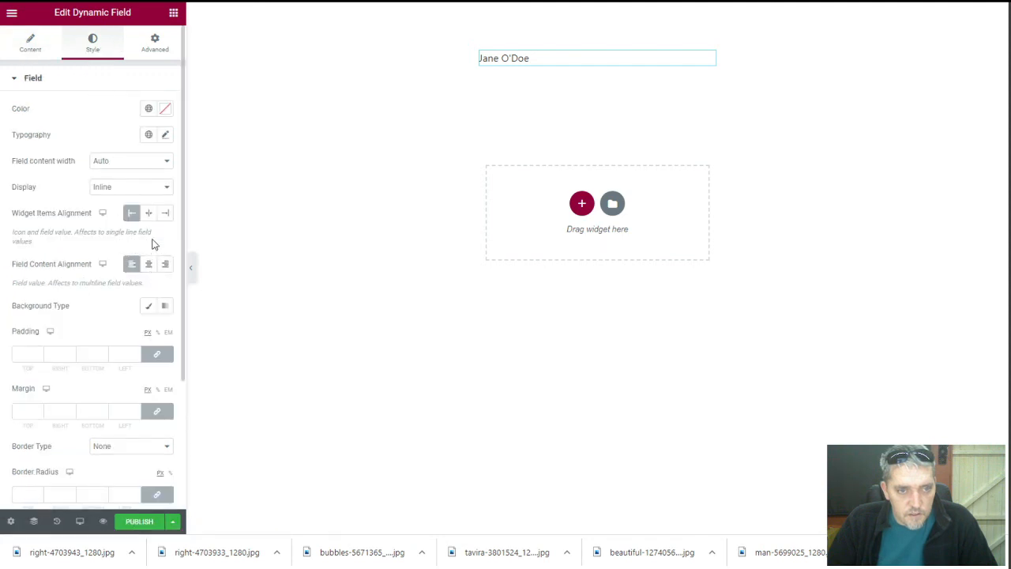
{"action": "left_click", "coordinate": [153, 213]}
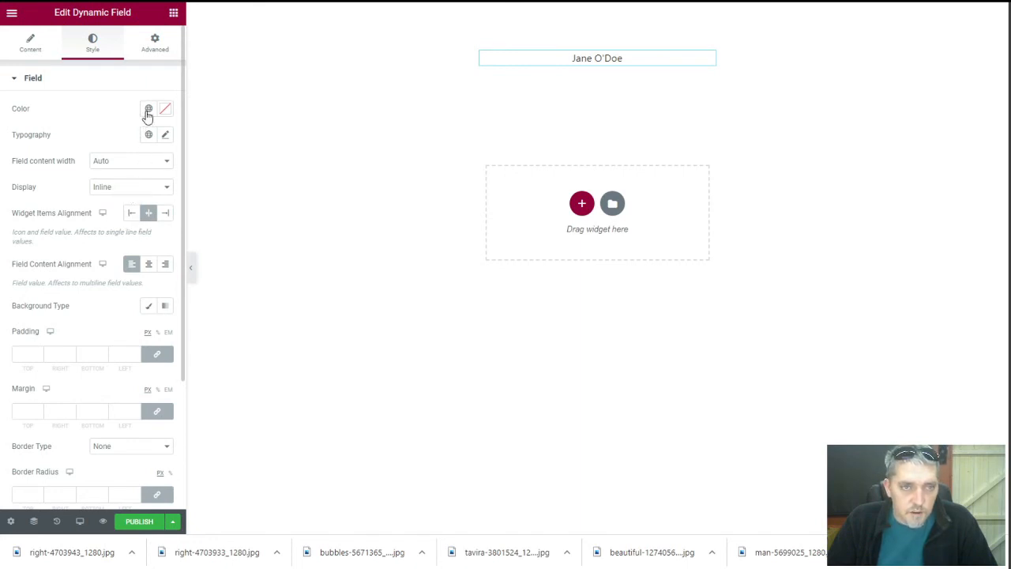
{"action": "left_click", "coordinate": [166, 137]}
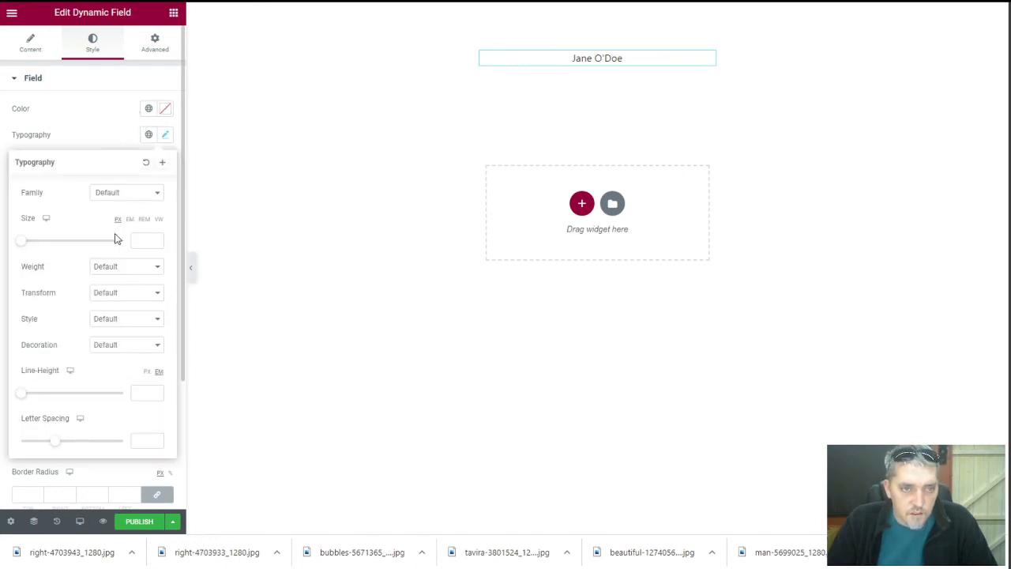
{"action": "left_click", "coordinate": [138, 239]}
{"action": "type", "text": "20"}
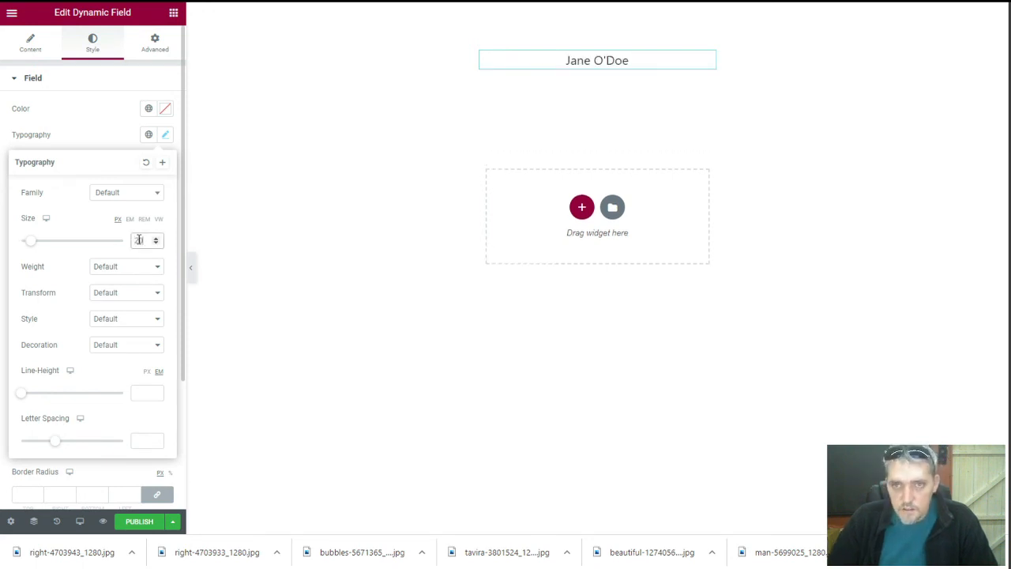
{"action": "left_click", "coordinate": [97, 135]}
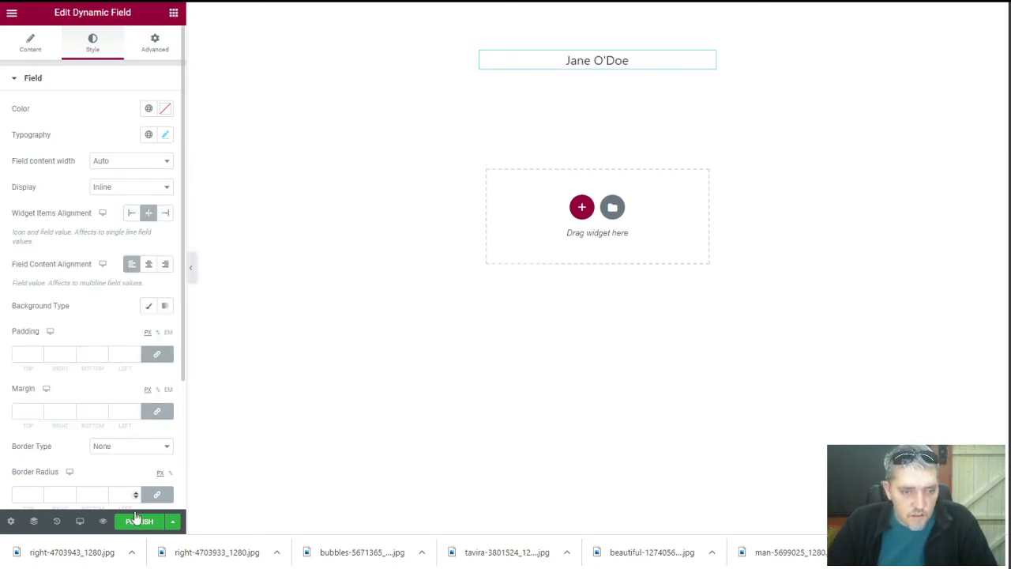
{"action": "left_click", "coordinate": [31, 42]}
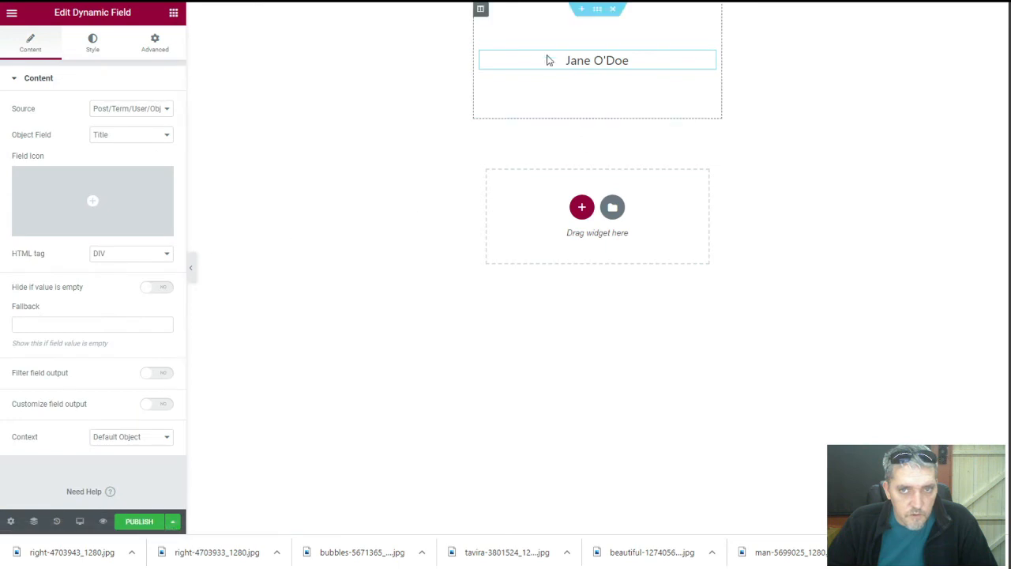
Give the column a classic background image from the post's Featured Image dynamic tag
{"action": "left_click", "coordinate": [479, 10]}
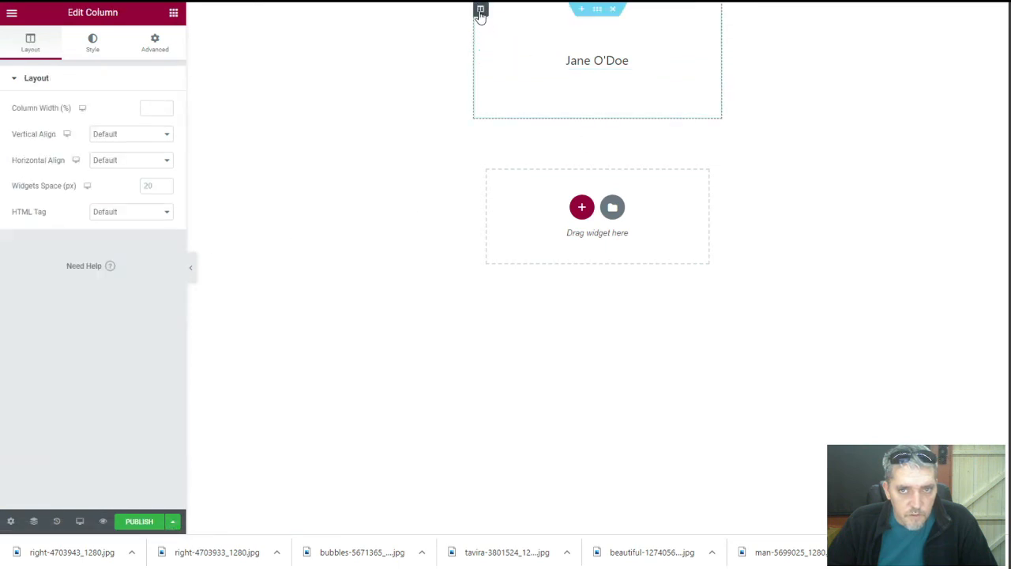
{"action": "left_click", "coordinate": [86, 44]}
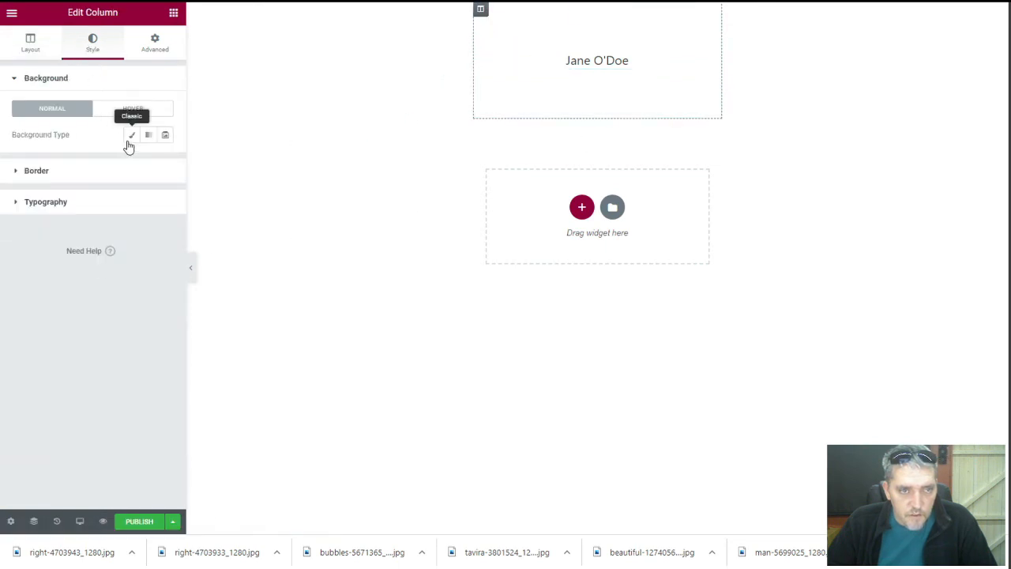
{"action": "left_click", "coordinate": [130, 136]}
{"action": "left_click", "coordinate": [106, 234]}
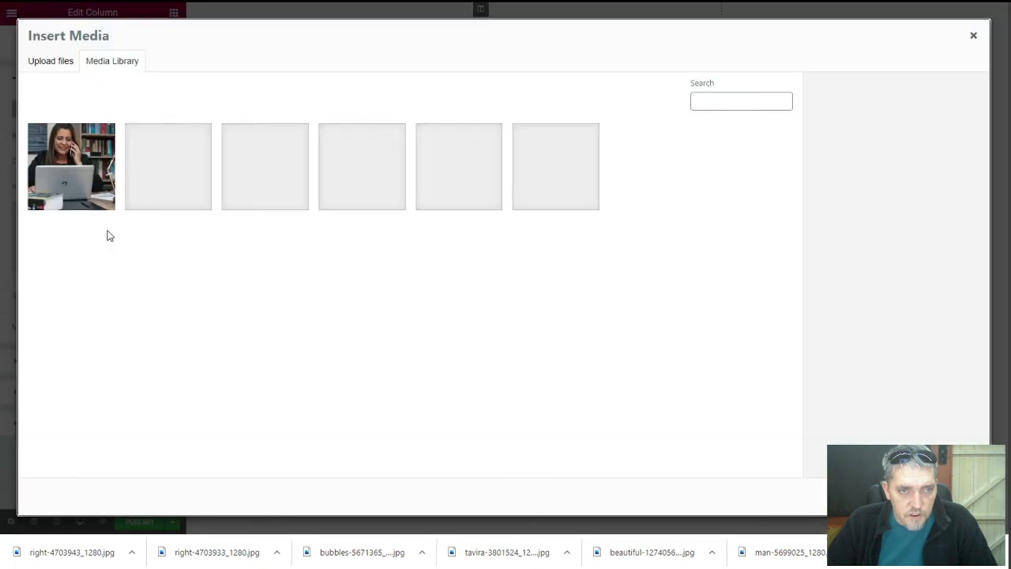
{"action": "left_click", "coordinate": [975, 38]}
{"action": "mouse_move", "coordinate": [168, 215]}
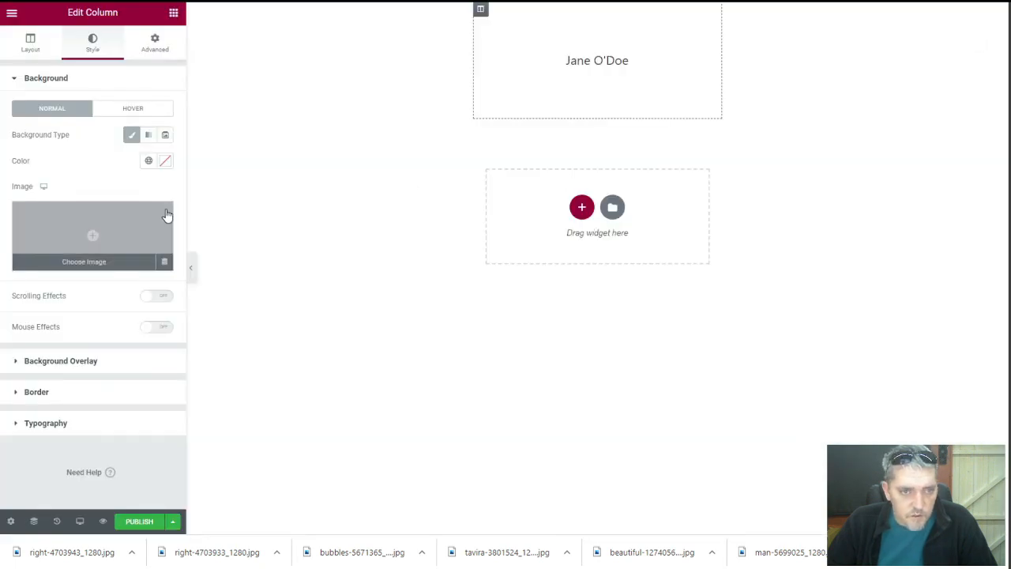
{"action": "left_click", "coordinate": [165, 263]}
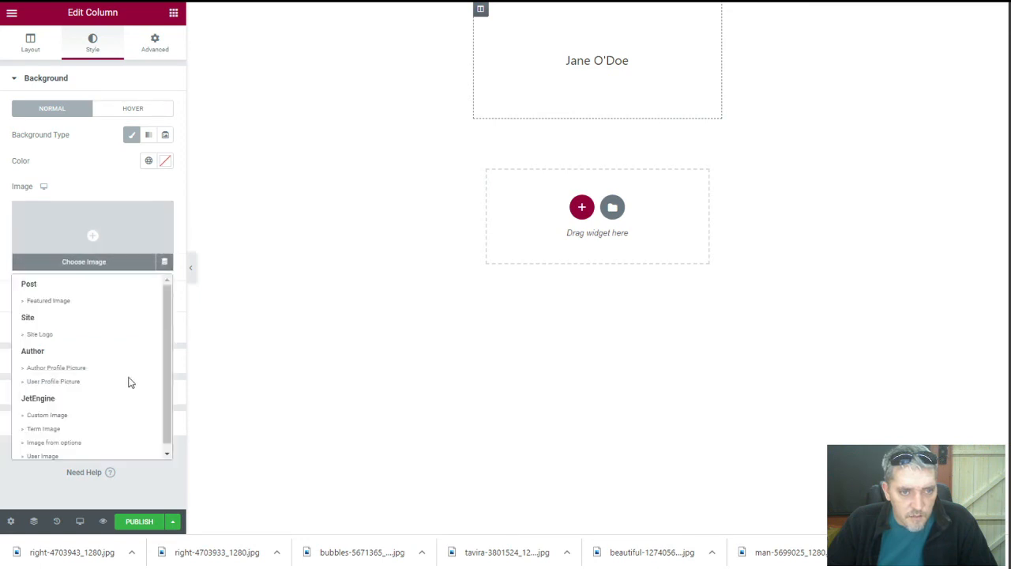
{"action": "left_click", "coordinate": [84, 297]}
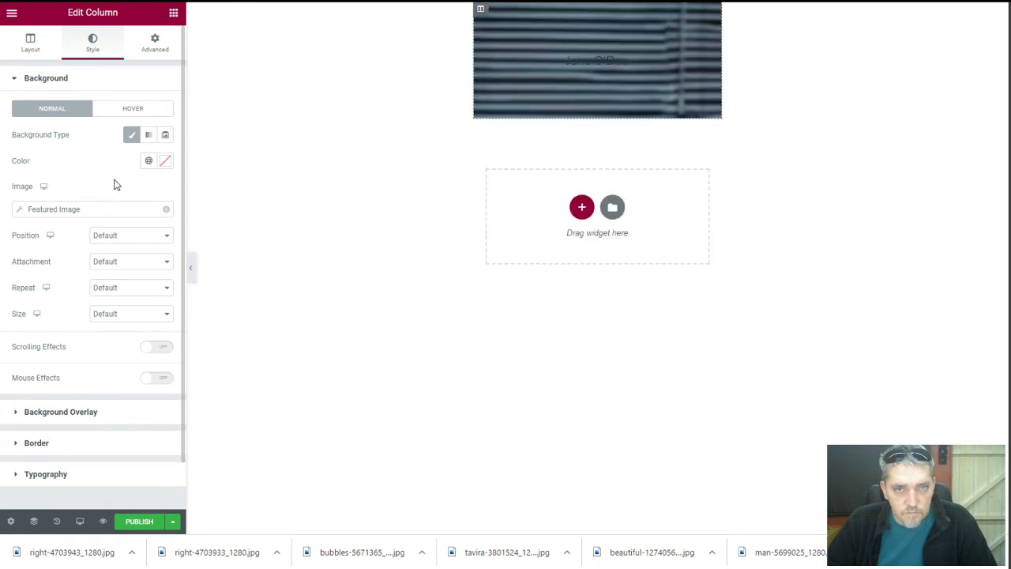
Set the background image to Cover size and Top Center position
{"action": "left_click", "coordinate": [128, 315]}
{"action": "left_click", "coordinate": [120, 345]}
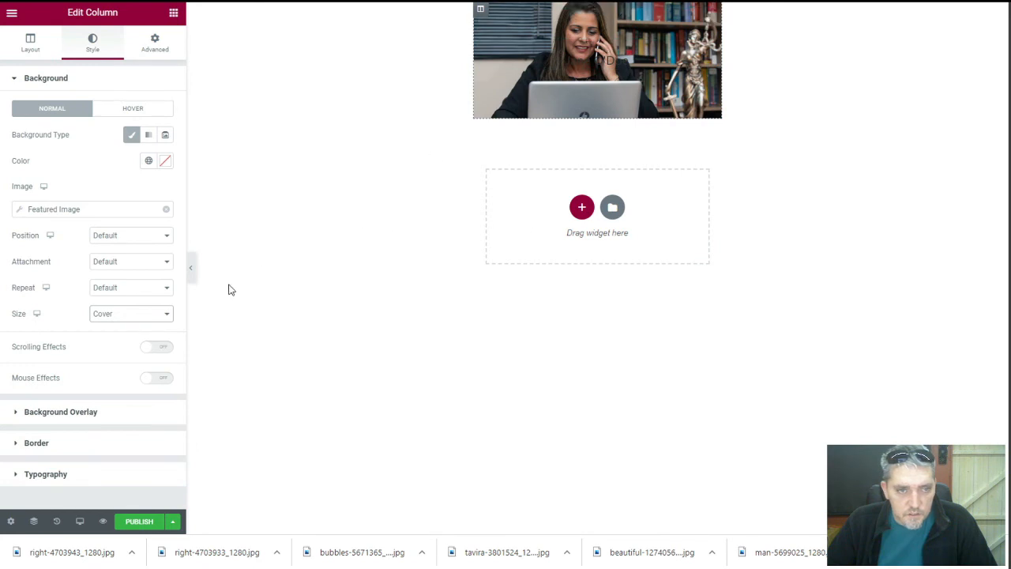
{"action": "left_click", "coordinate": [118, 235]}
{"action": "left_click", "coordinate": [125, 255]}
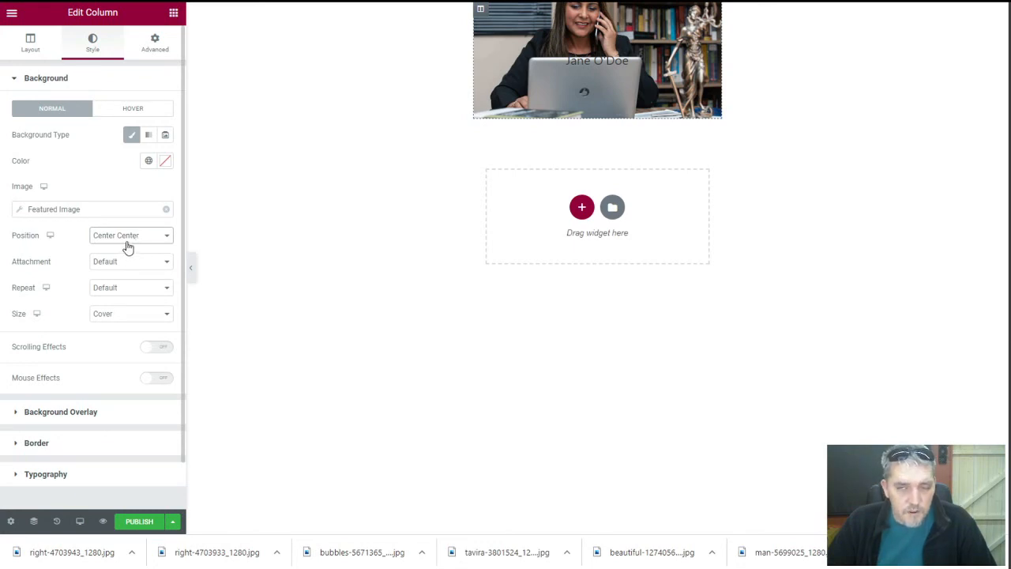
{"action": "left_click", "coordinate": [128, 245]}
{"action": "left_click", "coordinate": [133, 288]}
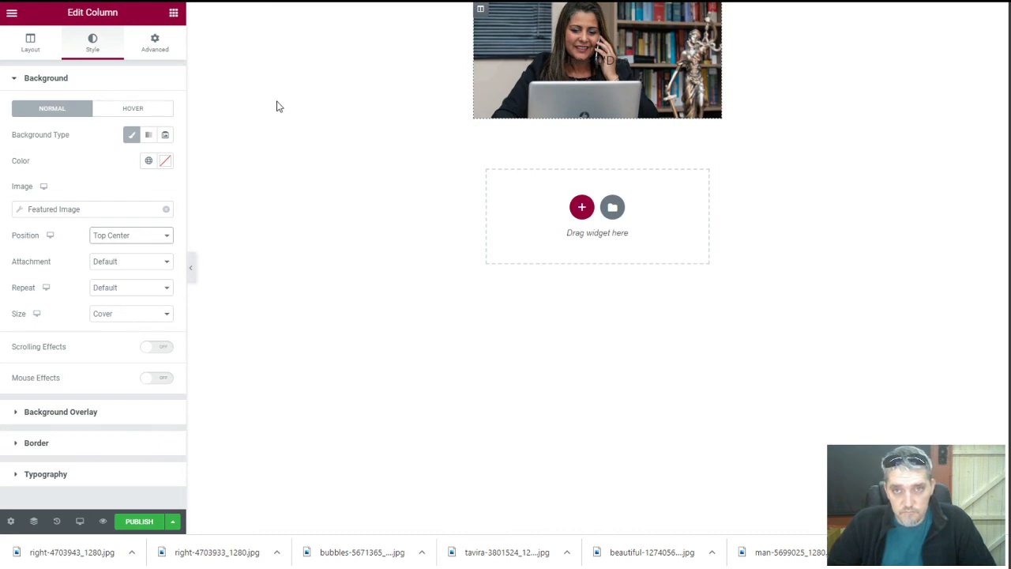
{"action": "left_click", "coordinate": [28, 45]}
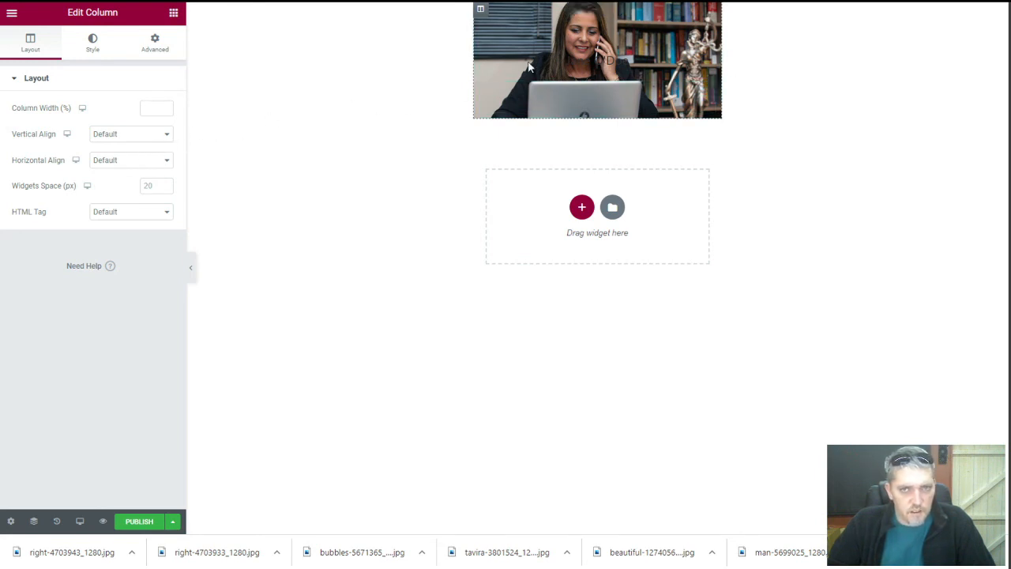
{"action": "left_click", "coordinate": [598, 9]}
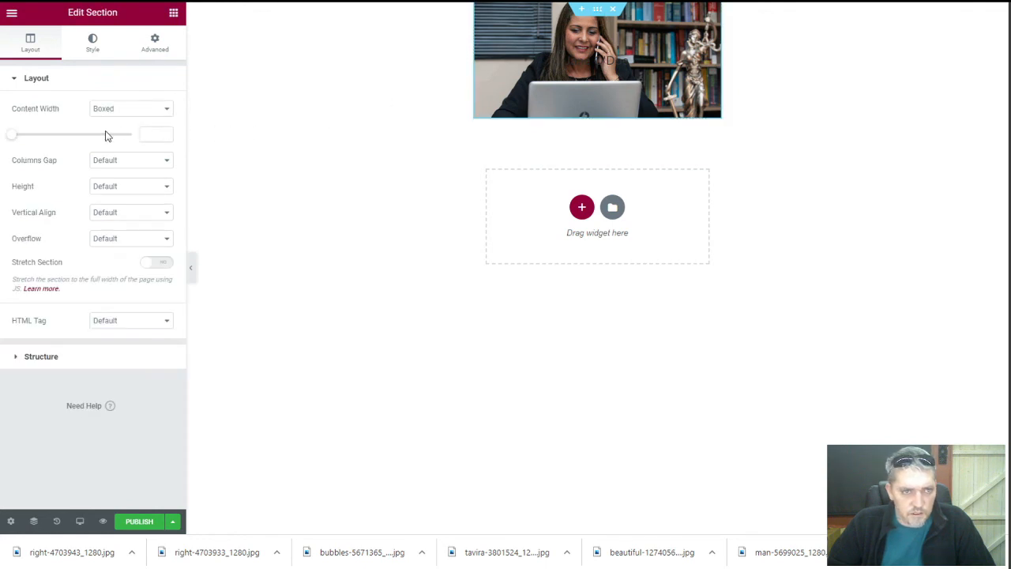
Give the listing section a minimum height of 300 px
{"action": "left_click", "coordinate": [118, 187]}
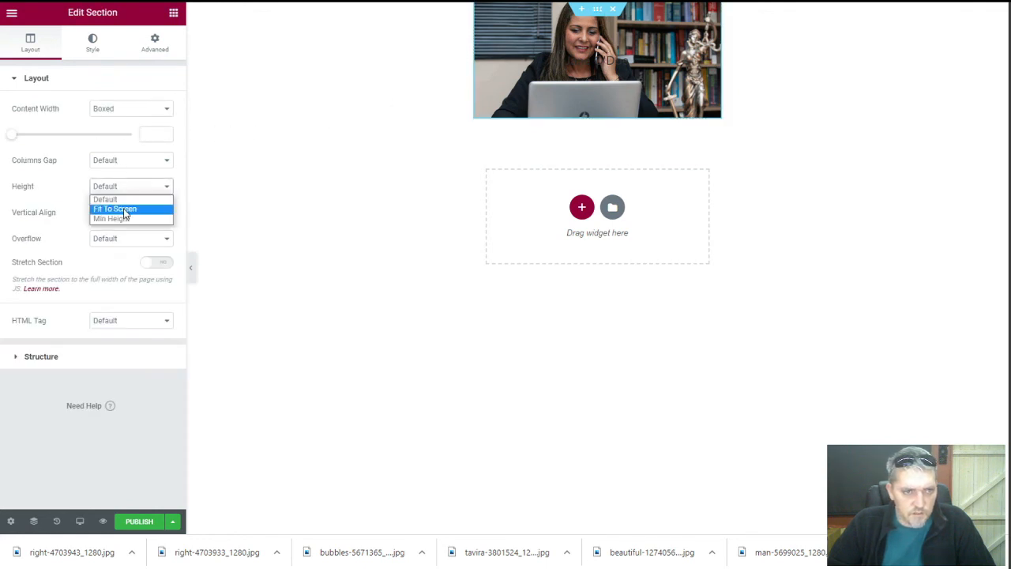
{"action": "left_click", "coordinate": [125, 220]}
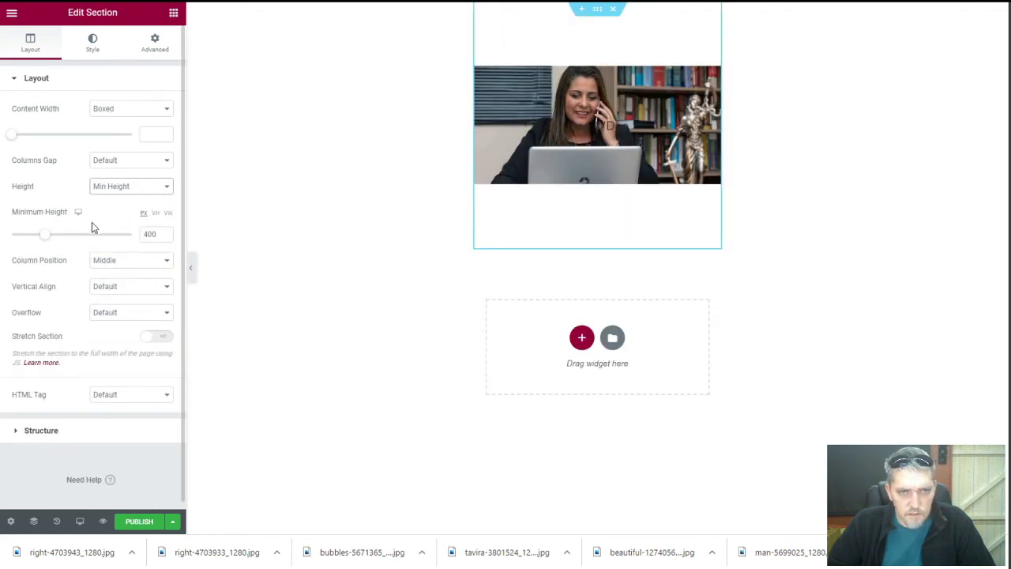
{"action": "mouse_move", "coordinate": [47, 241]}
{"action": "left_mouse_down"}
{"action": "mouse_move", "coordinate": [27, 232]}
{"action": "mouse_move", "coordinate": [41, 237]}
{"action": "left_mouse_up"}
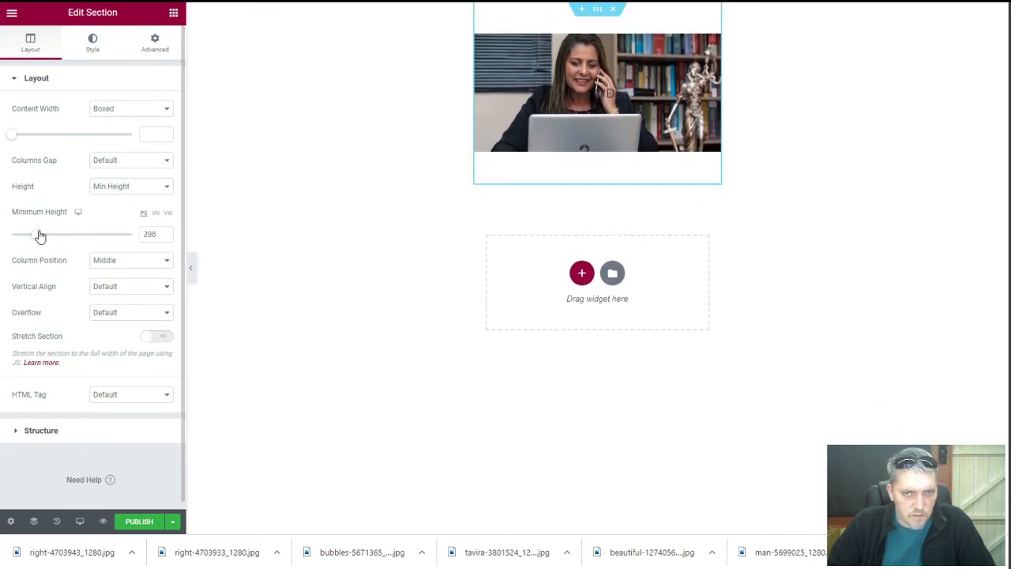
{"action": "left_click", "coordinate": [166, 233]}
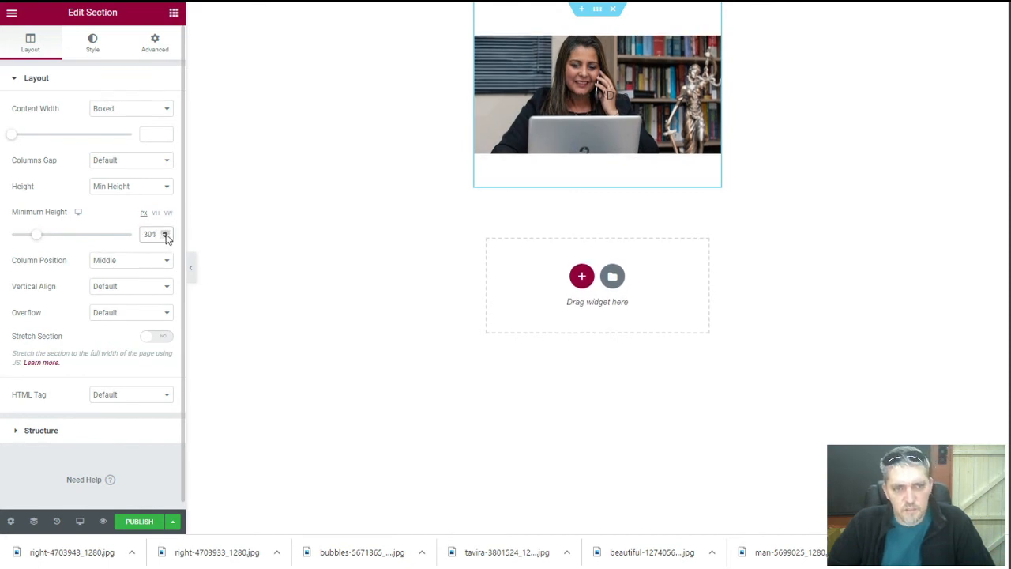
{"action": "left_click", "coordinate": [165, 237]}
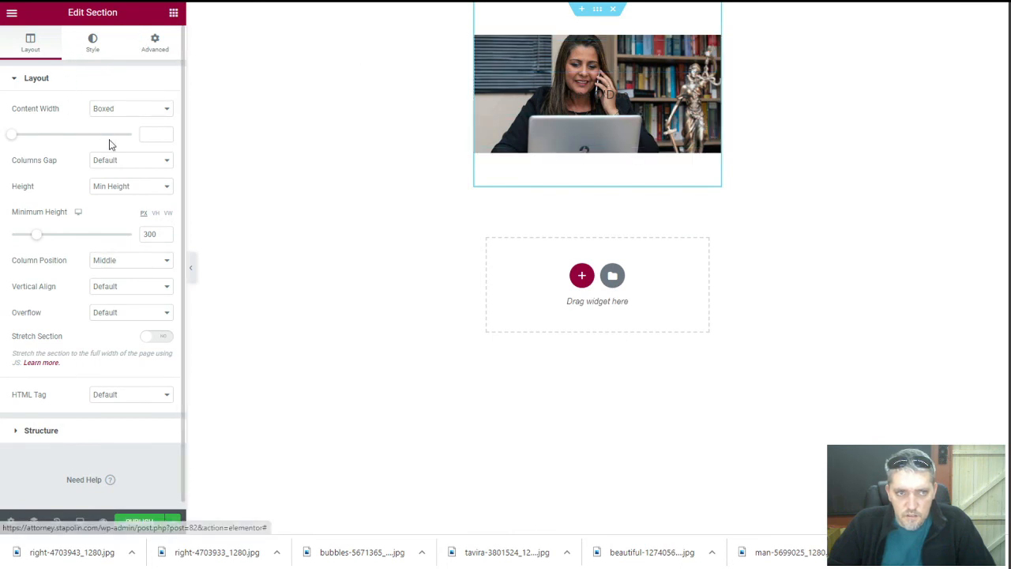
Set the section's column gap to No Gap so the photo fills the width
{"action": "left_click", "coordinate": [120, 161]}
{"action": "left_click", "coordinate": [116, 183]}
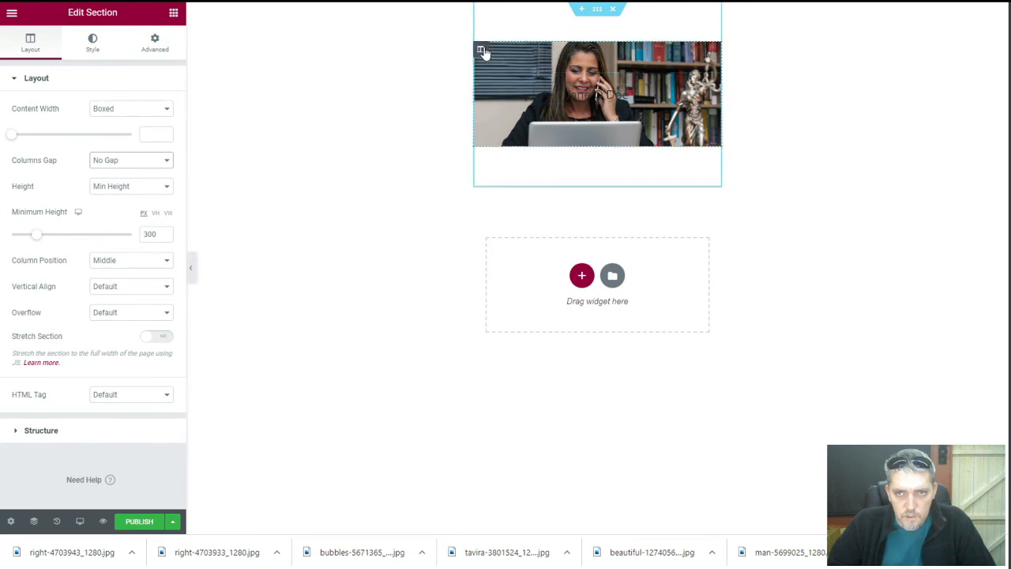
{"action": "left_click", "coordinate": [482, 52]}
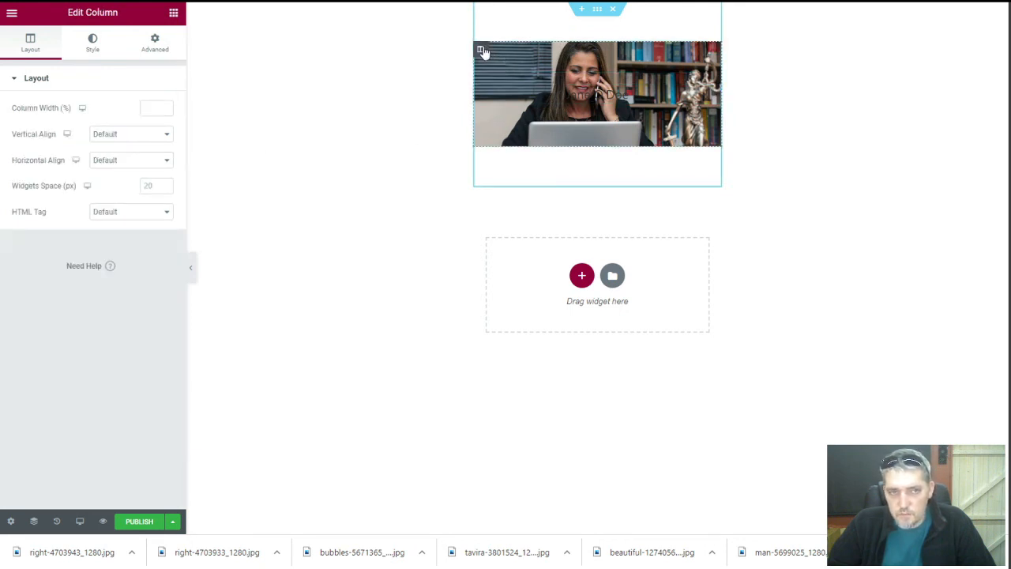
{"action": "left_click", "coordinate": [91, 46]}
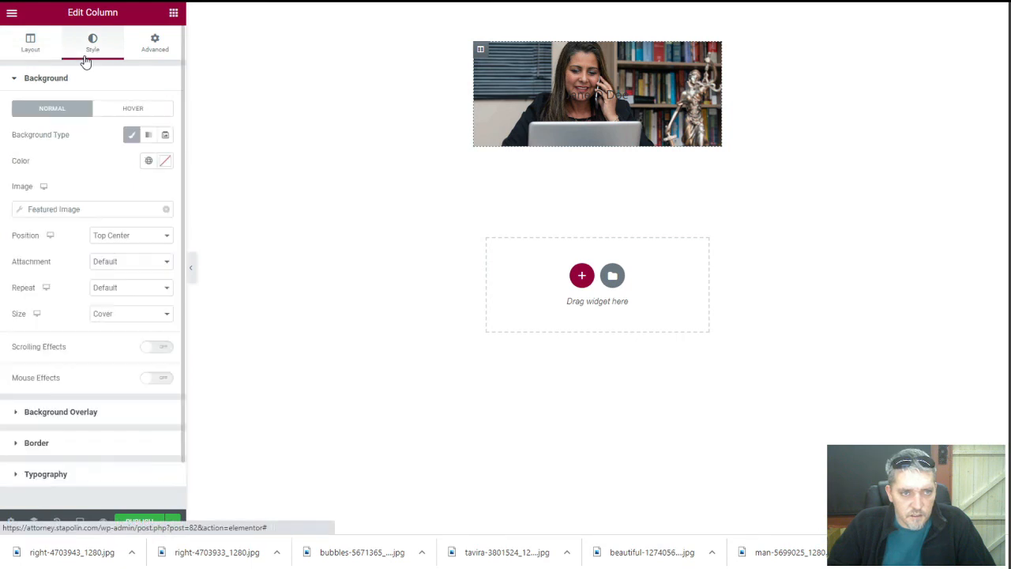
Clear the column background and give the section a Classic Featured Image background, Cover, Top Center
{"action": "left_click", "coordinate": [166, 210]}
{"action": "left_click", "coordinate": [131, 135]}
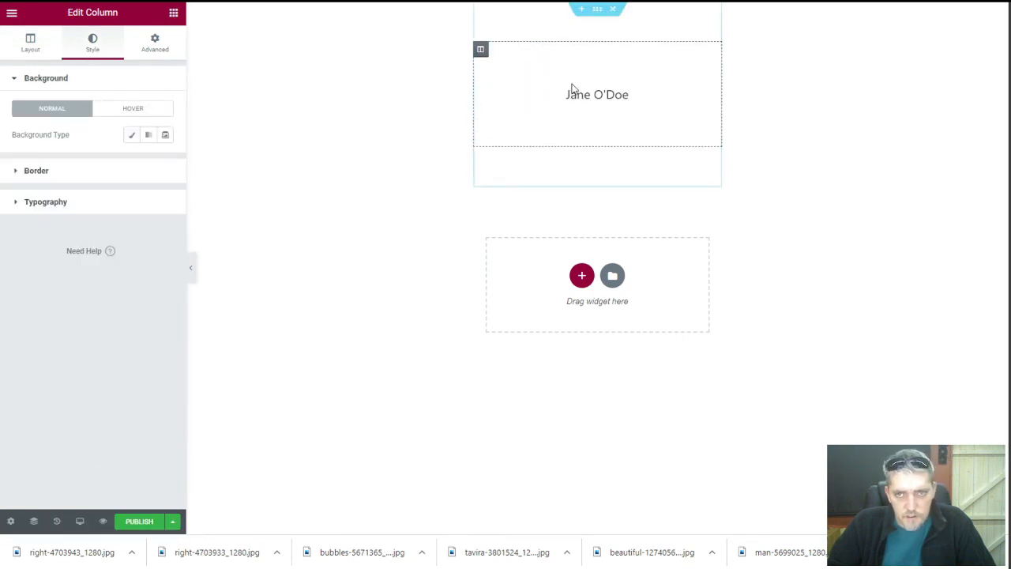
{"action": "left_click", "coordinate": [594, 10]}
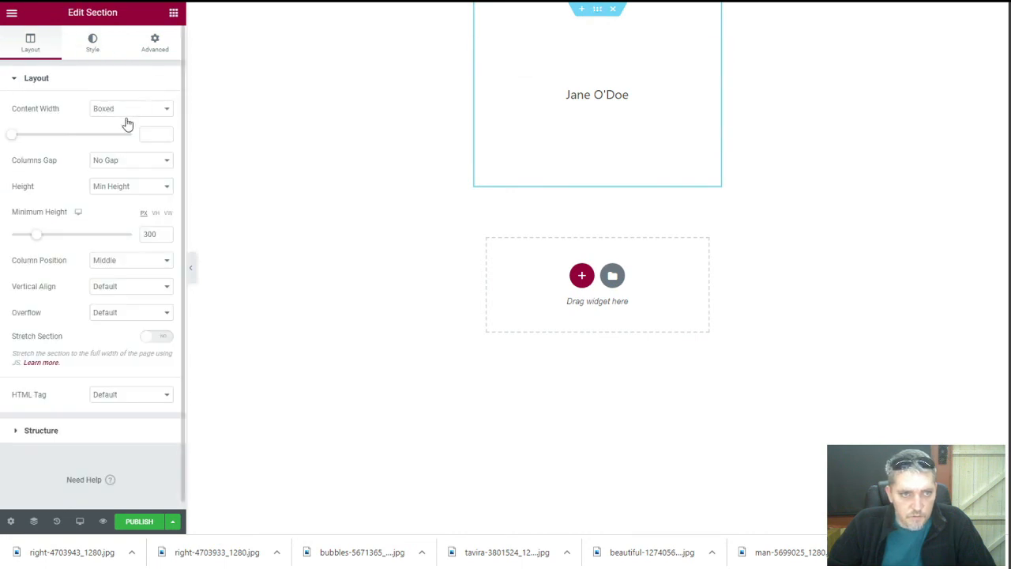
{"action": "left_click", "coordinate": [92, 43]}
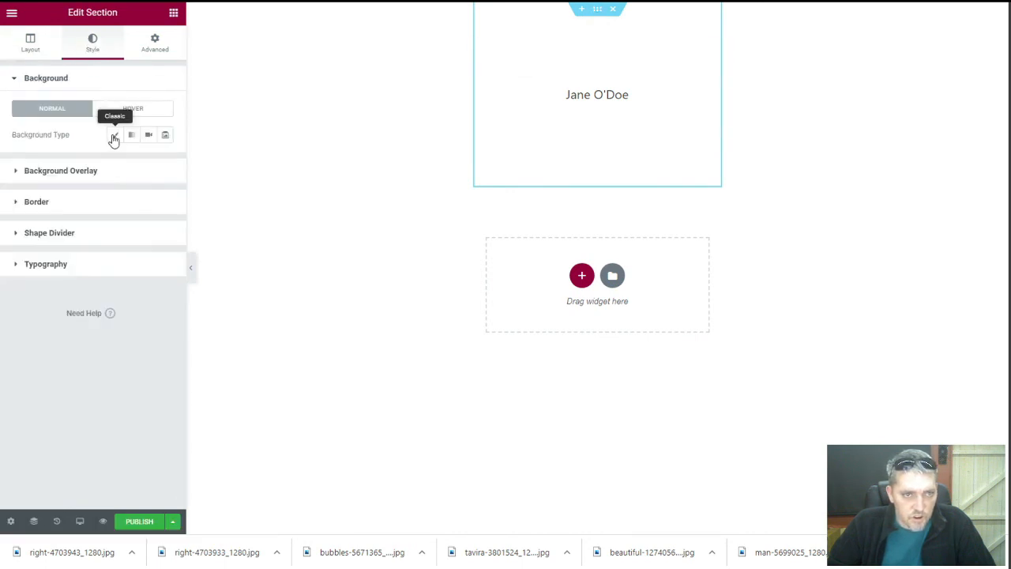
{"action": "left_click", "coordinate": [115, 136]}
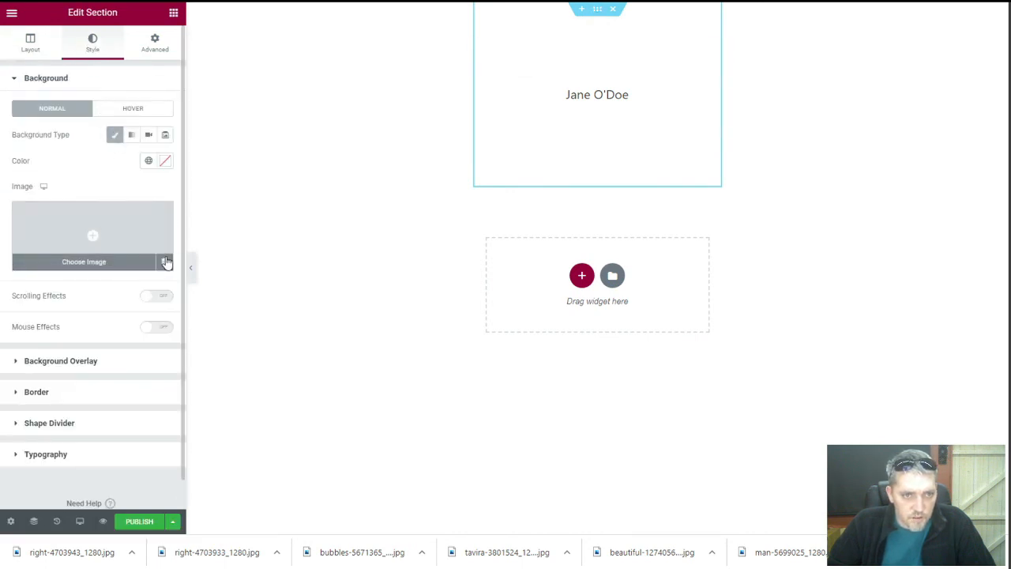
{"action": "left_click", "coordinate": [163, 261]}
{"action": "left_click", "coordinate": [95, 299]}
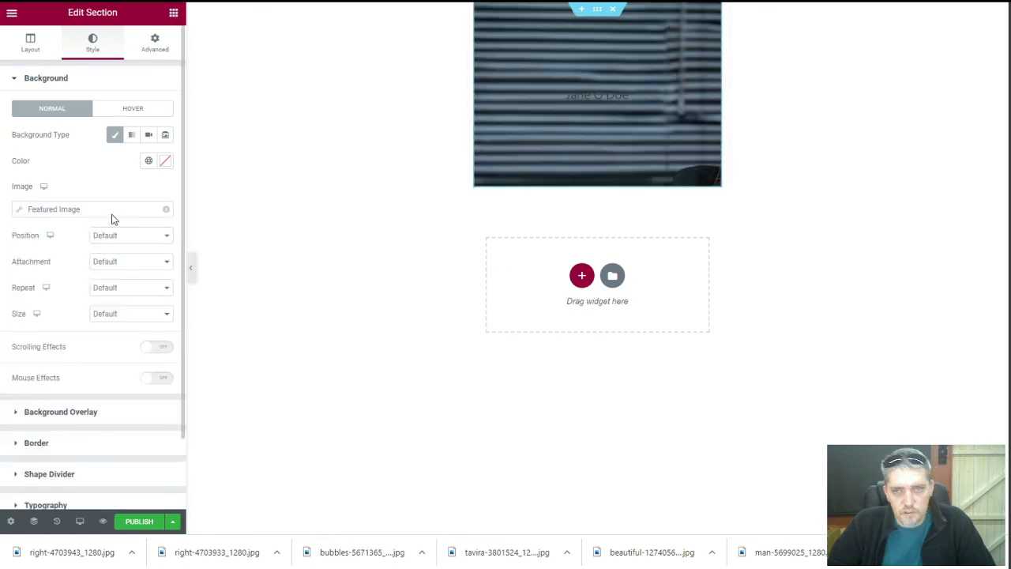
{"action": "left_click", "coordinate": [115, 314]}
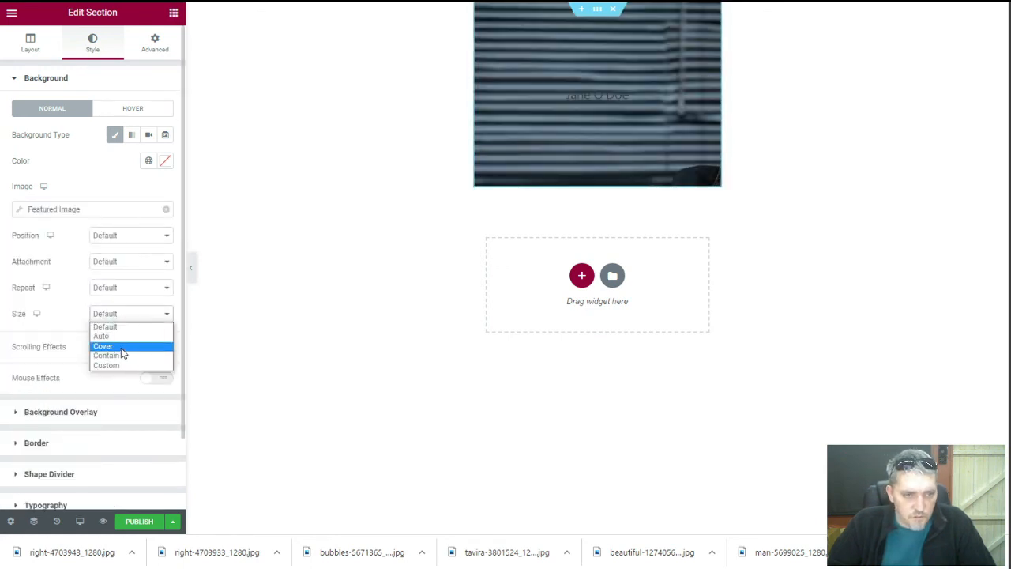
{"action": "left_click", "coordinate": [119, 347]}
{"action": "left_click", "coordinate": [124, 240]}
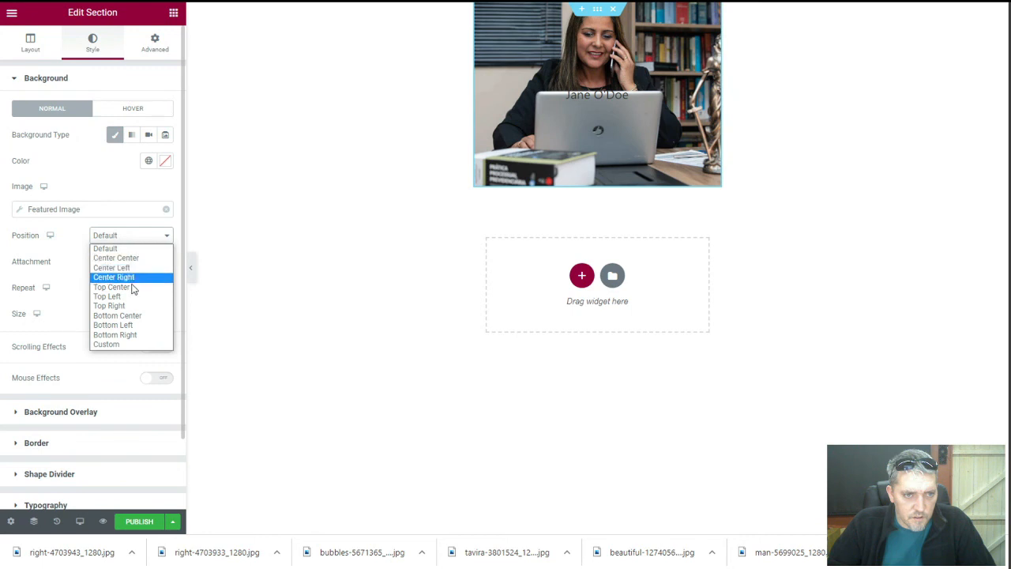
{"action": "left_click", "coordinate": [132, 288]}
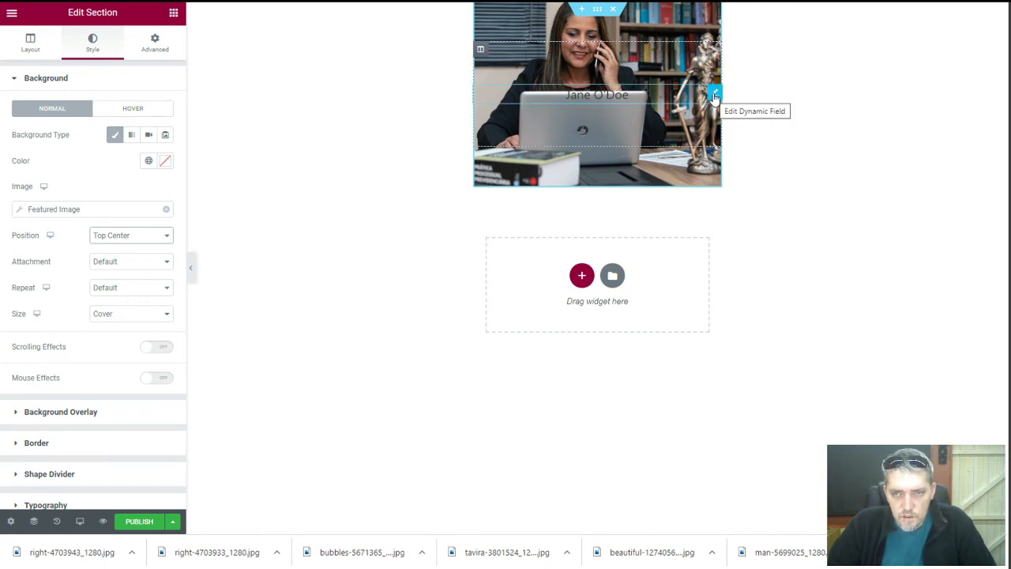
Delete both spacer widgets from the card
{"action": "right_click", "coordinate": [714, 52]}
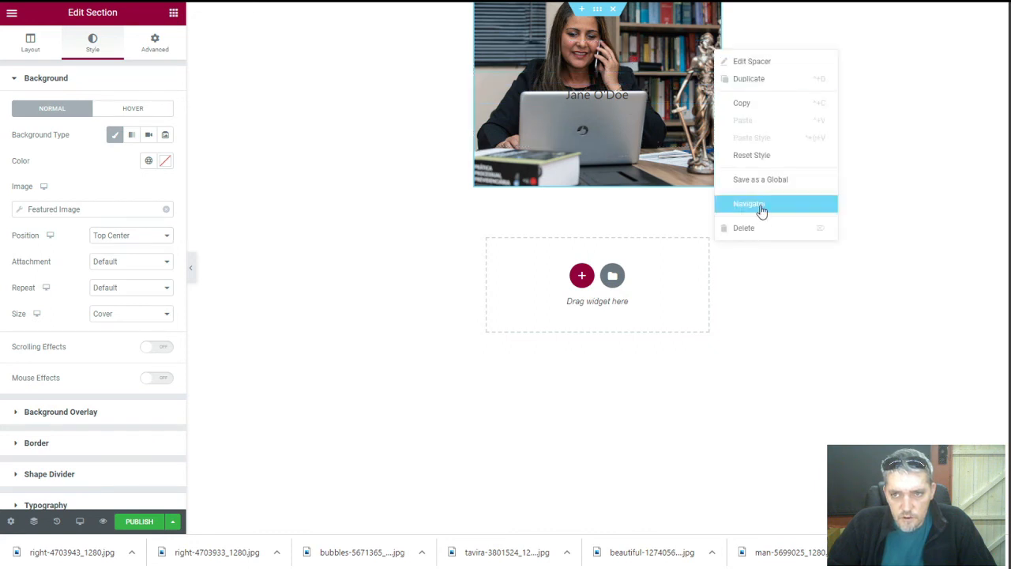
{"action": "left_click", "coordinate": [761, 232]}
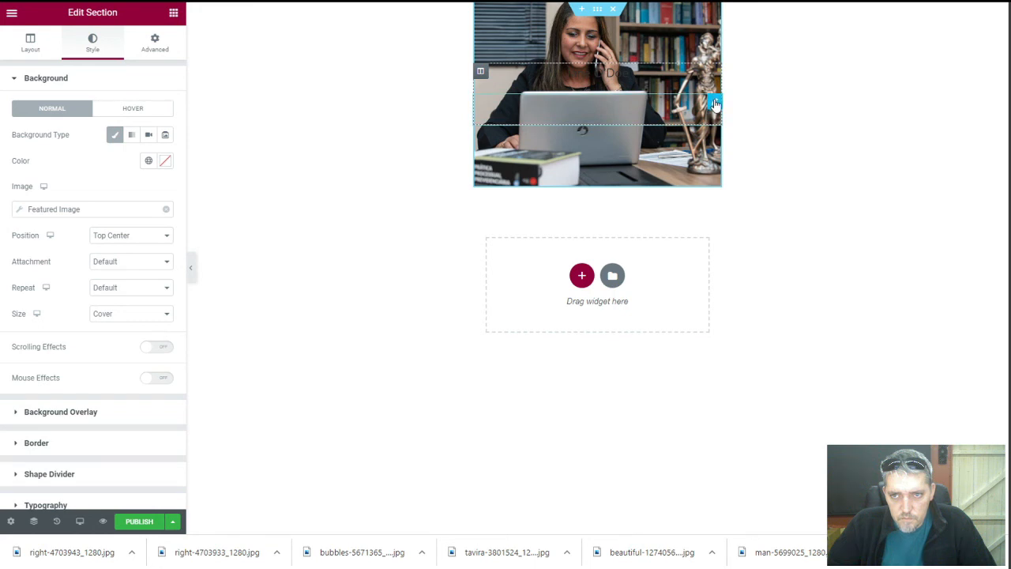
{"action": "right_click", "coordinate": [714, 100]}
{"action": "left_click", "coordinate": [764, 278]}
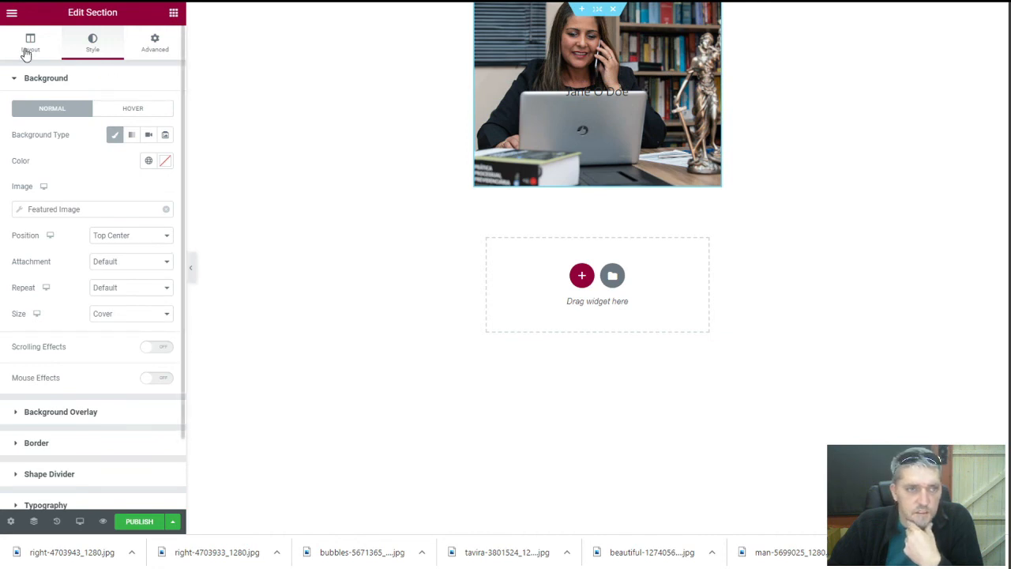
Set the section's column position to Bottom so the name sits at the photo's bottom
{"action": "left_click", "coordinate": [30, 52]}
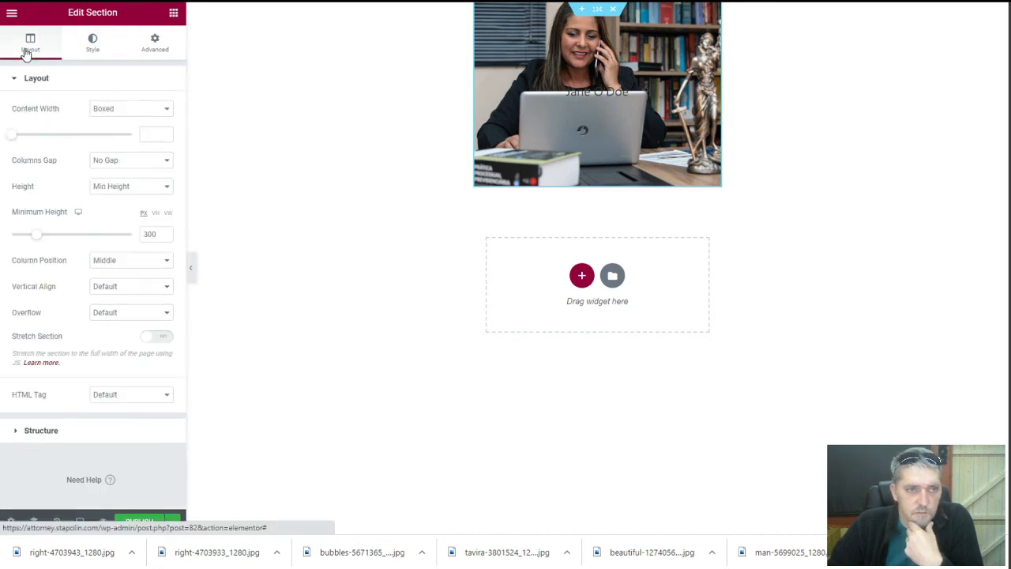
{"action": "left_click", "coordinate": [138, 266]}
{"action": "left_click", "coordinate": [131, 303]}
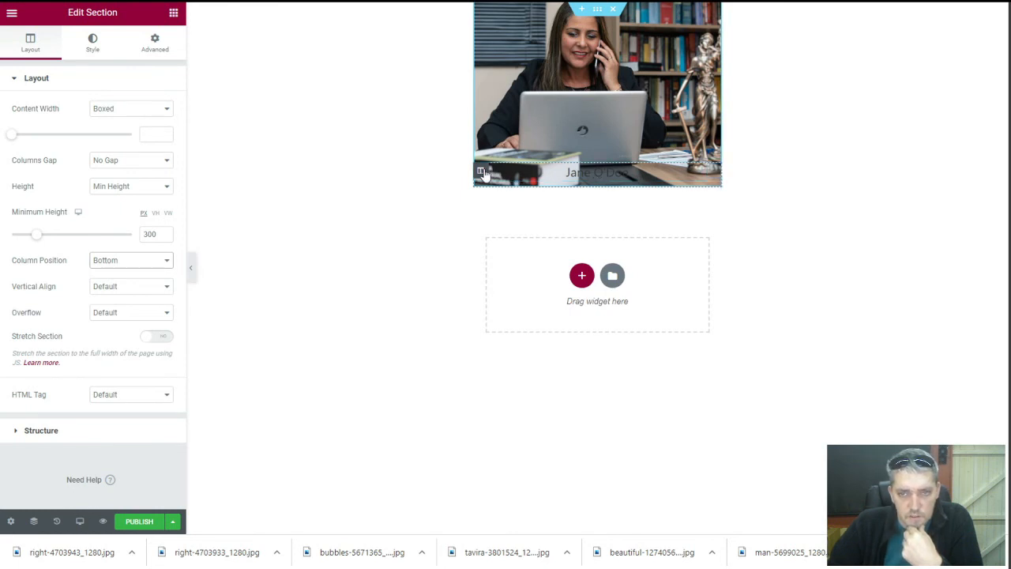
Give the name column a Classic semi-transparent black background
{"action": "left_click", "coordinate": [91, 49]}
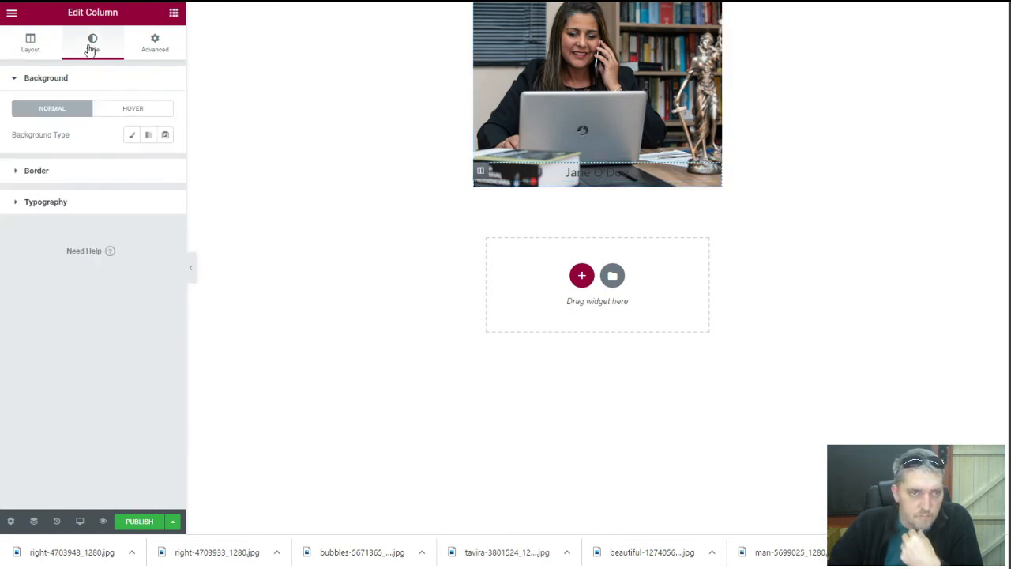
{"action": "left_click", "coordinate": [131, 135]}
{"action": "left_click", "coordinate": [165, 162]}
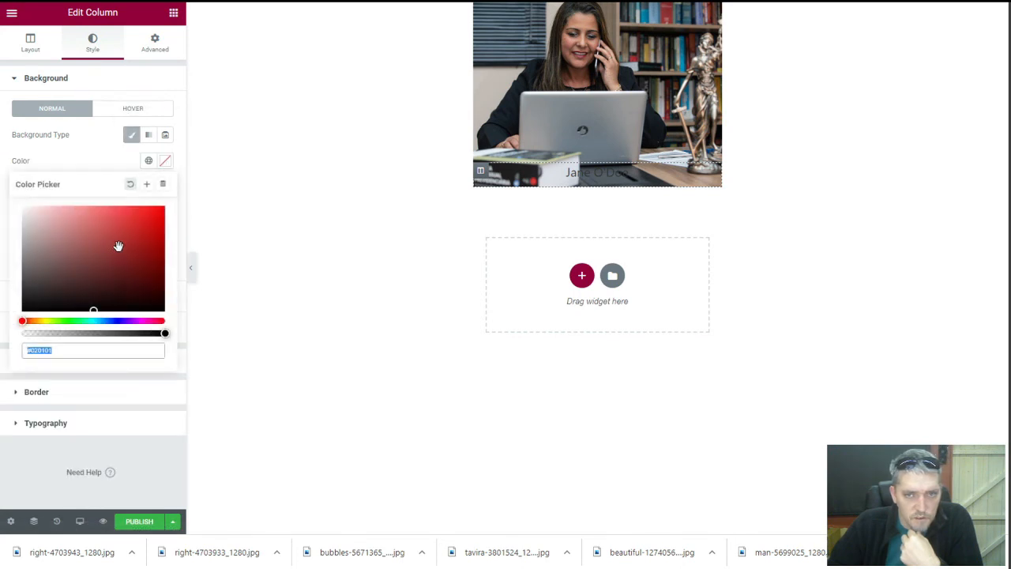
{"action": "left_click_drag", "start_coordinate": [36, 308], "coordinate": [8, 333]}
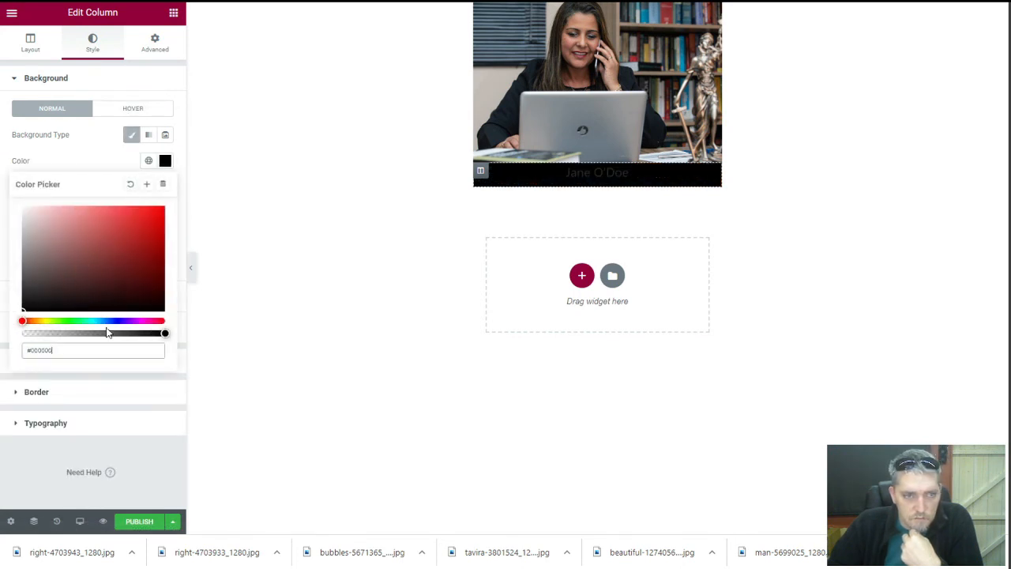
{"action": "left_click_drag", "start_coordinate": [165, 333], "coordinate": [101, 332]}
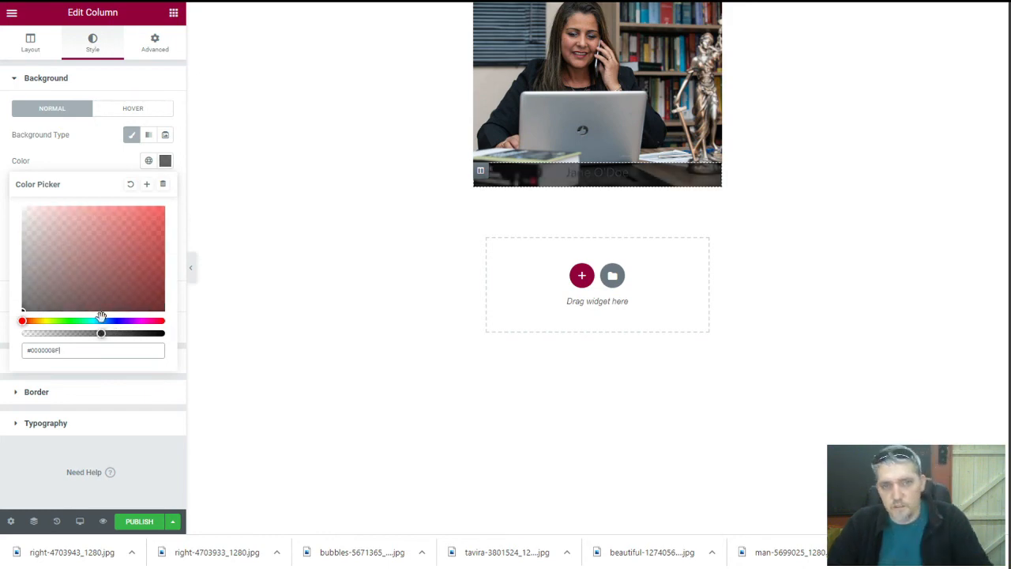
{"action": "left_click", "coordinate": [100, 158]}
Make the attorney name's dynamic field text white
{"action": "left_click", "coordinate": [574, 171]}
{"action": "left_click", "coordinate": [92, 44]}
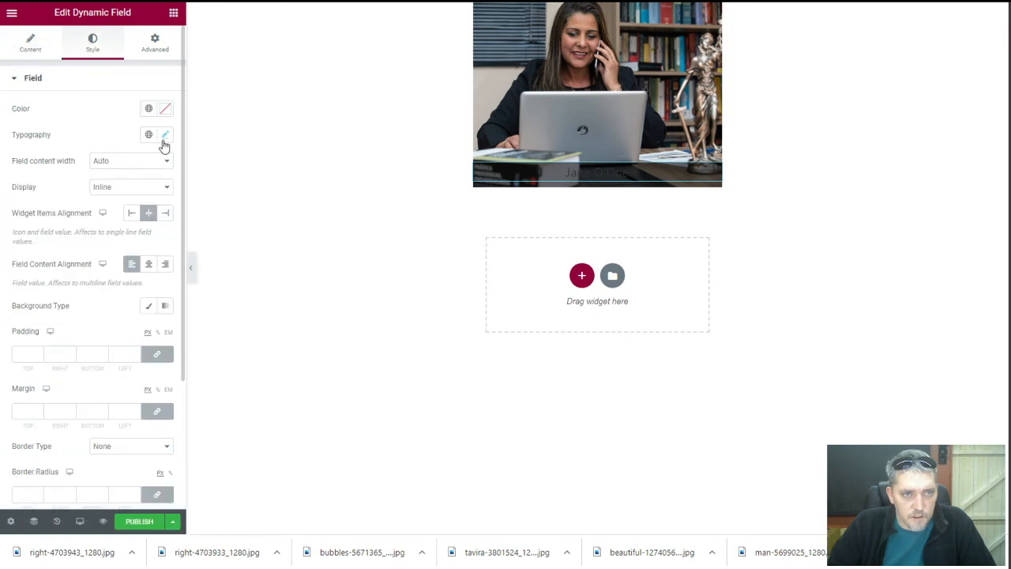
{"action": "left_click", "coordinate": [166, 110]}
{"action": "left_click_drag", "start_coordinate": [49, 191], "coordinate": [6, 142]}
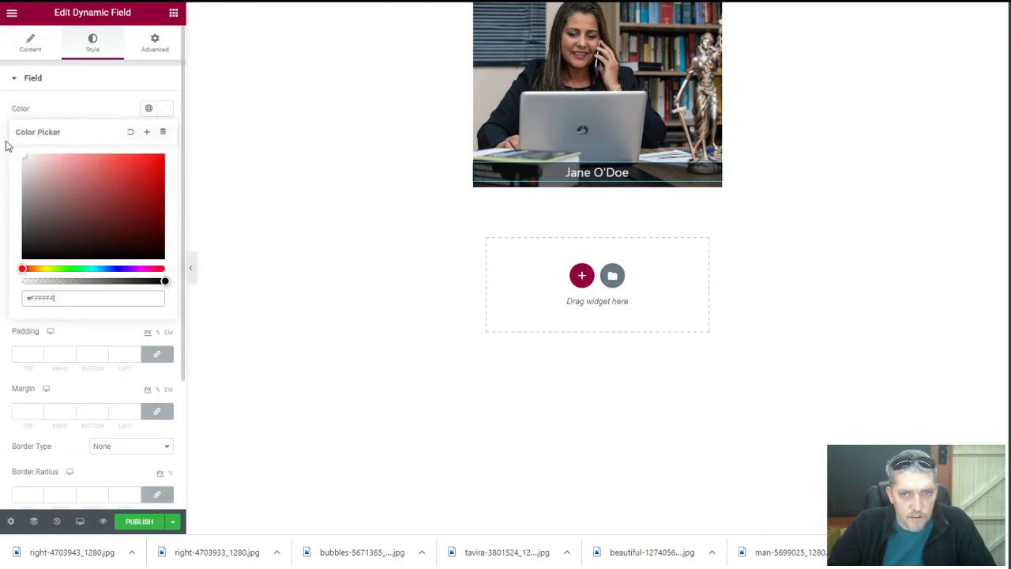
{"action": "left_click", "coordinate": [95, 97]}
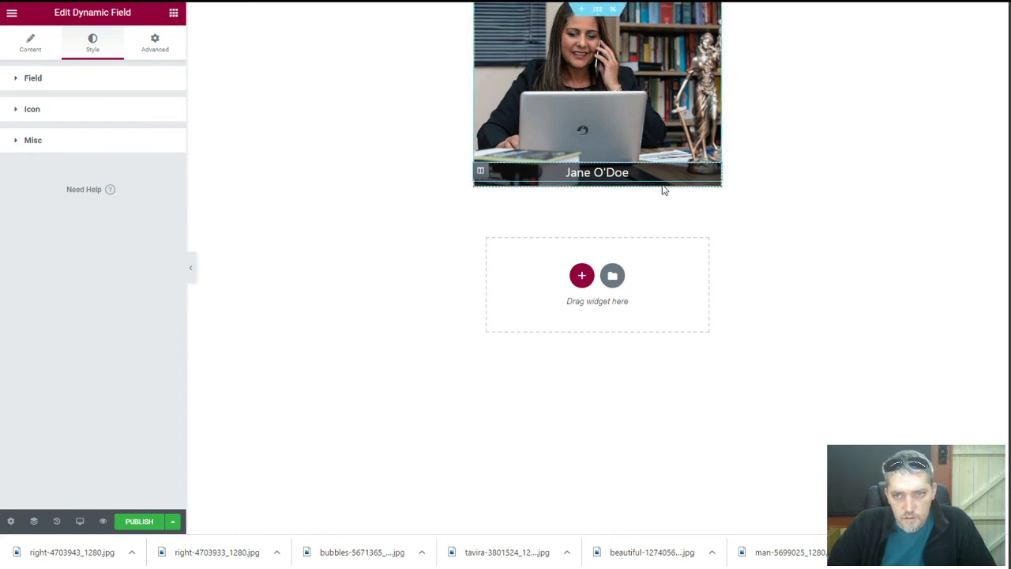
{"action": "left_click", "coordinate": [582, 275]}
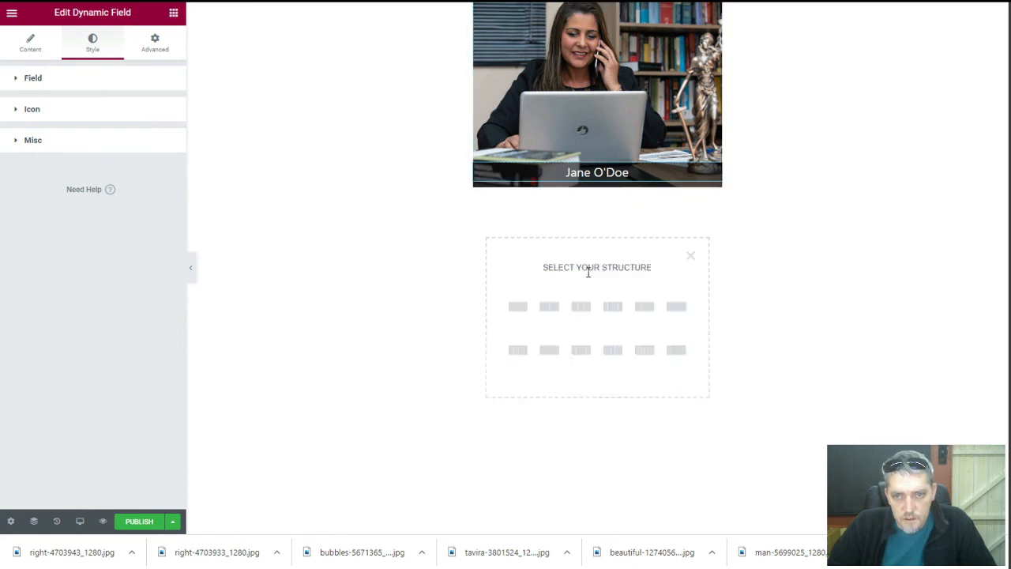
Add a one-column section with a heading reading 'Practice Areas'
{"action": "left_click", "coordinate": [518, 308]}
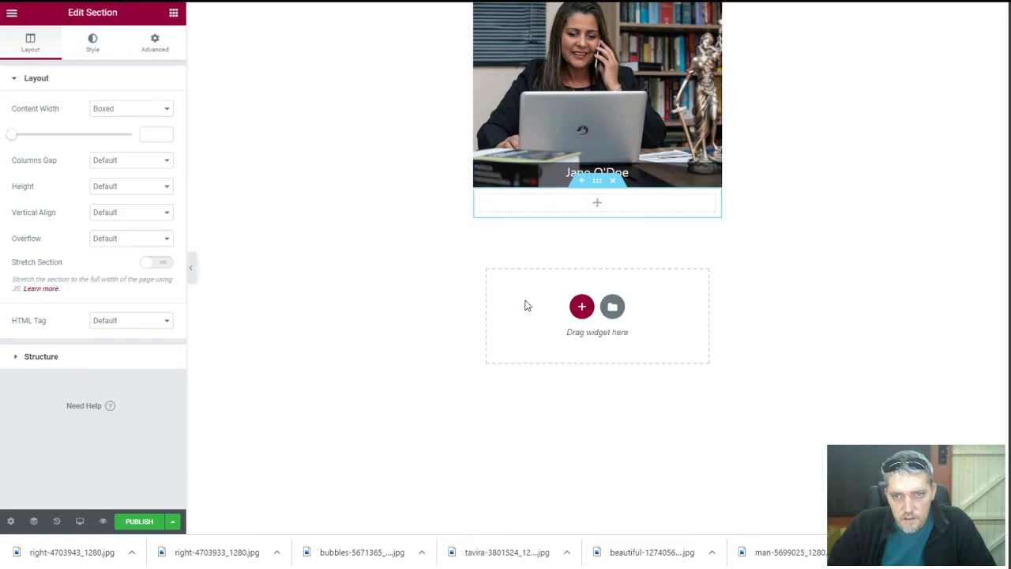
{"action": "left_click", "coordinate": [598, 205]}
{"action": "left_click_drag", "start_coordinate": [140, 126], "coordinate": [573, 201]}
{"action": "triple_click", "coordinate": [108, 117]}
{"action": "type", "text": "P"}
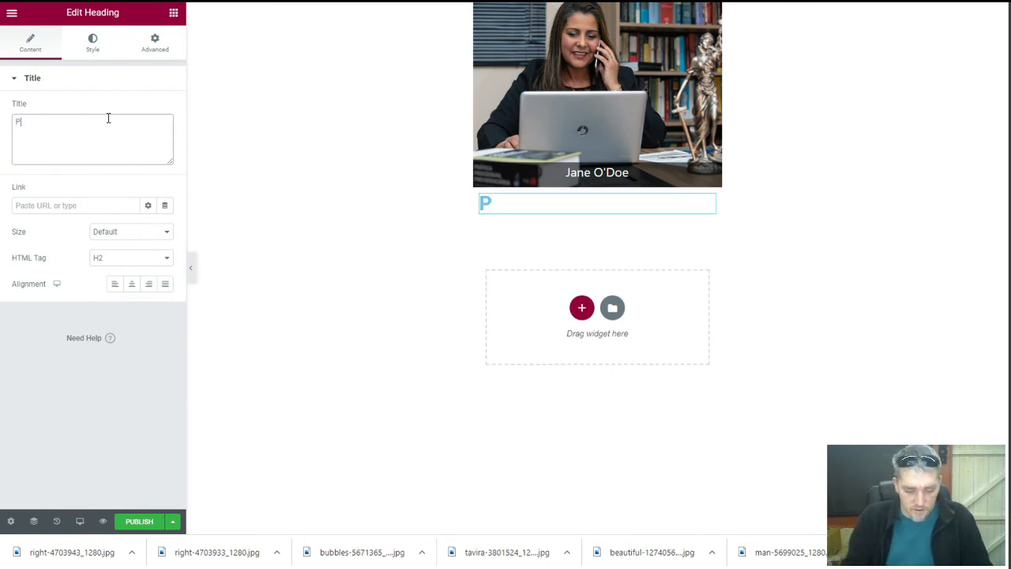
{"action": "type", "text": "ractice Areas"}
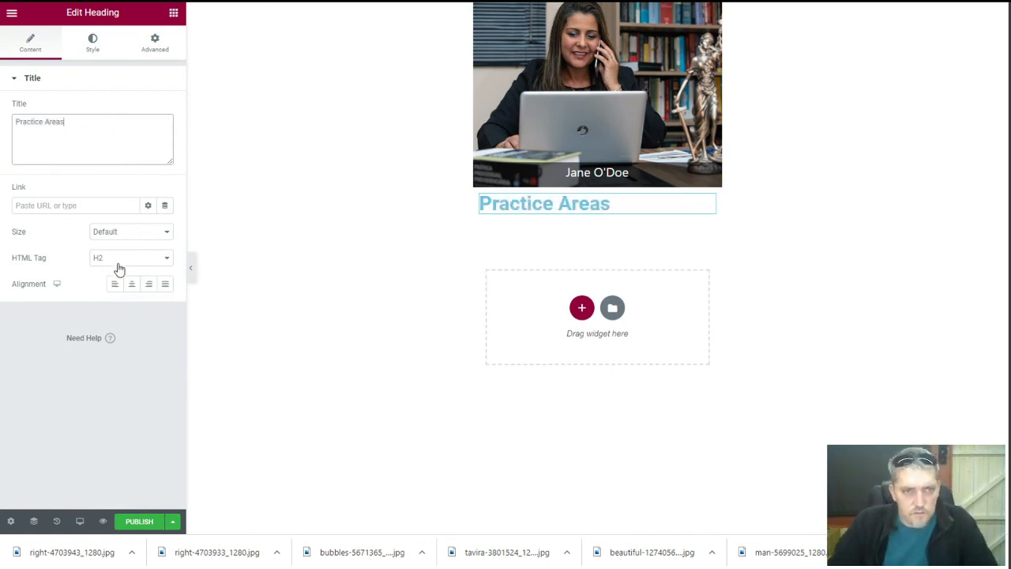
Center the heading, set its HTML tag to div, and color it #000000
{"action": "left_click", "coordinate": [131, 284]}
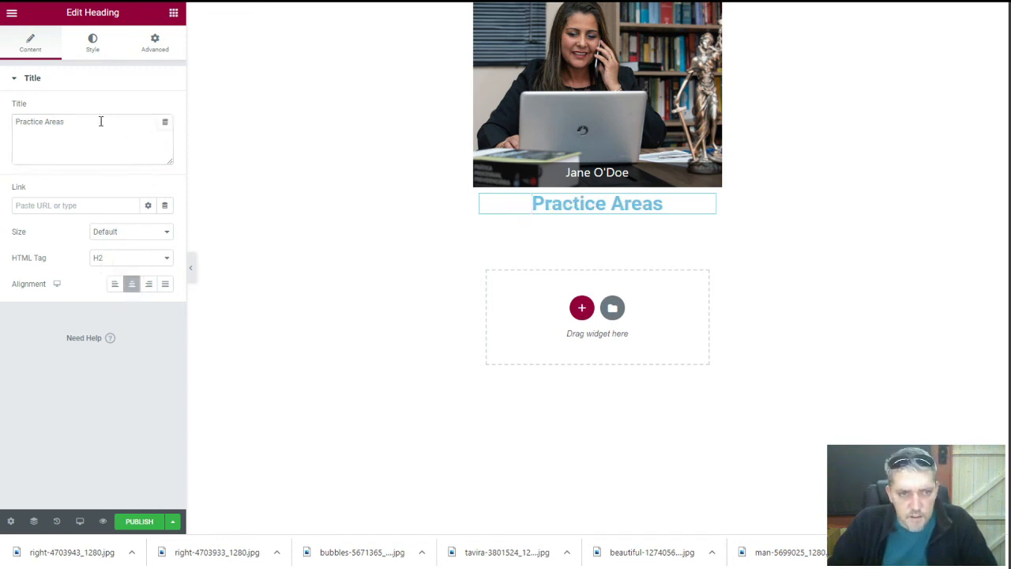
{"action": "left_click", "coordinate": [126, 259]}
{"action": "left_click", "coordinate": [118, 330]}
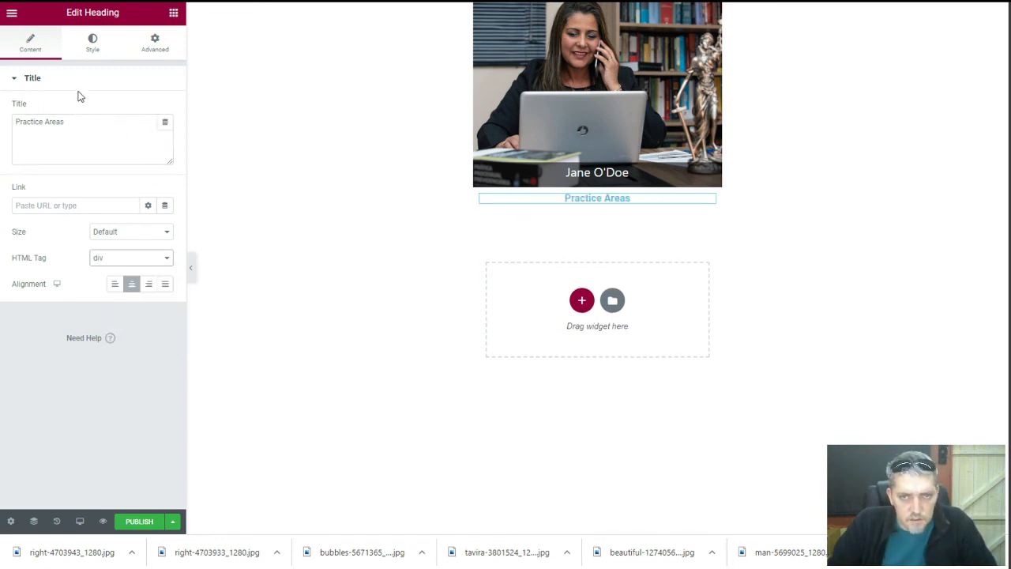
{"action": "left_click", "coordinate": [95, 49]}
{"action": "left_click", "coordinate": [165, 109]}
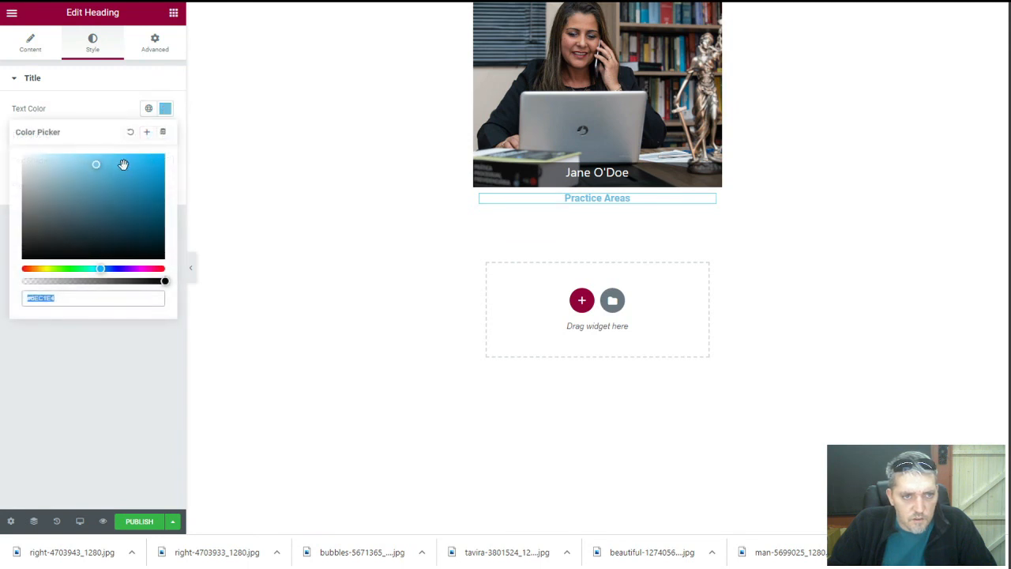
{"action": "type", "text": "#000000"}
{"action": "left_click", "coordinate": [92, 106]}
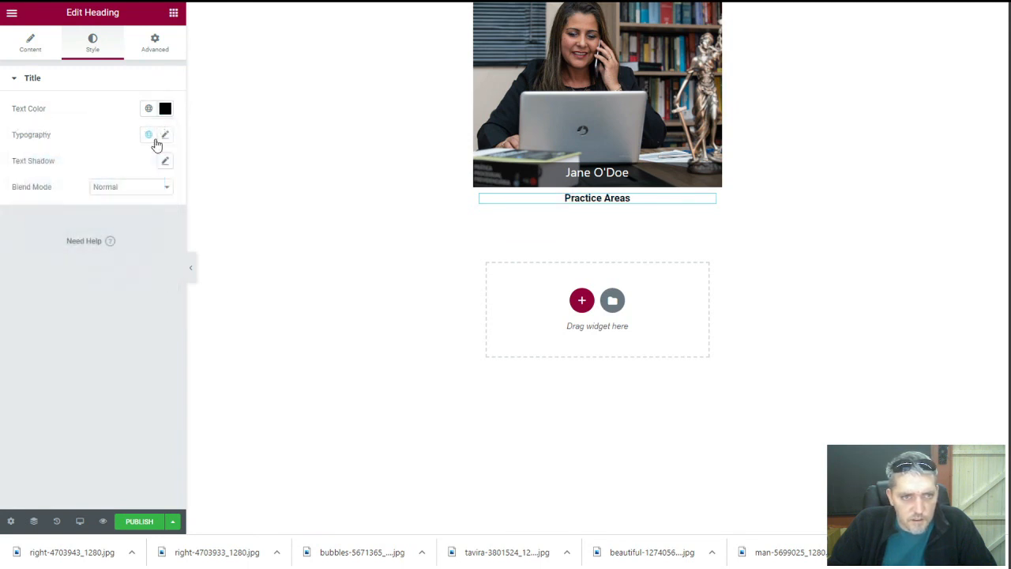
Set the heading typography to Poppins Bold
{"action": "left_click", "coordinate": [167, 136]}
{"action": "left_click", "coordinate": [135, 270]}
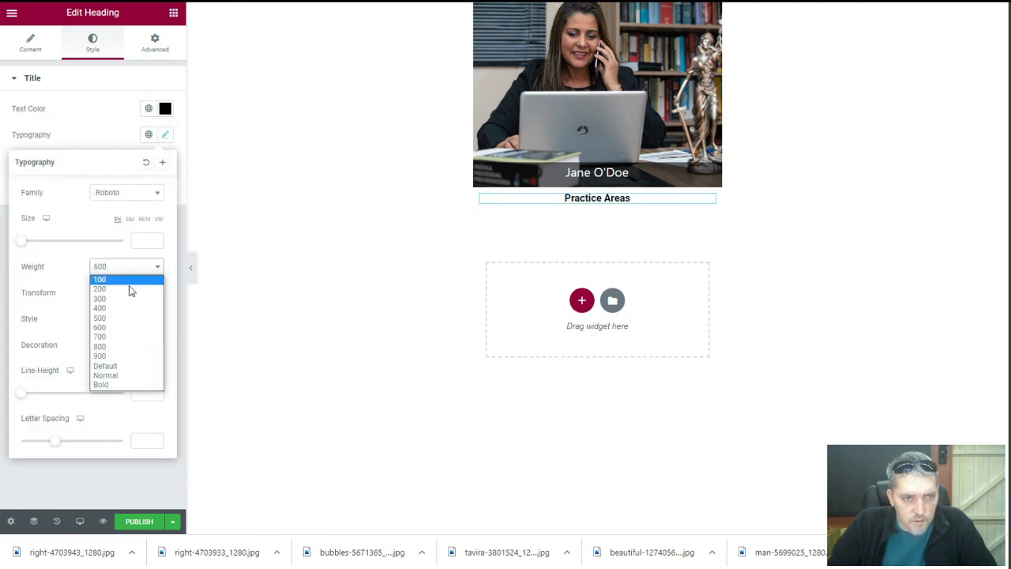
{"action": "left_click", "coordinate": [131, 376]}
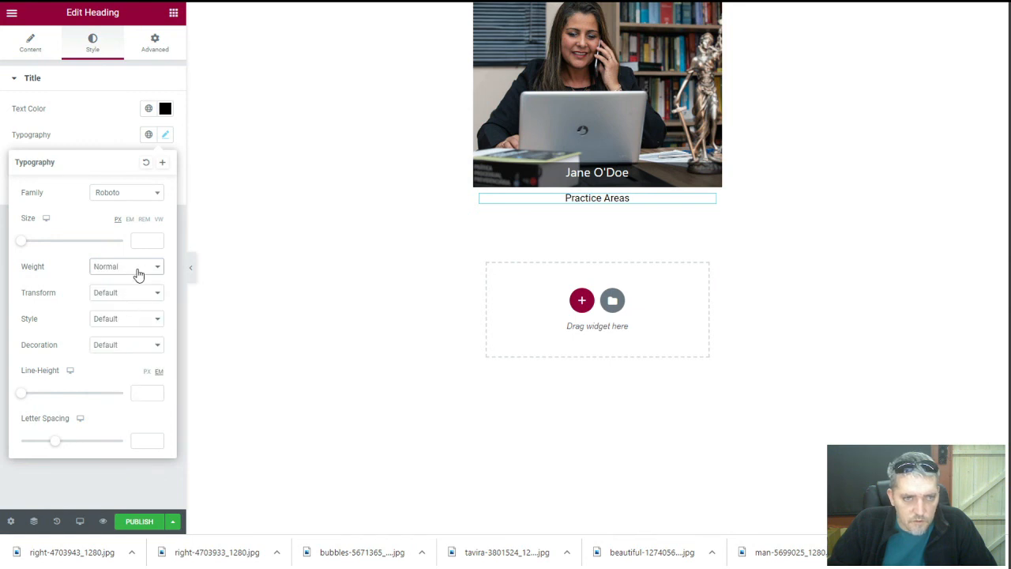
{"action": "left_click", "coordinate": [136, 267]}
{"action": "left_click", "coordinate": [128, 384]}
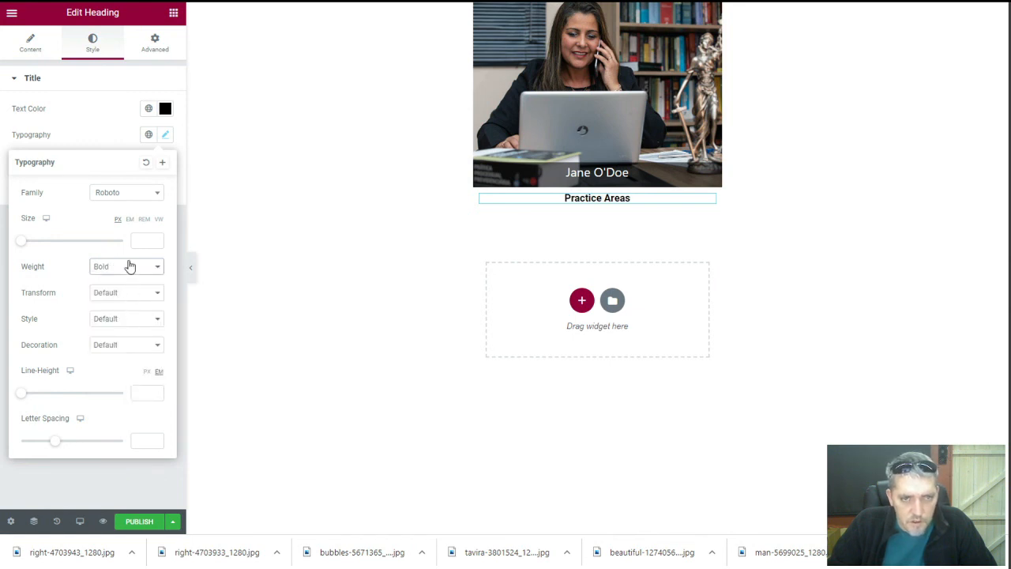
{"action": "left_click", "coordinate": [132, 198]}
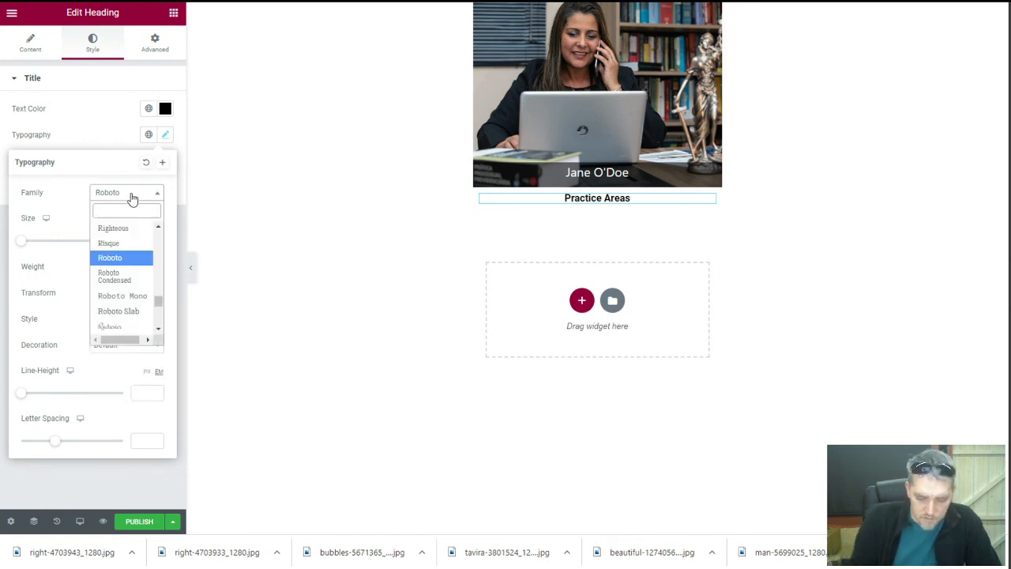
{"action": "type", "text": "pop"}
{"action": "left_click", "coordinate": [126, 243]}
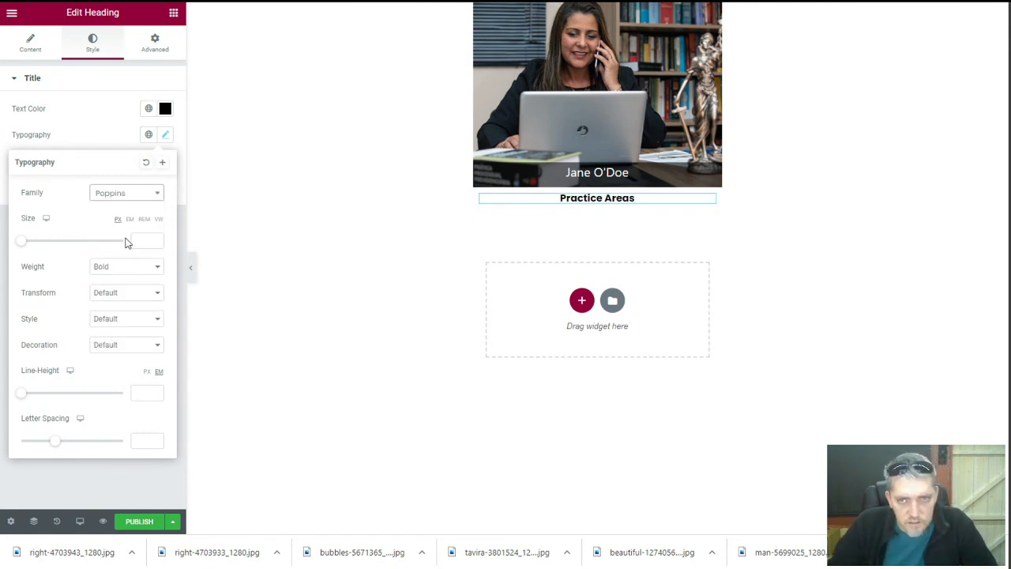
{"action": "left_click", "coordinate": [103, 127]}
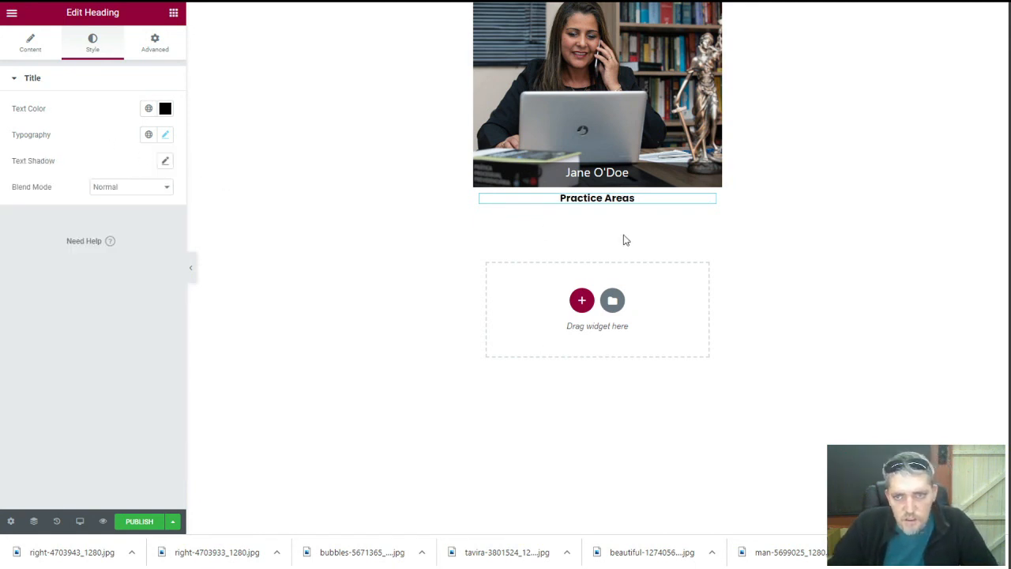
{"action": "left_click", "coordinate": [581, 301]}
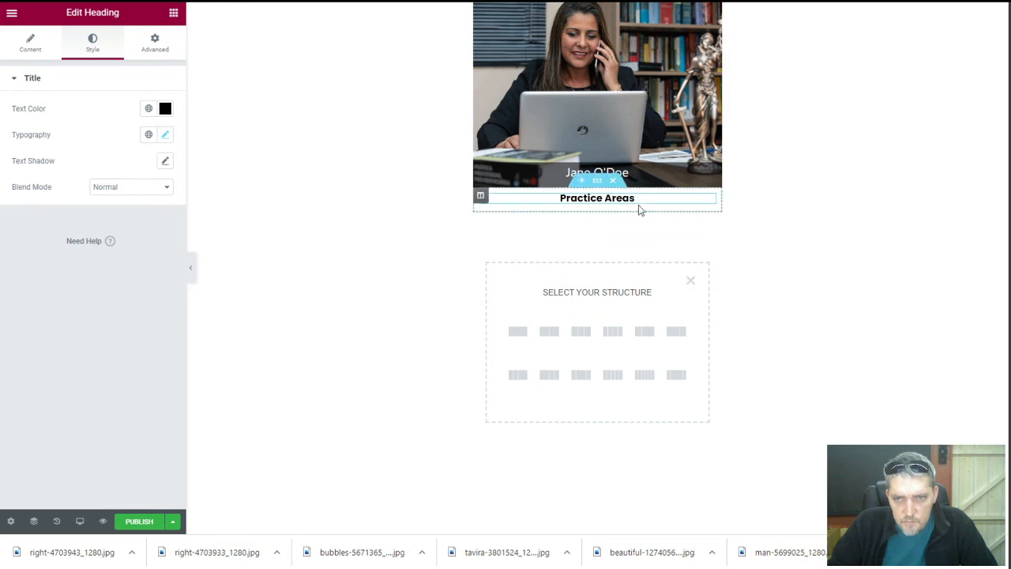
{"action": "left_click", "coordinate": [173, 12]}
{"action": "scroll", "coordinate": [111, 292], "scroll_direction": "down", "scroll_amount": 15}
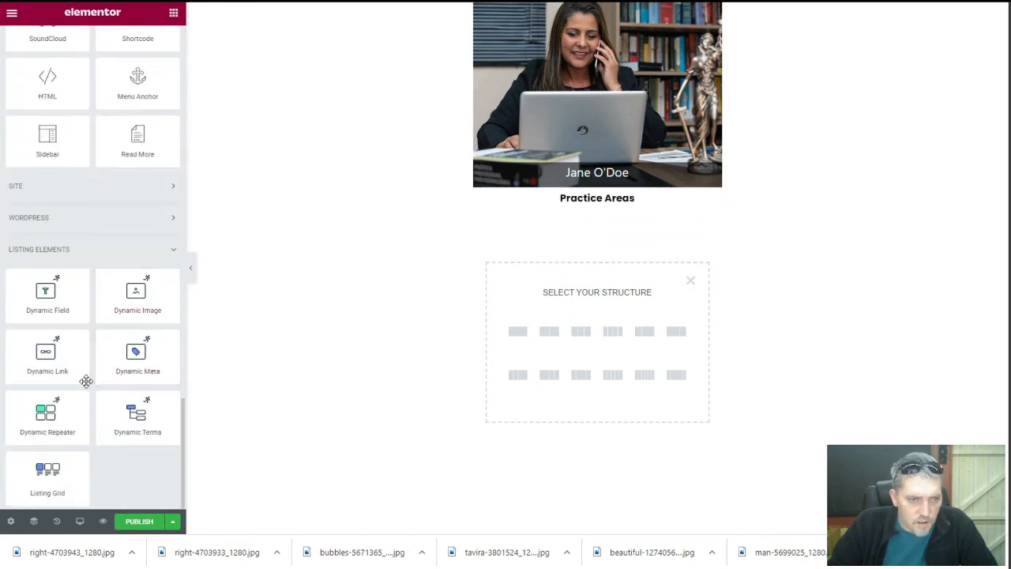
Add a Dynamic Repeater under the heading sourced from Attorney Practice Areas
{"action": "left_click_drag", "start_coordinate": [64, 424], "coordinate": [604, 212]}
{"action": "left_click", "coordinate": [125, 142]}
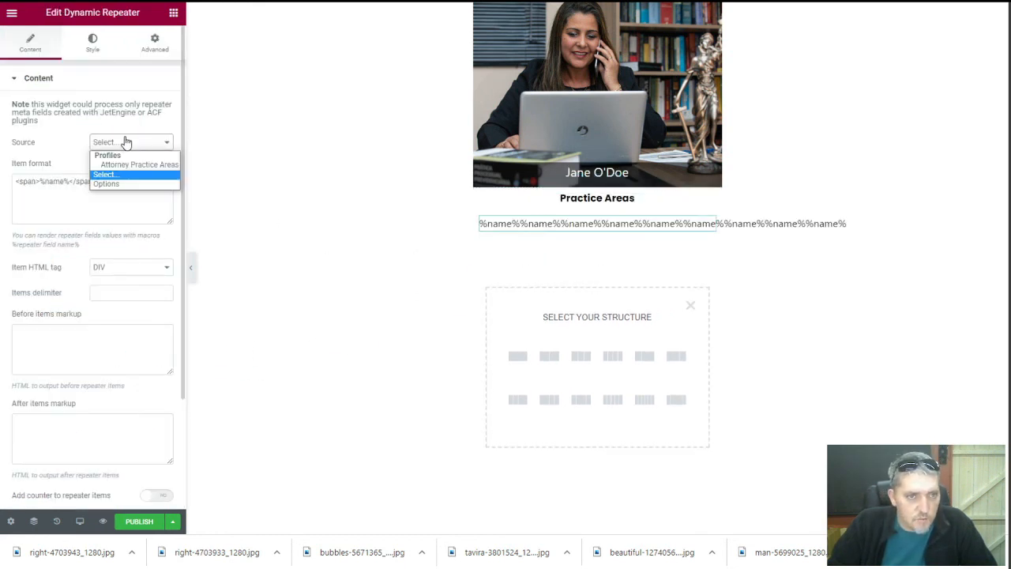
{"action": "left_click", "coordinate": [124, 164]}
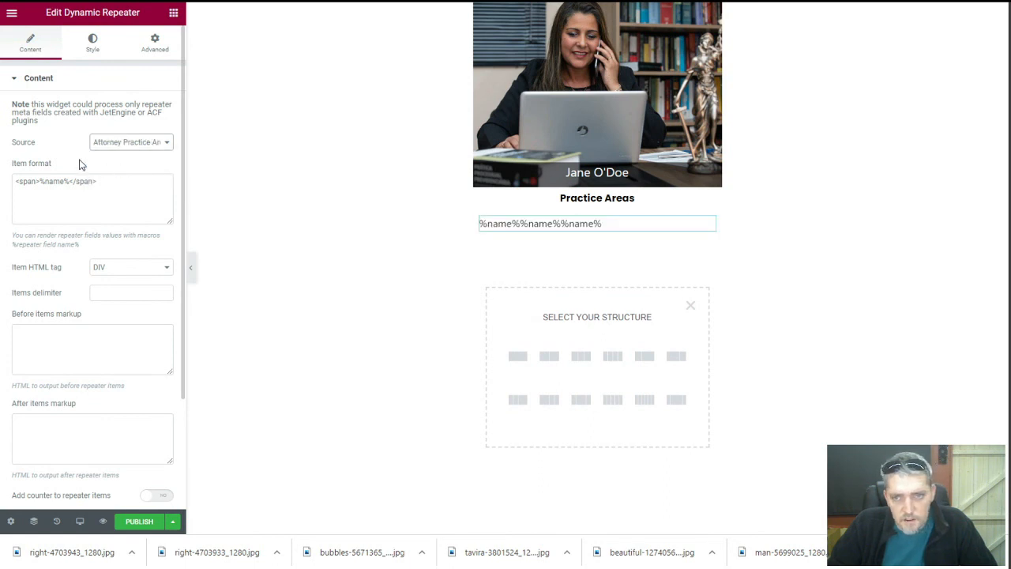
{"action": "double_click", "coordinate": [49, 183]}
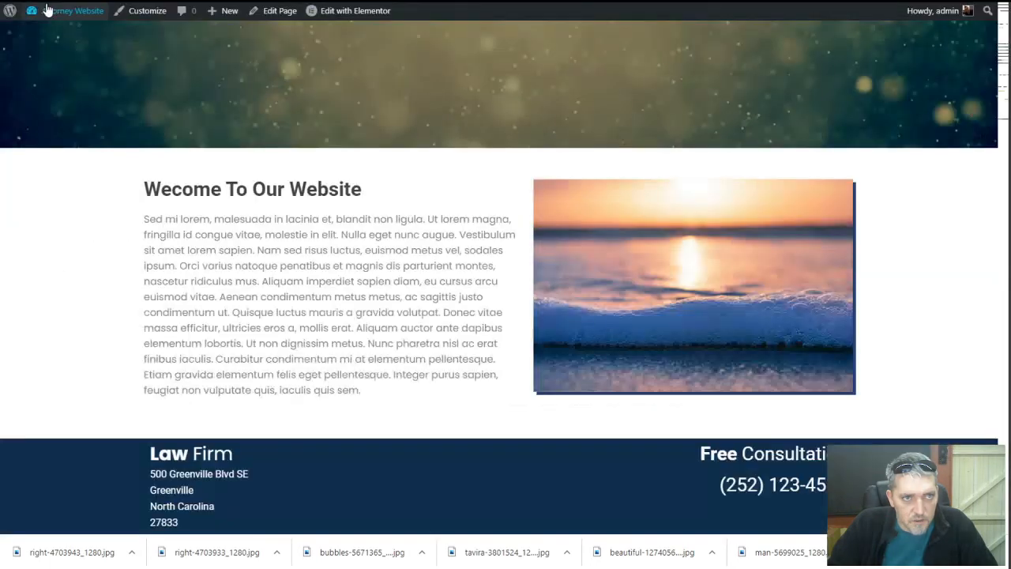
Open the site's admin dashboard and enter 'business-practice-area'
{"action": "mouse_move", "coordinate": [49, 10]}
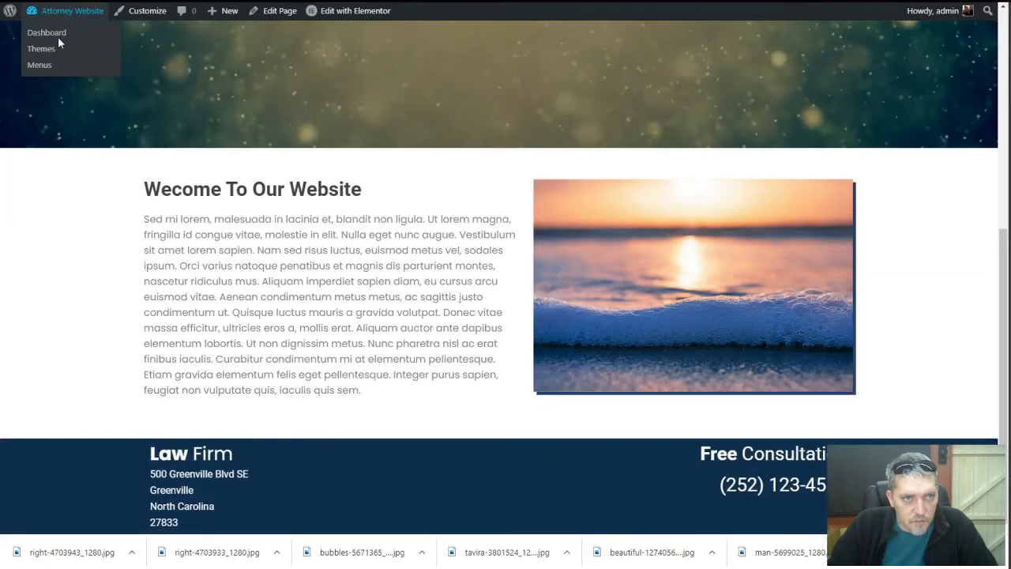
{"action": "left_click", "coordinate": [58, 35]}
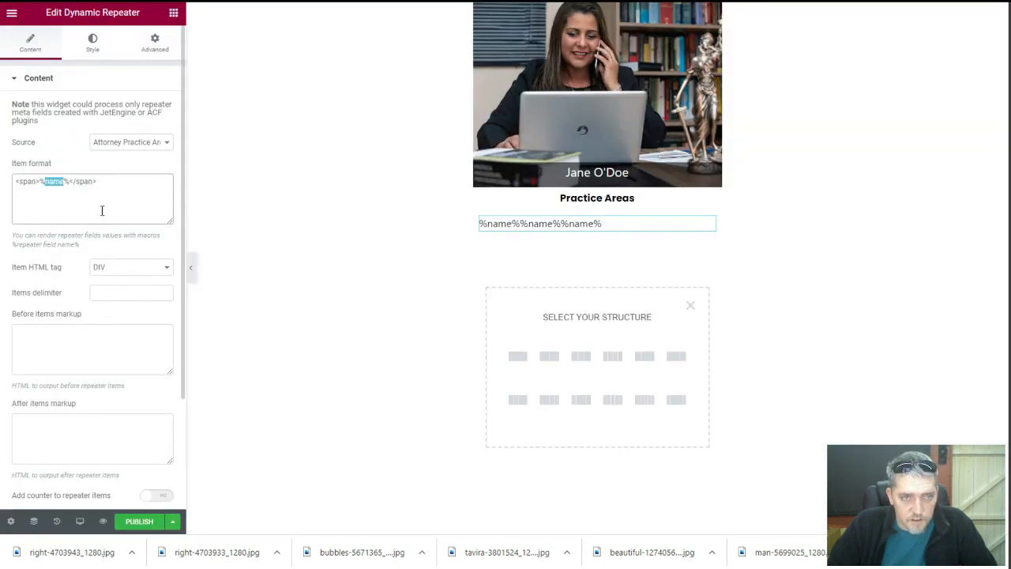
{"action": "type", "text": "business"}
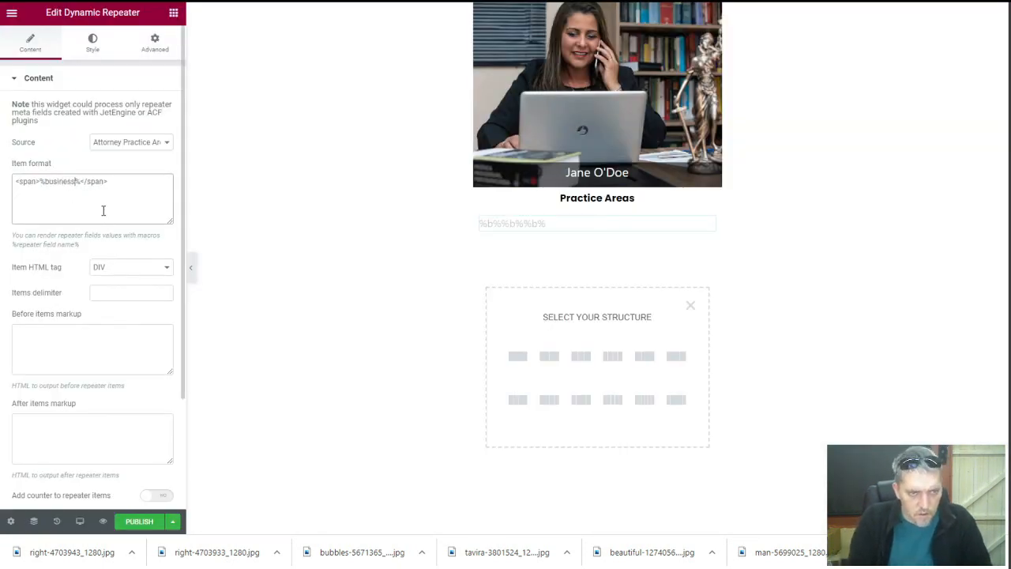
{"action": "type", "text": "-practi"}
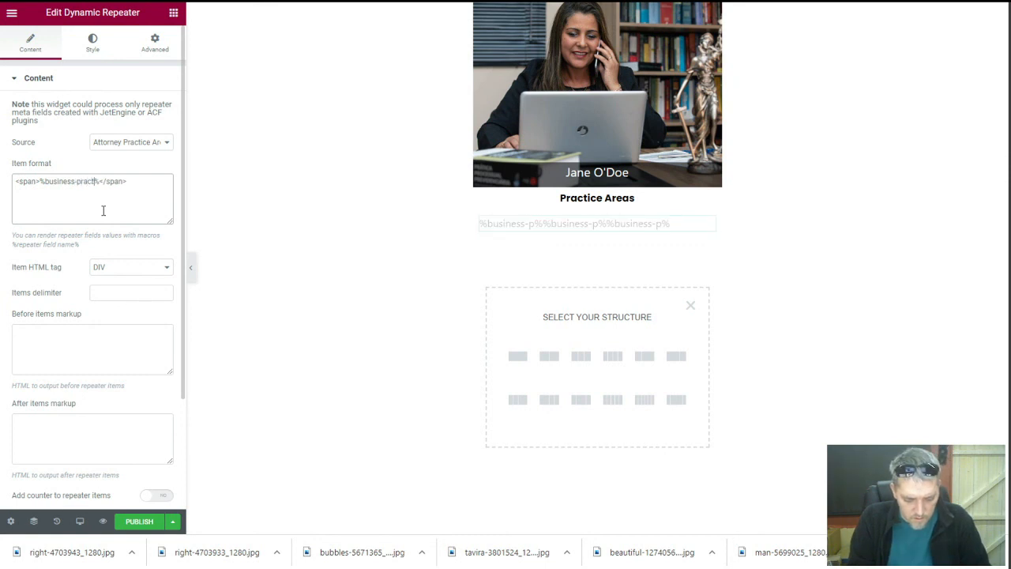
{"action": "type", "text": "ce-area"}
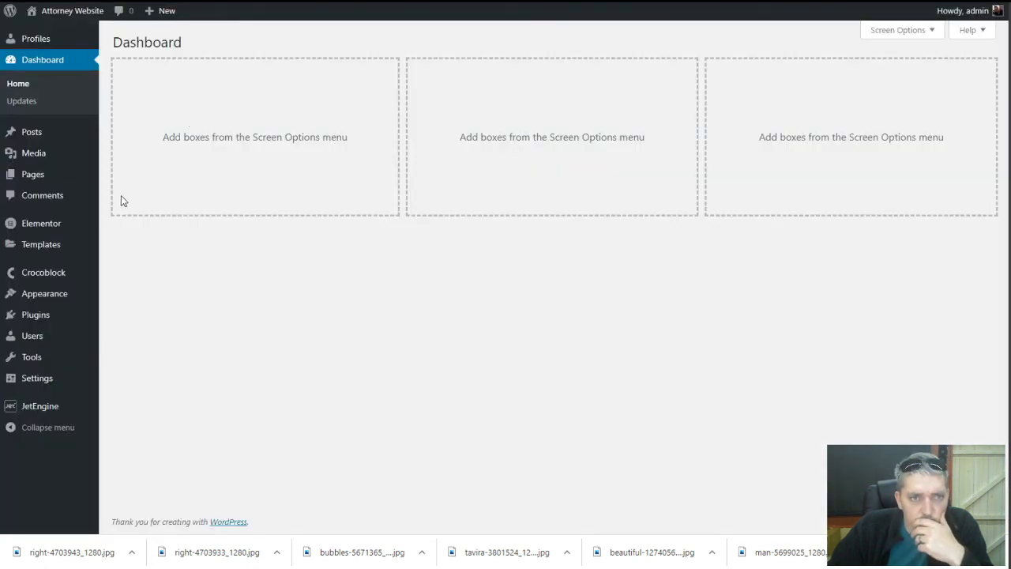
Copy the Attorney Practice Areas field ID from the Profiles post type into the item format
{"action": "mouse_move", "coordinate": [55, 407]}
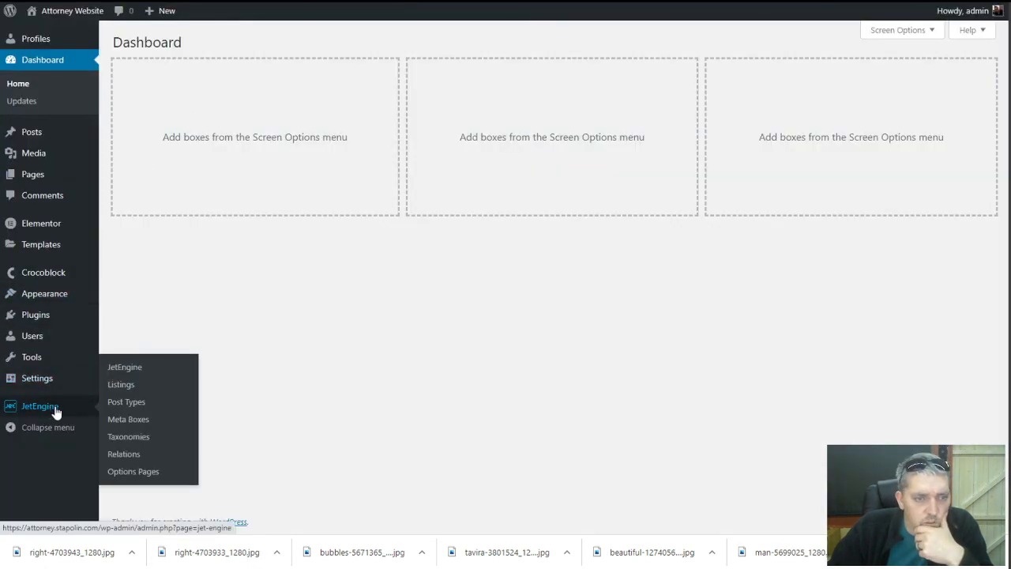
{"action": "left_click", "coordinate": [135, 408]}
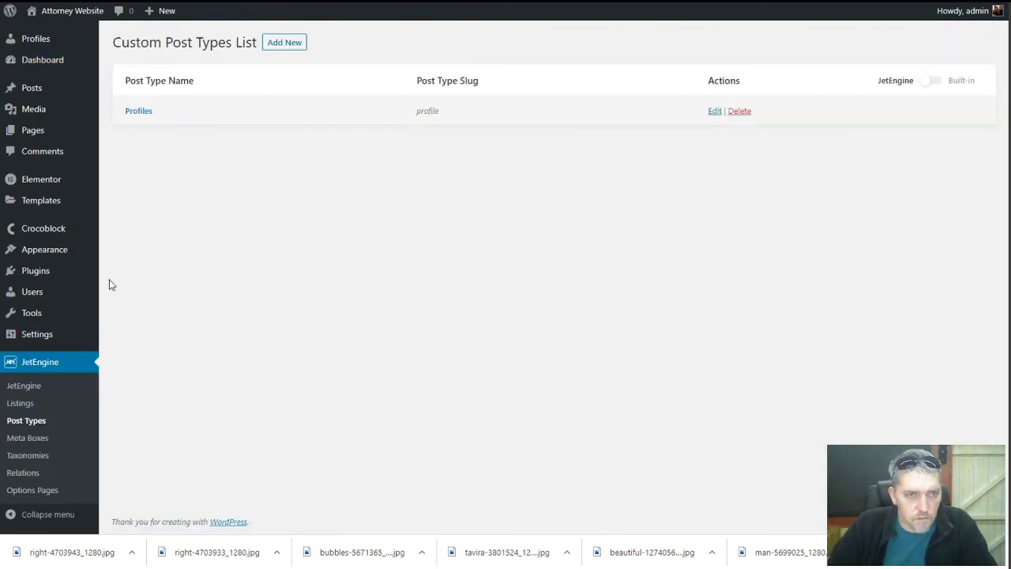
{"action": "left_click", "coordinate": [140, 112]}
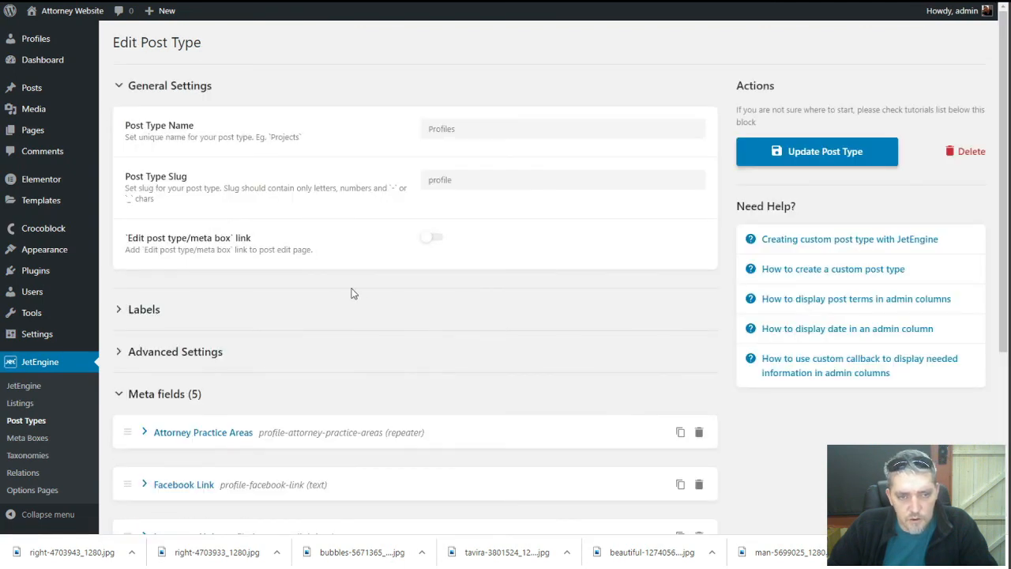
{"action": "scroll", "coordinate": [350, 289], "scroll_direction": "down", "scroll_amount": 3}
{"action": "left_click", "coordinate": [144, 165]}
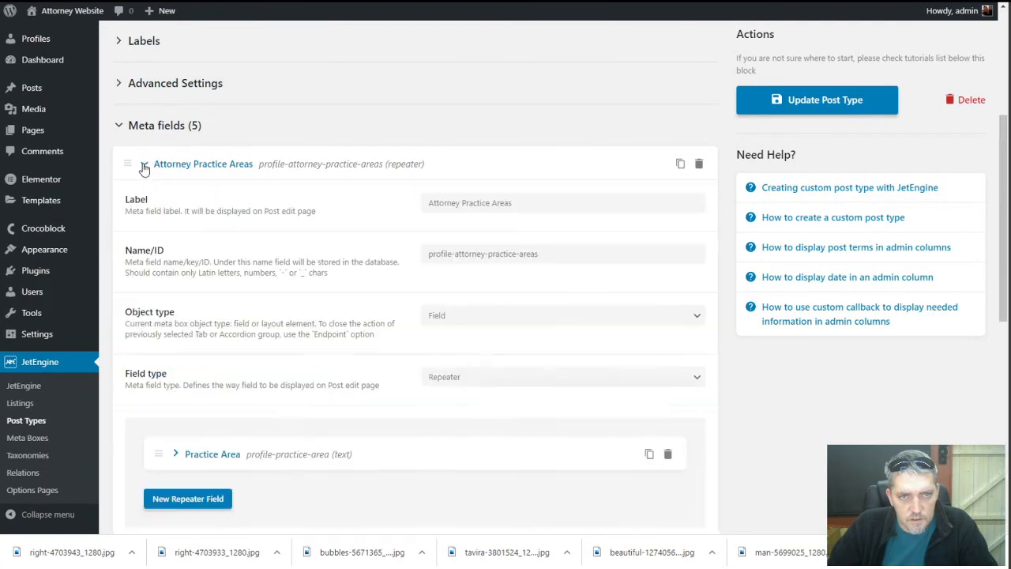
{"action": "triple_click", "coordinate": [496, 257]}
{"action": "key", "text": "ctrl+c"}
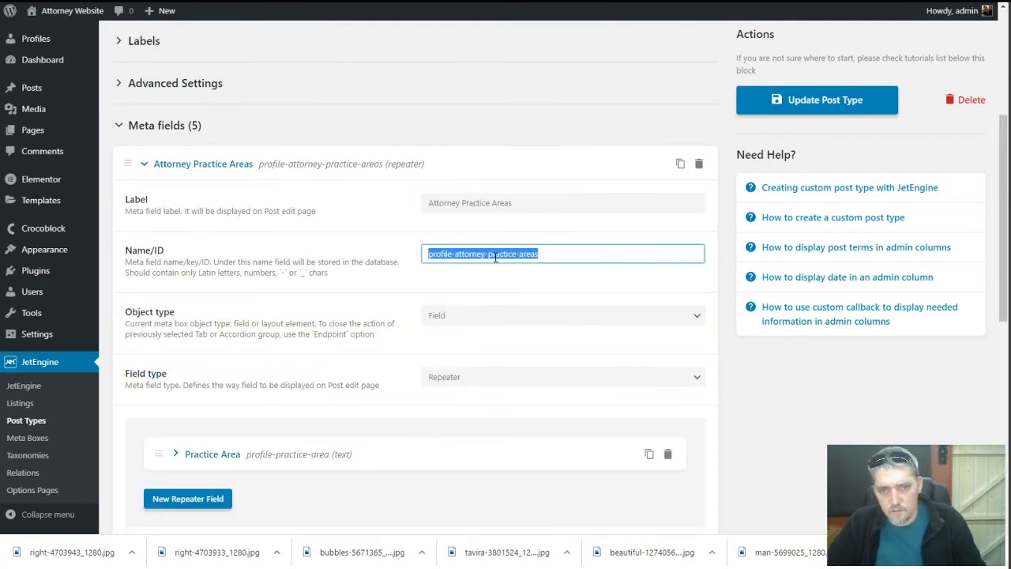
{"action": "left_click", "coordinate": [296, 2]}
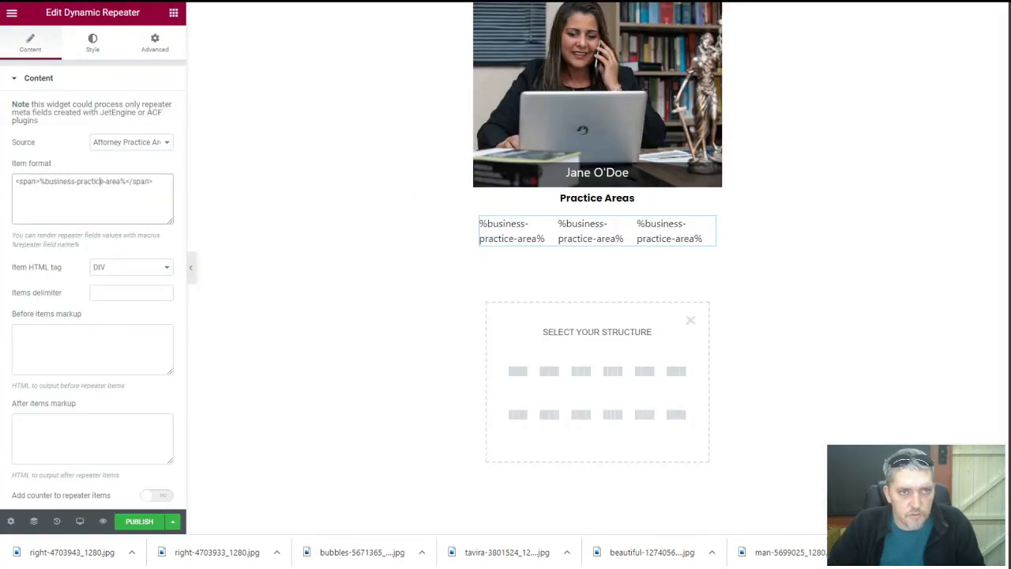
{"action": "left_click_drag", "start_coordinate": [45, 182], "coordinate": [111, 181]}
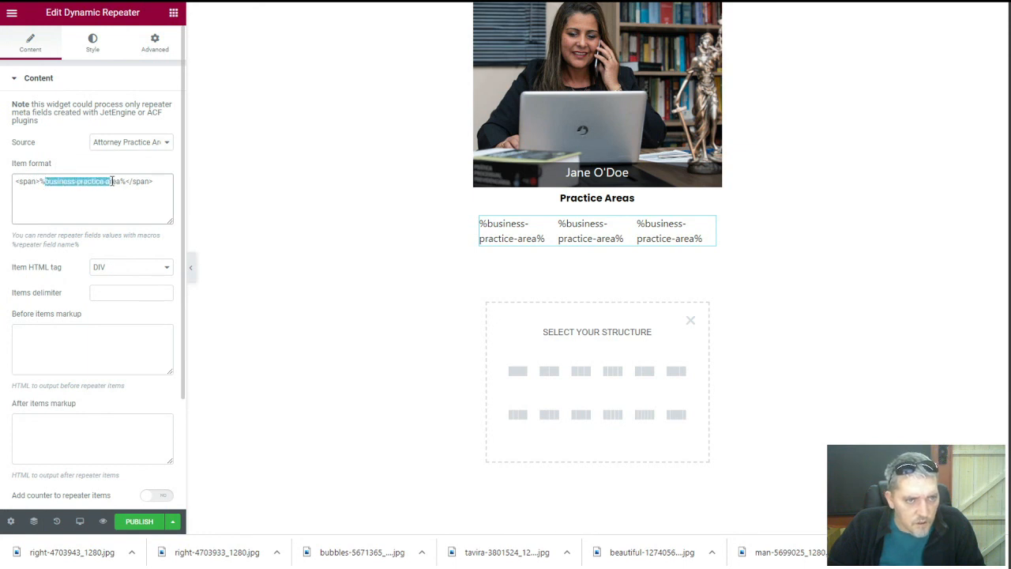
{"action": "key", "text": "ctrl+v"}
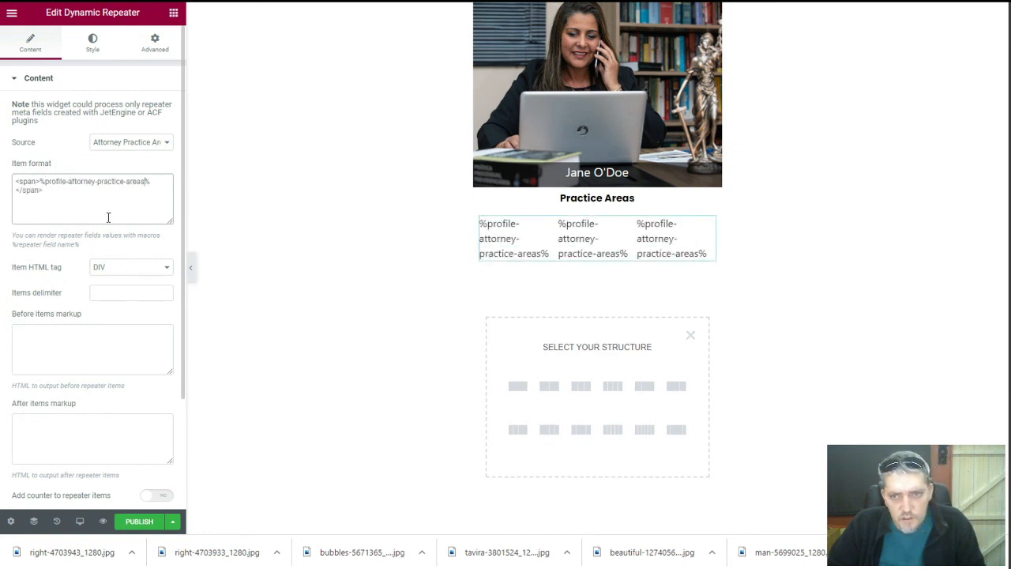
Replace the item-format macro with the Practice Area sub-field name, %profile-practice-area%
{"action": "left_click", "coordinate": [189, 1]}
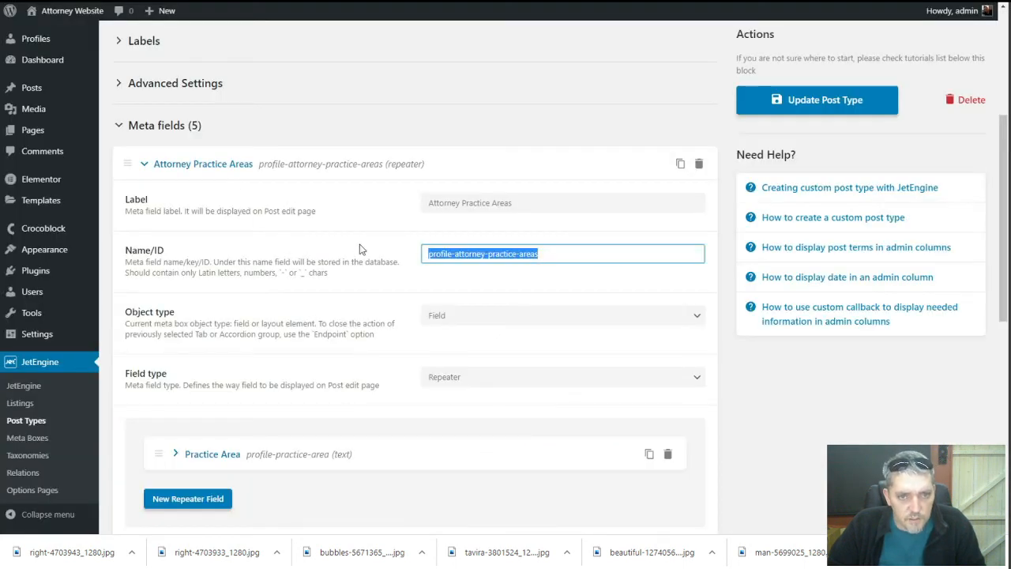
{"action": "scroll", "coordinate": [155, 416], "scroll_direction": "down", "scroll_amount": 3}
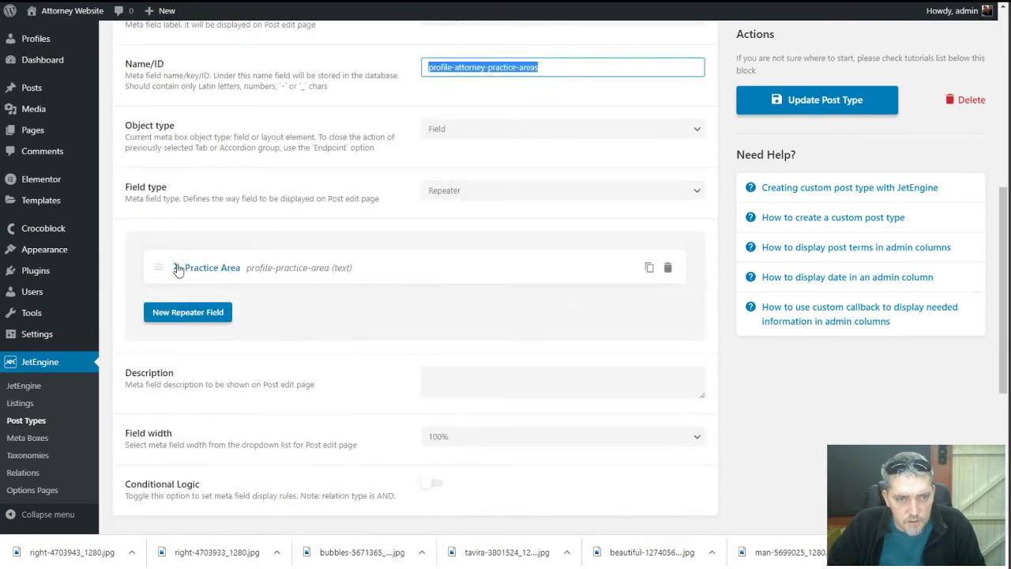
{"action": "left_click", "coordinate": [178, 267]}
{"action": "triple_click", "coordinate": [437, 360]}
{"action": "key", "text": "ctrl+c"}
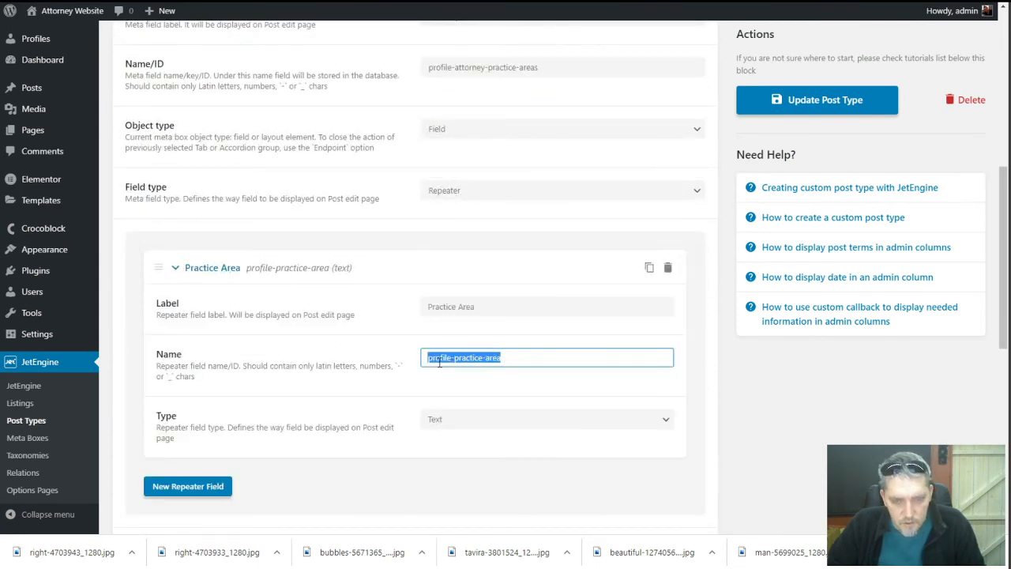
{"action": "key", "text": "ctrl+Tab"}
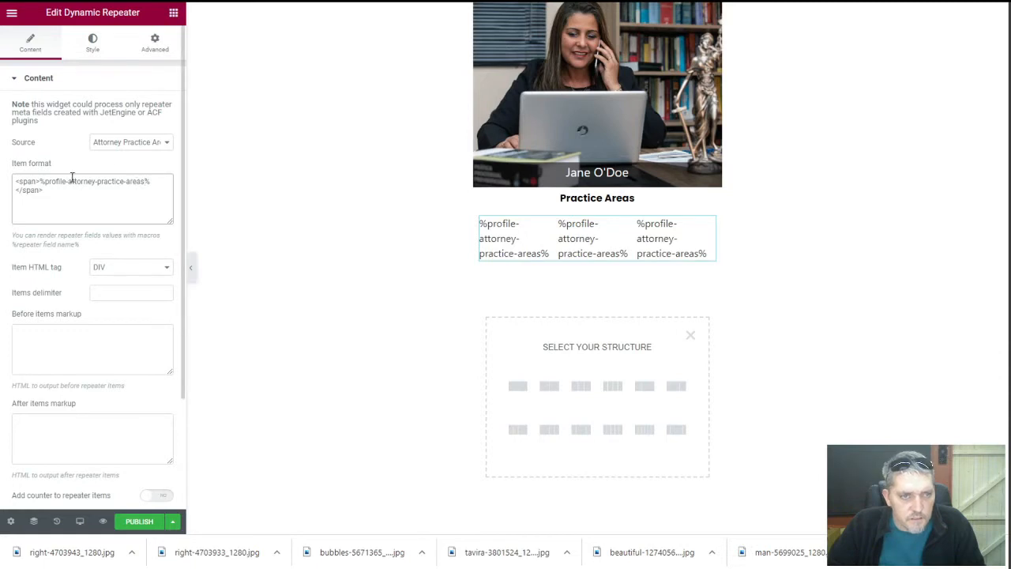
{"action": "left_click_drag", "start_coordinate": [46, 183], "coordinate": [142, 184]}
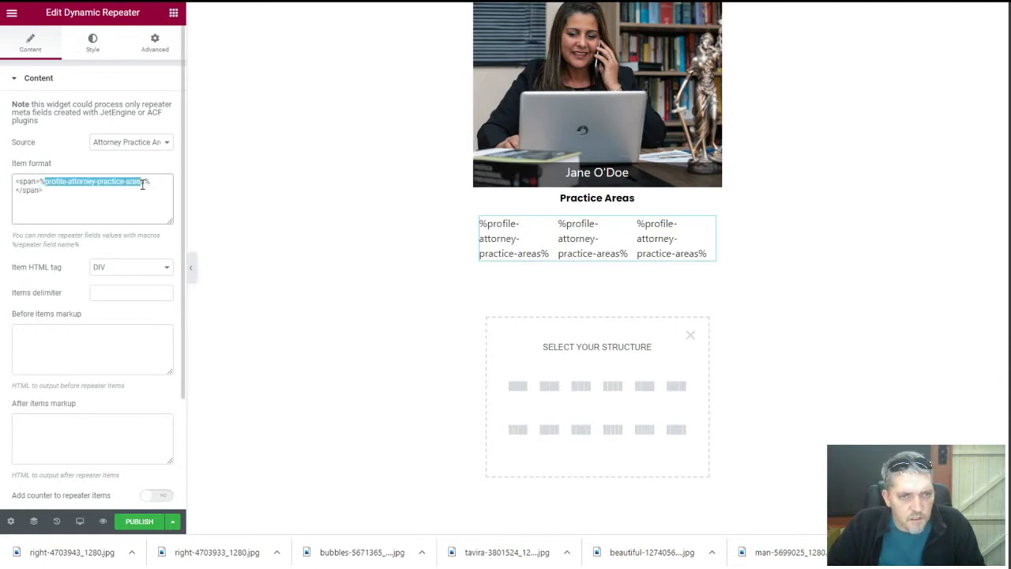
{"action": "key", "text": "ctrl+v"}
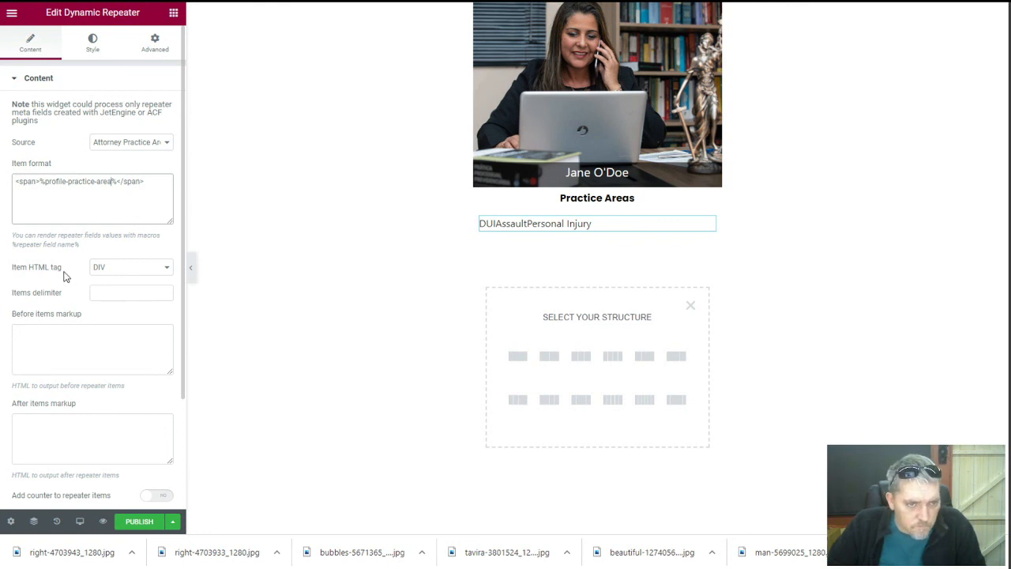
Set the repeater's items delimiter to a comma
{"action": "left_click", "coordinate": [104, 294]}
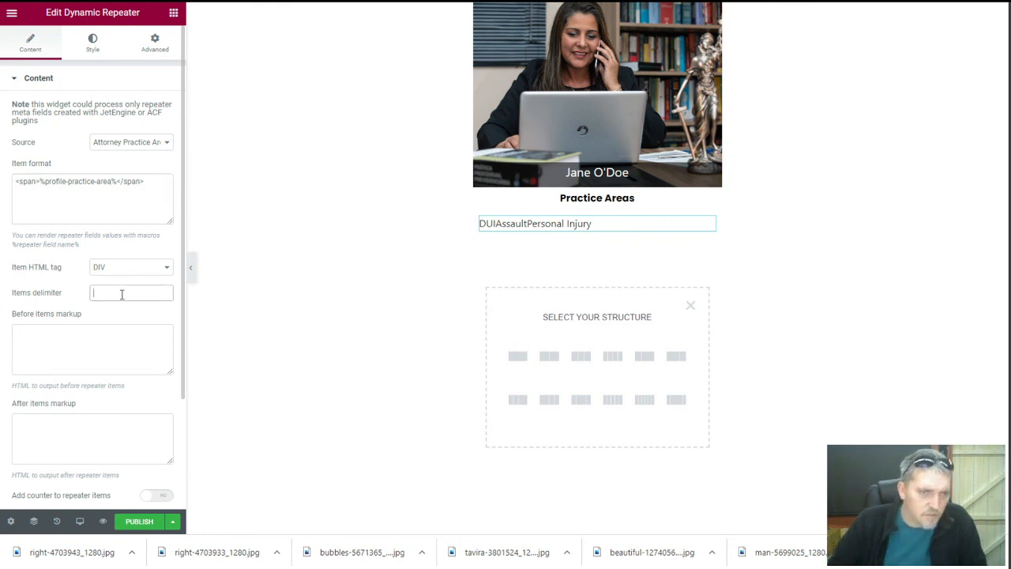
{"action": "type", "text": ","}
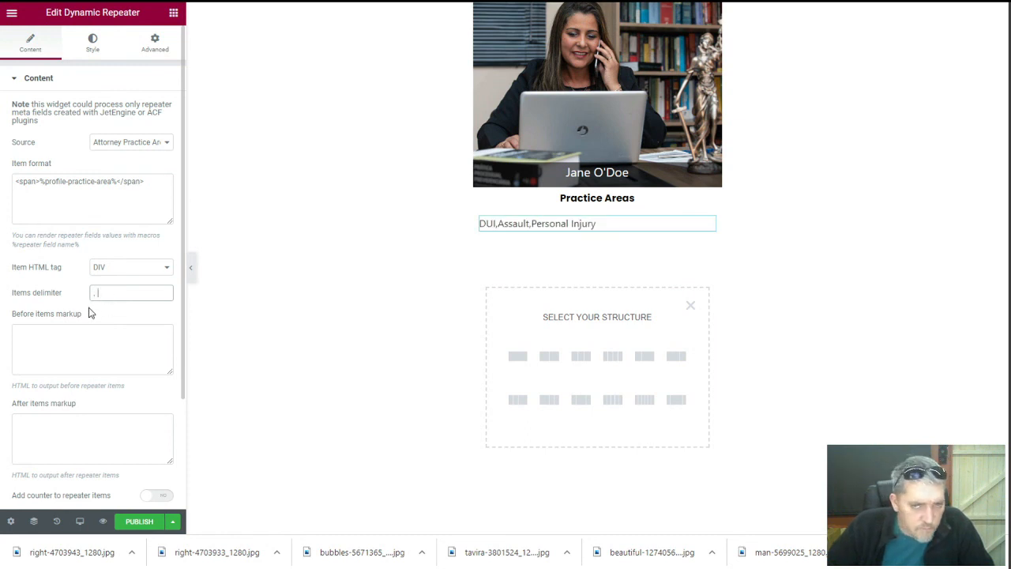
{"action": "scroll", "coordinate": [85, 303], "scroll_direction": "down", "scroll_amount": 3}
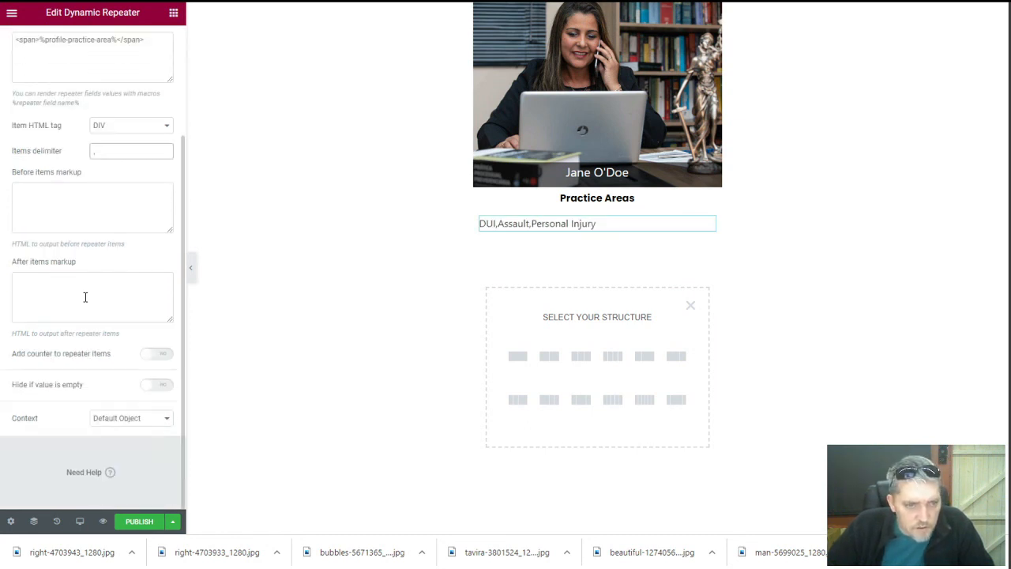
{"action": "scroll", "coordinate": [86, 300], "scroll_direction": "up", "scroll_amount": 1}
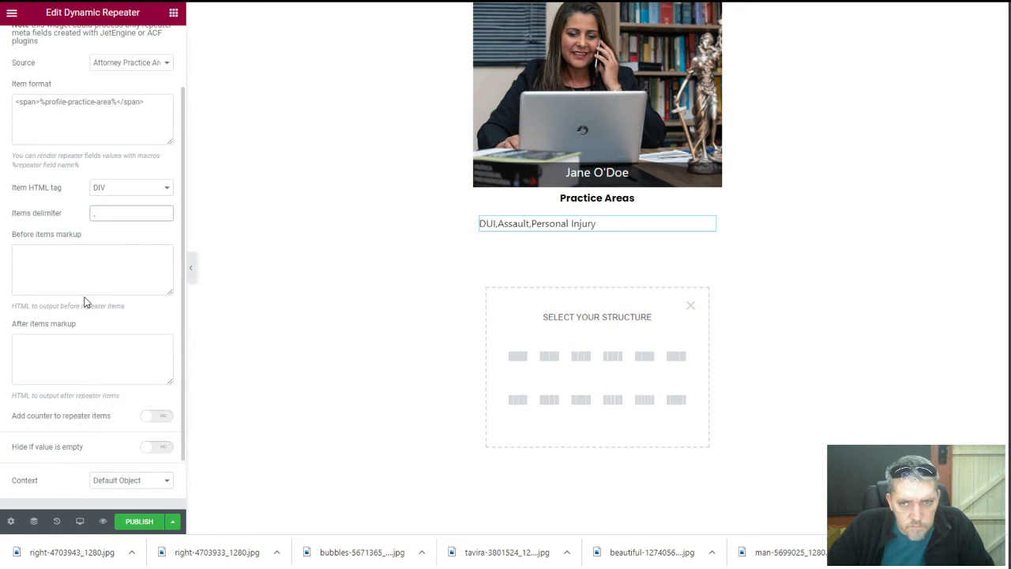
{"action": "scroll", "coordinate": [86, 300], "scroll_direction": "up", "scroll_amount": 2}
{"action": "scroll", "coordinate": [66, 394], "scroll_direction": "down", "scroll_amount": 4}
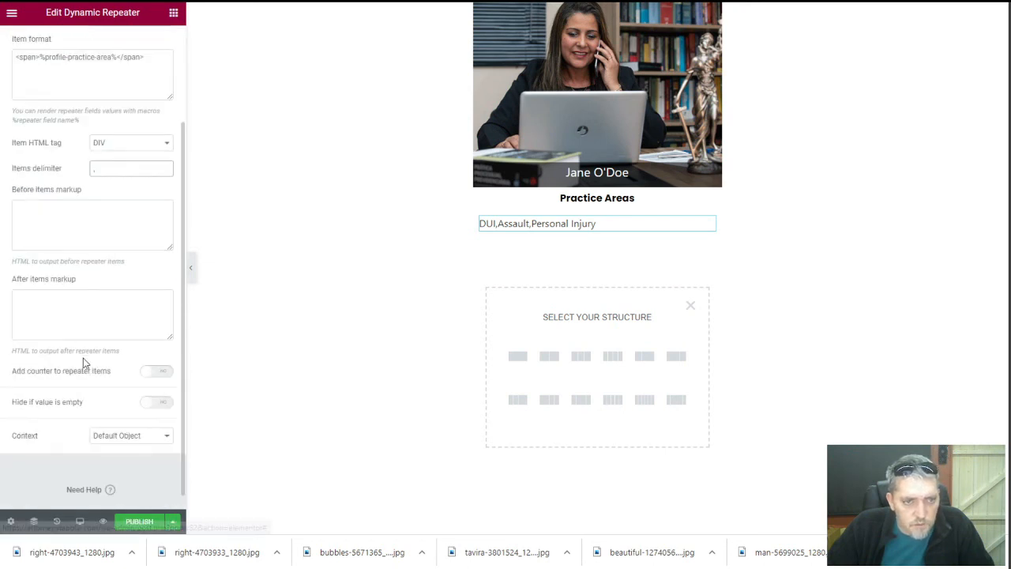
Add a 'Practice Areas:' before-items label, then remove it again
{"action": "left_click", "coordinate": [85, 217]}
{"action": "type", "text": "Pra"}
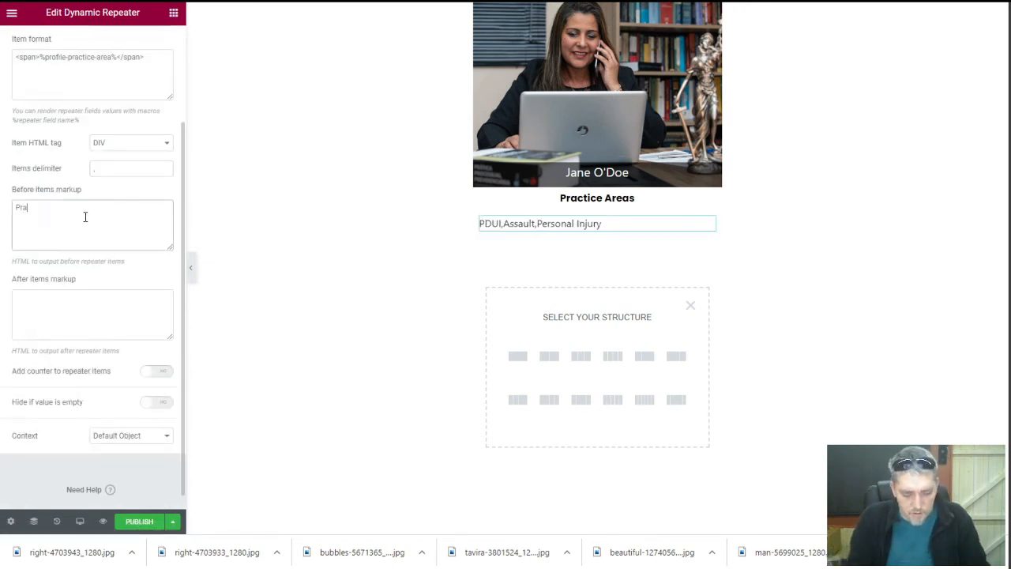
{"action": "type", "text": "ctice Areas:"}
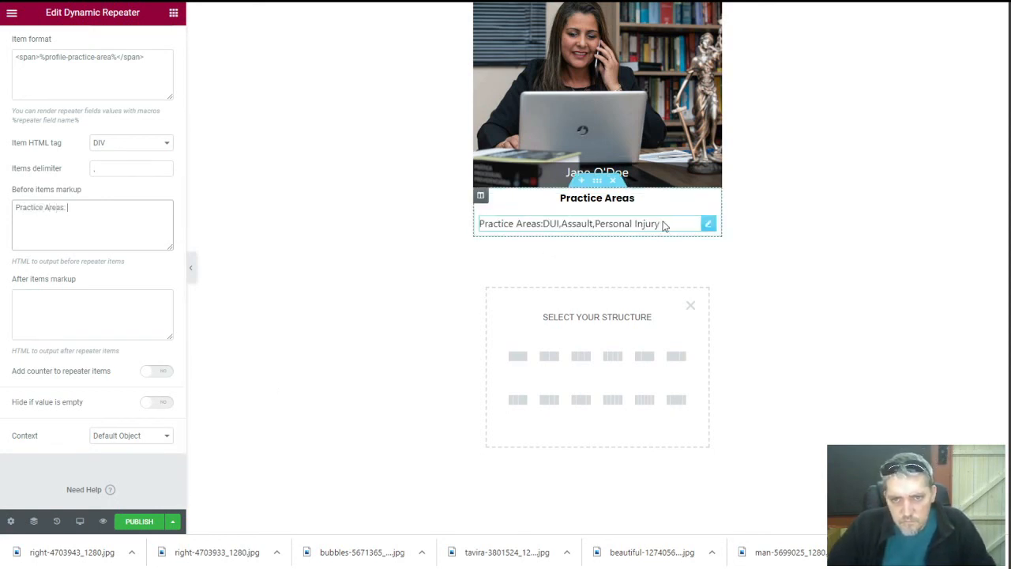
{"action": "left_click_drag", "start_coordinate": [78, 206], "coordinate": [3, 207]}
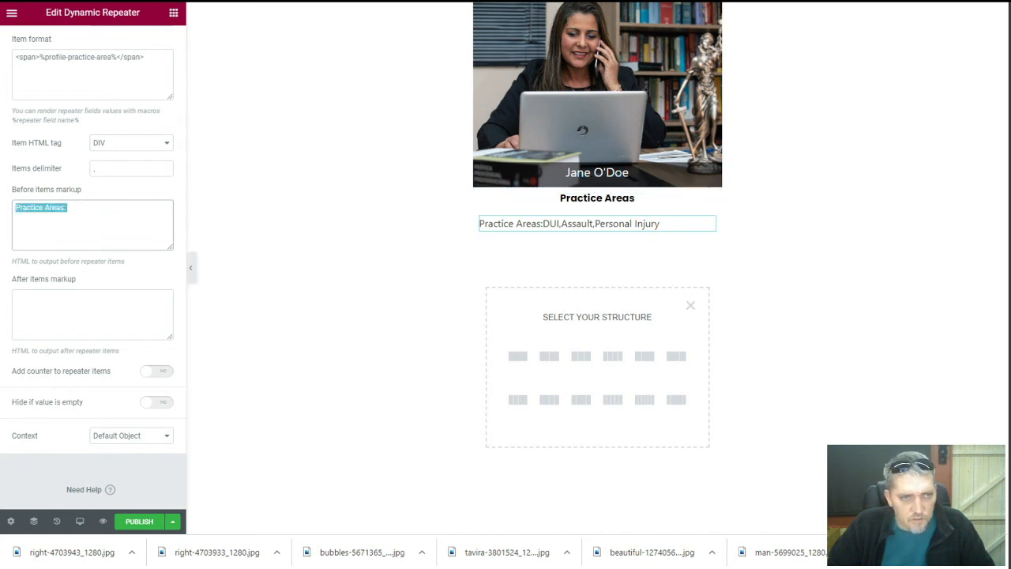
{"action": "key", "text": "BackSpace"}
{"action": "scroll", "coordinate": [63, 245], "scroll_direction": "up", "scroll_amount": 2}
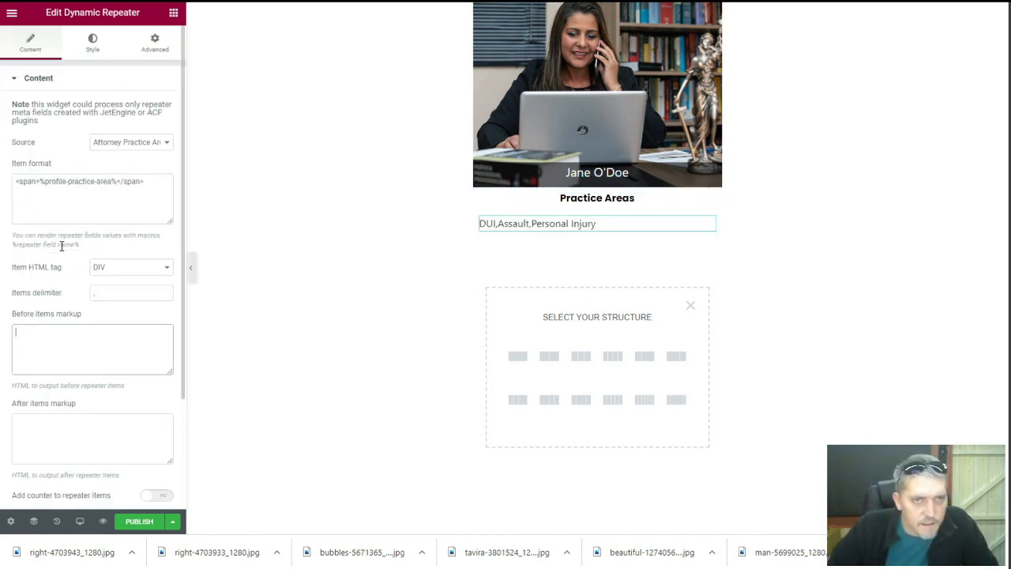
Center the repeater items and leave their right padding at 0
{"action": "left_click", "coordinate": [93, 44]}
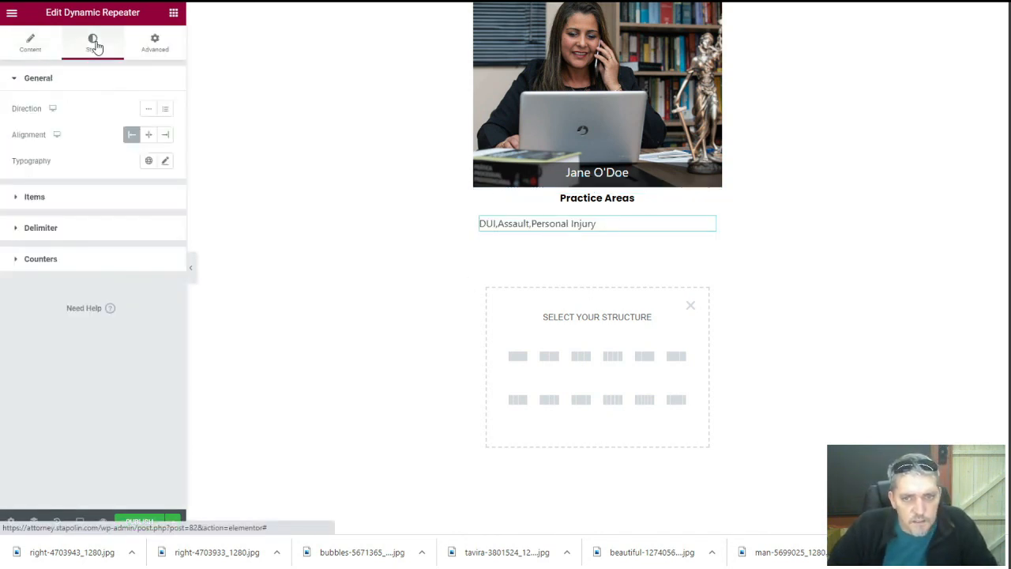
{"action": "left_click", "coordinate": [149, 136]}
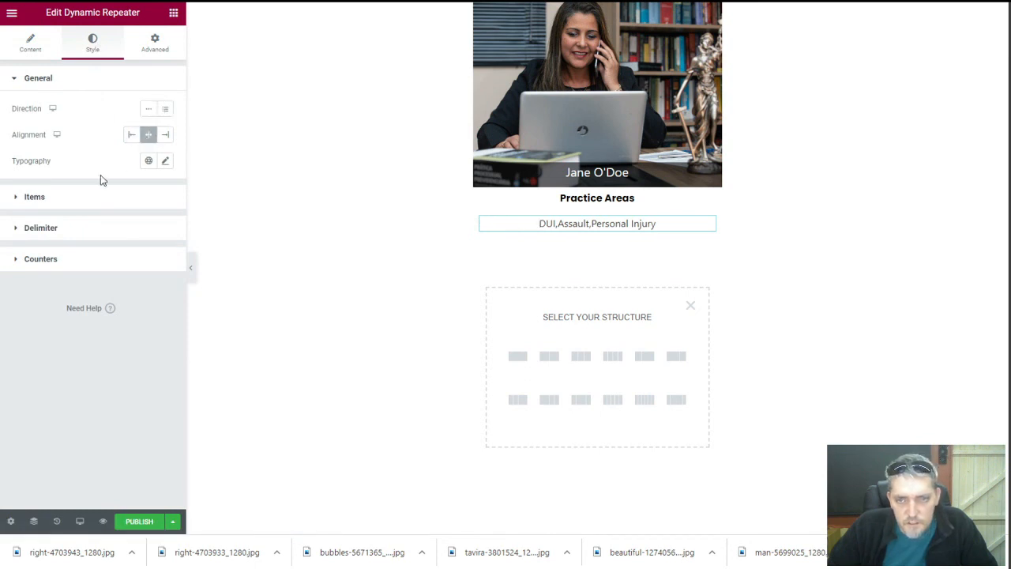
{"action": "left_click", "coordinate": [57, 201]}
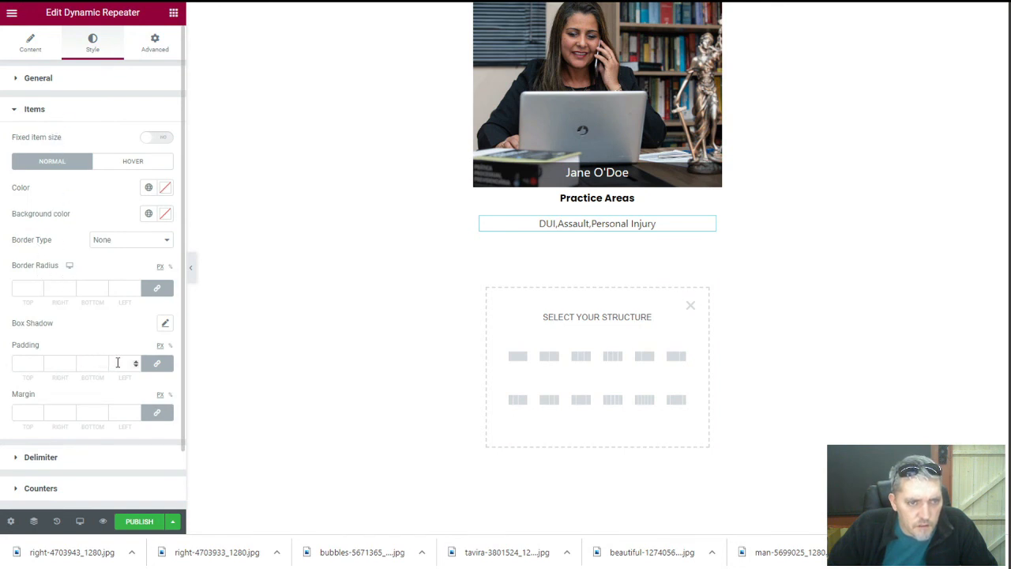
{"action": "left_click", "coordinate": [156, 362]}
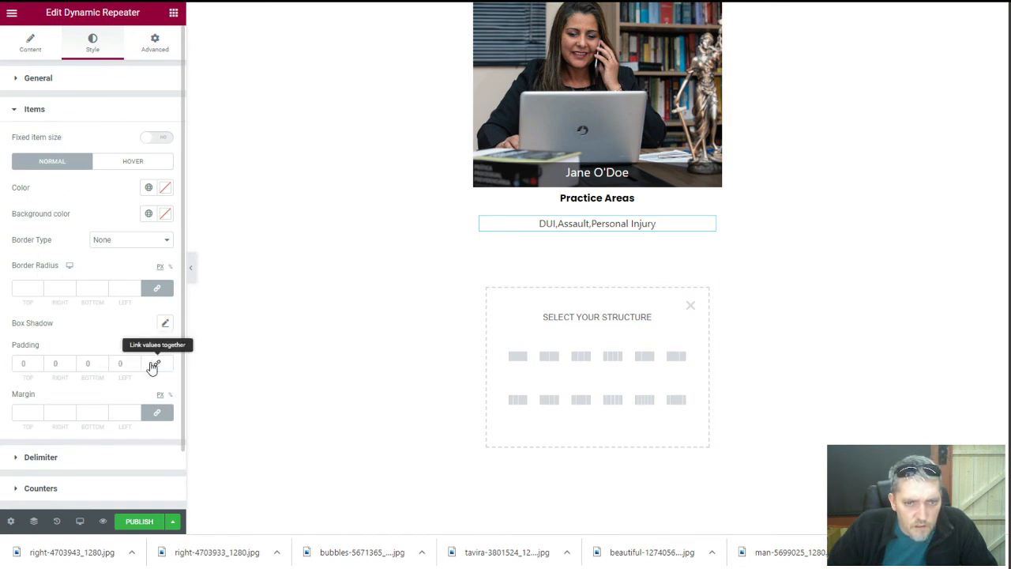
{"action": "left_click", "coordinate": [71, 360]}
{"action": "left_click", "coordinate": [71, 360]}
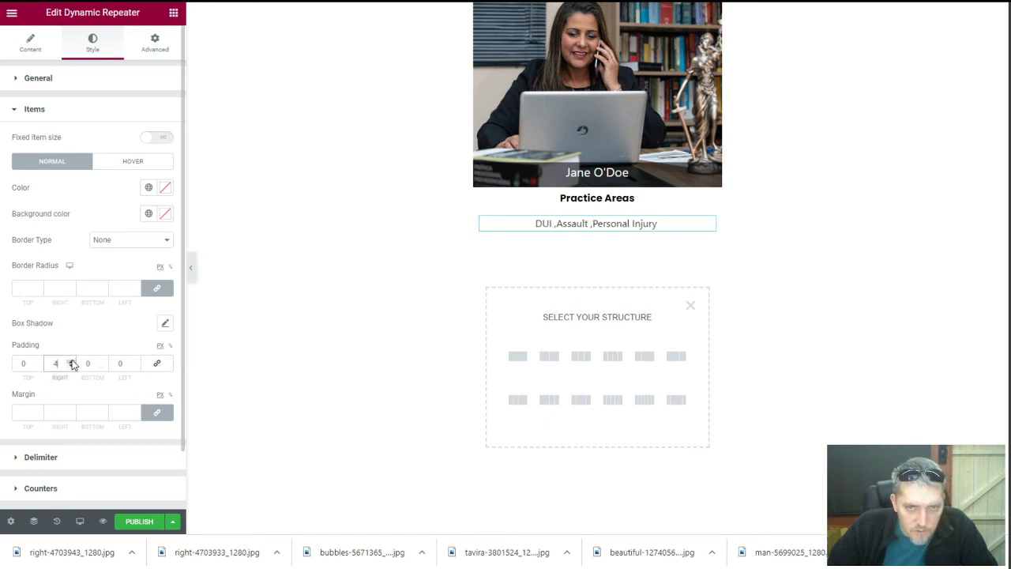
{"action": "left_click", "coordinate": [72, 360]}
{"action": "left_click", "coordinate": [71, 360]}
{"action": "left_click", "coordinate": [71, 360]}
{"action": "left_click", "coordinate": [71, 361]}
{"action": "left_click", "coordinate": [71, 361]}
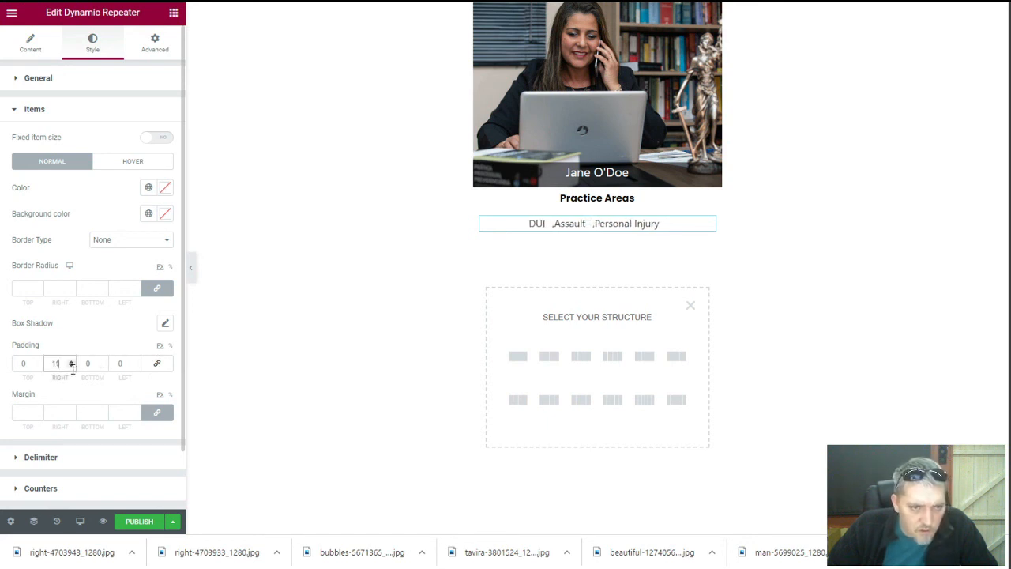
{"action": "left_click", "coordinate": [71, 366]}
{"action": "left_click", "coordinate": [71, 365]}
{"action": "left_click", "coordinate": [71, 366]}
{"action": "left_click", "coordinate": [71, 366]}
{"action": "left_click", "coordinate": [71, 366]}
{"action": "left_click", "coordinate": [71, 366]}
{"action": "left_click", "coordinate": [71, 366]}
{"action": "left_click", "coordinate": [71, 365]}
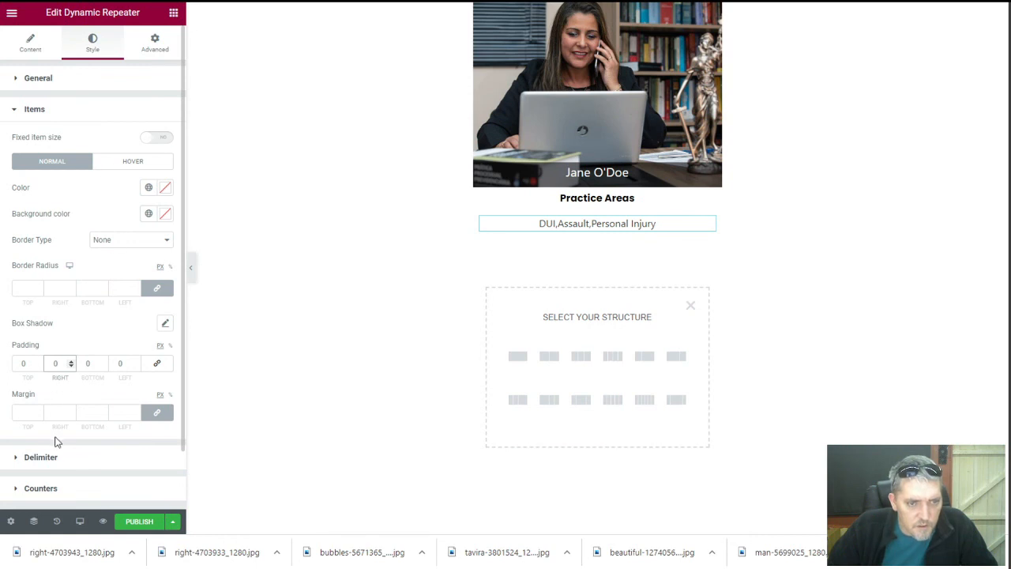
Give the comma delimiter a 5 px right margin with margins unlinked
{"action": "left_click", "coordinate": [55, 465]}
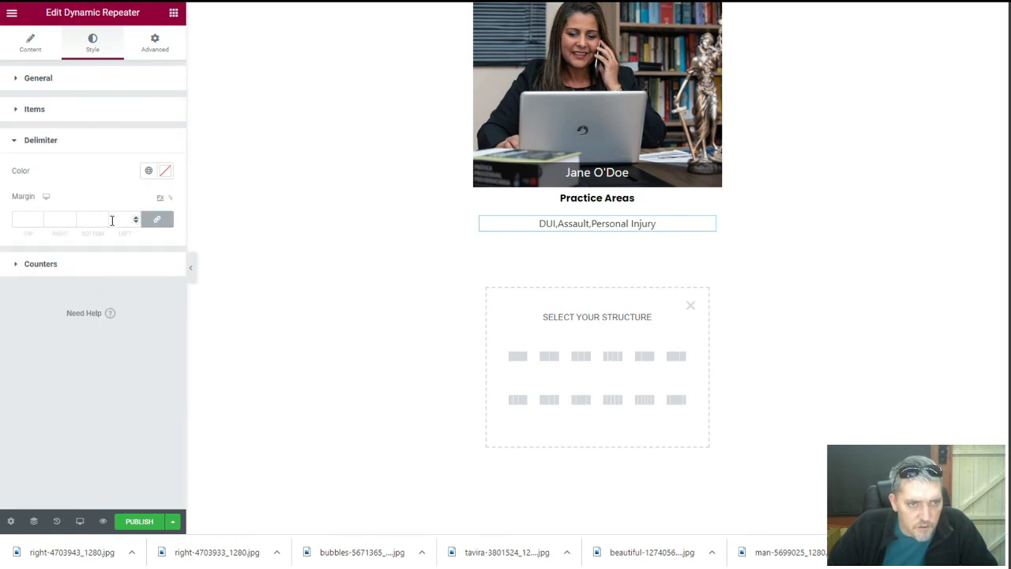
{"action": "left_click", "coordinate": [155, 219]}
{"action": "left_click", "coordinate": [71, 219]}
{"action": "left_click", "coordinate": [71, 219]}
{"action": "left_click", "coordinate": [71, 219]}
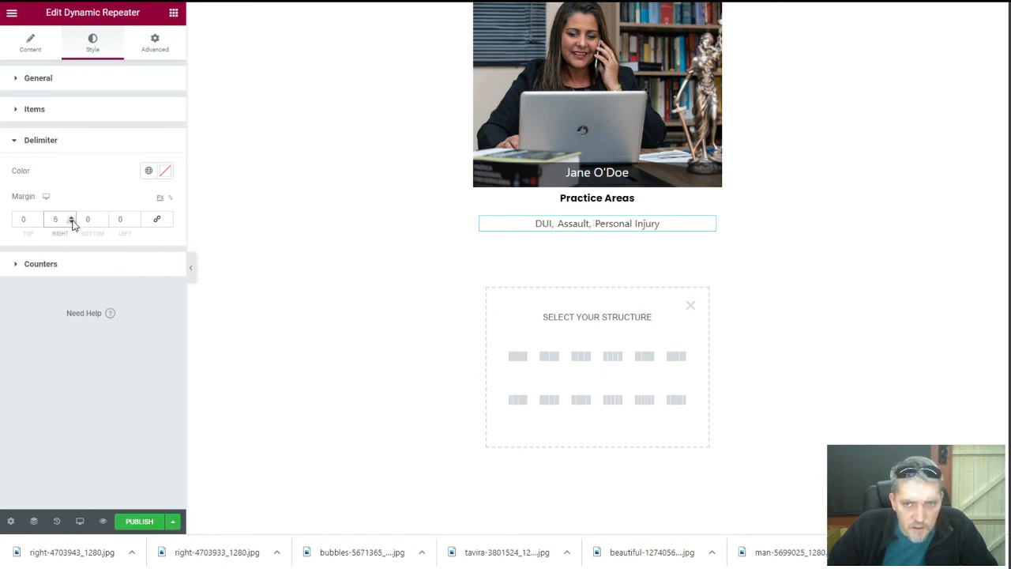
{"action": "left_click", "coordinate": [71, 222]}
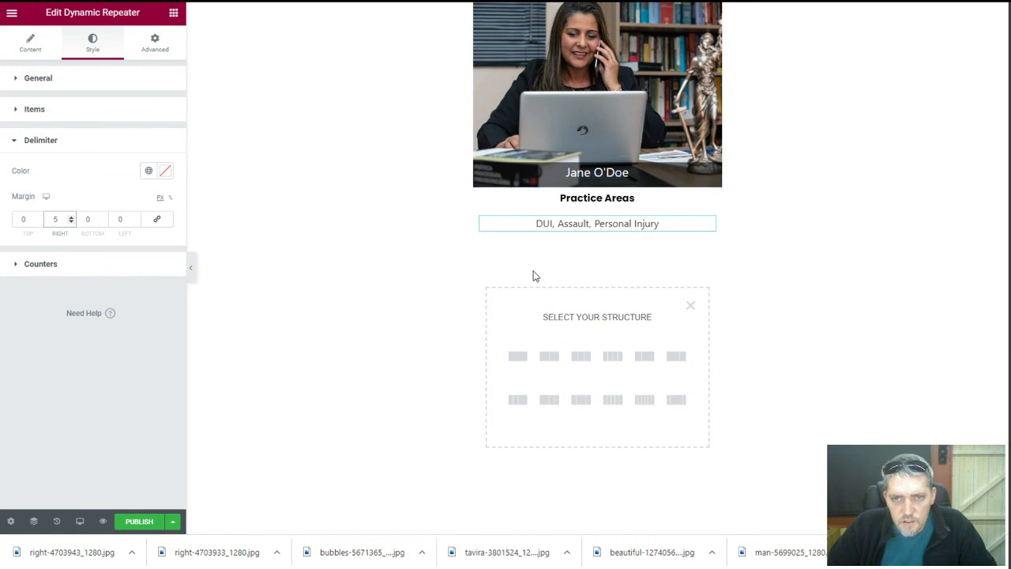
Give the practice-areas section a Classic #FBFBFB light grey background
{"action": "left_click", "coordinate": [597, 181]}
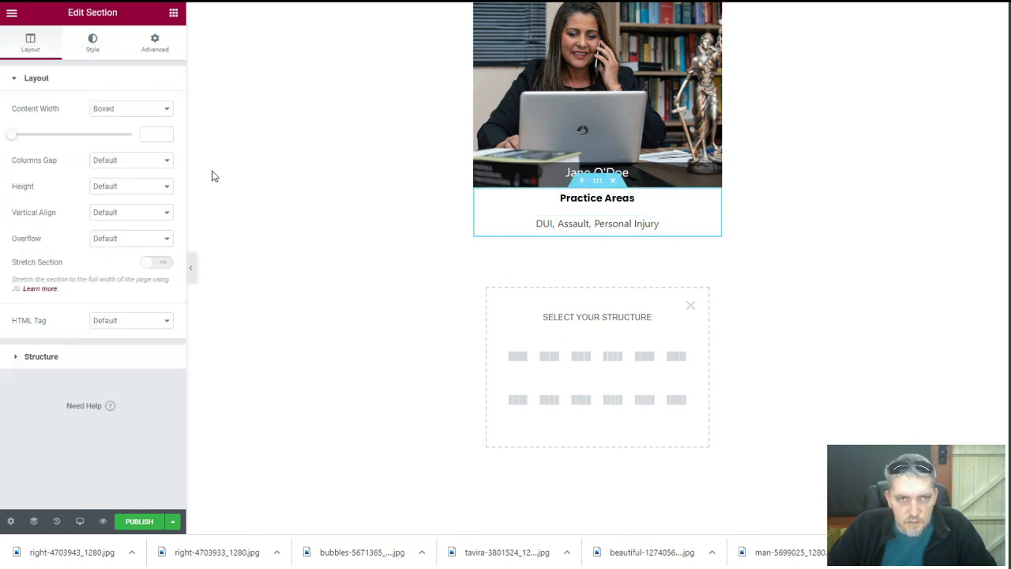
{"action": "left_click", "coordinate": [93, 47]}
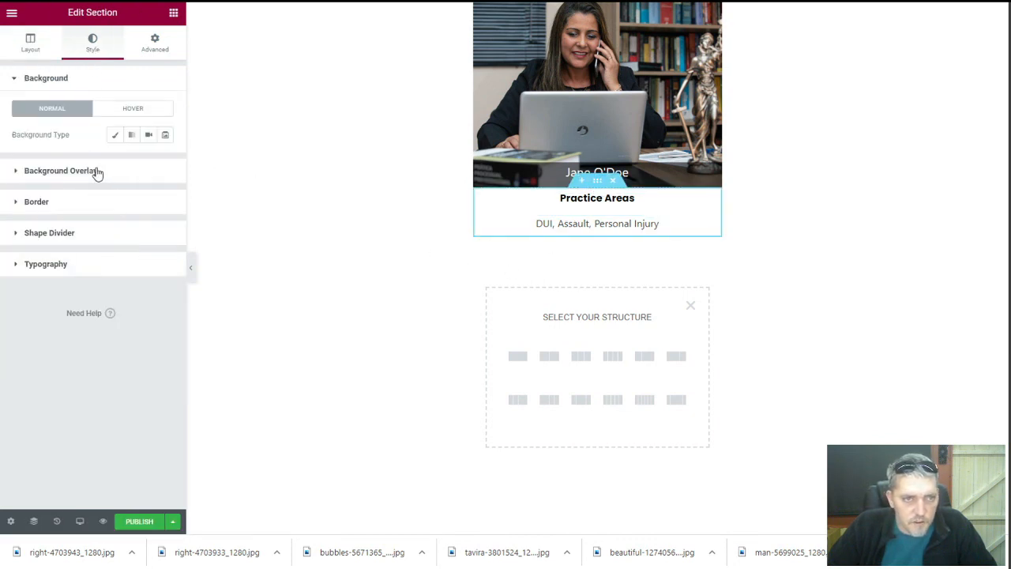
{"action": "left_click", "coordinate": [115, 135]}
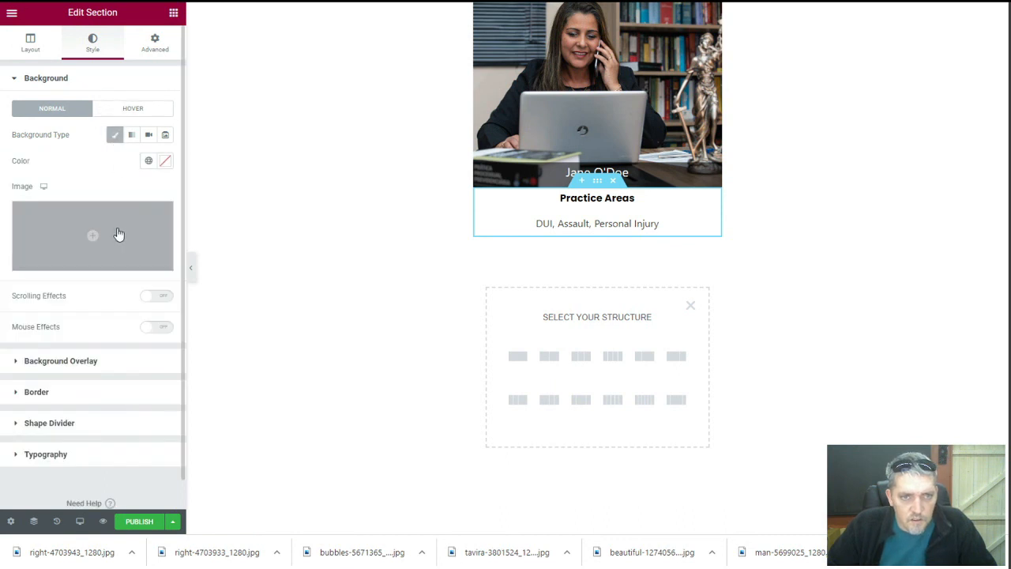
{"action": "left_click", "coordinate": [165, 161]}
{"action": "left_click_drag", "start_coordinate": [28, 220], "coordinate": [20, 212]}
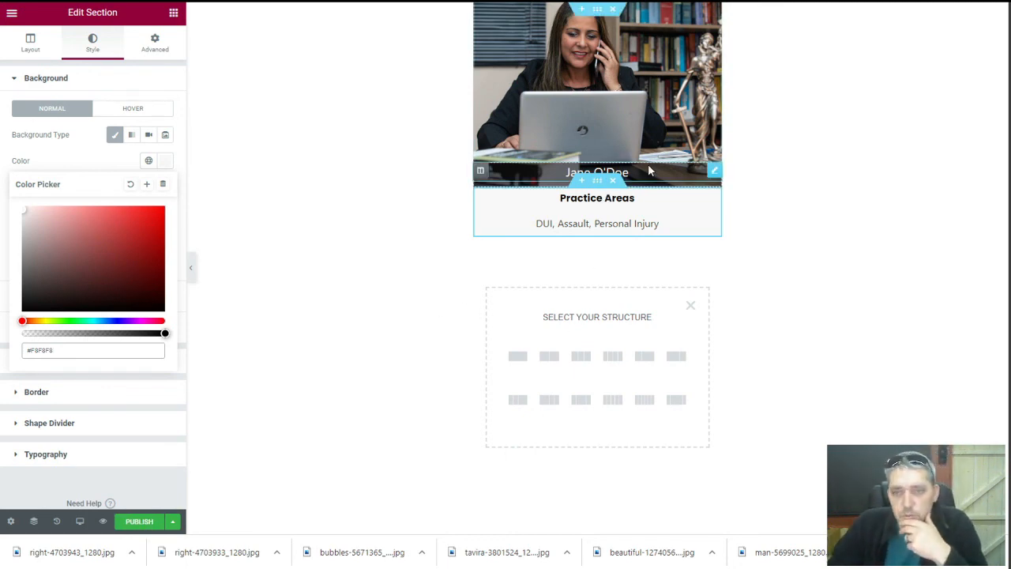
Turn on Make listing item clickable so each card links to its profile
{"action": "left_click", "coordinate": [520, 117]}
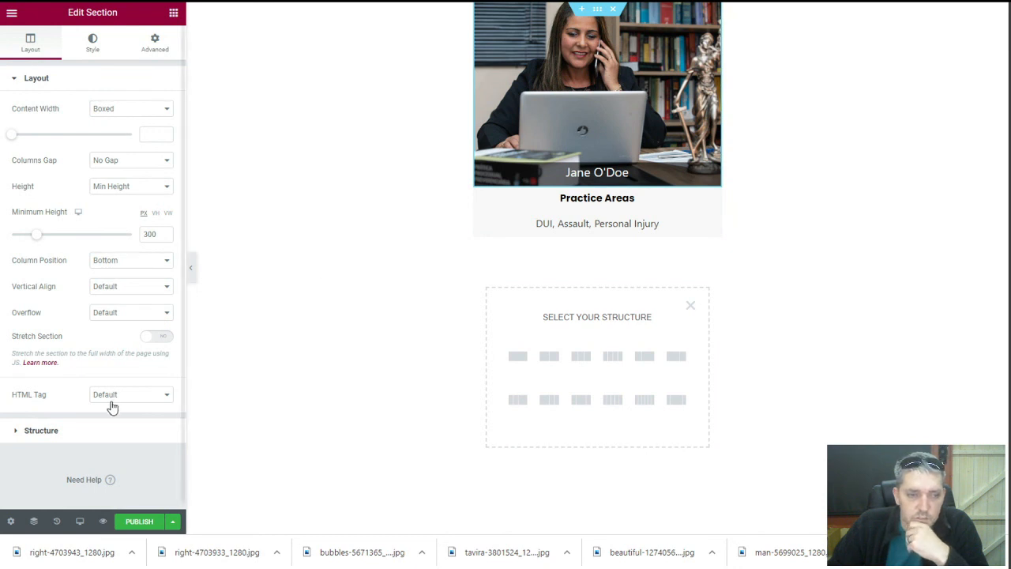
{"action": "left_click", "coordinate": [11, 523]}
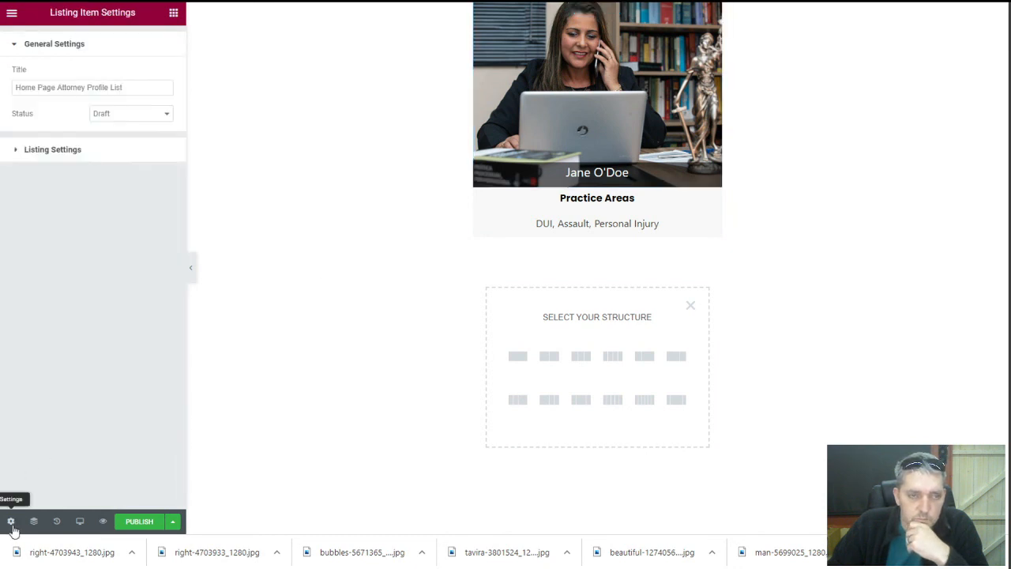
{"action": "left_click", "coordinate": [101, 152]}
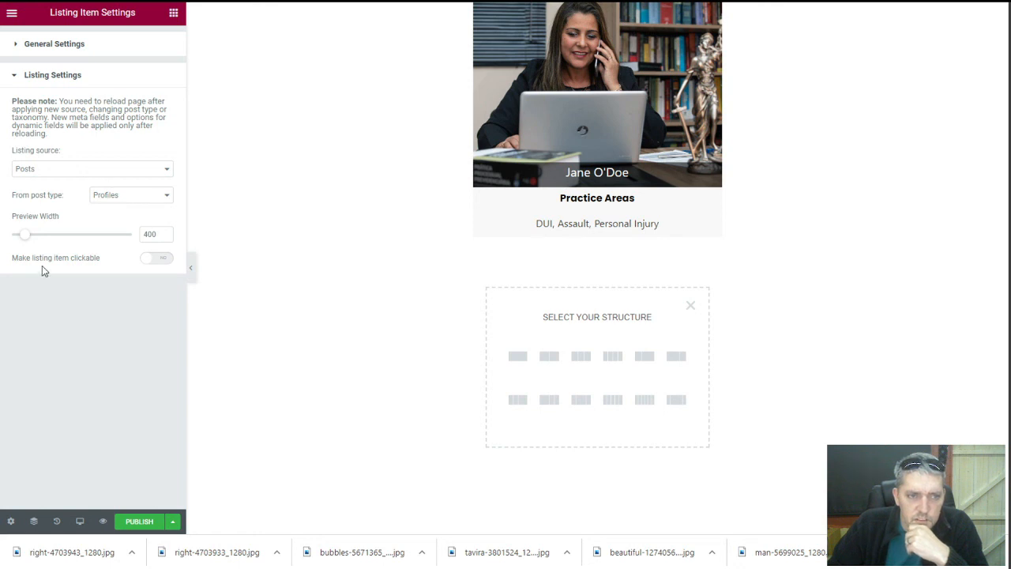
{"action": "left_click", "coordinate": [154, 260]}
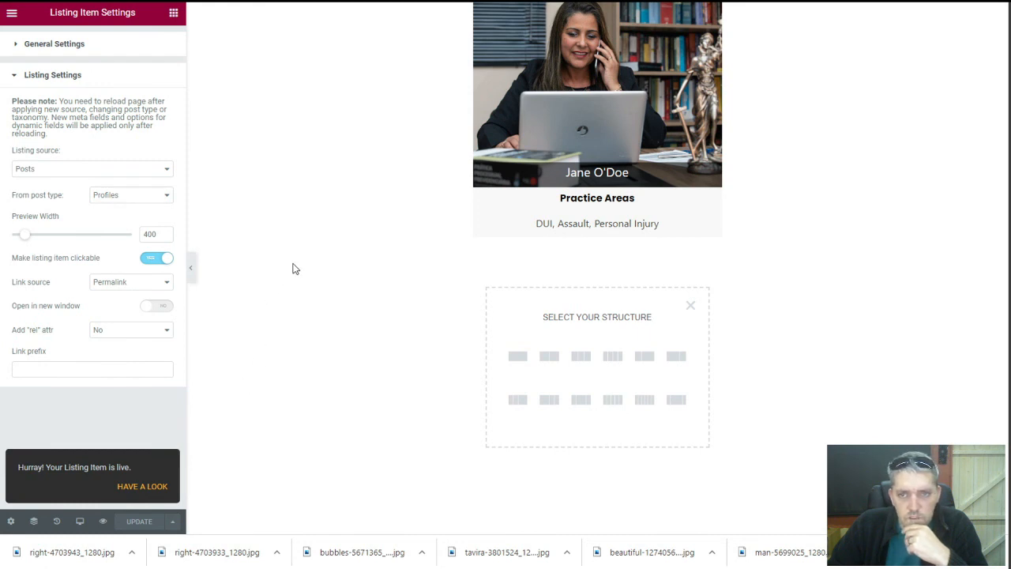
Exit to the dashboard, edit the Law Firm page in Elementor, and add a section under Our Team
{"action": "left_click", "coordinate": [11, 15]}
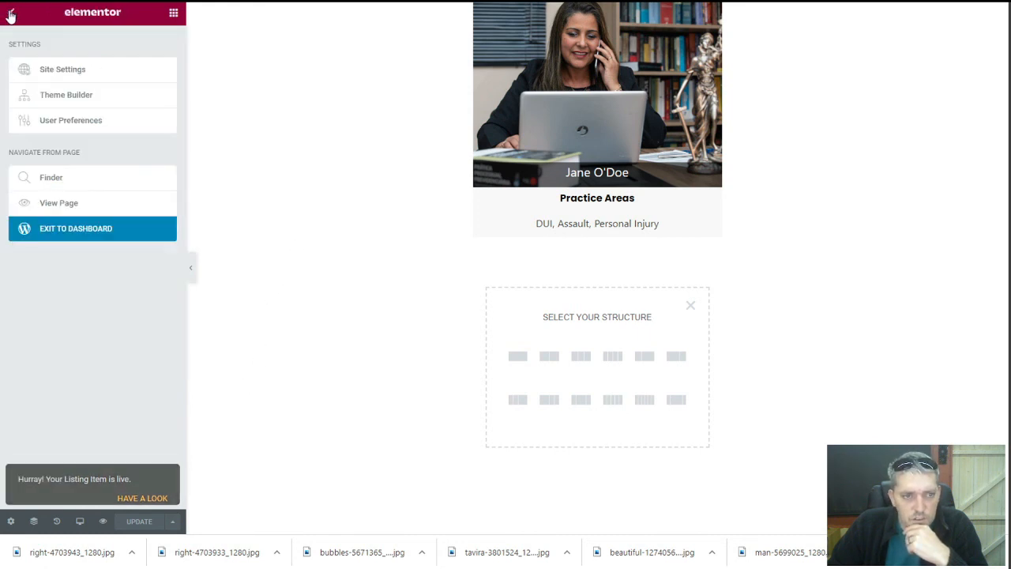
{"action": "left_click", "coordinate": [75, 232]}
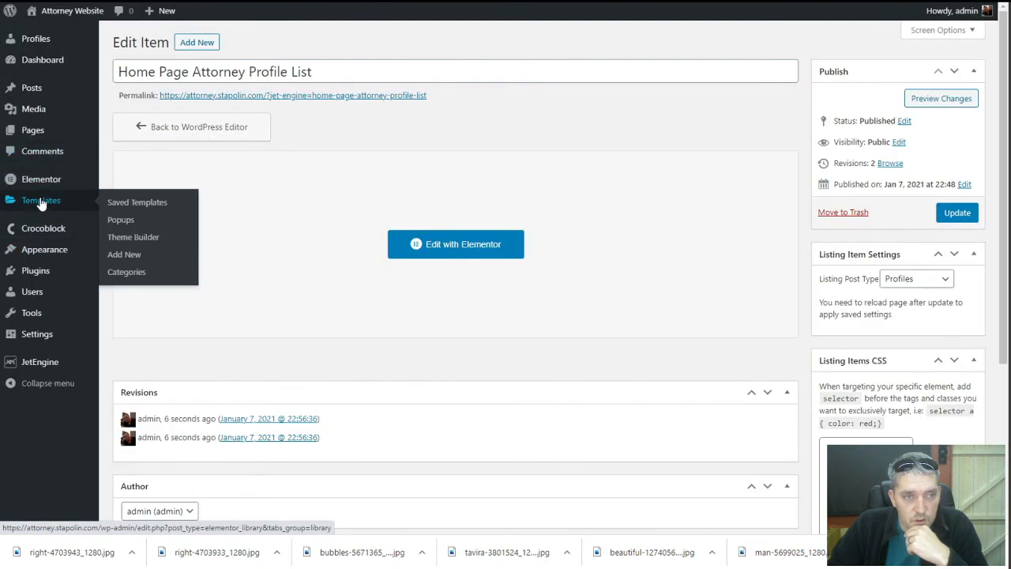
{"action": "left_click", "coordinate": [41, 132]}
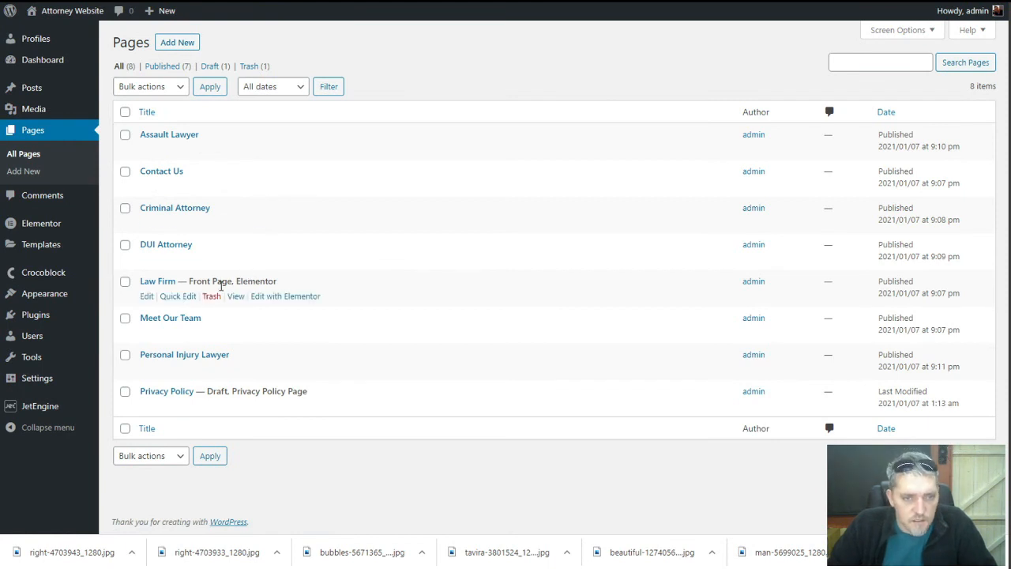
{"action": "left_click", "coordinate": [273, 295]}
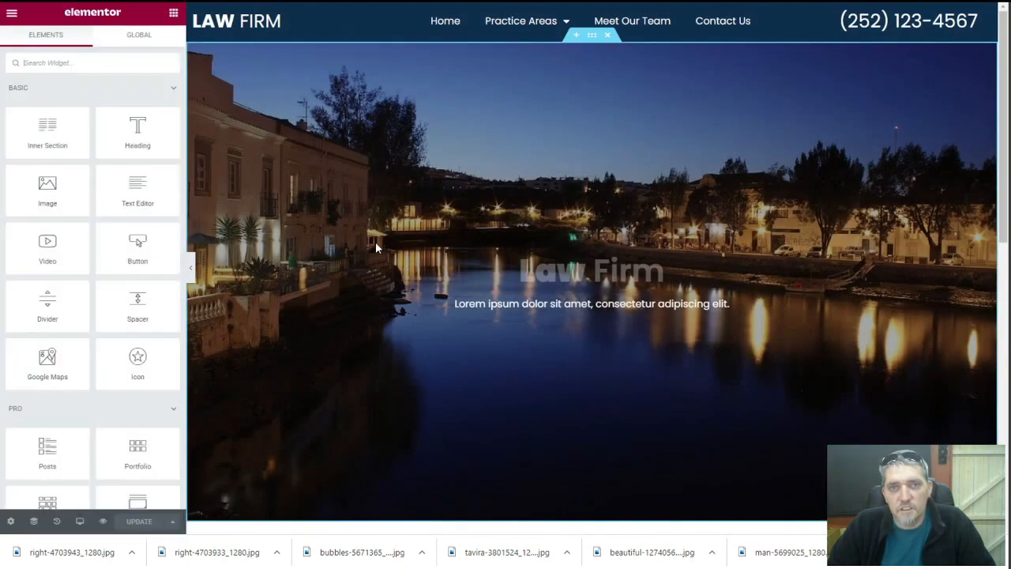
{"action": "scroll", "coordinate": [421, 284], "scroll_direction": "down", "scroll_amount": 5}
{"action": "scroll", "coordinate": [421, 284], "scroll_direction": "down", "scroll_amount": 3}
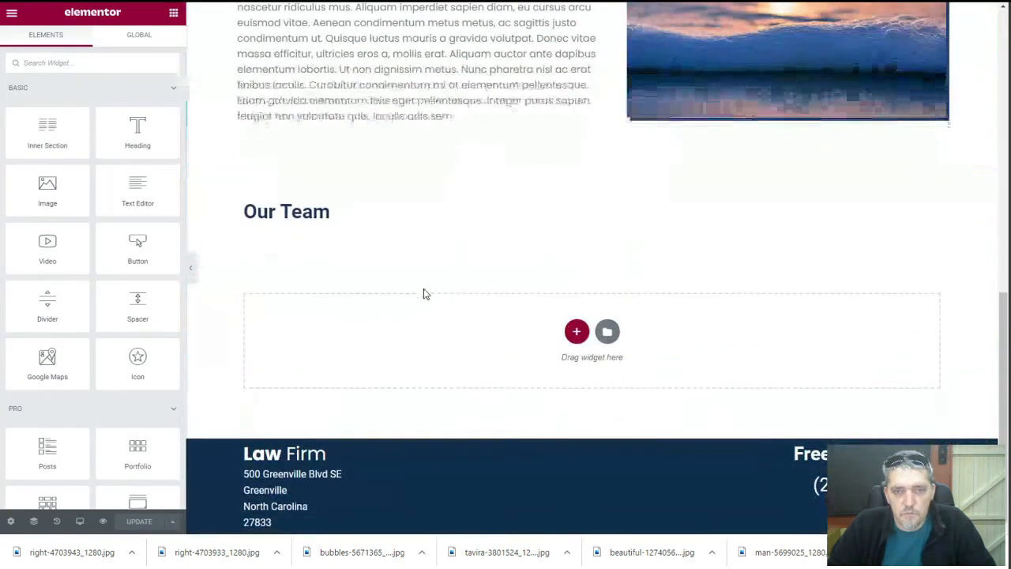
{"action": "left_click", "coordinate": [576, 329]}
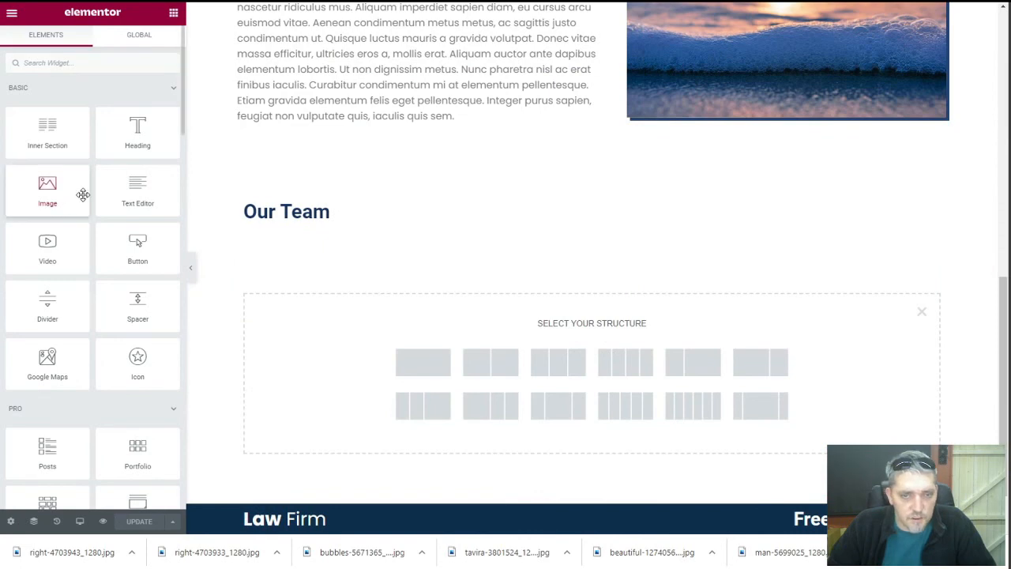
Add a one-column section under Our Team holding a Listing Grid set to Home Page Attorney Profile List
{"action": "scroll", "coordinate": [83, 197], "scroll_direction": "down", "scroll_amount": 12}
{"action": "left_click", "coordinate": [423, 362]}
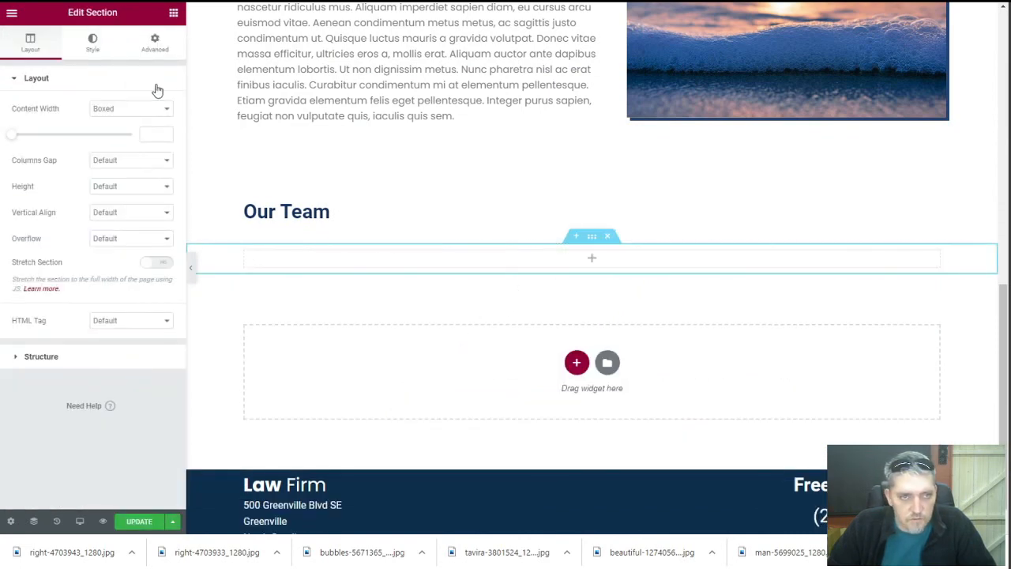
{"action": "scroll", "coordinate": [90, 277], "scroll_direction": "down", "scroll_amount": 12}
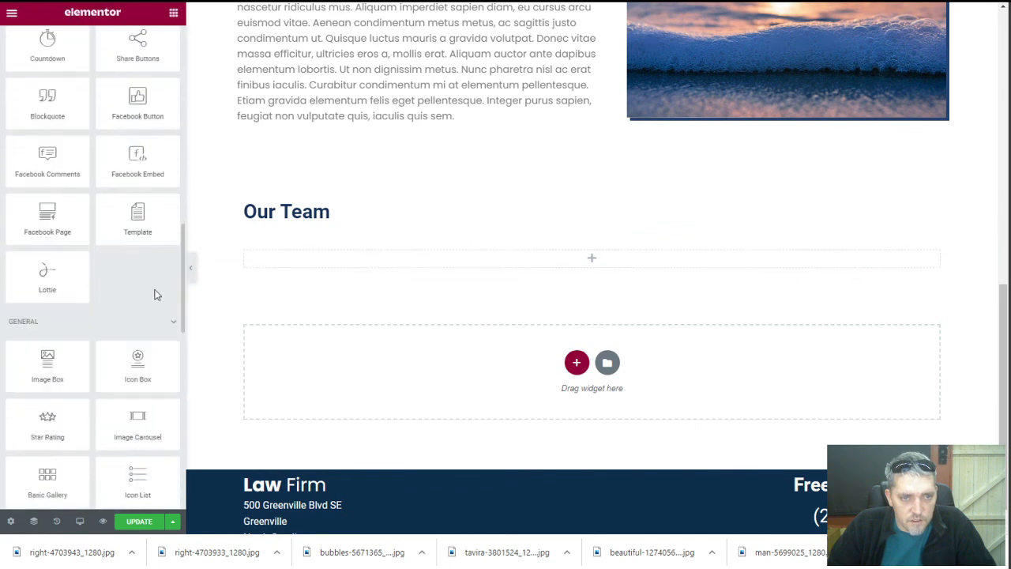
{"action": "scroll", "coordinate": [122, 266], "scroll_direction": "down", "scroll_amount": 15}
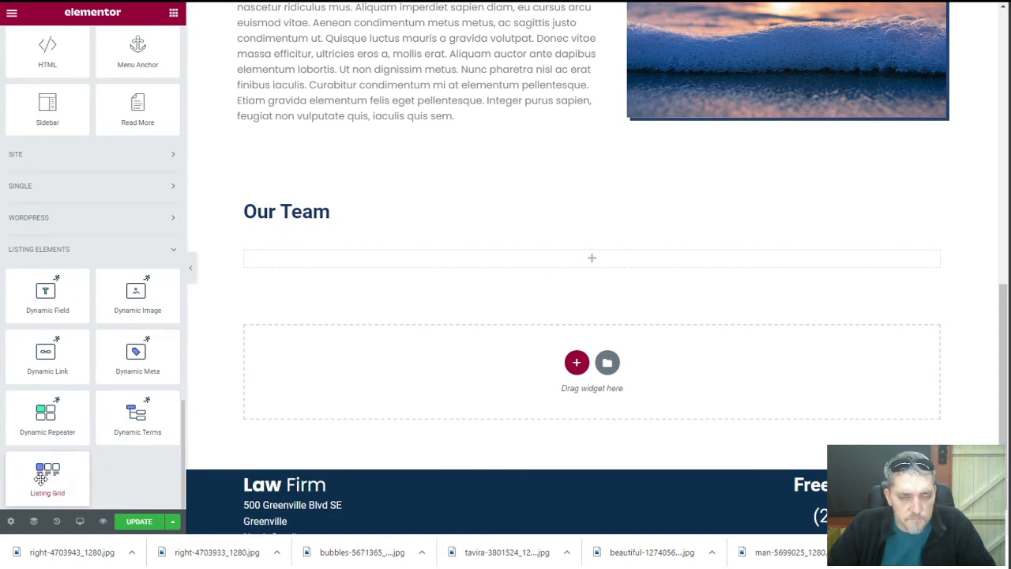
{"action": "left_click_drag", "start_coordinate": [42, 476], "coordinate": [560, 270]}
{"action": "left_click", "coordinate": [108, 111]}
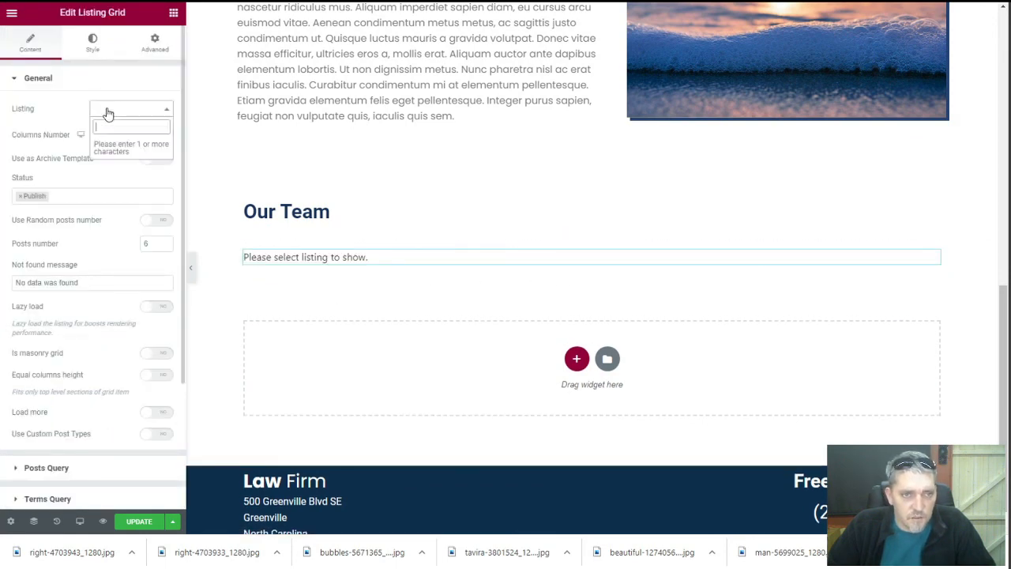
{"action": "type", "text": "att"}
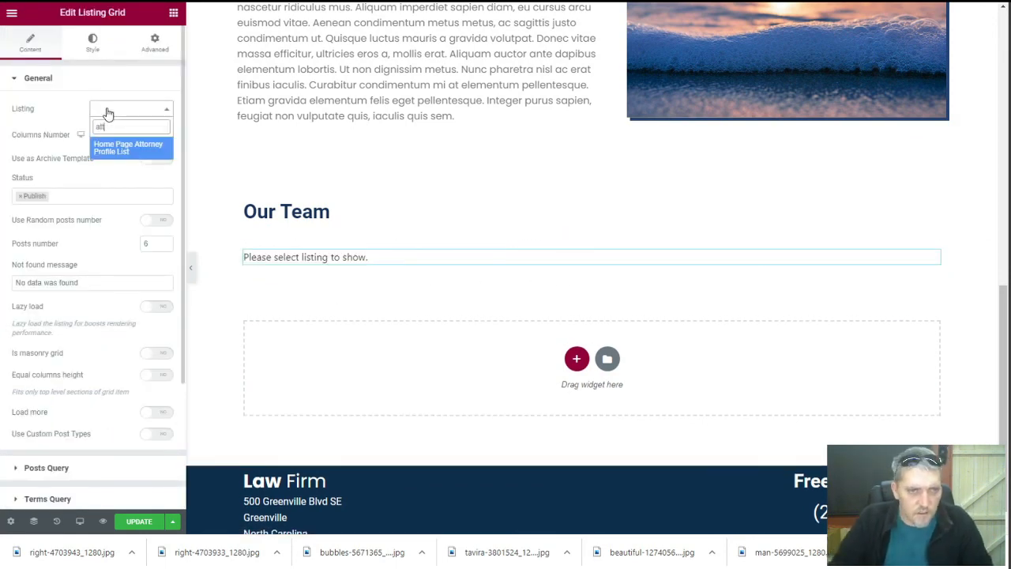
{"action": "left_click", "coordinate": [119, 155]}
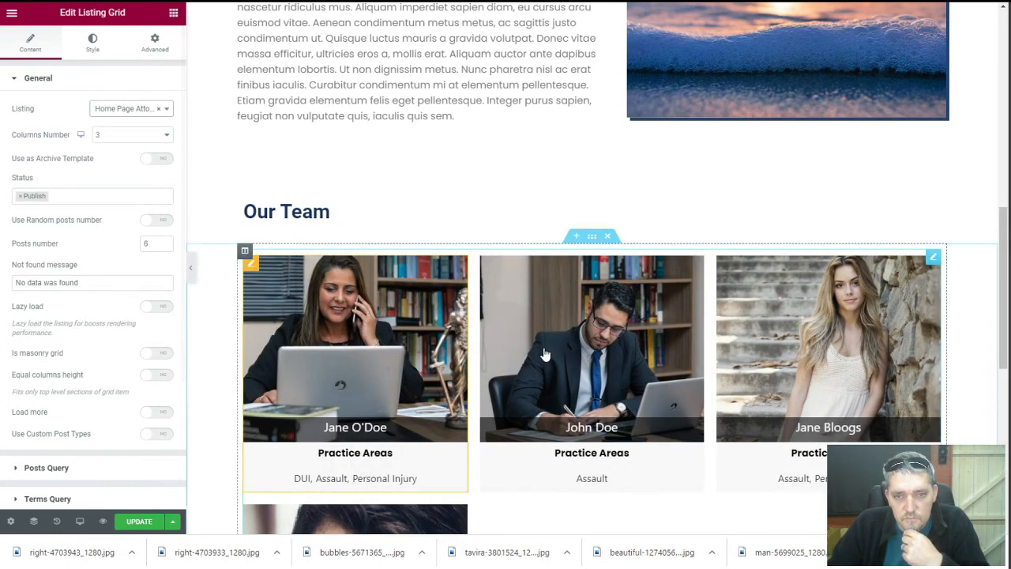
Set the listing grid's Columns Number to 1
{"action": "scroll", "coordinate": [419, 324], "scroll_direction": "down", "scroll_amount": 3}
{"action": "scroll", "coordinate": [417, 379], "scroll_direction": "up", "scroll_amount": 1}
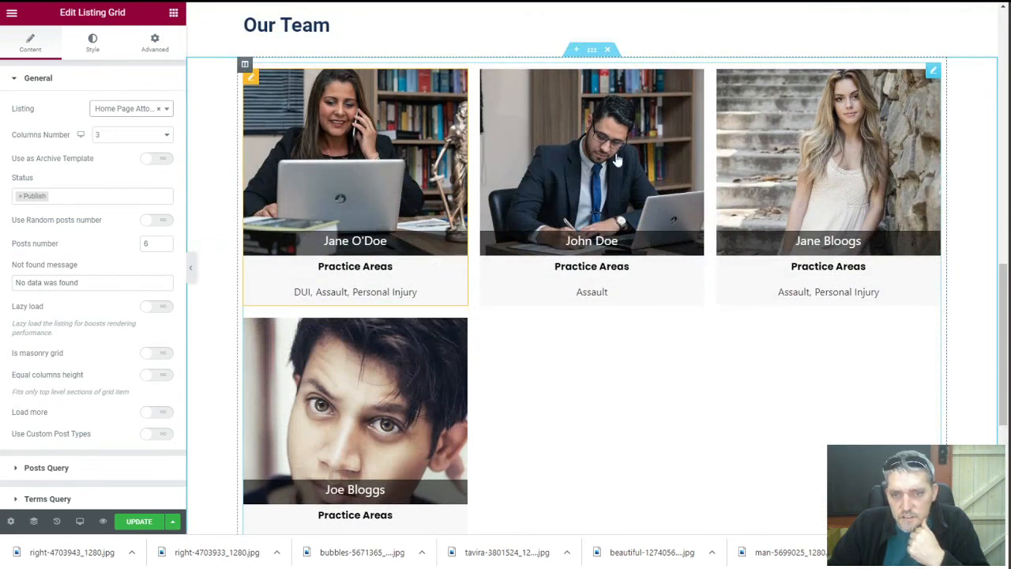
{"action": "scroll", "coordinate": [289, 263], "scroll_direction": "up", "scroll_amount": 2}
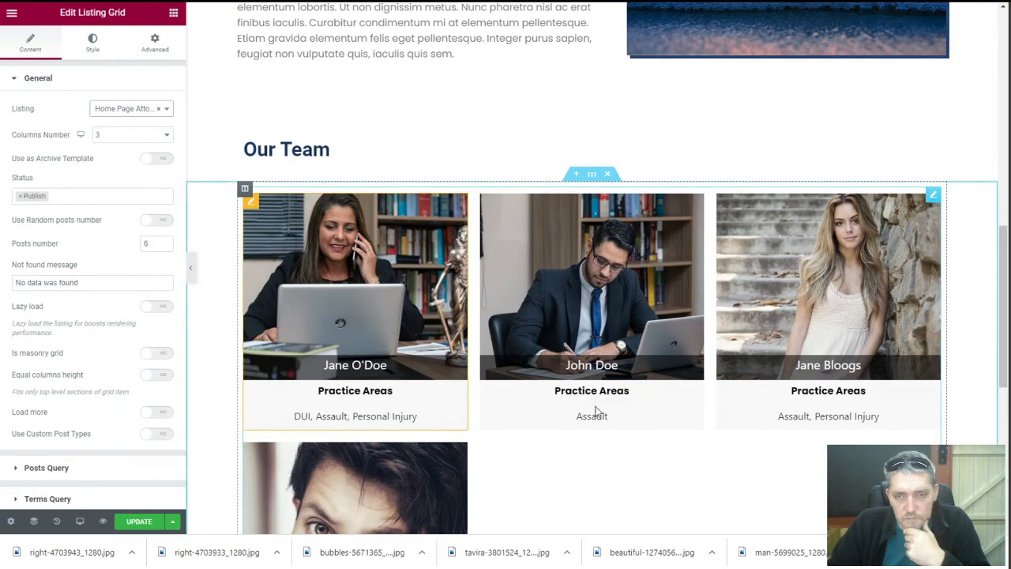
{"action": "left_click", "coordinate": [129, 136]}
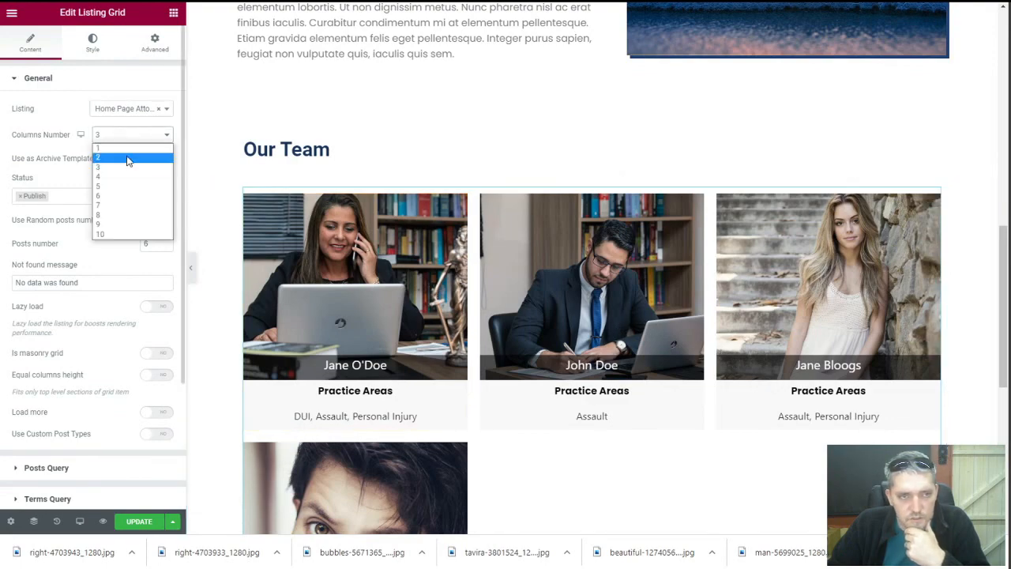
{"action": "left_click", "coordinate": [127, 157]}
{"action": "scroll", "coordinate": [463, 355], "scroll_direction": "down", "scroll_amount": 4}
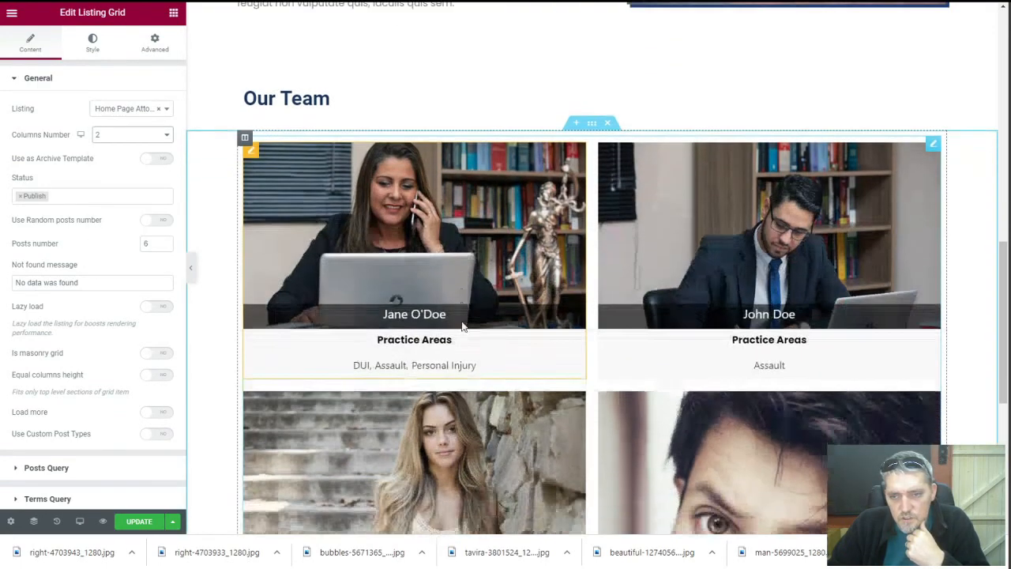
{"action": "scroll", "coordinate": [463, 356], "scroll_direction": "up", "scroll_amount": 8}
{"action": "scroll", "coordinate": [463, 354], "scroll_direction": "down", "scroll_amount": 9}
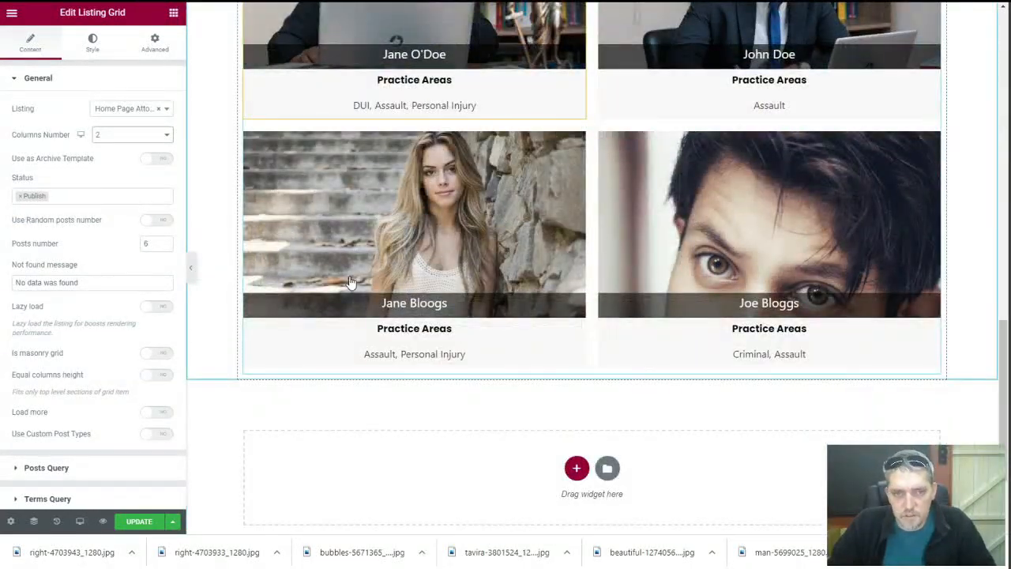
{"action": "scroll", "coordinate": [350, 282], "scroll_direction": "up", "scroll_amount": 3}
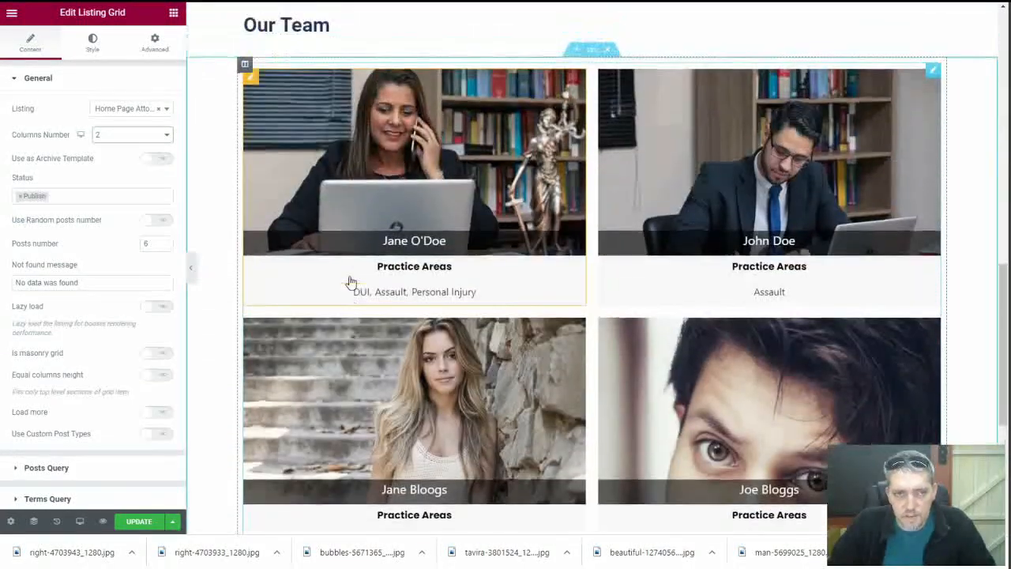
{"action": "left_click", "coordinate": [120, 139]}
{"action": "left_click", "coordinate": [121, 151]}
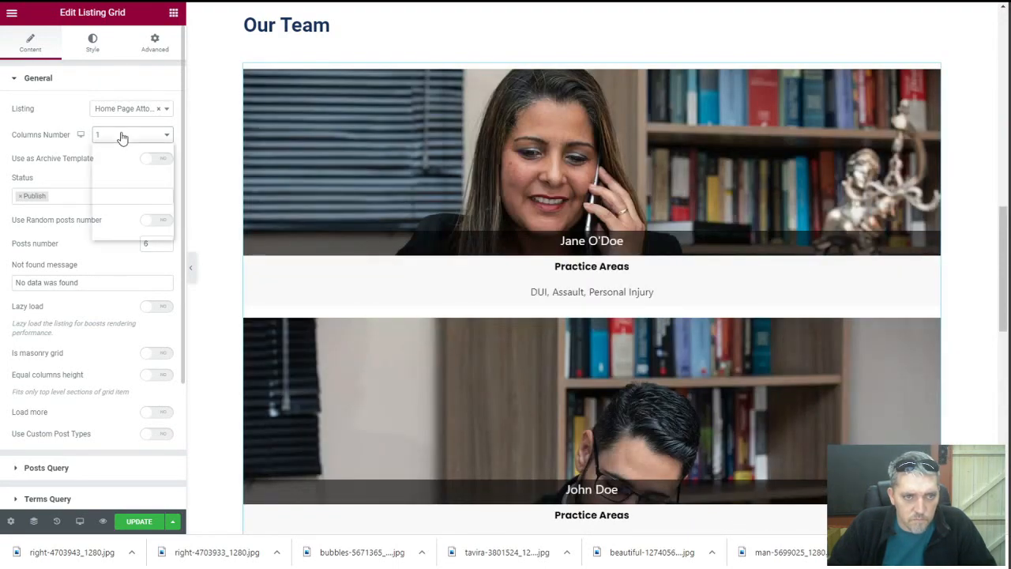
{"action": "left_click", "coordinate": [124, 135]}
{"action": "left_click", "coordinate": [78, 153]}
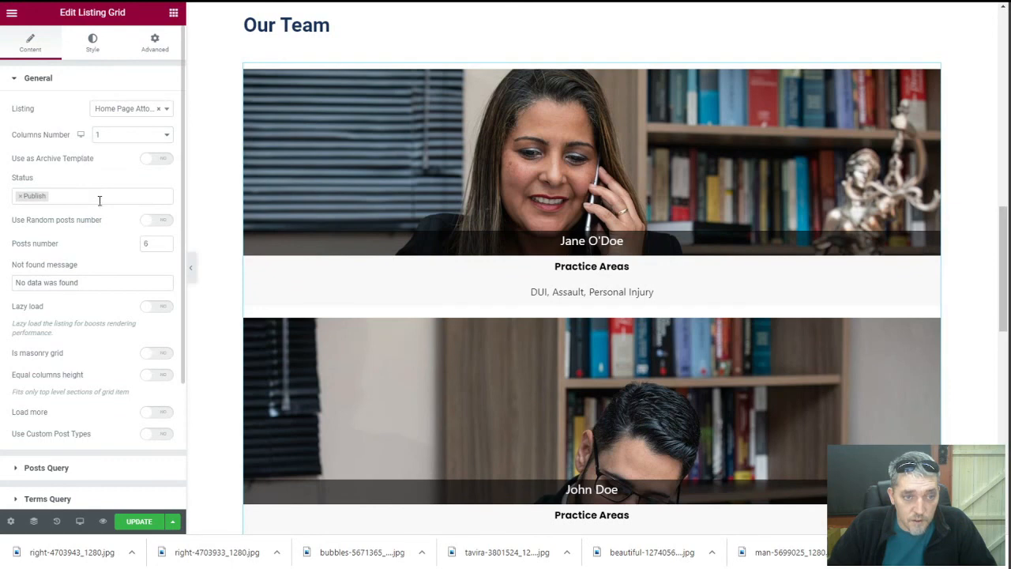
Limit the listing grid to 4 posts
{"action": "left_click", "coordinate": [147, 245]}
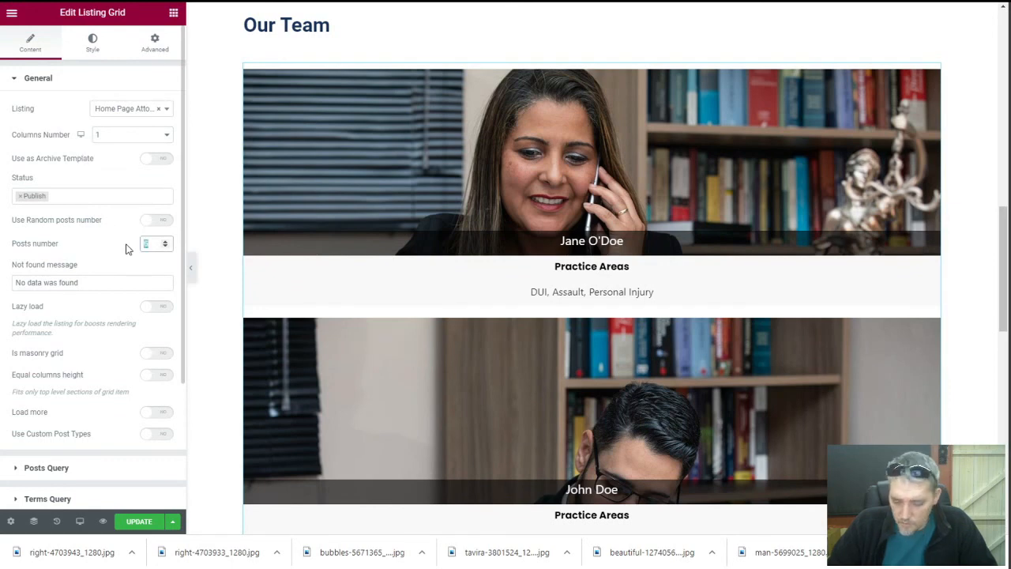
{"action": "type", "text": "4"}
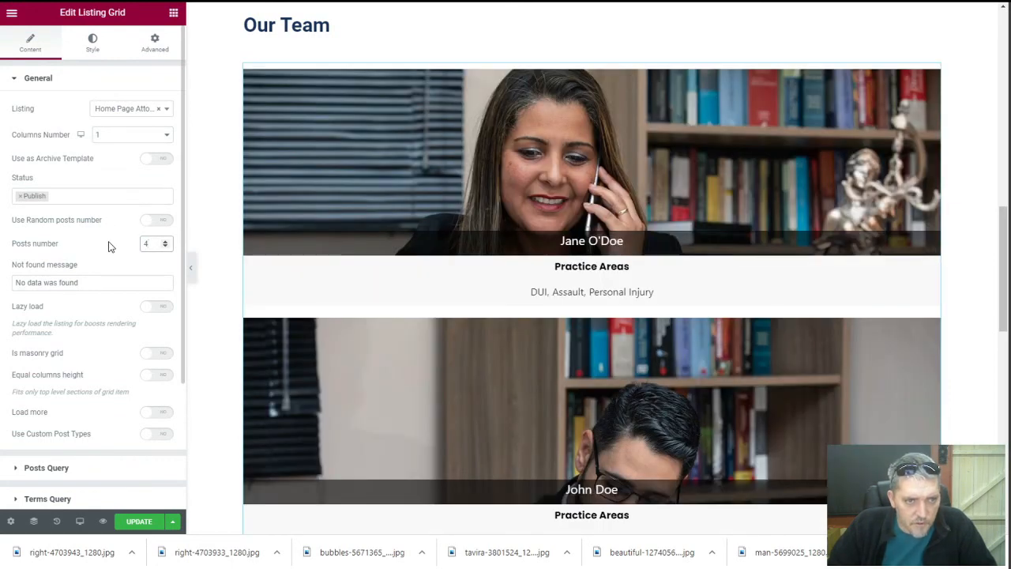
{"action": "scroll", "coordinate": [106, 245], "scroll_direction": "down", "scroll_amount": 3}
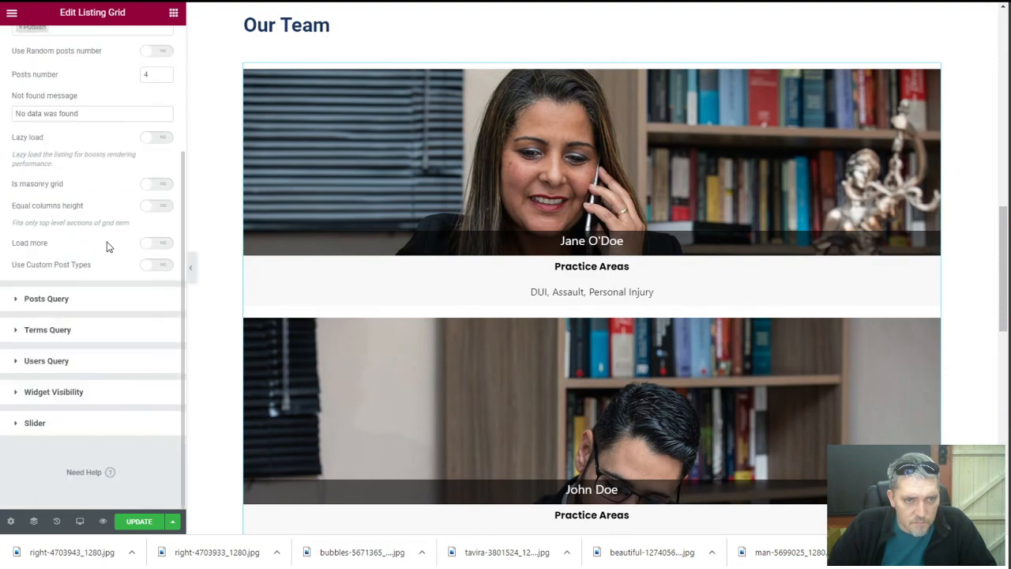
{"action": "left_click", "coordinate": [71, 422]}
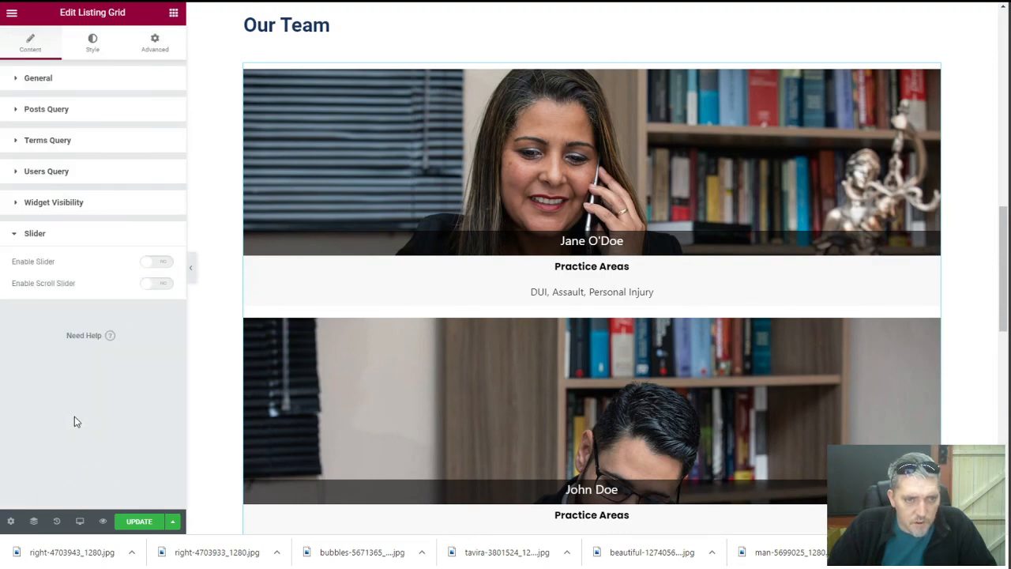
Enable the slider on the listing grid and set Columns Number to 3
{"action": "left_click", "coordinate": [157, 267]}
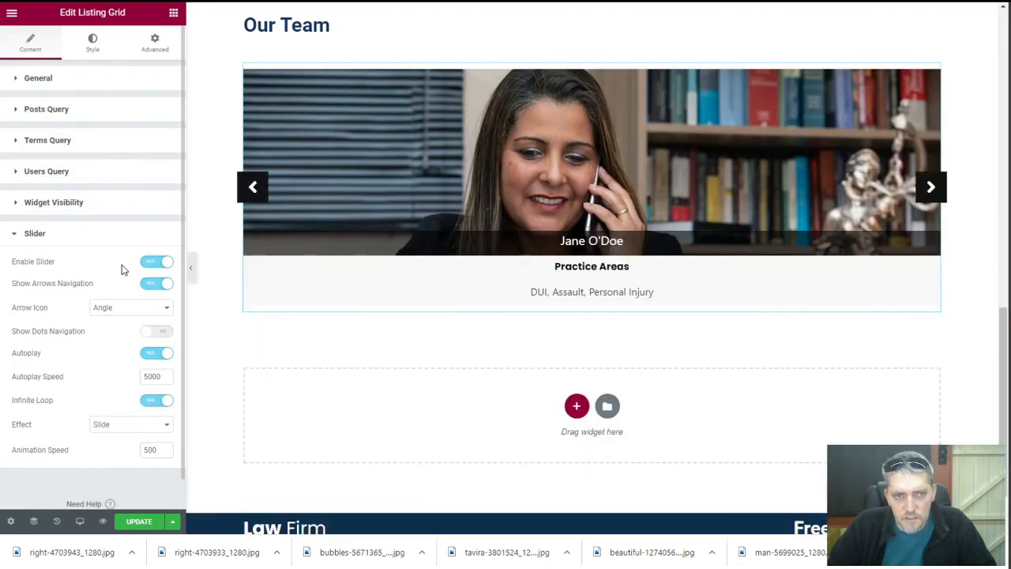
{"action": "left_click", "coordinate": [89, 83]}
{"action": "left_click", "coordinate": [133, 136]}
{"action": "left_click", "coordinate": [130, 162]}
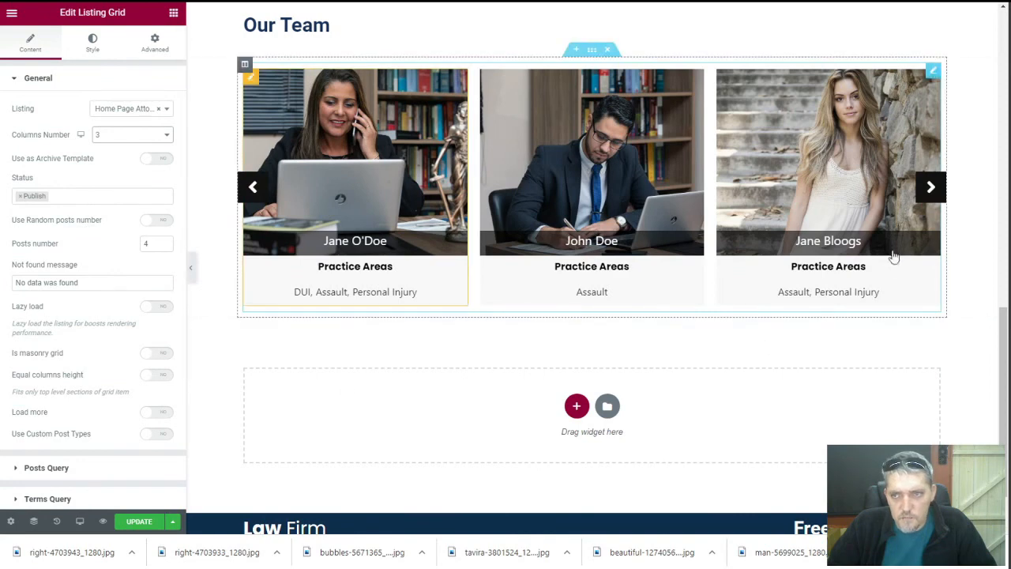
Test the slider arrows, cycling through the attorney cards back to Jane O'Doe
{"action": "left_click", "coordinate": [930, 192]}
{"action": "left_click", "coordinate": [930, 193]}
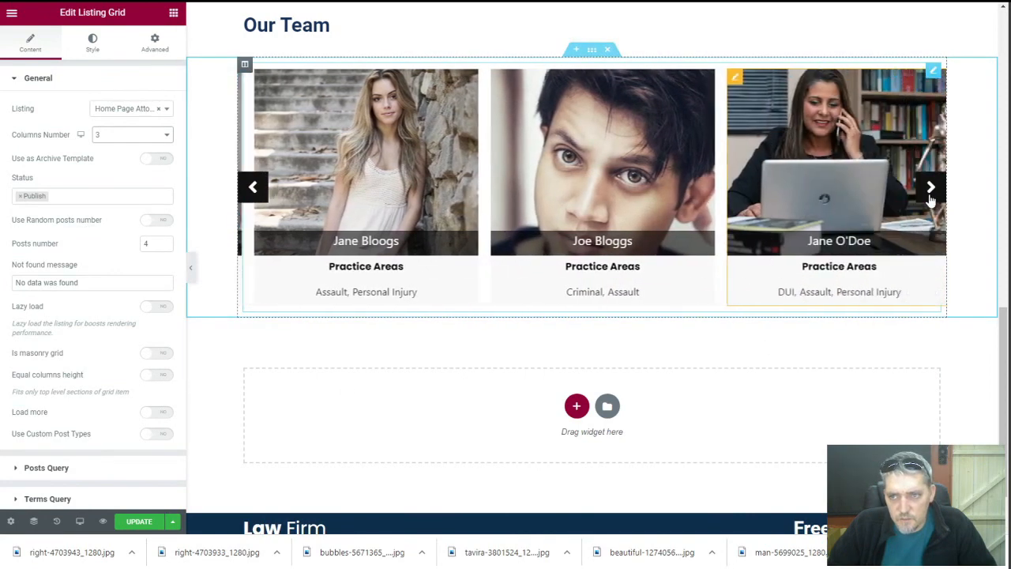
{"action": "left_click", "coordinate": [929, 187]}
{"action": "left_click", "coordinate": [930, 188]}
Save the home page changes with UPDATE
{"action": "scroll", "coordinate": [210, 247], "scroll_direction": "up", "scroll_amount": 3}
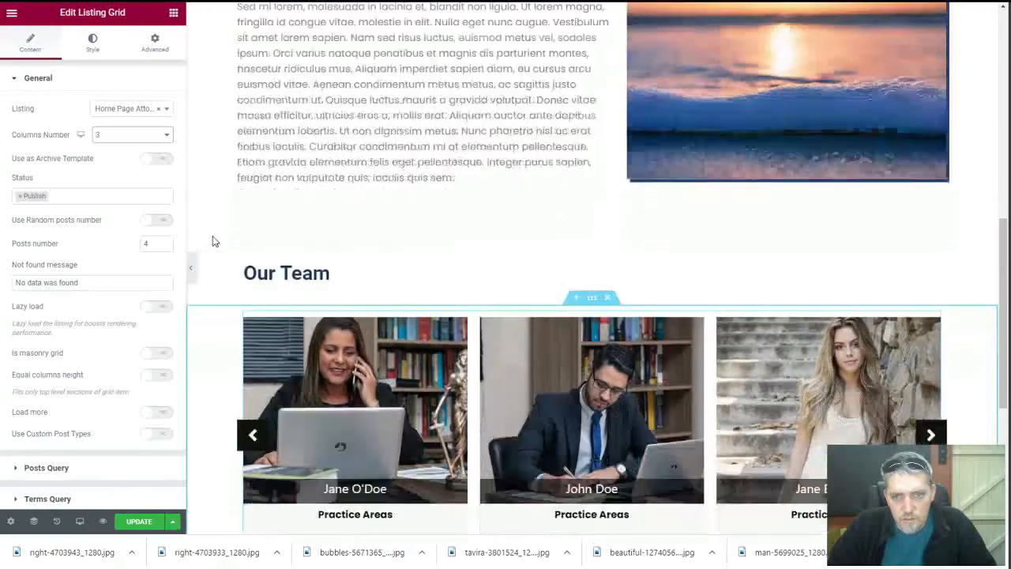
{"action": "scroll", "coordinate": [209, 307], "scroll_direction": "down", "scroll_amount": 4}
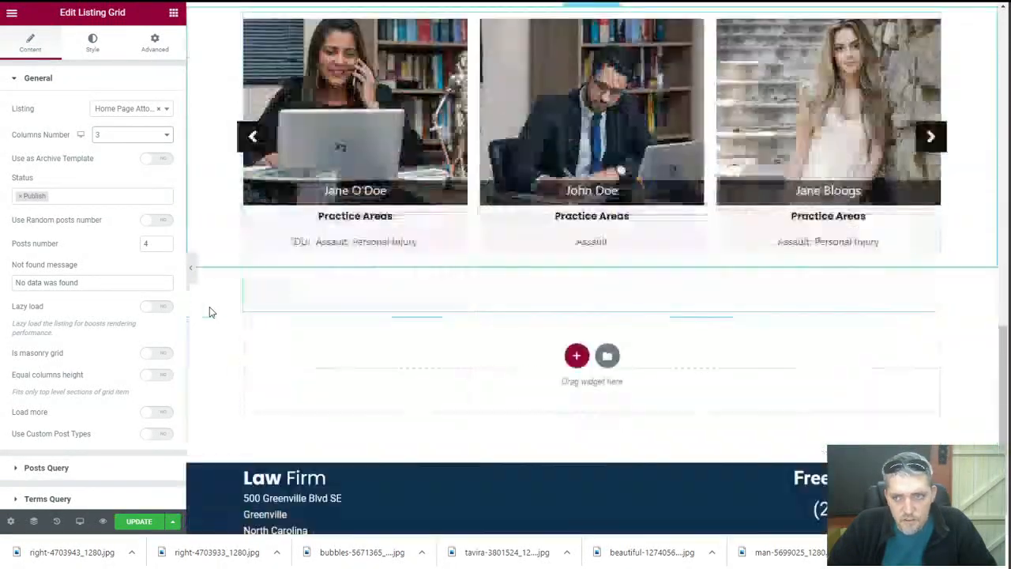
{"action": "scroll", "coordinate": [209, 307], "scroll_direction": "up", "scroll_amount": 3}
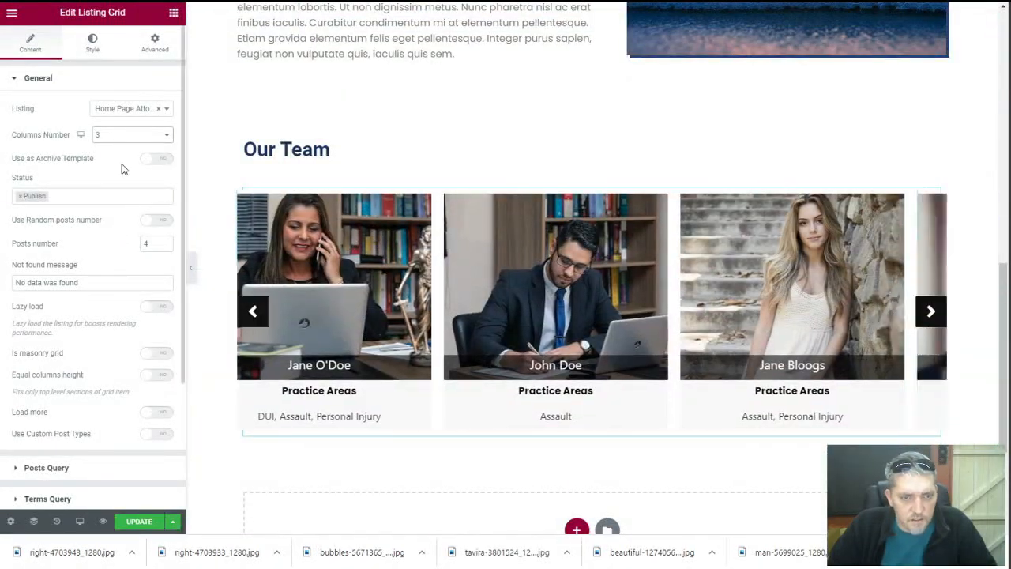
{"action": "scroll", "coordinate": [109, 278], "scroll_direction": "down", "scroll_amount": 3}
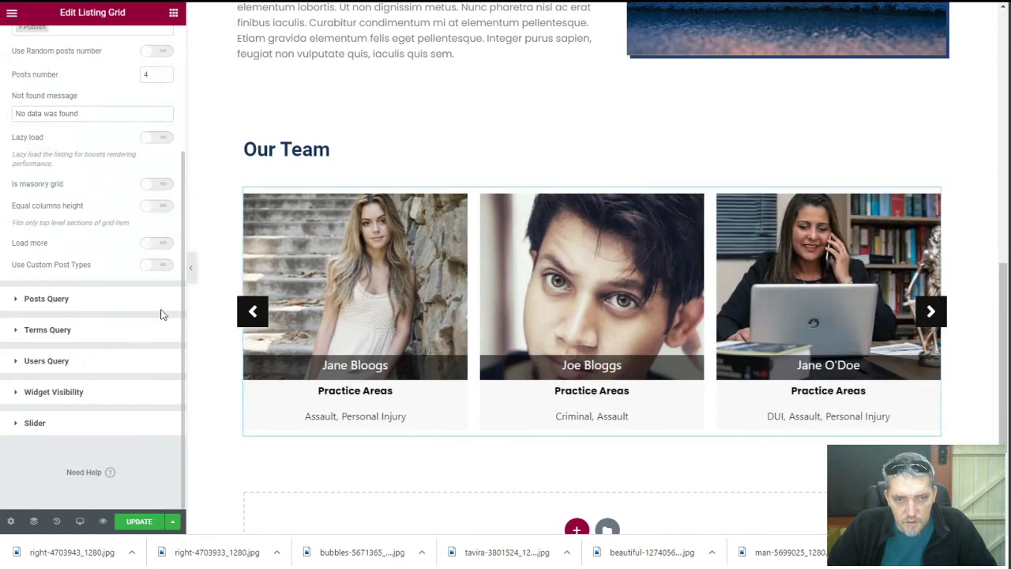
{"action": "left_click", "coordinate": [139, 521]}
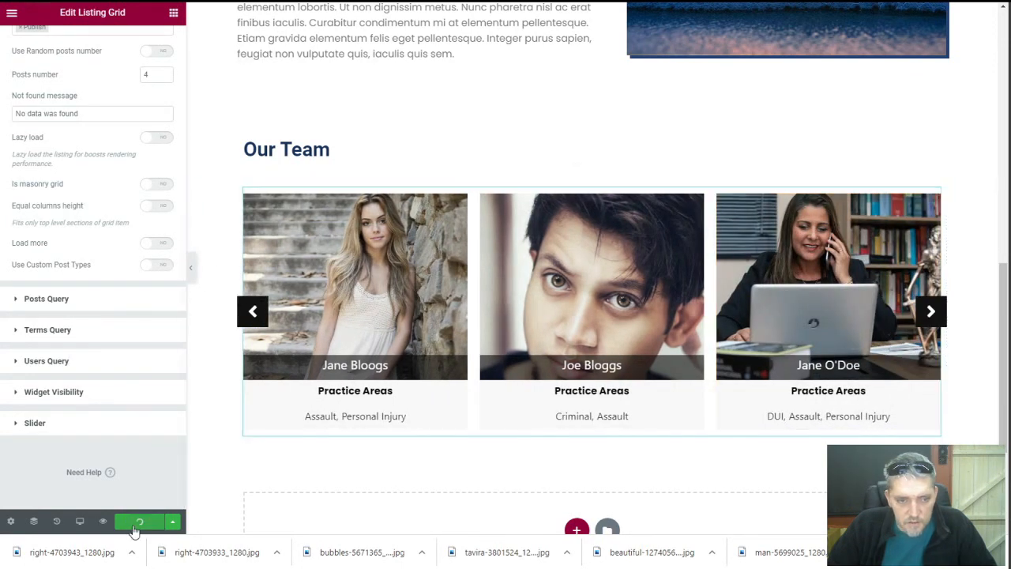
On the live site, open John Doe's Our Team card, return home, and advance the slider
{"action": "key", "text": "ctrl+Tab"}
{"action": "mouse_move", "coordinate": [69, 17]}
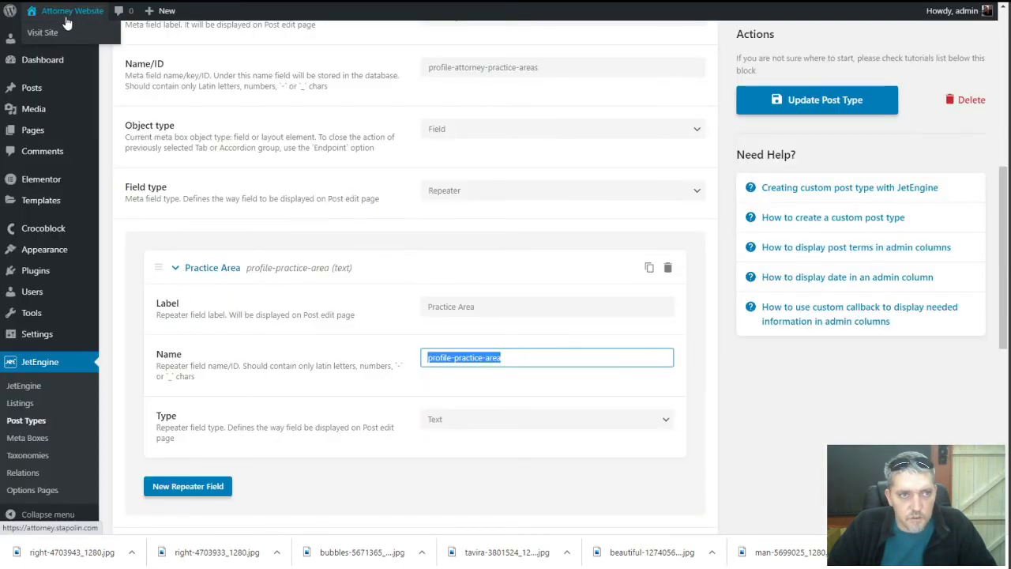
{"action": "left_click", "coordinate": [58, 37]}
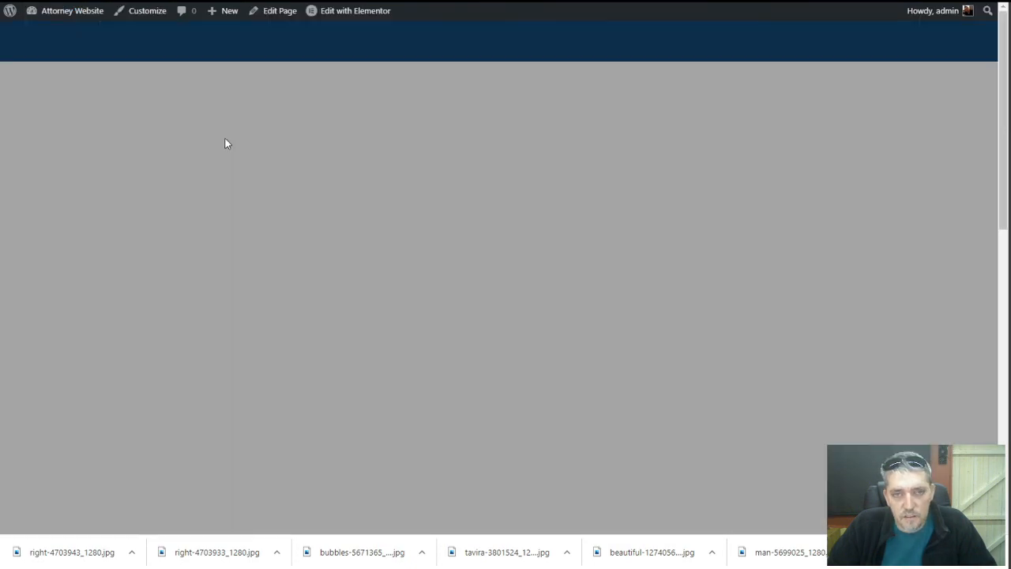
{"action": "scroll", "coordinate": [321, 201], "scroll_direction": "down", "scroll_amount": 10}
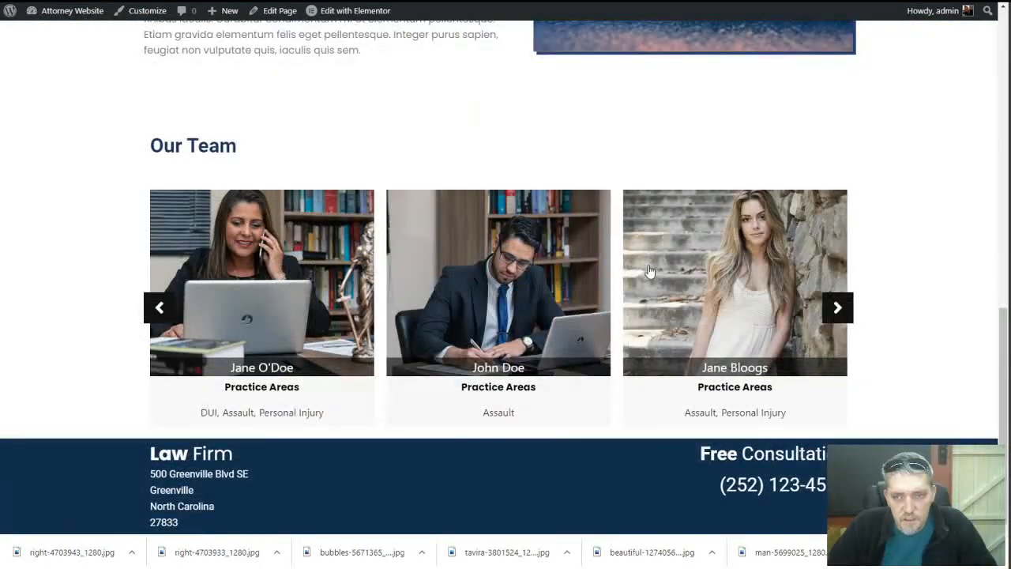
{"action": "left_click", "coordinate": [459, 331]}
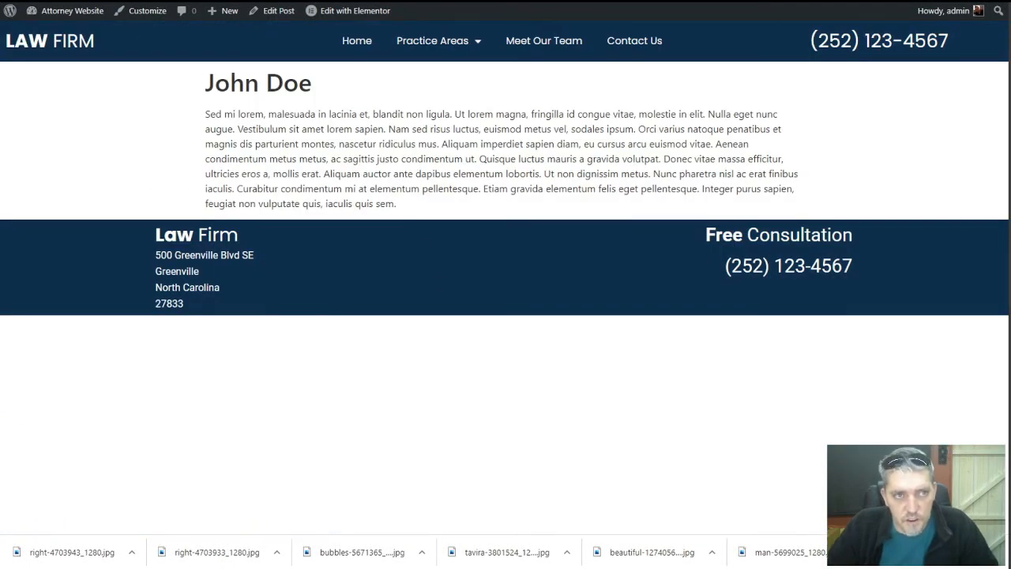
{"action": "key", "text": "alt+Left"}
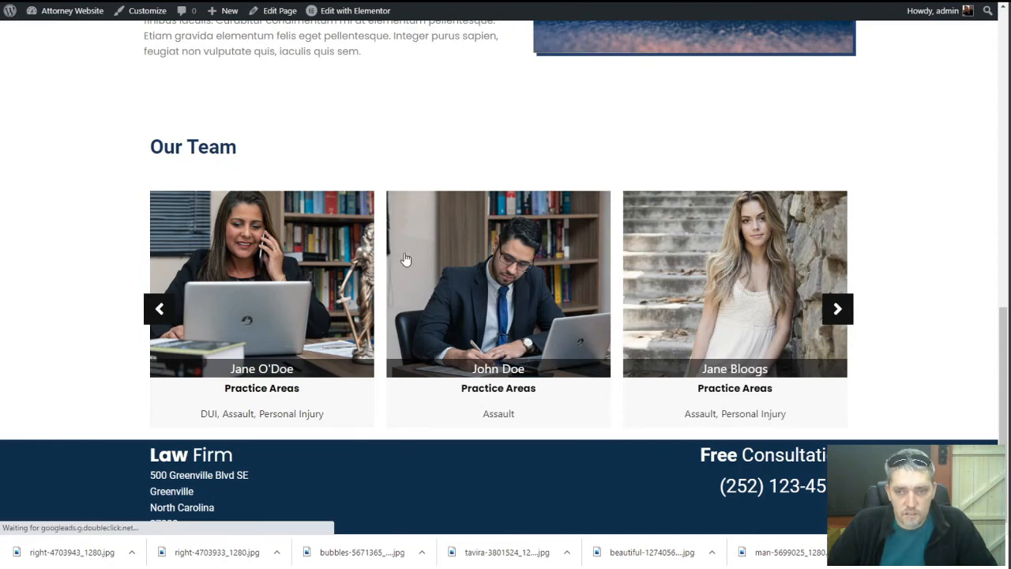
{"action": "left_click", "coordinate": [844, 315]}
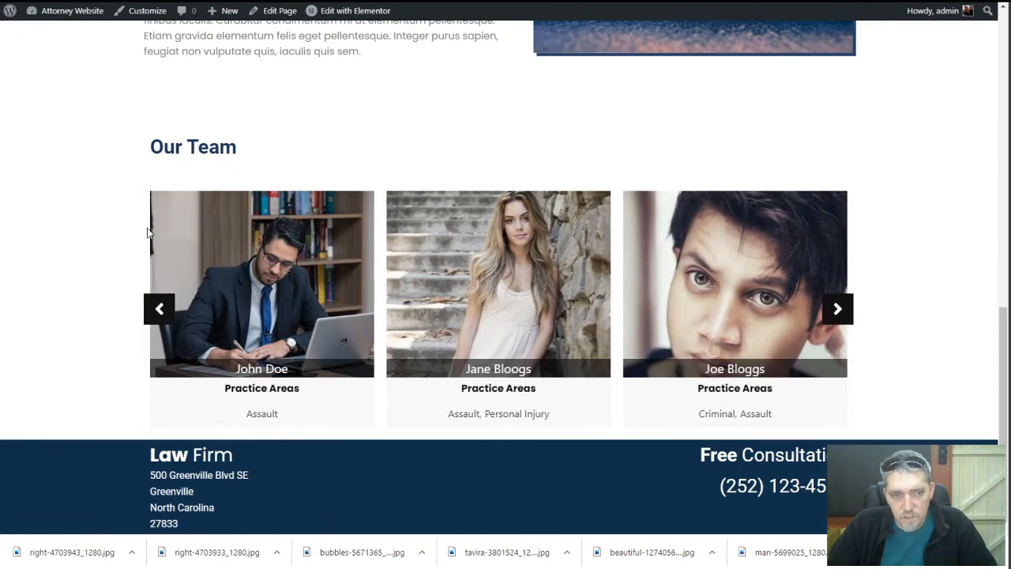